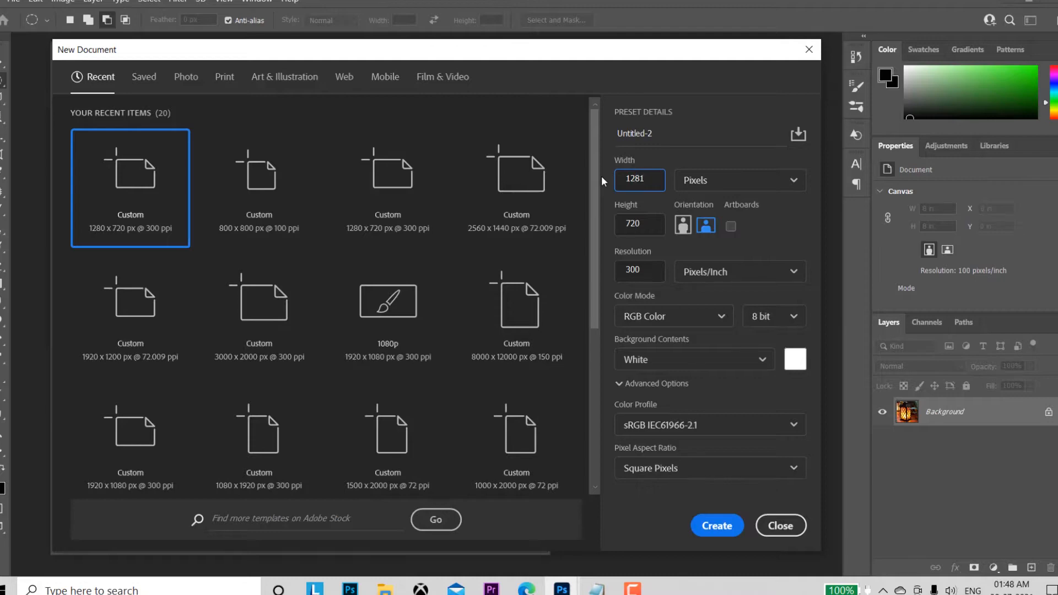
# Step: Create a new document of 800 x 800 pixels at a resolution of 100 pixels/inch
pyautogui.press('Tab')
pyautogui.write('800')
pyautogui.press('Tab')
pyautogui.write('100')
pyautogui.click(716, 525)
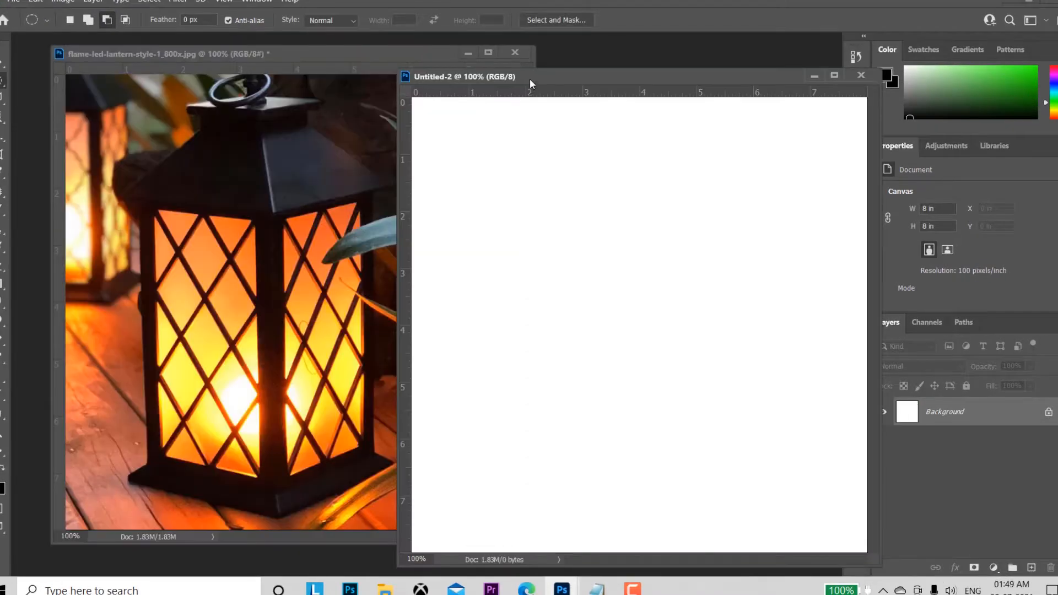
# Step: Arrange the lantern photo and the blank document as floating windows beside each other
pyautogui.moveTo(530, 77); pyautogui.dragTo(657, 68)
pyautogui.moveTo(356, 53); pyautogui.dragTo(305, 57)
pyautogui.moveTo(754, 68); pyautogui.dragTo(597, 64)
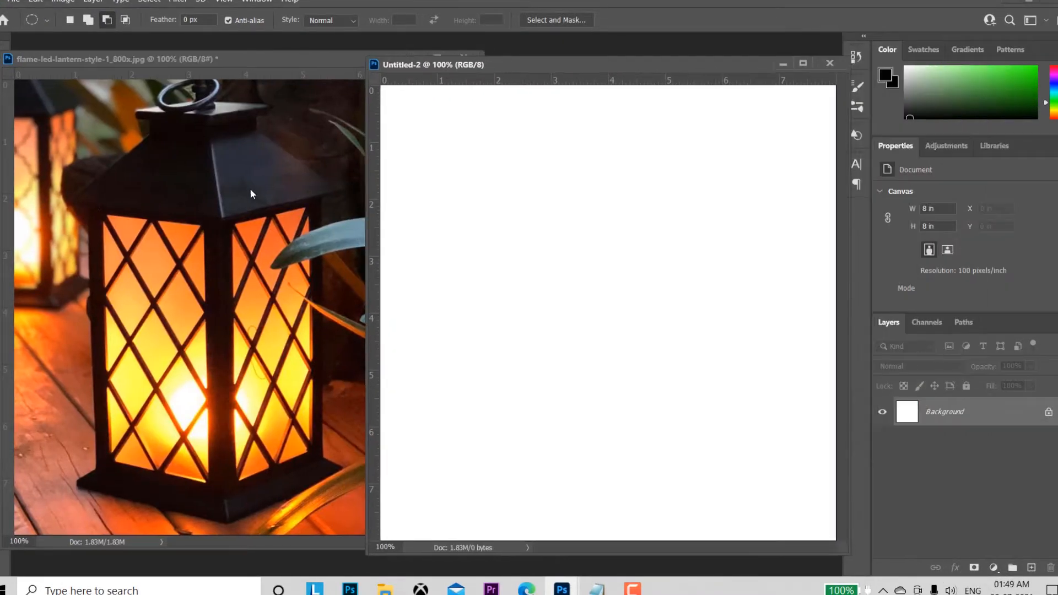
pyautogui.moveTo(79, 58); pyautogui.dragTo(71, 91)
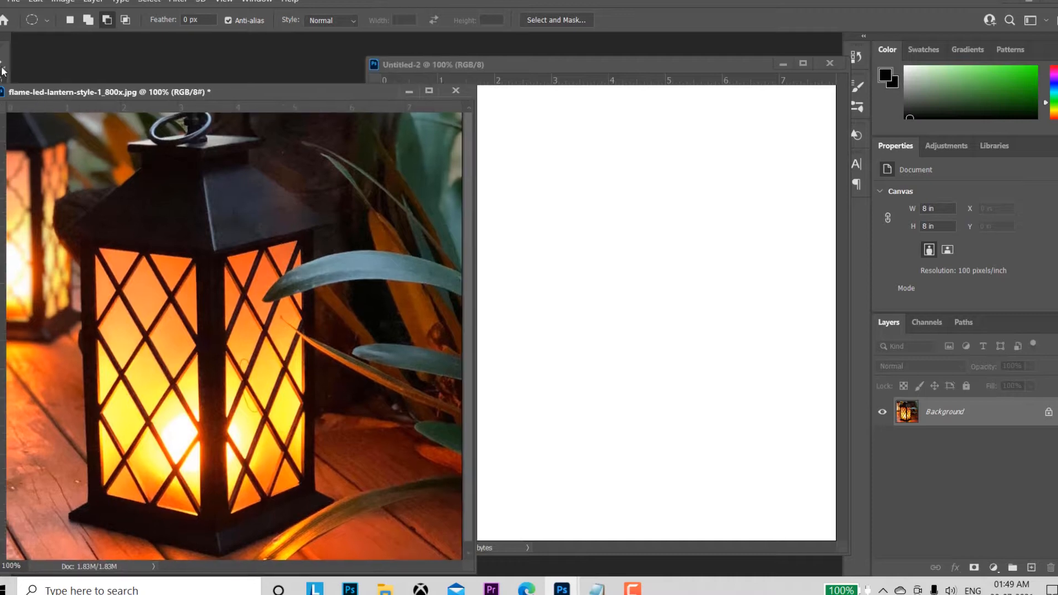
# Step: Unlock the lantern photo's Background layer and copy the photo with the Move tool into the blank document, centred on the canvas
pyautogui.click(2, 63)
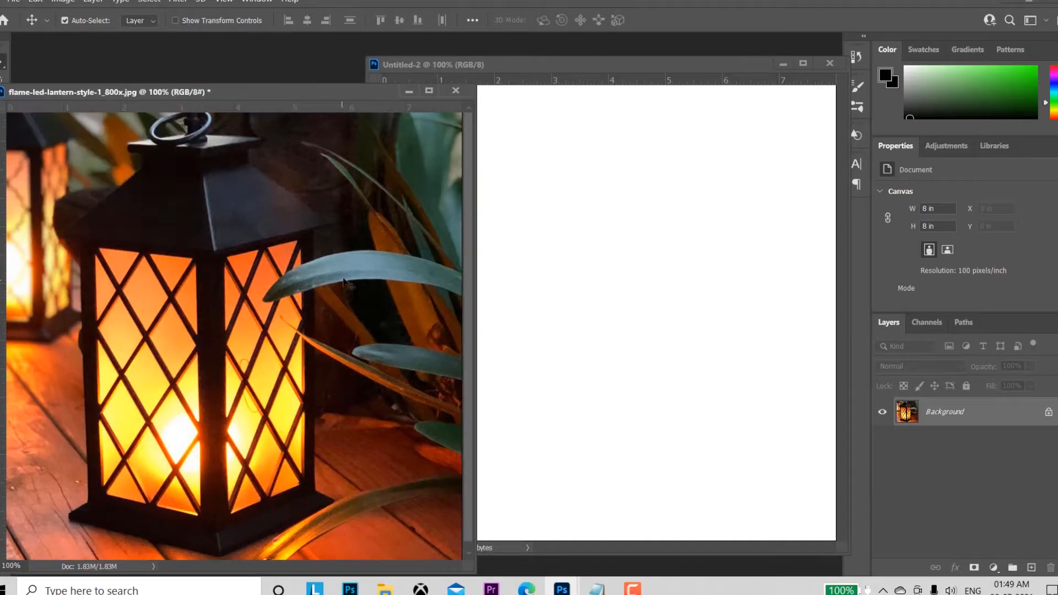
pyautogui.click(1050, 413)
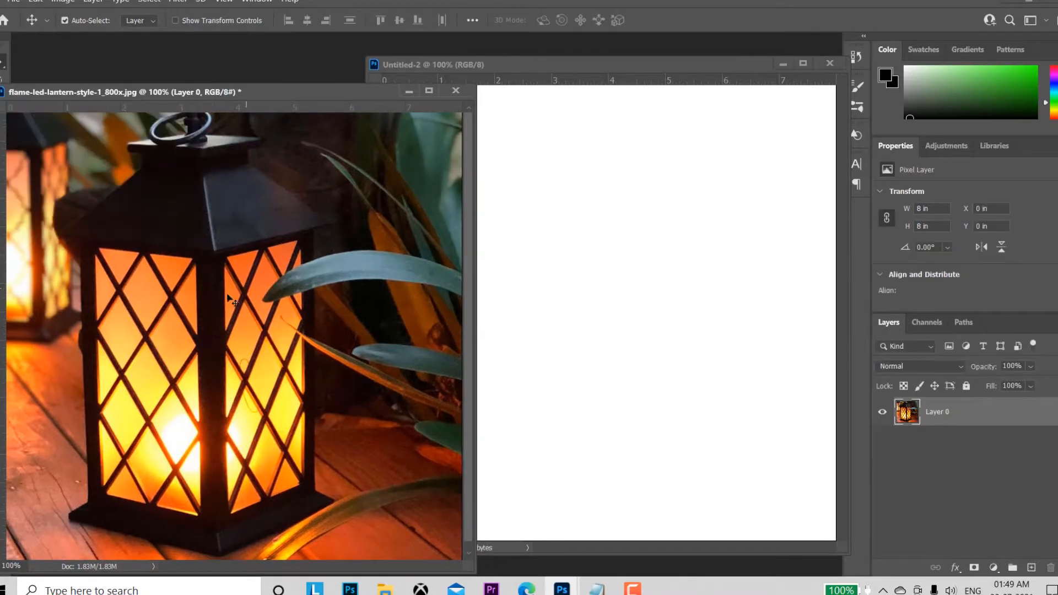
pyautogui.moveTo(204, 320); pyautogui.dragTo(658, 303)
pyautogui.press('shift')
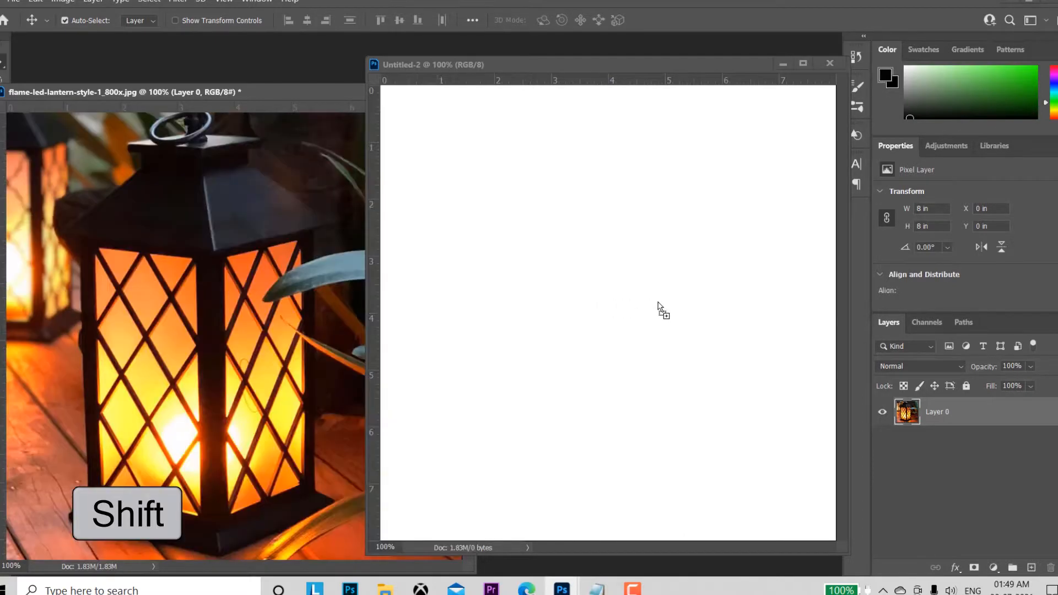
# Step: Minimize the source photo's window and dock the new document as a tab in the workspace
pyautogui.moveTo(670, 70); pyautogui.dragTo(634, 68)
pyautogui.moveTo(267, 94); pyautogui.dragTo(176, 98)
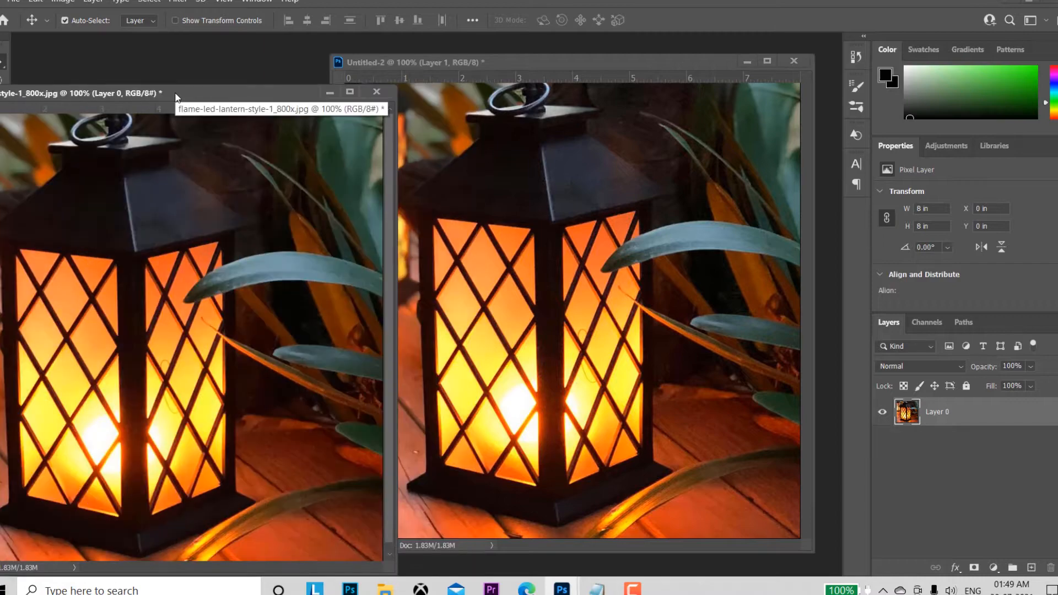
pyautogui.click(330, 92)
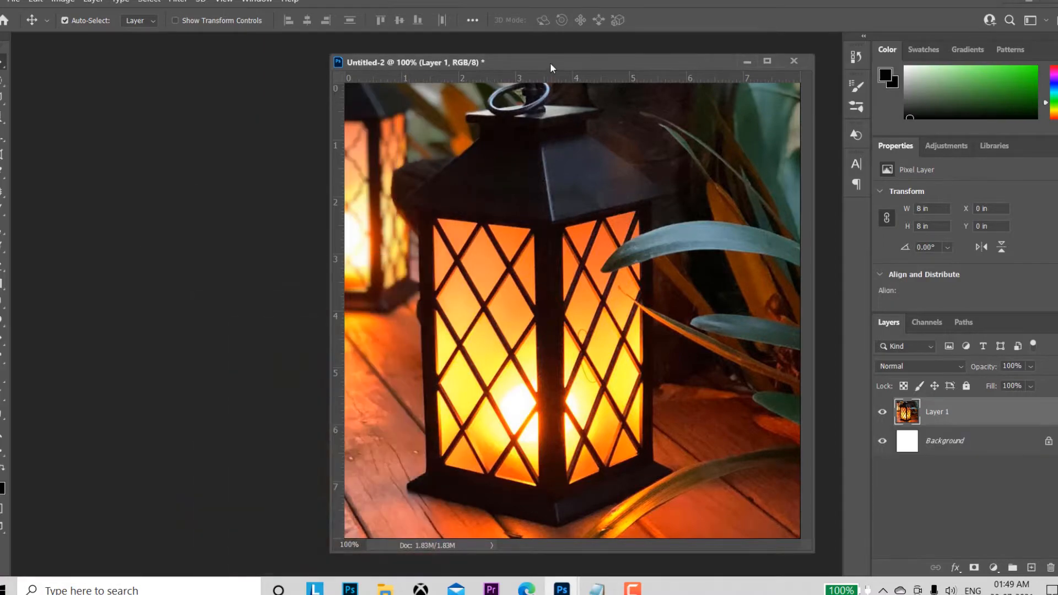
pyautogui.moveTo(551, 67); pyautogui.dragTo(405, 42)
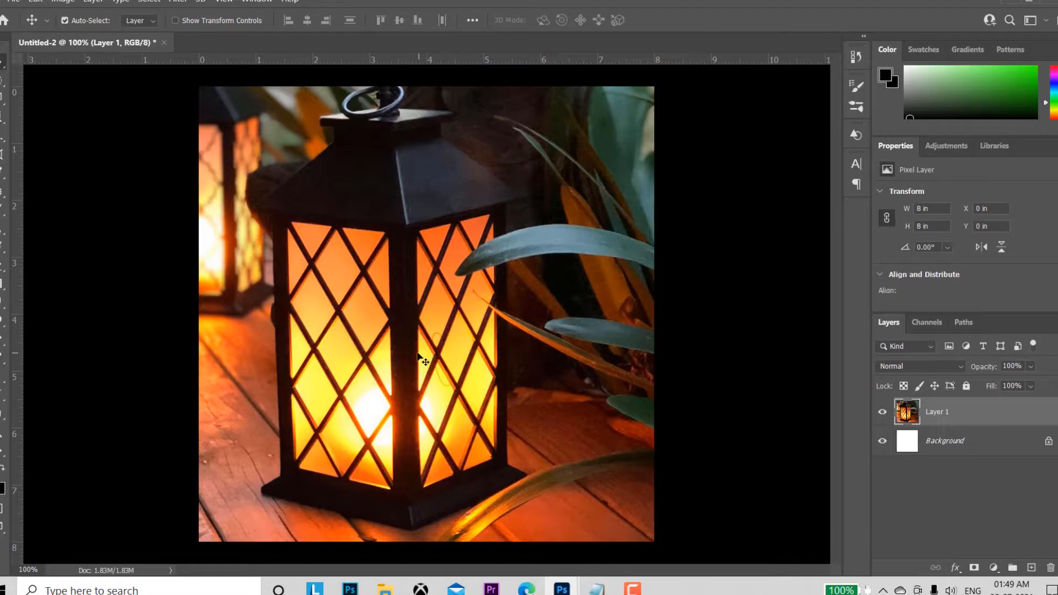
# Step: Examine the lantern at different zoom levels, ending with a close view of its base
pyautogui.press('z')
pyautogui.moveTo(374, 343); pyautogui.dragTo(316, 252)
pyautogui.moveTo(320, 252)
pyautogui.mouseDown()
pyautogui.moveTo(373, 286)
pyautogui.moveTo(311, 238)
pyautogui.mouseUp()
pyautogui.press('v')
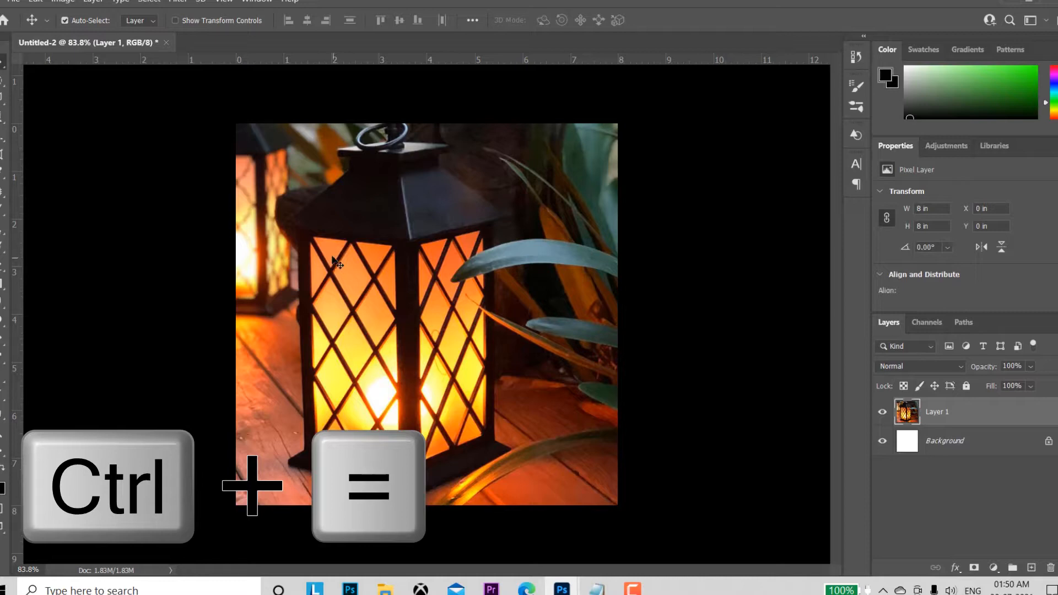
pyautogui.press('z')
pyautogui.moveTo(372, 315); pyautogui.dragTo(406, 338)
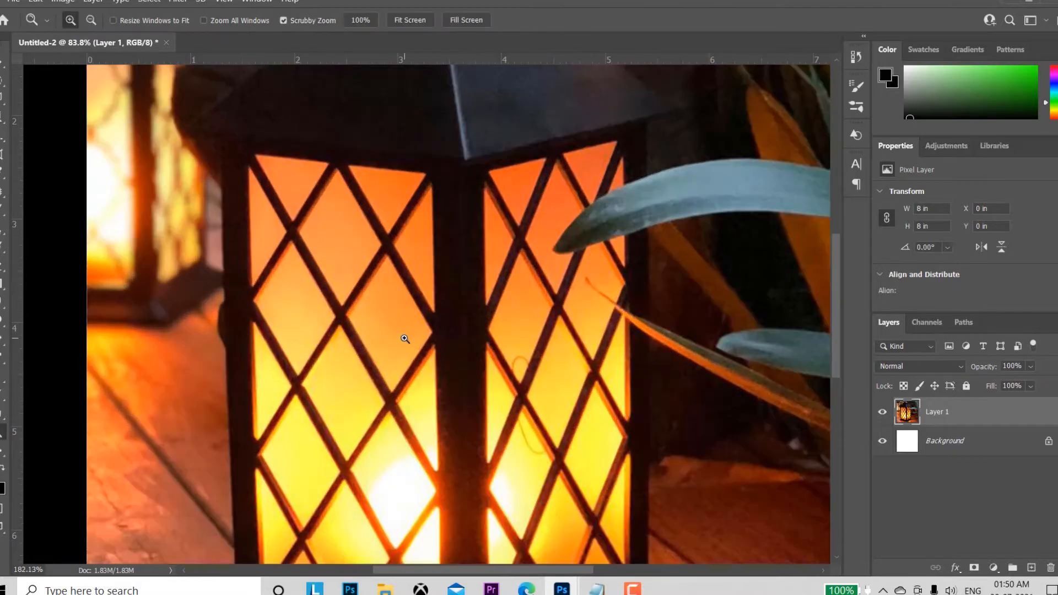
pyautogui.press('v')
pyautogui.moveTo(497, 402); pyautogui.dragTo(458, 221)
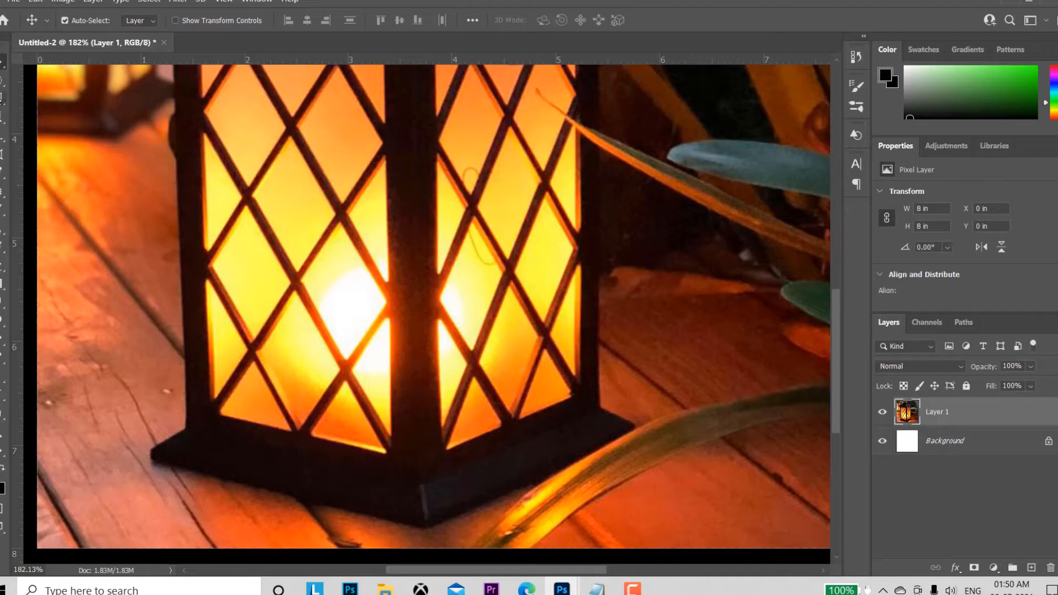
# Step: Add a new layer and use the Polygonal Lasso to select the narrow strip along the base's lower front edge
pyautogui.click(2, 97)
pyautogui.click(65, 115)
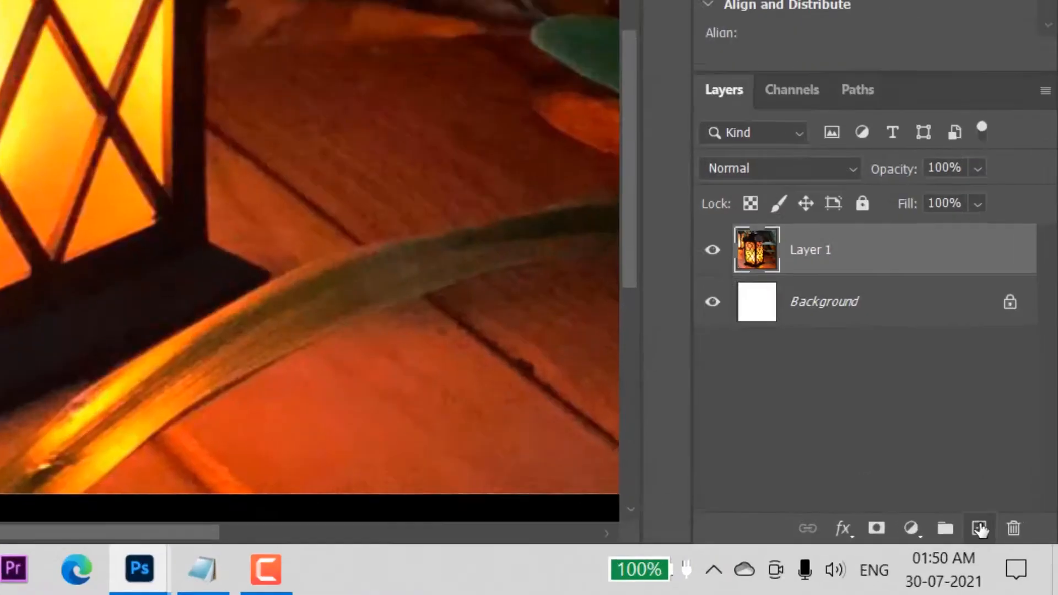
pyautogui.click(1015, 559)
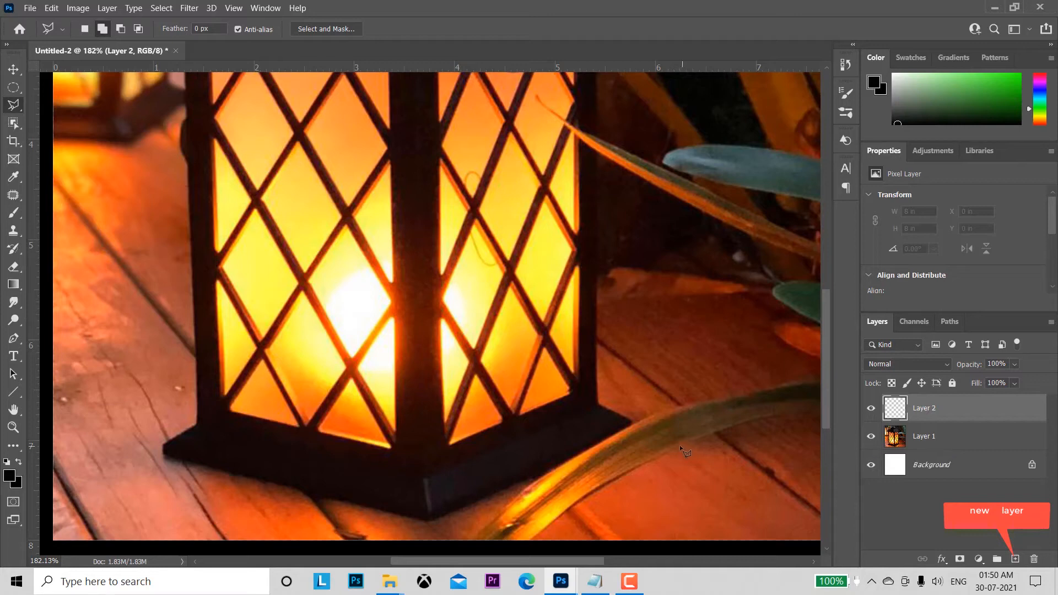
pyautogui.click(165, 446)
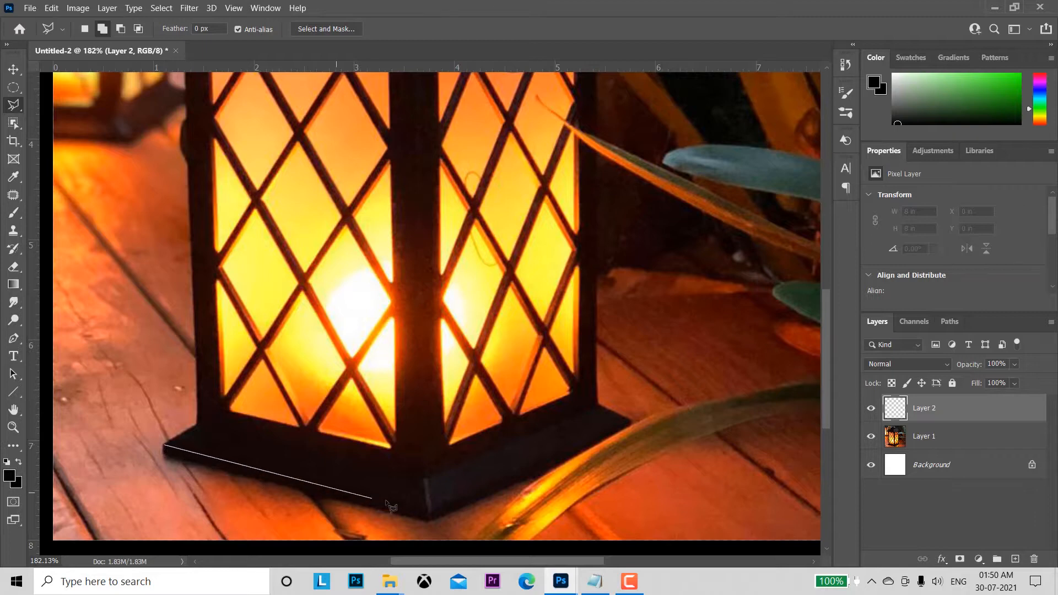
pyautogui.click(427, 503)
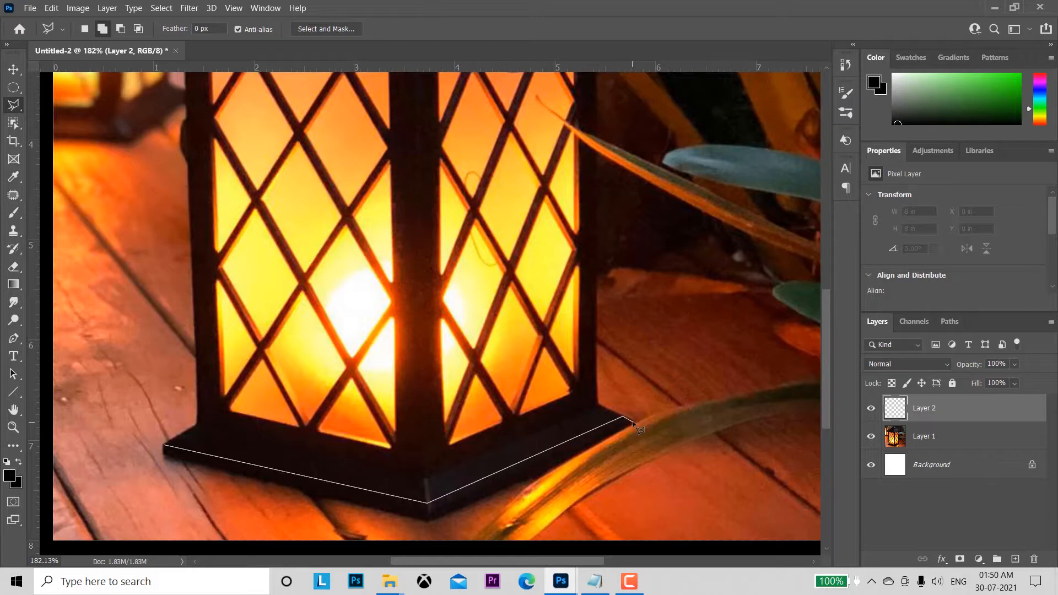
pyautogui.click(634, 423)
pyautogui.click(430, 520)
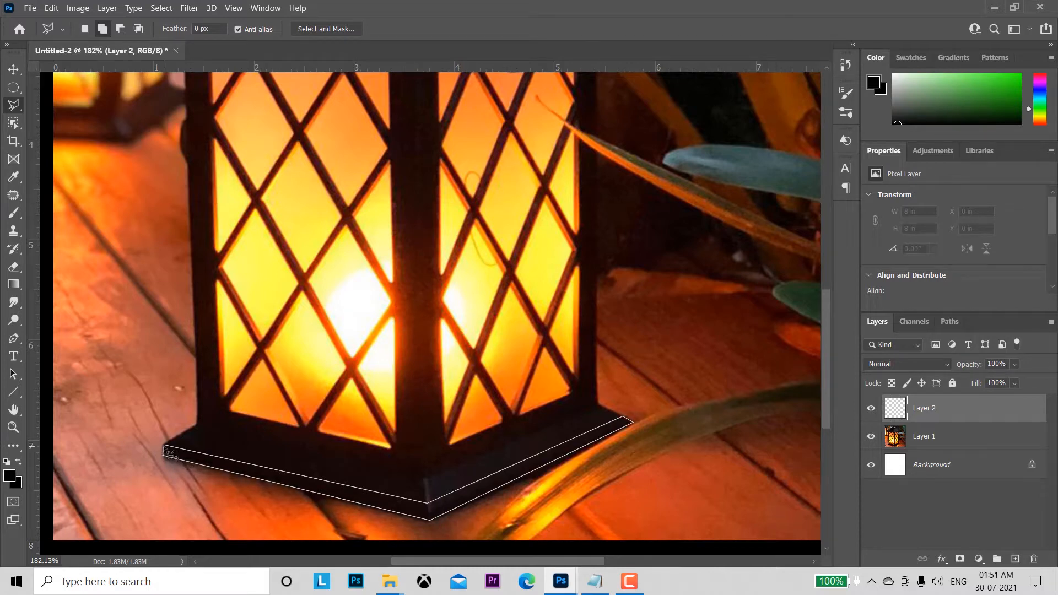
pyautogui.click(171, 453)
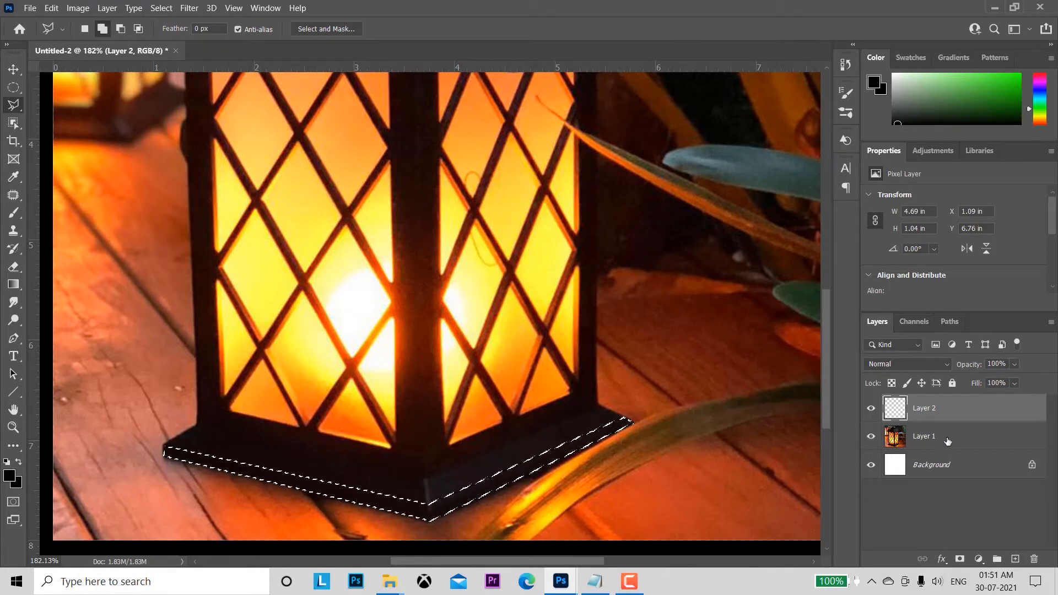
# Step: Copy the selected base strip from Layer 1 onto its own layer and delete the empty Layer 2
pyautogui.click(919, 441)
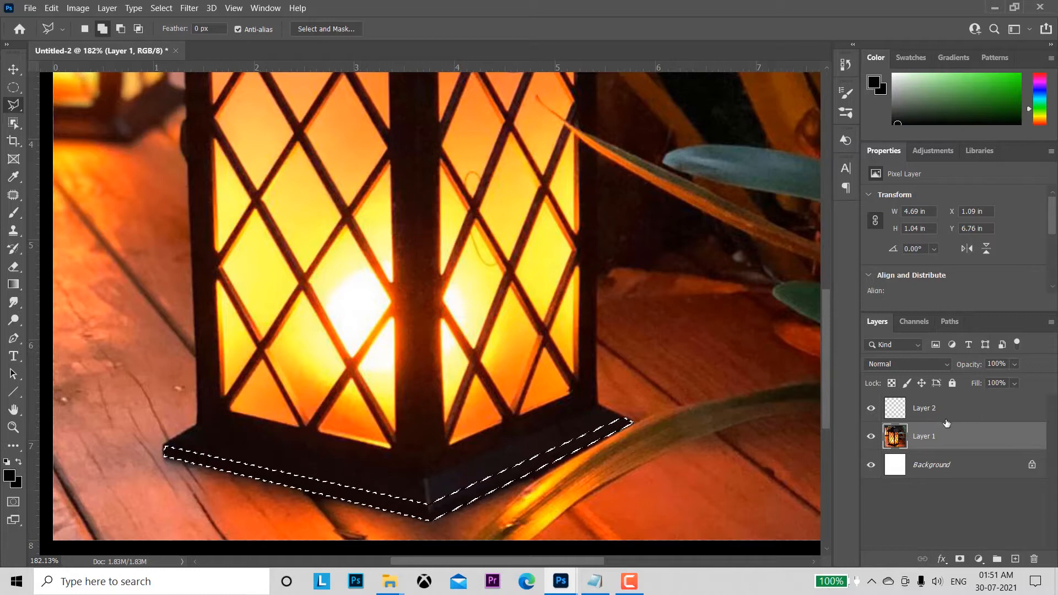
pyautogui.hotkey('ctrl', 'j')
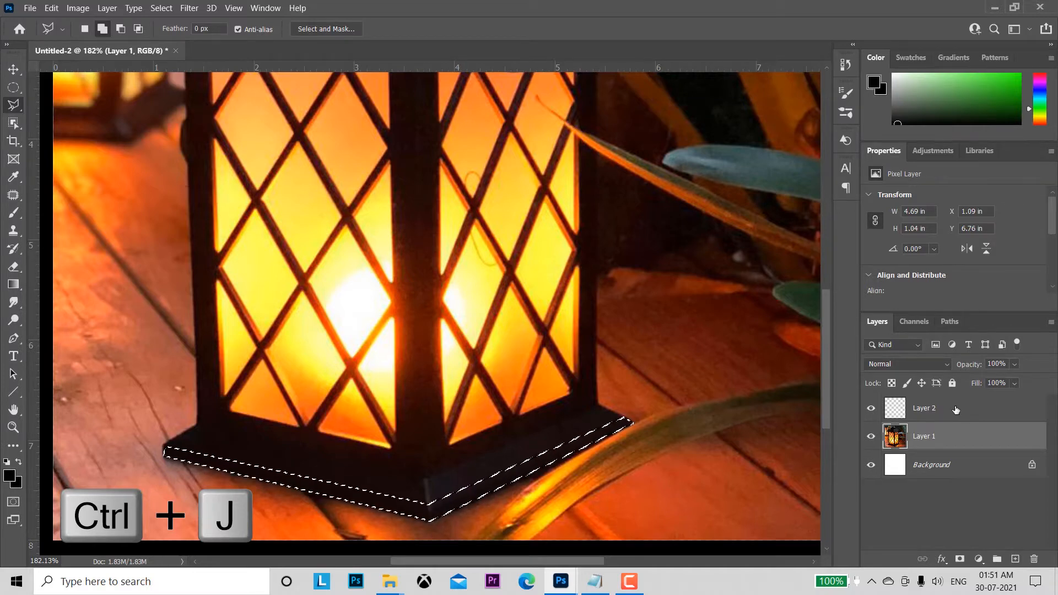
pyautogui.hotkey('ctrl', 'j')
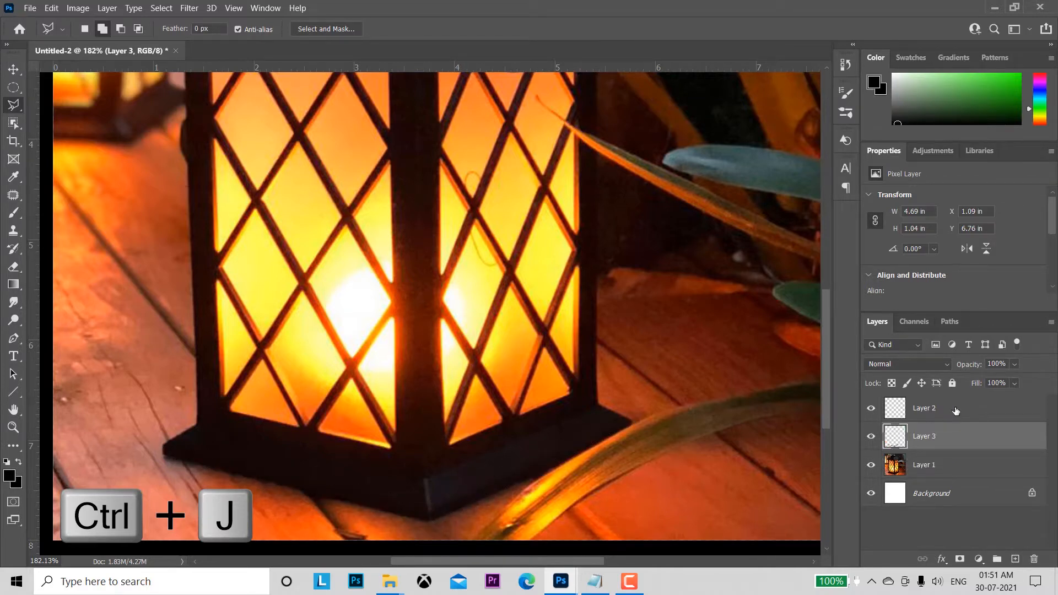
pyautogui.click(957, 410)
pyautogui.click(1035, 559)
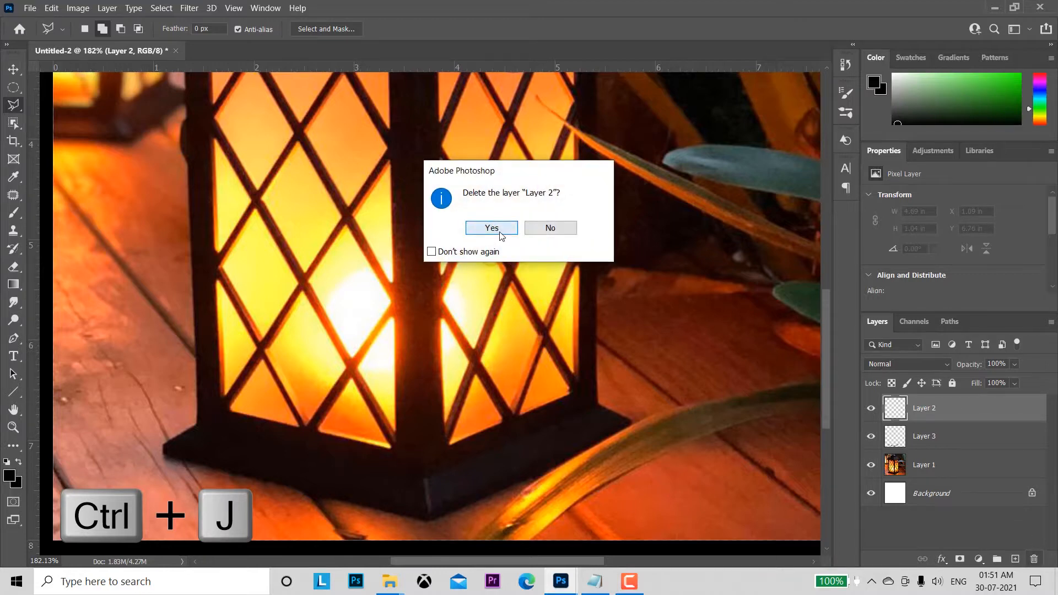
pyautogui.click(492, 228)
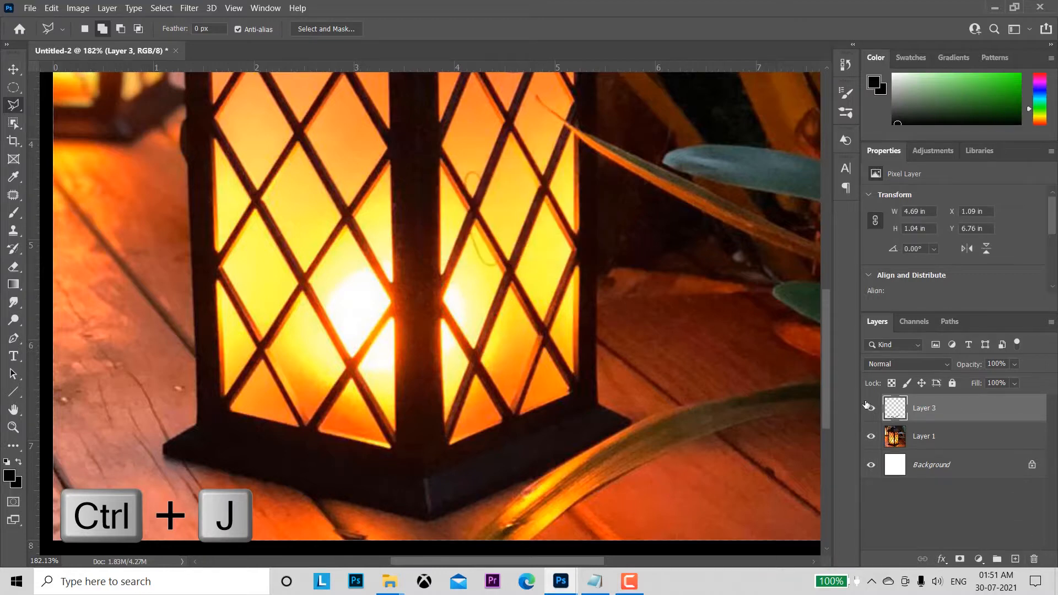
# Step: Load the copied strip's outline as a selection, fill it with dark grey 424341 and deselect
pyautogui.keyDown('ctrl'); pyautogui.click(896, 409); pyautogui.keyUp('ctrl')
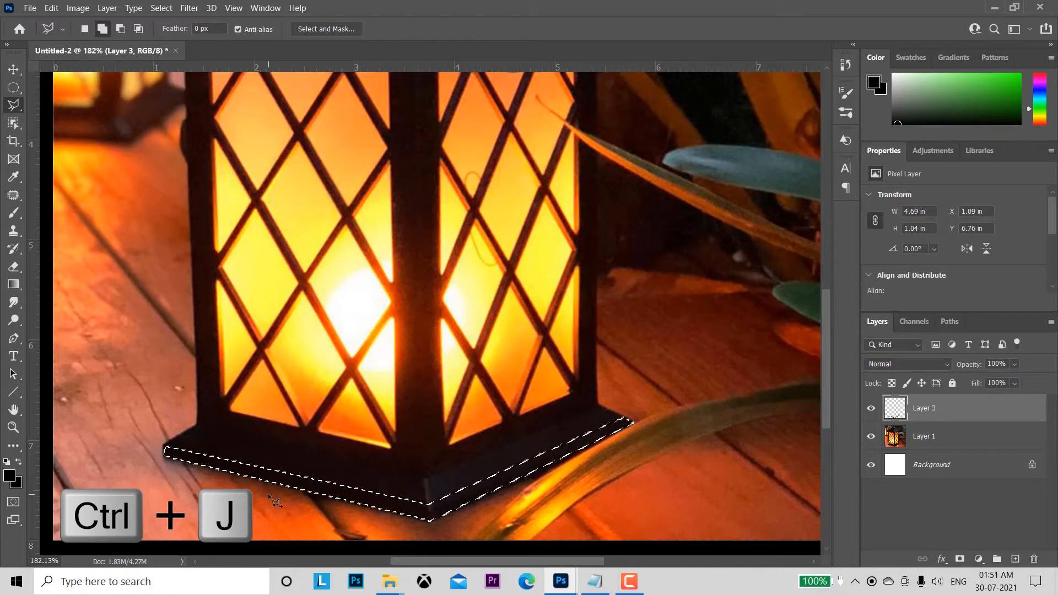
pyautogui.click(8, 477)
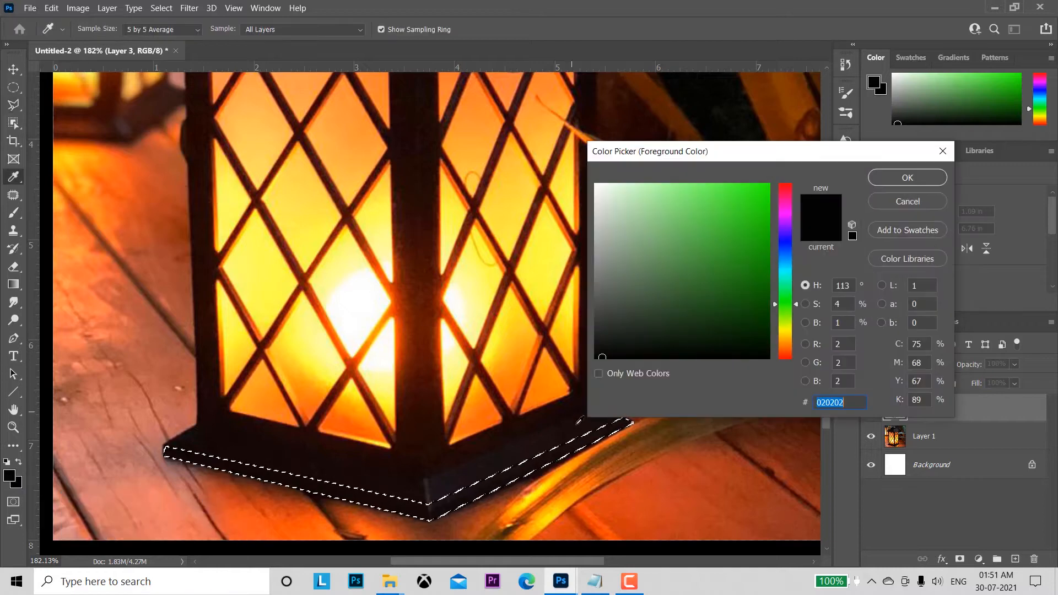
pyautogui.click(602, 312)
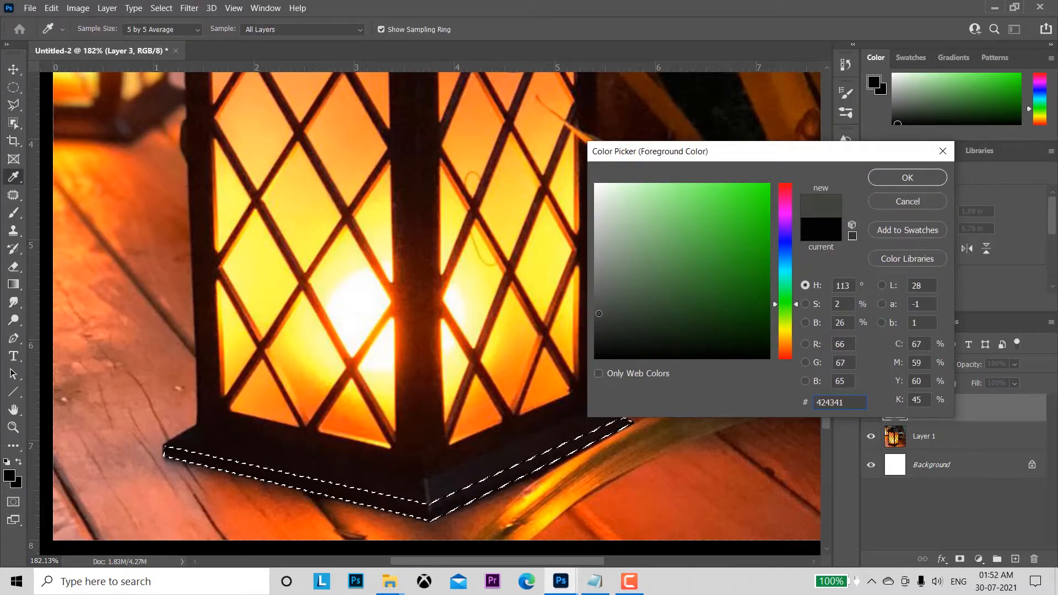
pyautogui.click(885, 176)
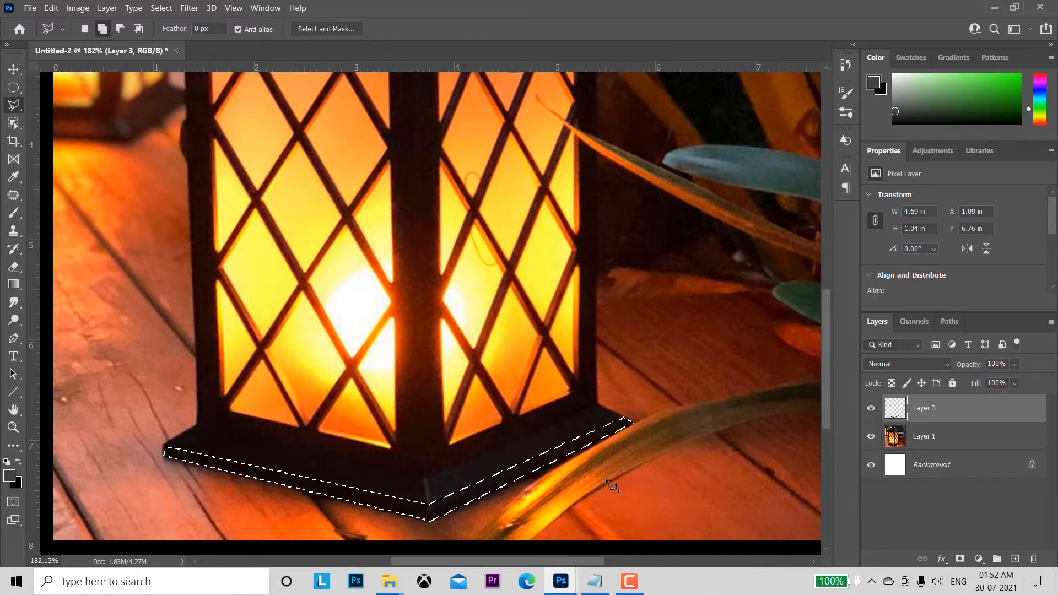
pyautogui.hotkey('alt', 'BackSpace')
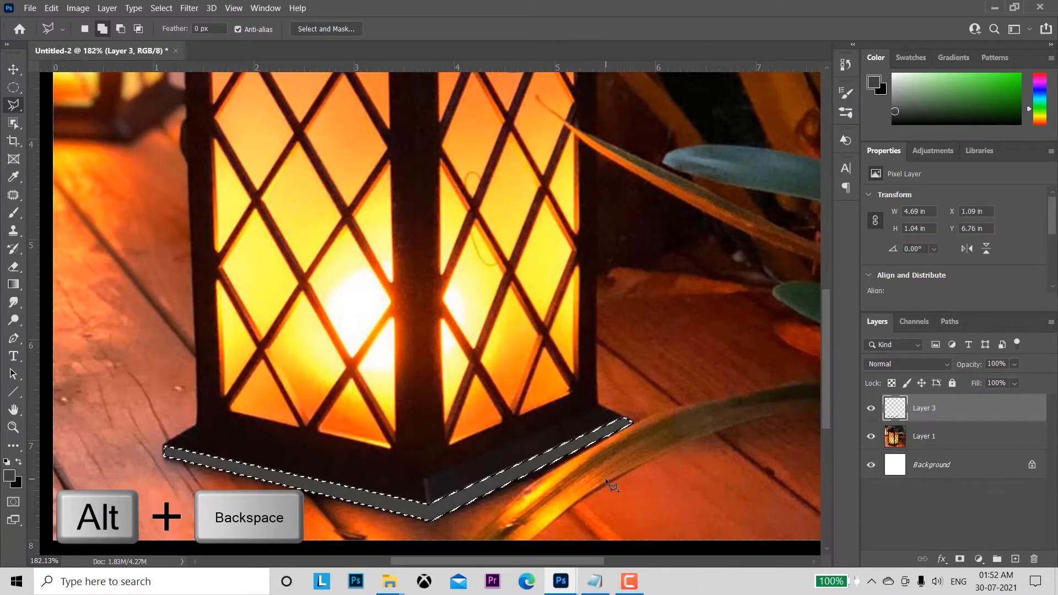
pyautogui.hotkey('ctrl', 'd')
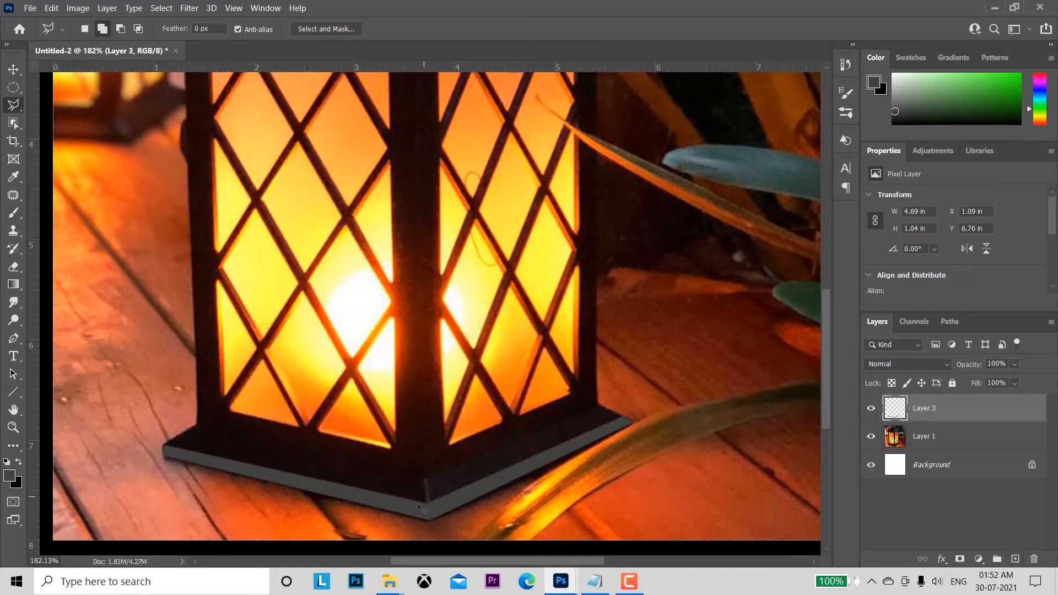
# Step: Rename the grey strip's layer to "base layer"
pyautogui.doubleClick(922, 408)
pyautogui.write('base l')
pyautogui.press('Return')
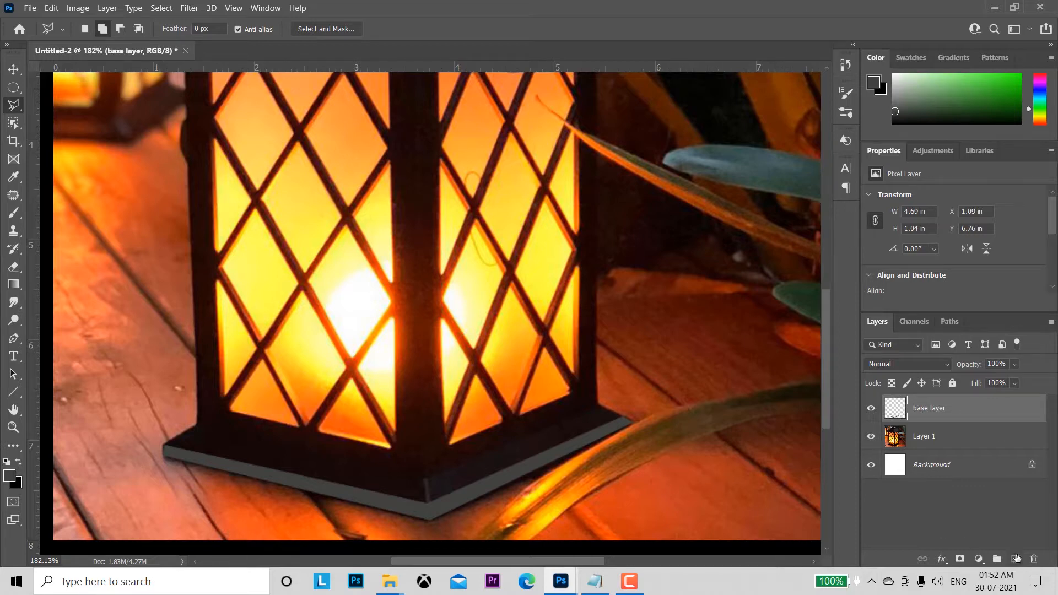
# Step: Add a new layer and use the Polygonal Lasso to select the base's sloping faces just above the grey strip
pyautogui.click(1016, 559)
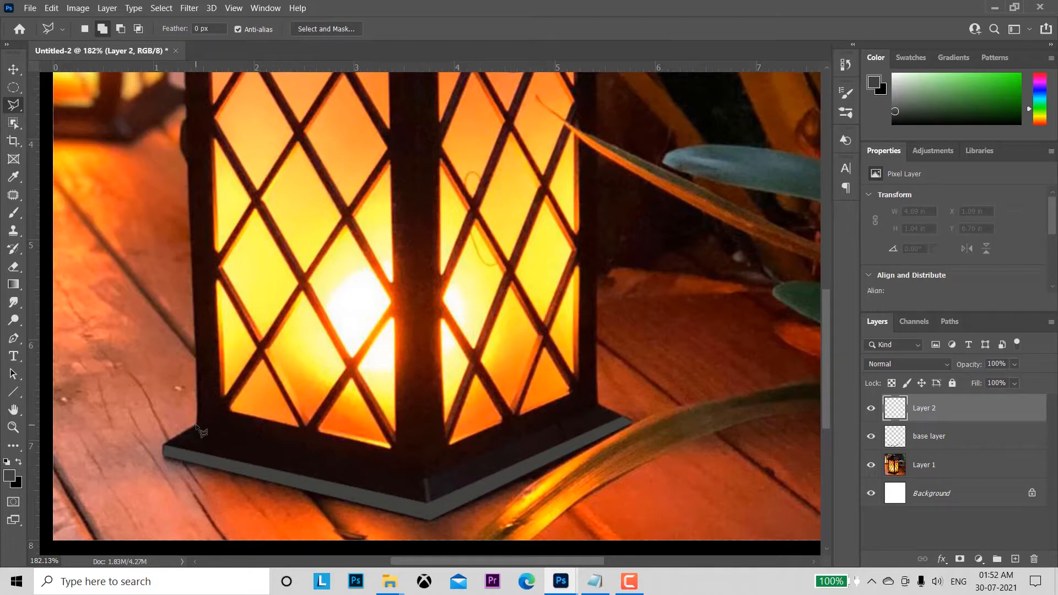
pyautogui.click(196, 425)
pyautogui.click(165, 443)
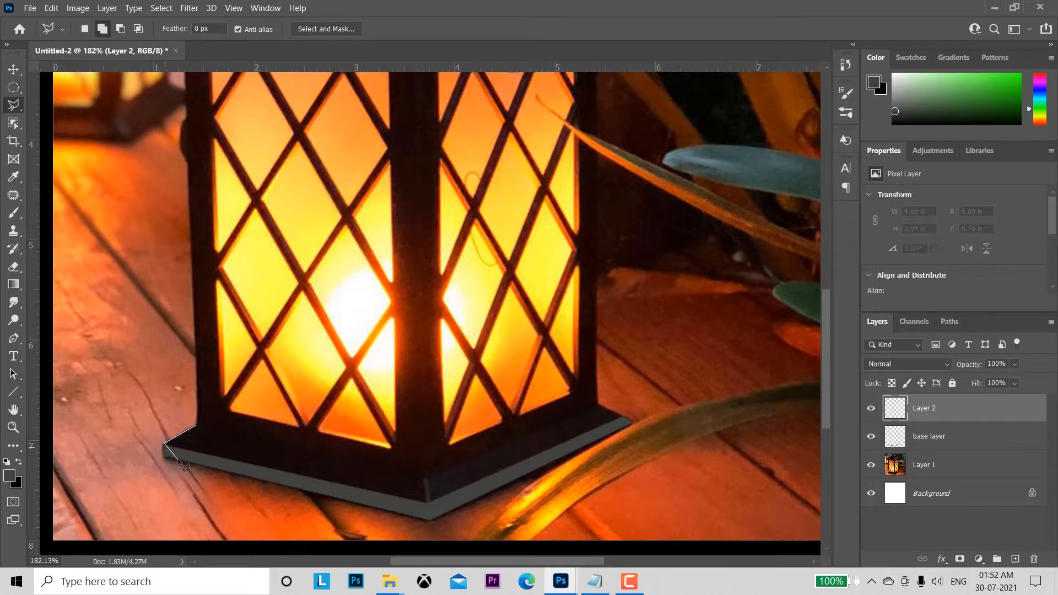
pyautogui.click(428, 503)
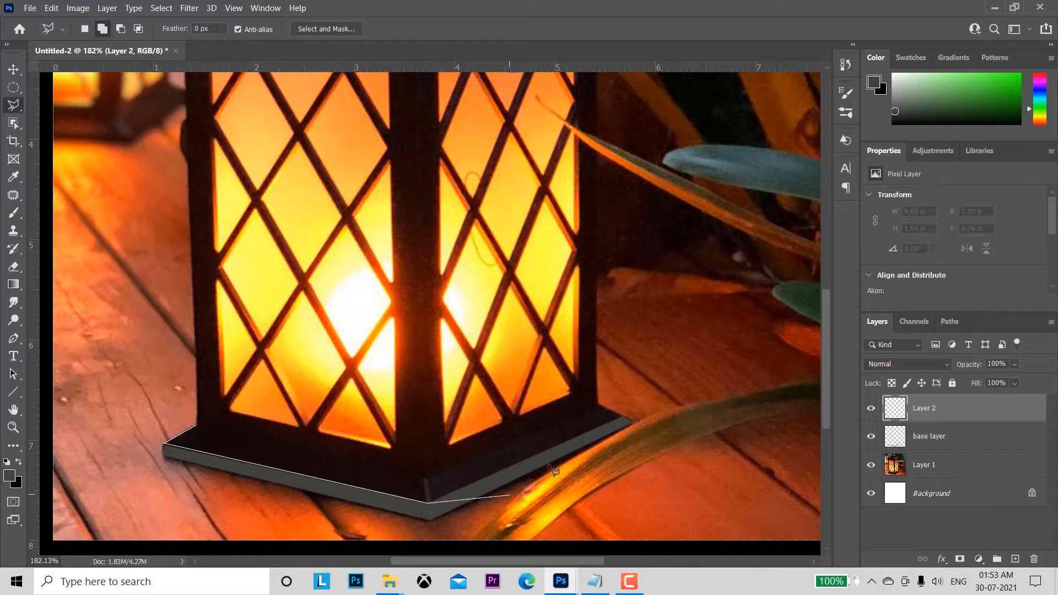
pyautogui.click(624, 418)
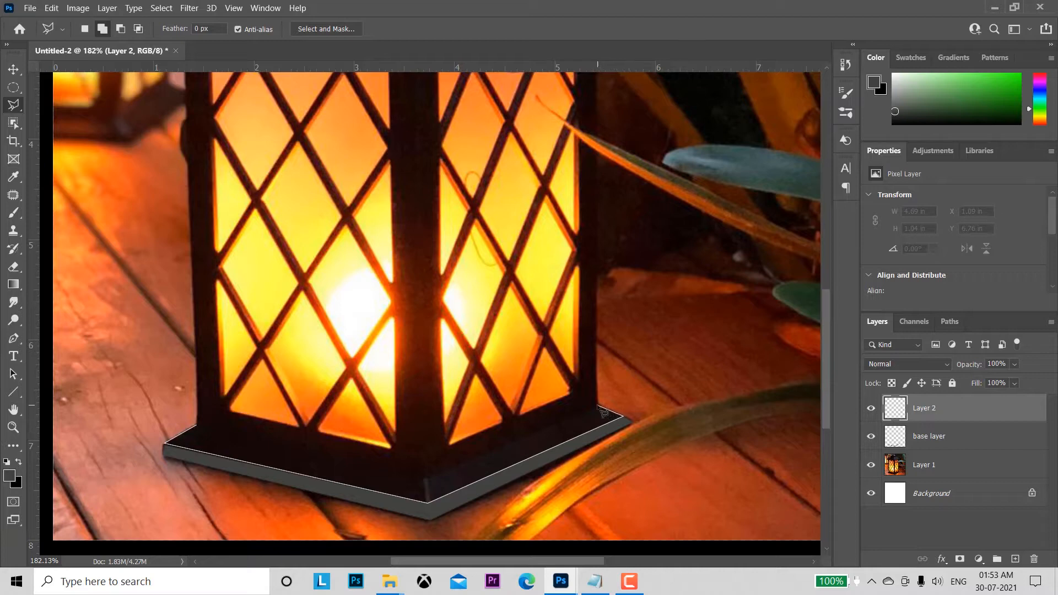
pyautogui.click(598, 406)
pyautogui.click(426, 474)
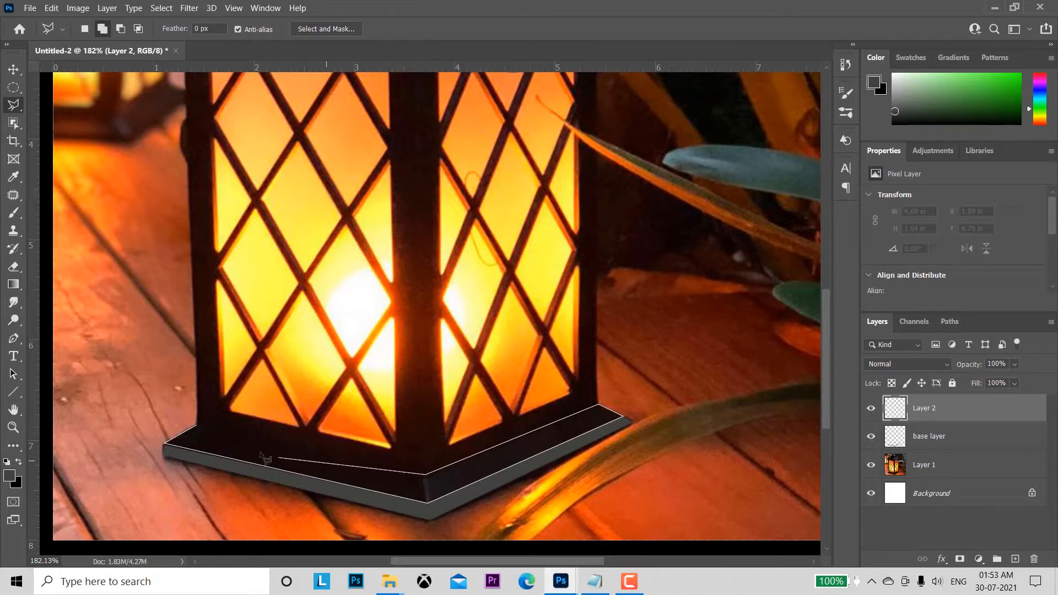
pyautogui.click(197, 426)
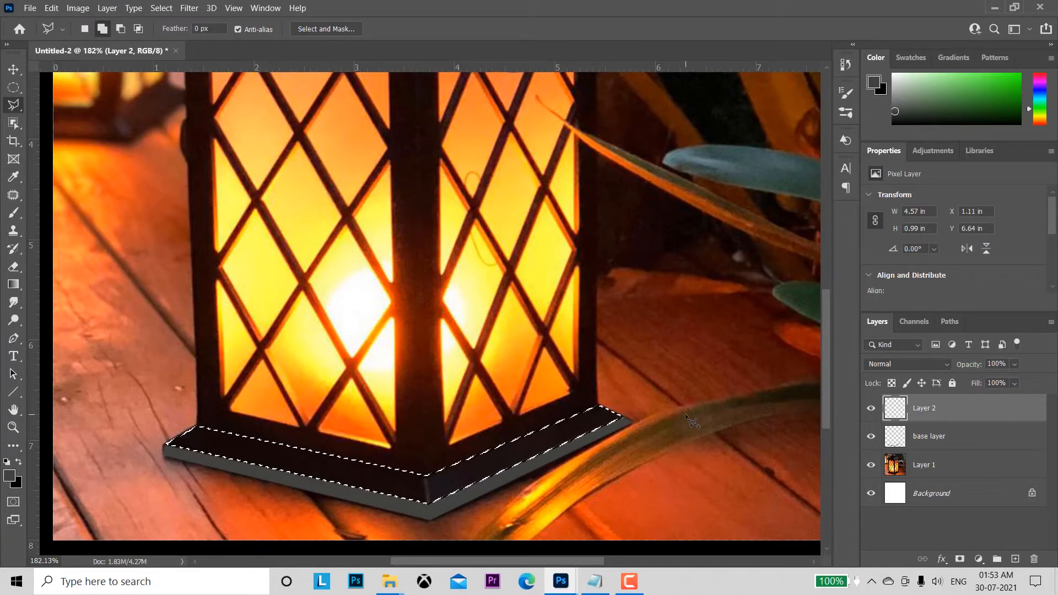
# Step: Copy the selected sloping base faces from Layer 1 onto their own layer and delete the empty Layer 2
pyautogui.click(937, 464)
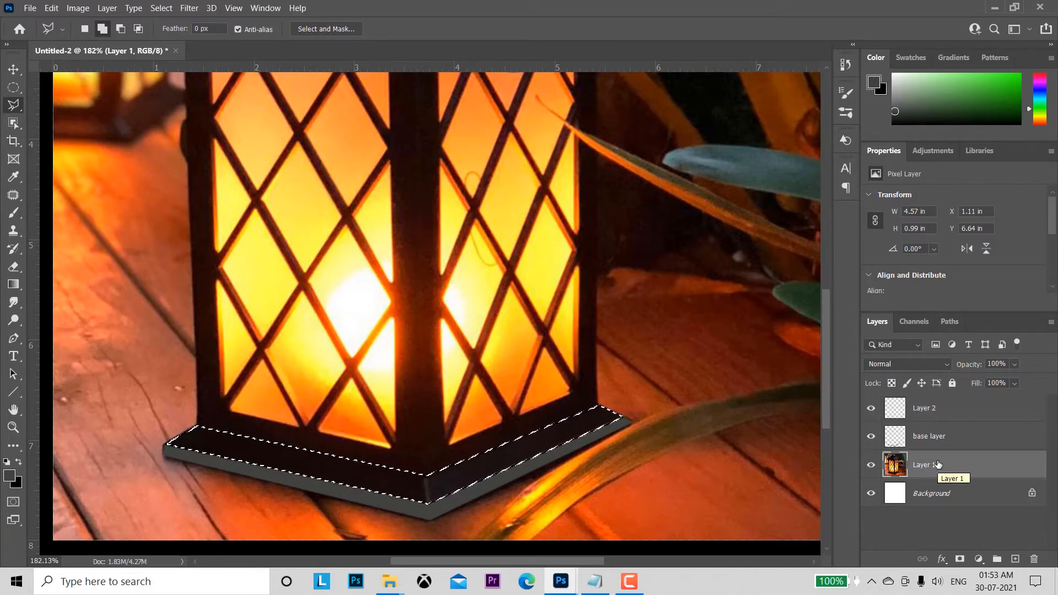
pyautogui.hotkey('ctrl', 'j')
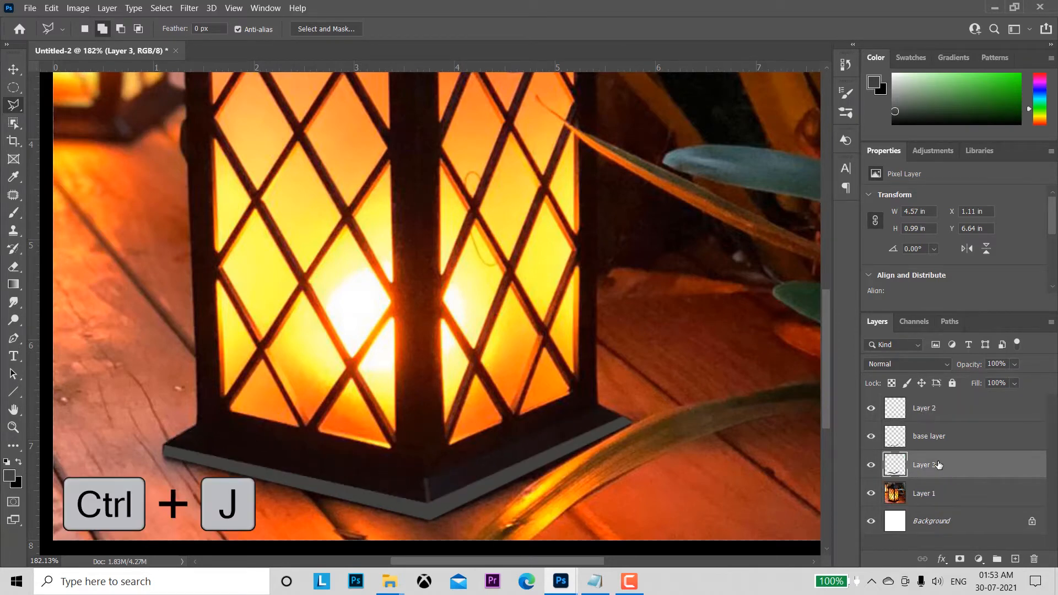
pyautogui.keyDown('ctrl'); pyautogui.click(899, 468); pyautogui.keyUp('ctrl')
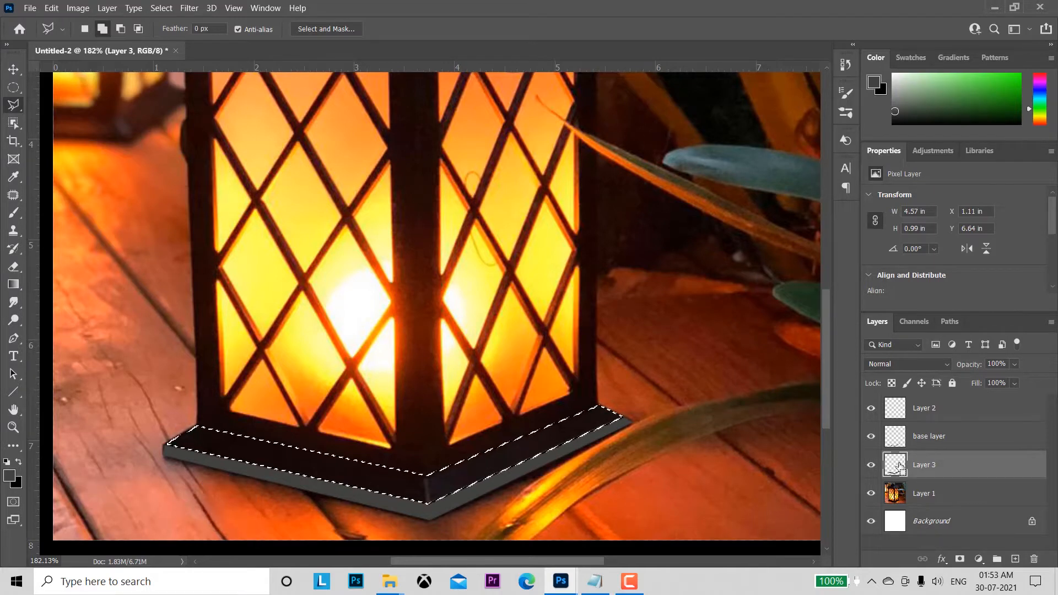
pyautogui.keyDown('ctrl'); pyautogui.click(897, 440); pyautogui.keyUp('ctrl')
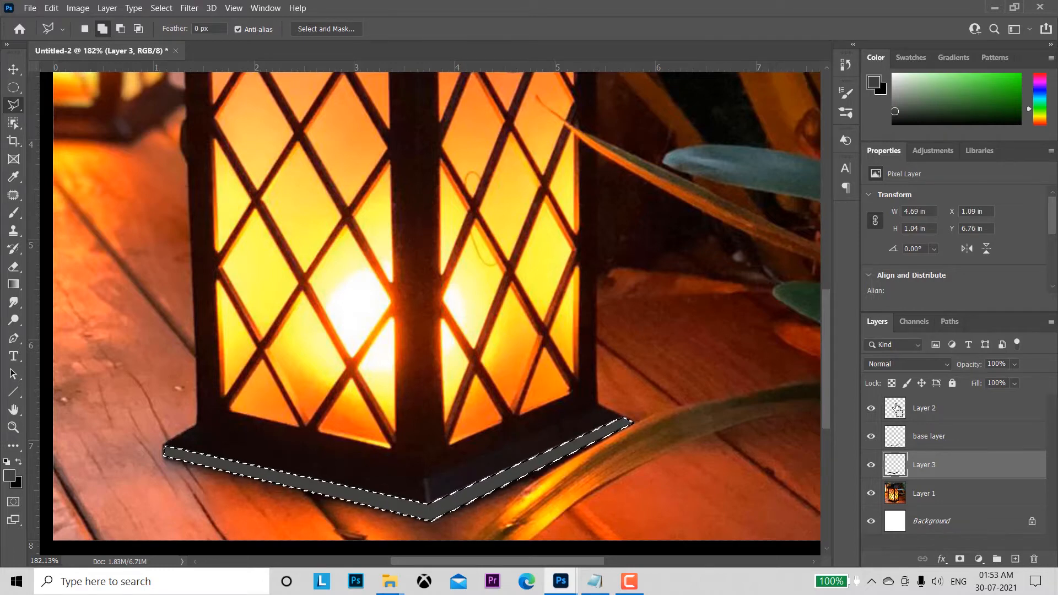
pyautogui.keyDown('ctrl'); pyautogui.click(899, 410); pyautogui.keyUp('ctrl')
pyautogui.press('Return')
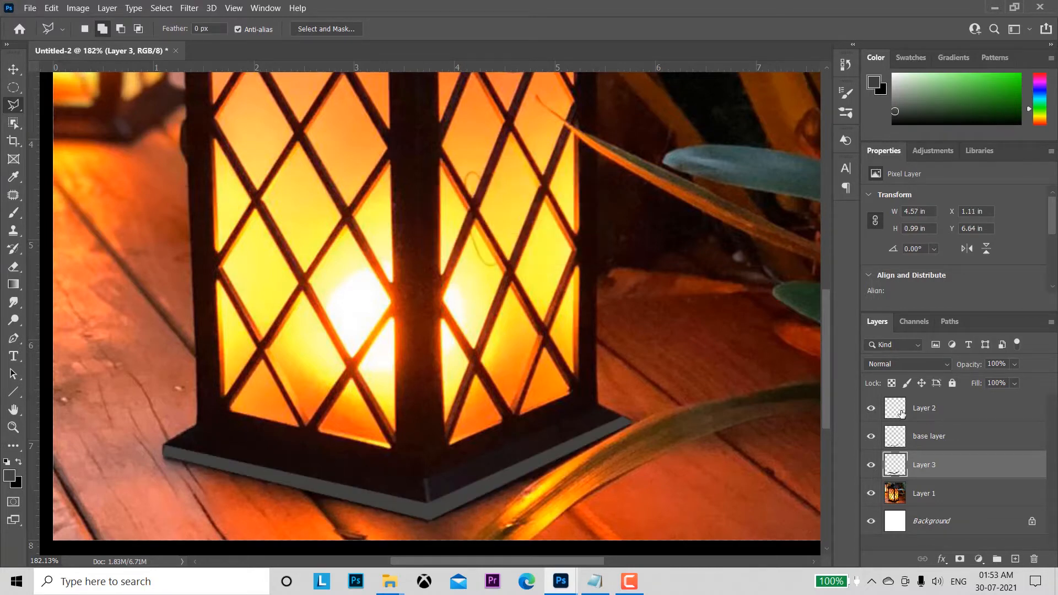
pyautogui.click(951, 408)
pyautogui.click(1034, 559)
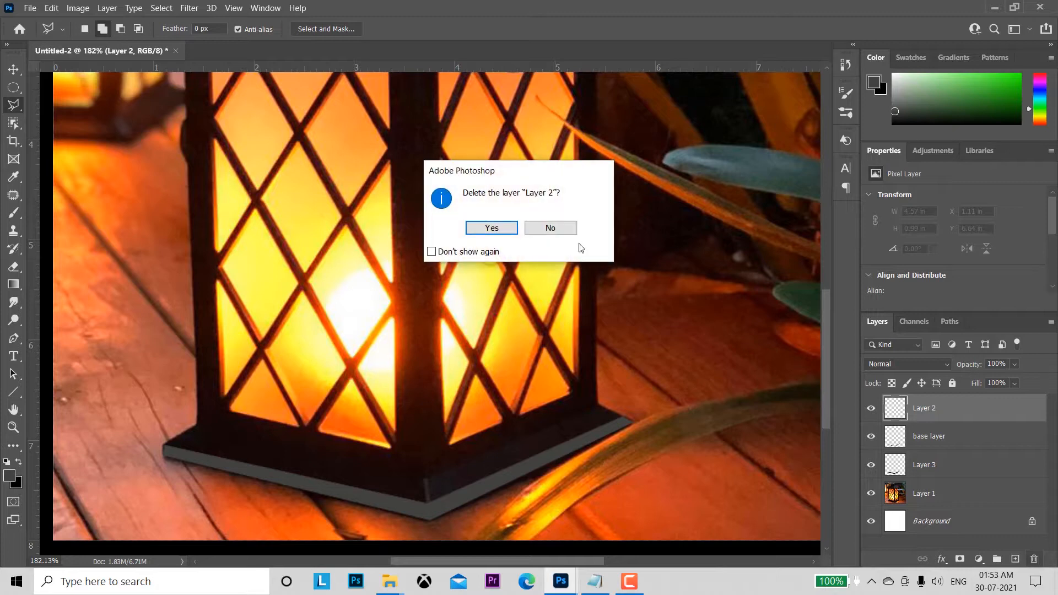
pyautogui.click(492, 228)
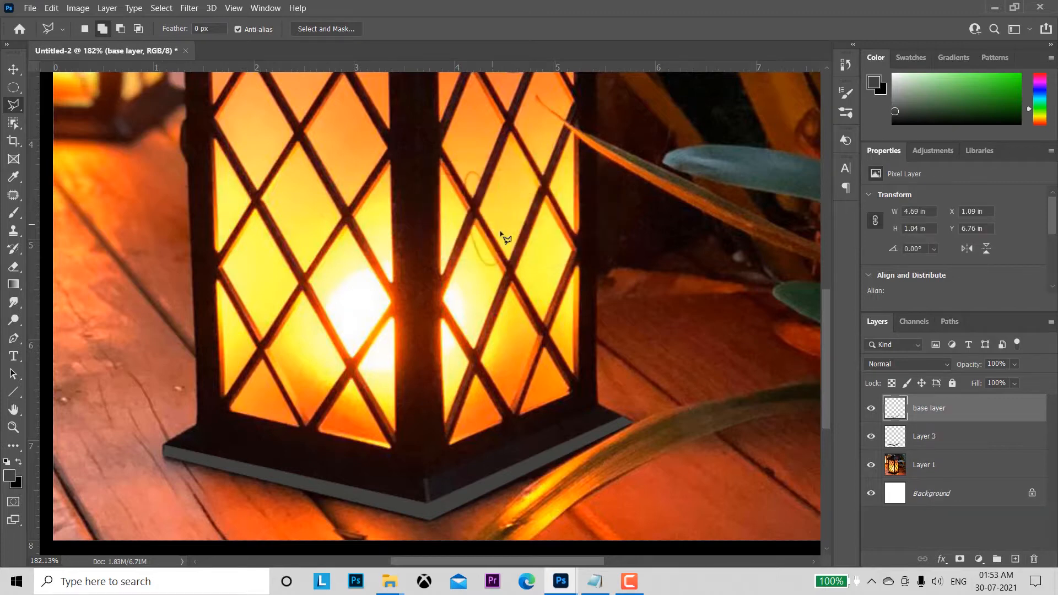
# Step: Rename the layer holding the copied sloping base faces to "base layer1"
pyautogui.doubleClick(935, 408)
pyautogui.click(984, 417)
pyautogui.doubleClick(932, 437)
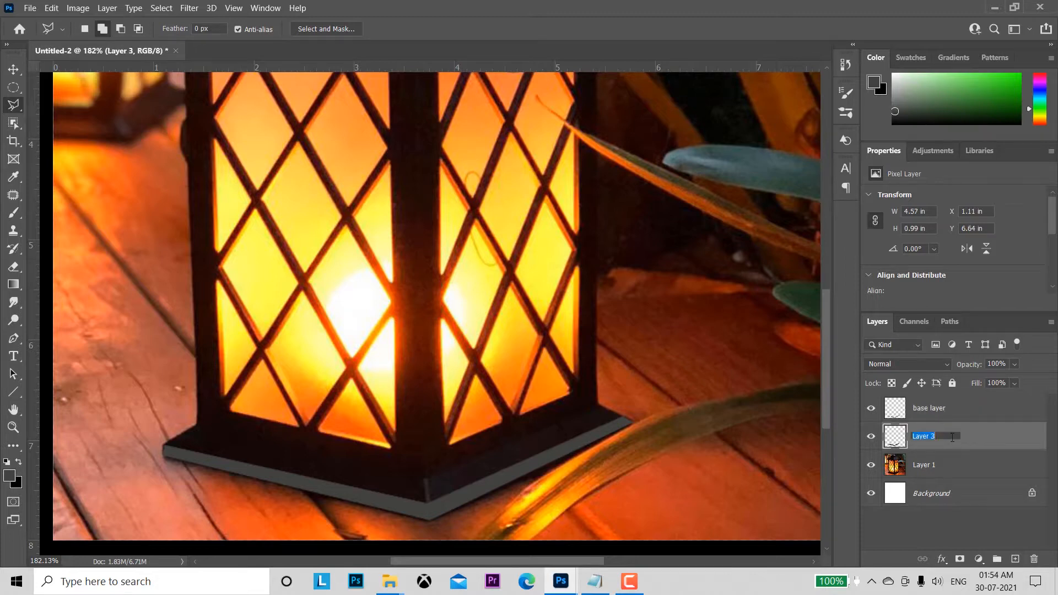
pyautogui.write('base l')
pyautogui.click(996, 442)
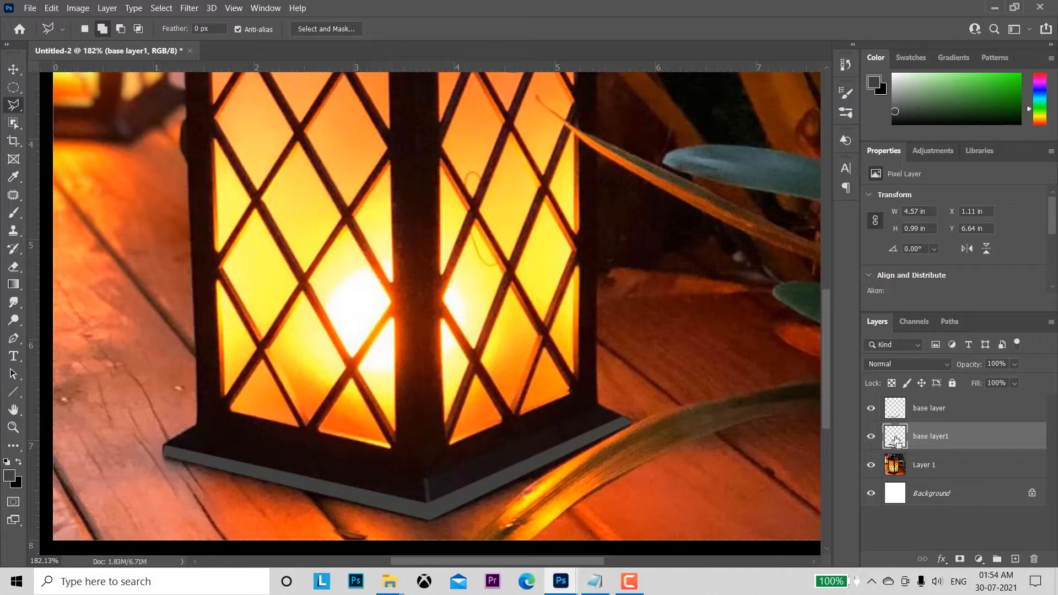
# Step: Load the outline of base layer1 as a selection and fill it with near-black 0e0f0e
pyautogui.keyDown('ctrl'); pyautogui.click(895, 439); pyautogui.keyUp('ctrl')
pyautogui.click(14, 475)
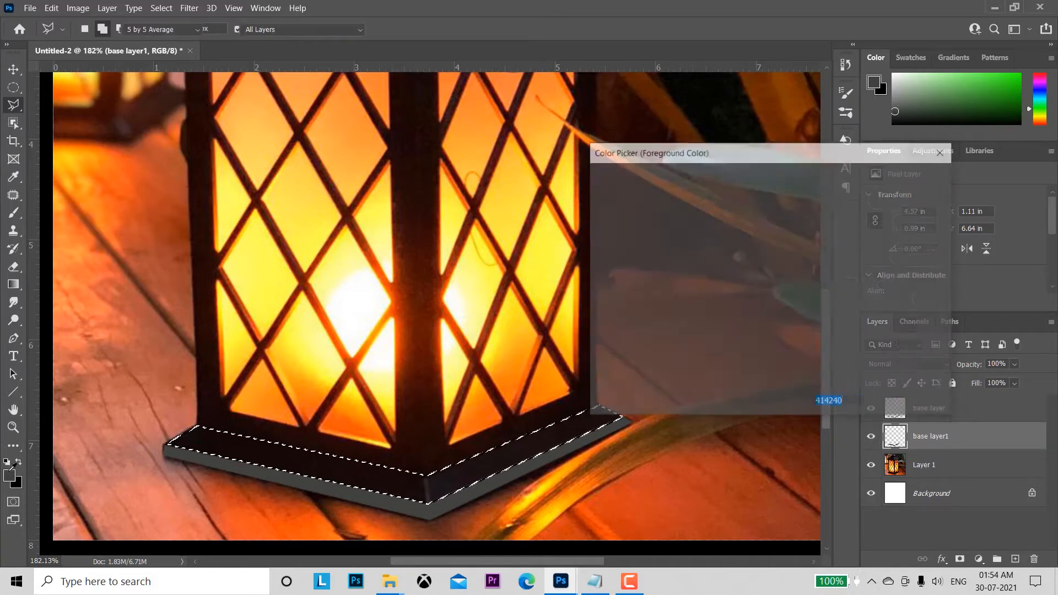
pyautogui.click(606, 349)
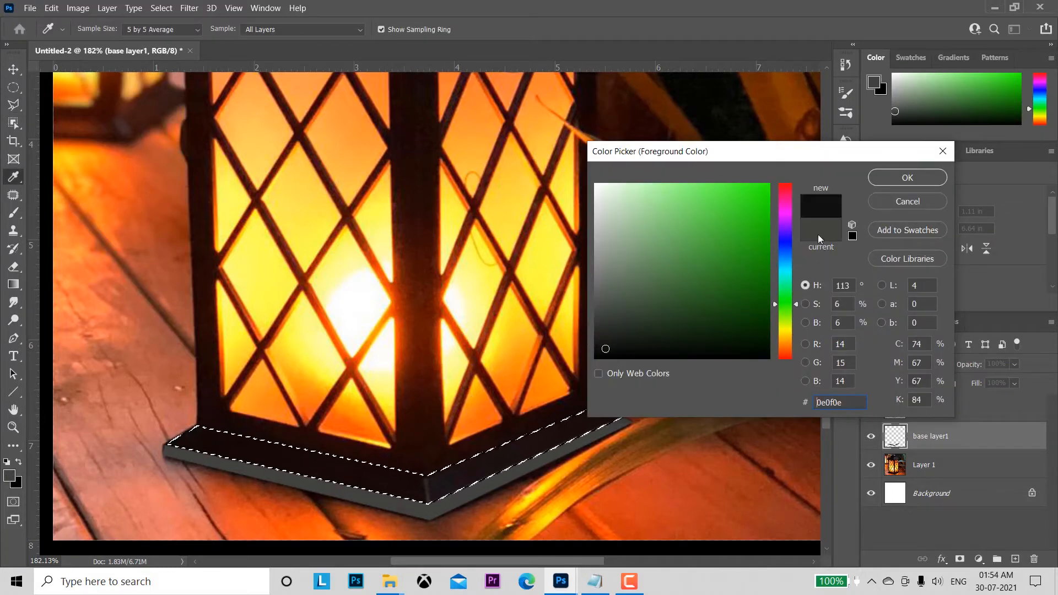
pyautogui.click(897, 178)
pyautogui.hotkey('alt', 'BackSpace')
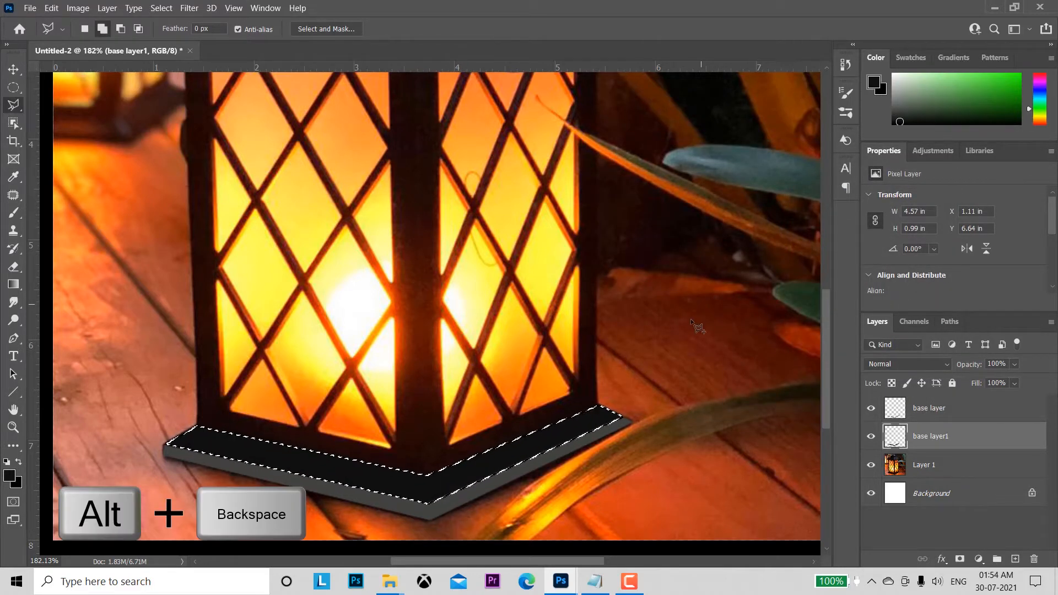
# Step: Refill the selected sloping base faces with a lighter greenish grey and deselect
pyautogui.click(9, 475)
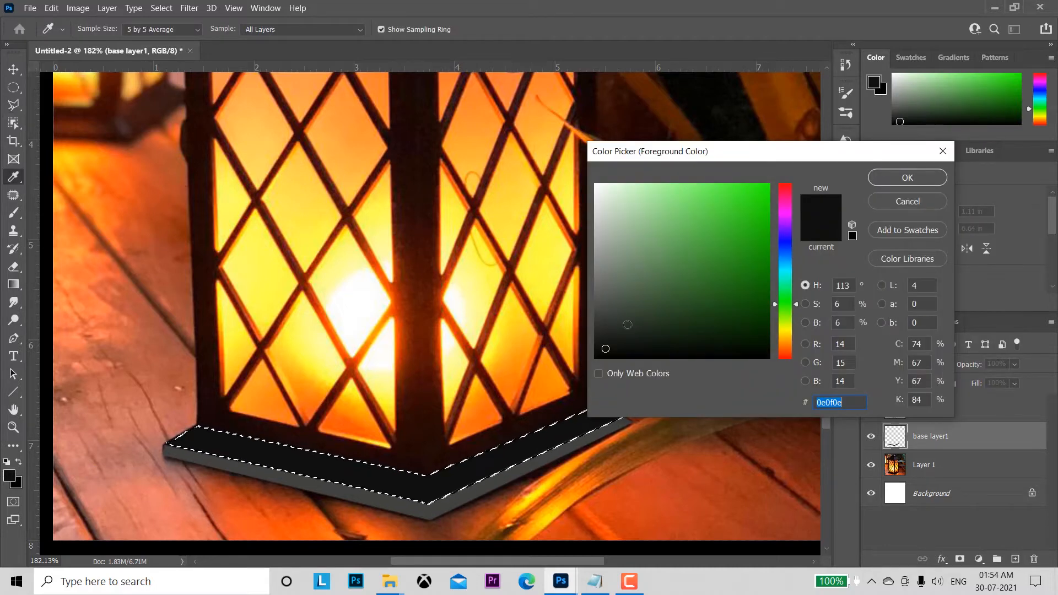
pyautogui.click(615, 298)
pyautogui.click(907, 178)
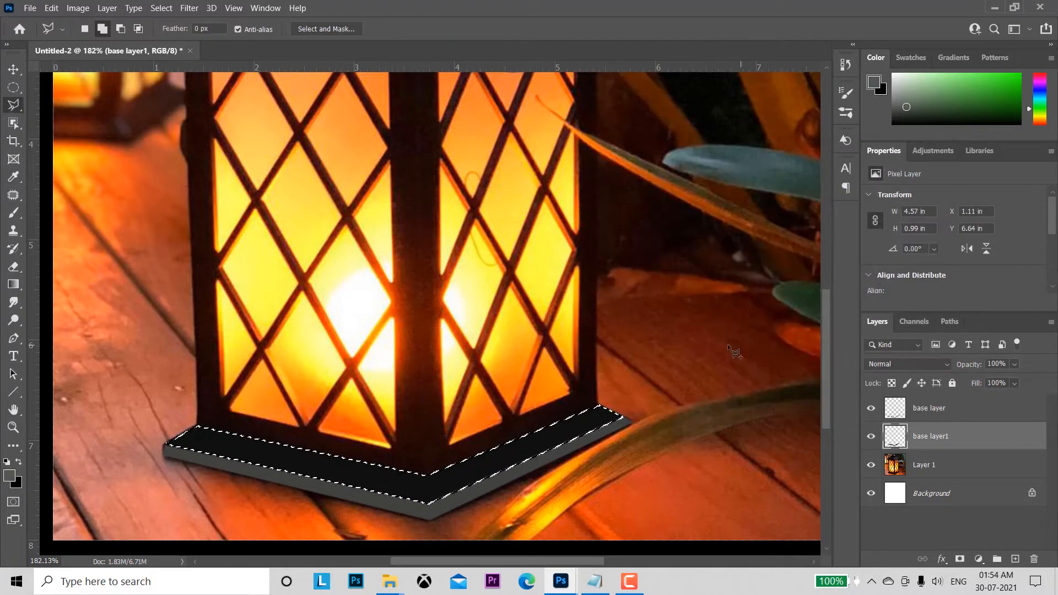
pyautogui.hotkey('alt', 'BackSpace')
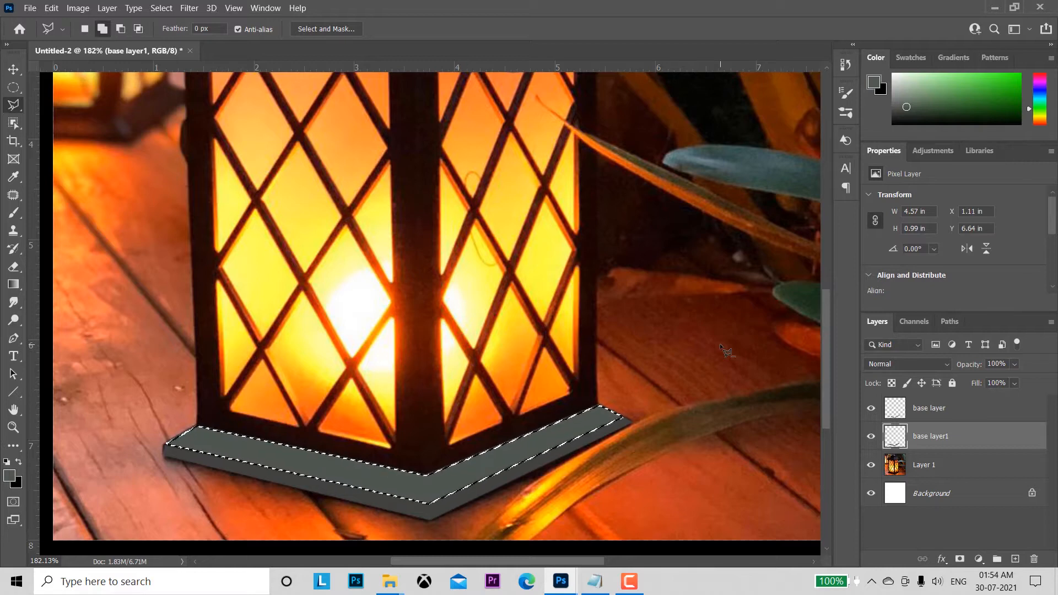
pyautogui.hotkey('ctrl', 'd')
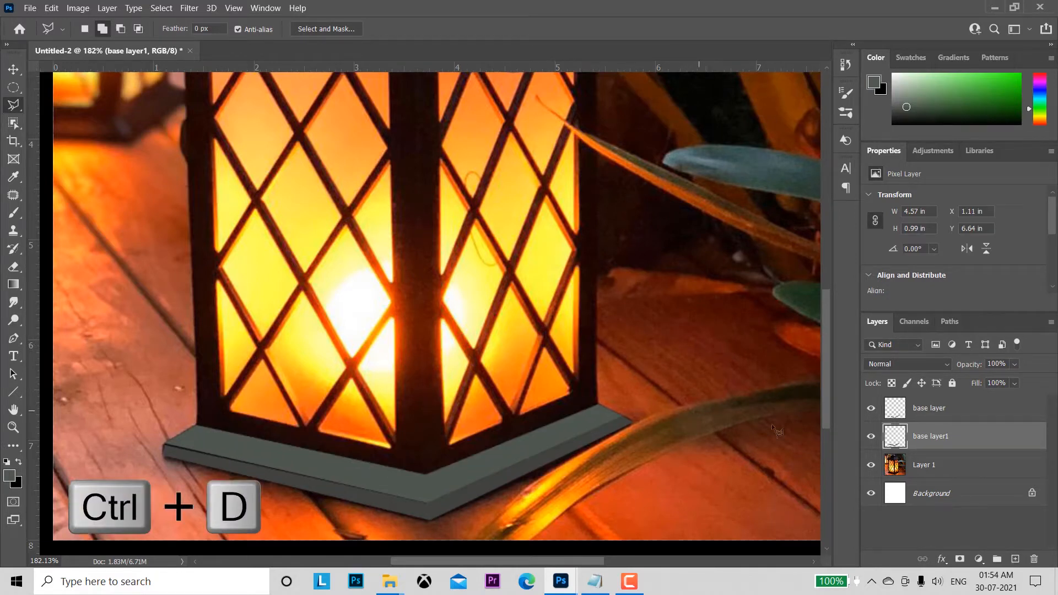
# Step: On Layer 1, select the lantern's sloping roof together with its short neck under the cap, using the Polygonal Lasso
pyautogui.click(966, 468)
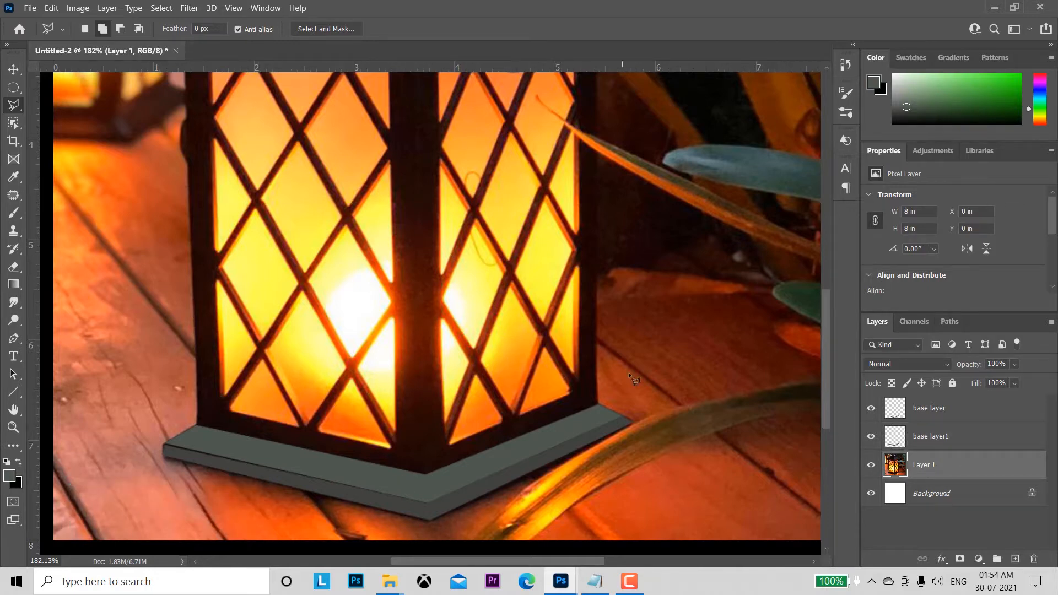
pyautogui.press('z')
pyautogui.moveTo(632, 376); pyautogui.dragTo(425, 312)
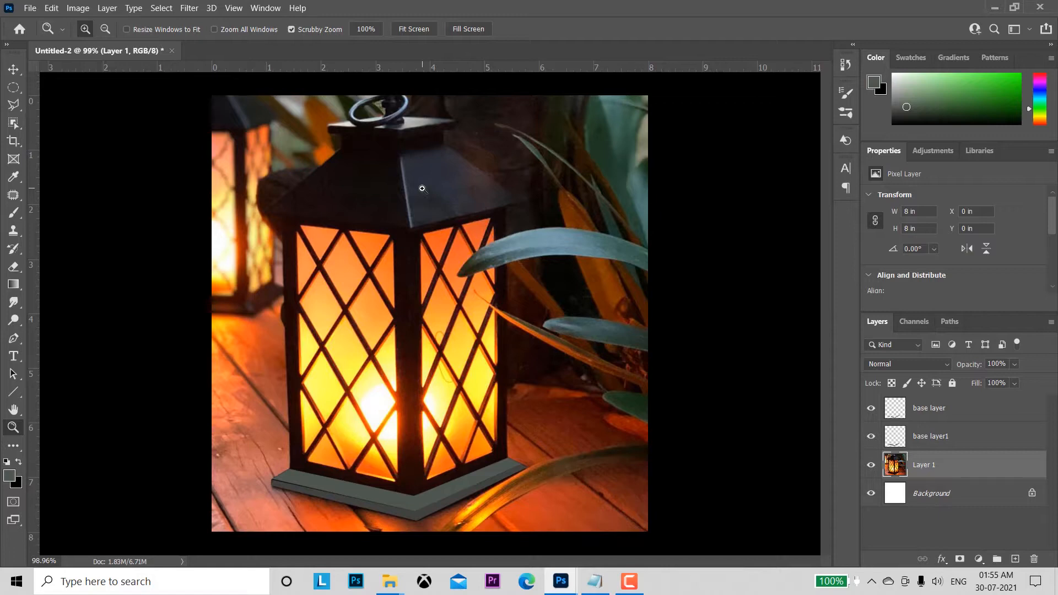
pyautogui.press('l')
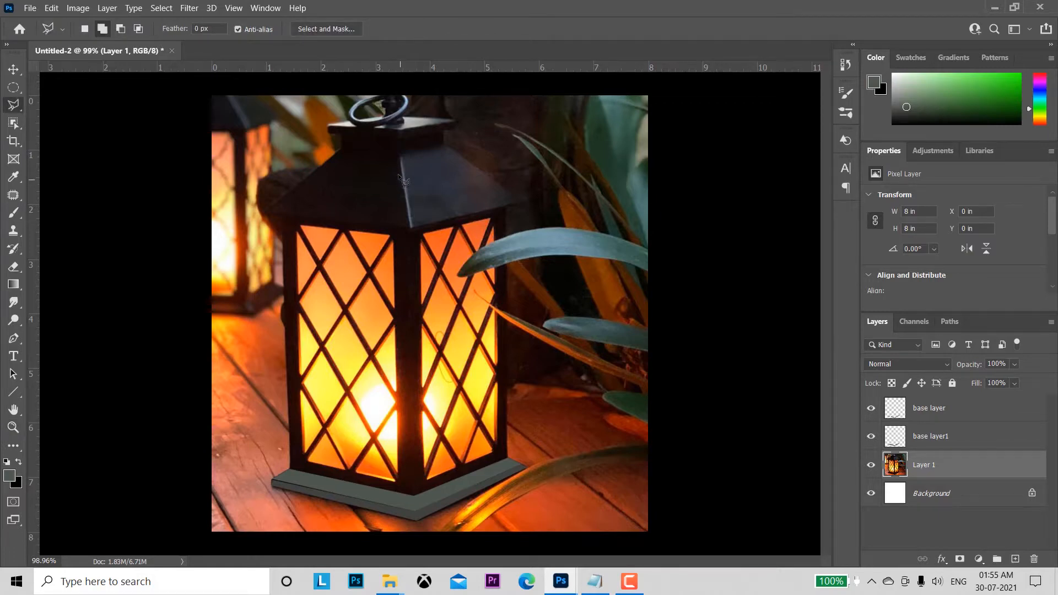
pyautogui.press('z')
pyautogui.hotkey('ctrl', '=')
pyautogui.hotkey('ctrl', '=')
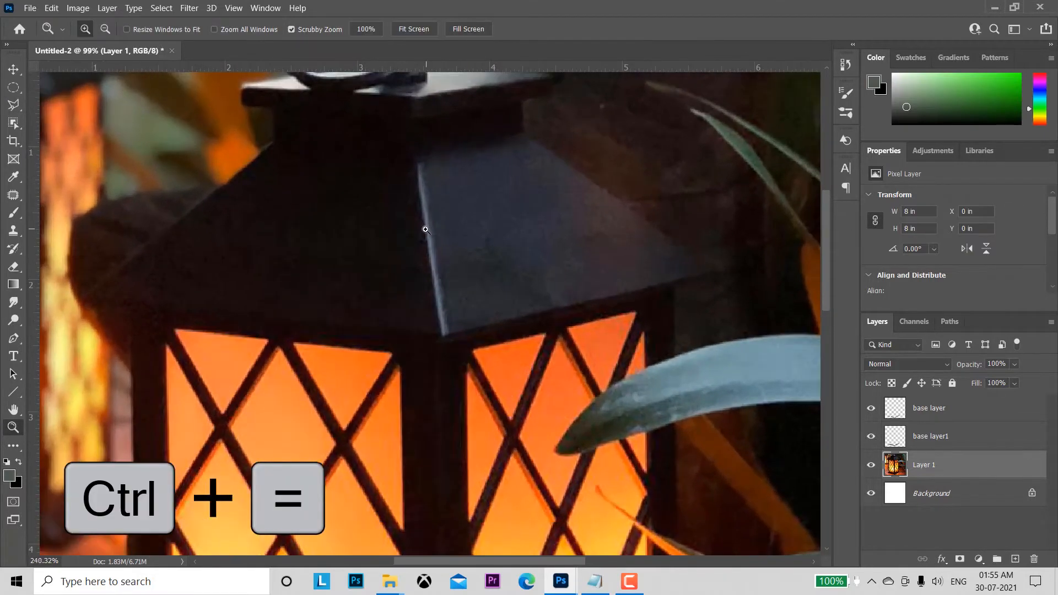
pyautogui.moveTo(426, 229); pyautogui.dragTo(443, 278)
pyautogui.press('l')
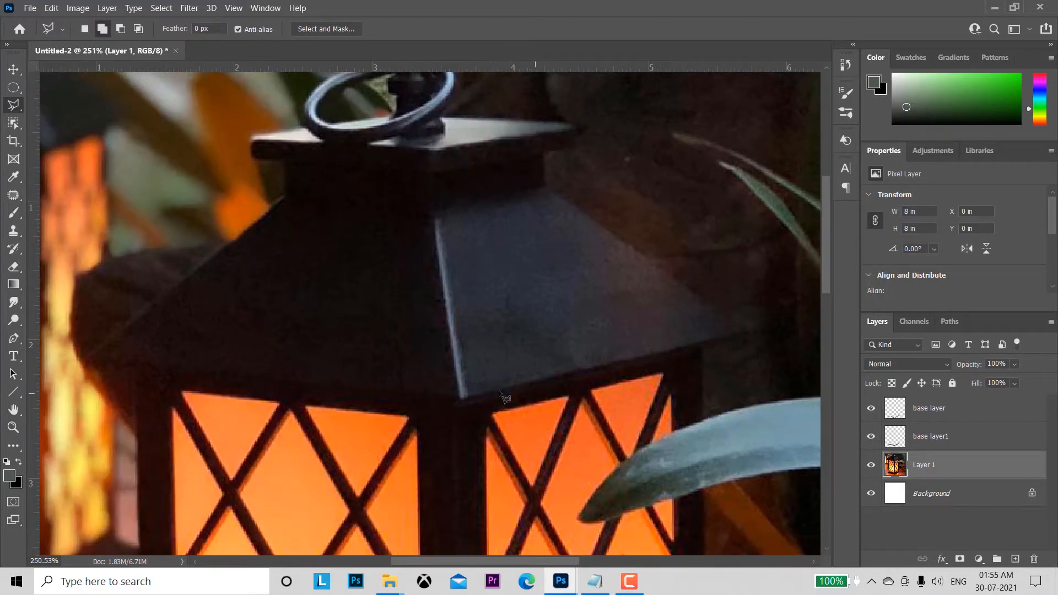
pyautogui.click(462, 399)
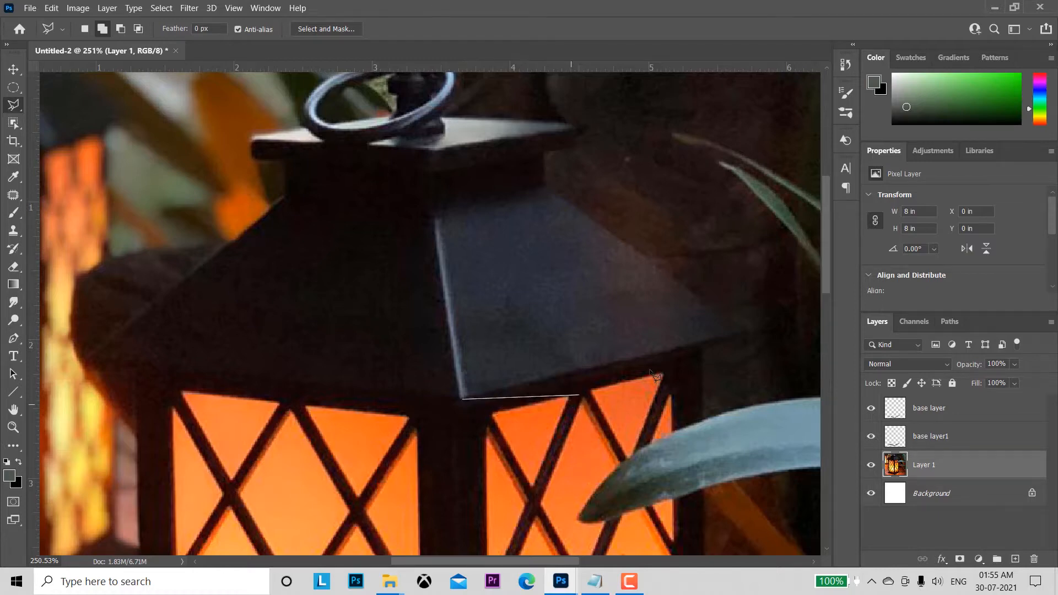
pyautogui.click(744, 332)
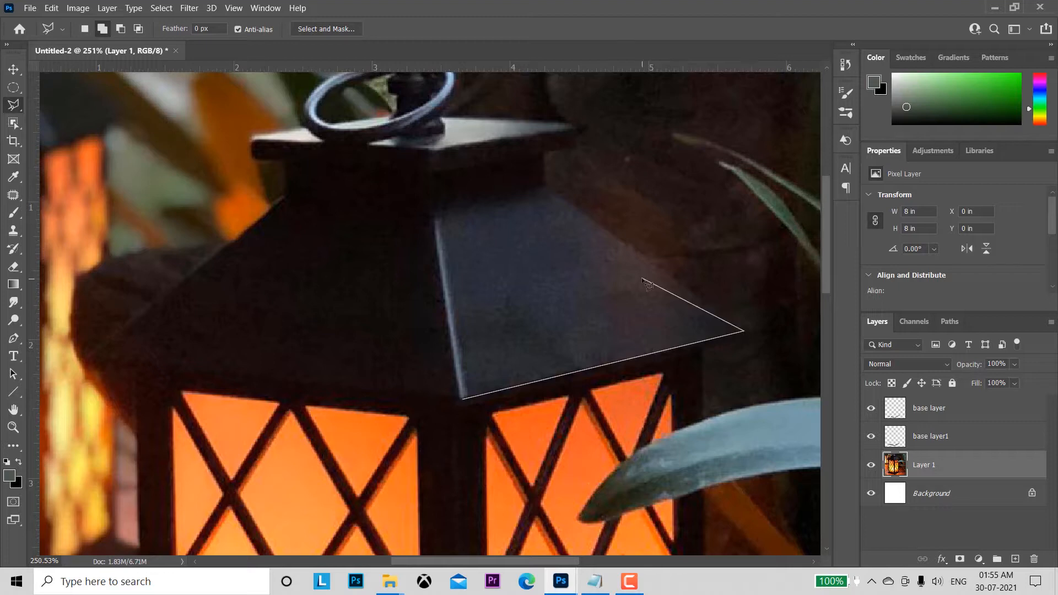
pyautogui.click(546, 186)
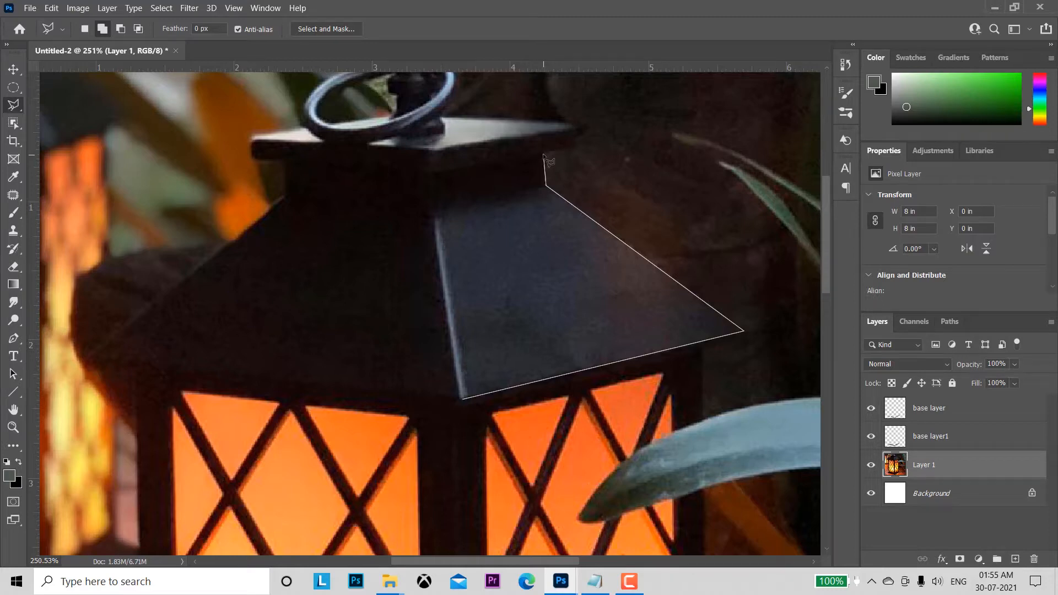
pyautogui.click(544, 155)
pyautogui.click(434, 171)
pyautogui.click(284, 160)
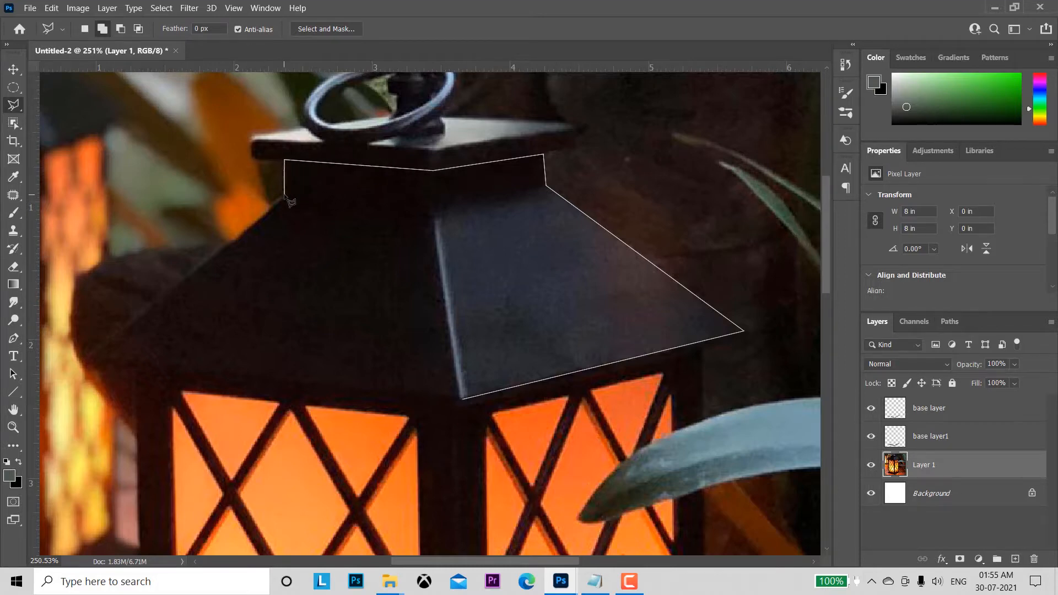
pyautogui.click(285, 195)
pyautogui.click(90, 354)
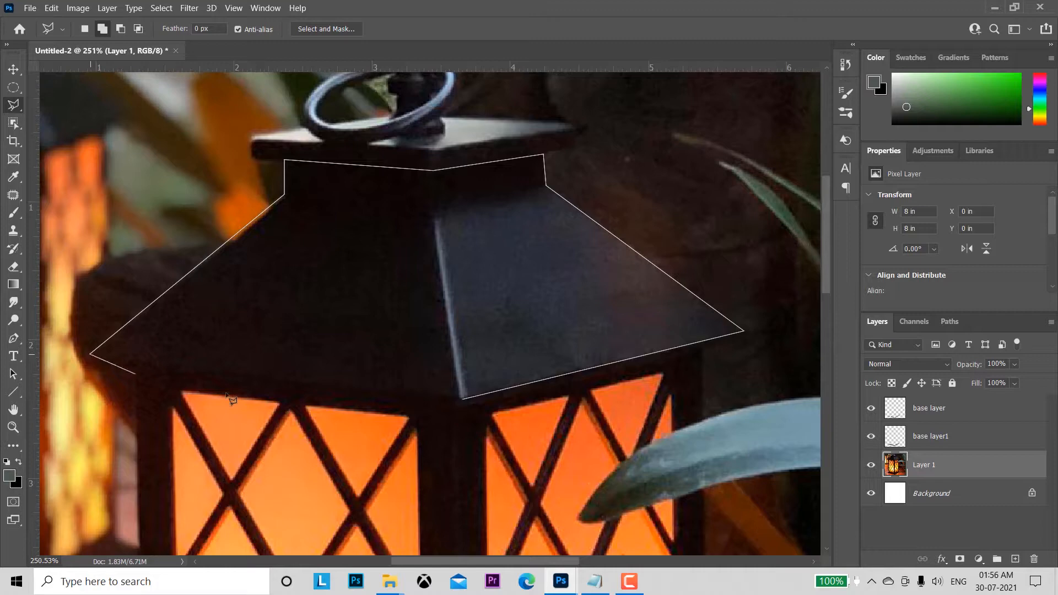
pyautogui.click(462, 399)
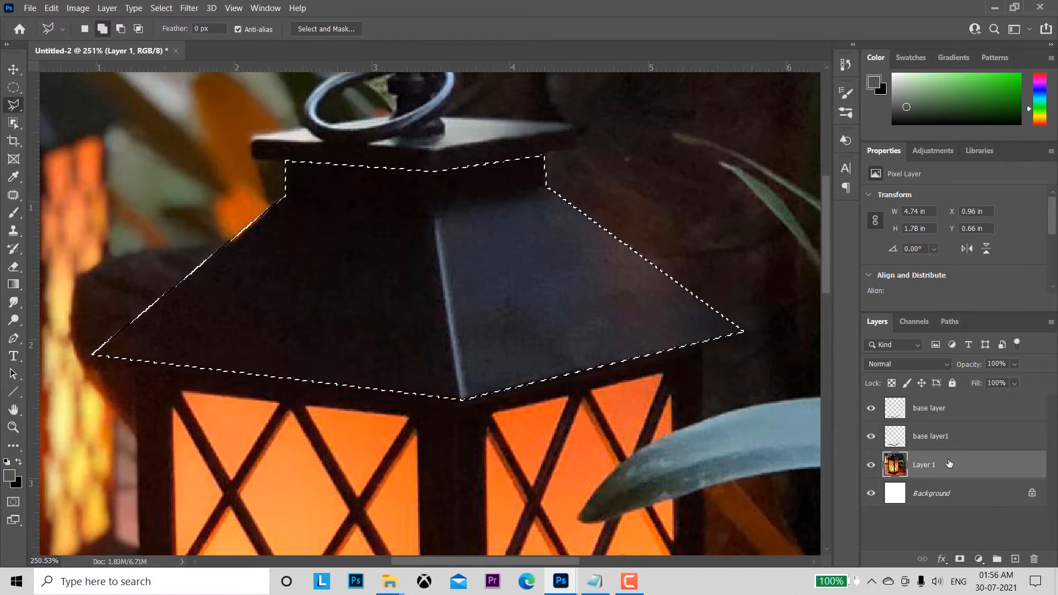
# Step: Copy the selected roof onto its own layer and name that layer "top"
pyautogui.hotkey('ctrl', 'j')
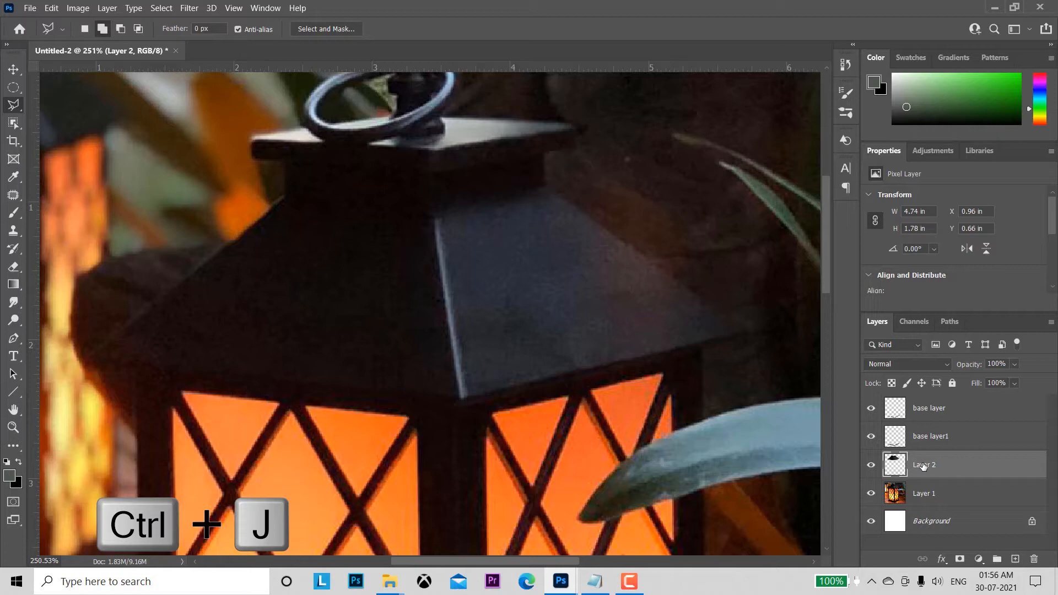
pyautogui.doubleClick(924, 466)
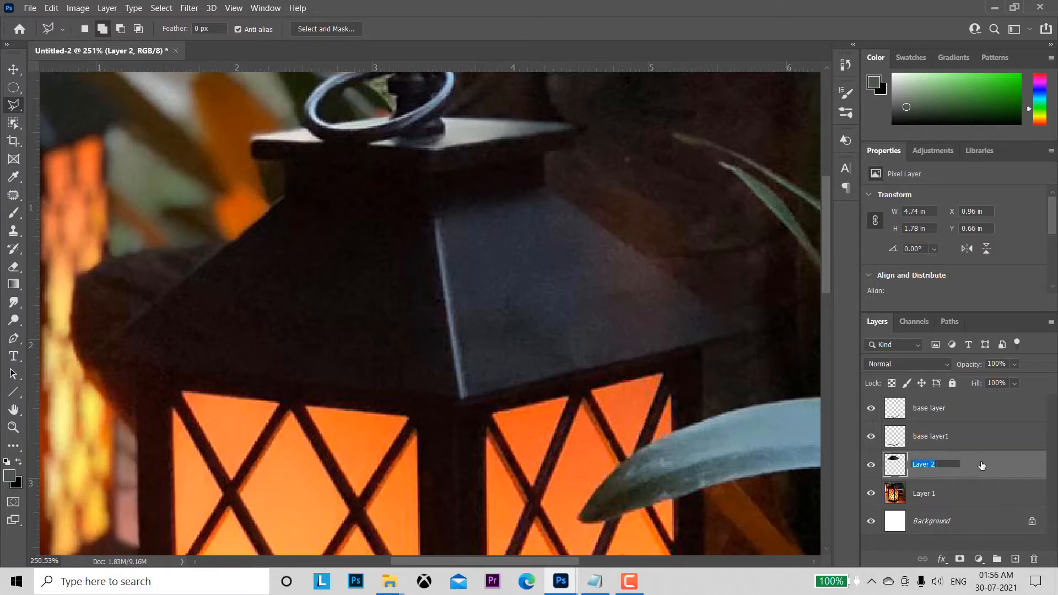
pyautogui.write('top')
pyautogui.press('Return')
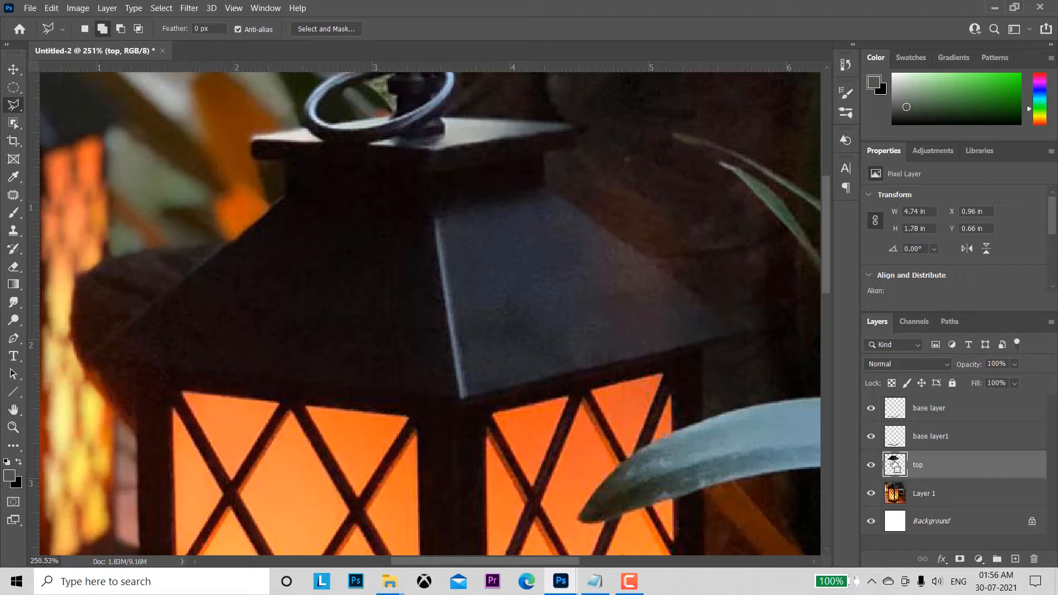
# Step: Load the outline of the top layer as a selection, fill it with the greenish-grey foreground colour and deselect
pyautogui.keyDown('ctrl'); pyautogui.click(897, 465); pyautogui.keyUp('ctrl')
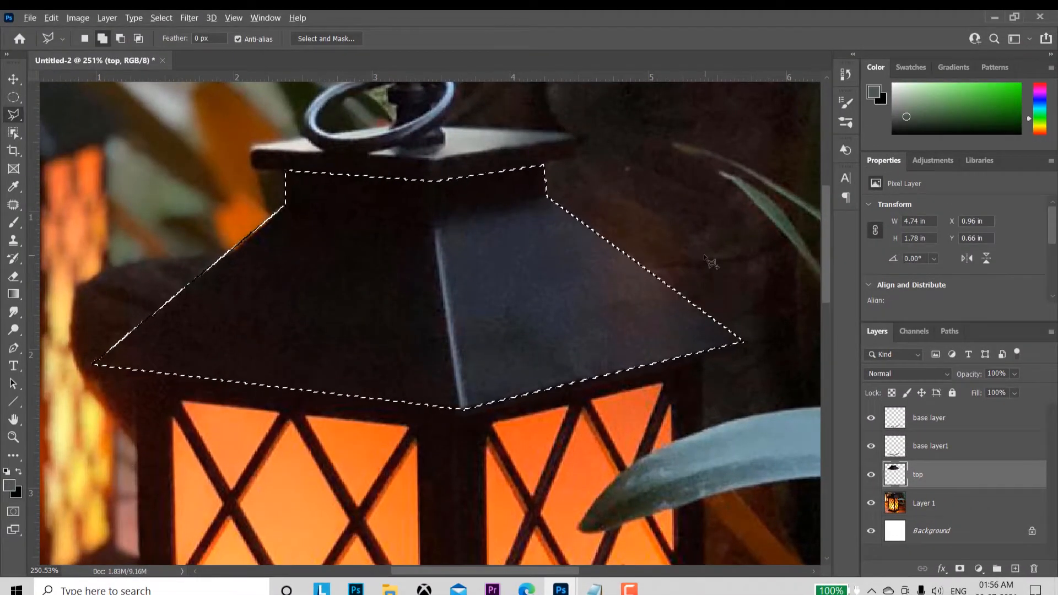
pyautogui.hotkey('alt', 'BackSpace')
pyautogui.hotkey('ctrl', 'd')
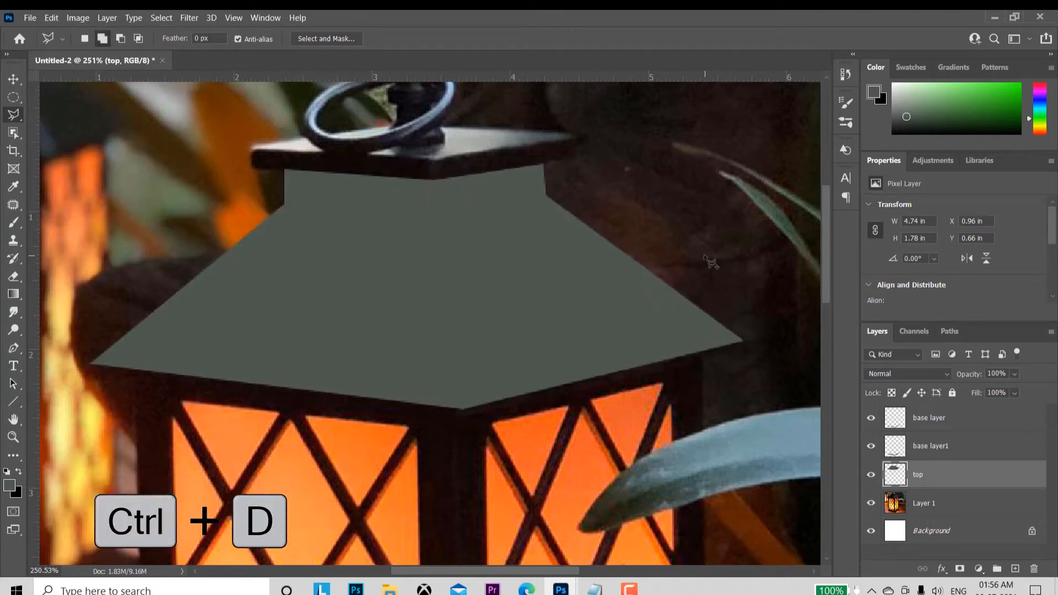
# Step: On Layer 1, select the dark front edge of the cap slab above the roof with the Polygonal Lasso
pyautogui.click(975, 501)
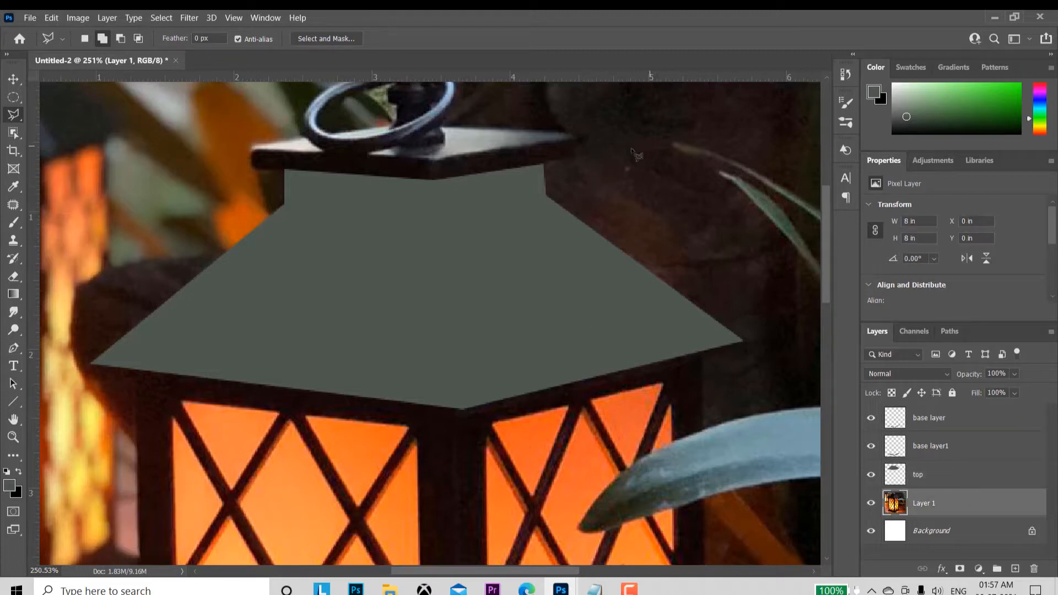
pyautogui.click(251, 167)
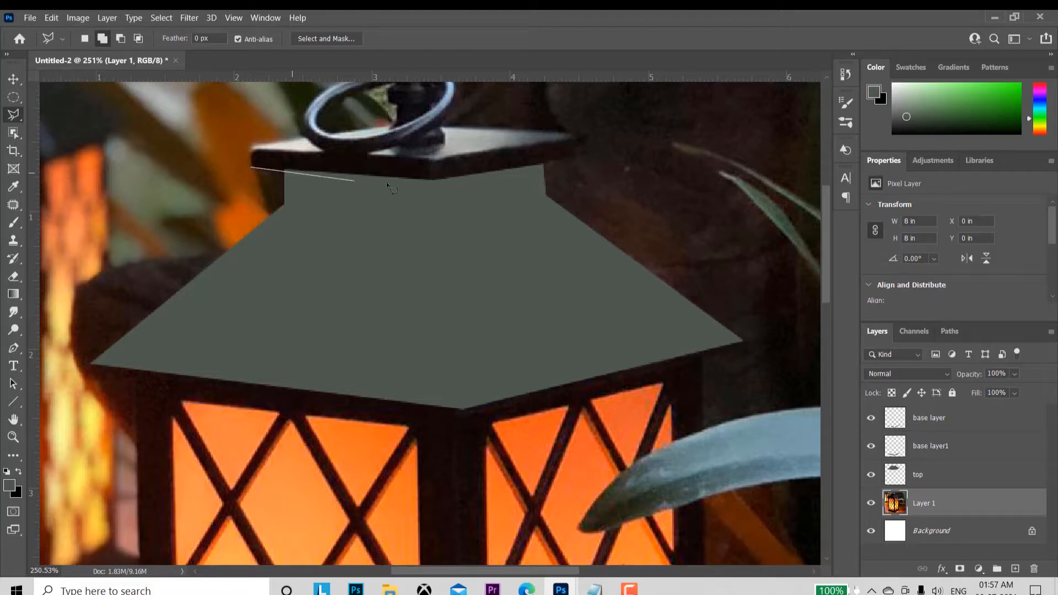
pyautogui.click(435, 179)
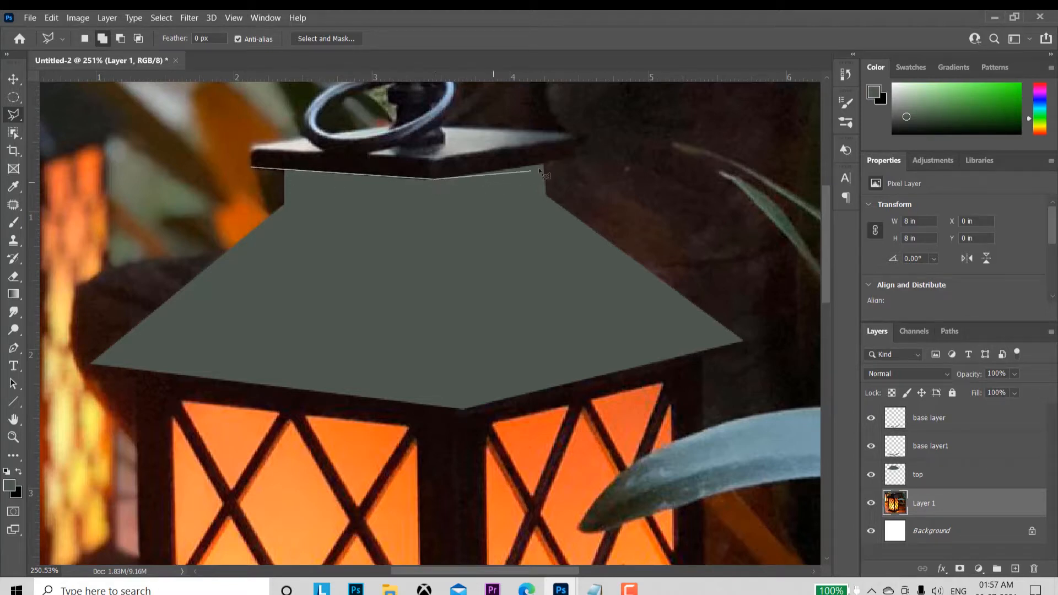
pyautogui.click(579, 156)
pyautogui.click(577, 137)
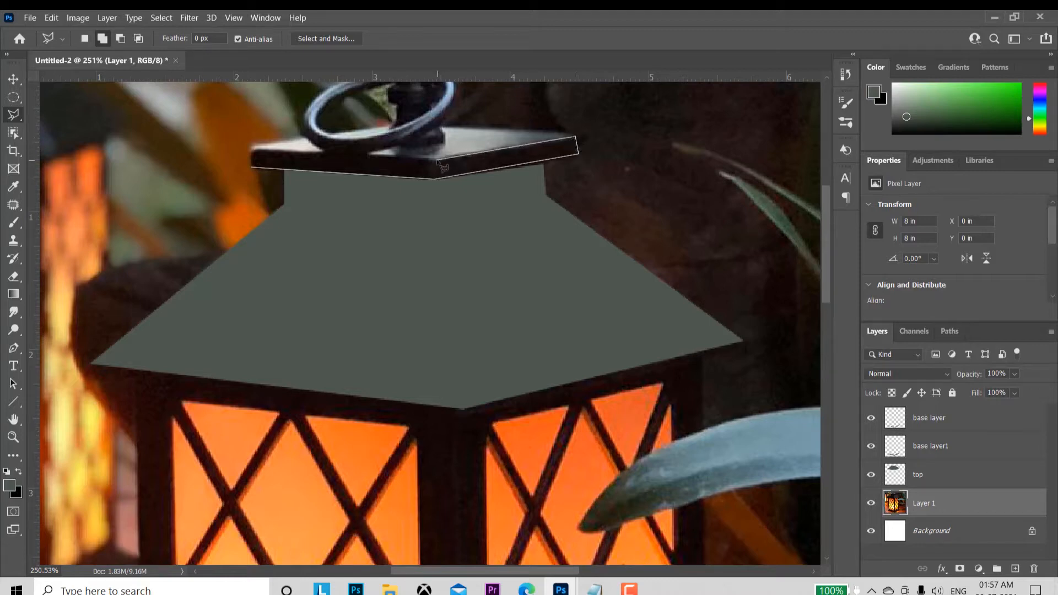
pyautogui.click(252, 165)
pyautogui.click(254, 167)
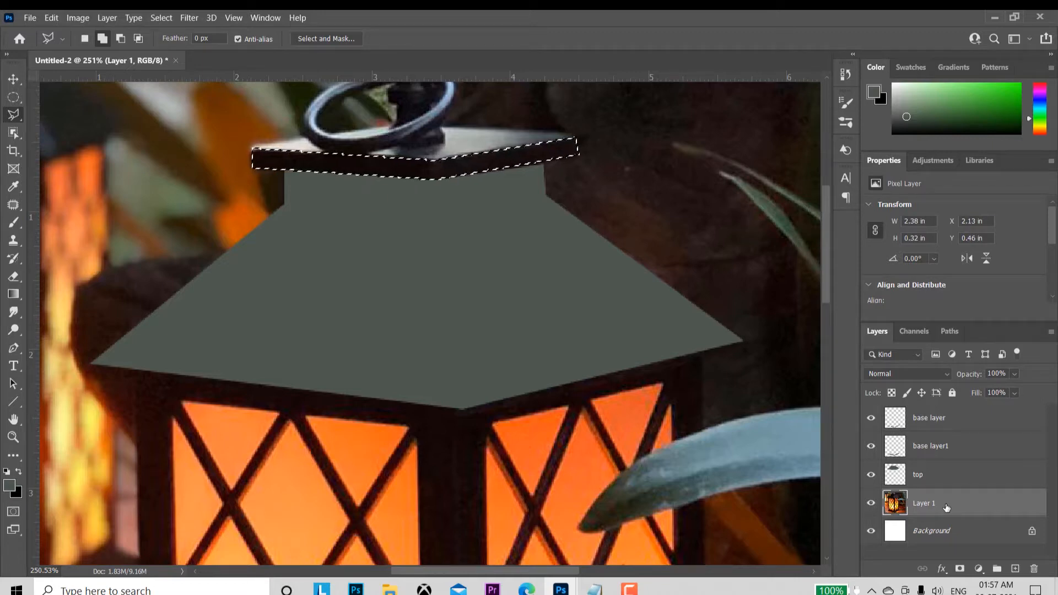
# Step: Copy the selected cap edge onto its own layer and name that layer "shade"
pyautogui.hotkey('ctrl', 'j')
pyautogui.doubleClick(924, 504)
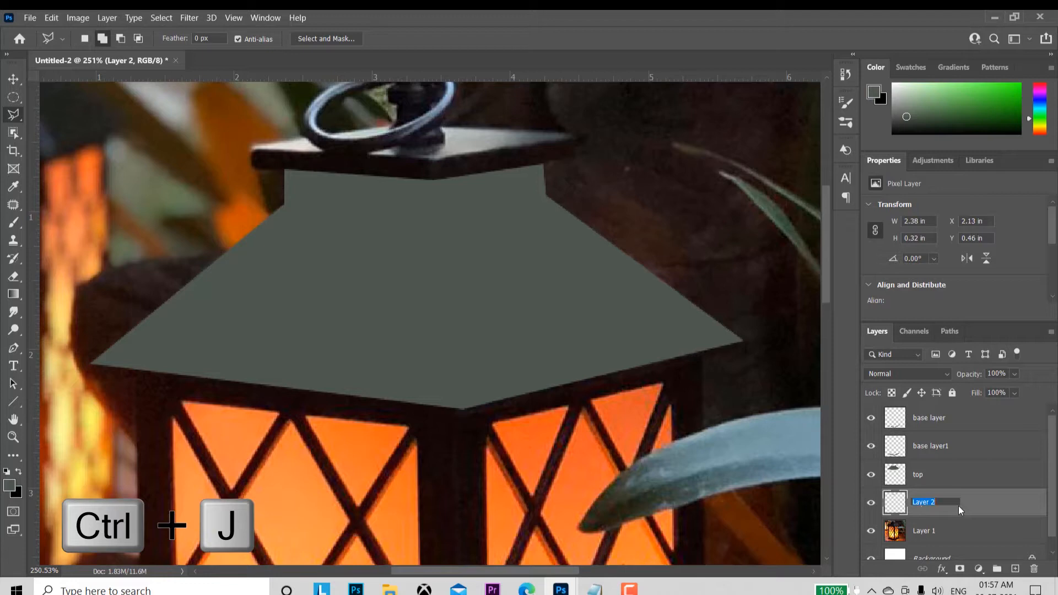
pyautogui.write('shade')
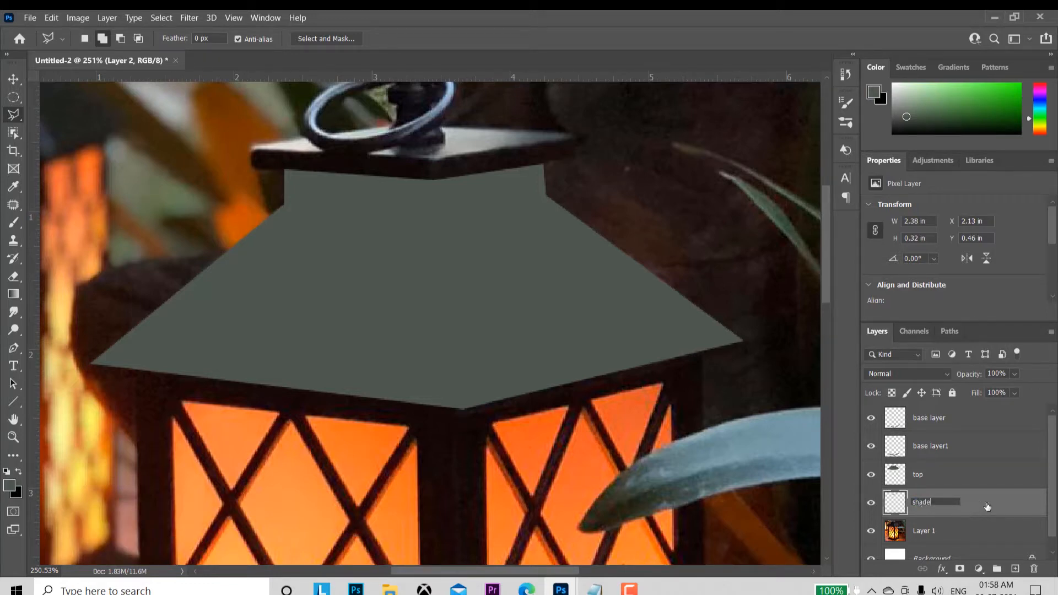
pyautogui.click(987, 506)
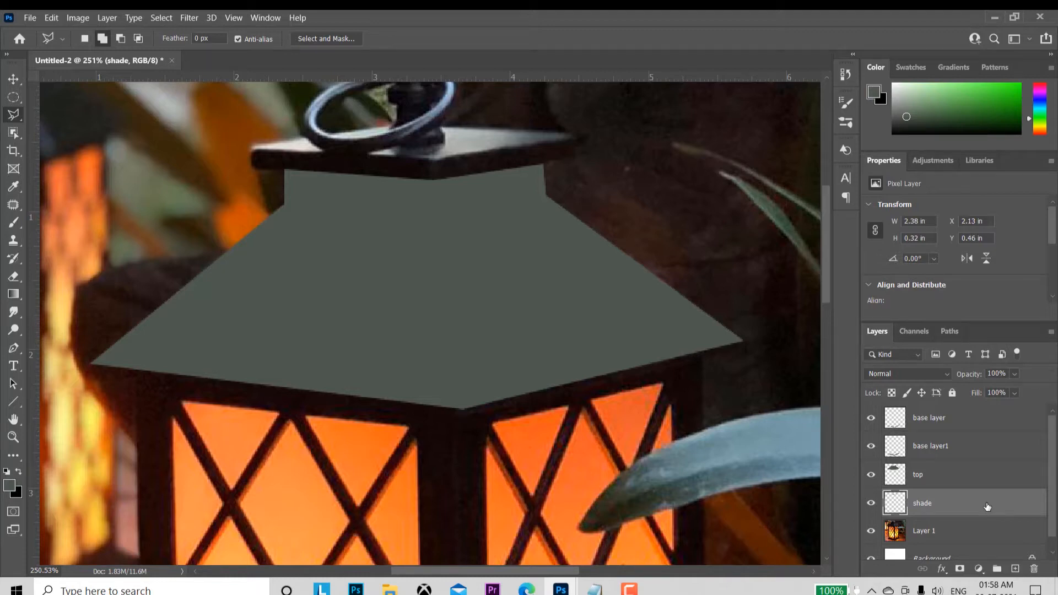
# Step: Load the outline of the shade layer as a selection, fill it with the near-black colour 0e100e and deselect
pyautogui.keyDown('ctrl'); pyautogui.click(899, 504); pyautogui.keyUp('ctrl')
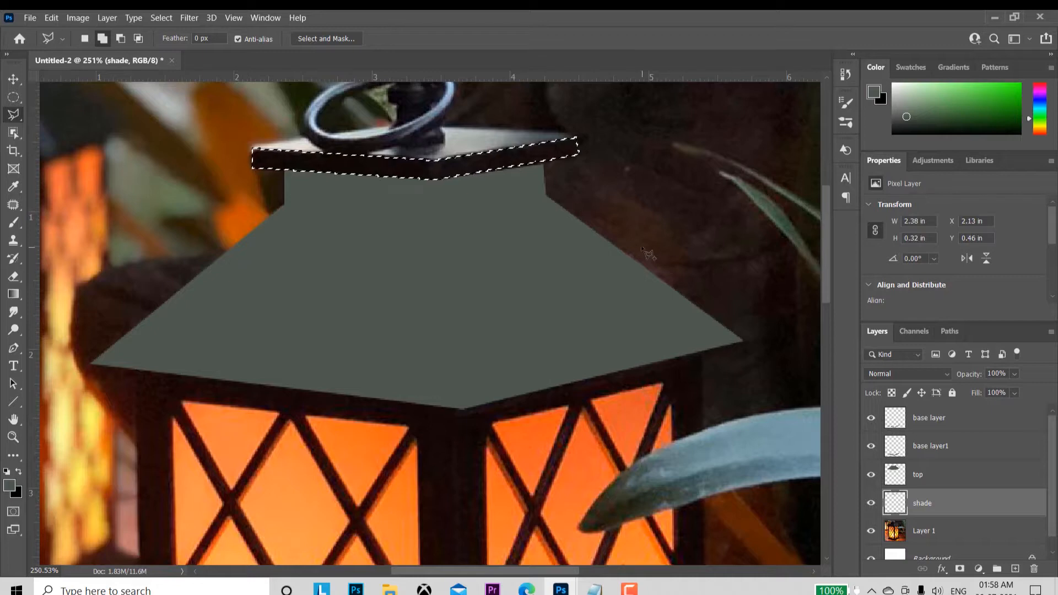
pyautogui.click(9, 485)
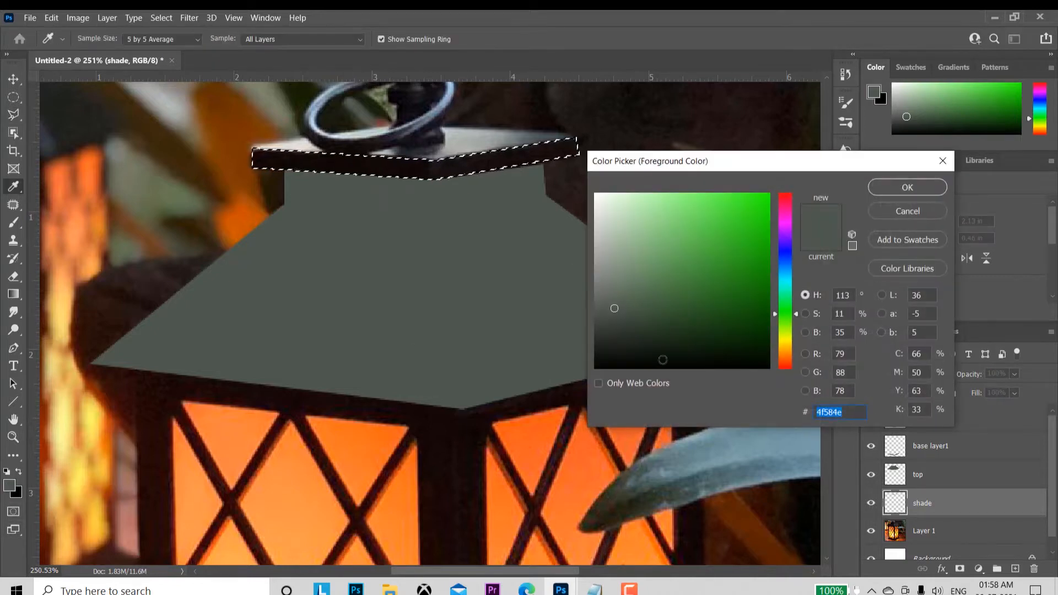
pyautogui.click(618, 357)
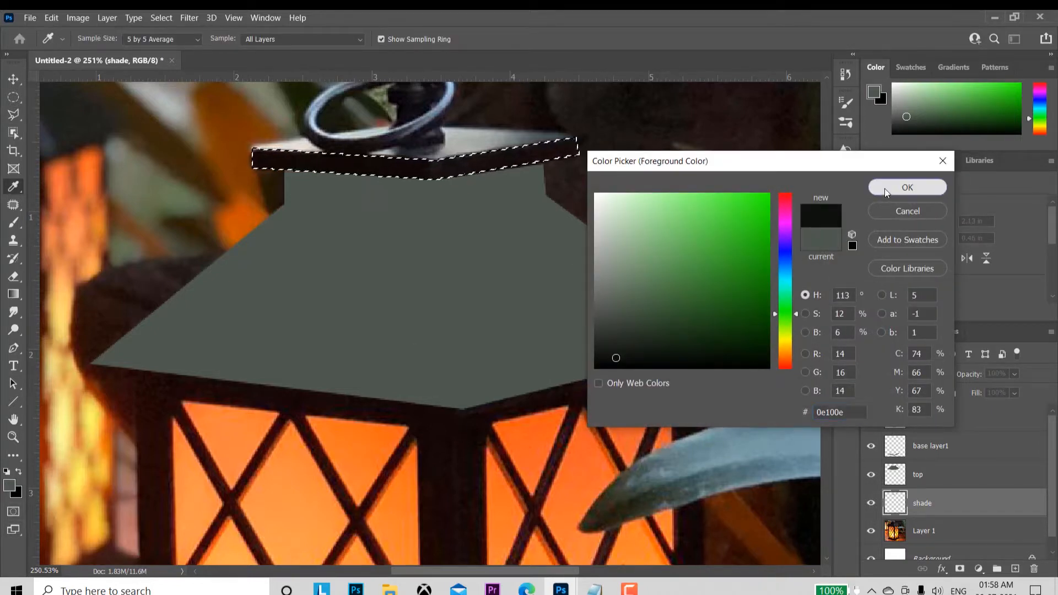
pyautogui.click(885, 188)
pyautogui.hotkey('alt', 'BackSpace')
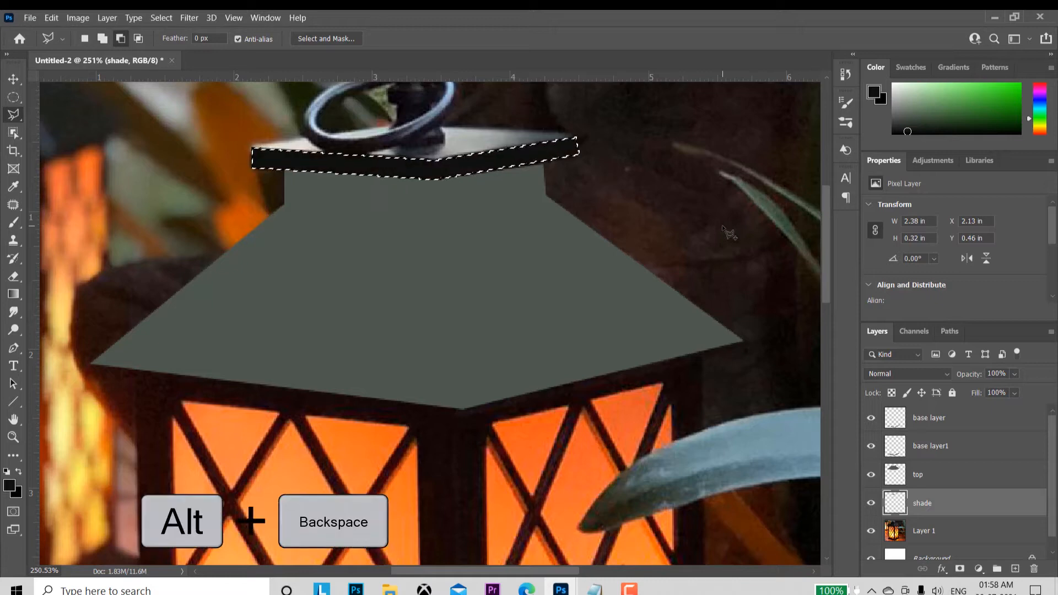
pyautogui.hotkey('ctrl', 'd')
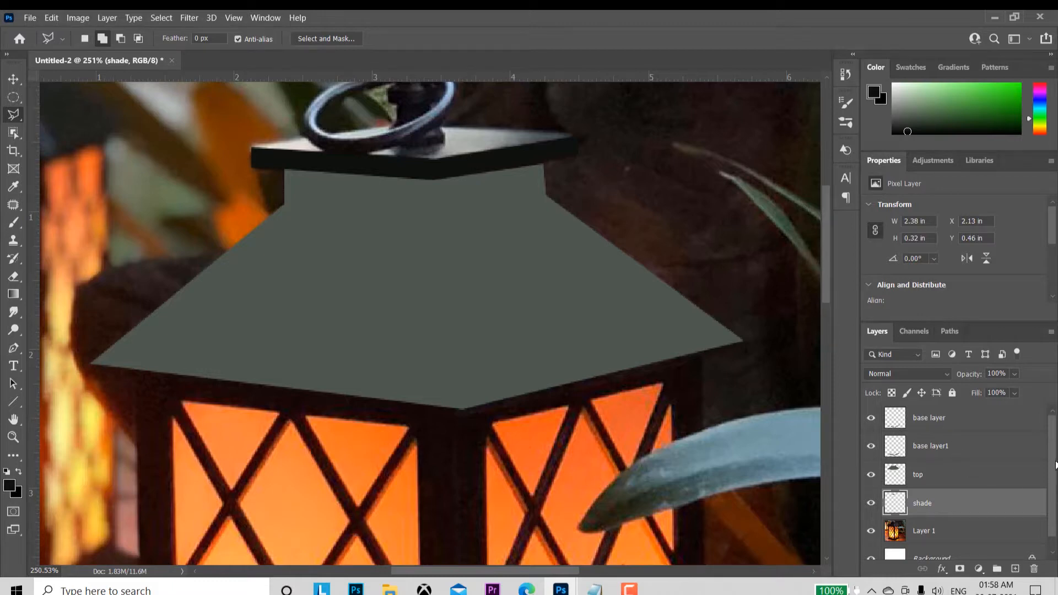
# Step: On Layer 1, select the light upper face of the cap slab beneath the ring with the Polygonal Lasso
pyautogui.moveTo(1056, 465); pyautogui.dragTo(1056, 489)
pyautogui.click(956, 520)
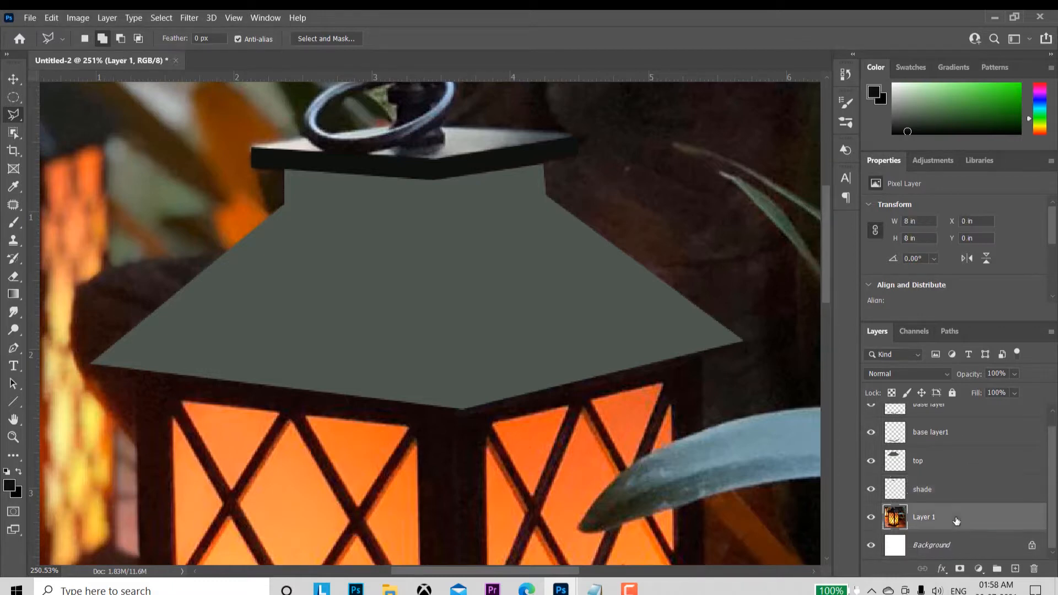
pyautogui.press('z')
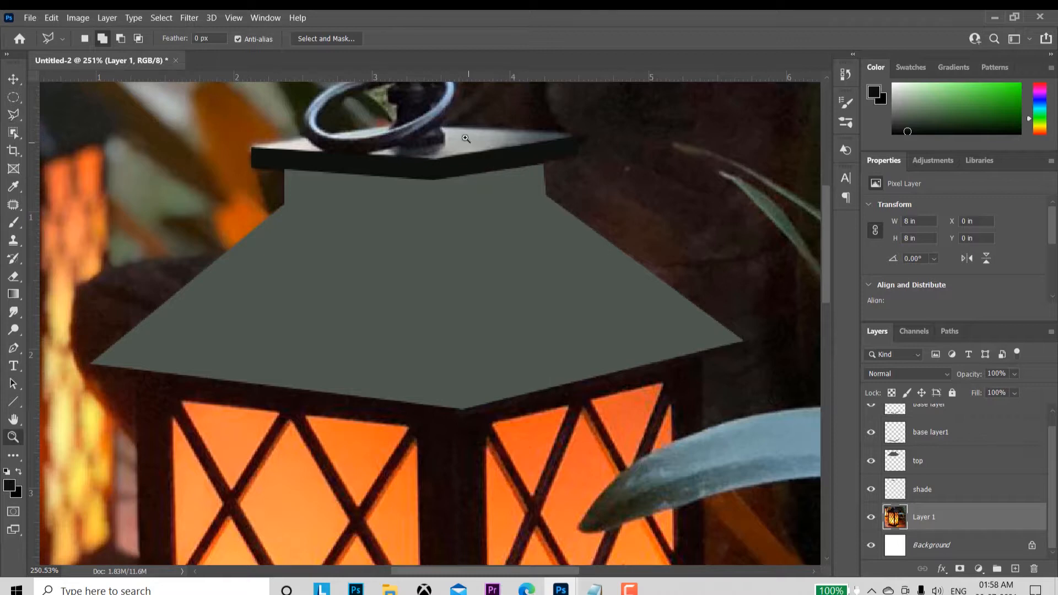
pyautogui.moveTo(470, 176); pyautogui.dragTo(470, 176)
pyautogui.hotkey('ctrl', '=')
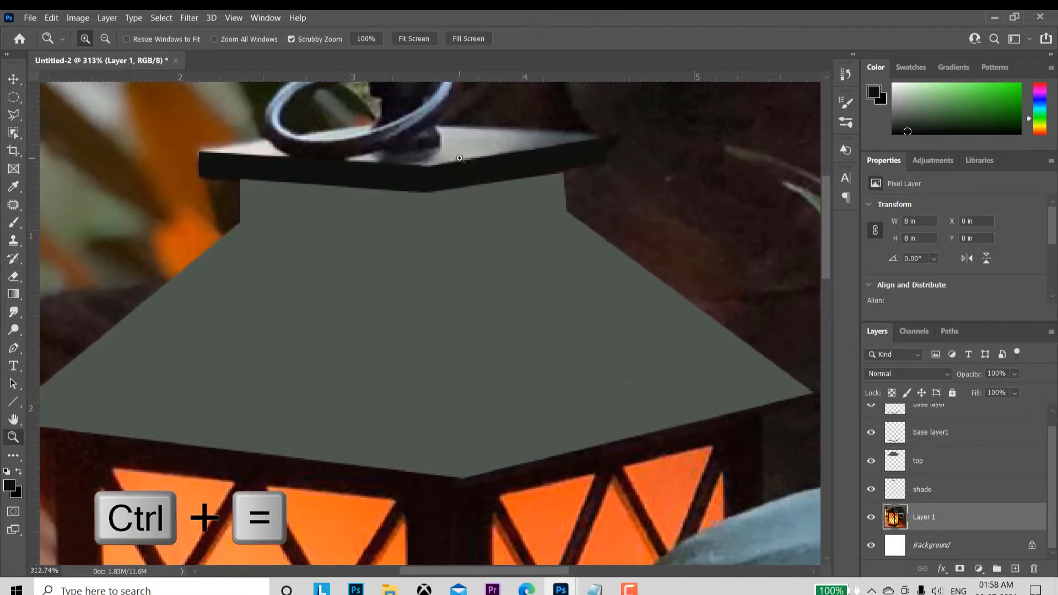
pyautogui.press('l')
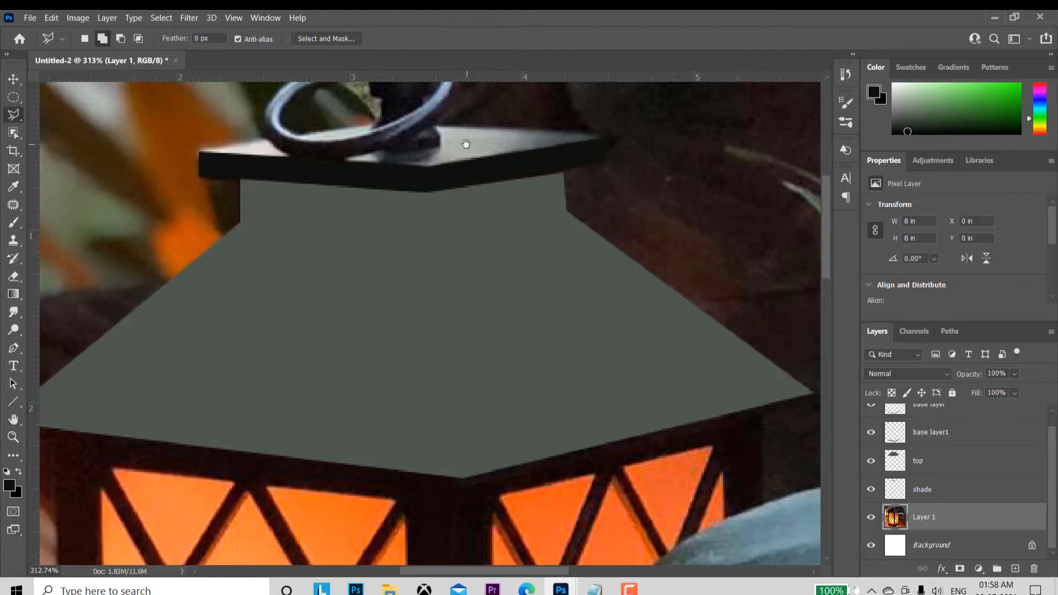
pyautogui.moveTo(465, 143); pyautogui.dragTo(490, 248)
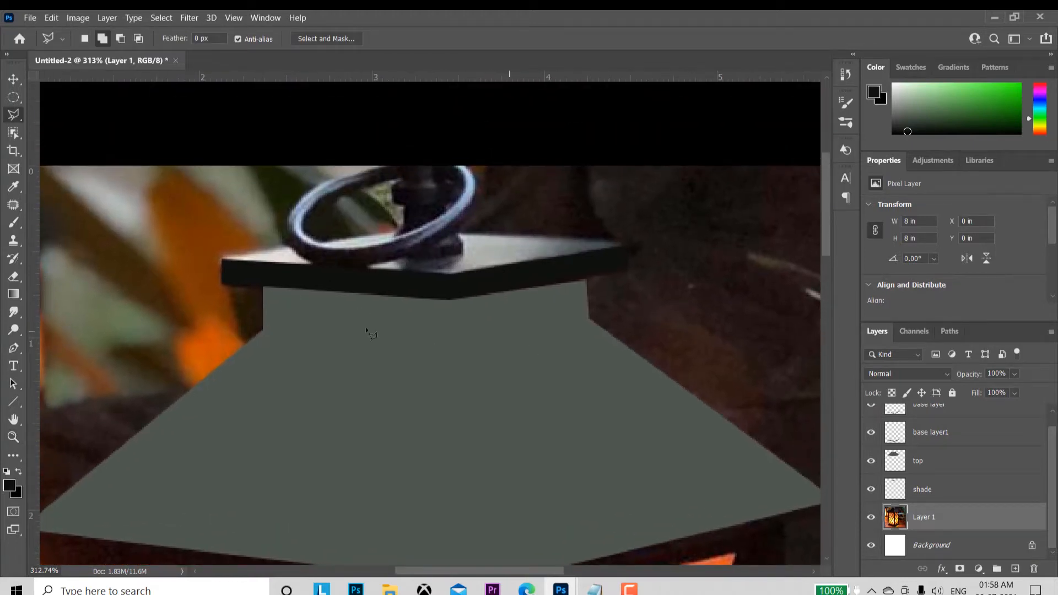
pyautogui.click(222, 260)
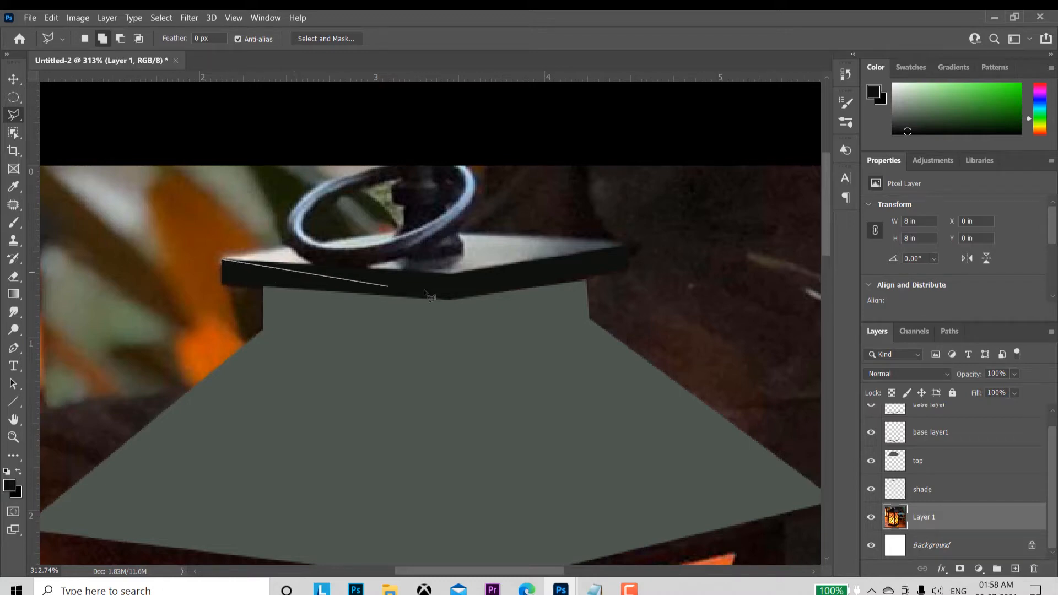
pyautogui.click(452, 275)
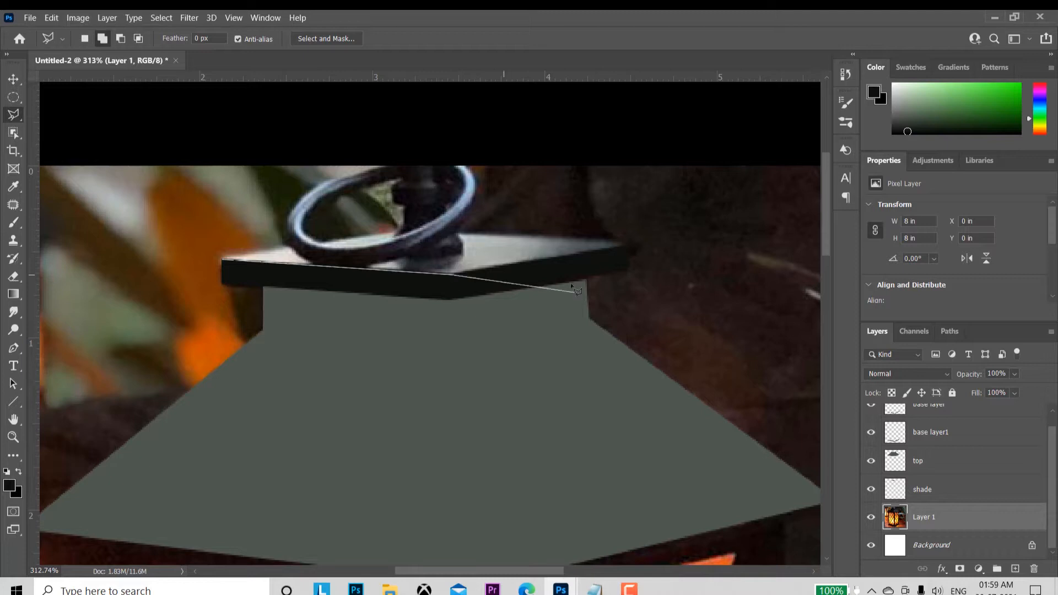
pyautogui.click(621, 246)
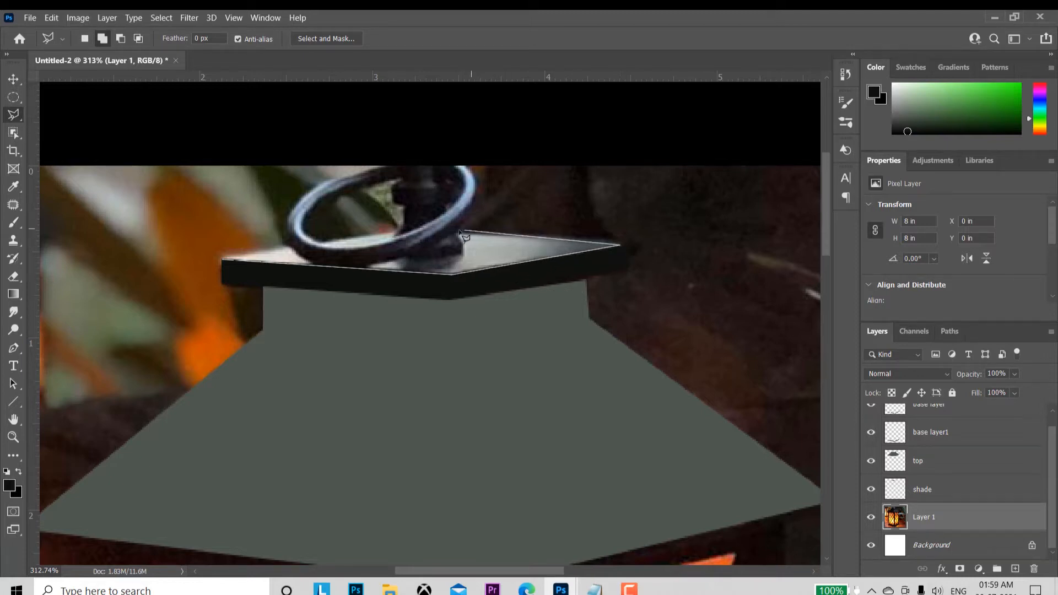
pyautogui.click(425, 227)
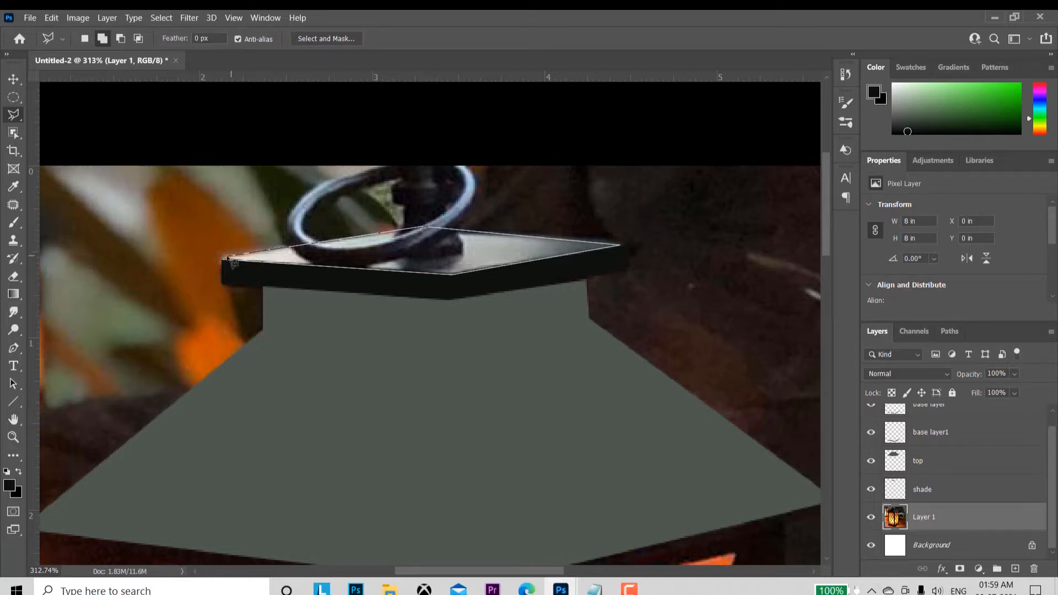
pyautogui.click(223, 259)
pyautogui.click(227, 267)
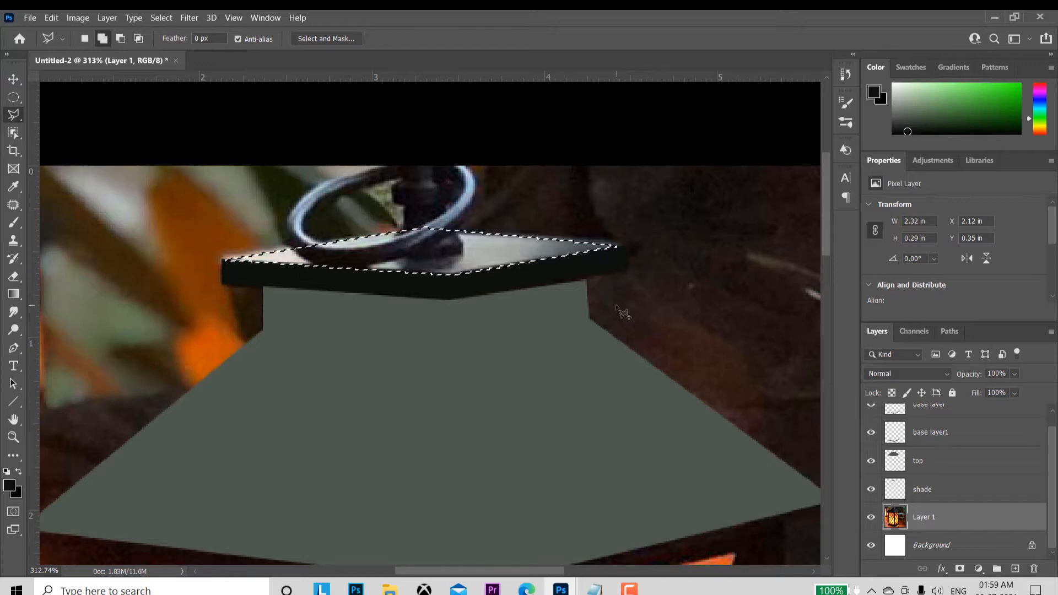
# Step: Copy the selected cap face onto its own layer and name that layer "top part"
pyautogui.hotkey('ctrl', 'j')
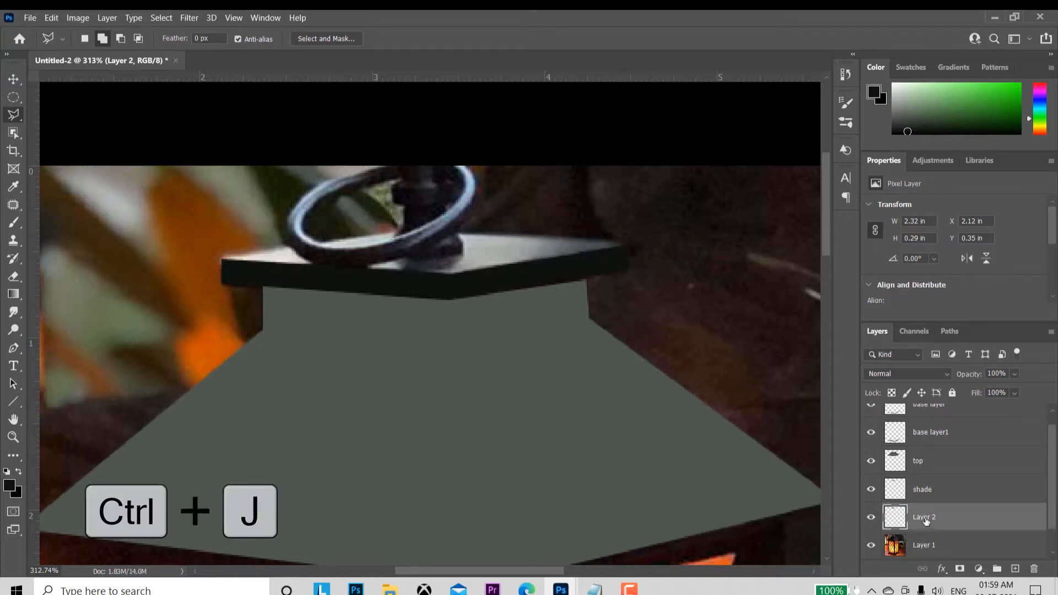
pyautogui.doubleClick(926, 518)
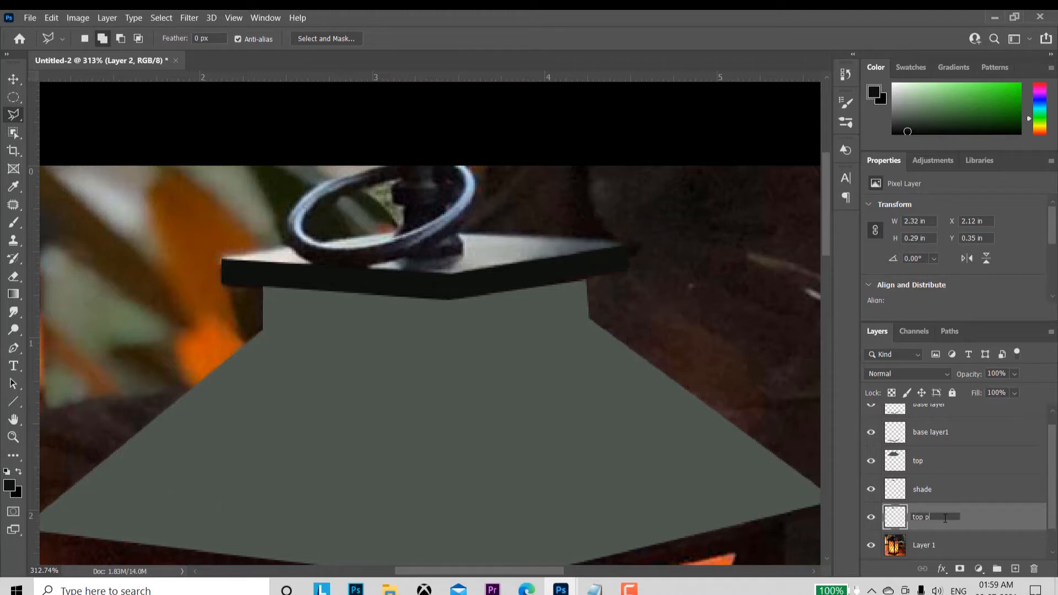
pyautogui.write('top part')
pyautogui.press('Return')
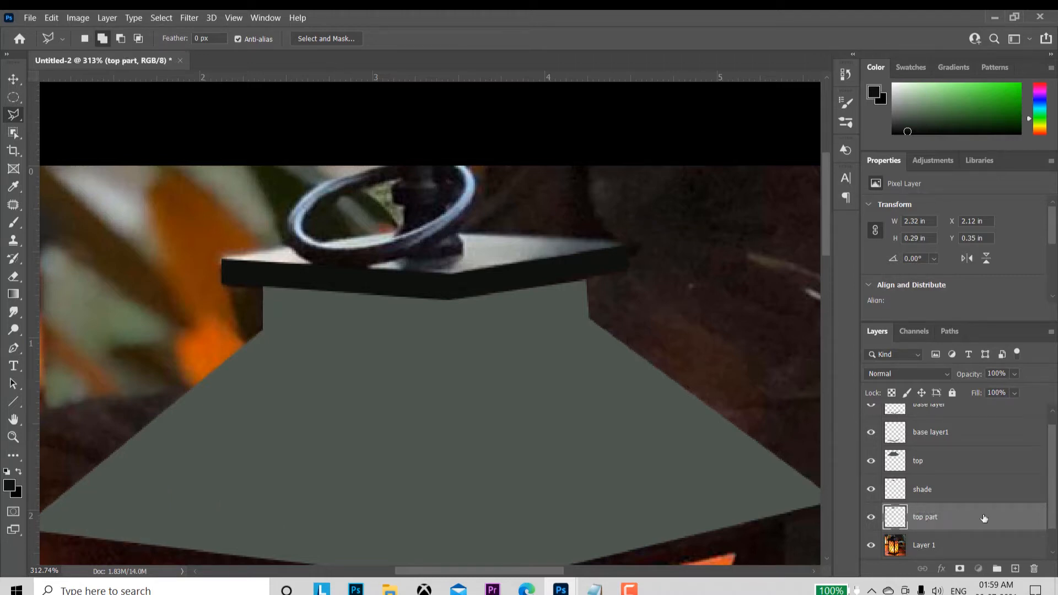
# Step: Load the outline of the top part layer, fill it with a grey sampled from the cap's upper face in the photo and deselect
pyautogui.keyDown('ctrl'); pyautogui.click(899, 517); pyautogui.keyUp('ctrl')
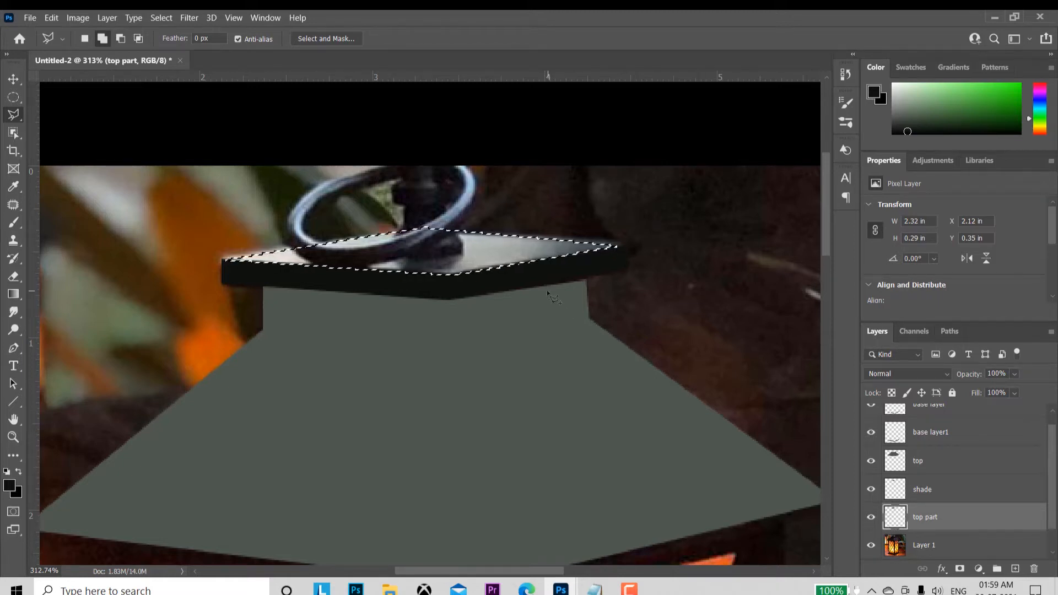
pyautogui.click(15, 483)
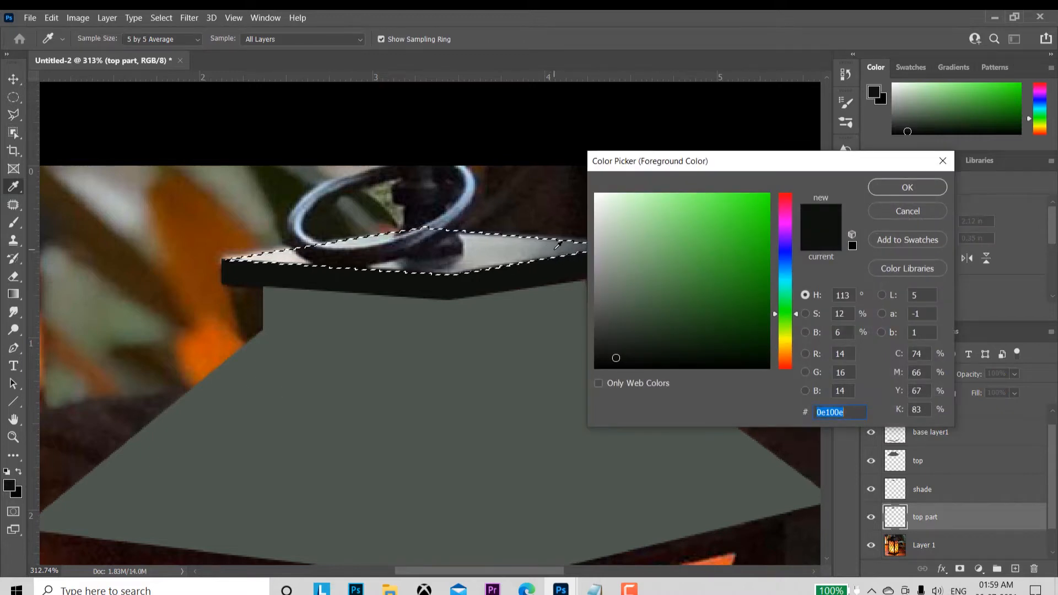
pyautogui.click(550, 244)
pyautogui.click(889, 188)
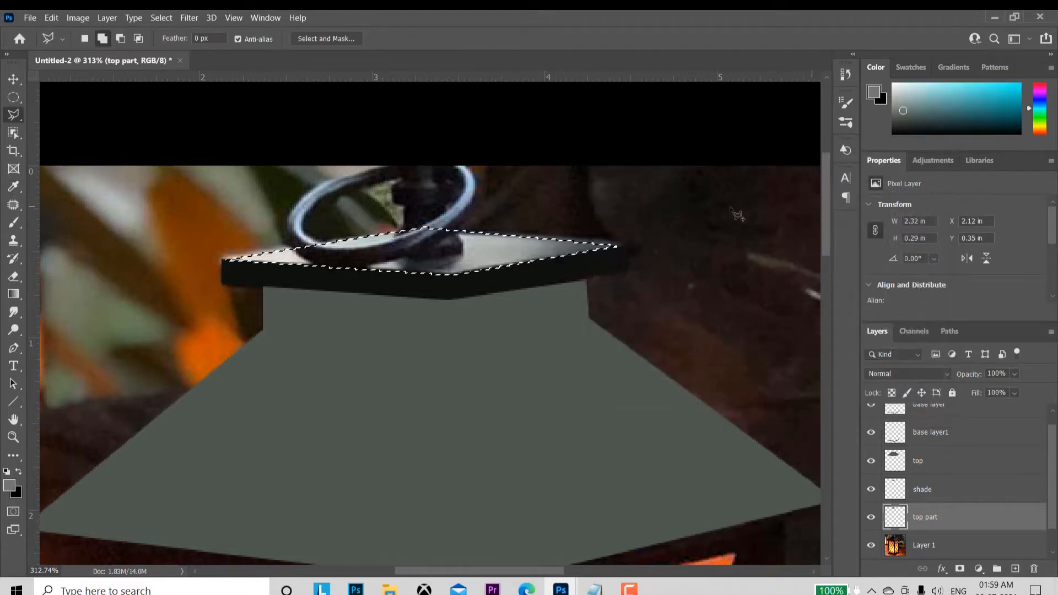
pyautogui.hotkey('alt', 'BackSpace')
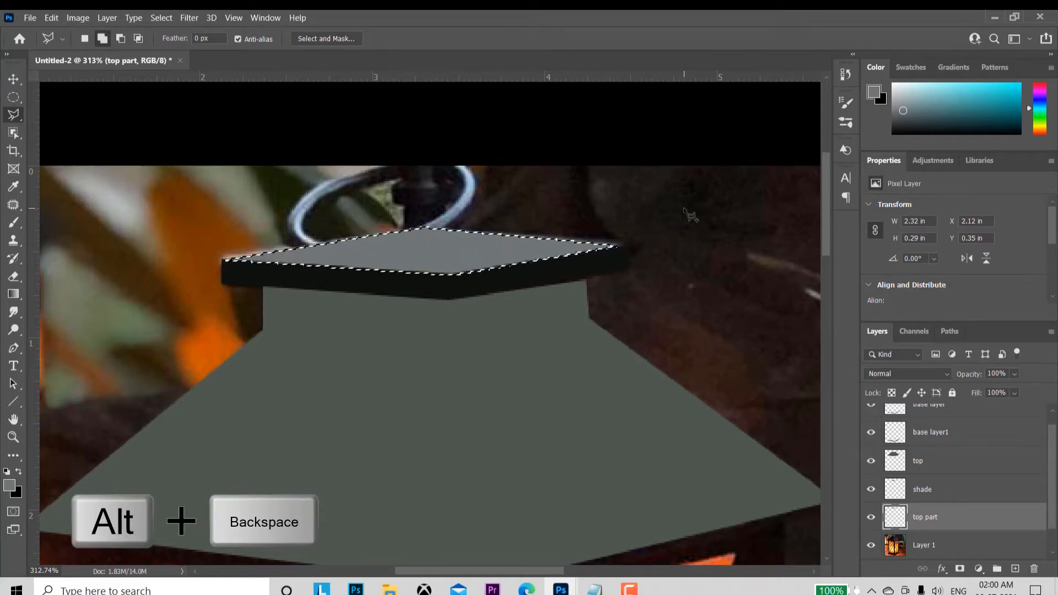
pyautogui.hotkey('ctrl', 'd')
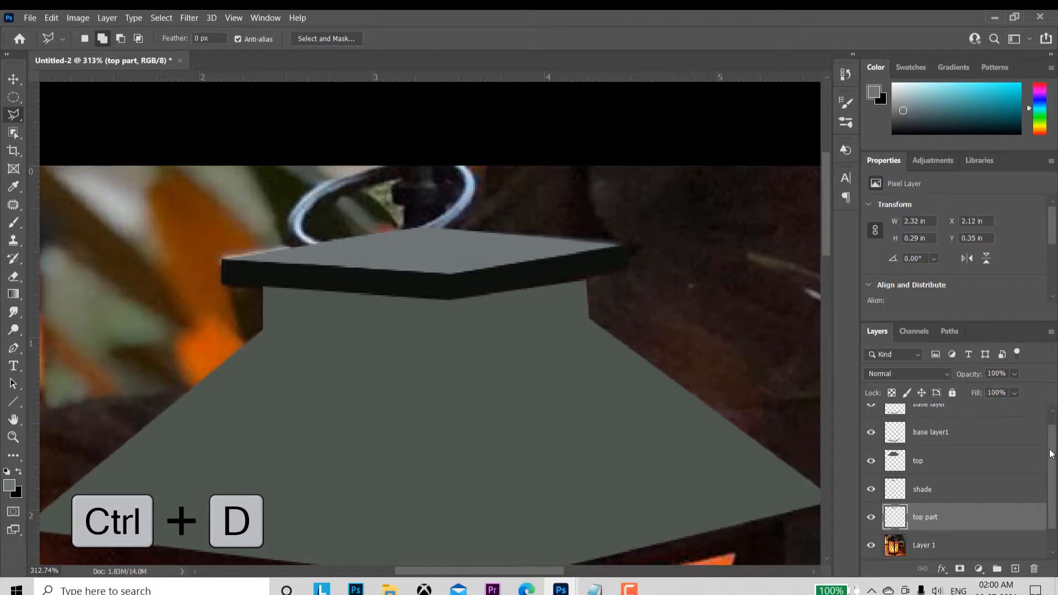
# Step: On Layer 1, select the whole lantern body between the roof's lower edge and the base with a new Polygonal Lasso selection
pyautogui.moveTo(1050, 454); pyautogui.dragTo(1053, 504)
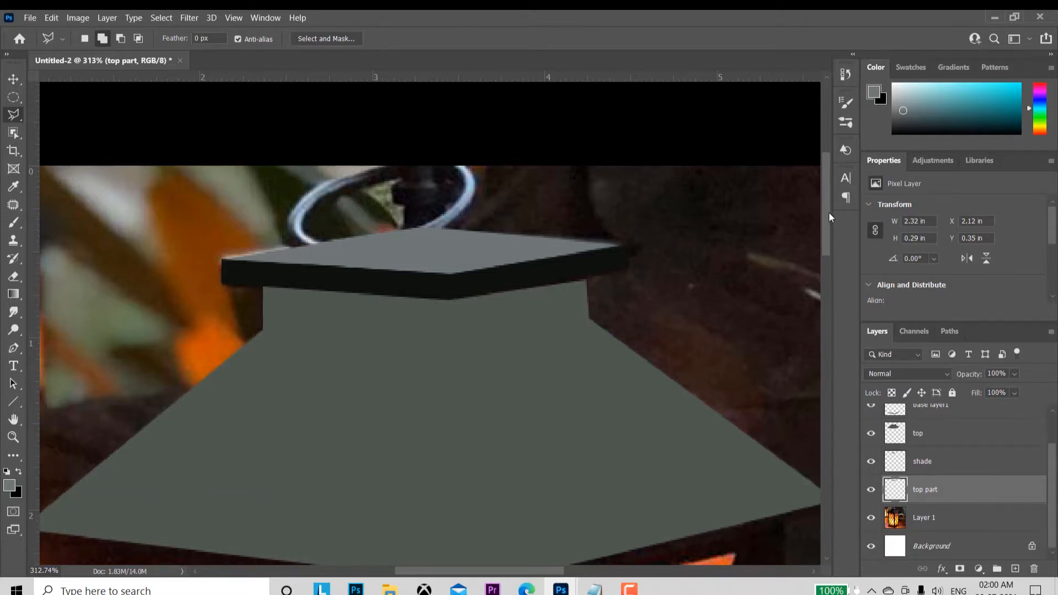
pyautogui.moveTo(829, 213); pyautogui.dragTo(826, 416)
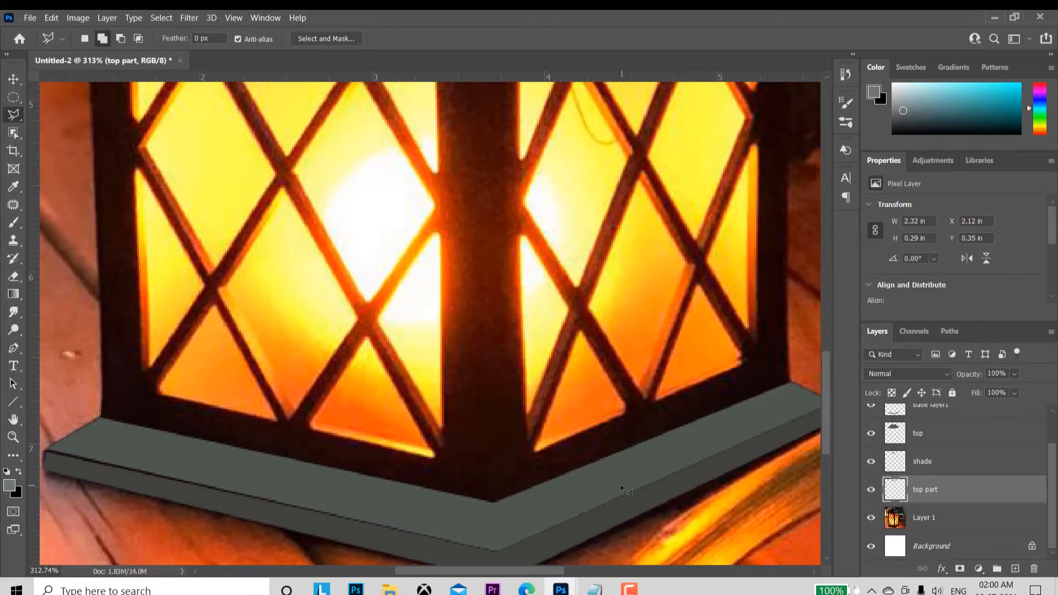
pyautogui.click(81, 38)
pyautogui.click(951, 523)
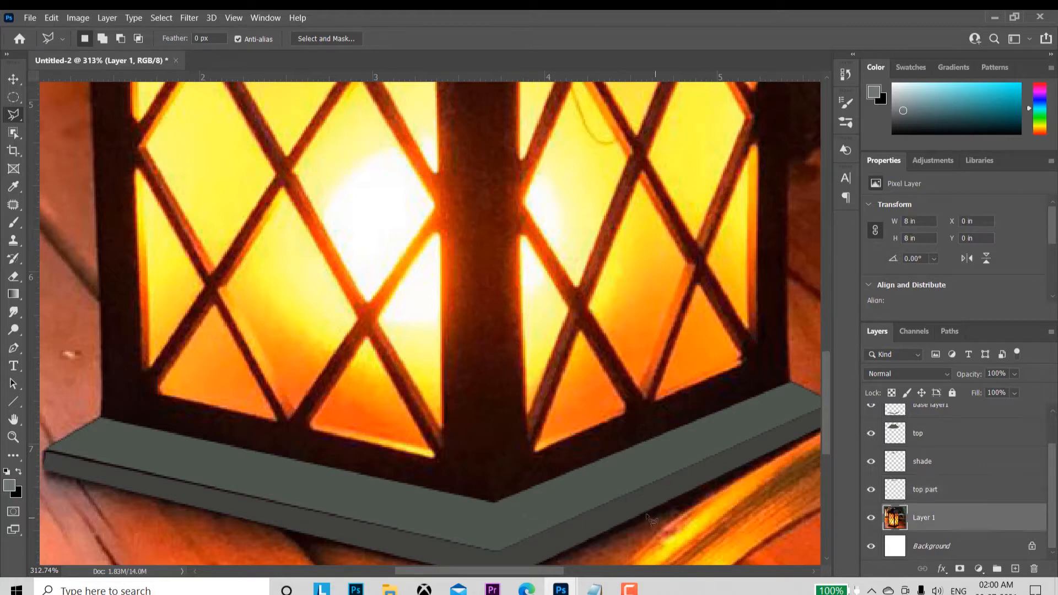
pyautogui.click(495, 502)
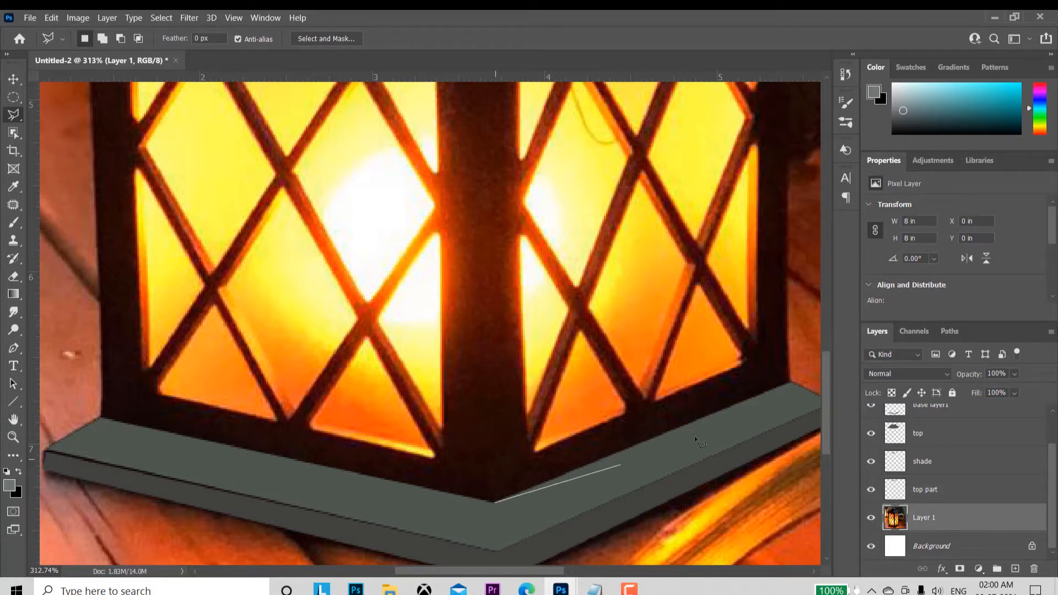
pyautogui.click(792, 383)
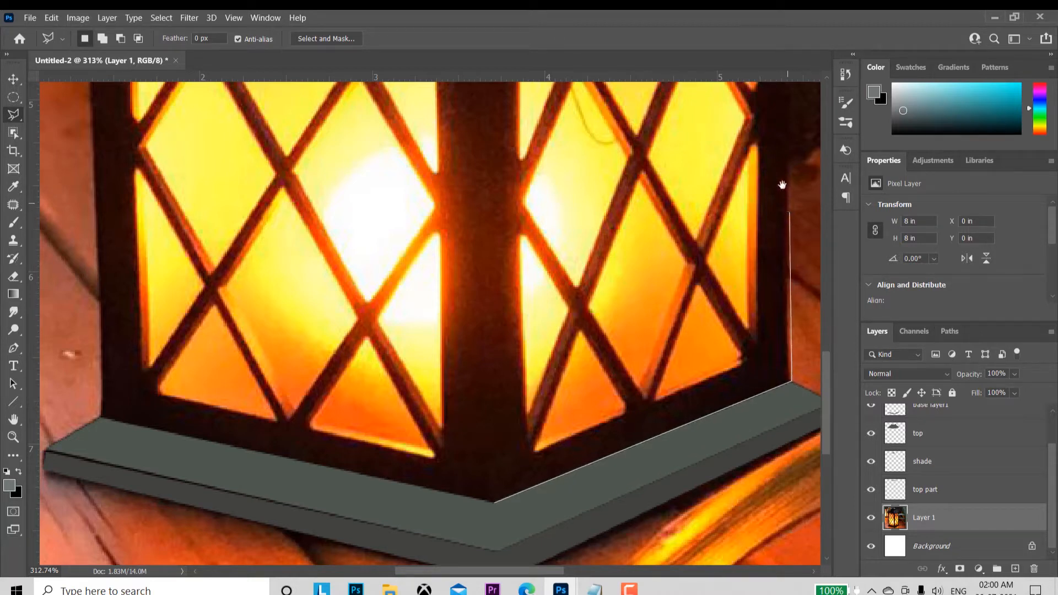
pyautogui.moveTo(783, 139); pyautogui.dragTo(676, 494)
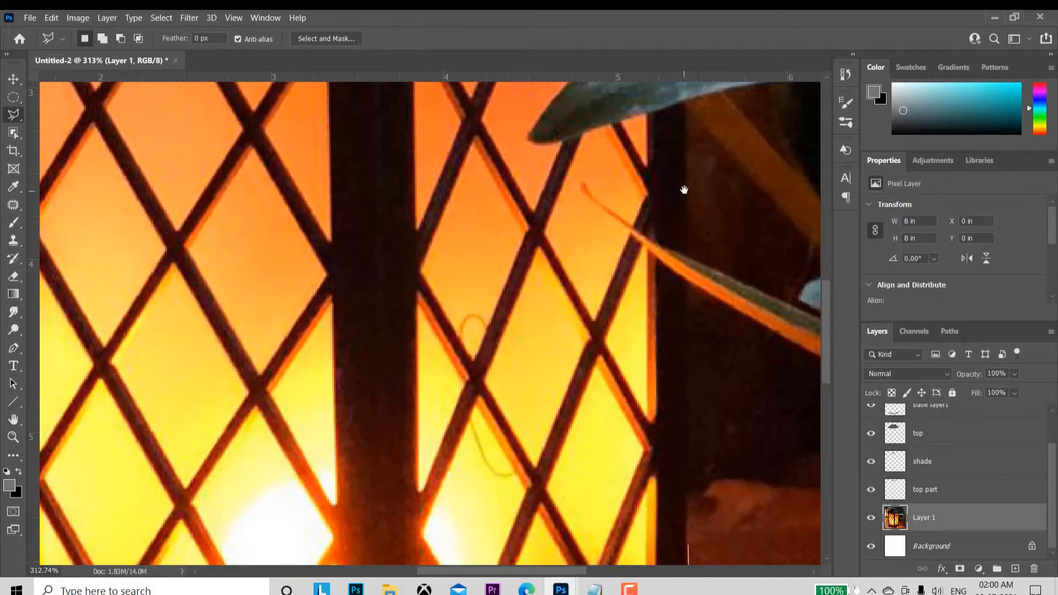
pyautogui.moveTo(685, 190); pyautogui.dragTo(684, 447)
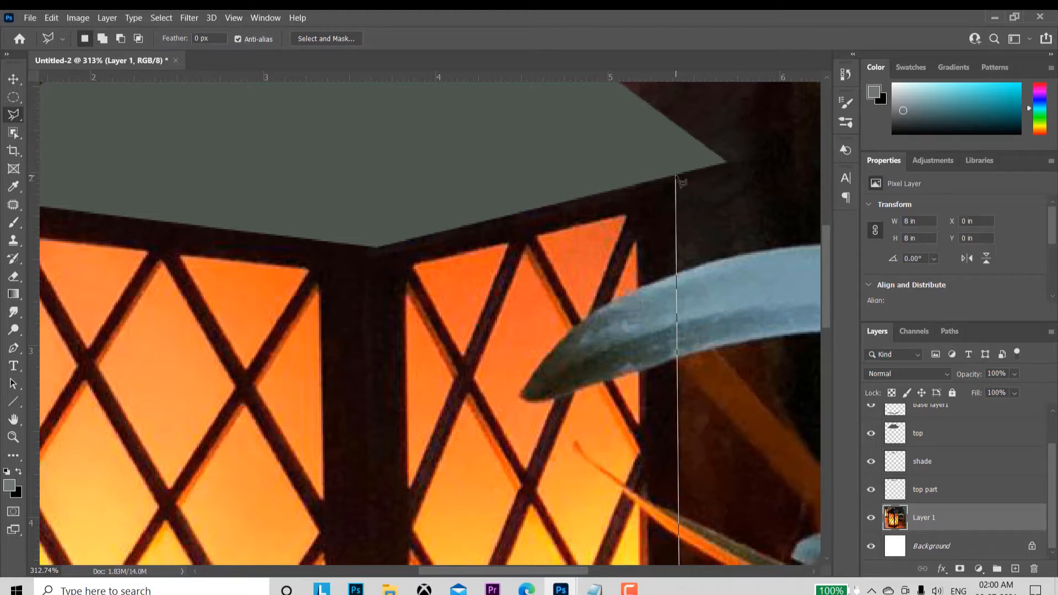
pyautogui.click(676, 175)
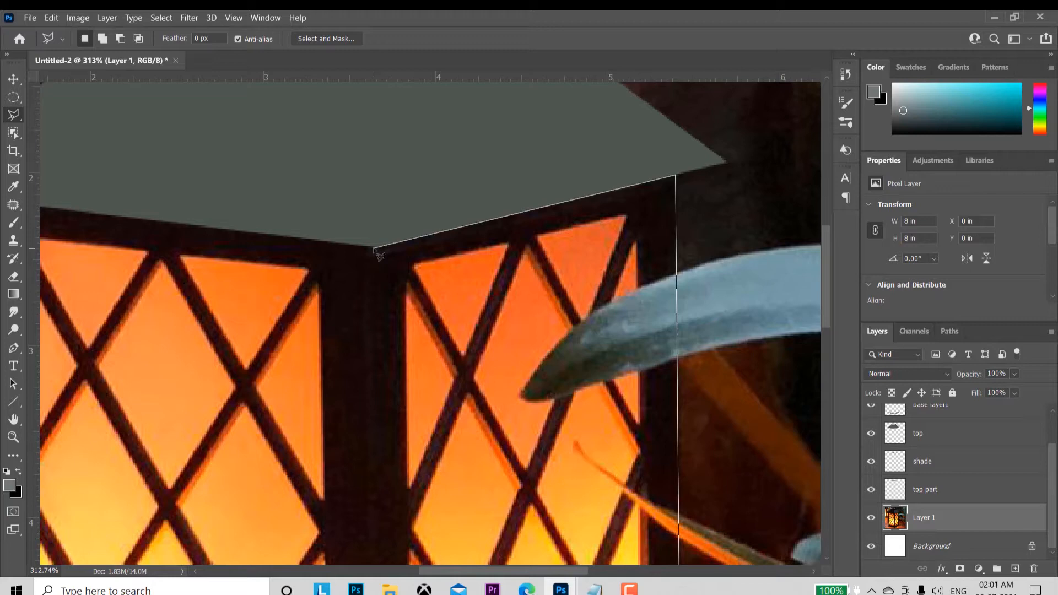
pyautogui.click(374, 247)
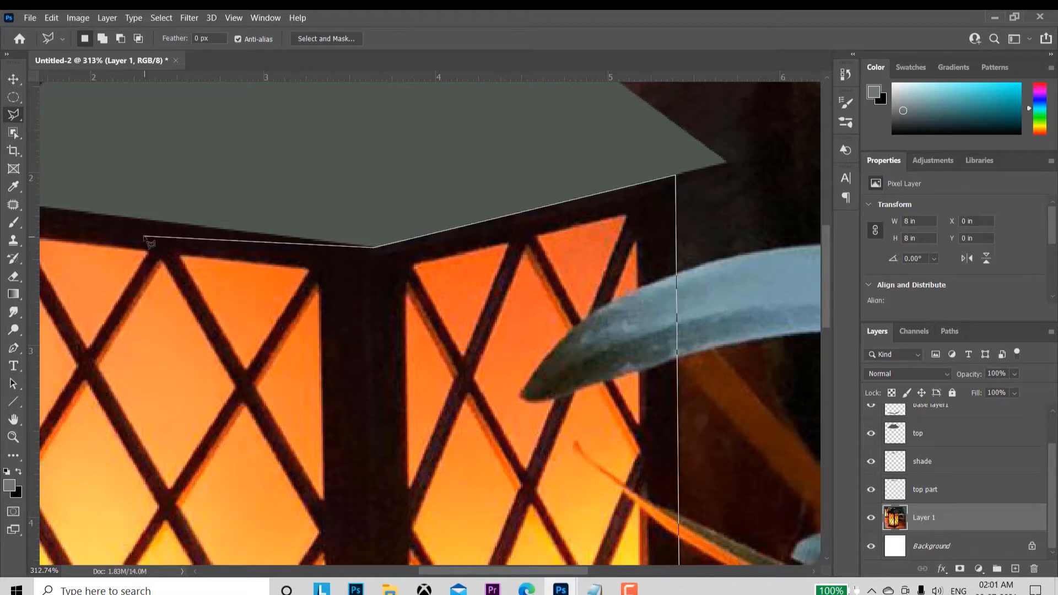
pyautogui.moveTo(146, 239); pyautogui.dragTo(555, 332)
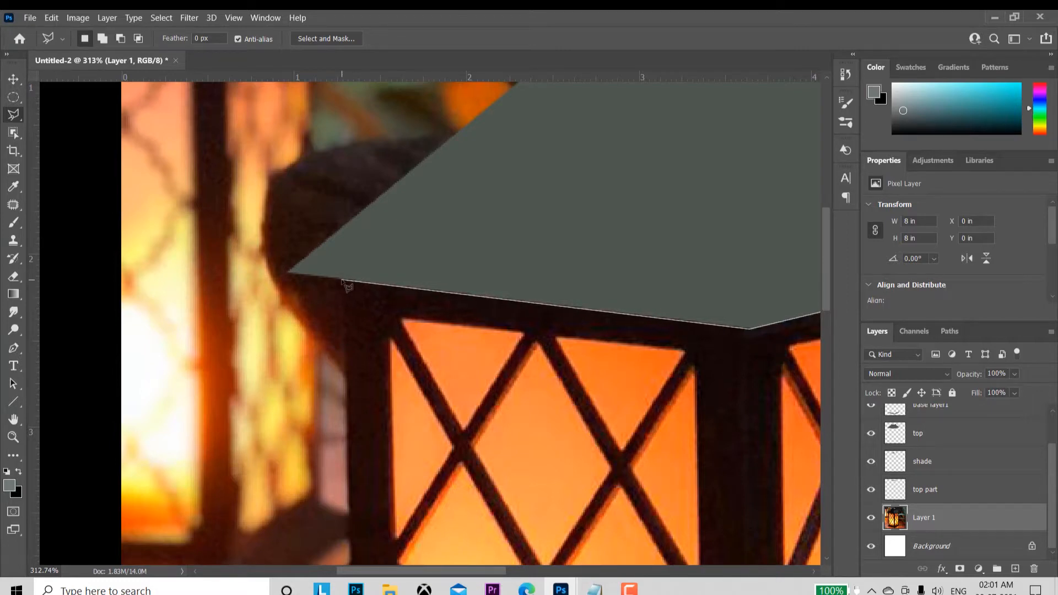
pyautogui.click(341, 280)
pyautogui.moveTo(392, 461); pyautogui.dragTo(373, 151)
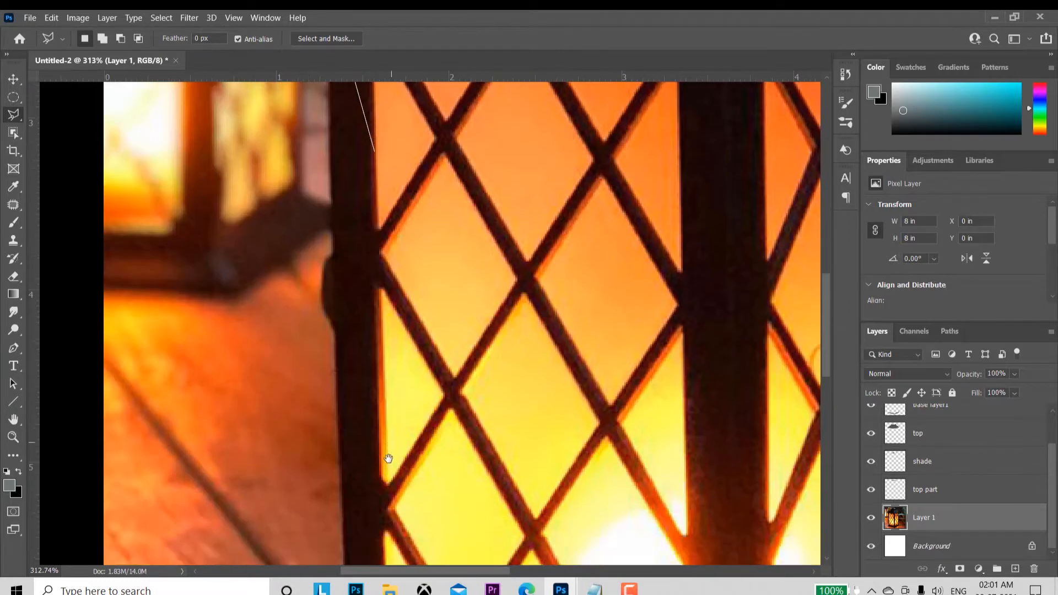
pyautogui.moveTo(387, 457); pyautogui.dragTo(385, 154)
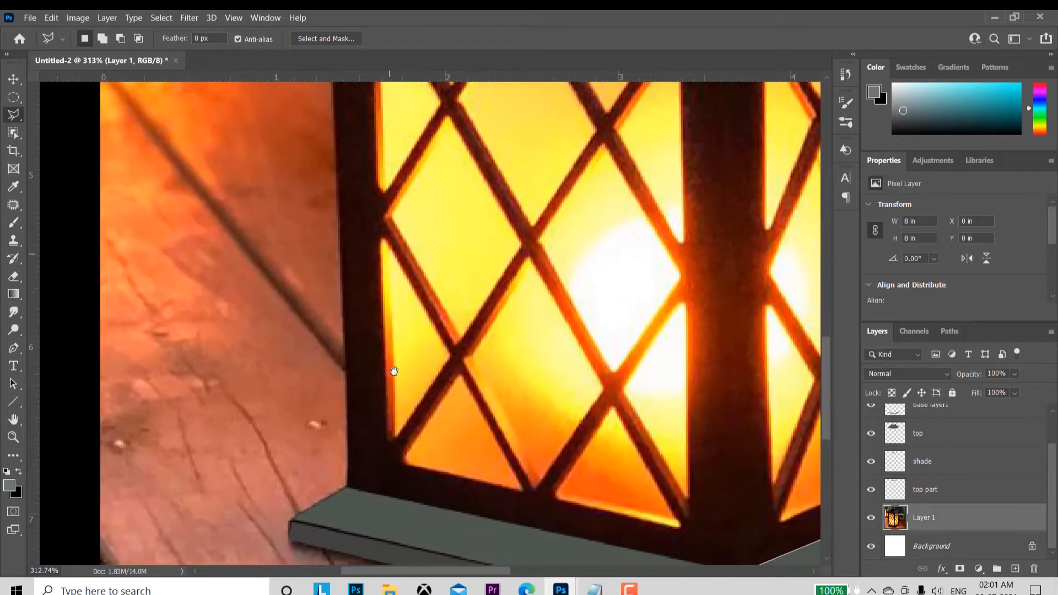
pyautogui.click(347, 485)
pyautogui.moveTo(579, 515); pyautogui.dragTo(355, 378)
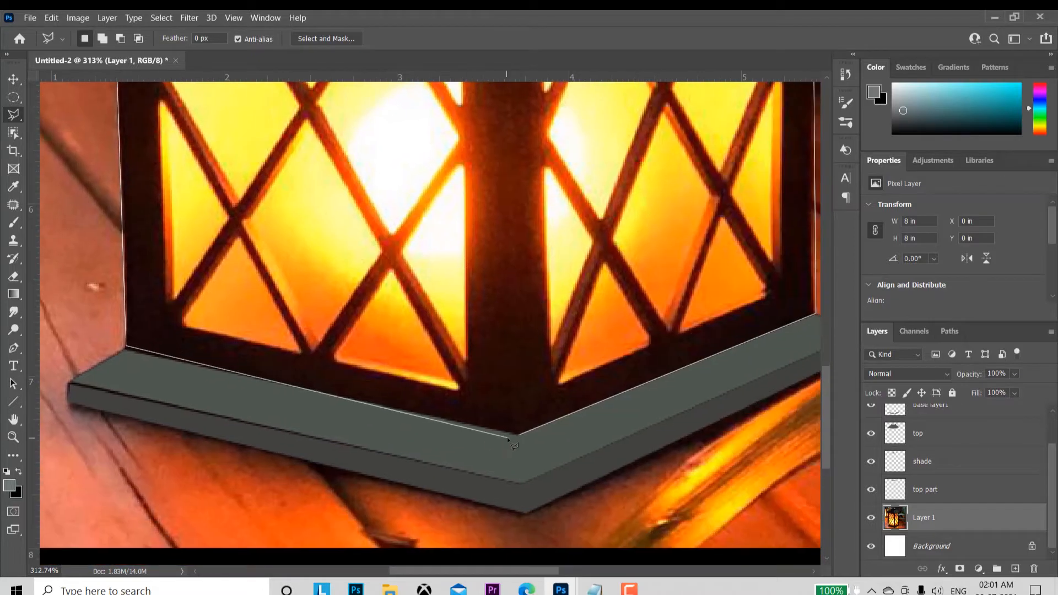
pyautogui.press('BackSpace')
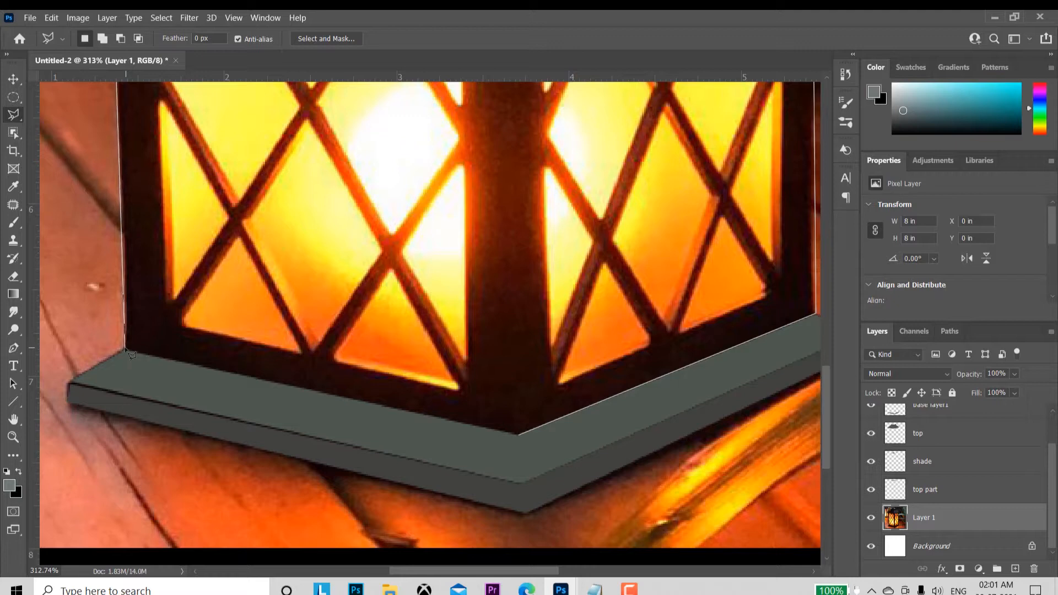
pyautogui.click(127, 349)
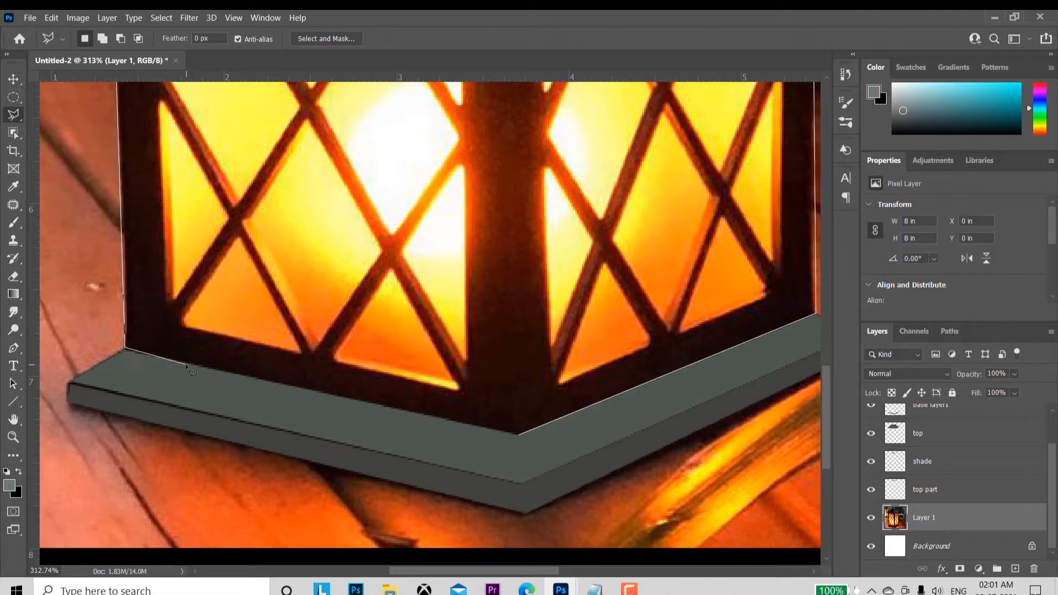
pyautogui.click(519, 436)
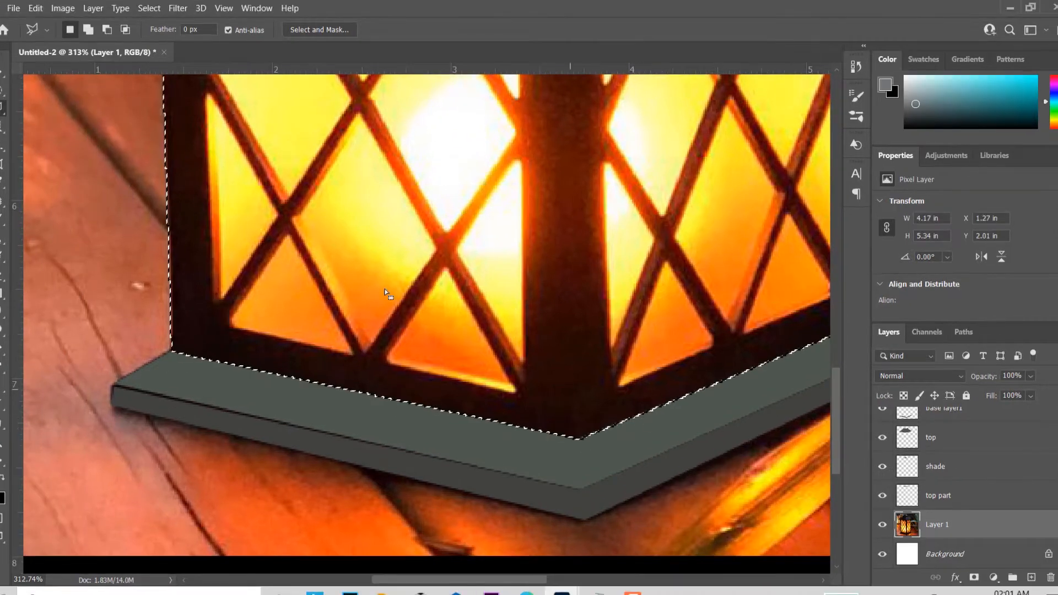
# Step: Subtract the lantern's left glass panel from the body selection with the Polygonal Lasso, tracing along the inner frame edges
pyautogui.press('z')
pyautogui.moveTo(431, 357)
pyautogui.mouseDown()
pyautogui.moveTo(362, 284)
pyautogui.moveTo(474, 279)
pyautogui.mouseUp()
pyautogui.press('l')
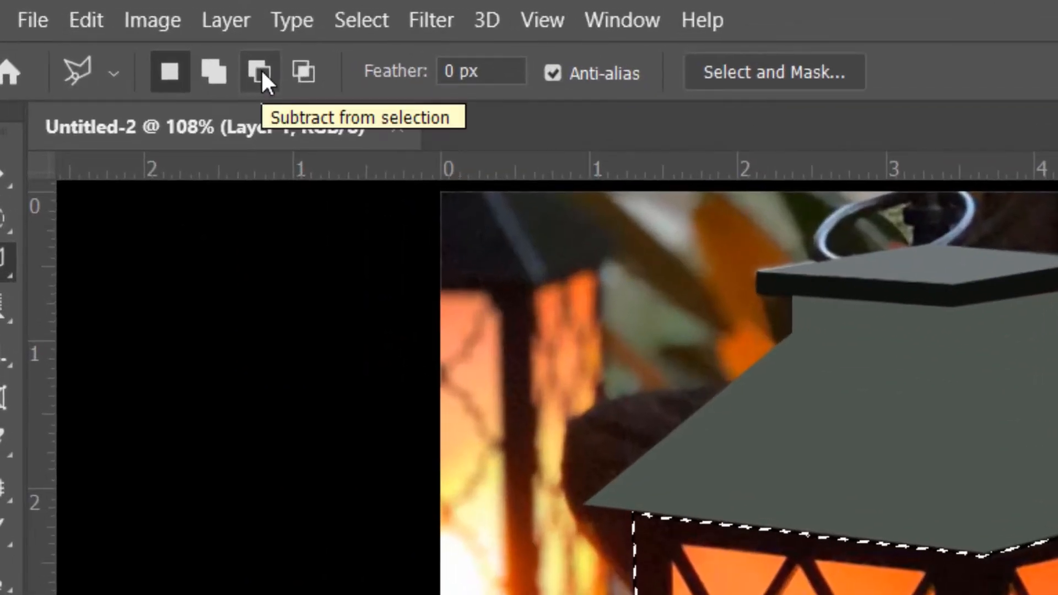
pyautogui.click(263, 72)
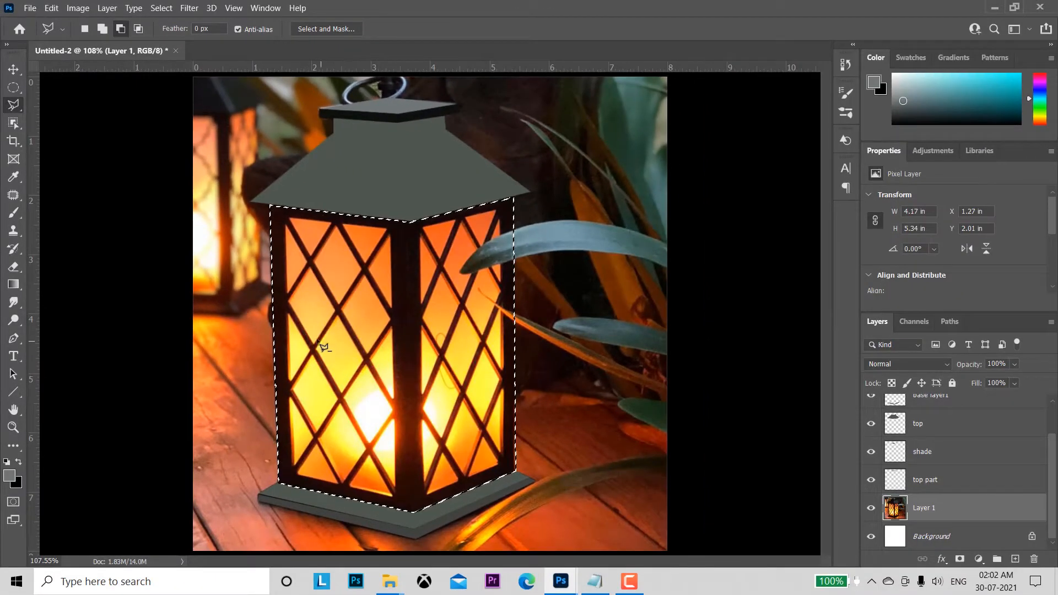
pyautogui.press('z')
pyautogui.moveTo(337, 516); pyautogui.dragTo(386, 516)
pyautogui.click(121, 311)
pyautogui.click(624, 426)
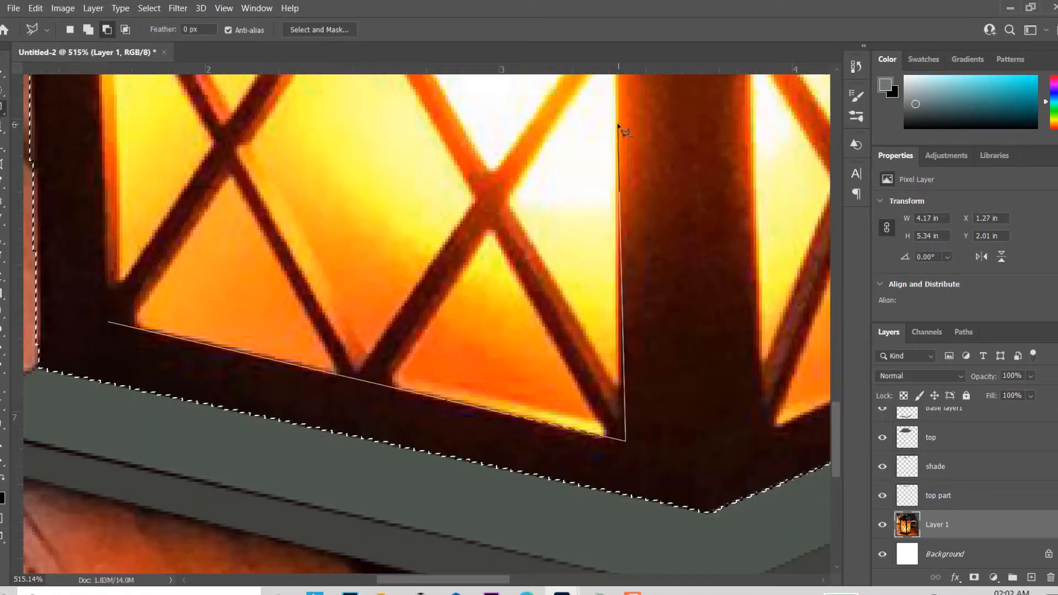
pyautogui.moveTo(619, 125); pyautogui.dragTo(689, 496)
pyautogui.click(672, 234)
pyautogui.click(163, 181)
pyautogui.moveTo(185, 361); pyautogui.dragTo(185, 144)
pyautogui.click(180, 355)
# Step: Subtract the lantern's right glass panel from the selection with the Polygonal Lasso so that only the frame stays selected
pyautogui.moveTo(572, 336); pyautogui.dragTo(173, 351)
pyautogui.moveTo(712, 386)
pyautogui.mouseDown()
pyautogui.moveTo(276, 351)
pyautogui.moveTo(614, 378)
pyautogui.mouseUp()
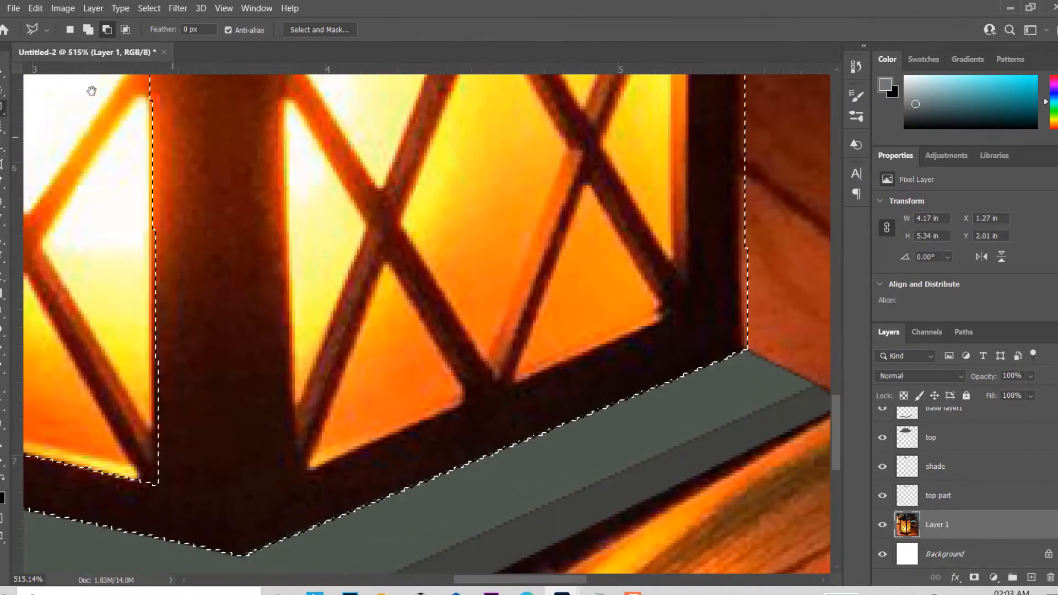
pyautogui.click(108, 30)
pyautogui.click(299, 474)
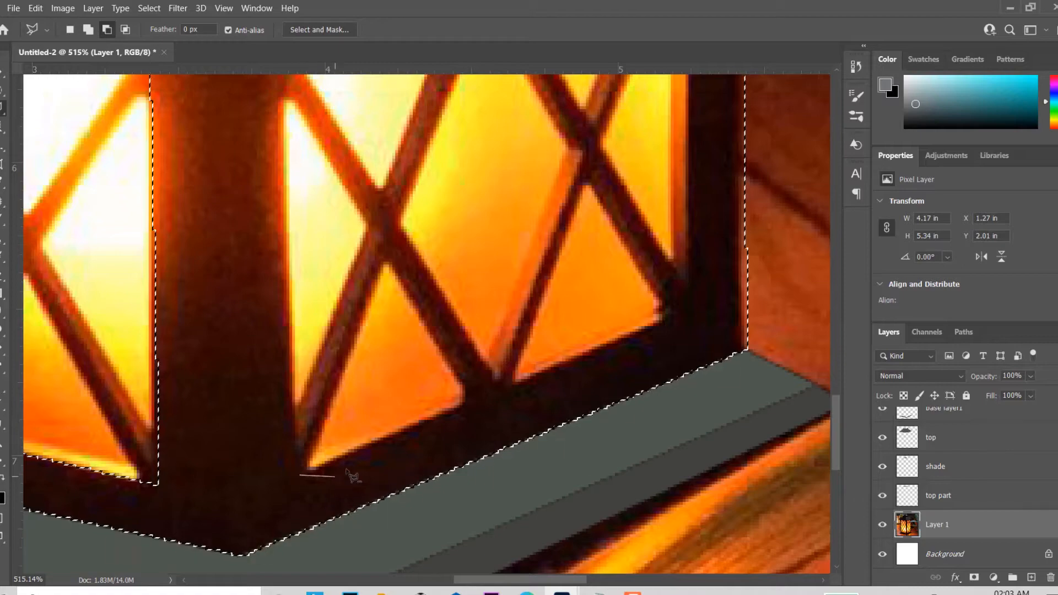
pyautogui.click(690, 307)
pyautogui.moveTo(696, 136); pyautogui.dragTo(667, 440)
pyautogui.moveTo(676, 167); pyautogui.dragTo(666, 444)
pyautogui.moveTo(668, 171); pyautogui.dragTo(664, 444)
pyautogui.moveTo(663, 182); pyautogui.dragTo(662, 431)
pyautogui.click(639, 172)
pyautogui.click(254, 268)
pyautogui.moveTo(285, 405); pyautogui.dragTo(310, 171)
pyautogui.moveTo(317, 330); pyautogui.dragTo(356, 110)
pyautogui.moveTo(345, 469); pyautogui.dragTo(372, 138)
pyautogui.click(372, 413)
# Step: Copy the selected frame onto its own layer and name that layer "side part"
pyautogui.press('z')
pyautogui.moveTo(545, 466)
pyautogui.mouseDown()
pyautogui.moveTo(518, 395)
pyautogui.moveTo(496, 278)
pyautogui.moveTo(548, 489)
pyautogui.moveTo(497, 352)
pyautogui.mouseUp()
pyautogui.hotkey('ctrl', 'j')
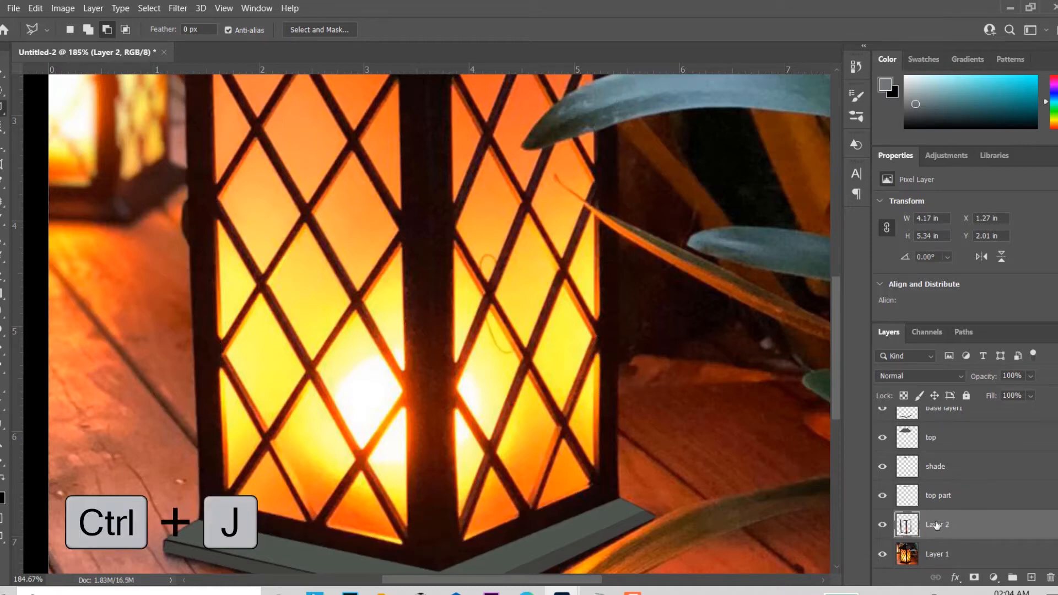
pyautogui.doubleClick(937, 525)
pyautogui.write('side part')
pyautogui.press('Return')
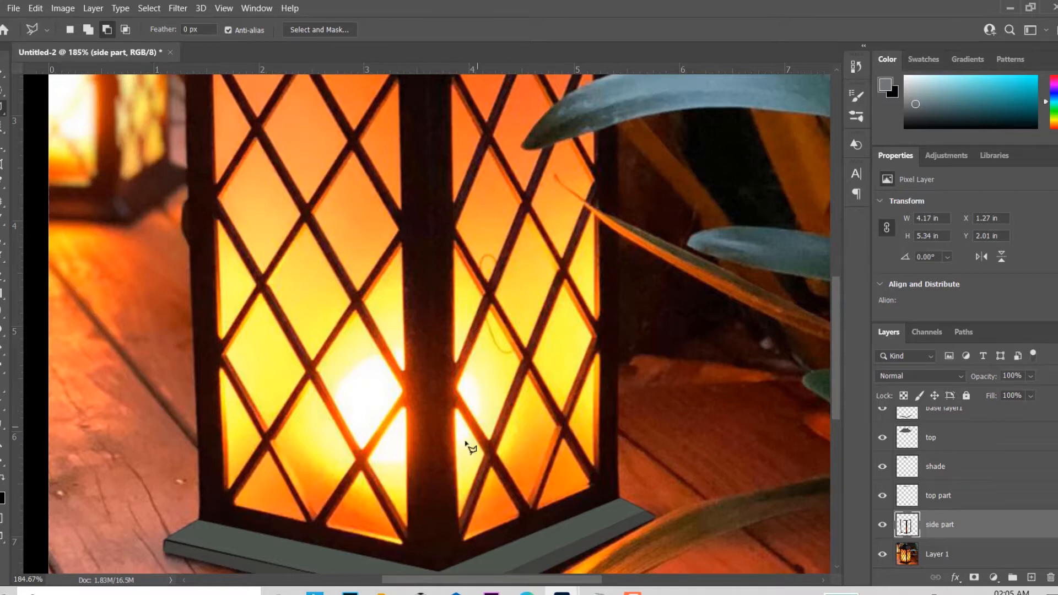
# Step: On Layer 1, select the short diagonal lattice bar in the lower-left corner of the left glass panel with the Polygonal Lasso
pyautogui.moveTo(468, 441); pyautogui.dragTo(484, 326)
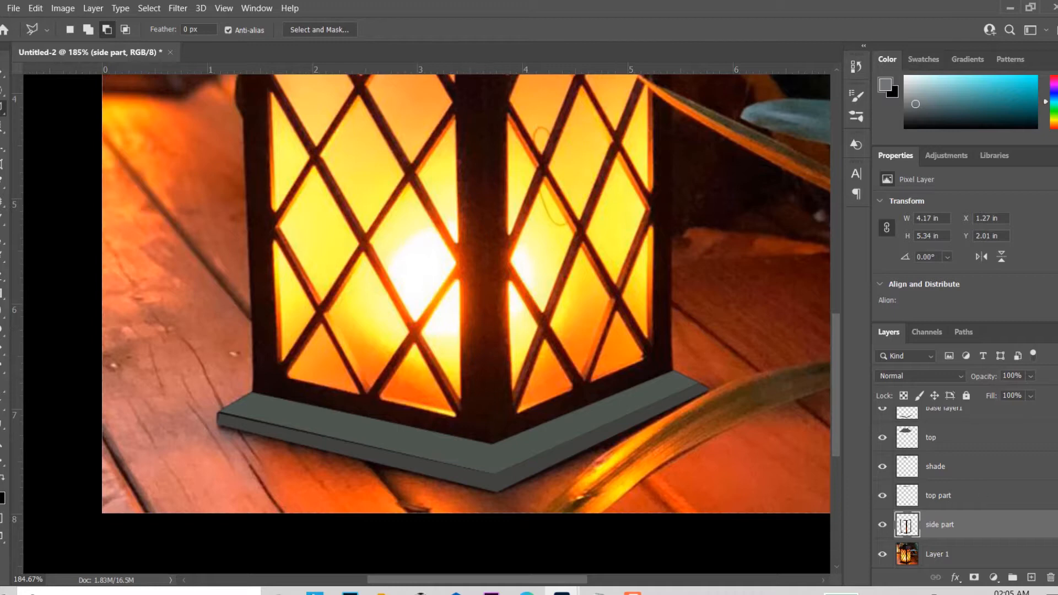
pyautogui.scroll(-1, 965, 488)
pyautogui.click(969, 528)
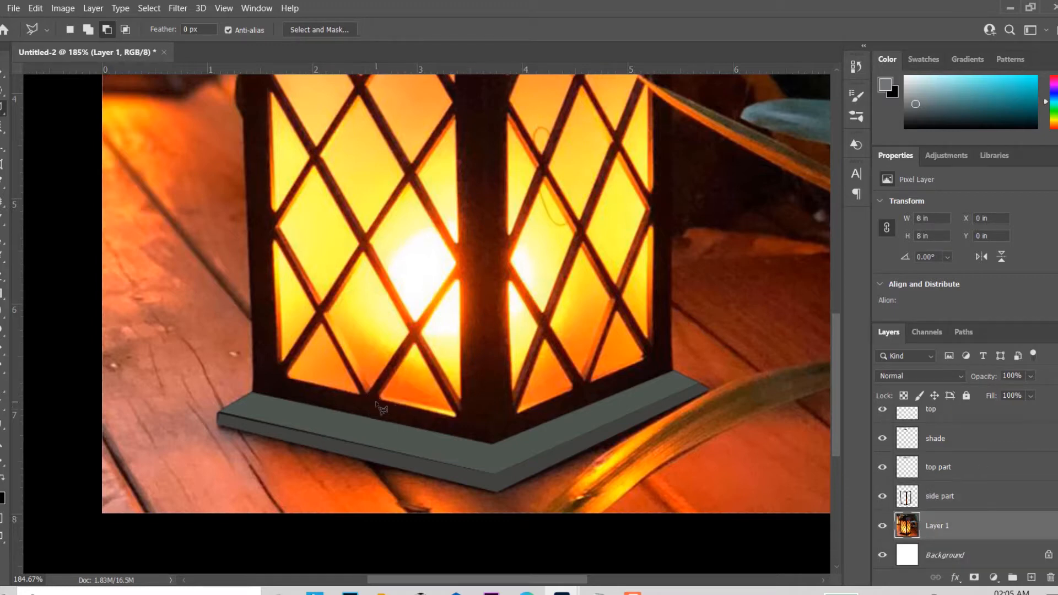
pyautogui.moveTo(363, 358)
pyautogui.mouseDown()
pyautogui.moveTo(380, 384)
pyautogui.moveTo(386, 368)
pyautogui.moveTo(385, 389)
pyautogui.mouseUp()
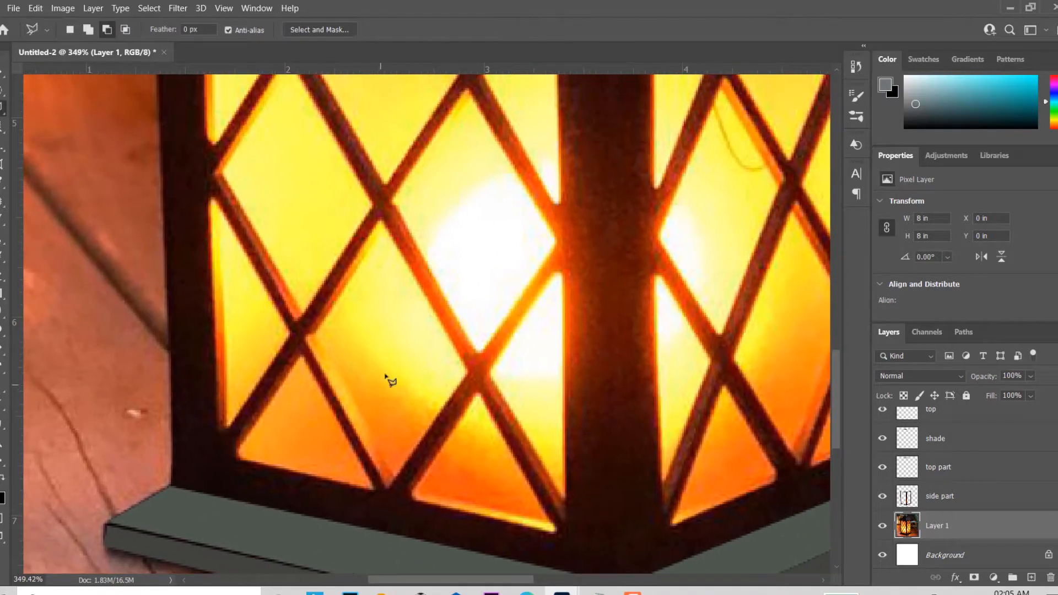
pyautogui.click(375, 489)
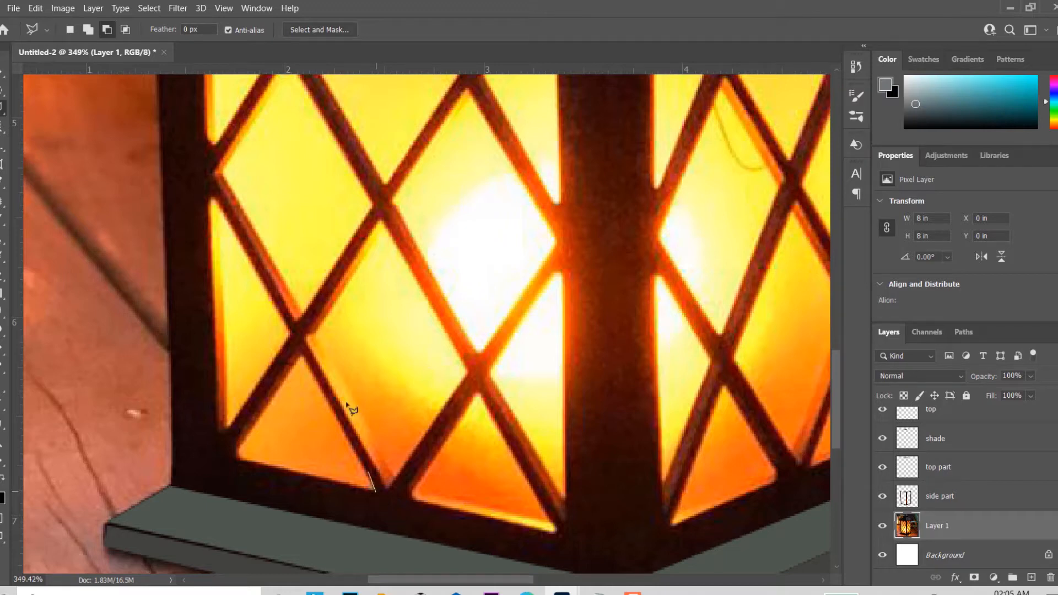
pyautogui.click(210, 189)
pyautogui.click(205, 180)
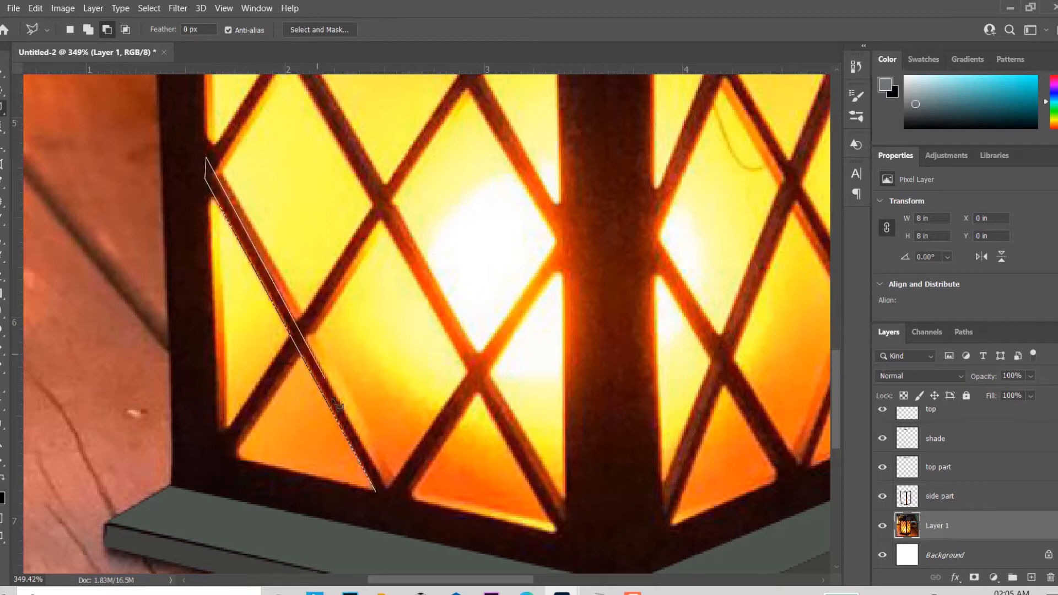
pyautogui.press('BackSpace')
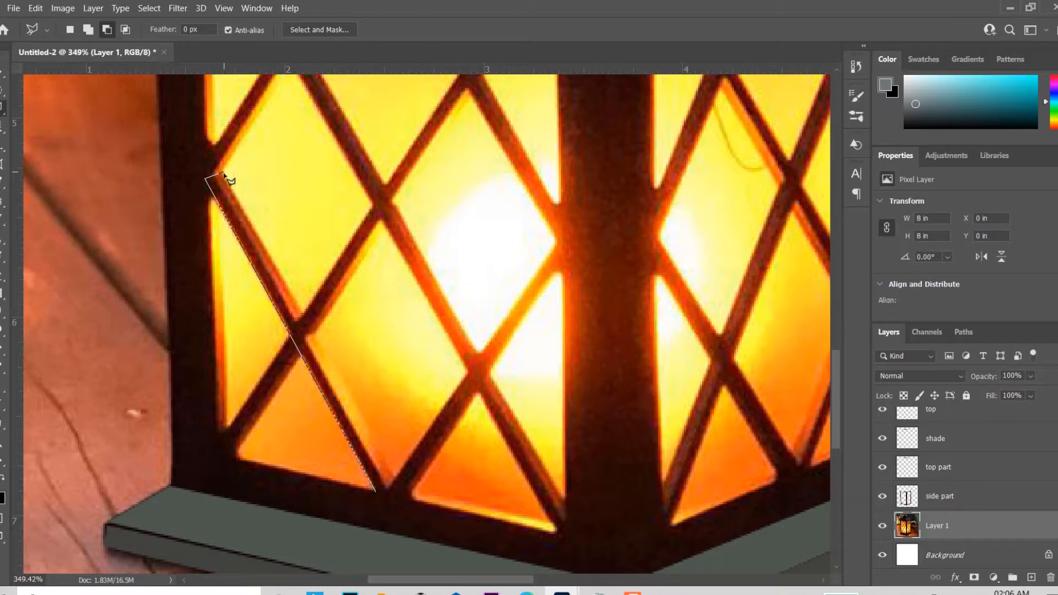
pyautogui.click(223, 173)
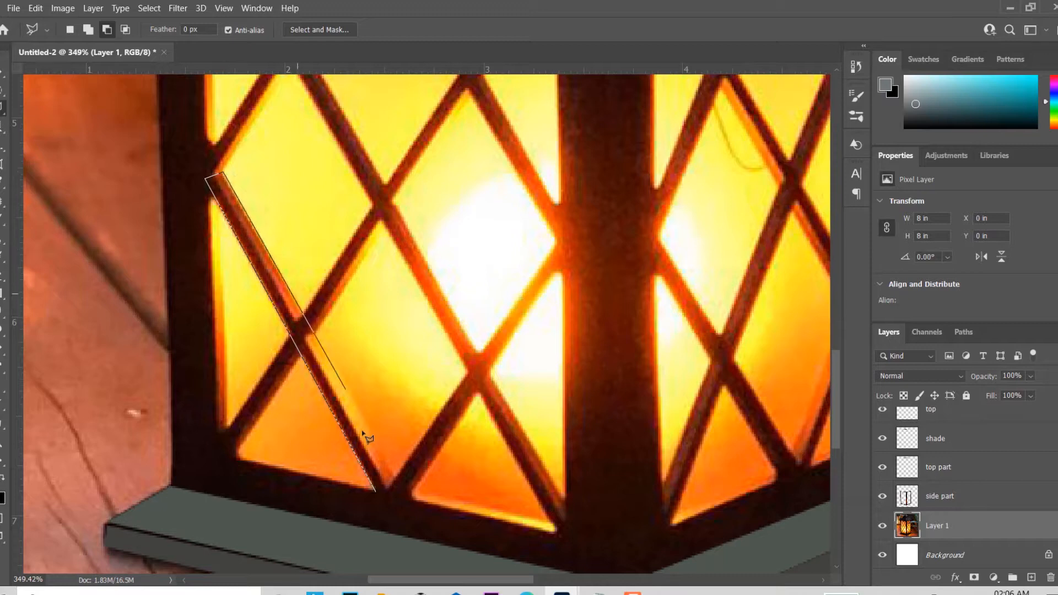
pyautogui.click(400, 499)
pyautogui.doubleClick(380, 496)
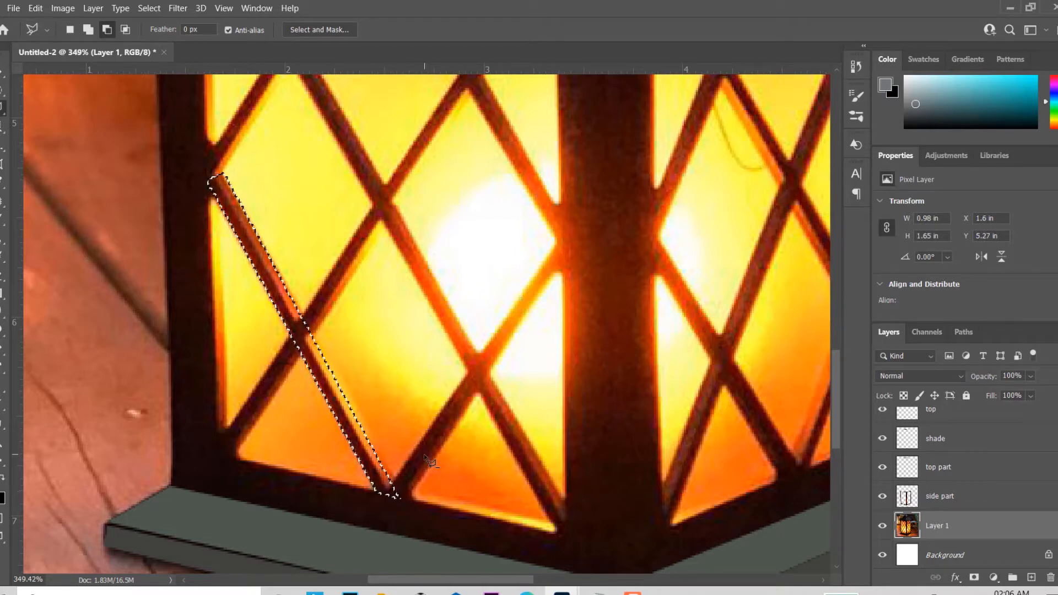
# Step: Copy the selected lattice bar onto its own layer and name that layer "1"
pyautogui.hotkey('ctrl', 'j')
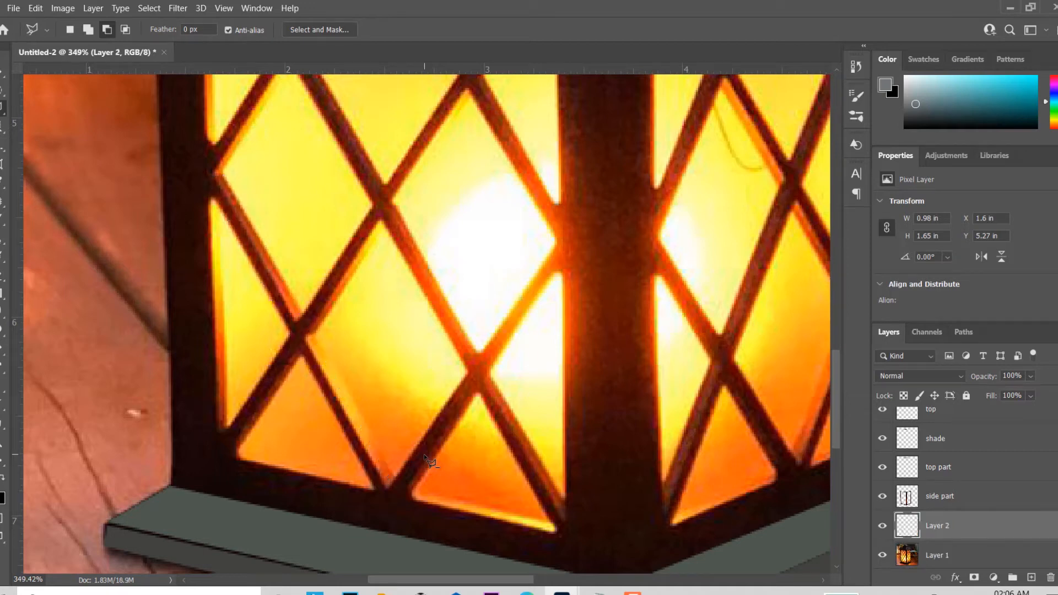
pyautogui.doubleClick(941, 523)
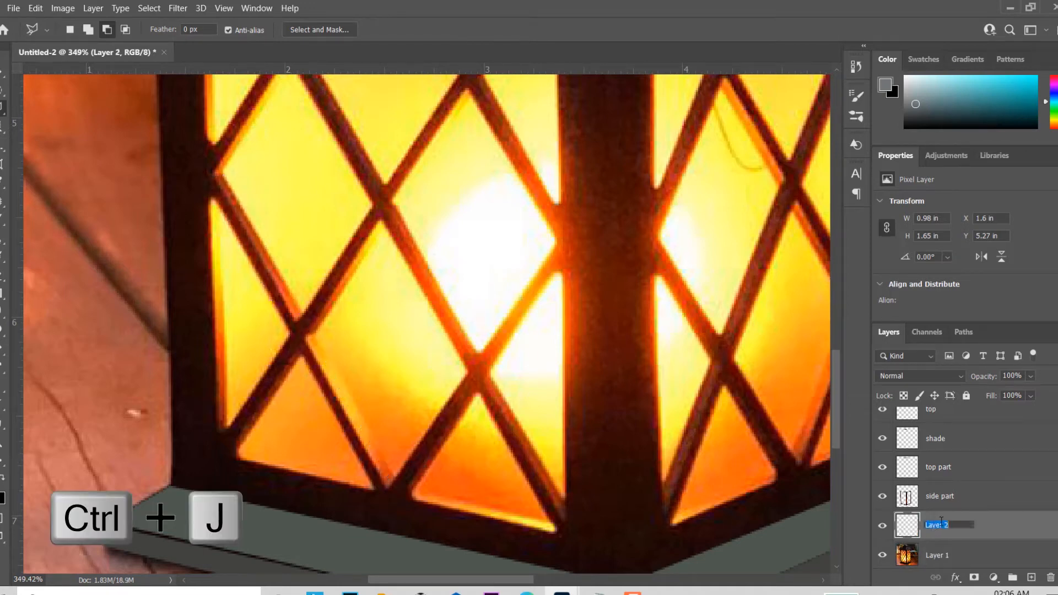
pyautogui.press('Return')
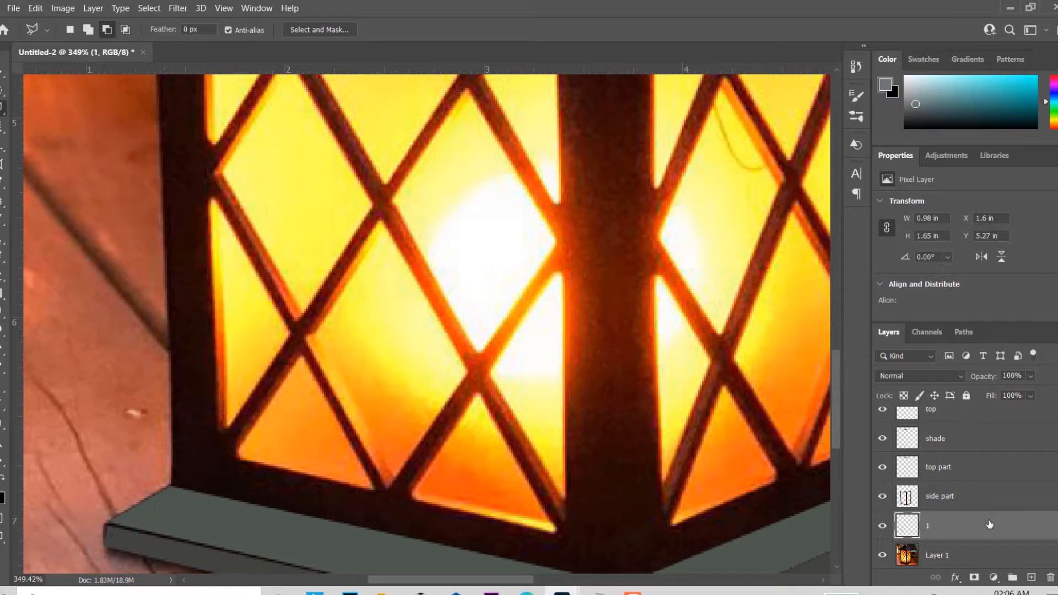
# Step: Set the foreground colour to orange ee5d23 sampled from the lattice edge, fill the bar on layer 1 with it, and deselect
pyautogui.click(2, 493)
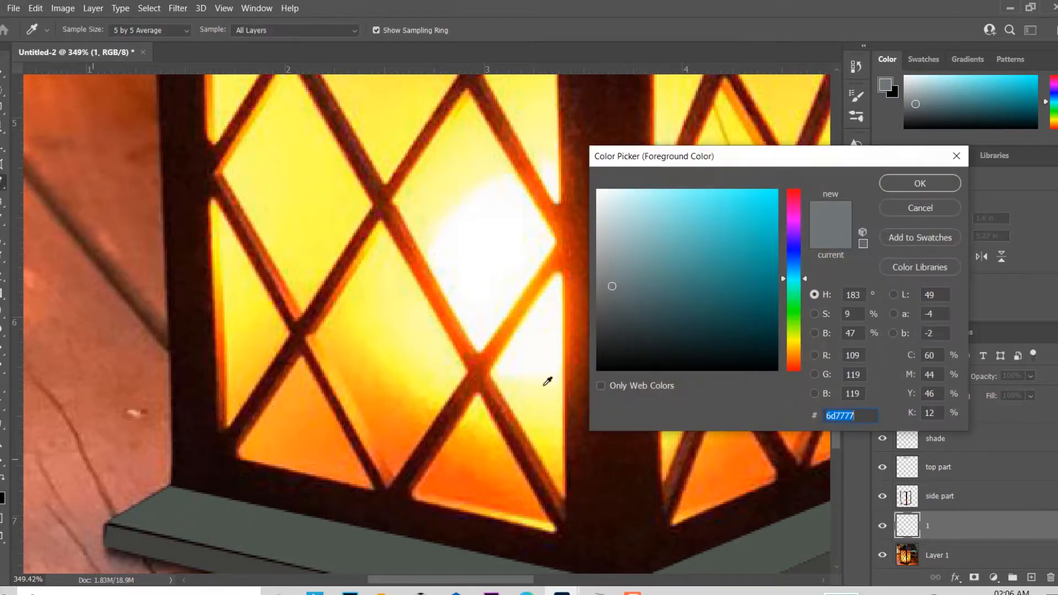
pyautogui.click(297, 310)
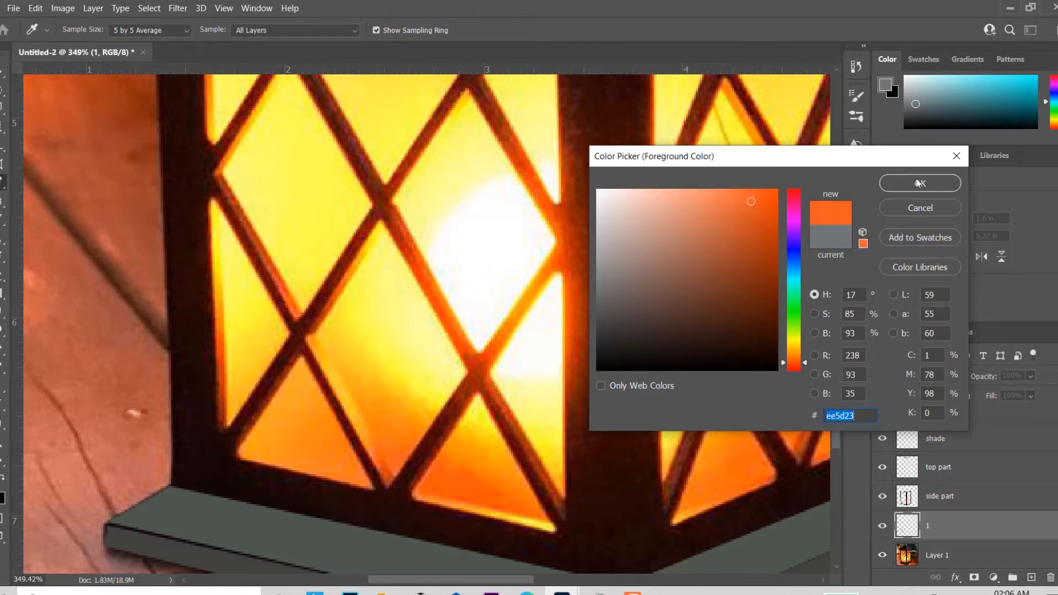
pyautogui.click(899, 186)
pyautogui.press('l')
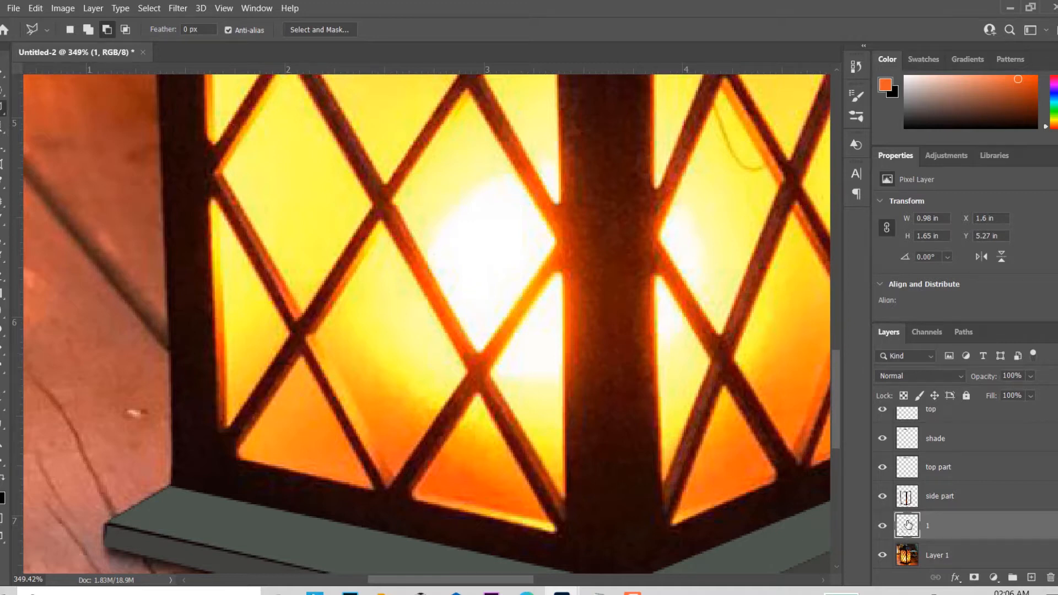
pyautogui.keyDown('ctrl'); pyautogui.click(908, 525); pyautogui.keyUp('ctrl')
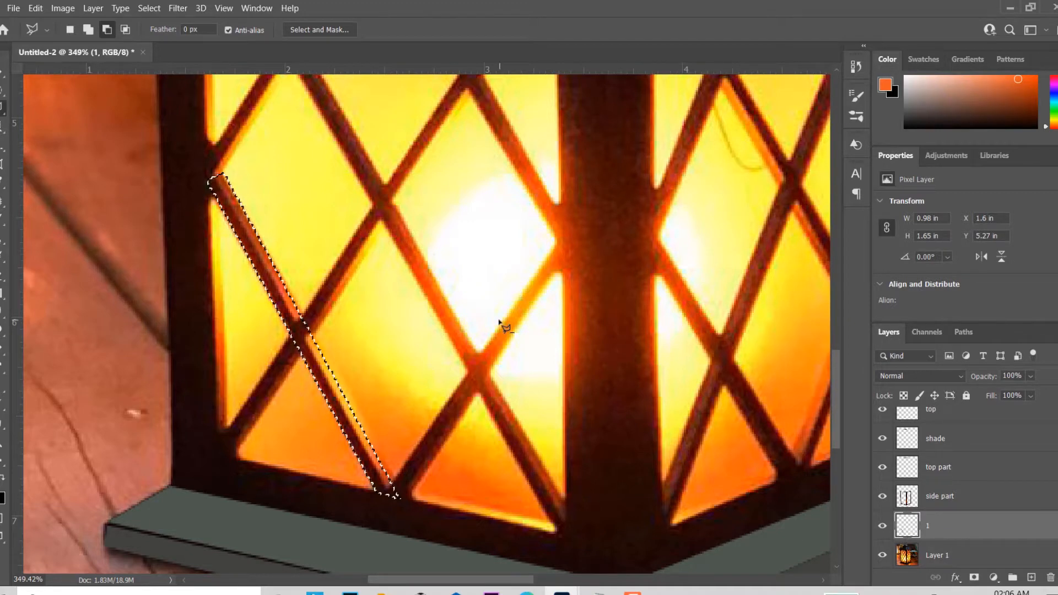
pyautogui.hotkey('alt', 'BackSpace')
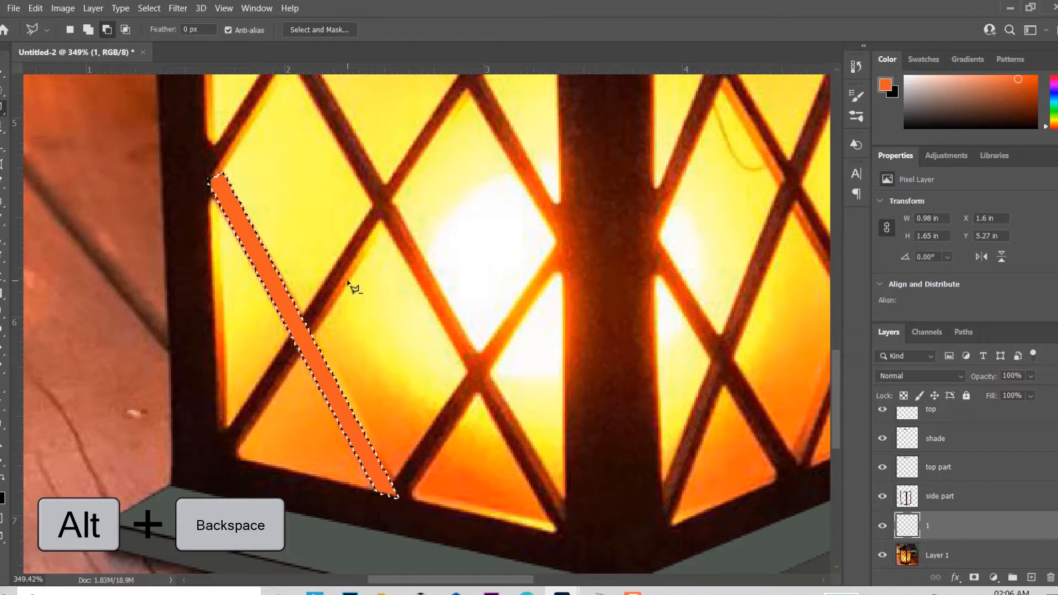
pyautogui.hotkey('ctrl', 'd')
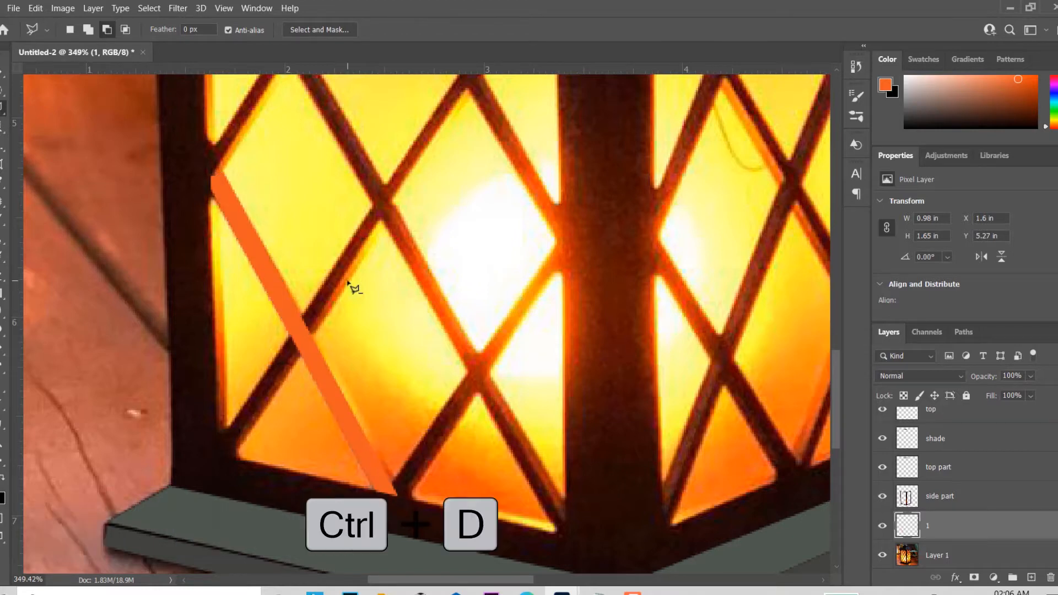
# Step: With the Polygonal Lasso, select the long diagonal lattice bar running from the left panel's left edge down to its lower-right corner
pyautogui.moveTo(378, 307); pyautogui.dragTo(273, 309)
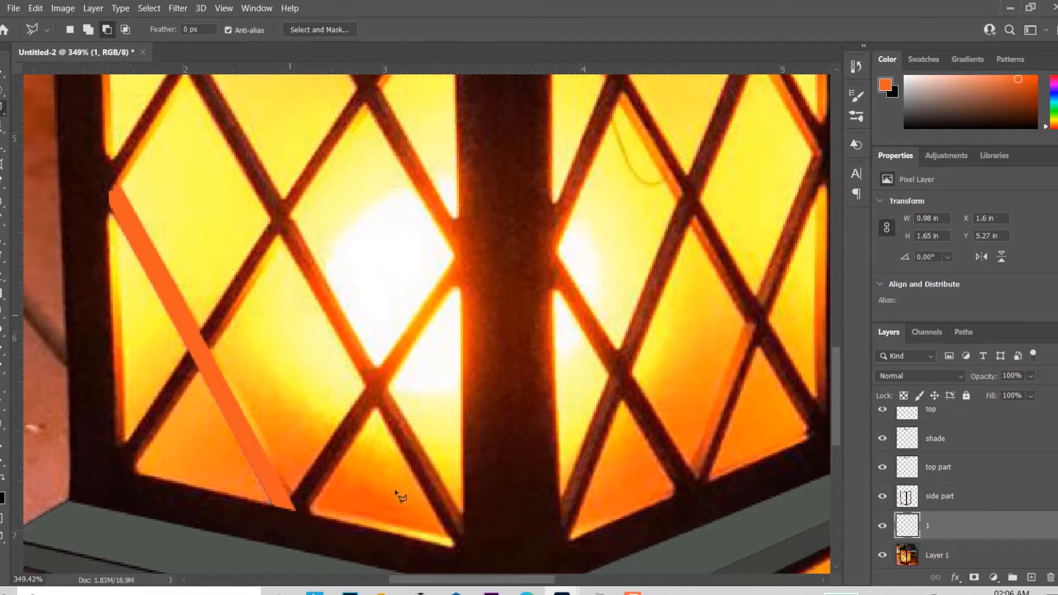
pyautogui.click(462, 553)
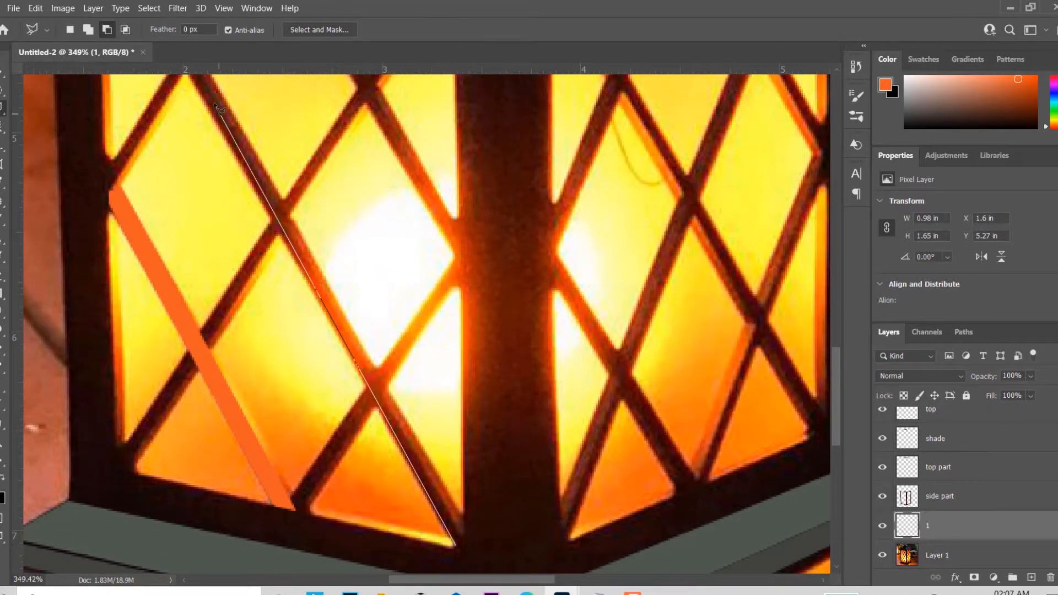
pyautogui.moveTo(213, 103); pyautogui.dragTo(318, 357)
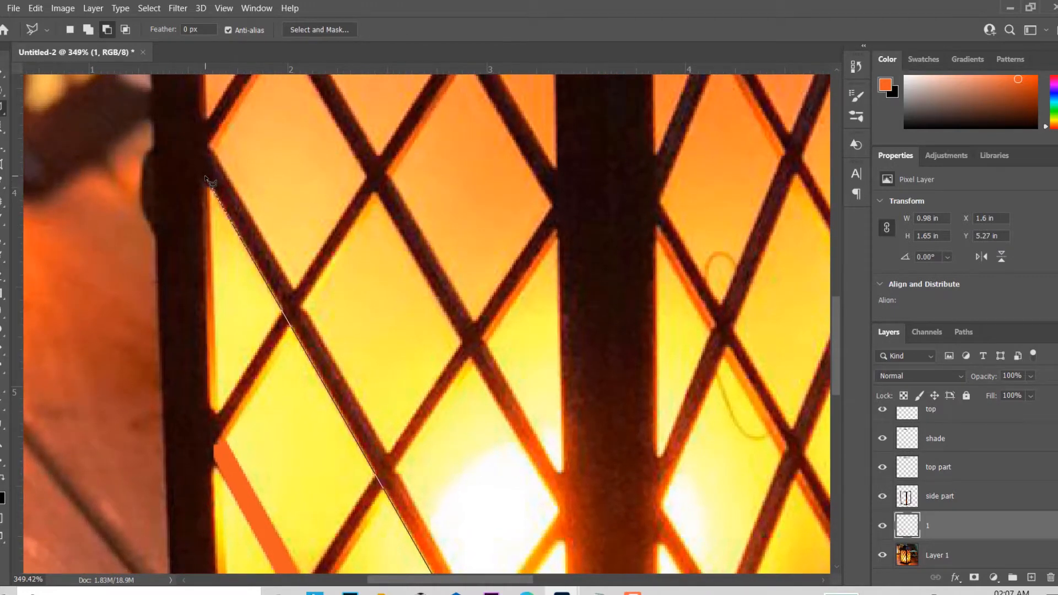
pyautogui.click(205, 175)
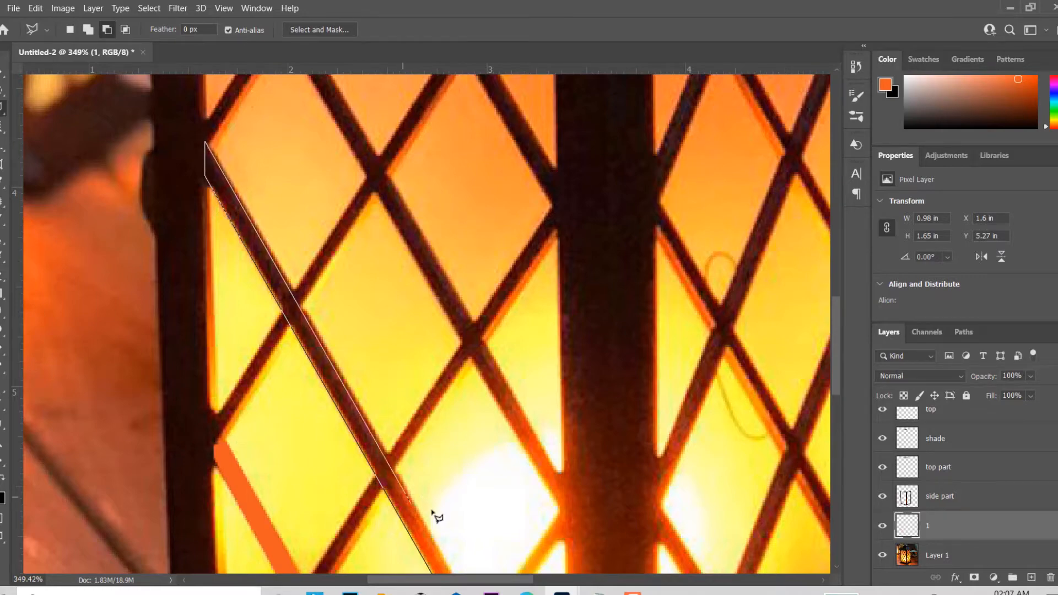
pyautogui.moveTo(435, 515); pyautogui.dragTo(291, 206)
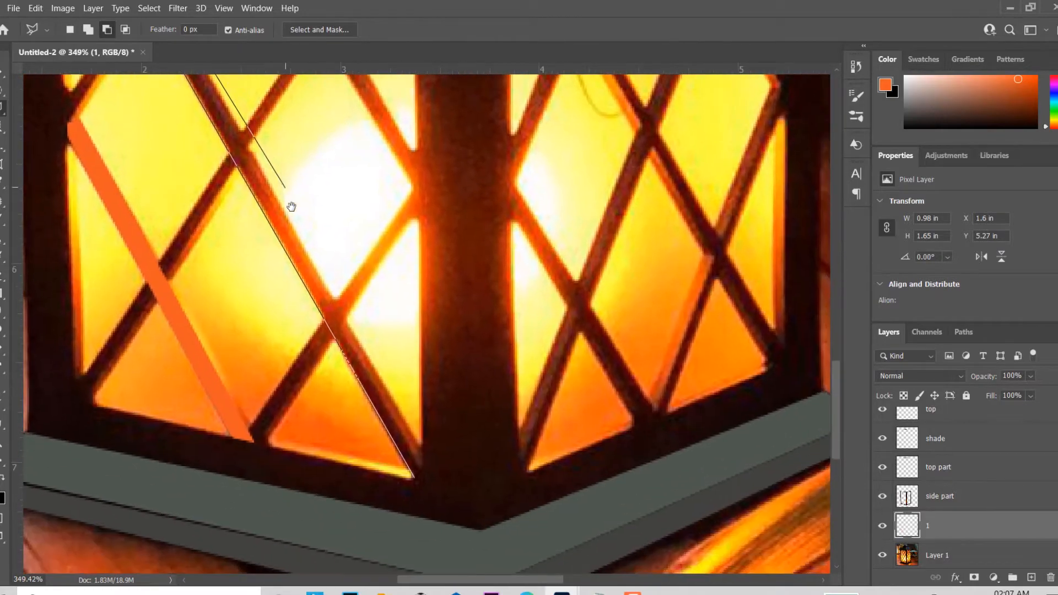
pyautogui.click(425, 457)
pyautogui.click(414, 479)
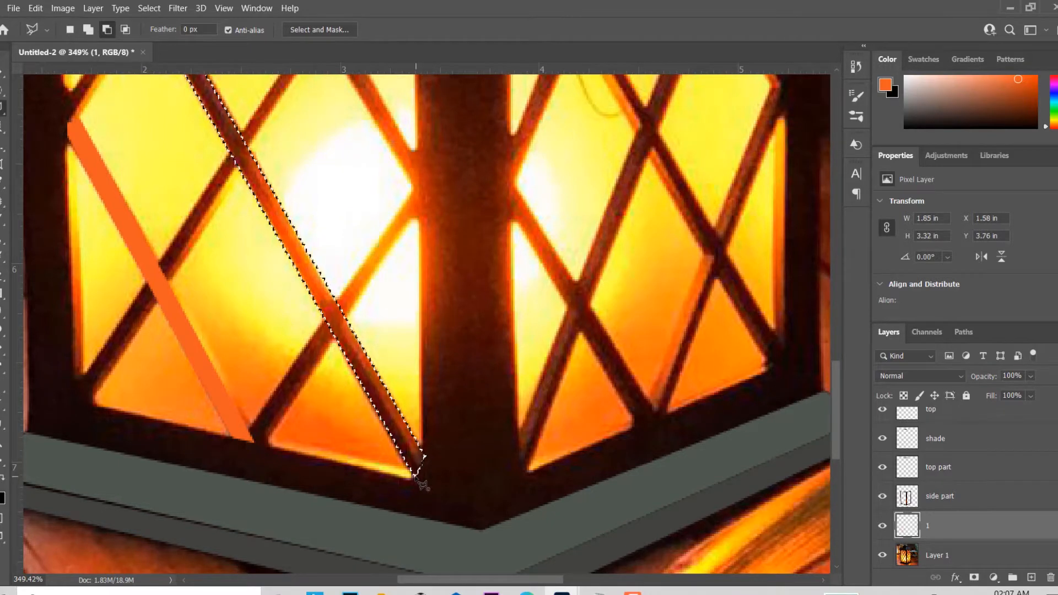
# Step: Copy the selected long bar from Layer 1 onto its own layer and name that layer "2"
pyautogui.click(958, 556)
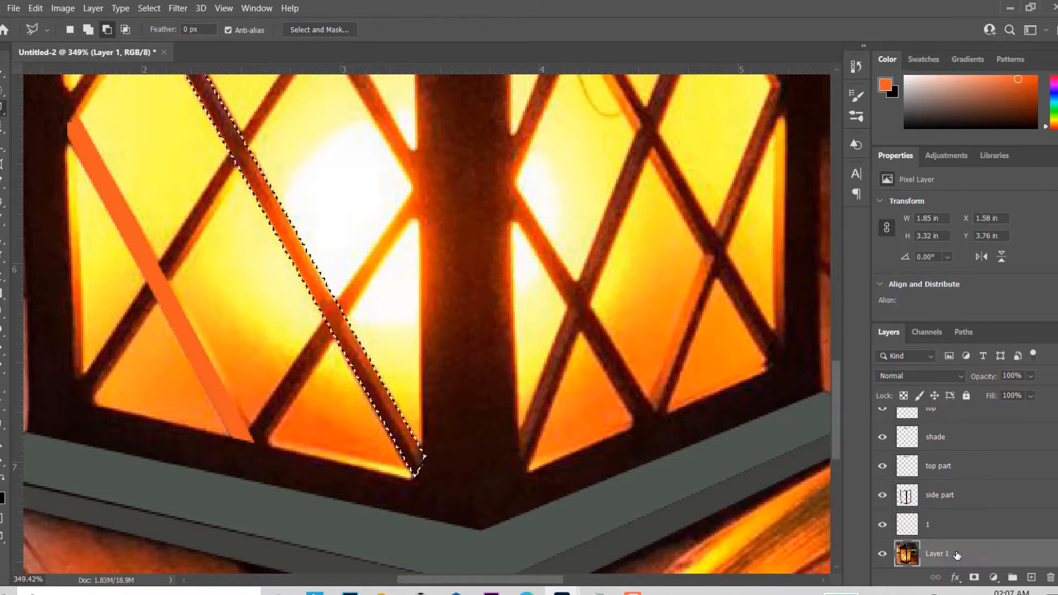
pyautogui.scroll(-1, 962, 530)
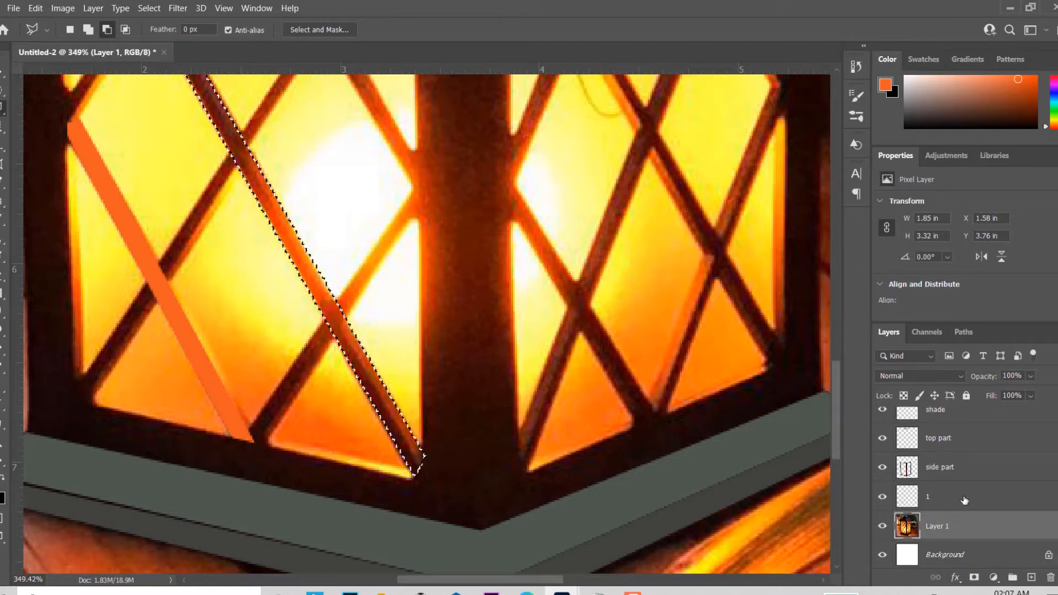
pyautogui.hotkey('ctrl', 'j')
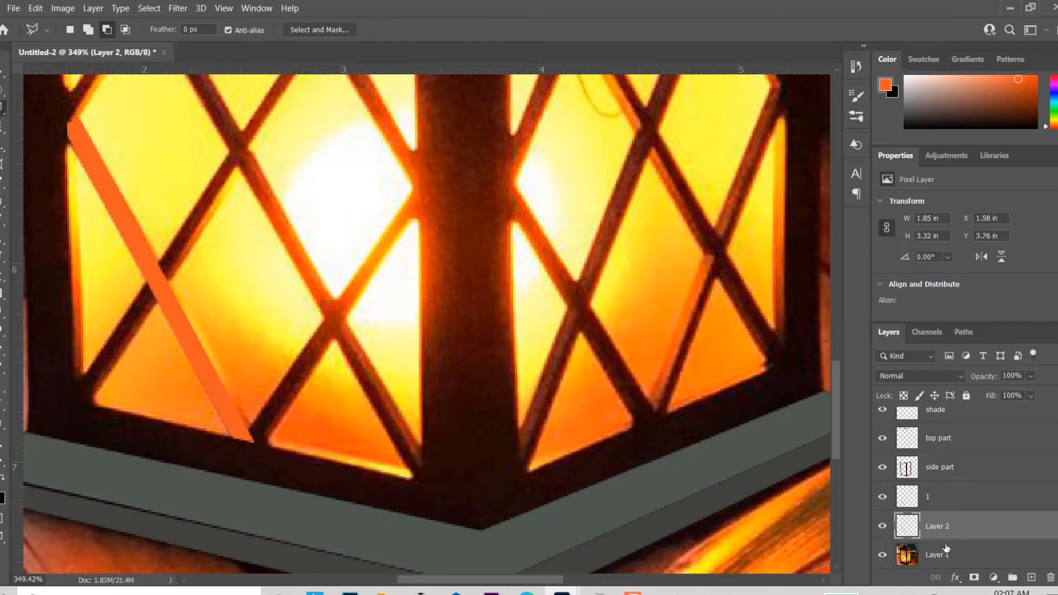
pyautogui.doubleClick(939, 528)
pyautogui.write('2')
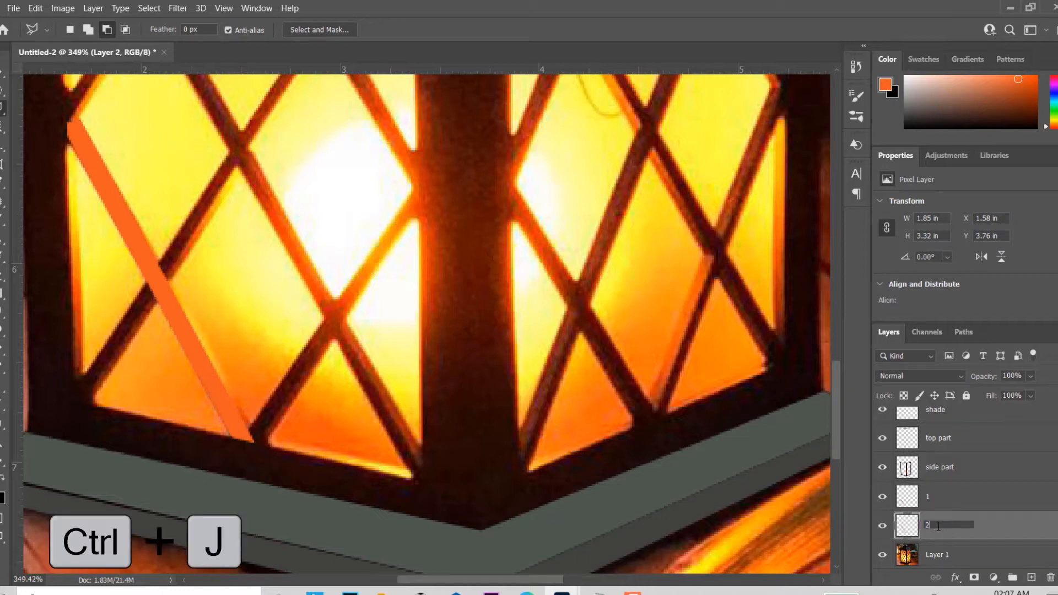
pyautogui.press('Return')
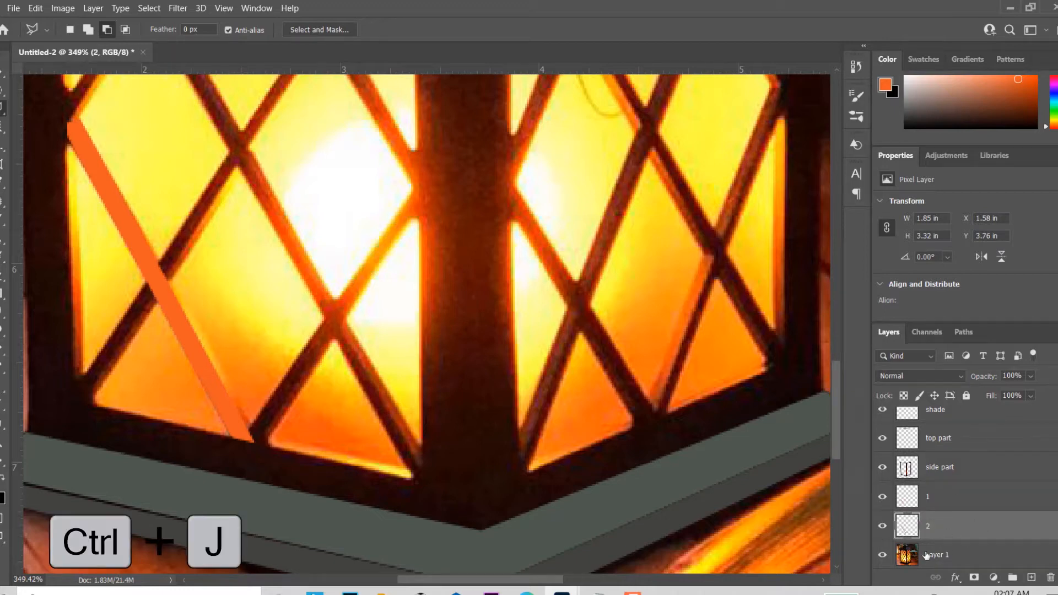
# Step: Load the outline of the bar on layer 2 as a selection, fill it with the orange foreground colour, and deselect
pyautogui.keyDown('ctrl'); pyautogui.click(906, 526); pyautogui.keyUp('ctrl')
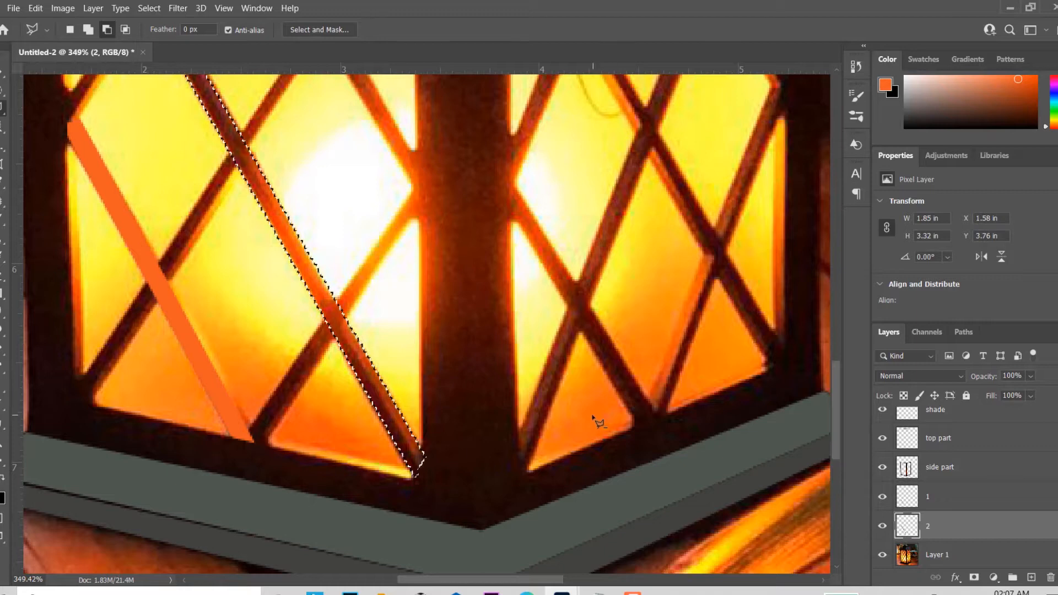
pyautogui.hotkey('alt', 'BackSpace')
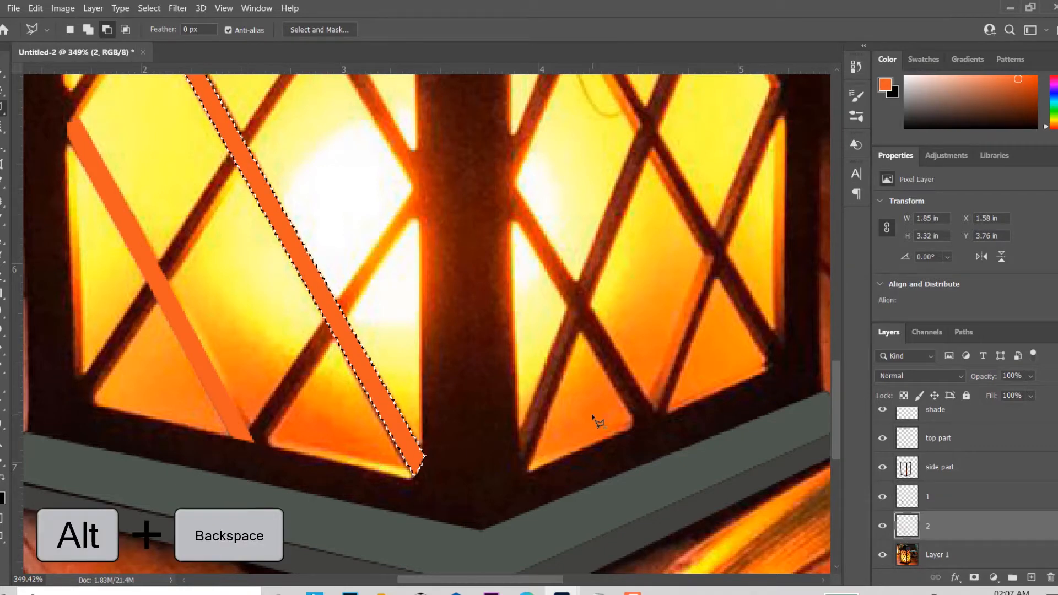
pyautogui.hotkey('ctrl', 'd')
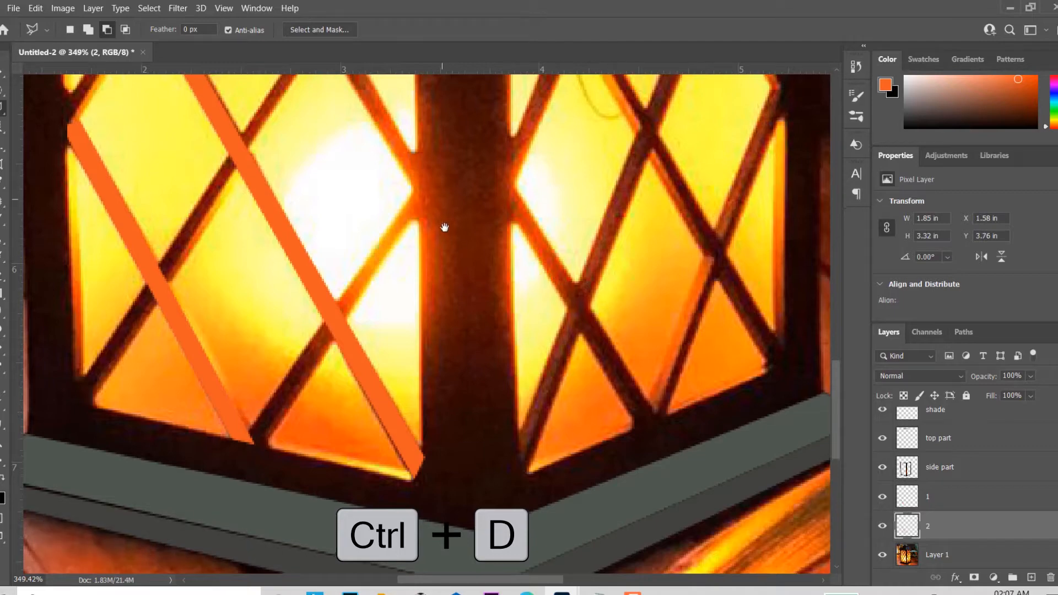
# Step: On Layer 1, select the diagonal bar from the left panel's upper-left corner down to the centre post with the Polygonal Lasso
pyautogui.moveTo(444, 227); pyautogui.dragTo(503, 449)
pyautogui.moveTo(454, 328); pyautogui.dragTo(381, 254)
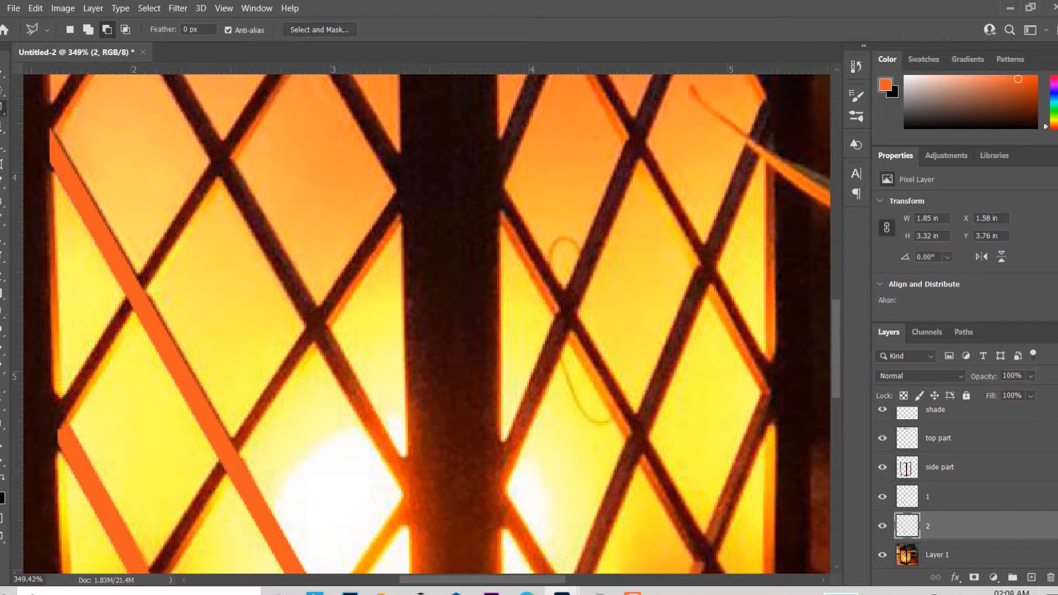
pyautogui.scroll(-1, 965, 485)
pyautogui.click(974, 527)
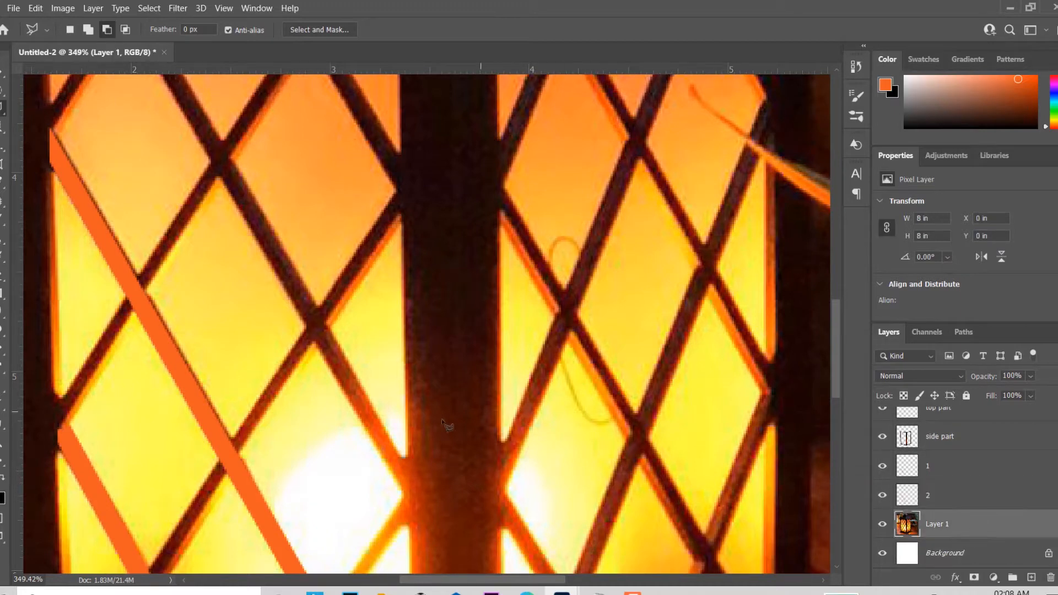
pyautogui.click(409, 499)
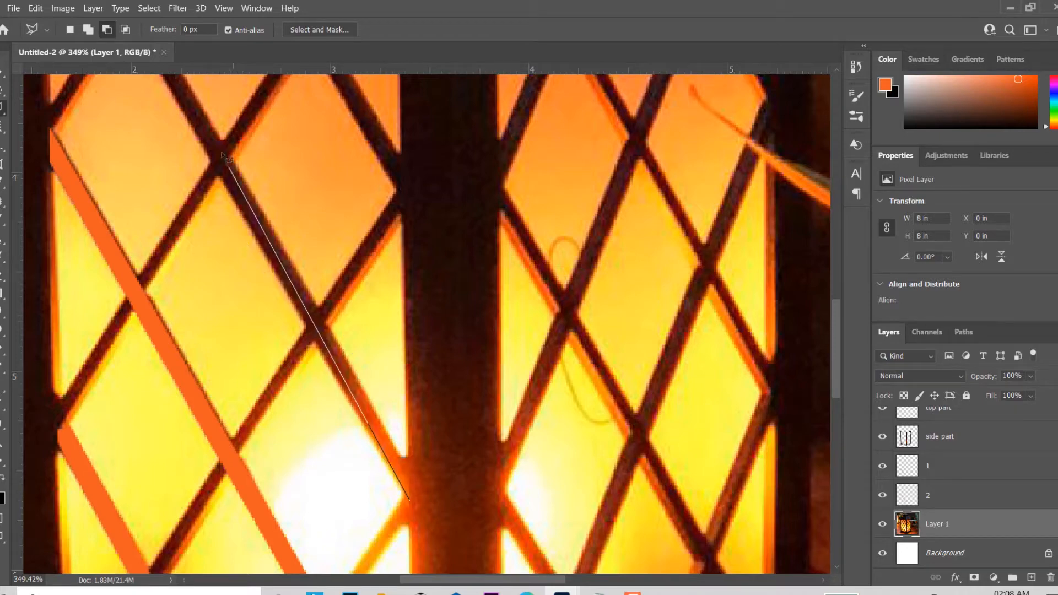
pyautogui.moveTo(207, 155); pyautogui.dragTo(360, 492)
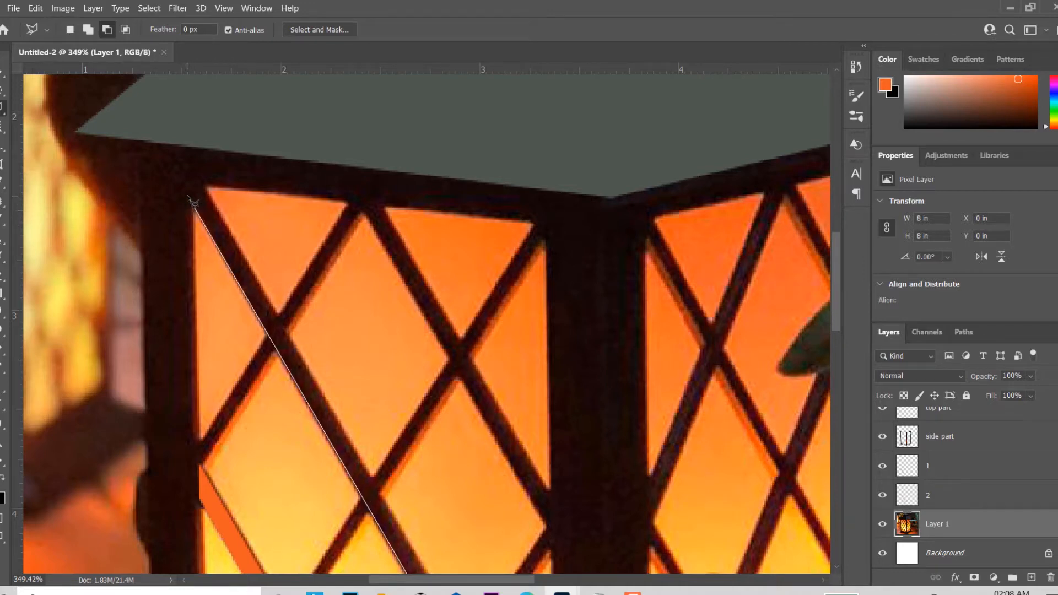
pyautogui.click(188, 197)
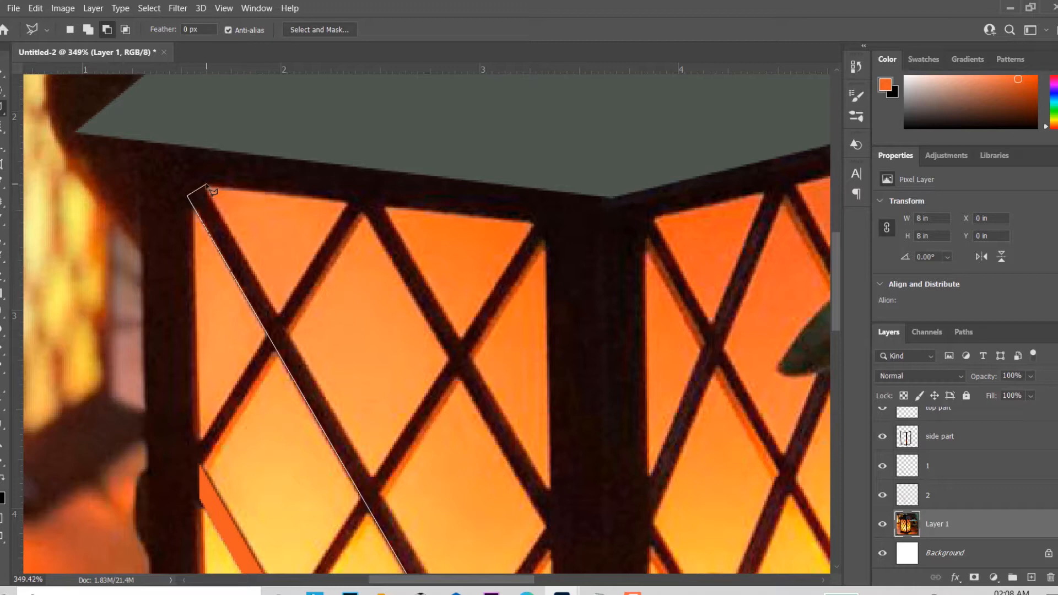
pyautogui.click(206, 184)
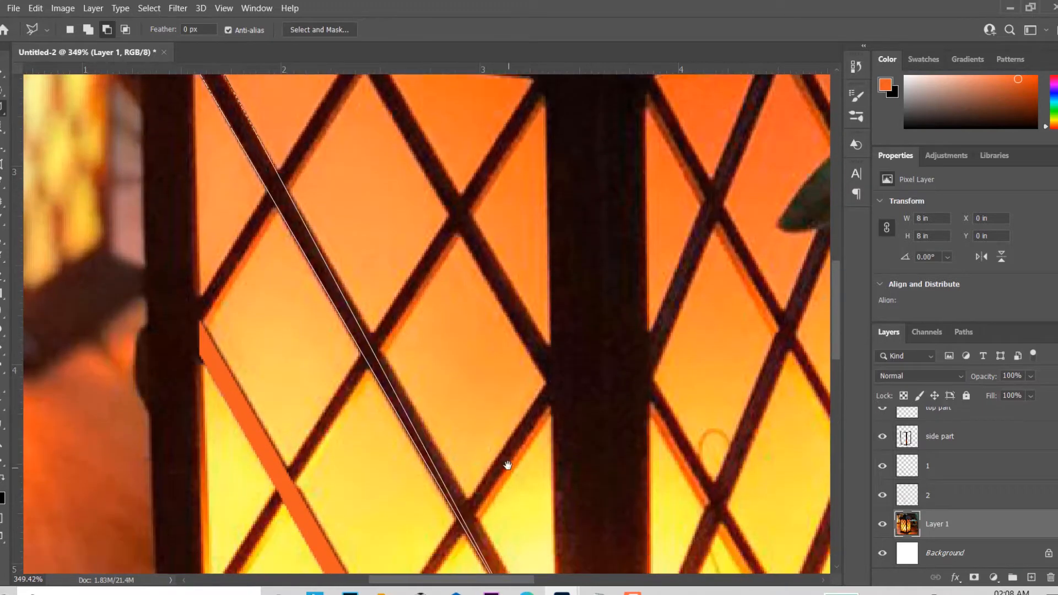
pyautogui.moveTo(508, 467); pyautogui.dragTo(357, 269)
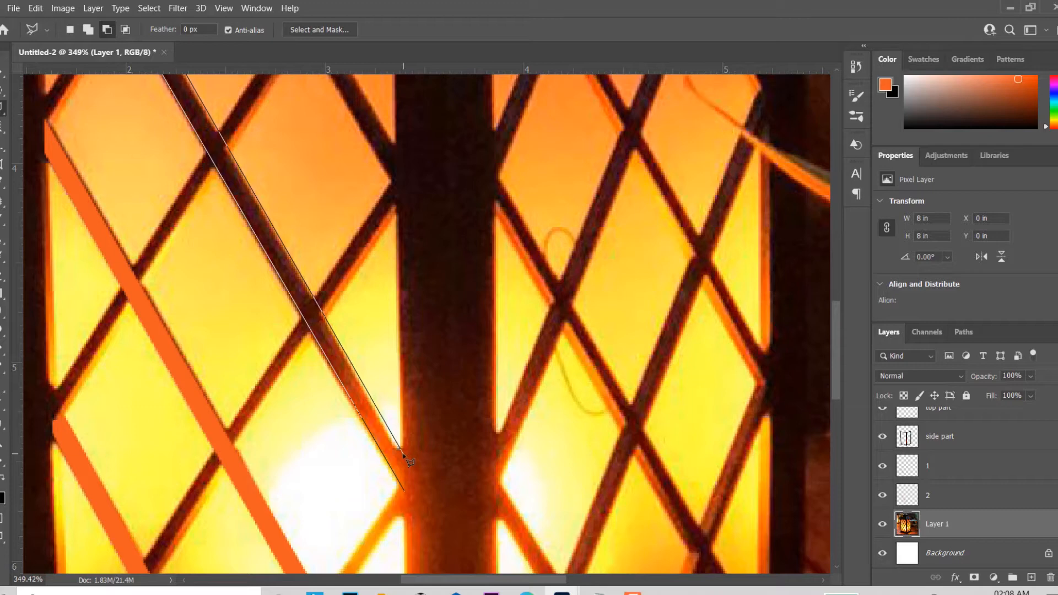
pyautogui.doubleClick(408, 493)
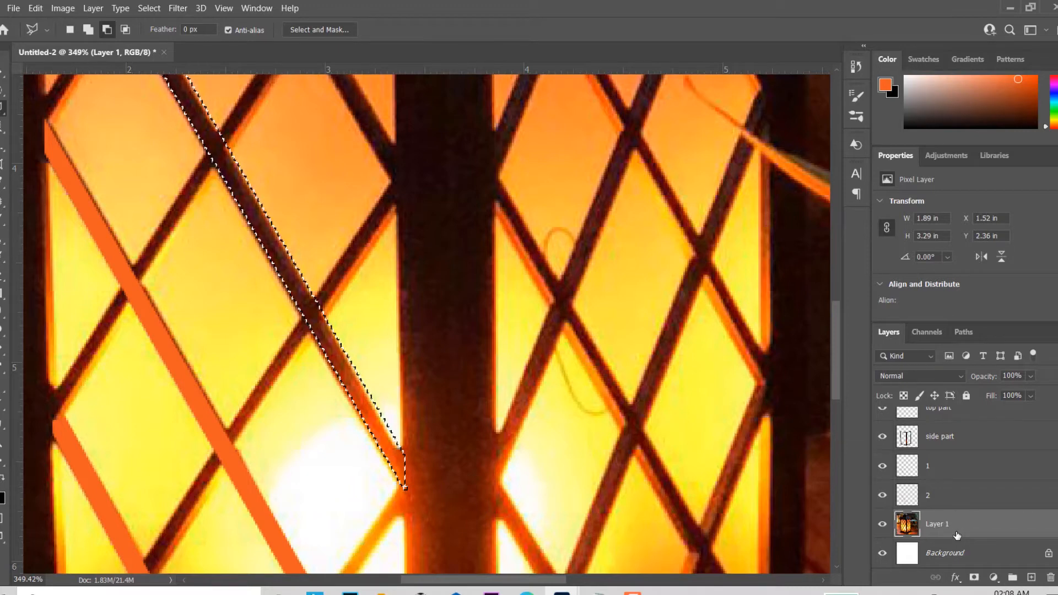
# Step: Copy the selected upper diagonal bar onto its own layer and name that layer "3"
pyautogui.hotkey('ctrl', 'j')
pyautogui.doubleClick(941, 525)
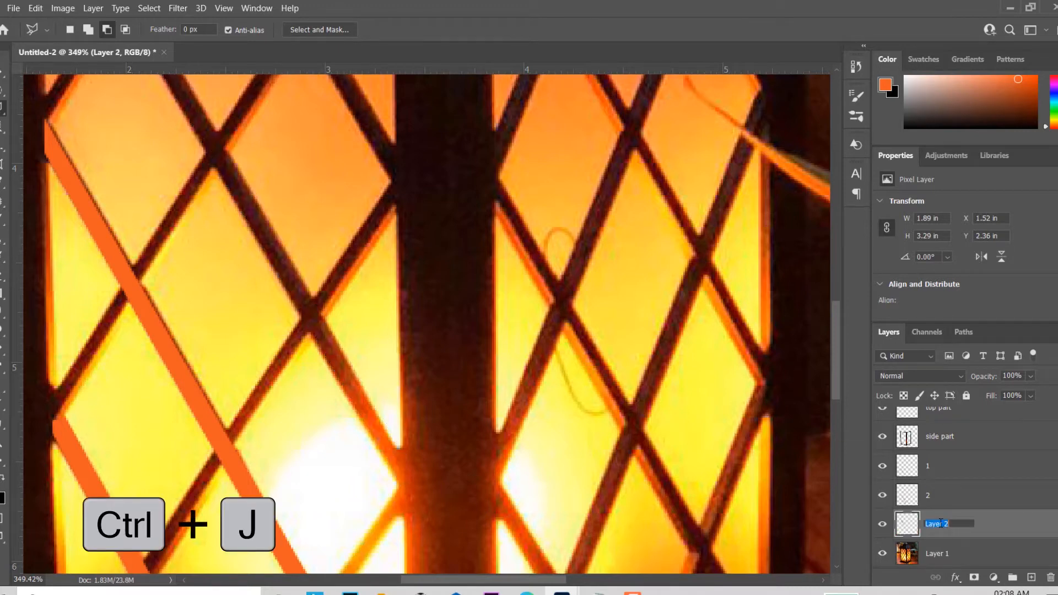
pyautogui.write('3')
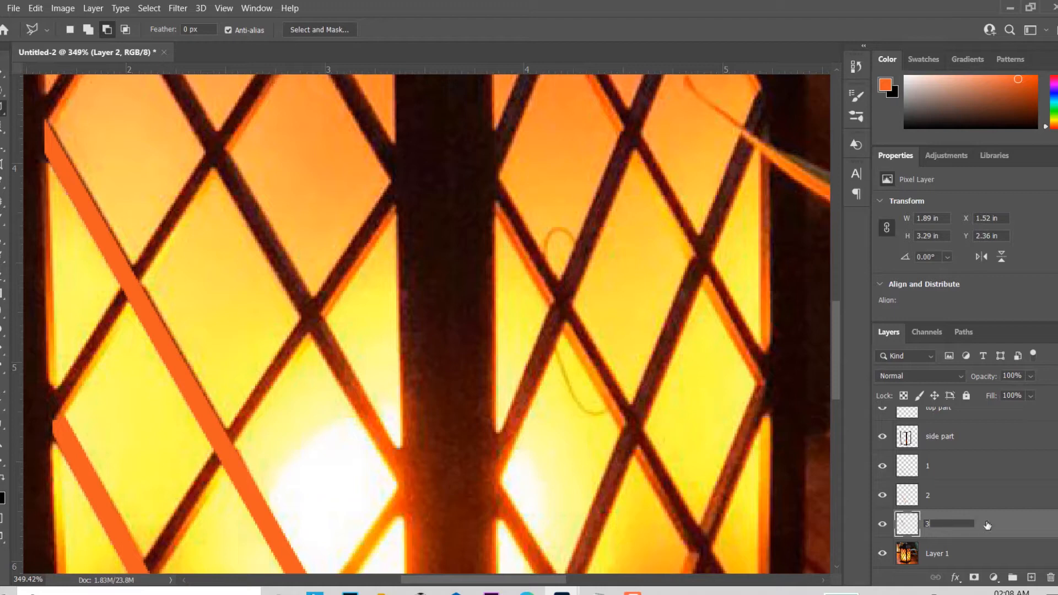
pyautogui.press('Return')
# Step: Load the outline of the bar on layer 3 as a selection, fill it with the orange foreground colour, and deselect
pyautogui.keyDown('ctrl'); pyautogui.click(909, 525); pyautogui.keyUp('ctrl')
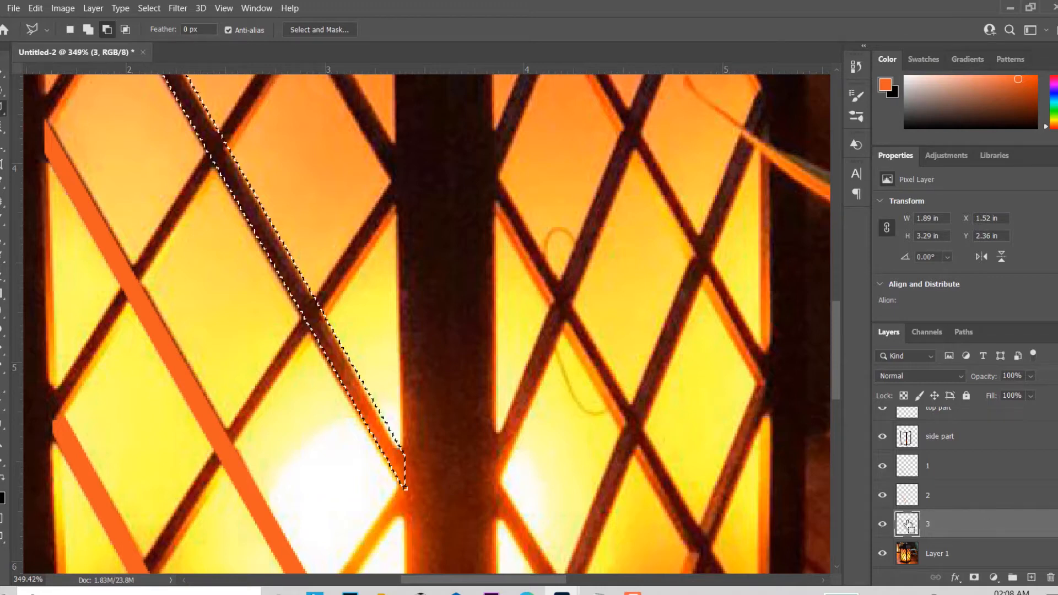
pyautogui.hotkey('alt', 'BackSpace')
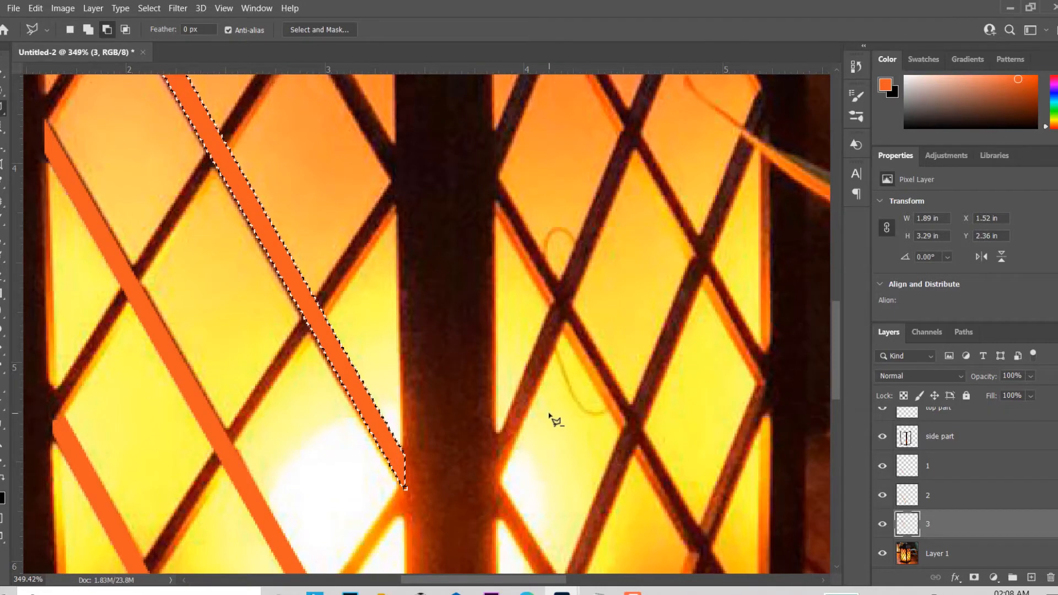
pyautogui.hotkey('ctrl', 'd')
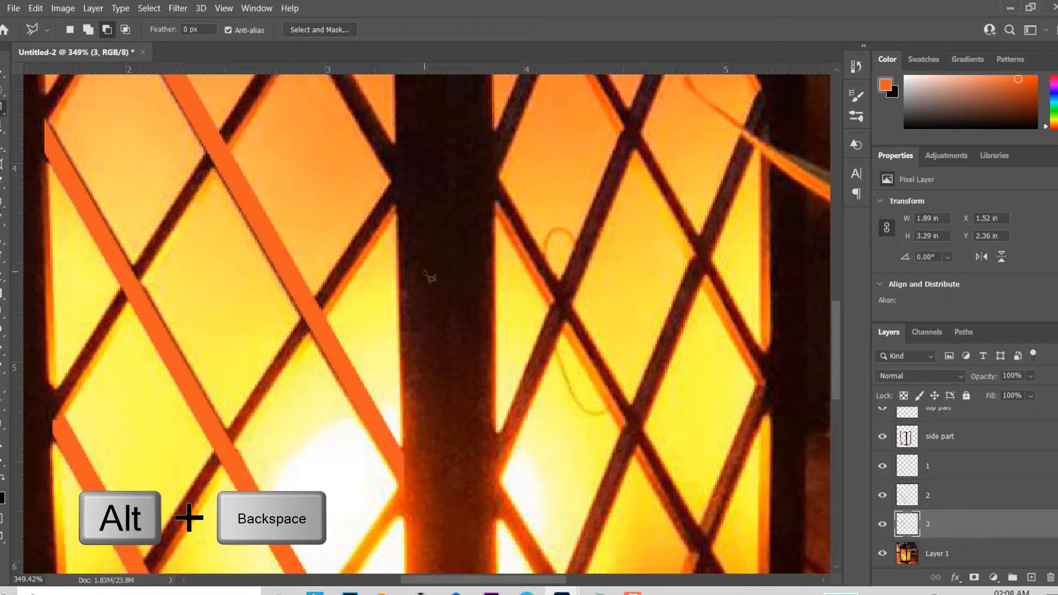
pyautogui.moveTo(420, 231); pyautogui.dragTo(490, 503)
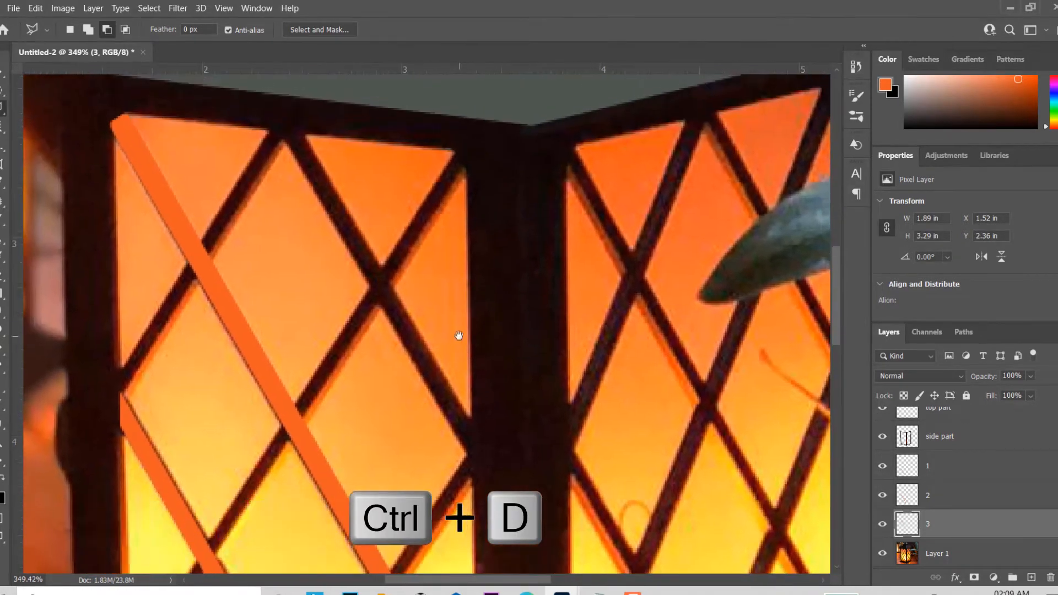
pyautogui.moveTo(438, 293); pyautogui.dragTo(392, 332)
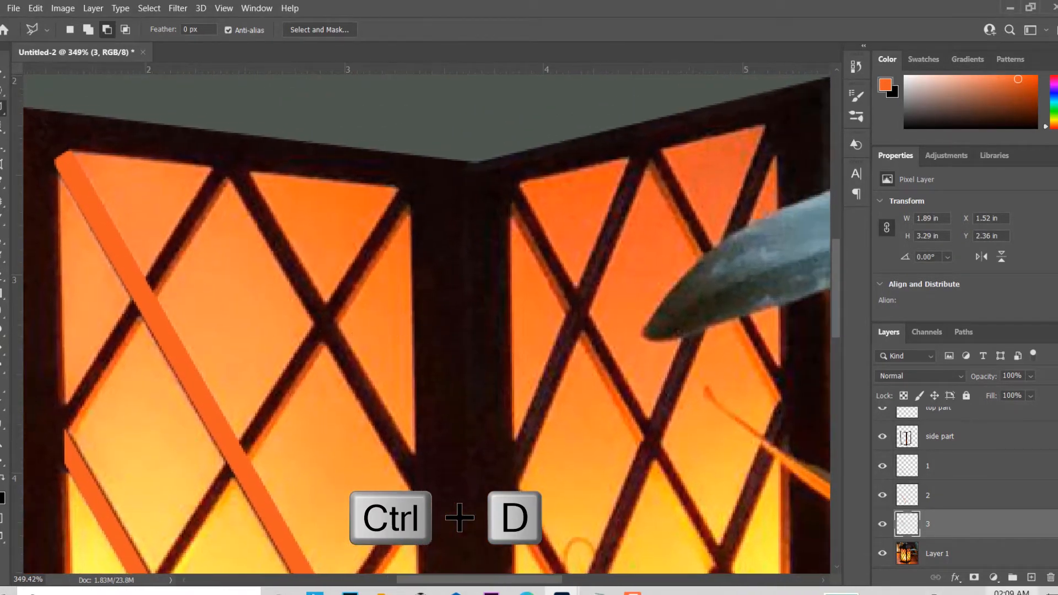
# Step: On Layer 1, select the short diagonal bar running from the left panel's top edge down to the centre post, about 1 by 1.71 in, with the Polygonal Lasso
pyautogui.click(980, 552)
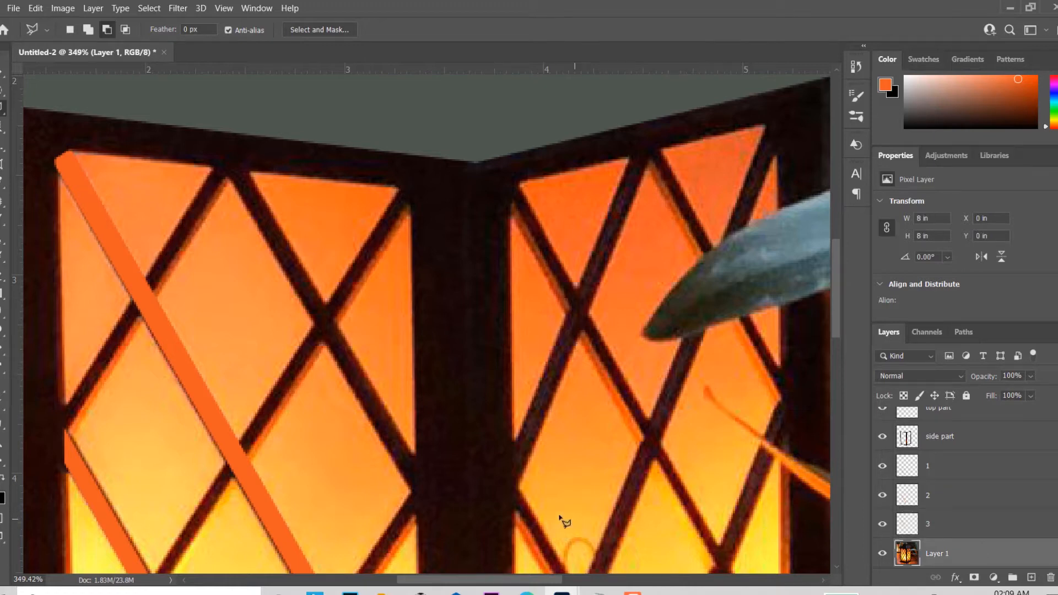
pyautogui.click(419, 502)
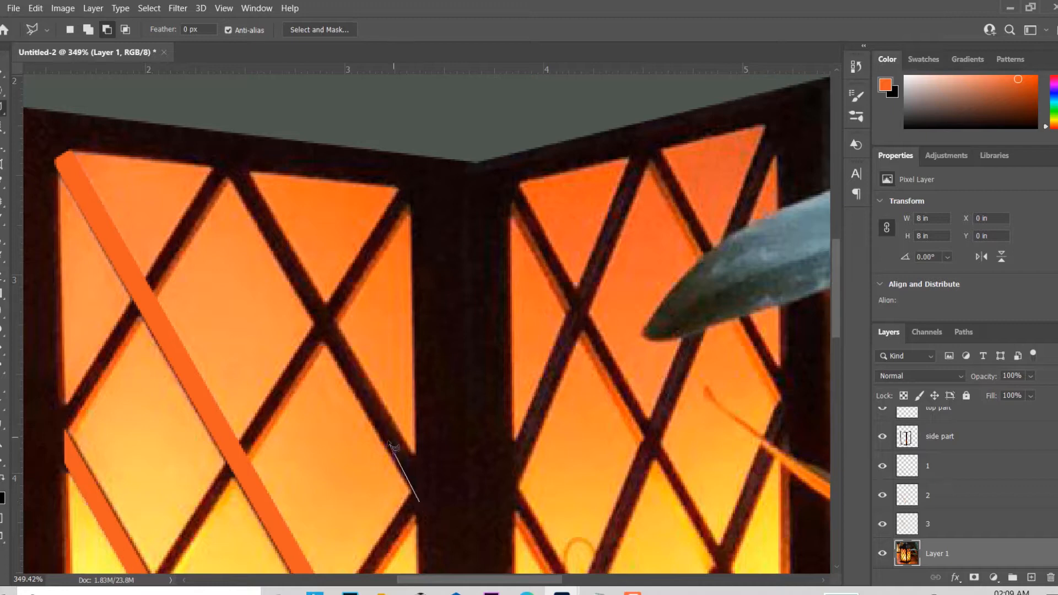
pyautogui.click(222, 164)
pyautogui.click(250, 169)
pyautogui.click(418, 461)
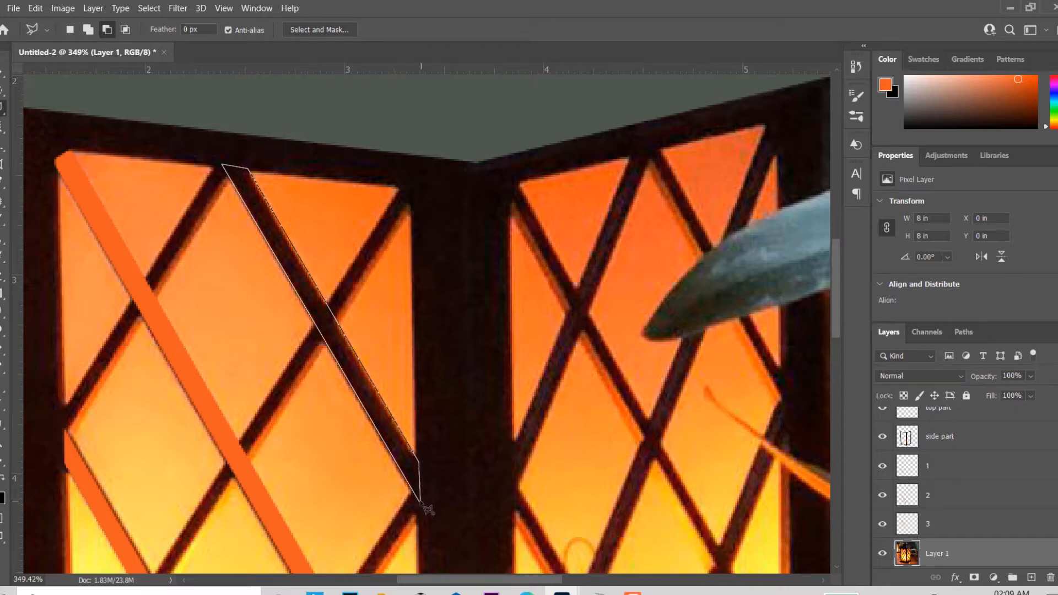
pyautogui.click(420, 503)
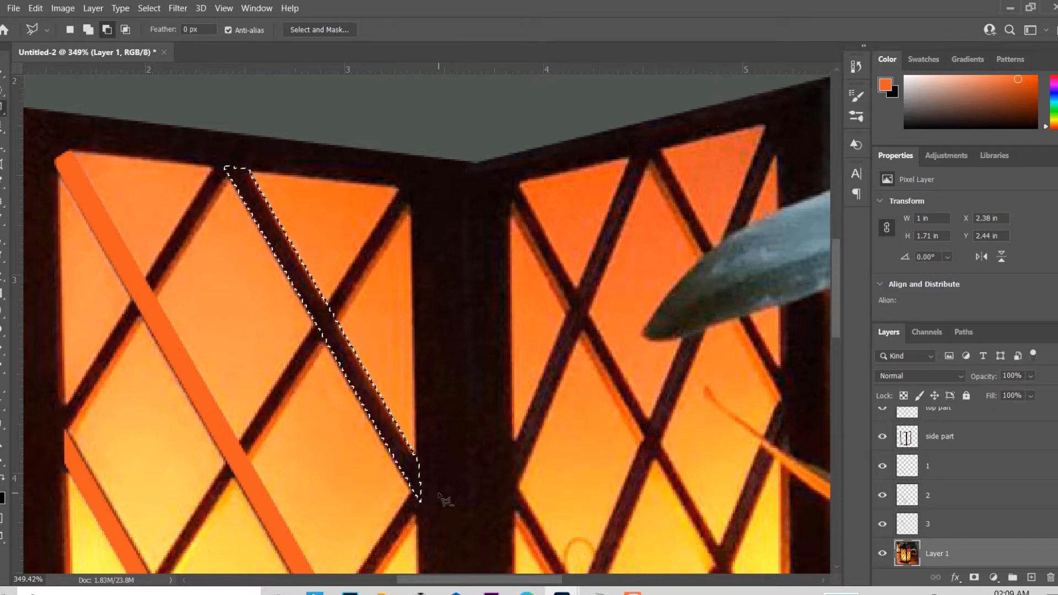
# Step: Copy the selected short diagonal bar onto its own layer and name that layer "4"
pyautogui.hotkey('ctrl', 'j')
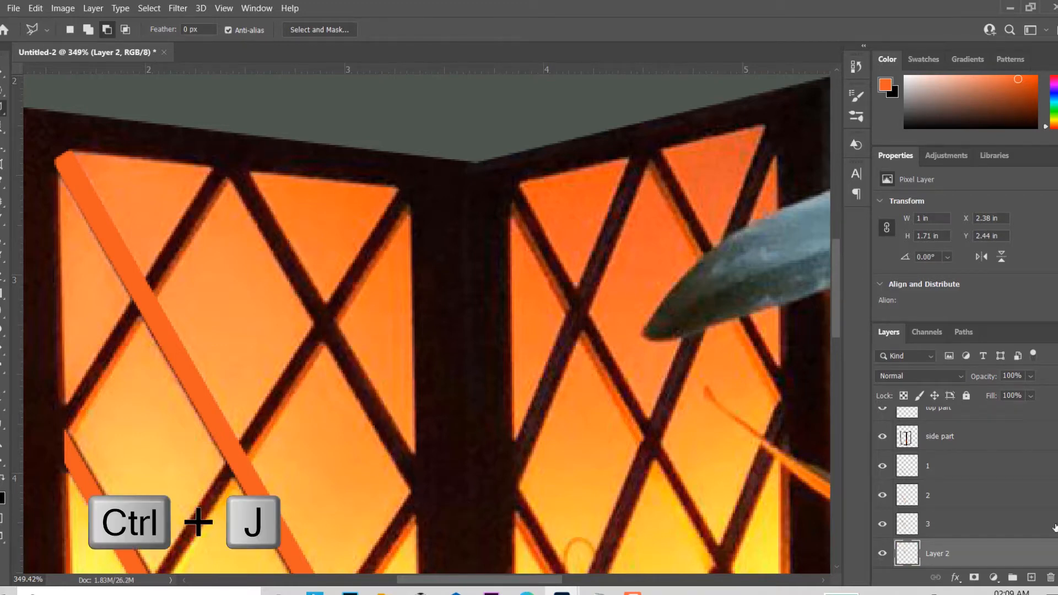
pyautogui.scroll(-2, 1004, 531)
pyautogui.doubleClick(939, 497)
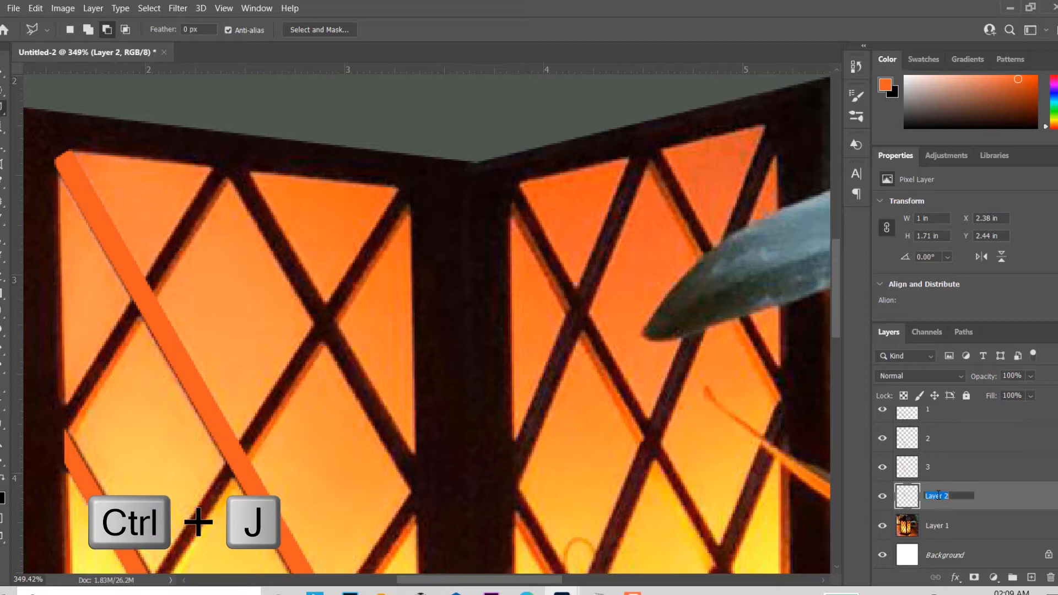
pyautogui.write('4')
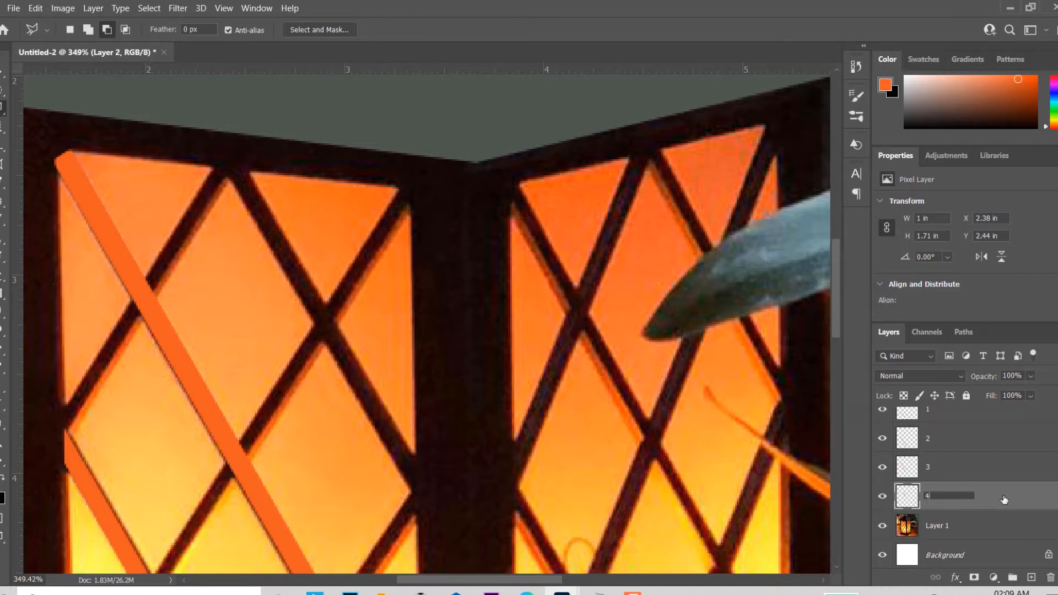
pyautogui.press('Return')
# Step: Load the outline of the bar on layer 4 as a selection, fill it with the orange foreground colour, and deselect
pyautogui.keyDown('ctrl'); pyautogui.click(920, 498); pyautogui.keyUp('ctrl')
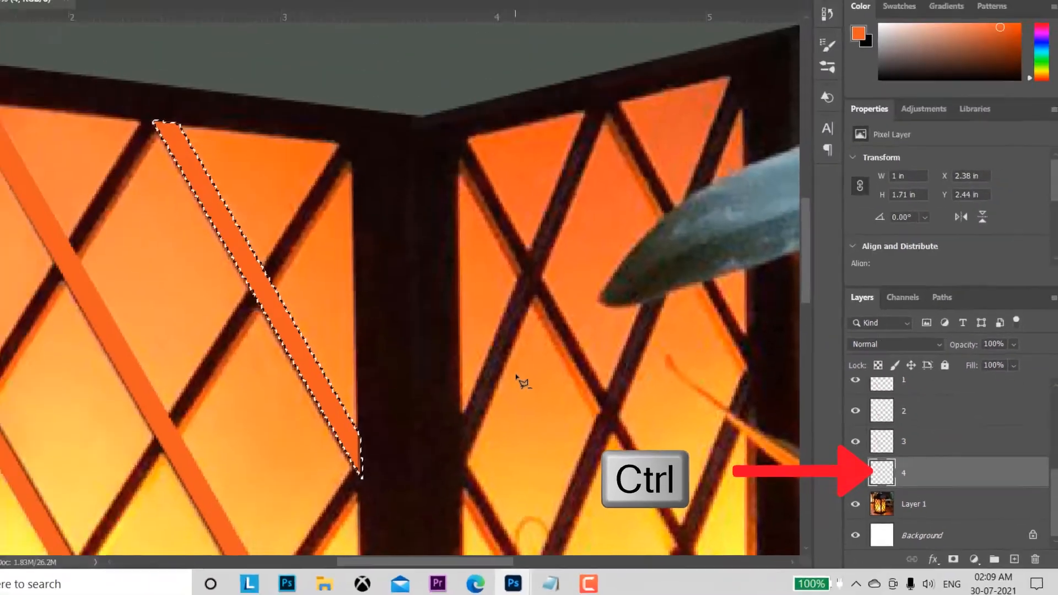
pyautogui.hotkey('alt', 'BackSpace')
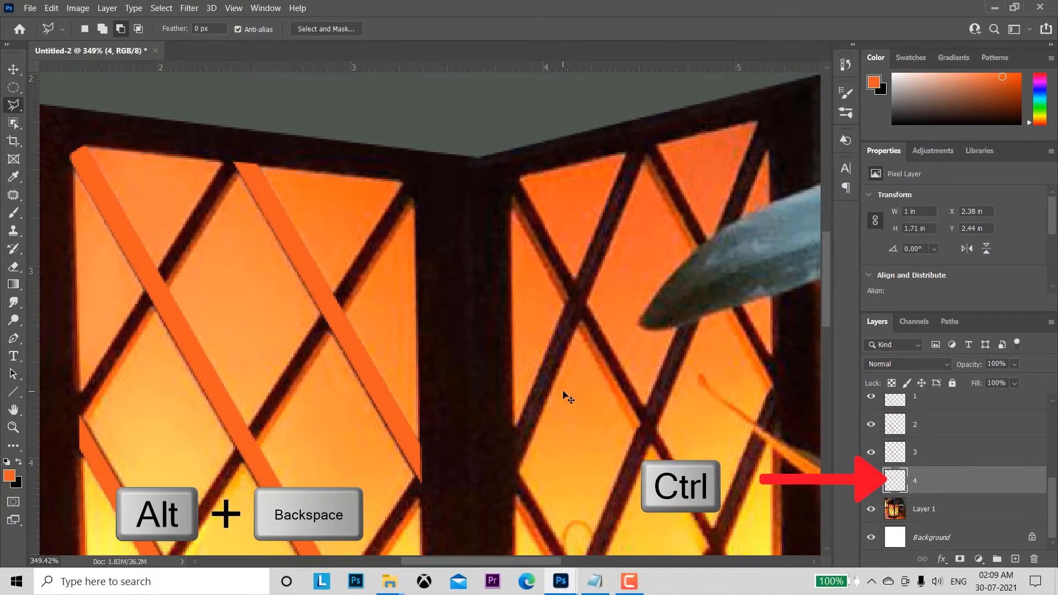
pyautogui.hotkey('ctrl', 'd')
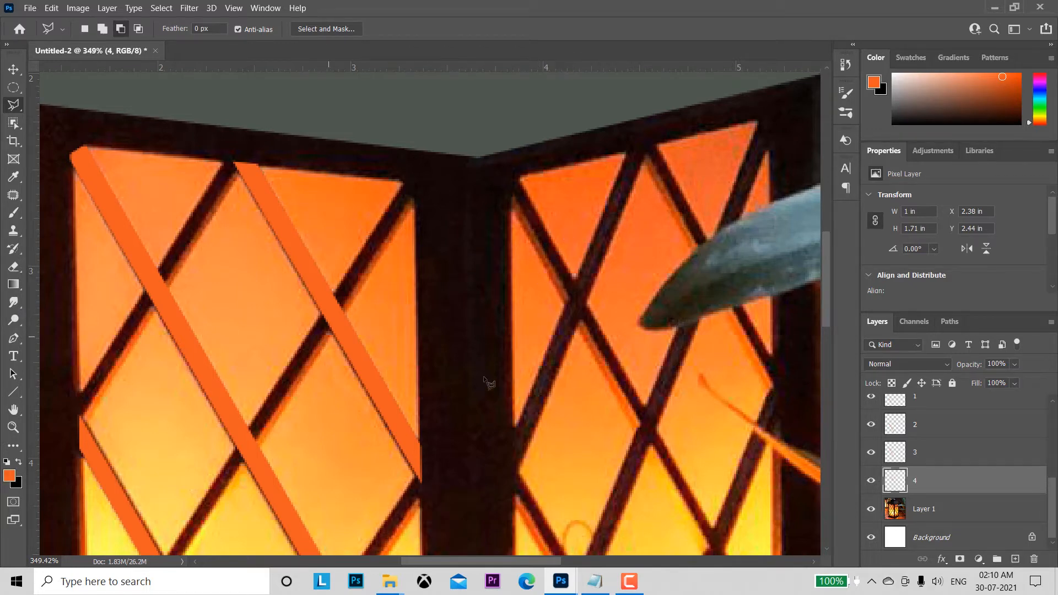
# Step: On Layer 1, select the bar rising from the left panel's bottom edge to the centre post, about 0.92 by 1.33 in, with the Polygonal Lasso
pyautogui.moveTo(539, 472); pyautogui.dragTo(454, 267)
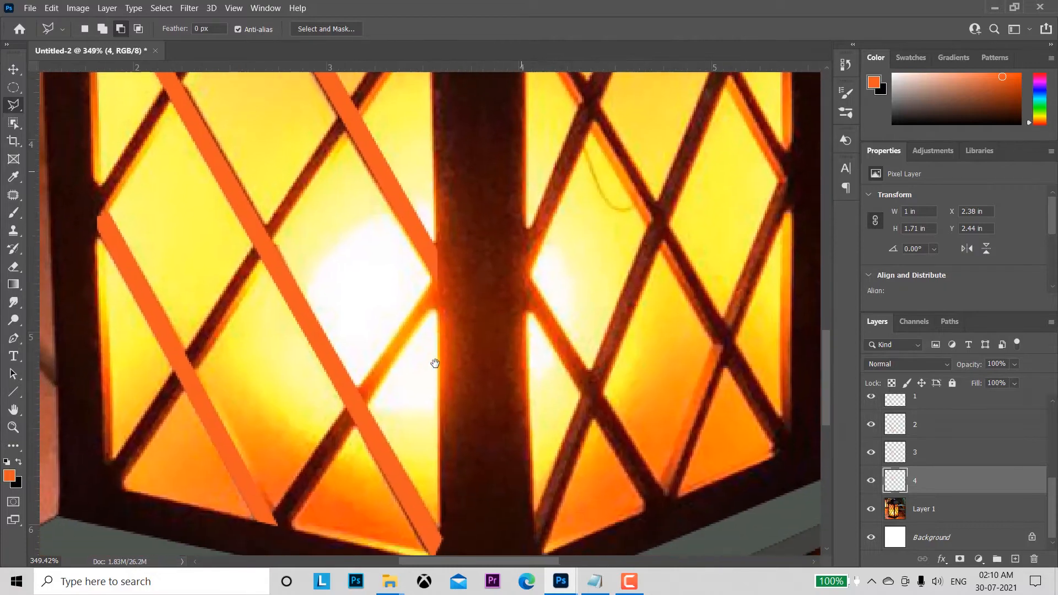
pyautogui.moveTo(435, 362); pyautogui.dragTo(452, 305)
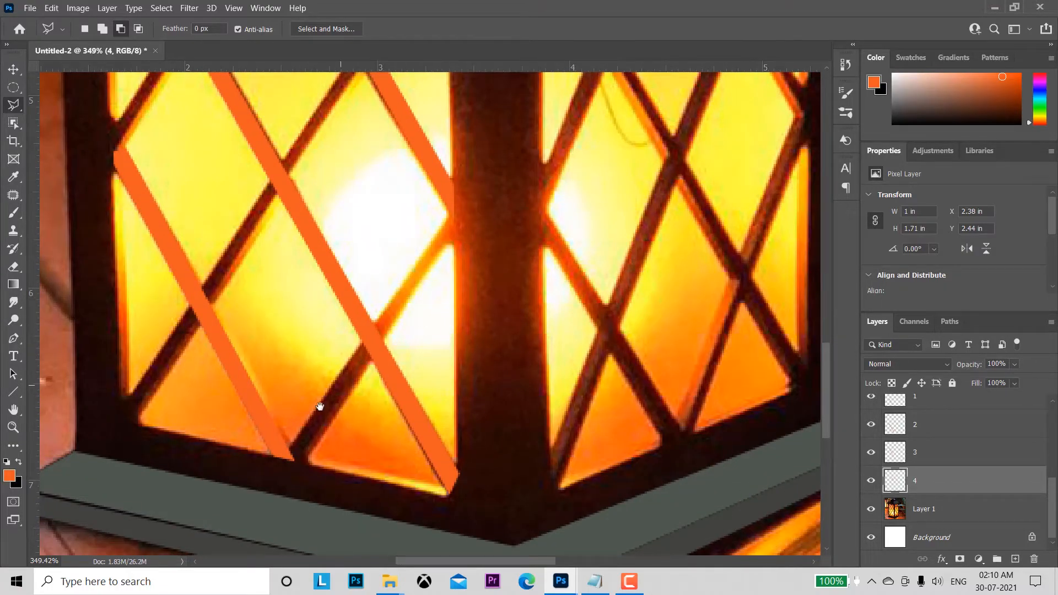
pyautogui.click(947, 509)
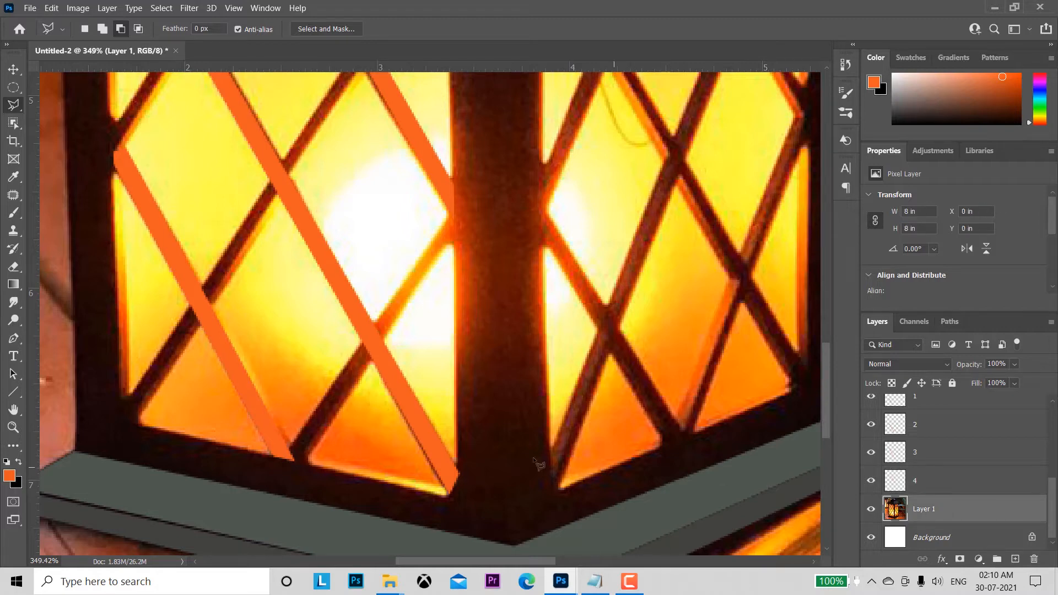
pyautogui.click(307, 464)
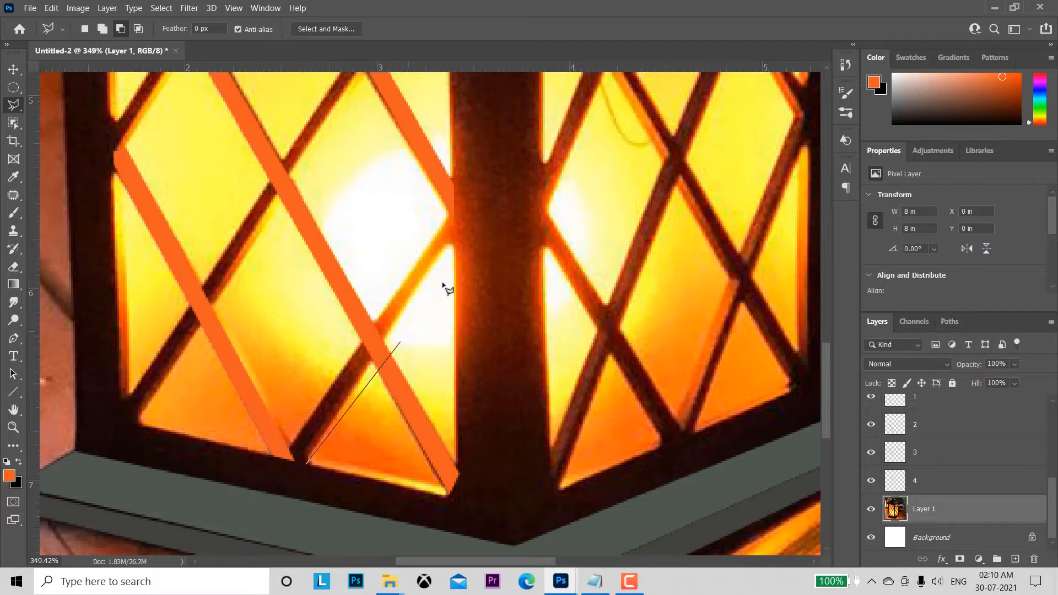
pyautogui.click(459, 226)
pyautogui.click(449, 210)
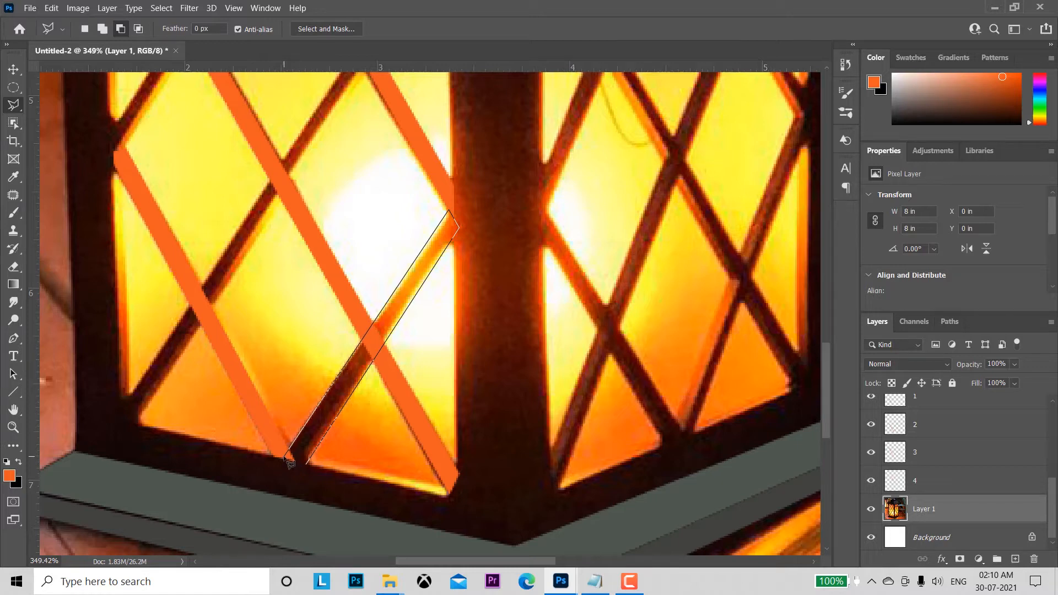
pyautogui.click(285, 458)
pyautogui.click(310, 468)
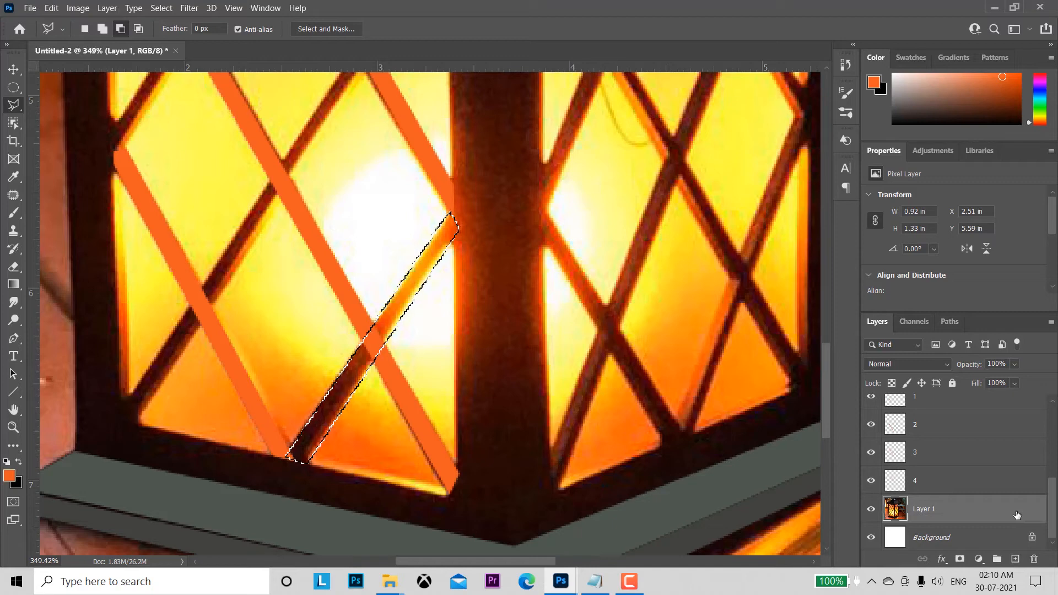
# Step: Copy the selected short rising bar onto its own layer and name that layer "5"
pyautogui.hotkey('ctrl', 'j')
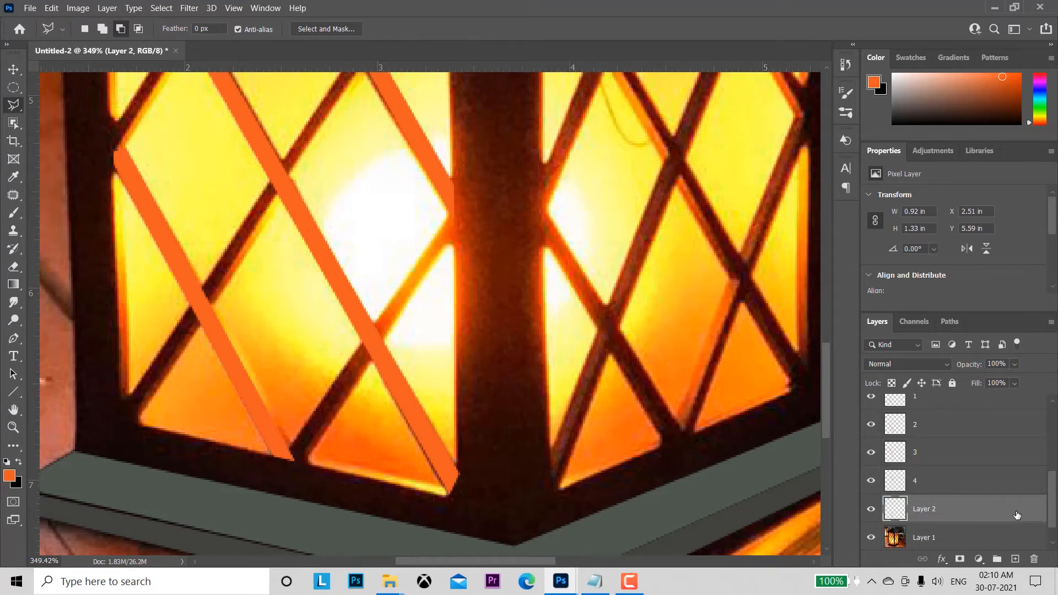
pyautogui.doubleClick(929, 510)
pyautogui.press('Return')
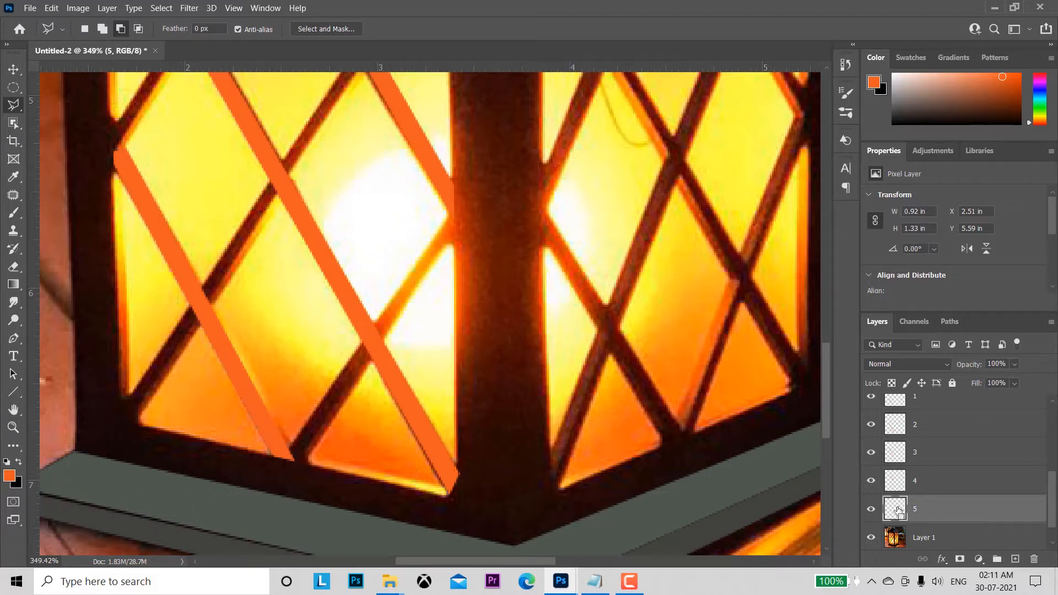
# Step: Load the outline of the bar on layer 5 as a selection, fill it with the orange foreground colour, and deselect
pyautogui.keyDown('ctrl'); pyautogui.click(896, 508); pyautogui.keyUp('ctrl')
pyautogui.hotkey('alt', 'BackSpace')
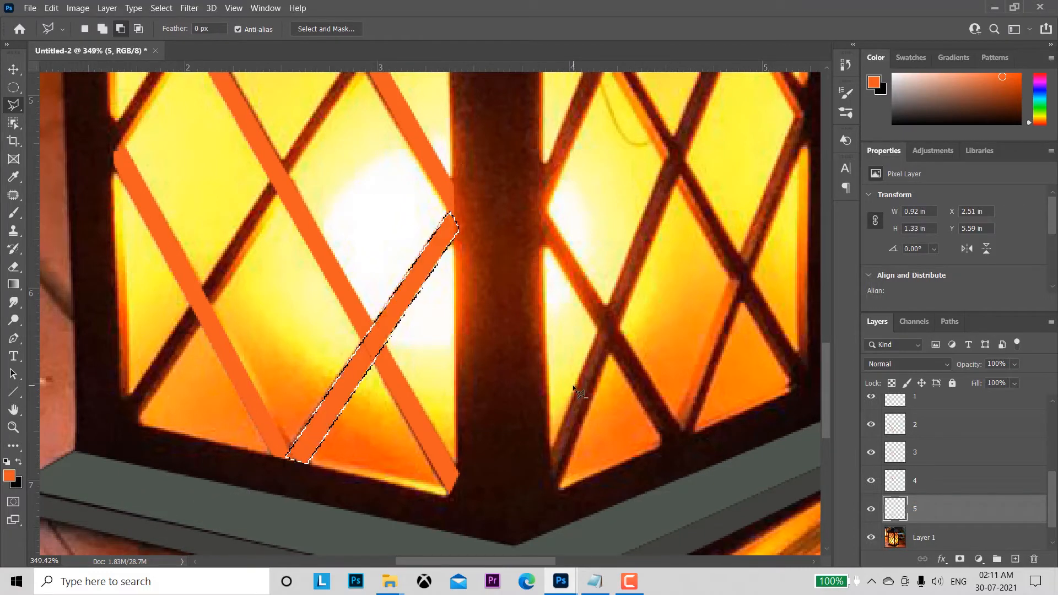
pyautogui.hotkey('ctrl', 'd')
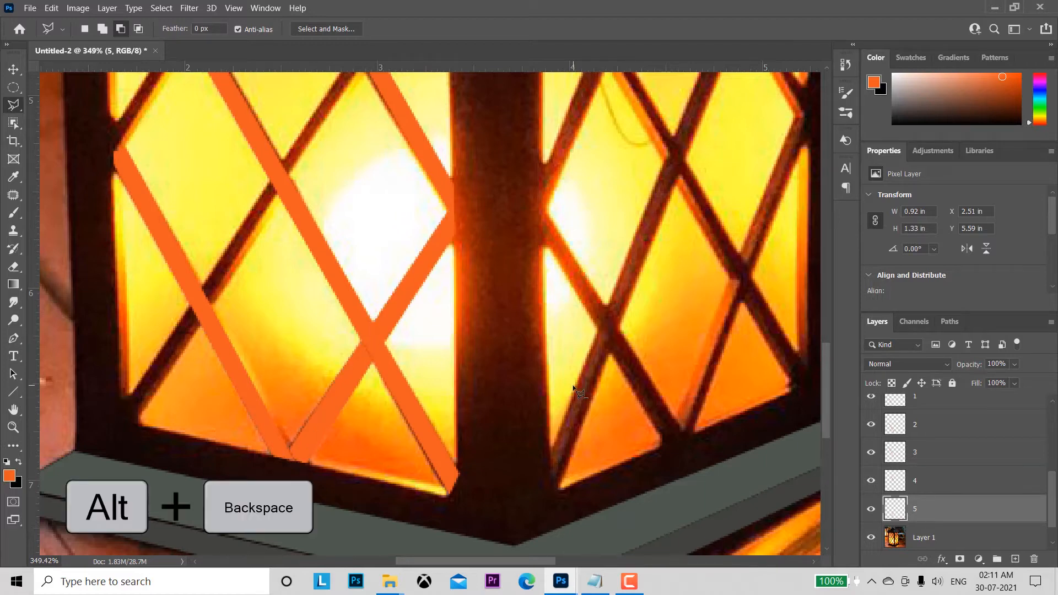
# Step: On Layer 1, select the long bar rising from the left panel's lower-left corner to the centre post, about 1.72 by 2.64 in, with the Polygonal Lasso
pyautogui.moveTo(484, 270); pyautogui.dragTo(535, 400)
pyautogui.press('z')
pyautogui.moveTo(1054, 508); pyautogui.dragTo(1050, 528)
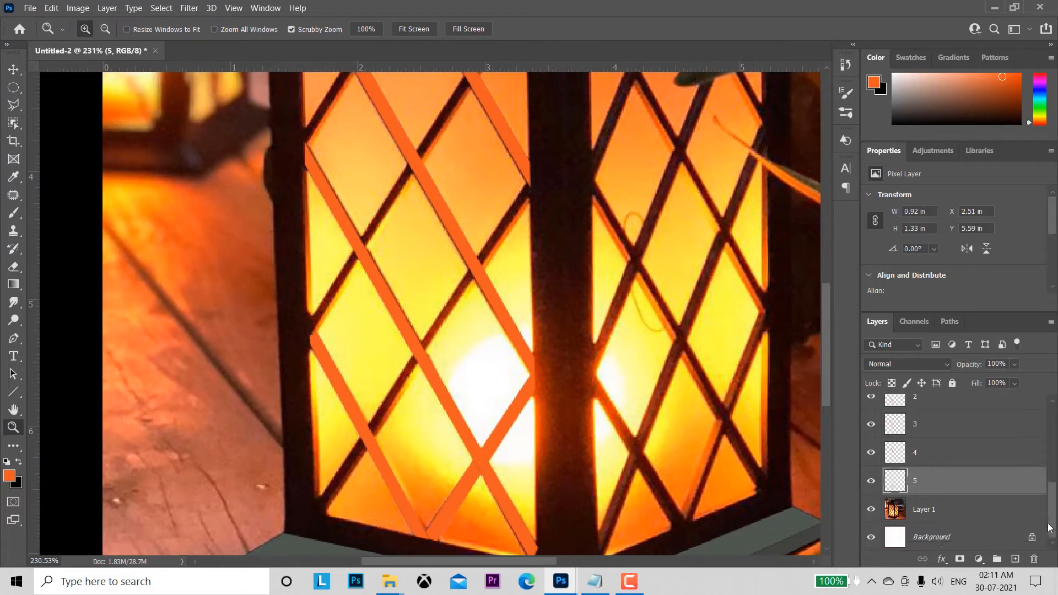
pyautogui.click(943, 512)
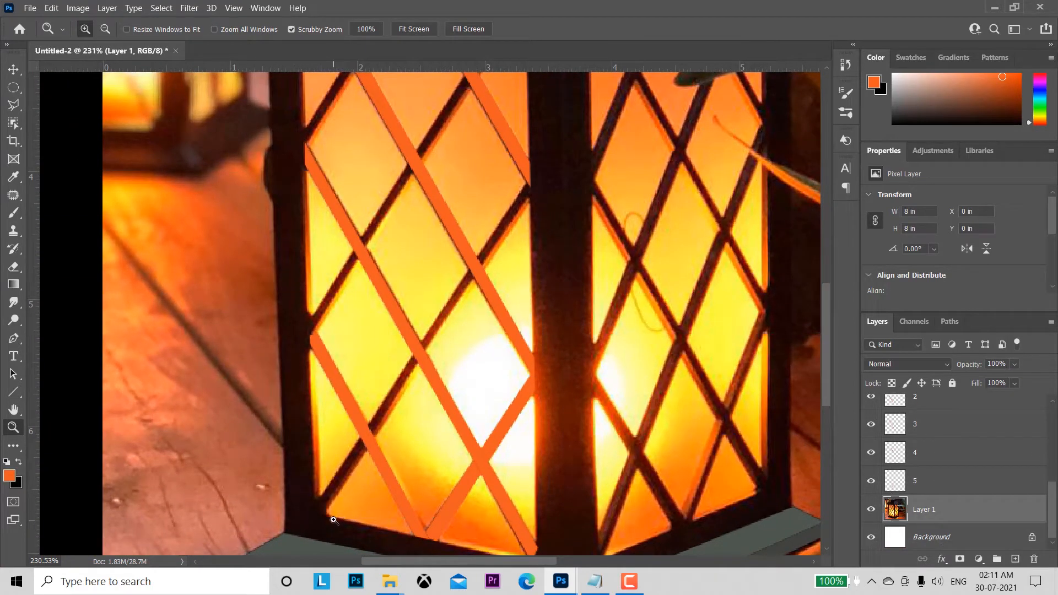
pyautogui.click(14, 104)
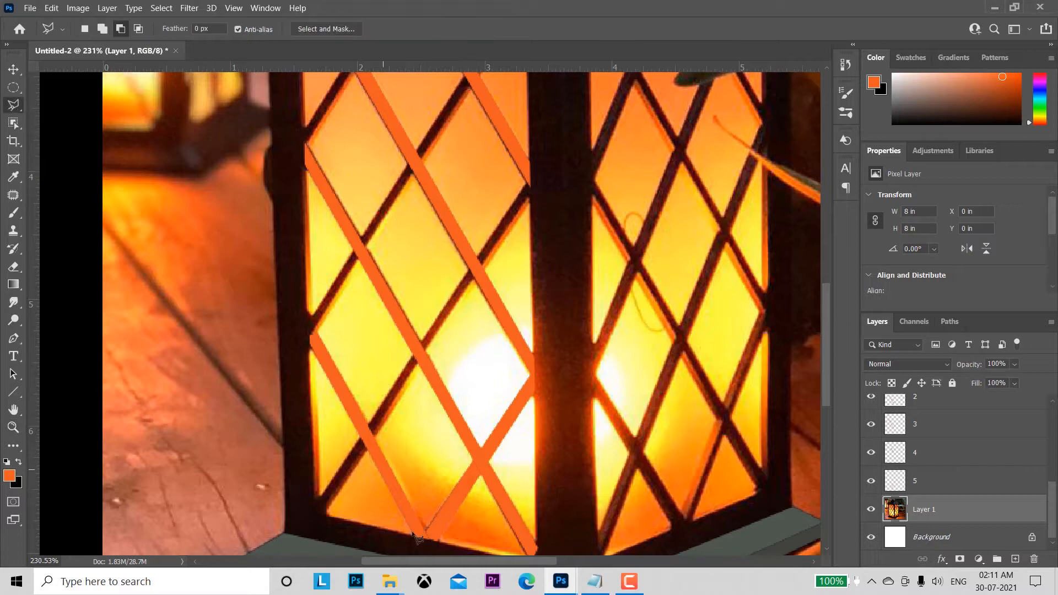
pyautogui.click(325, 516)
pyautogui.click(528, 182)
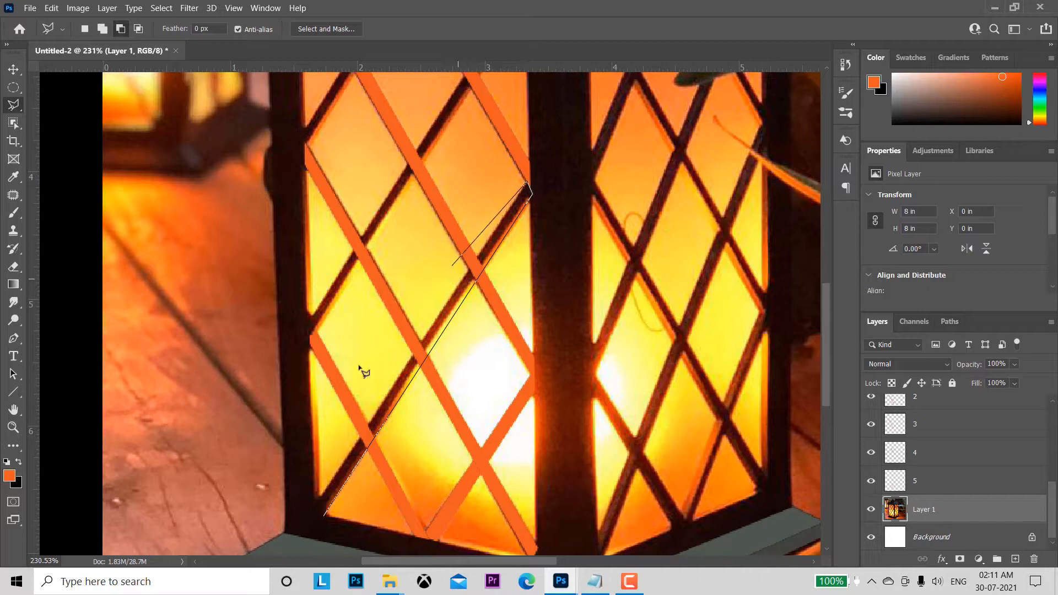
pyautogui.click(317, 503)
pyautogui.doubleClick(325, 515)
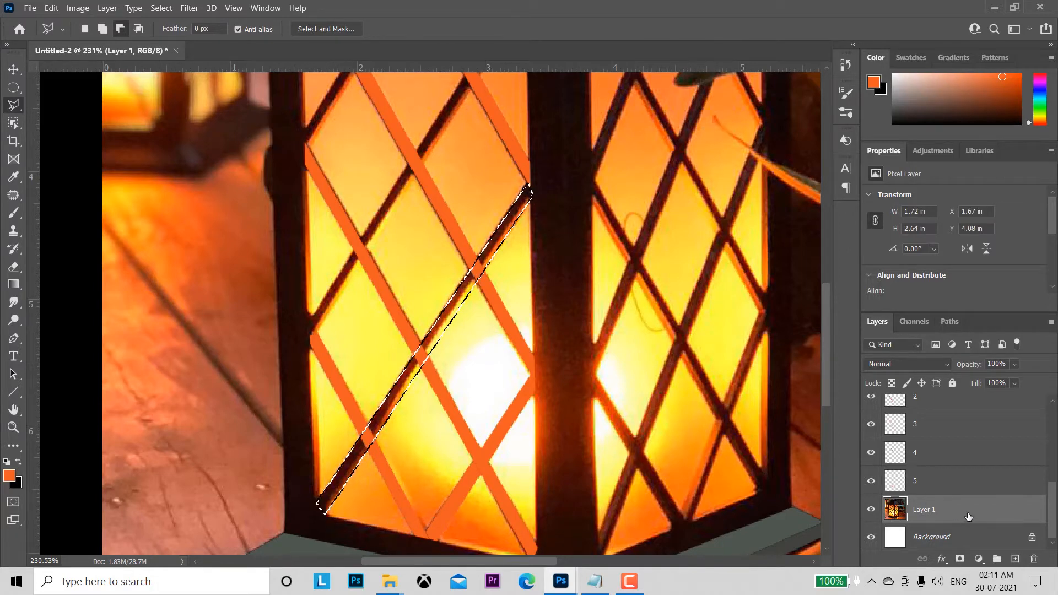
# Step: Copy the selected long rising bar onto its own layer and name that layer "6"
pyautogui.hotkey('ctrl', 'j')
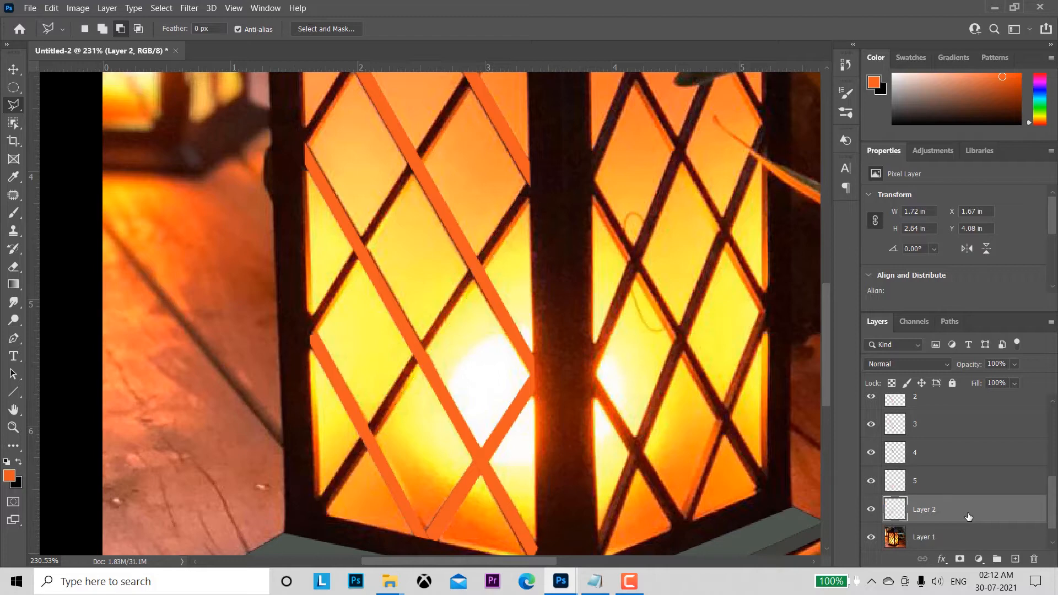
pyautogui.doubleClick(924, 509)
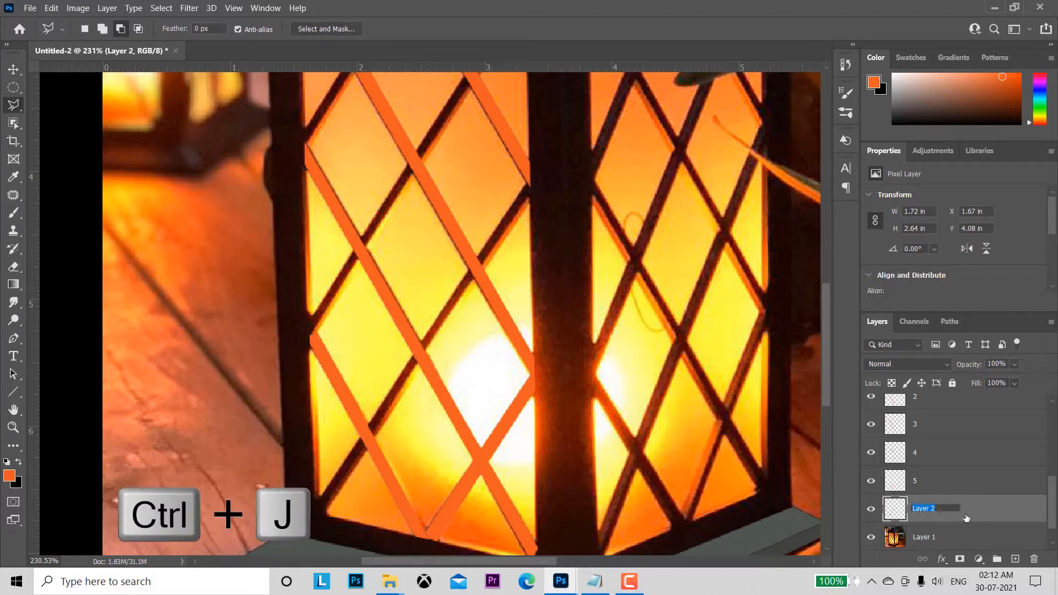
pyautogui.write('6')
pyautogui.press('Return')
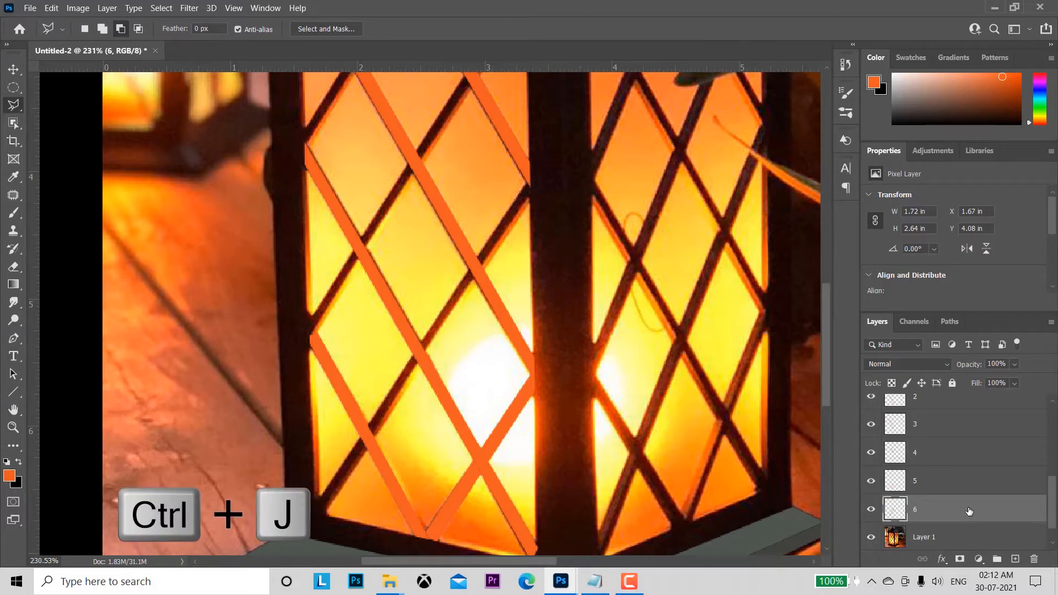
# Step: Load the outline of the bar on layer 6 as a selection, fill it with the orange foreground colour, and deselect
pyautogui.keyDown('ctrl'); pyautogui.click(895, 512); pyautogui.keyUp('ctrl')
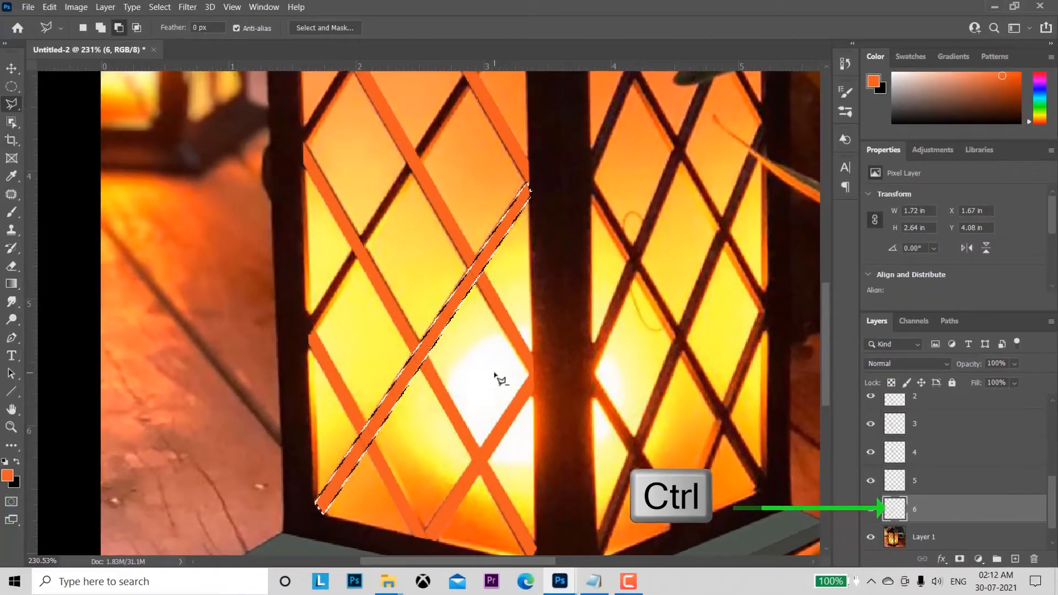
pyautogui.hotkey('alt', 'BackSpace')
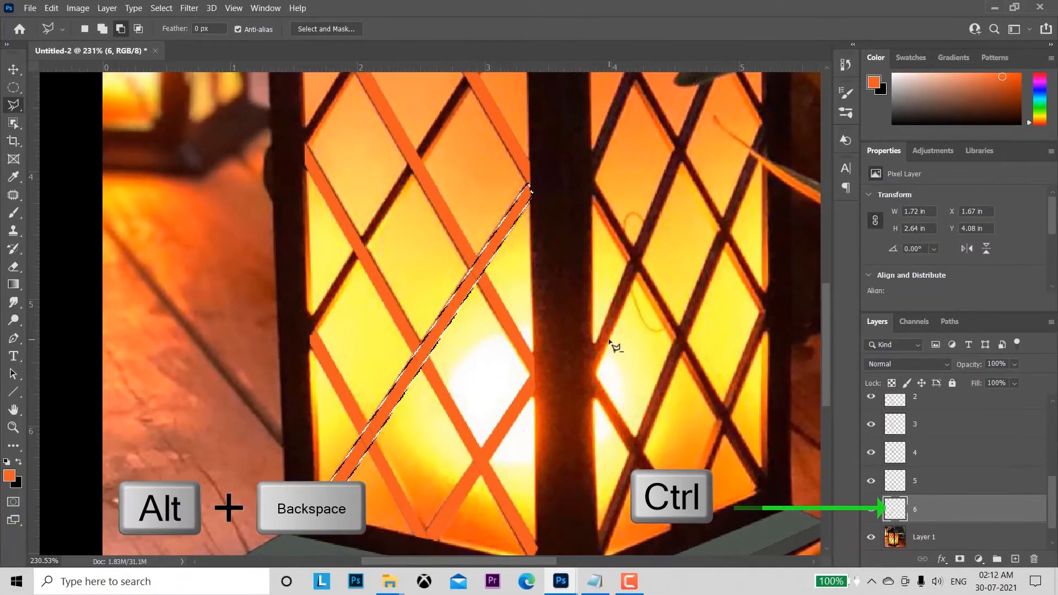
pyautogui.hotkey('ctrl', 'd')
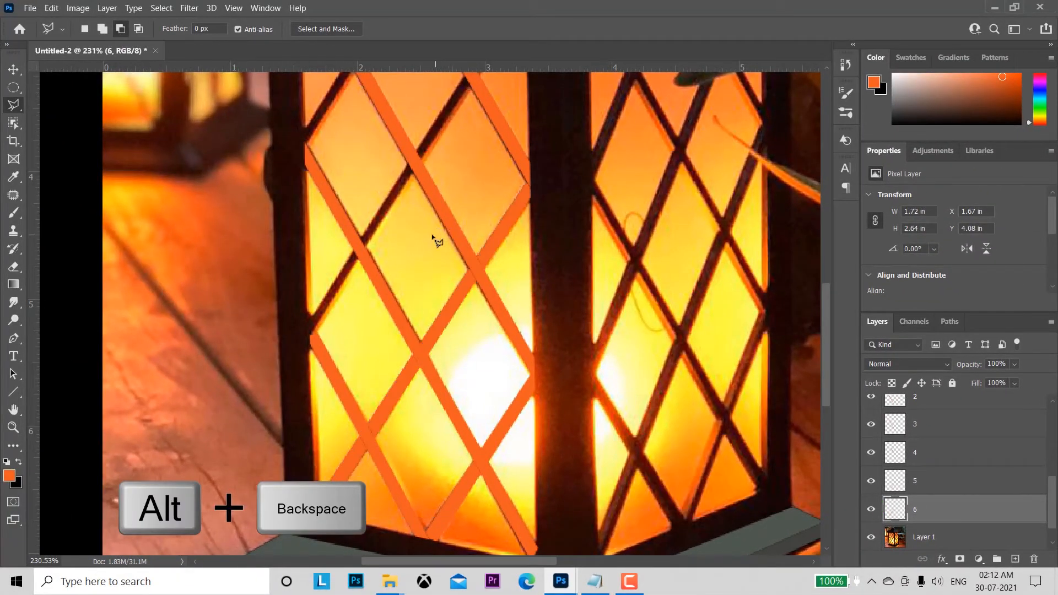
# Step: On Layer 1, select the bar rising from the left panel's outer edge to its upper-right corner, about 1.75 by 2.81 in, with the Polygonal Lasso
pyautogui.moveTo(424, 204); pyautogui.dragTo(439, 368)
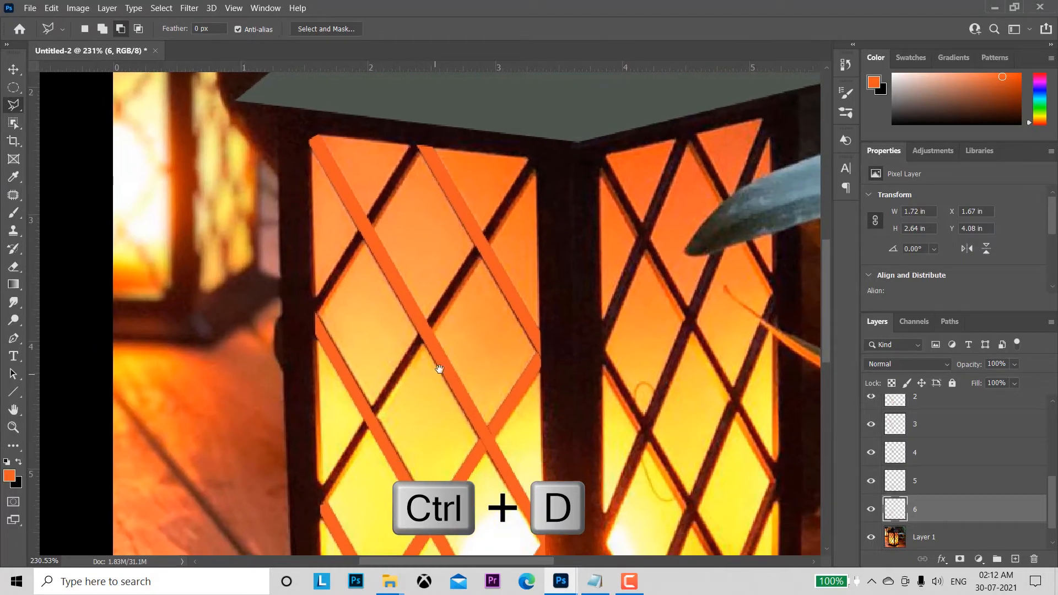
pyautogui.click(941, 538)
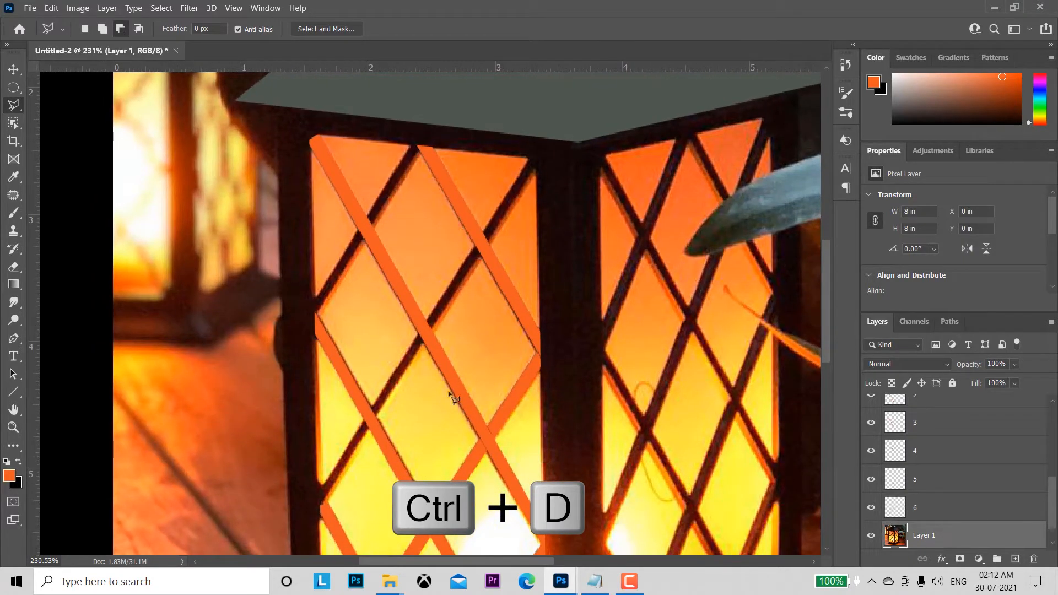
pyautogui.click(320, 514)
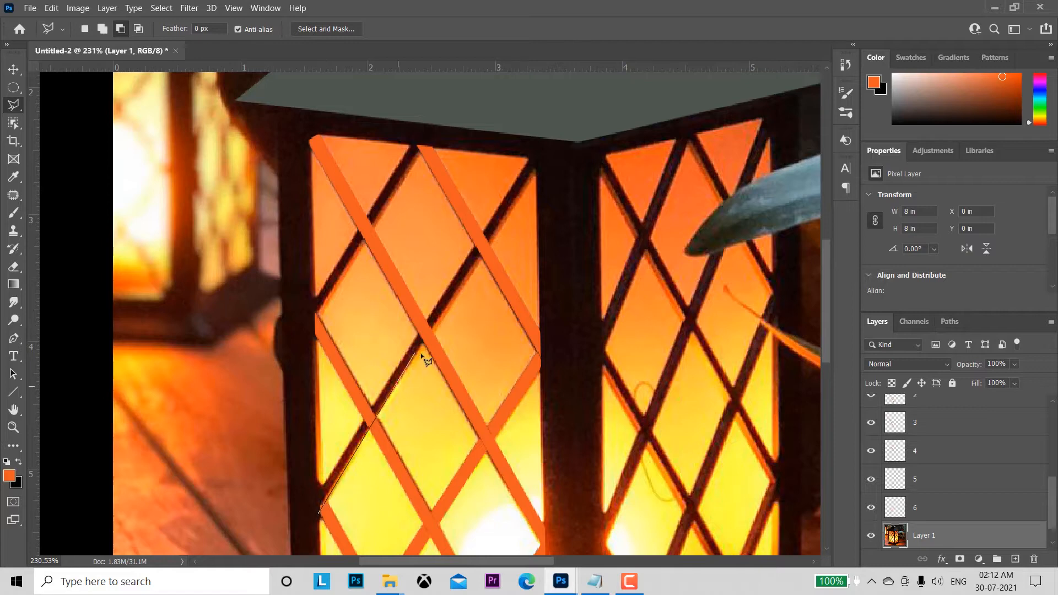
pyautogui.click(538, 167)
pyautogui.click(529, 159)
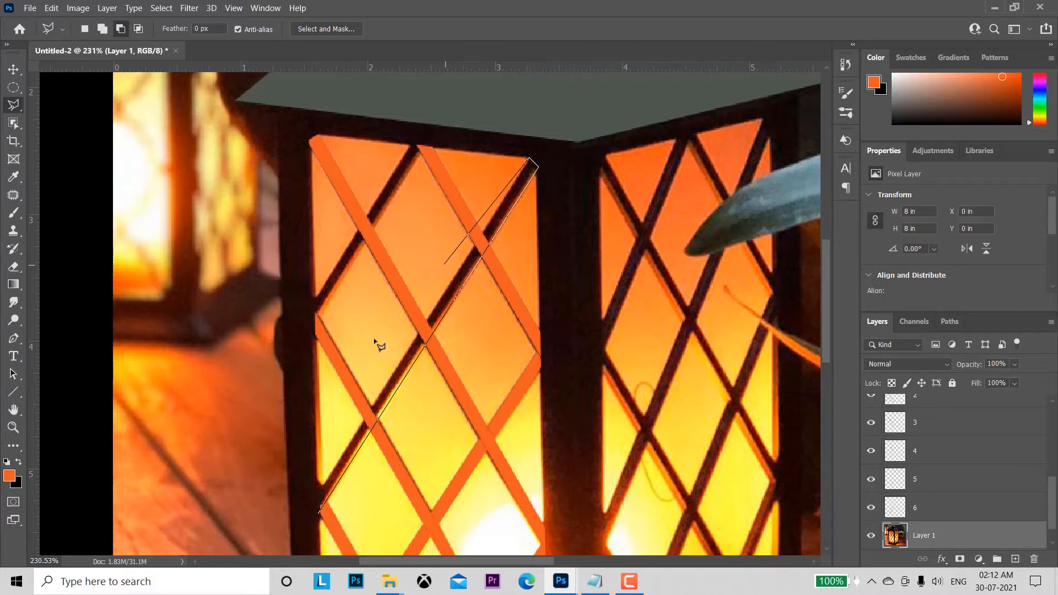
pyautogui.click(312, 497)
pyautogui.click(320, 514)
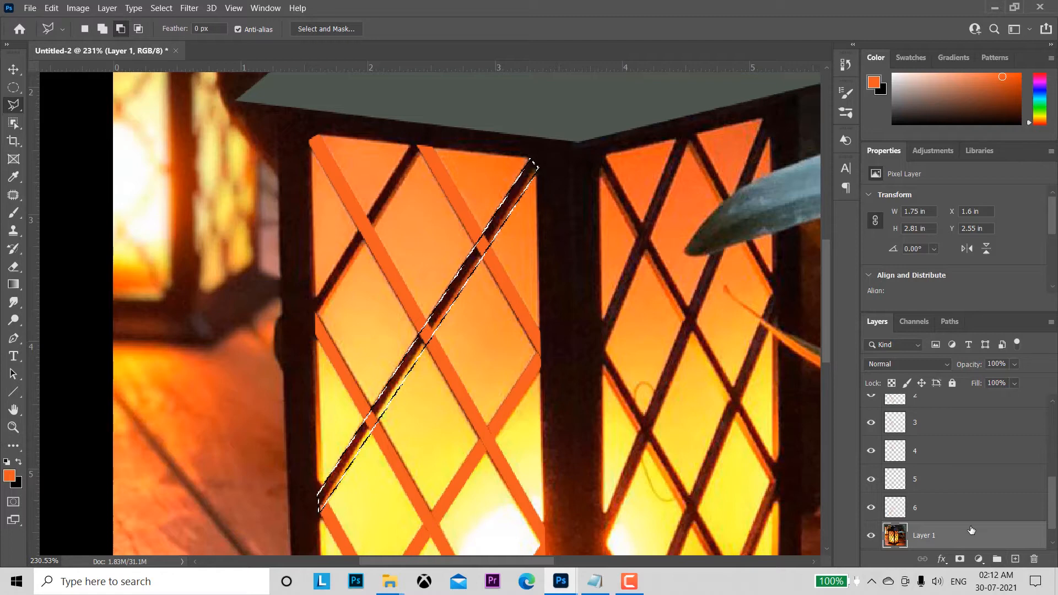
# Step: Copy the selected rising bar onto its own layer and name that layer "7"
pyautogui.hotkey('ctrl', 'j')
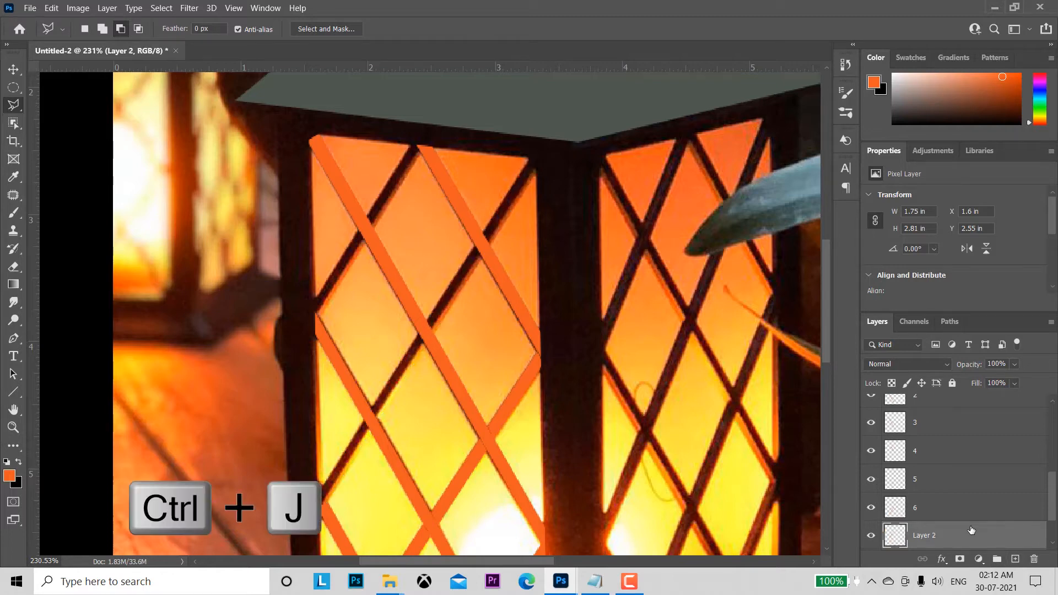
pyautogui.doubleClick(924, 535)
pyautogui.write('7')
pyautogui.press('Return')
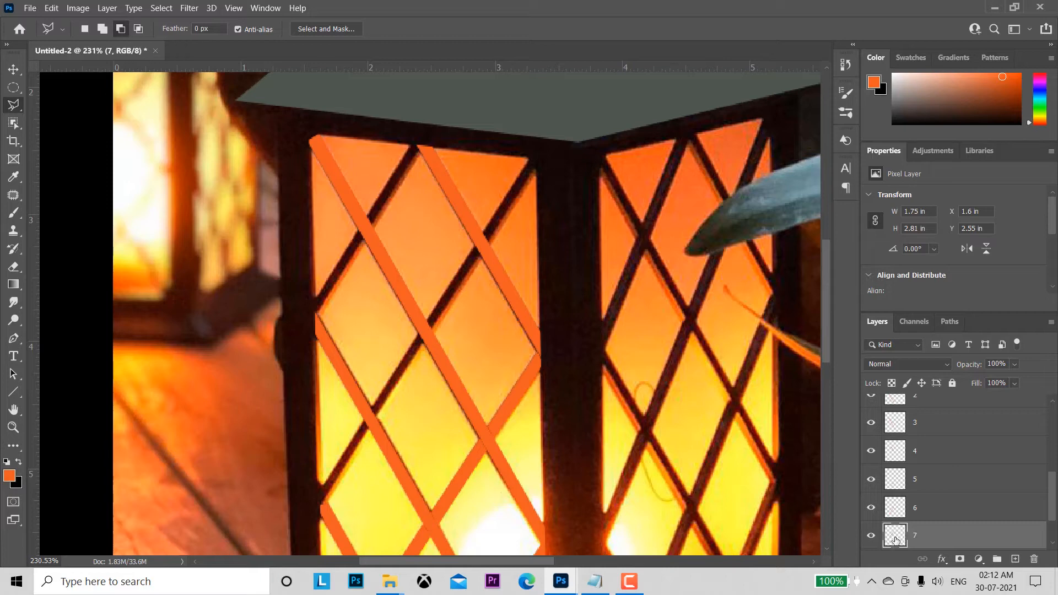
# Step: Load the outline of the bar on layer 7 as a selection, fill it with the orange foreground colour, and deselect
pyautogui.keyDown('ctrl'); pyautogui.click(897, 539); pyautogui.keyUp('ctrl')
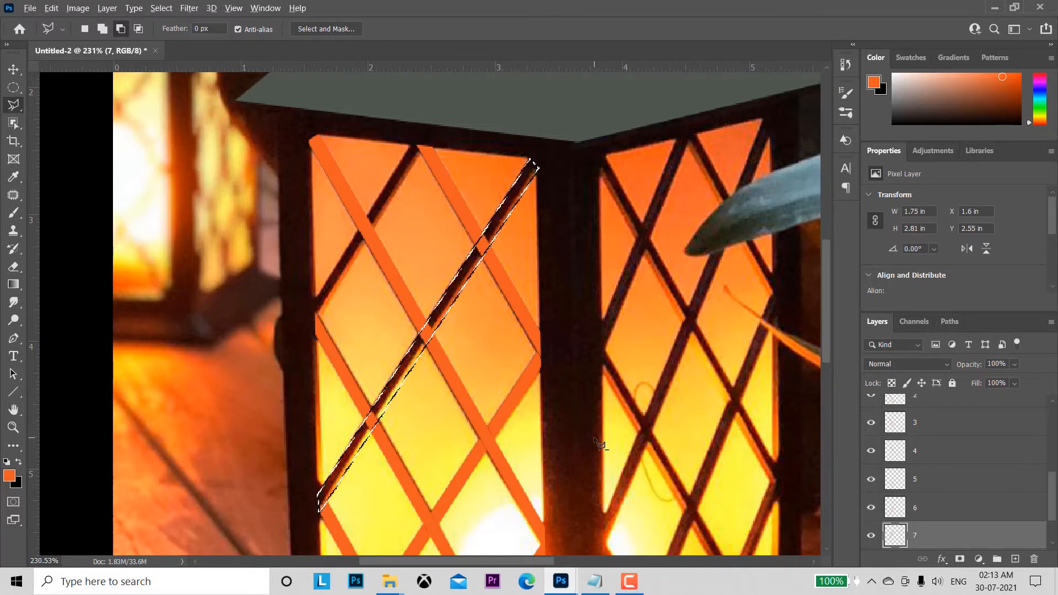
pyautogui.hotkey('alt', 'BackSpace')
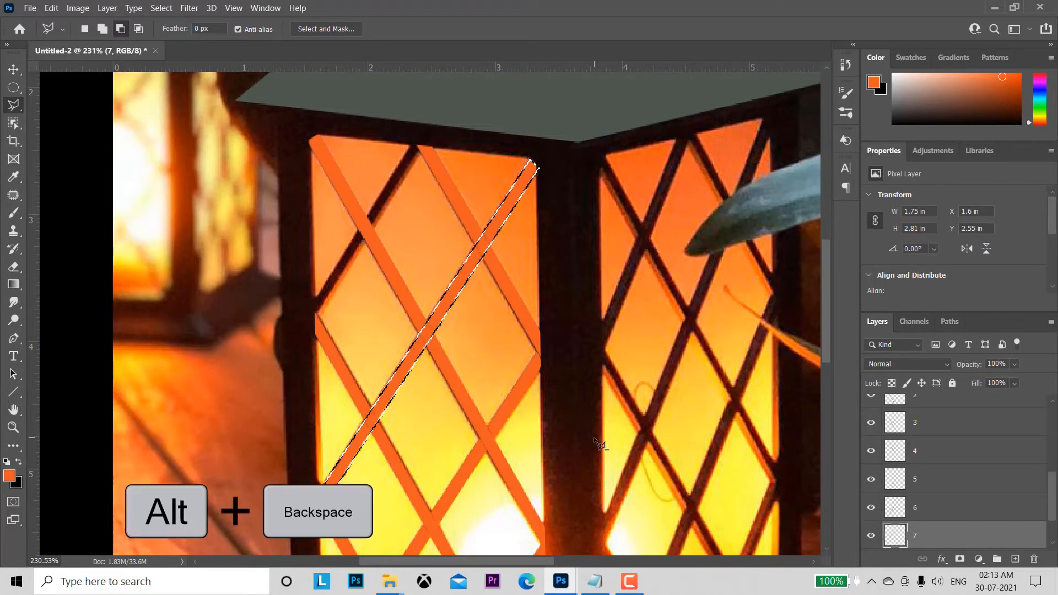
pyautogui.hotkey('ctrl', 'd')
# Step: On Layer 1, select the short rising bar in the left panel's upper-left corner, about 0.9 by 1.4 in, with the Polygonal Lasso
pyautogui.scroll(-2, 952, 511)
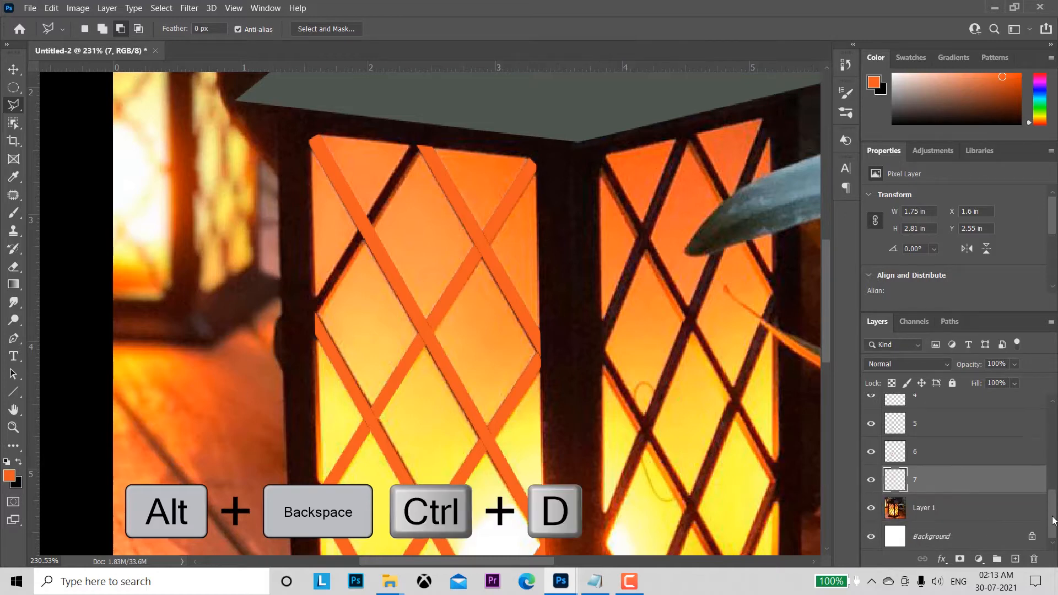
pyautogui.click(952, 511)
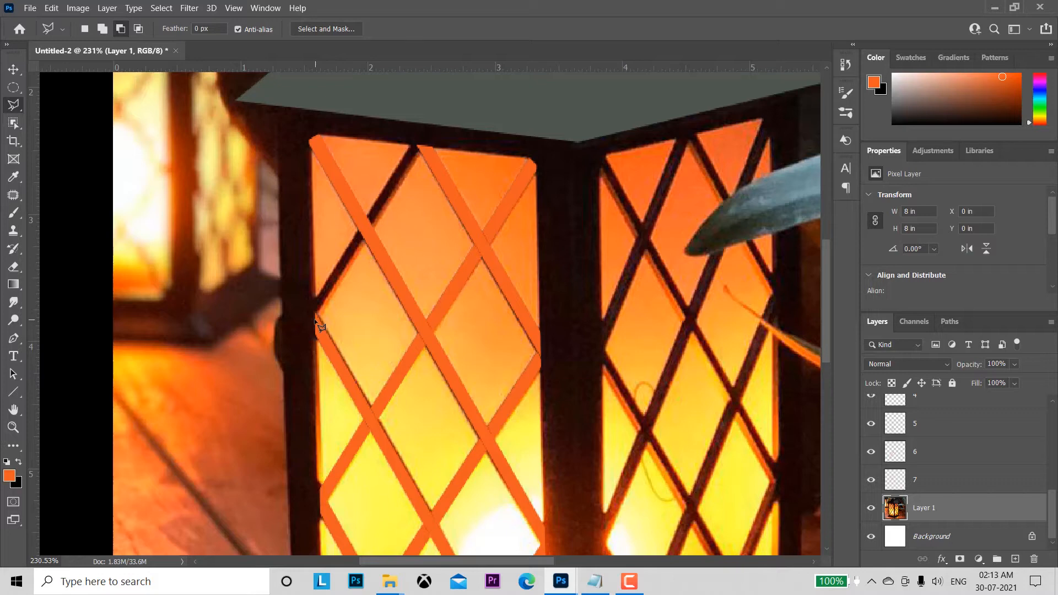
pyautogui.click(316, 320)
pyautogui.click(364, 241)
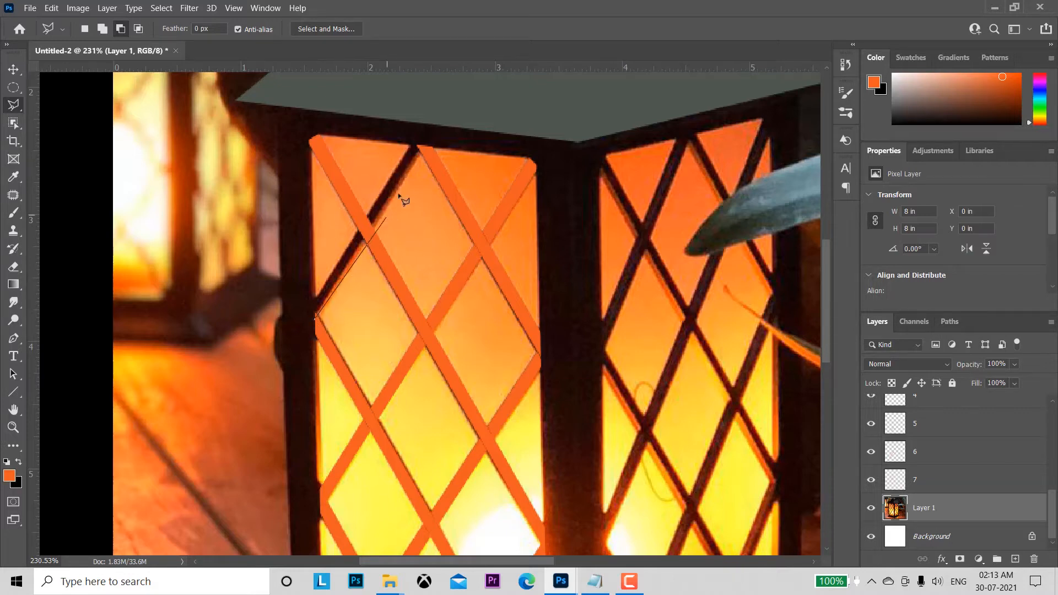
pyautogui.click(425, 147)
pyautogui.click(411, 145)
pyautogui.click(314, 301)
pyautogui.doubleClick(316, 318)
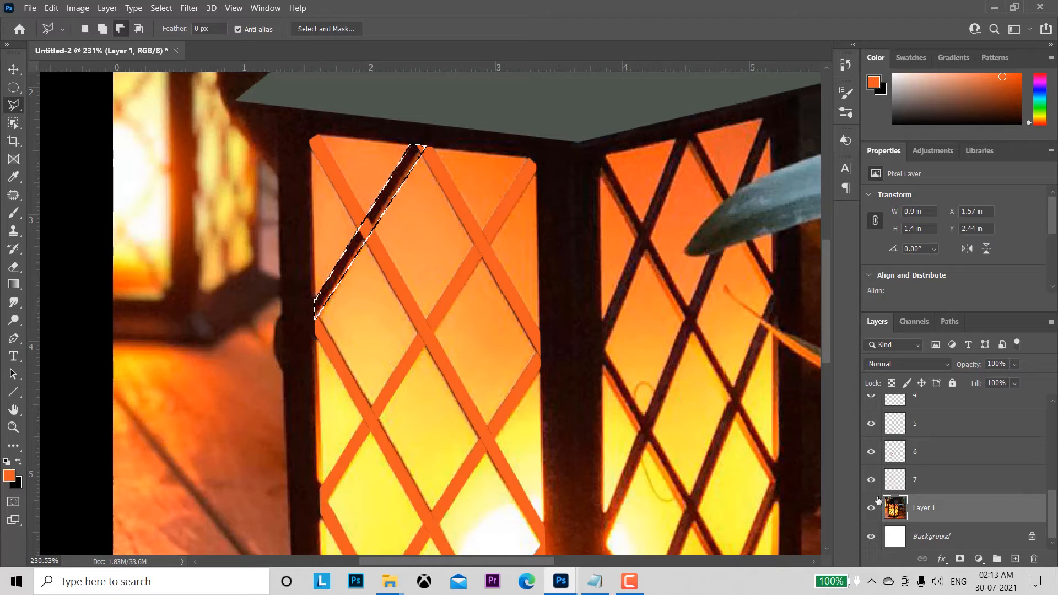
# Step: Copy the selected short upper-left bar onto its own layer and name that layer "8"
pyautogui.hotkey('ctrl', 'j')
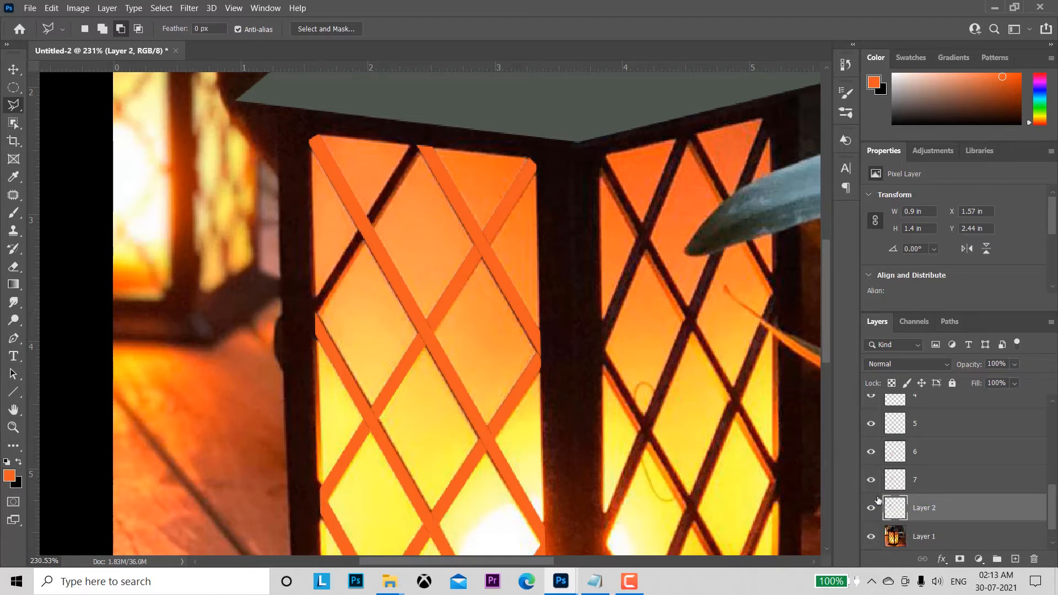
pyautogui.doubleClick(924, 508)
pyautogui.write('8')
pyautogui.press('Return')
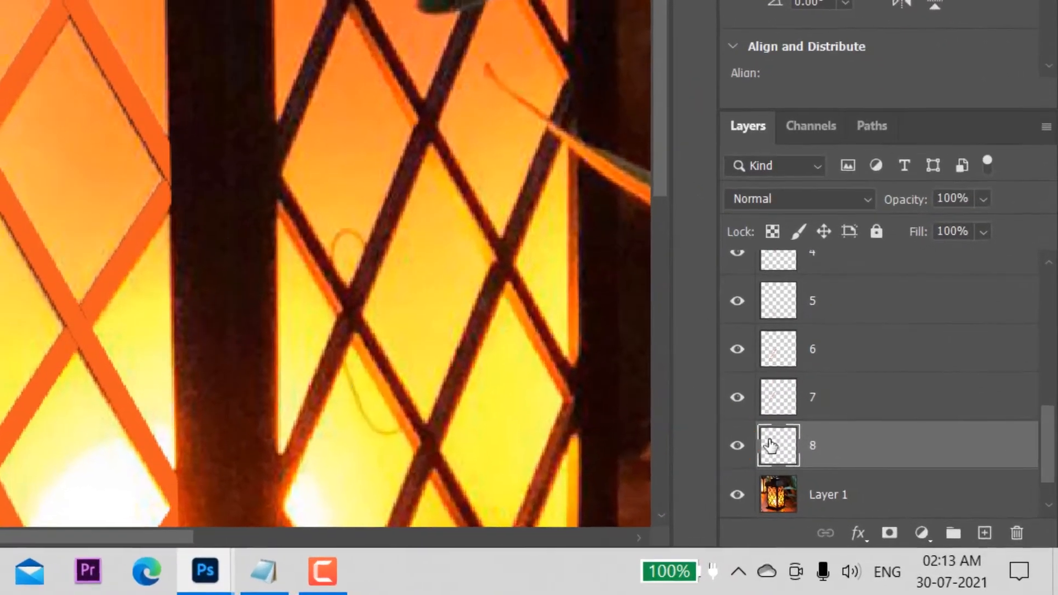
# Step: Load the outline of the bar on layer 8 as a selection, fill it with the orange foreground colour, and deselect
pyautogui.keyDown('ctrl'); pyautogui.click(771, 446); pyautogui.keyUp('ctrl')
pyautogui.hotkey('alt', 'BackSpace')
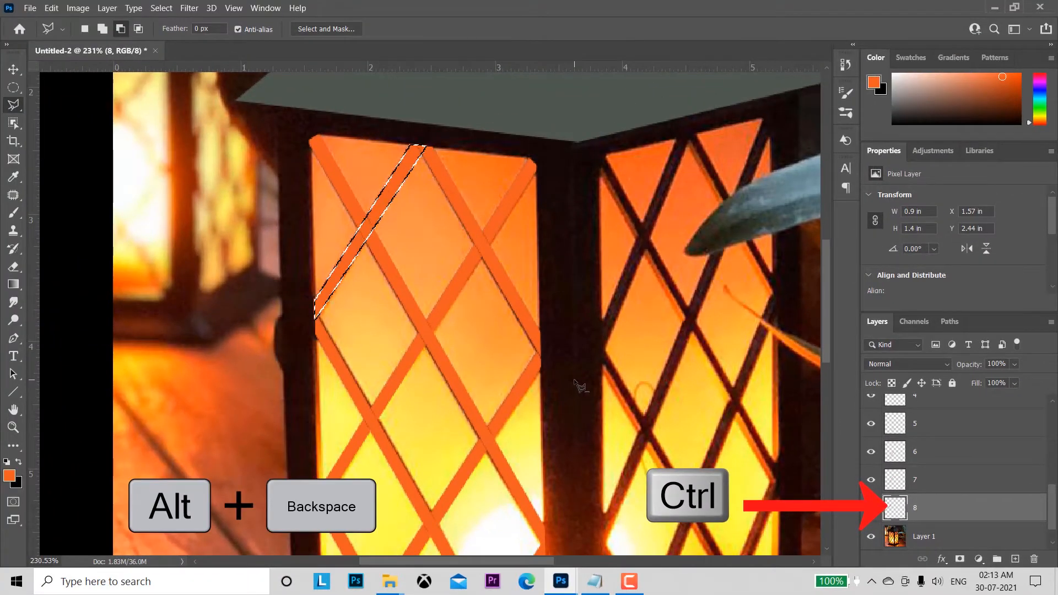
pyautogui.hotkey('ctrl', 'd')
pyautogui.press('z')
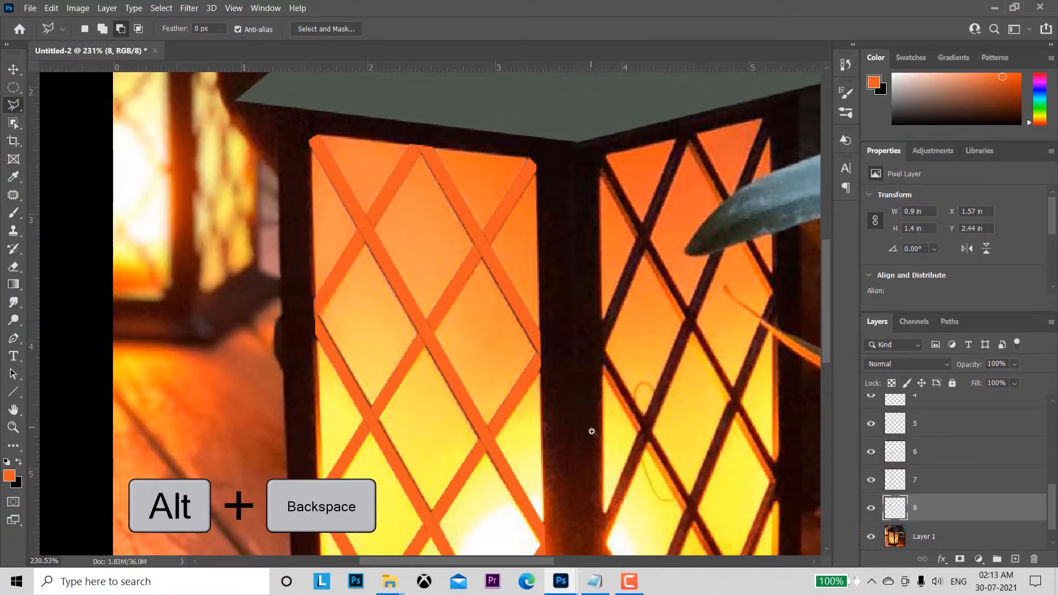
pyautogui.moveTo(591, 430); pyautogui.dragTo(551, 343)
pyautogui.press('l')
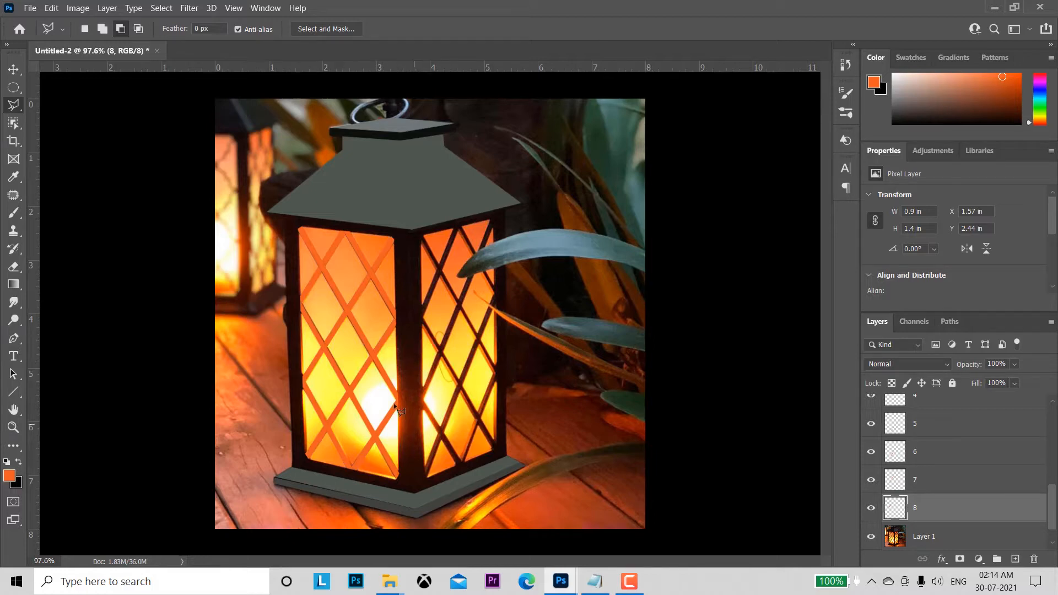
# Step: Switch to the Move tool and make the layer 1 bar in the left panel's lower corner the active layer
pyautogui.moveTo(1052, 514); pyautogui.dragTo(1054, 462)
pyautogui.click(934, 458)
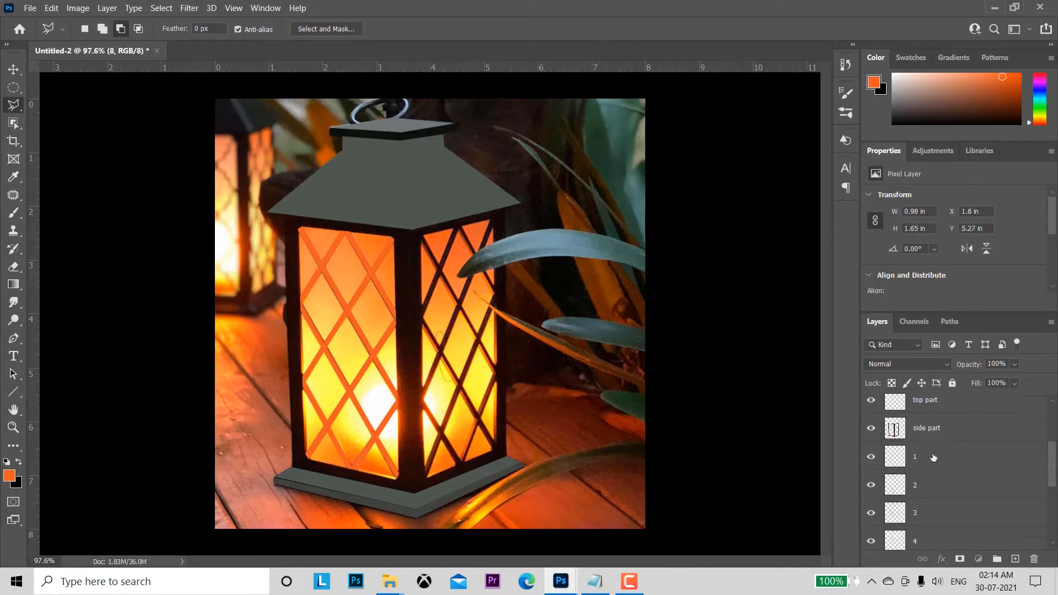
pyautogui.click(13, 70)
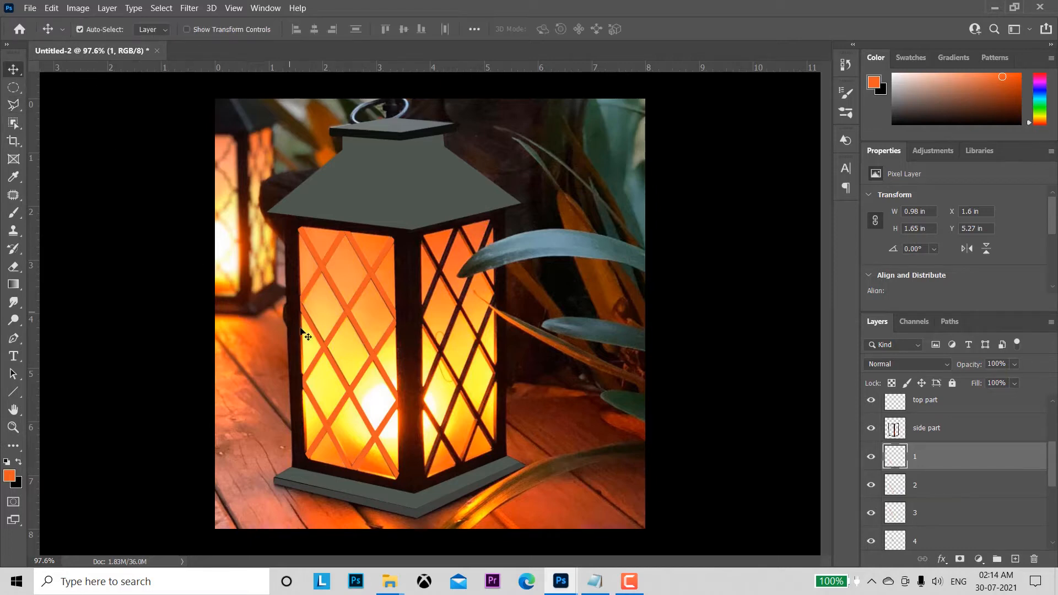
pyautogui.click(367, 456)
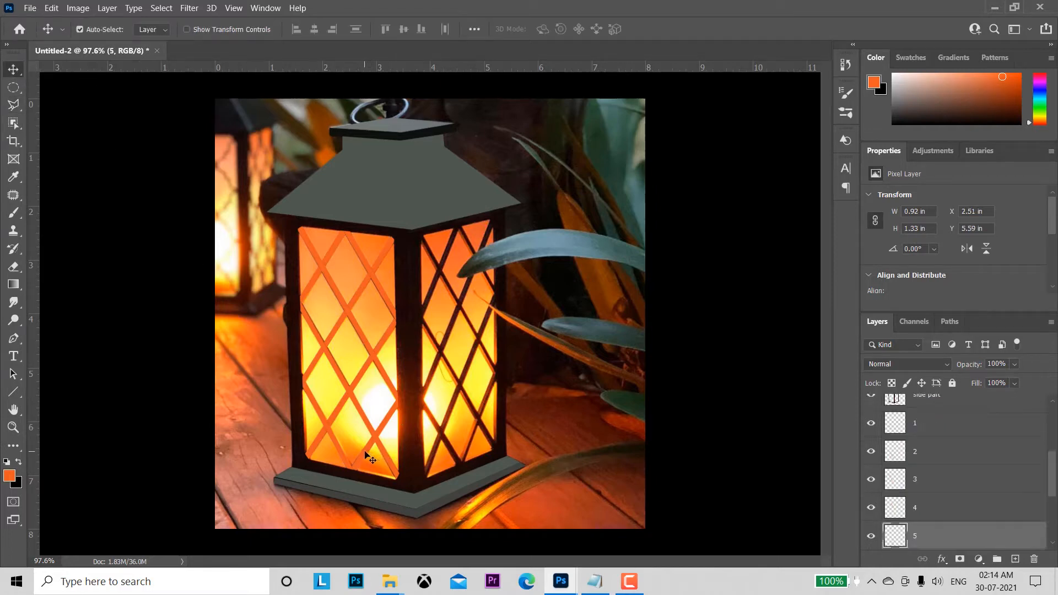
pyautogui.click(942, 422)
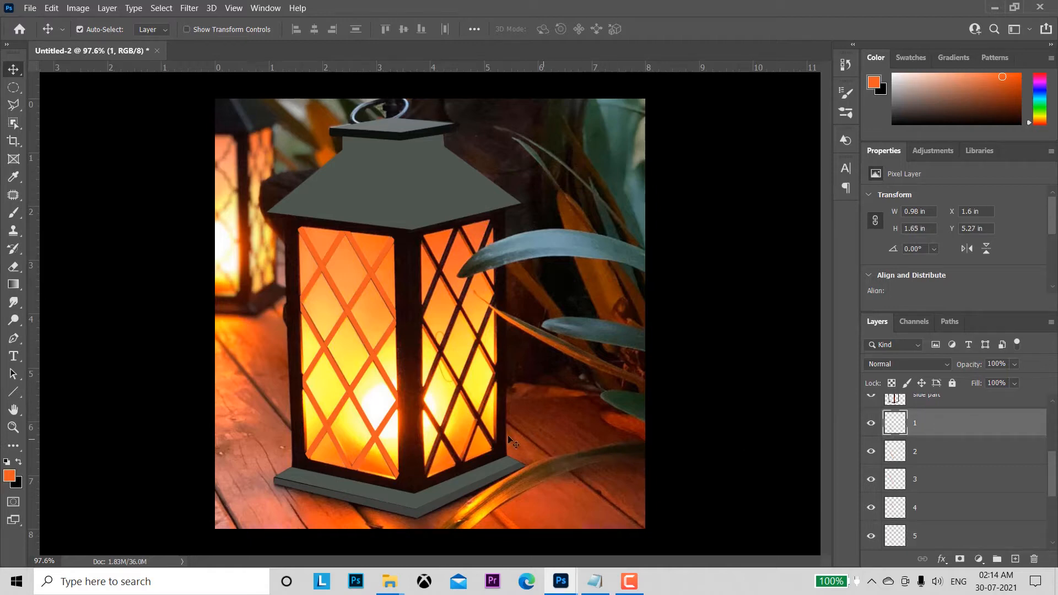
pyautogui.press('z')
pyautogui.moveTo(374, 434); pyautogui.dragTo(419, 444)
pyautogui.press('v')
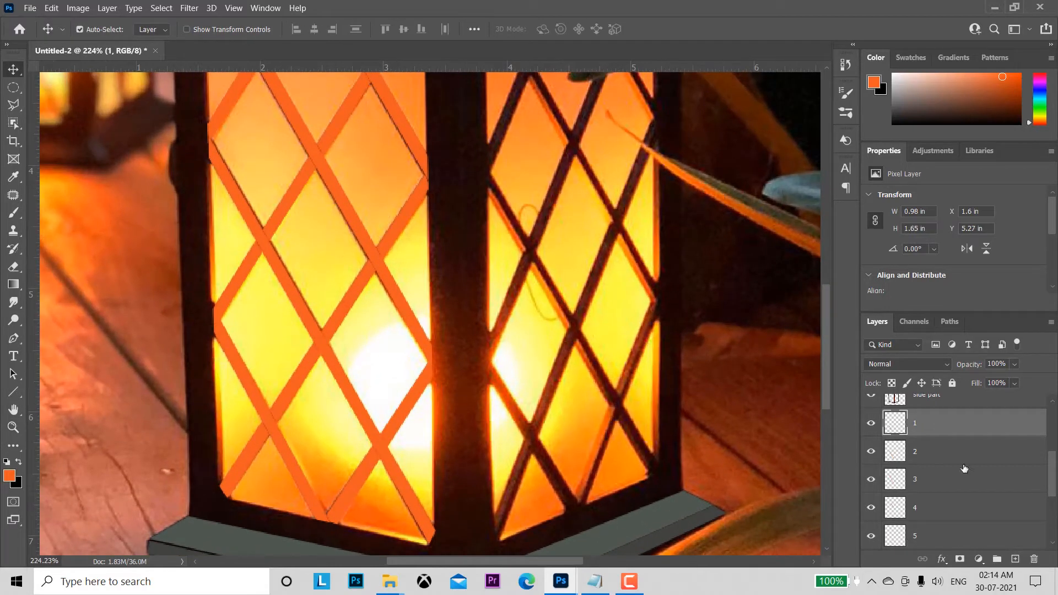
# Step: Check which lattice bars layers 1 and 2 hold by loading their outlines as selections, and deselect
pyautogui.click(945, 450)
pyautogui.click(395, 423)
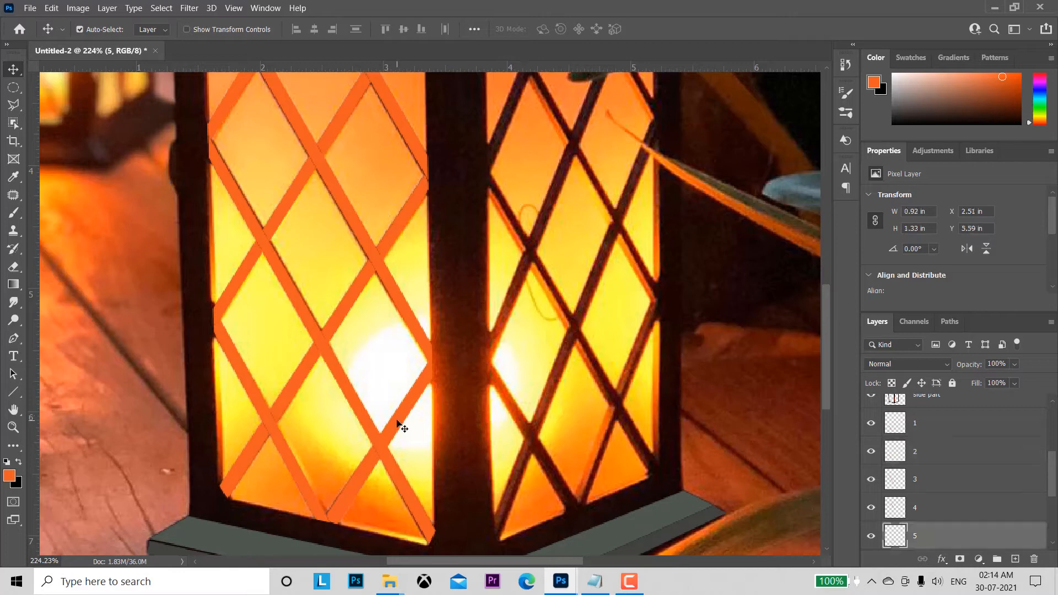
pyautogui.click(898, 425)
pyautogui.keyDown('ctrl'); pyautogui.click(898, 426); pyautogui.keyUp('ctrl')
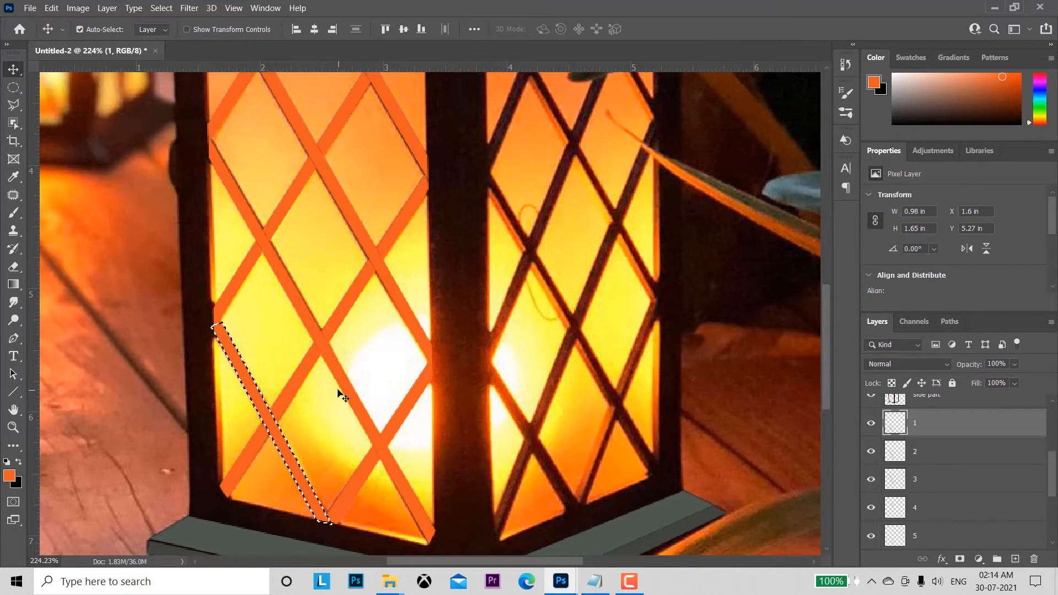
pyautogui.keyDown('ctrl'); pyautogui.click(898, 454); pyautogui.keyUp('ctrl')
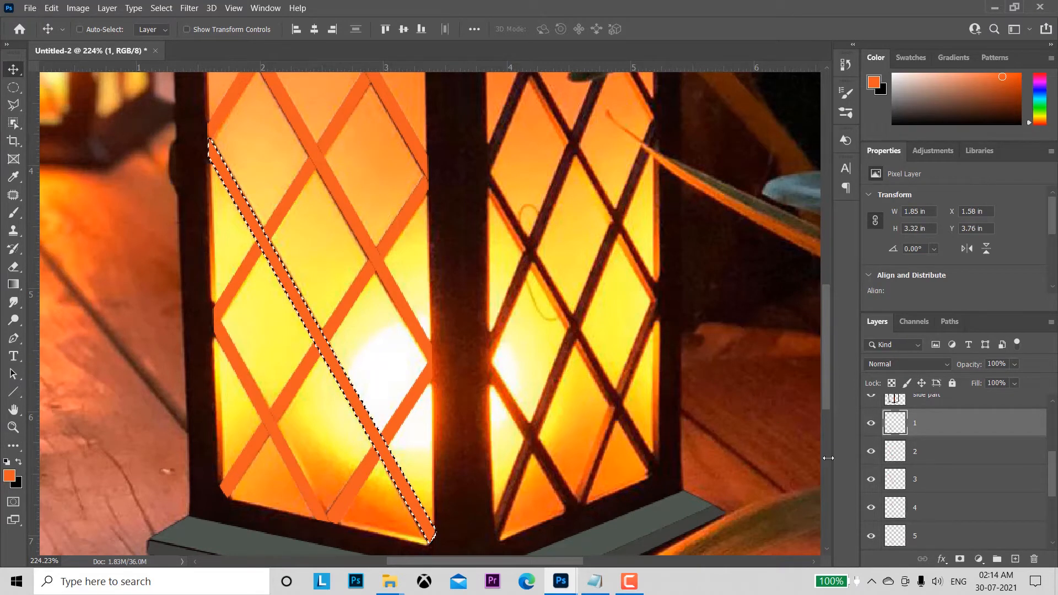
pyautogui.keyDown('ctrl'); pyautogui.click(894, 424); pyautogui.keyUp('ctrl')
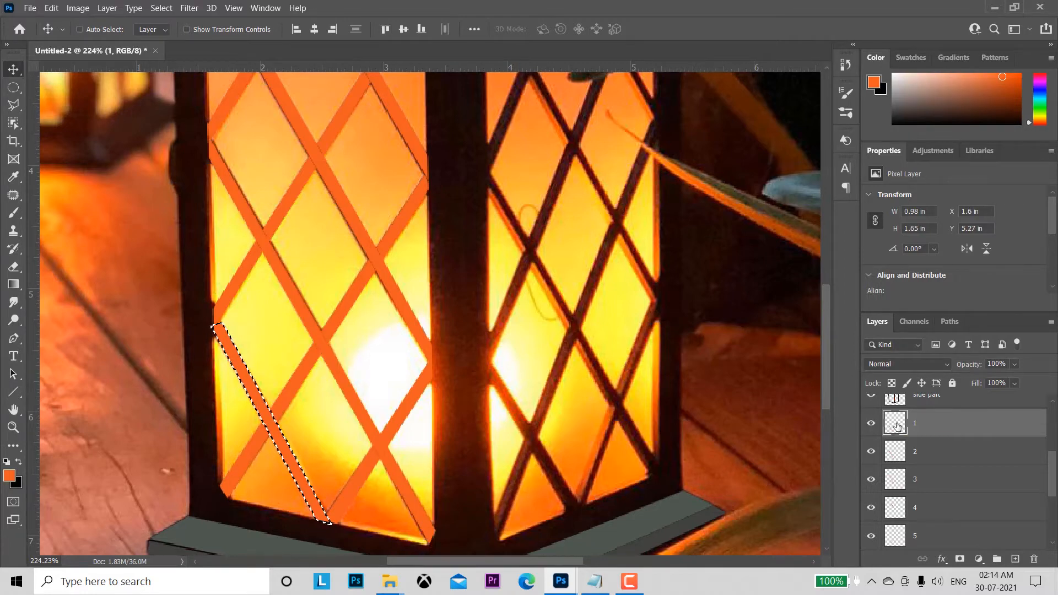
pyautogui.hotkey('ctrl', 'd')
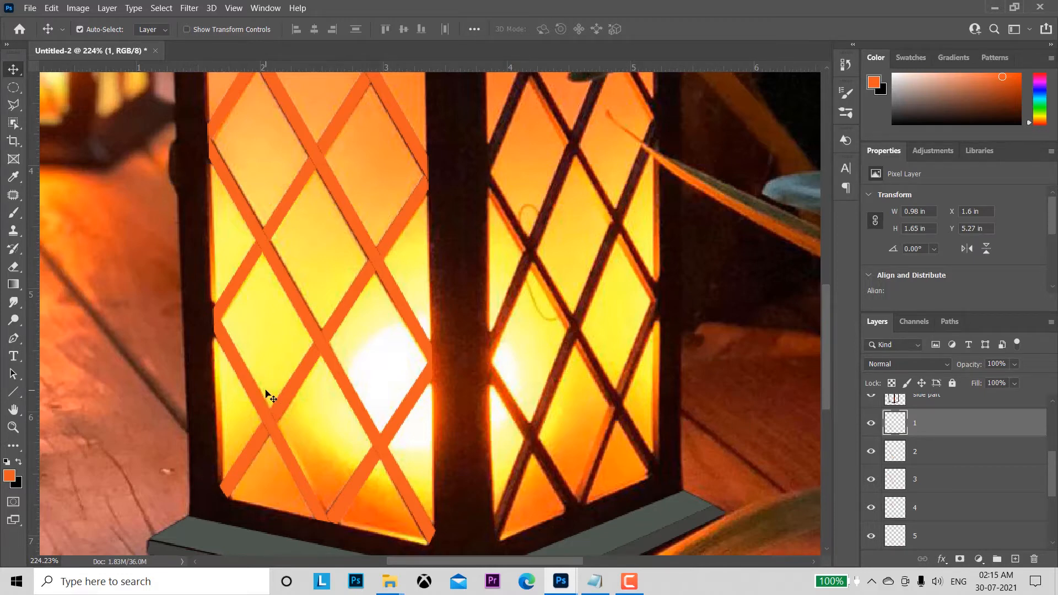
# Step: Duplicate the short bar on layer 1 and flip the copy horizontally with Free Transform
pyautogui.press('ctrl')
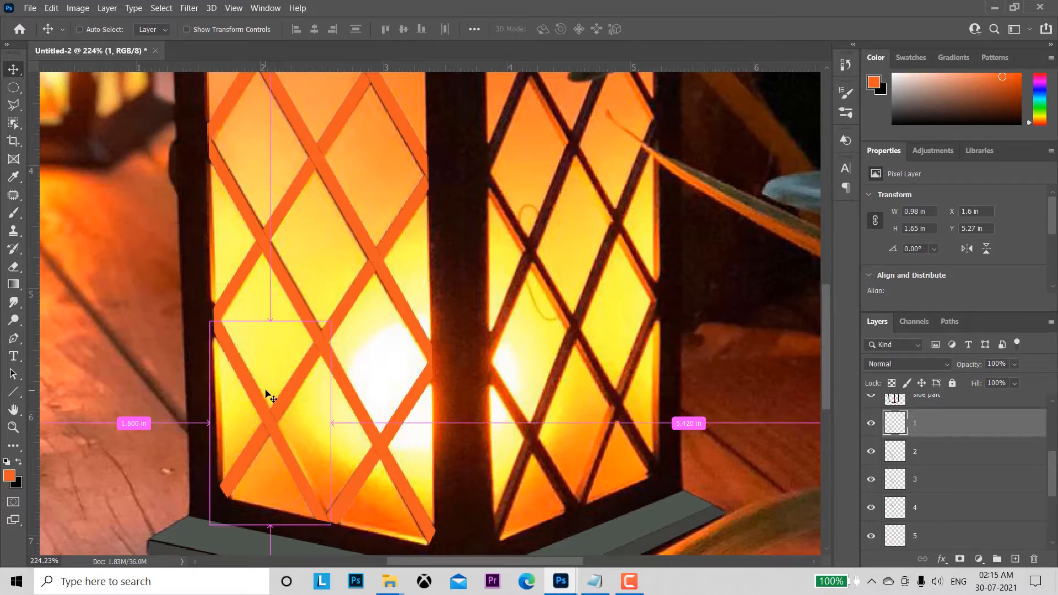
pyautogui.hotkey('ctrl', 'j')
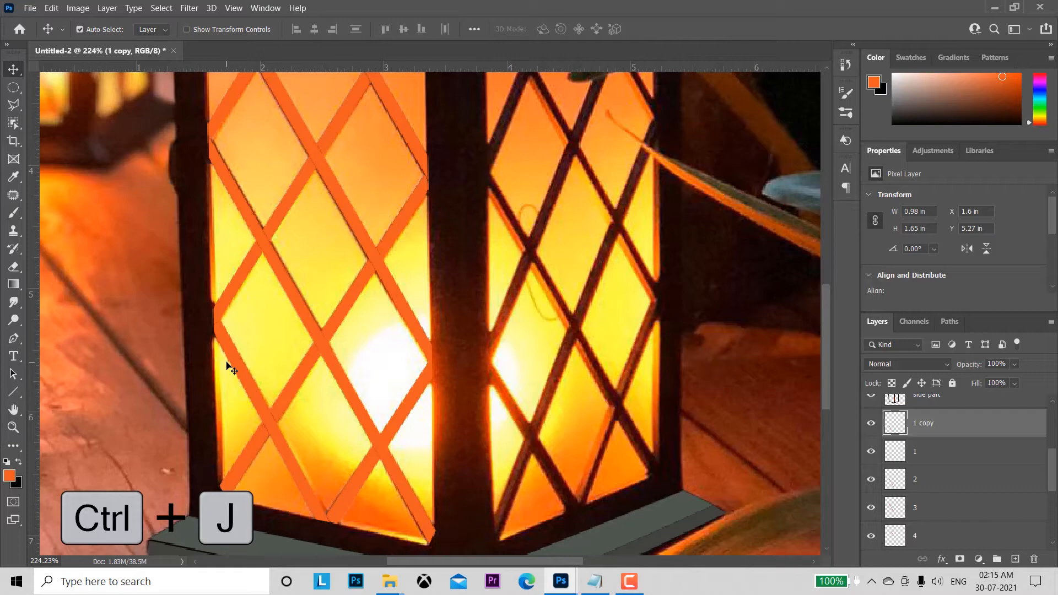
pyautogui.hotkey('ctrl', 't')
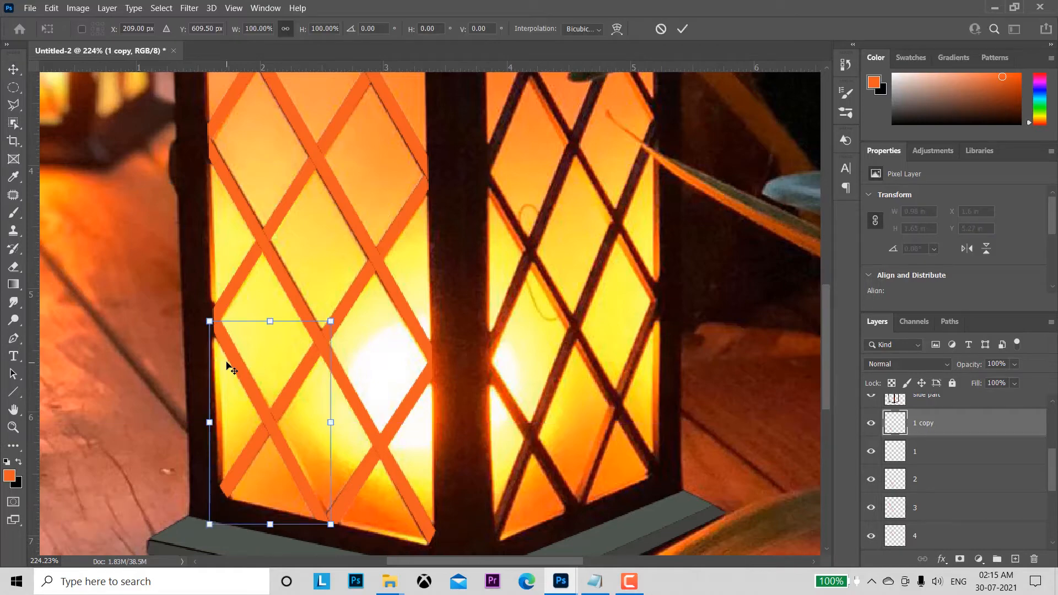
pyautogui.rightClick(275, 461)
pyautogui.click(326, 434)
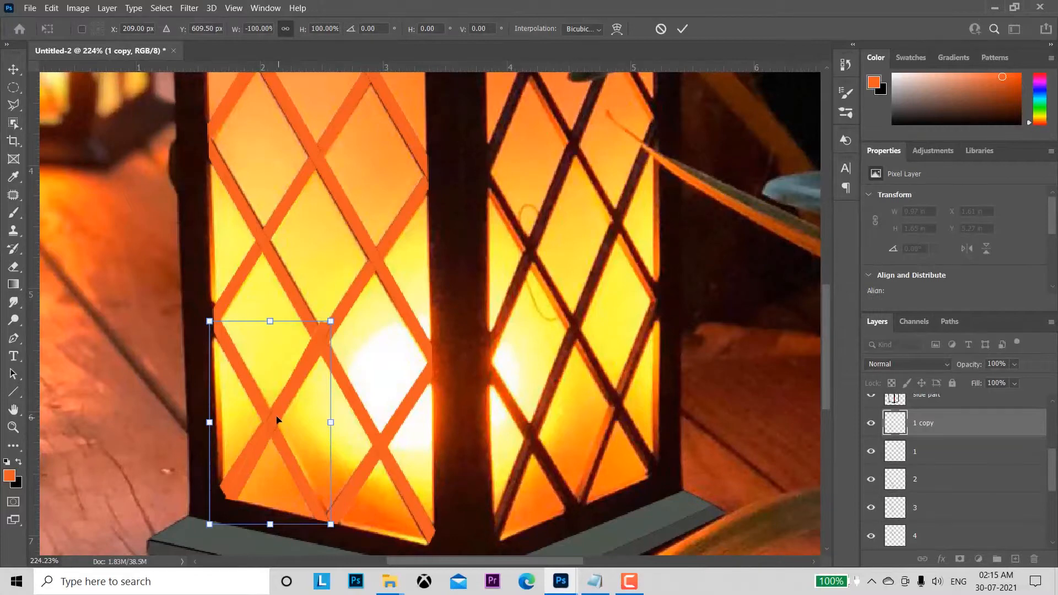
# Step: Fit the flipped copy of bar 1 over the short rising bar in the right panel's lower-right corner, rotated about 8° counterclockwise
pyautogui.moveTo(277, 420); pyautogui.dragTo(610, 386)
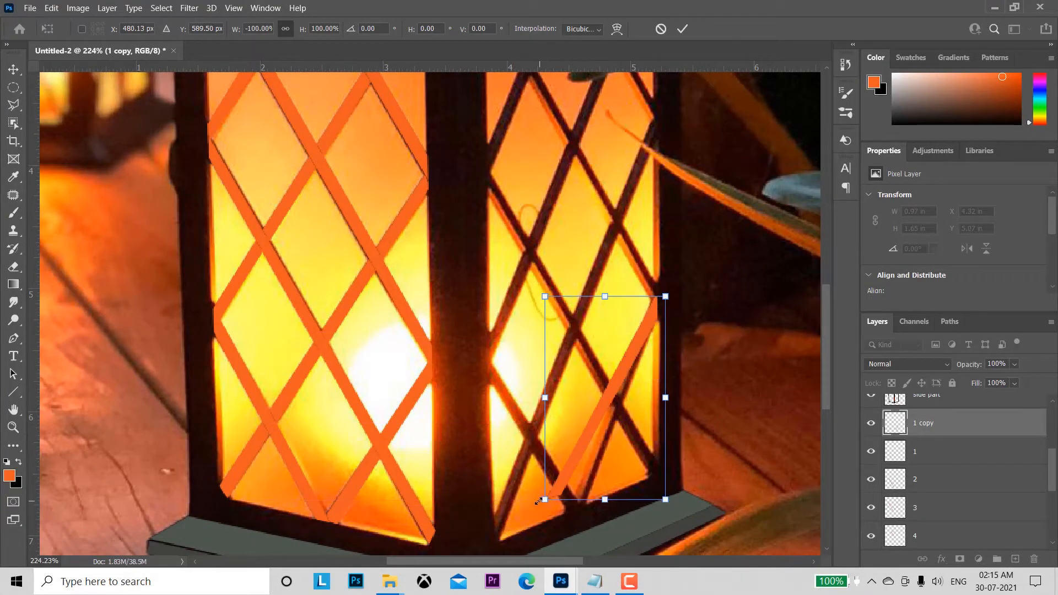
pyautogui.moveTo(534, 504); pyautogui.dragTo(546, 517)
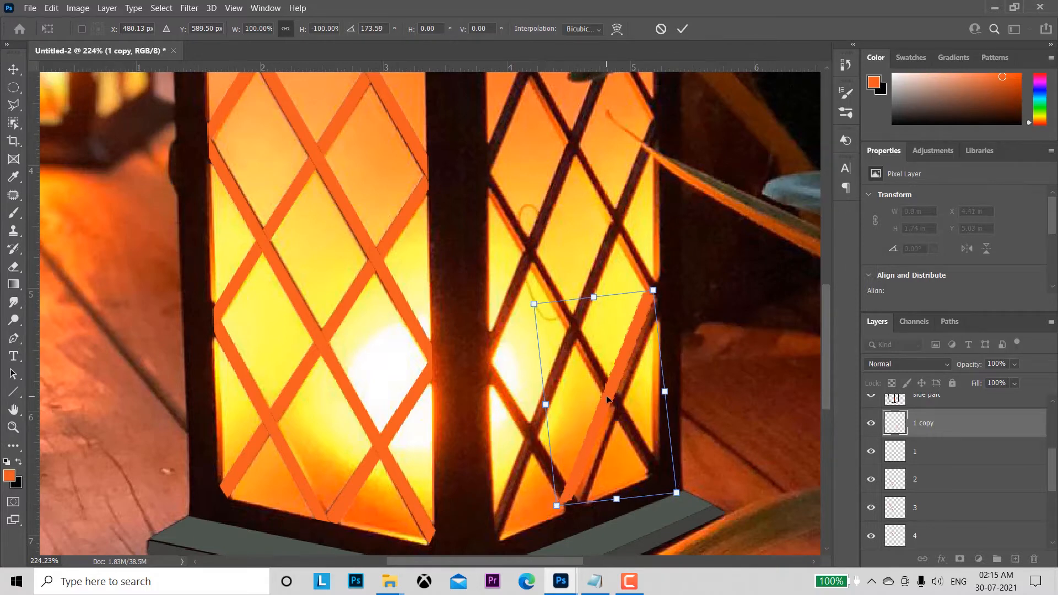
pyautogui.moveTo(607, 398); pyautogui.dragTo(615, 405)
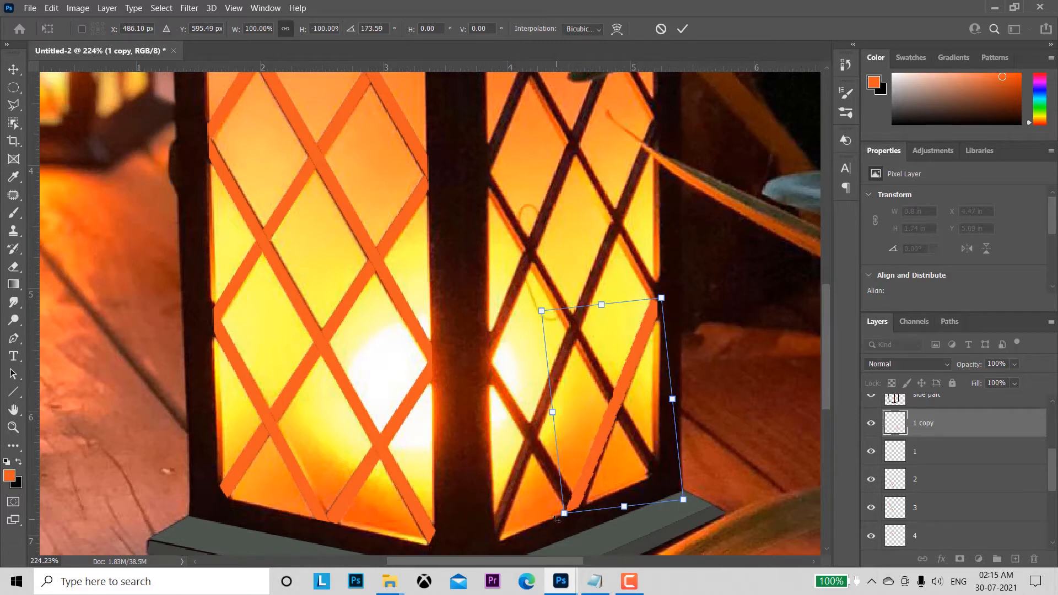
pyautogui.moveTo(557, 518); pyautogui.dragTo(561, 520)
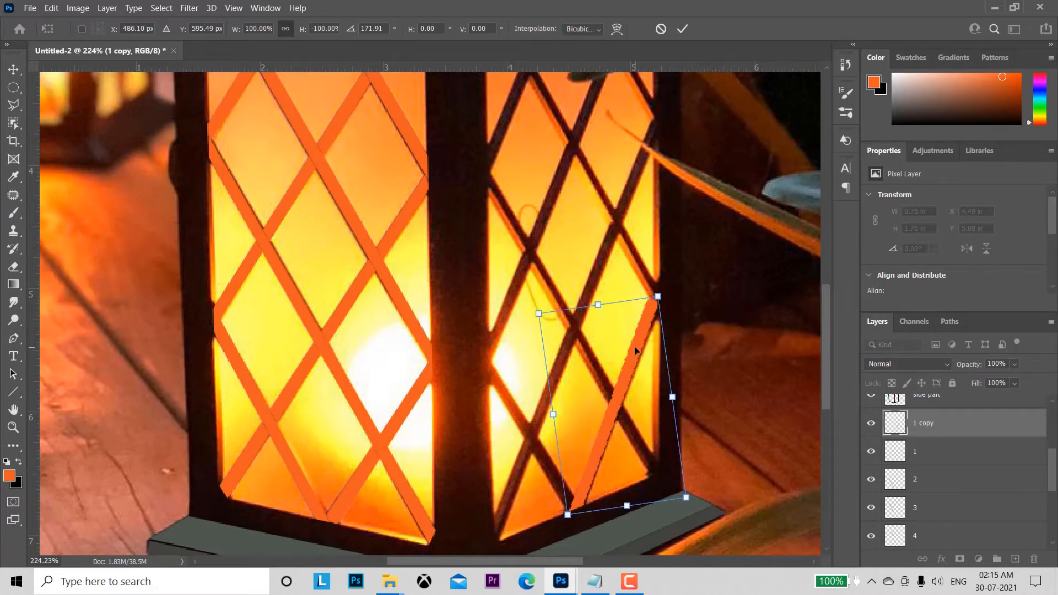
pyautogui.click(682, 29)
pyautogui.press('Right')
pyautogui.press('Right')
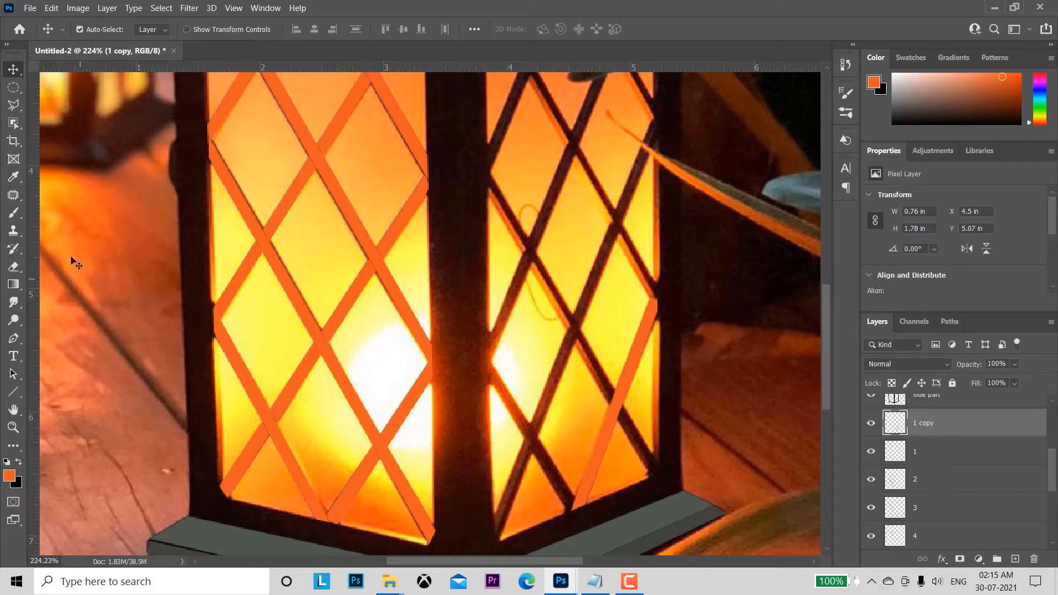
# Step: Duplicate the long bar on layer 2 and flip the copy horizontally with Free Transform
pyautogui.click(312, 322)
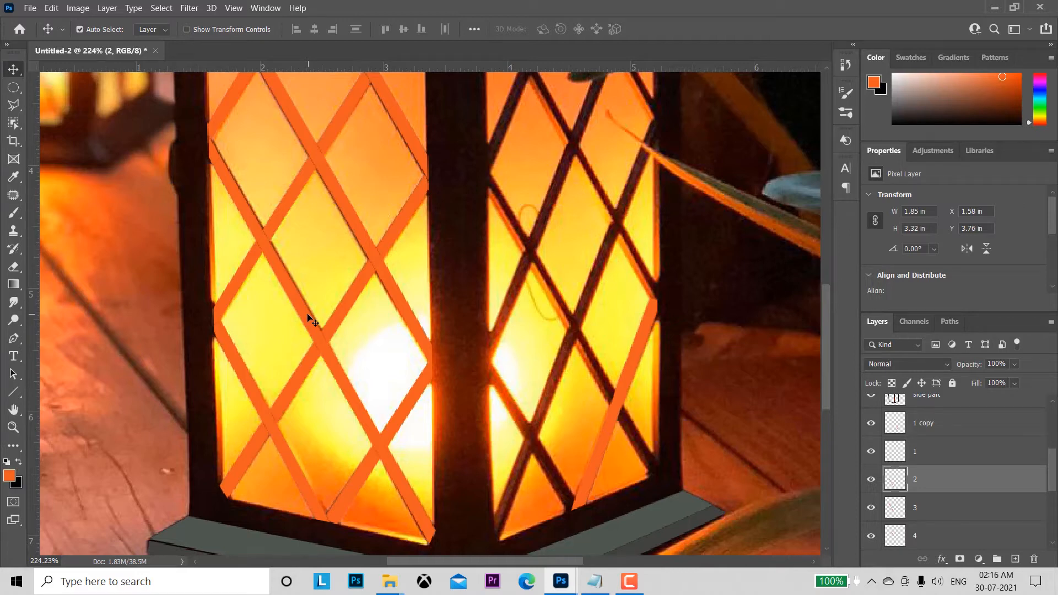
pyautogui.hotkey('ctrl', 'j')
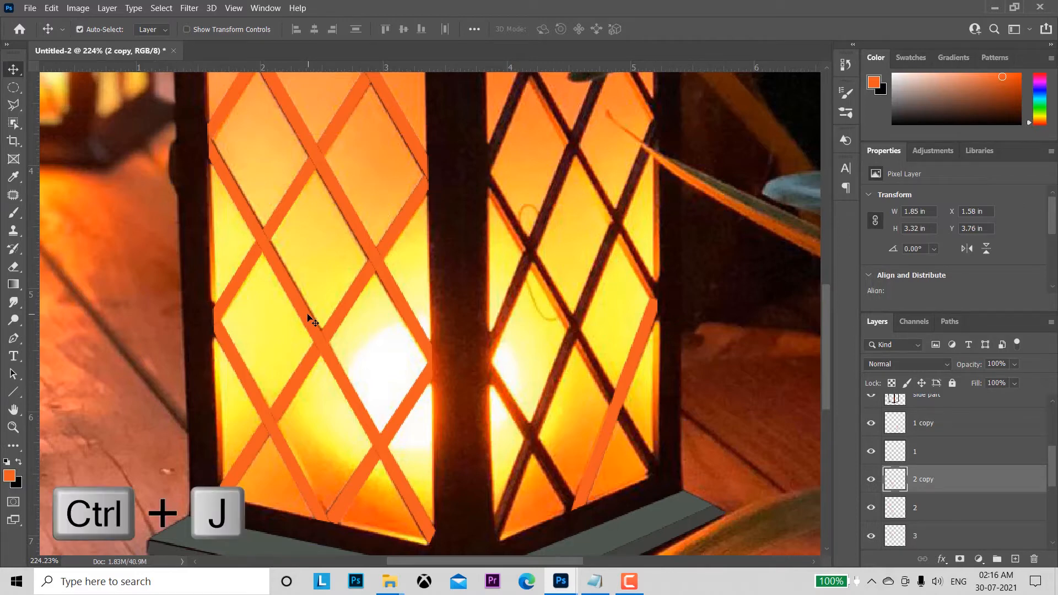
pyautogui.hotkey('ctrl', 't')
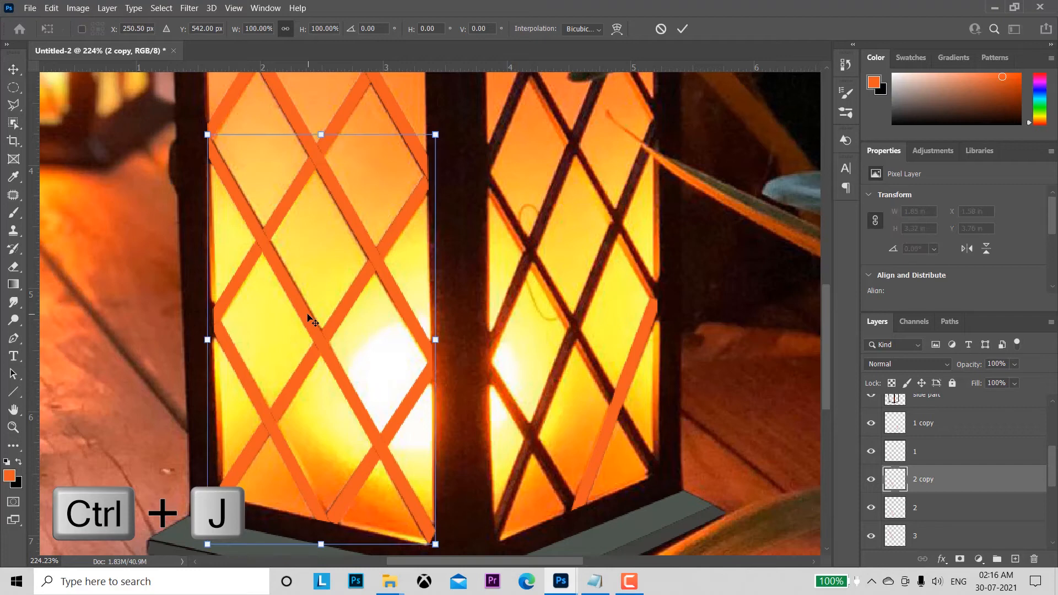
pyautogui.rightClick(316, 279)
pyautogui.click(358, 507)
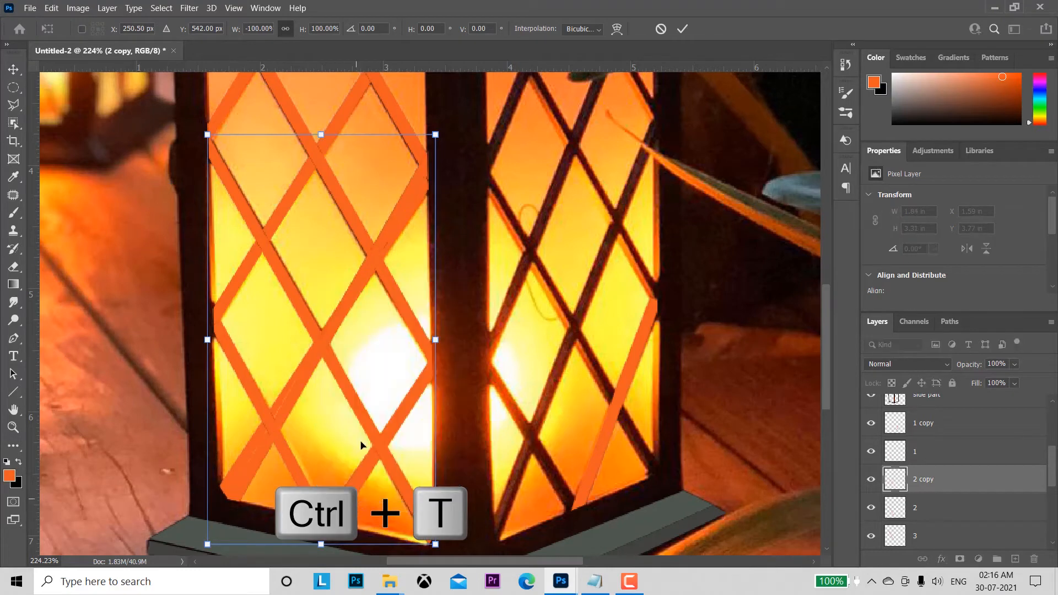
# Step: Fit the flipped copy of bar 2 over the long bar rising from the right panel's lower-left corner, rotated about 8° counterclockwise
pyautogui.moveTo(314, 371); pyautogui.dragTo(540, 349)
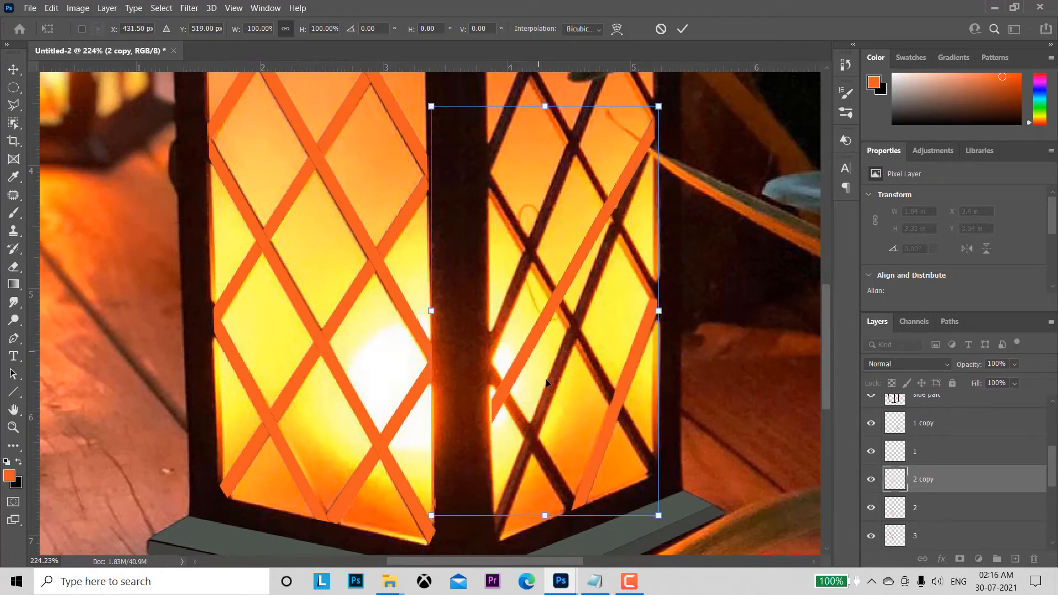
pyautogui.moveTo(418, 512); pyautogui.dragTo(424, 542)
pyautogui.moveTo(551, 303); pyautogui.dragTo(603, 293)
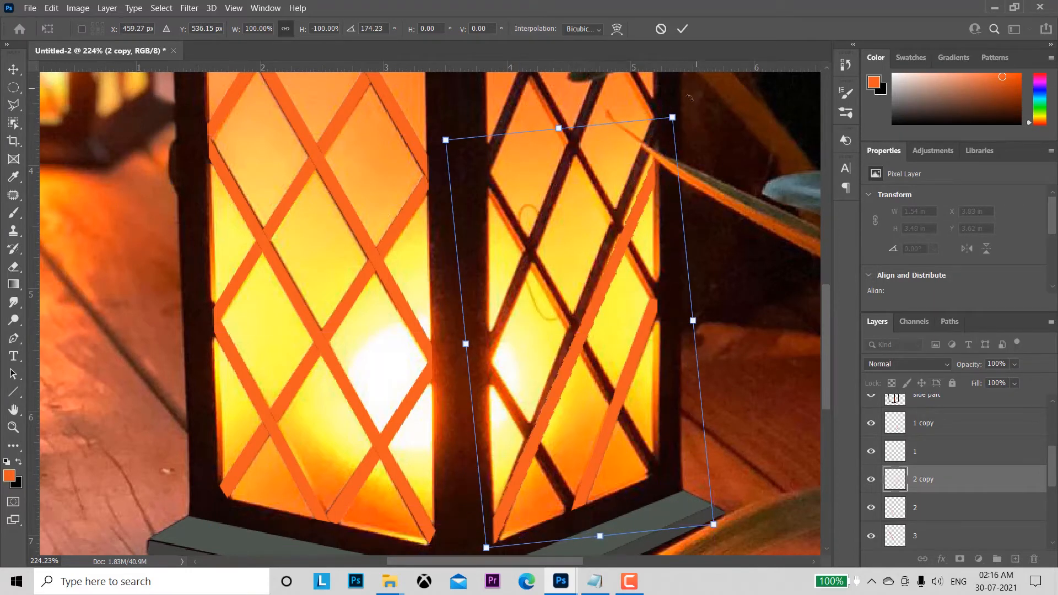
pyautogui.moveTo(687, 112); pyautogui.dragTo(679, 109)
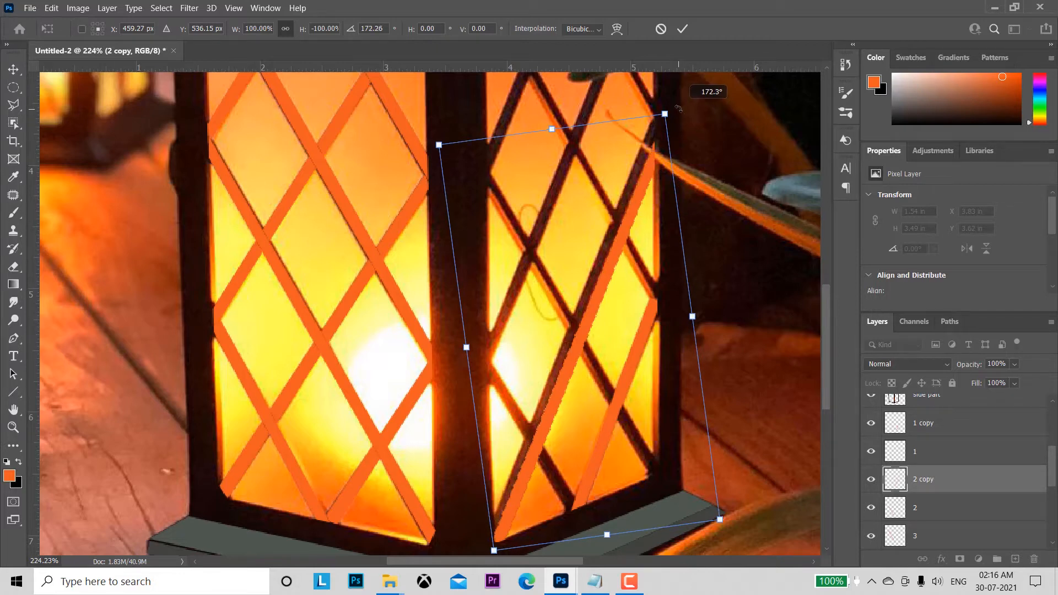
pyautogui.click(683, 29)
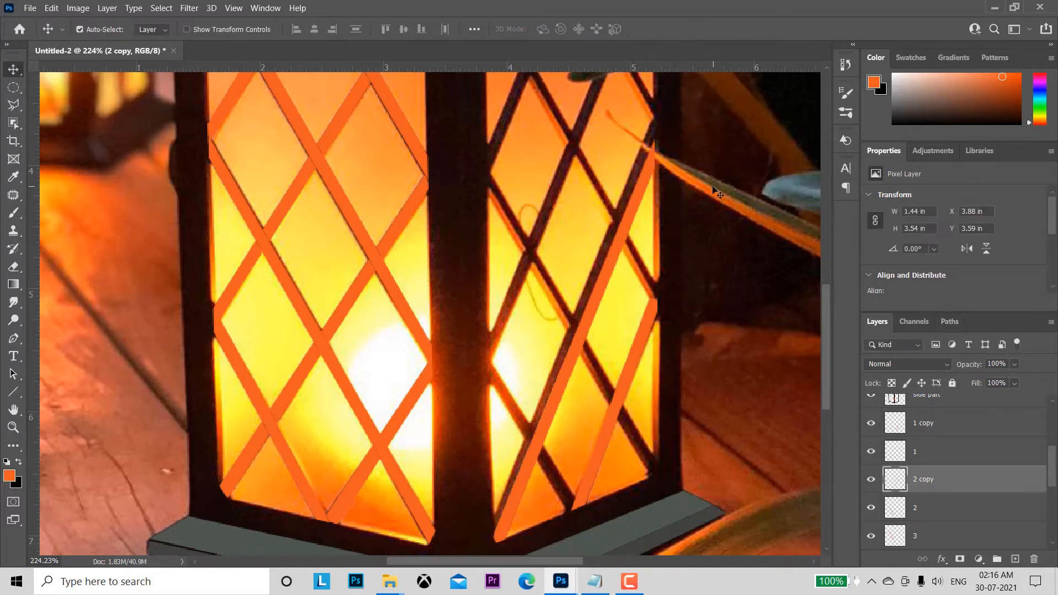
pyautogui.press('Left')
pyautogui.press('Left')
pyautogui.press('Left')
pyautogui.press('Left')
pyautogui.press('Left')
pyautogui.press('Left')
pyautogui.press('Left')
pyautogui.press('Left')
pyautogui.press('Left')
pyautogui.press('Left')
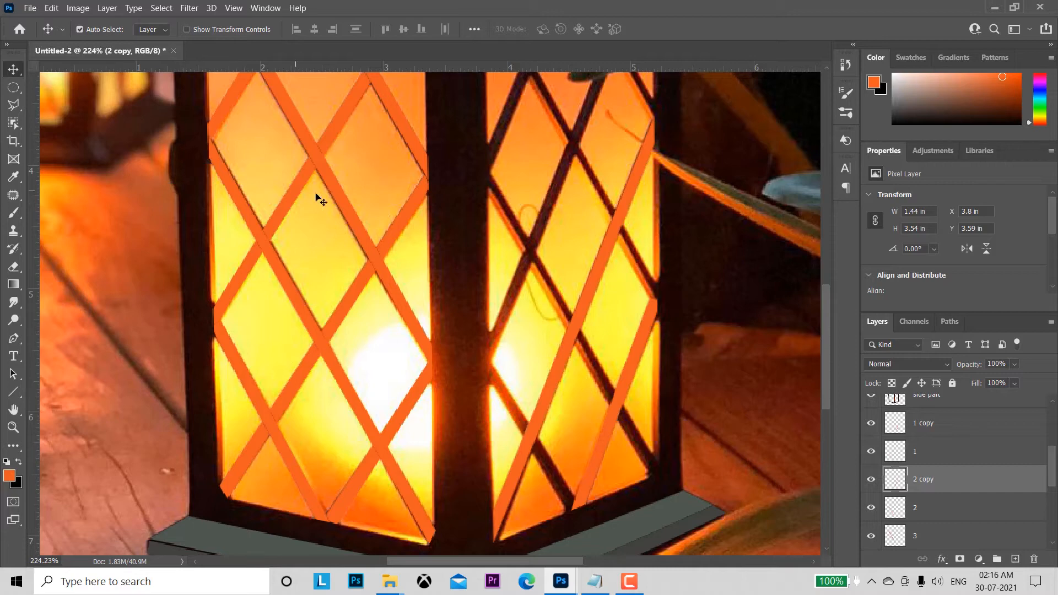
# Step: Duplicate the long bar on layer 3 and flip the copy horizontally with Free Transform
pyautogui.click(342, 207)
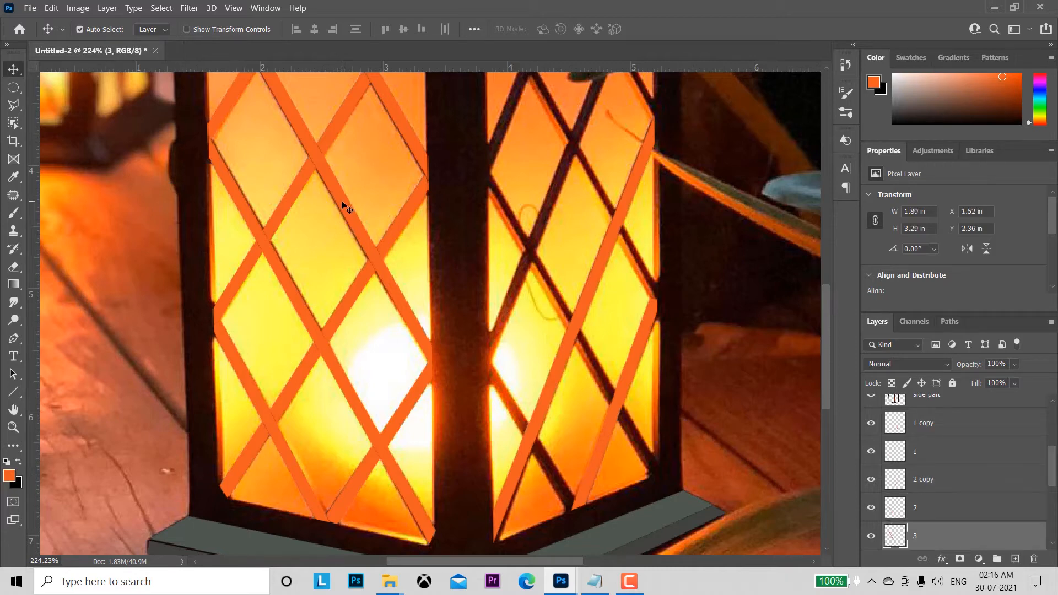
pyautogui.scroll(-2, 1051, 469)
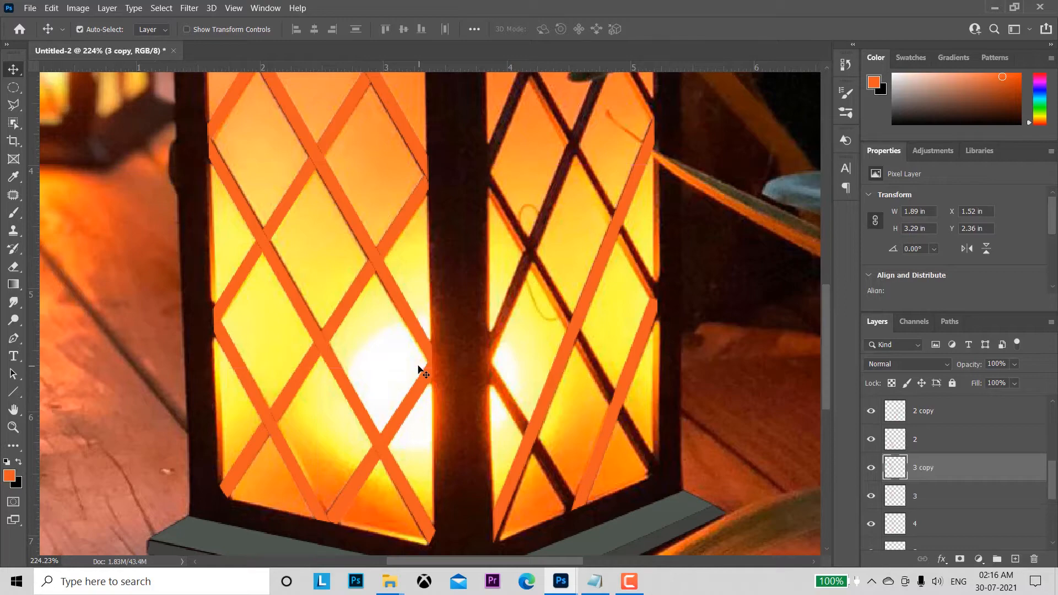
pyautogui.hotkey('ctrl', 'j')
pyautogui.hotkey('ctrl', 't')
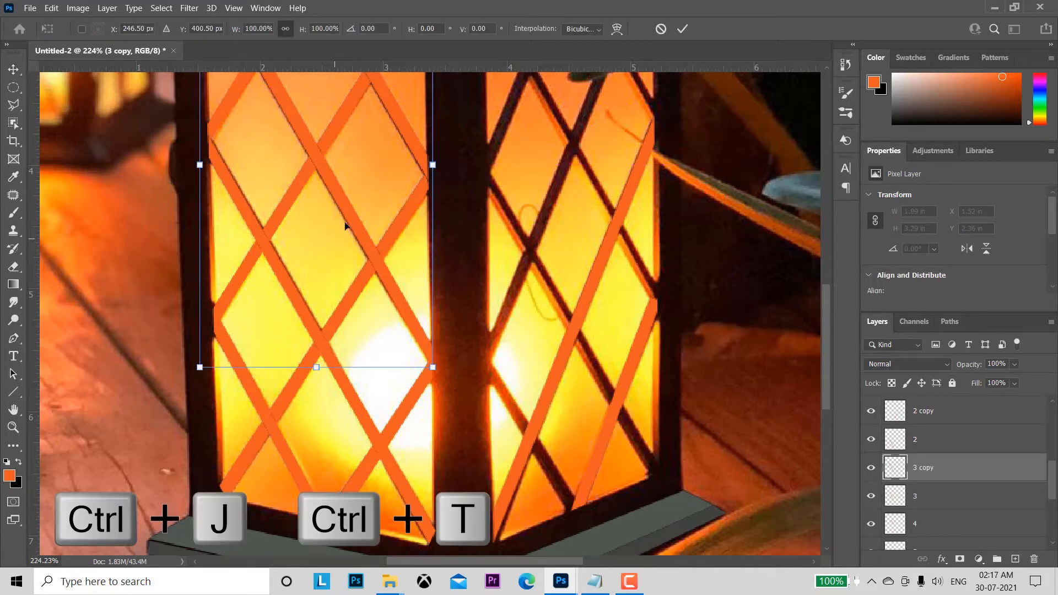
pyautogui.rightClick(351, 178)
pyautogui.click(377, 409)
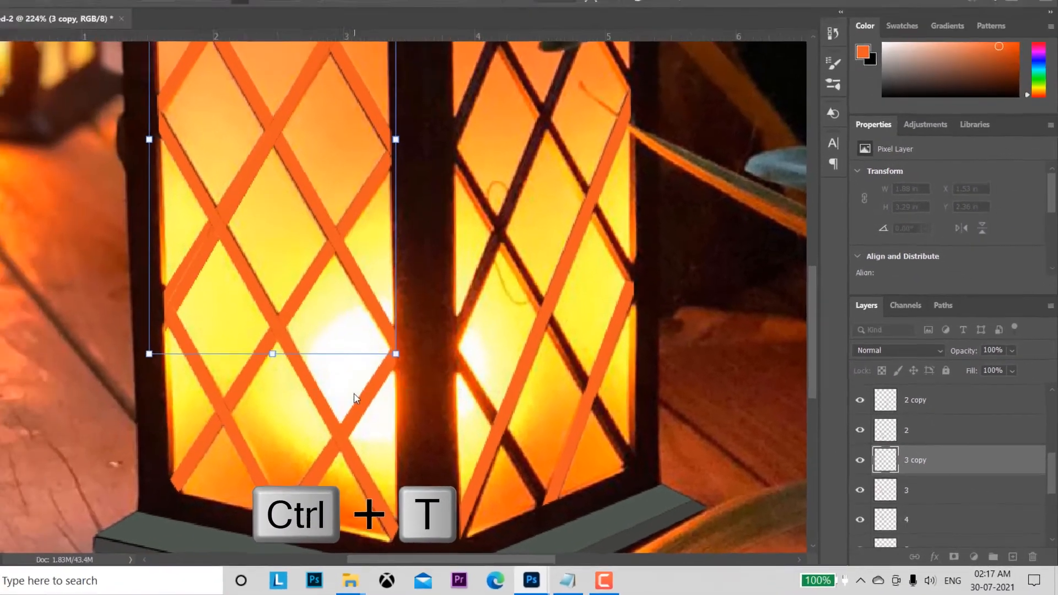
# Step: Fit the flipped copy of bar 3 over the long bar rising to the right panel's upper-right corner, rotated about 8° counterclockwise
pyautogui.moveTo(704, 285); pyautogui.dragTo(695, 384)
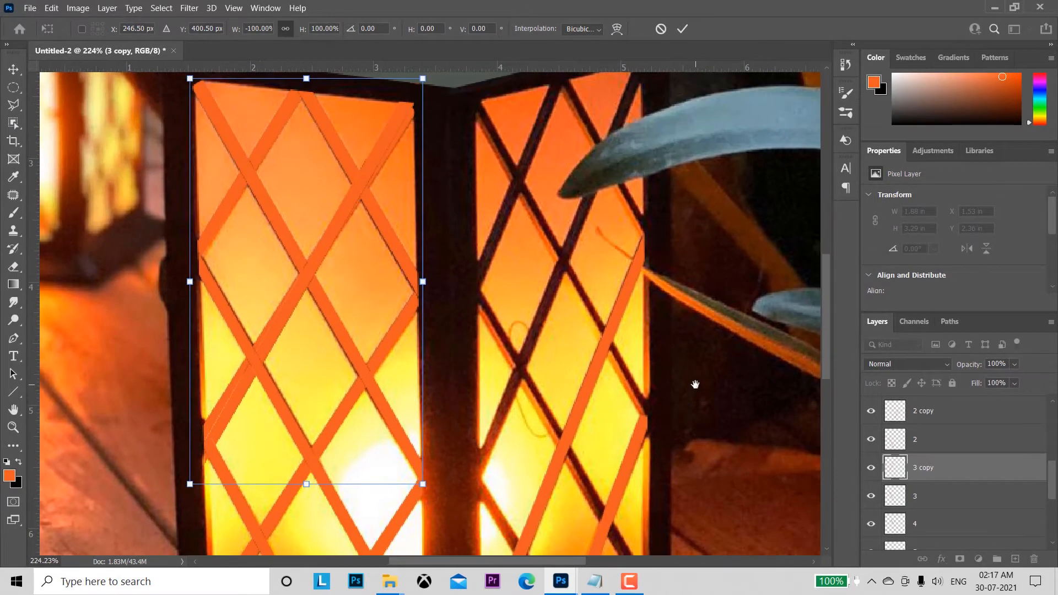
pyautogui.moveTo(289, 305); pyautogui.dragTo(512, 287)
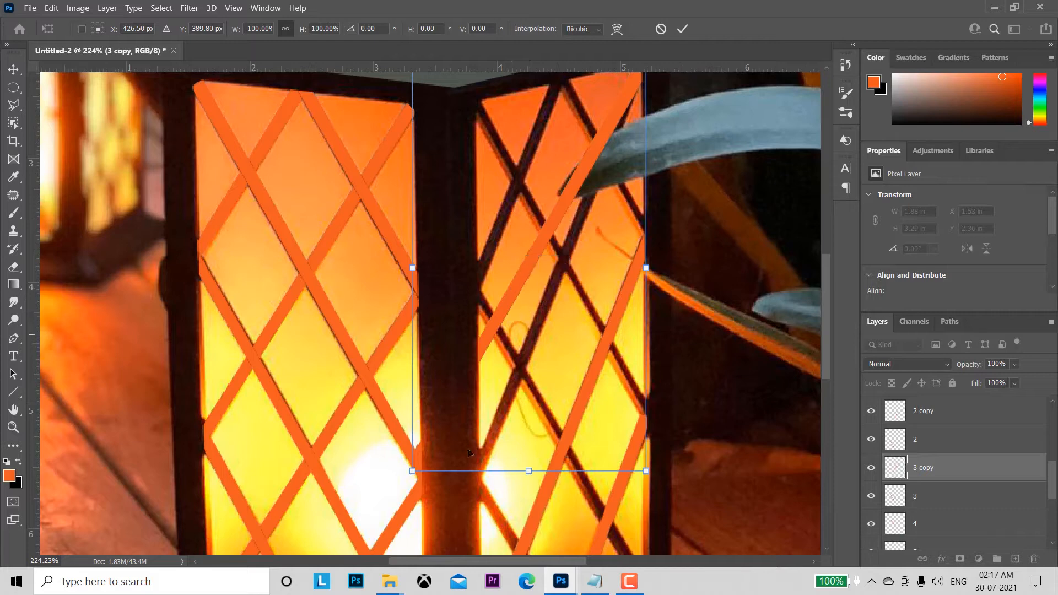
pyautogui.moveTo(401, 473); pyautogui.dragTo(417, 496)
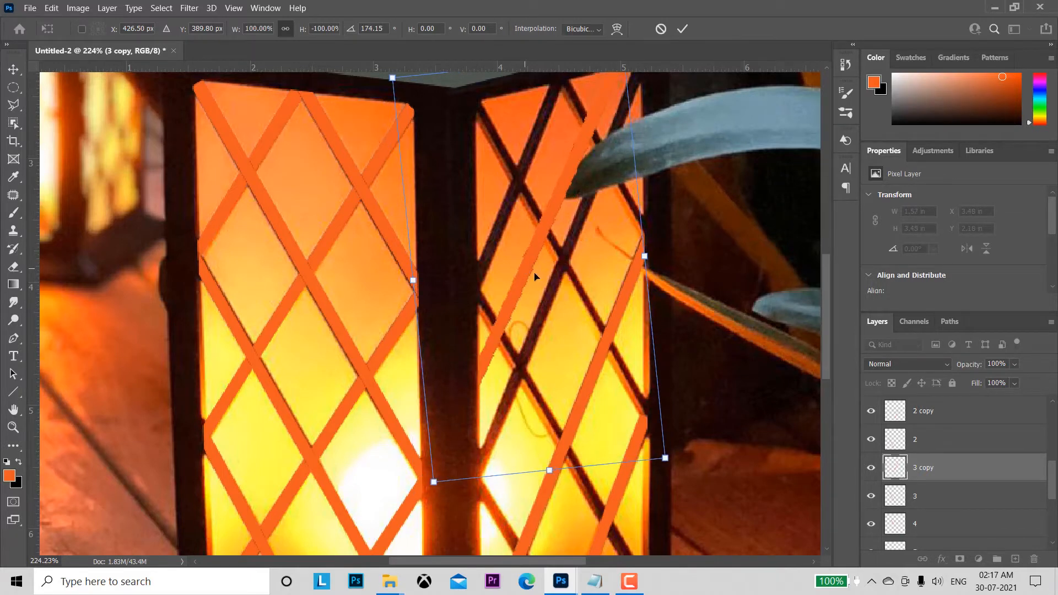
pyautogui.moveTo(535, 277); pyautogui.dragTo(568, 291)
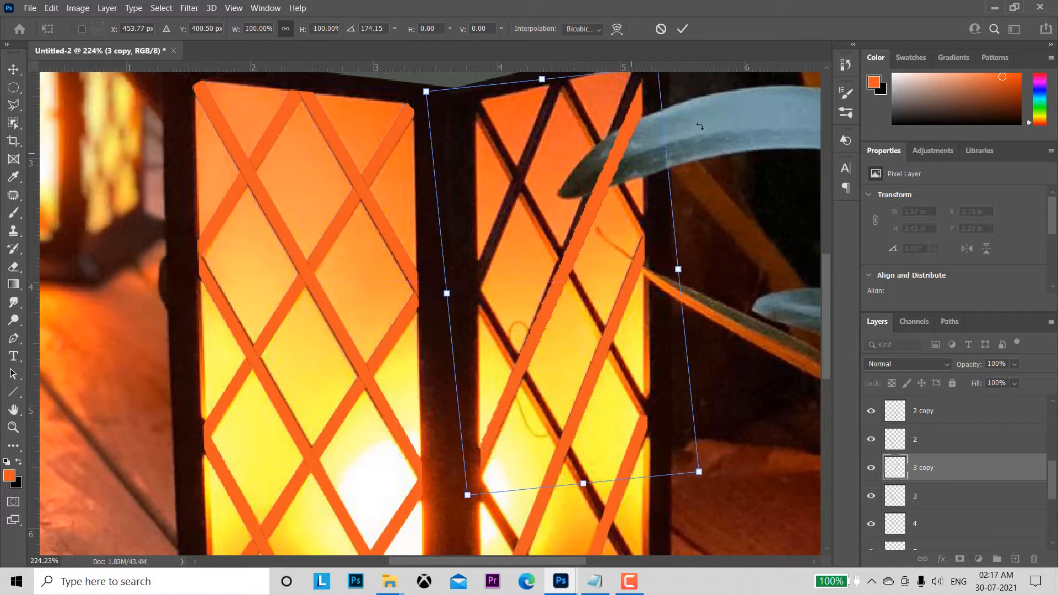
pyautogui.scroll(2, 664, 102)
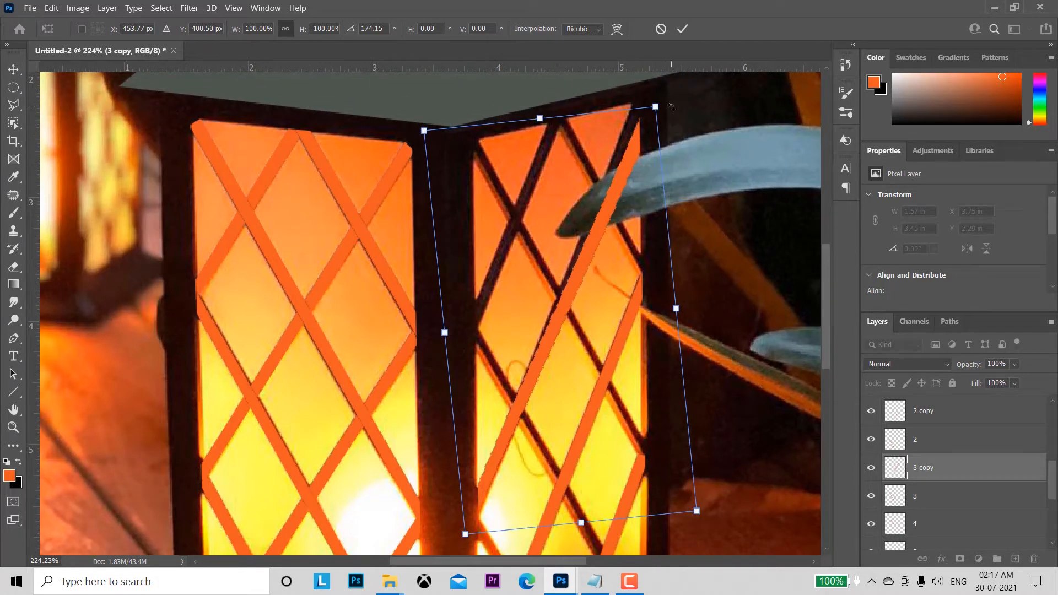
pyautogui.moveTo(668, 103); pyautogui.dragTo(660, 101)
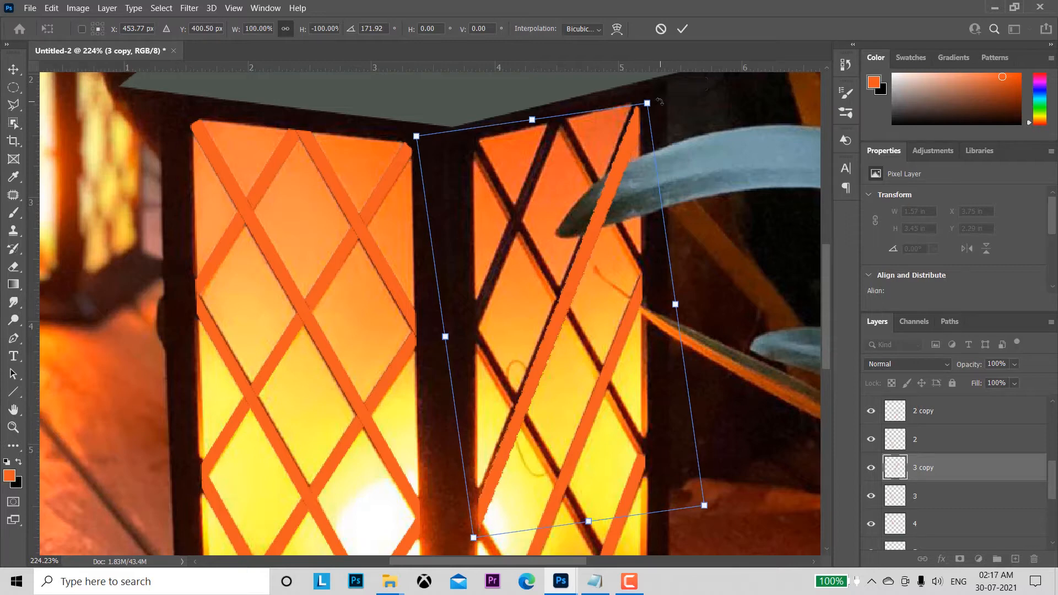
pyautogui.click(683, 28)
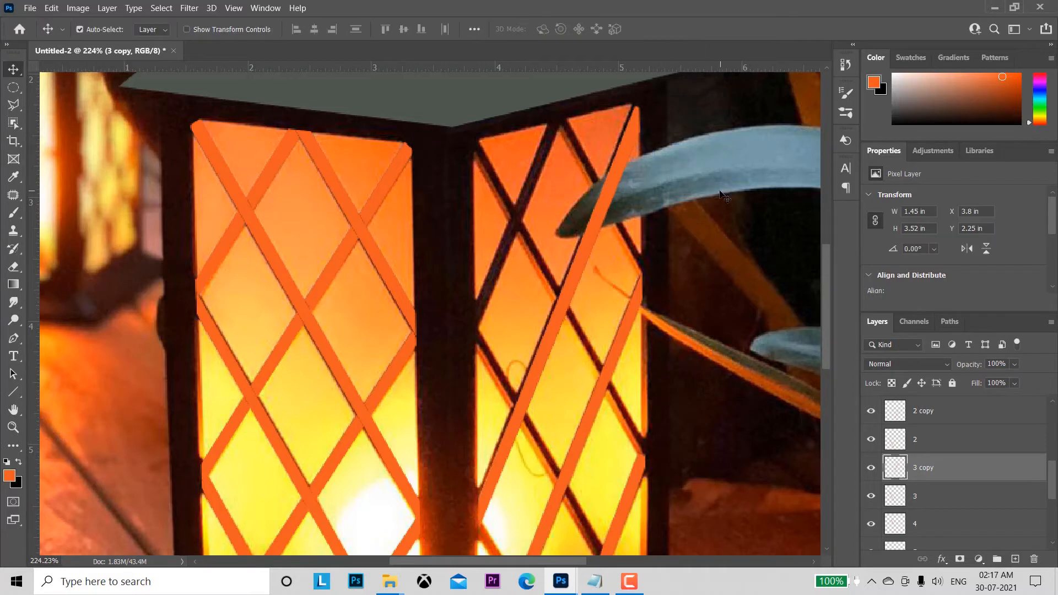
pyautogui.press('Left')
pyautogui.press('Left')
pyautogui.press('Left')
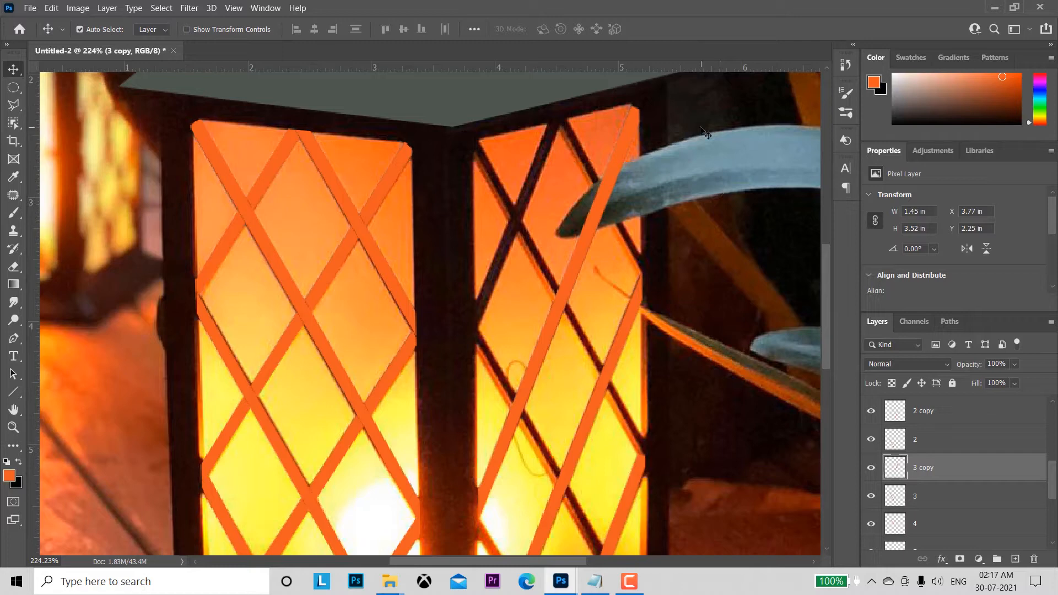
# Step: Duplicate the bar on layer 4 in the left panel's upper-right corner and flip the copy horizontally with Free Transform
pyautogui.click(343, 197)
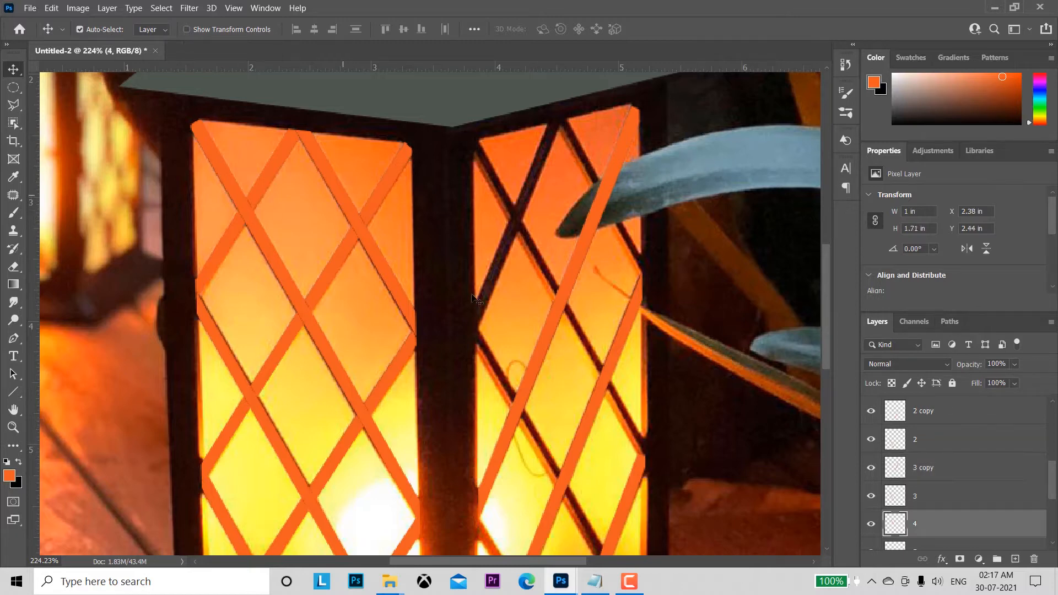
pyautogui.hotkey('ctrl', 'j')
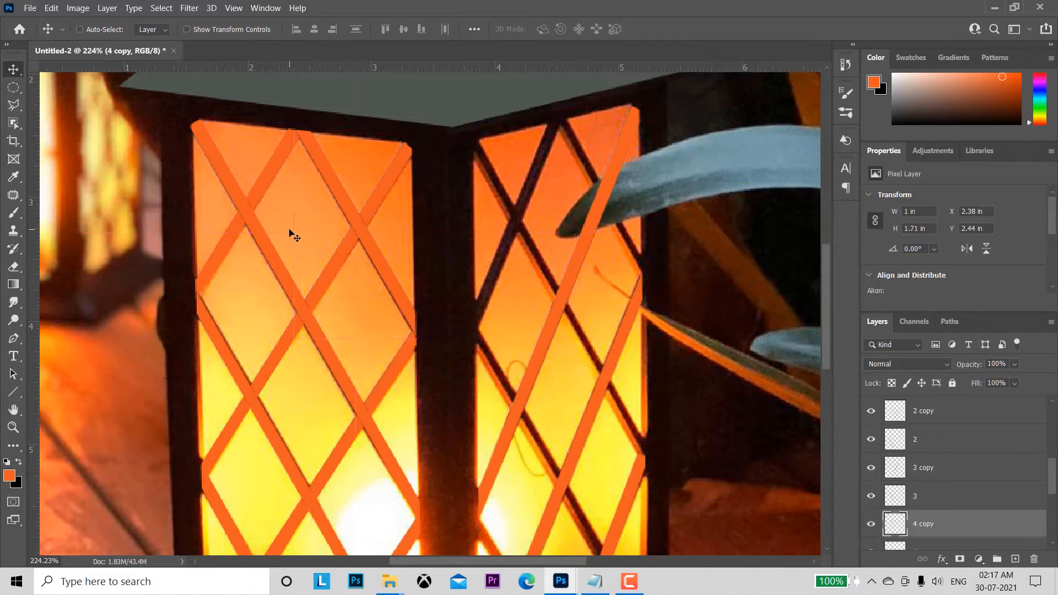
pyautogui.hotkey('ctrl', 't')
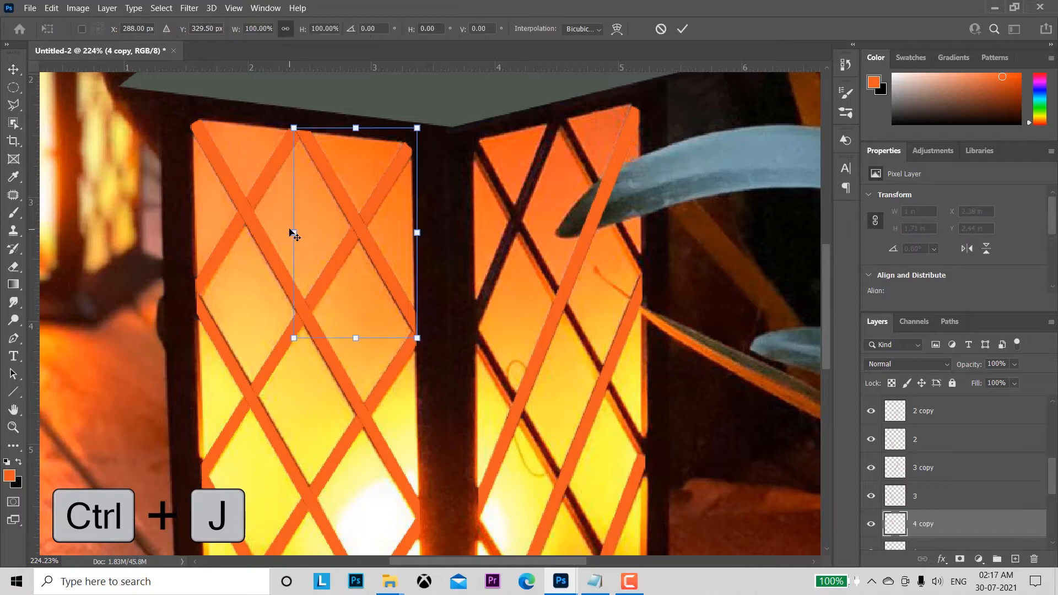
pyautogui.rightClick(322, 222)
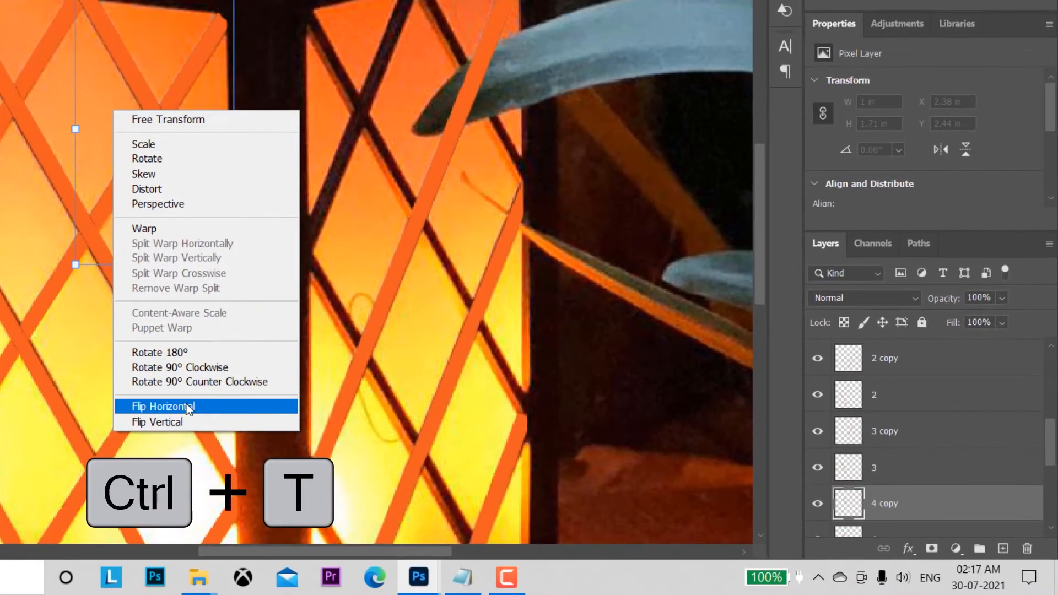
pyautogui.click(364, 445)
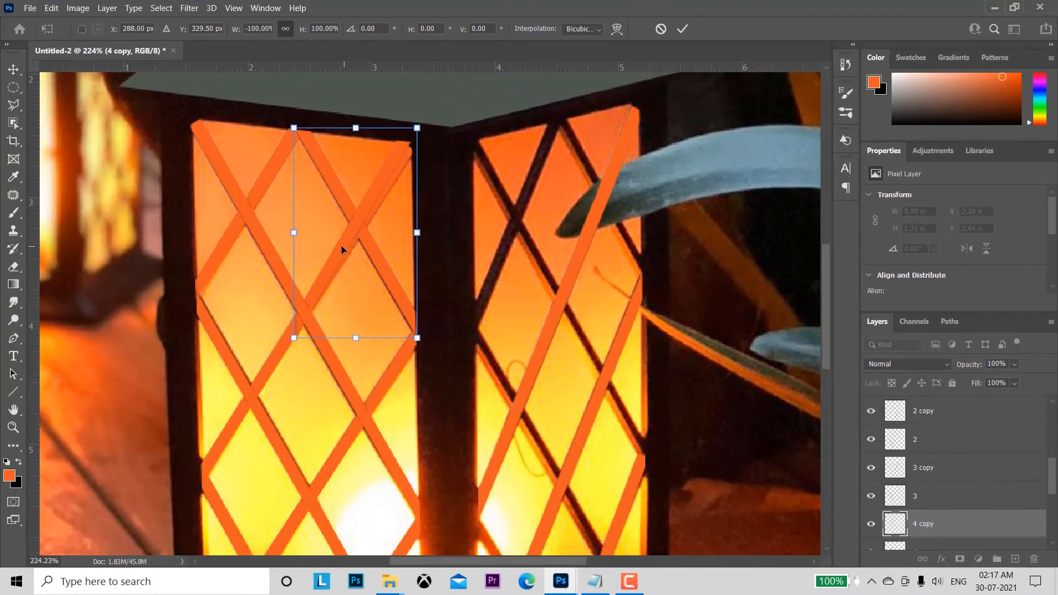
# Step: Rotate the flipped copy of bar 4 counterclockwise and fit it over the shorter rising bar in the right panel's upper-left part
pyautogui.moveTo(187, 175); pyautogui.dragTo(339, 168)
pyautogui.moveTo(470, 242); pyautogui.dragTo(497, 243)
pyautogui.moveTo(431, 338); pyautogui.dragTo(443, 350)
pyautogui.moveTo(498, 220); pyautogui.dragTo(512, 223)
pyautogui.click(684, 29)
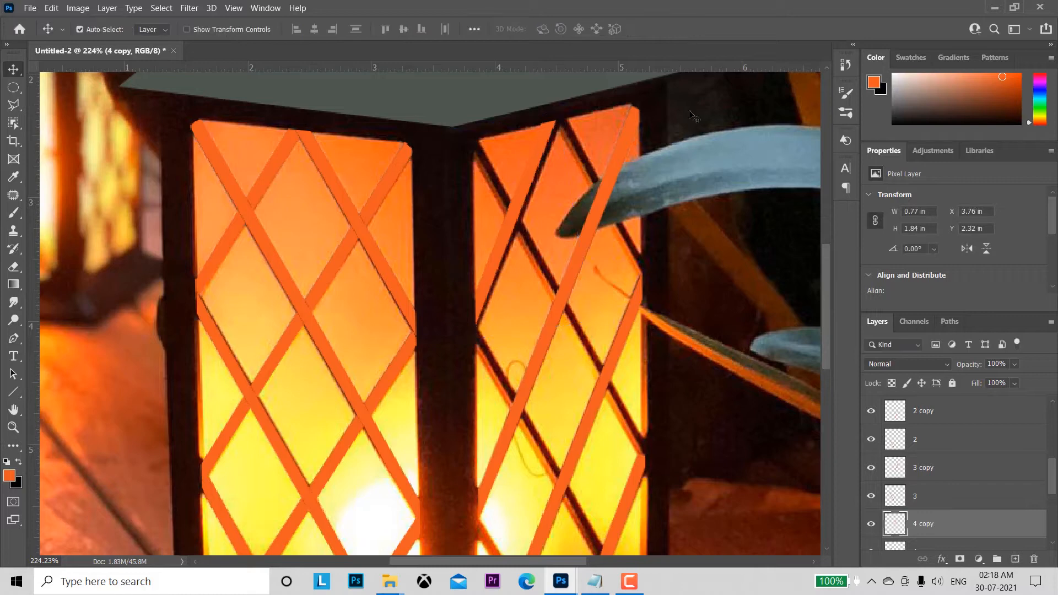
pyautogui.press('Right')
pyautogui.press('Right')
pyautogui.press('Right')
pyautogui.press('Right')
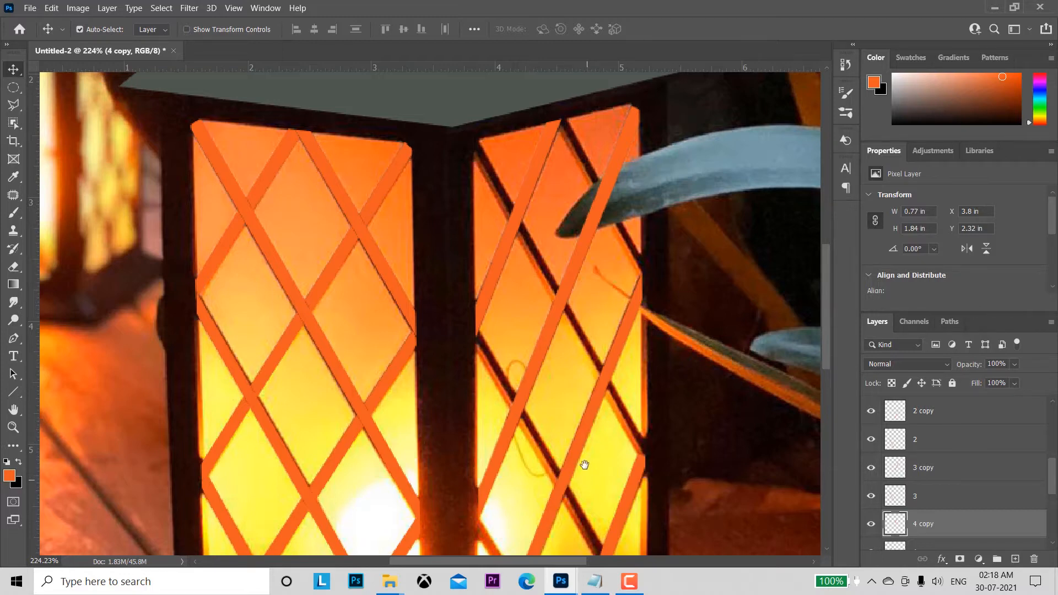
# Step: Duplicate the short bar on layer 5 in the left panel's lower-right corner and flip the copy horizontally with Free Transform
pyautogui.moveTo(585, 466); pyautogui.dragTo(605, 260)
pyautogui.click(358, 424)
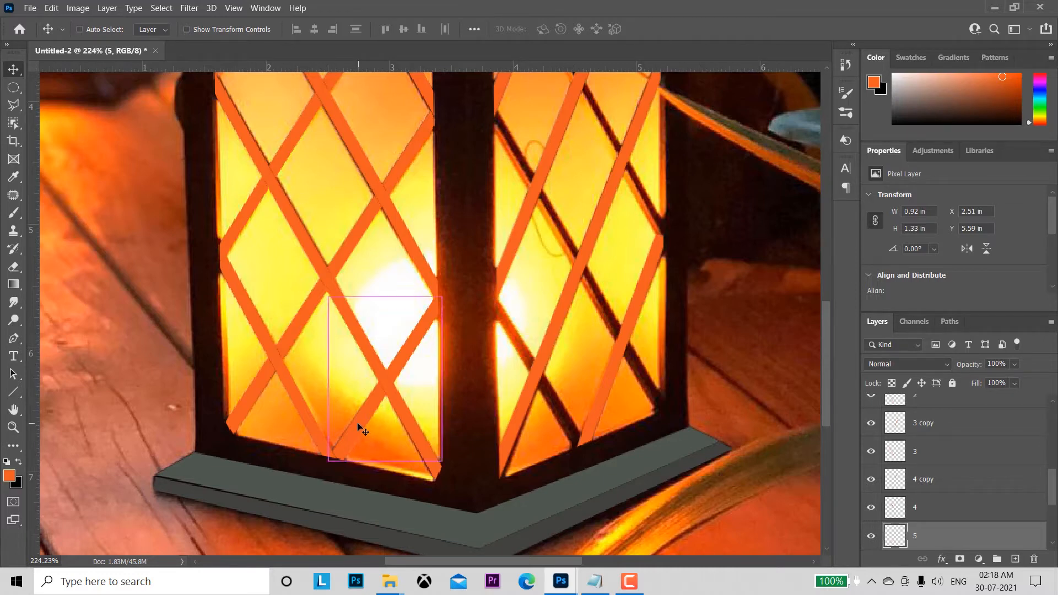
pyautogui.hotkey('ctrl', 'j')
pyautogui.hotkey('ctrl', 't')
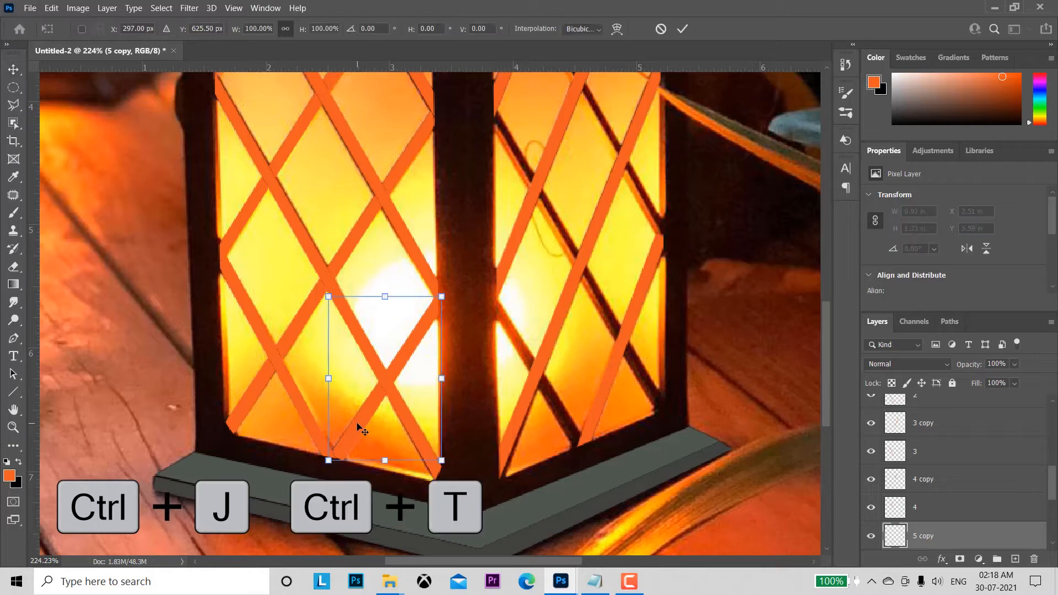
pyautogui.rightClick(338, 356)
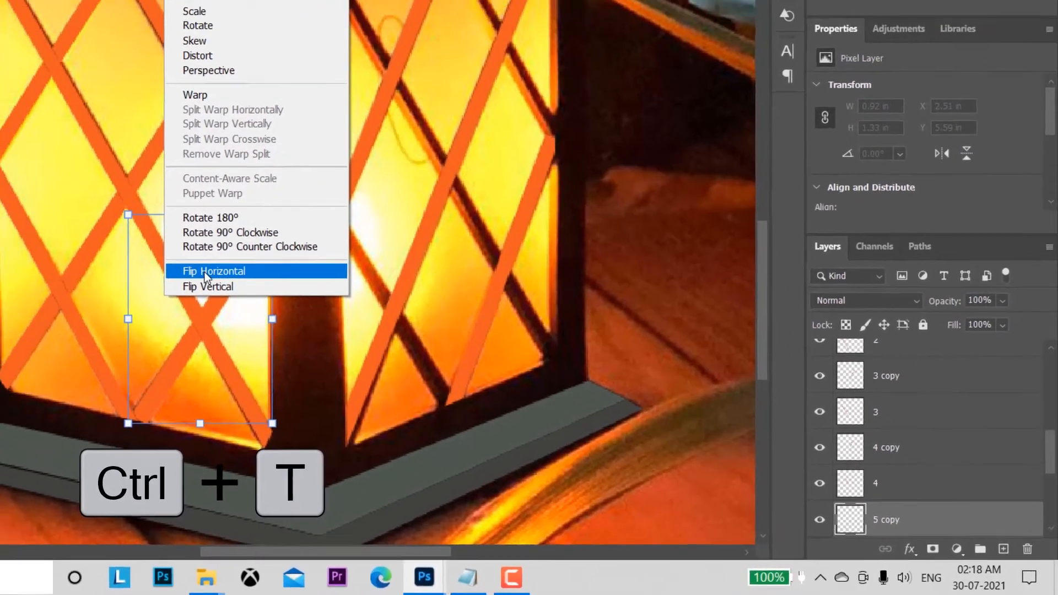
pyautogui.click(396, 338)
# Step: Fit the flipped copy of bar 5 over the short falling bar in the right panel's lower-left corner, rotated about 1° clockwise
pyautogui.moveTo(404, 410); pyautogui.dragTo(566, 415)
pyautogui.moveTo(619, 481); pyautogui.dragTo(619, 482)
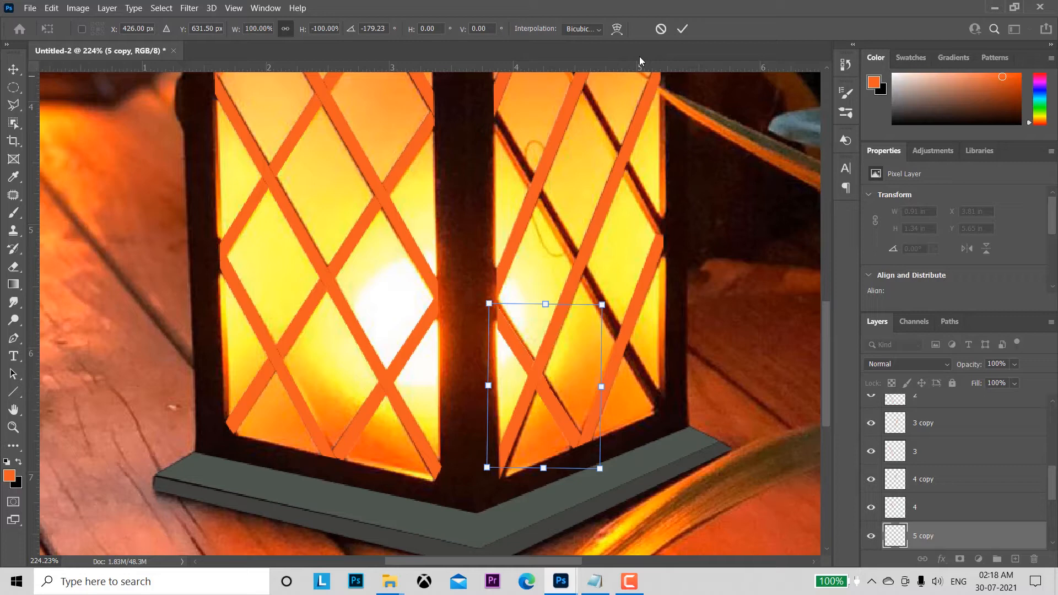
pyautogui.click(683, 29)
pyautogui.press('Right')
pyautogui.press('Right')
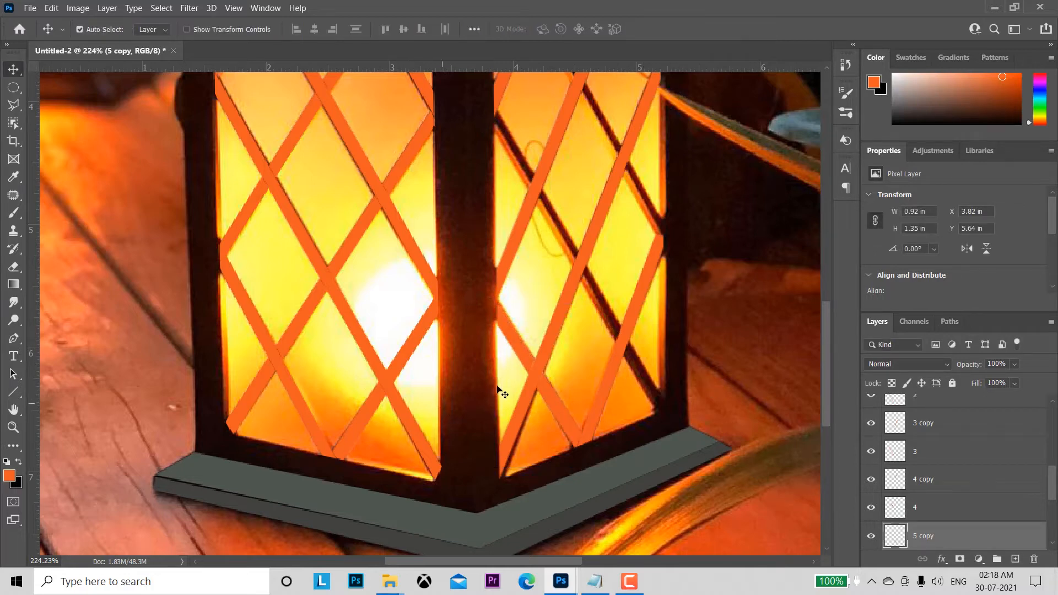
# Step: Duplicate the long bar on layer 6 and flip the copy horizontally with Free Transform
pyautogui.click(310, 307)
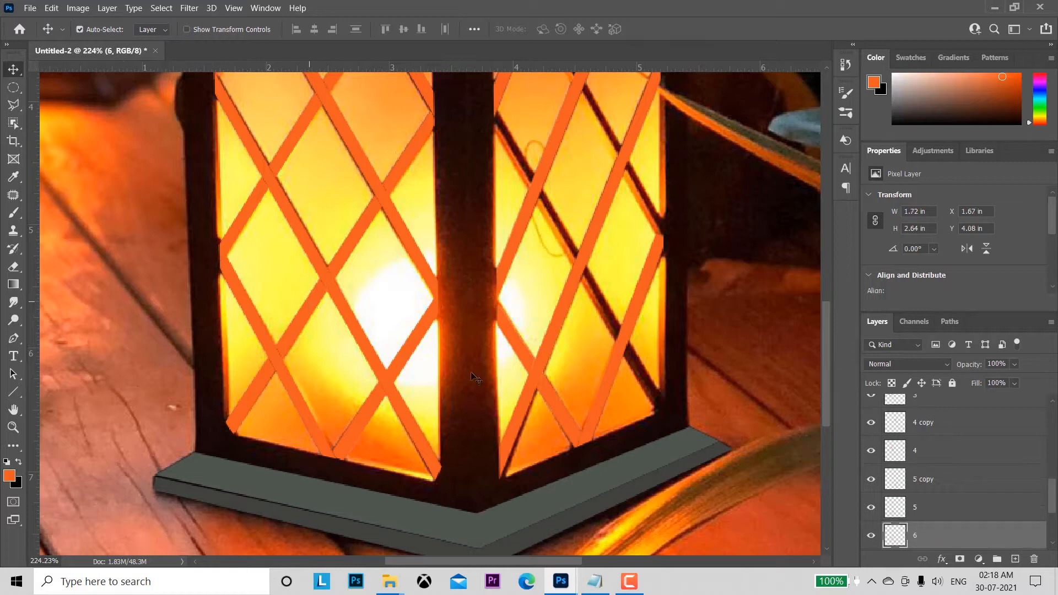
pyautogui.scroll(-3, 1052, 500)
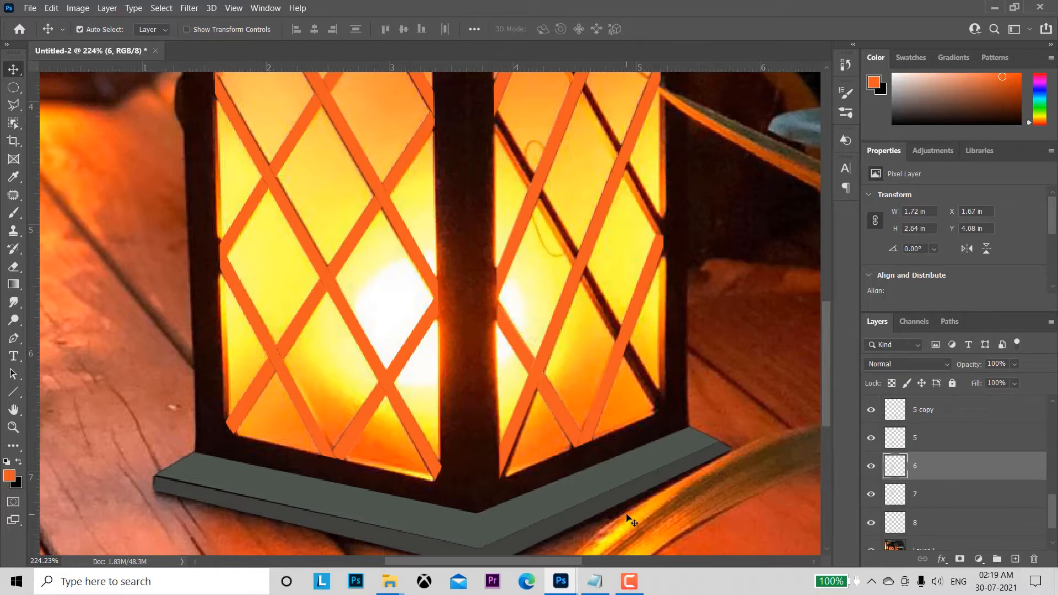
pyautogui.hotkey('ctrl', 'j')
pyautogui.hotkey('ctrl', 't')
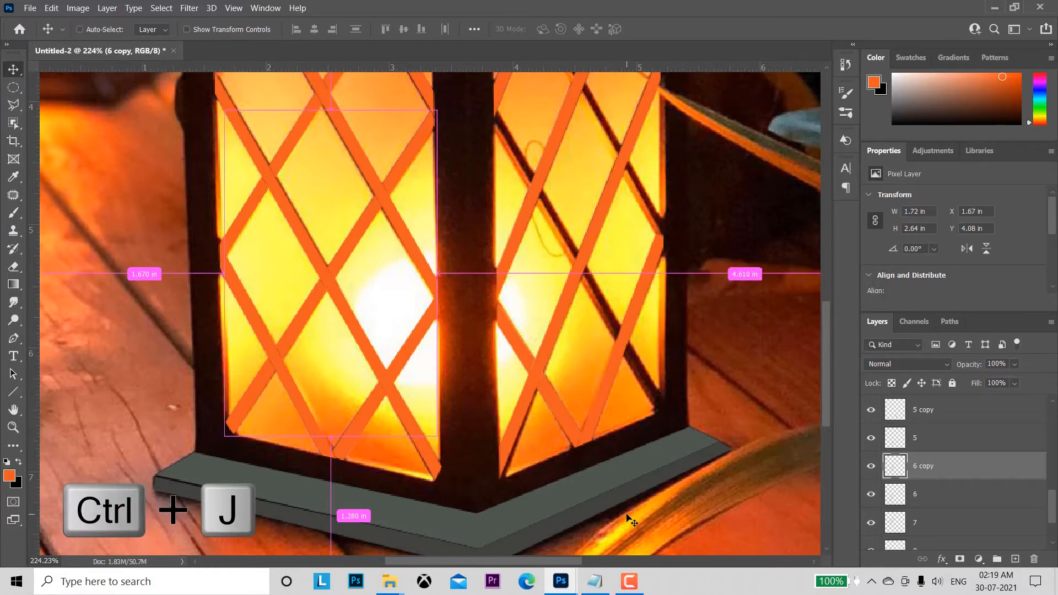
pyautogui.rightClick(324, 305)
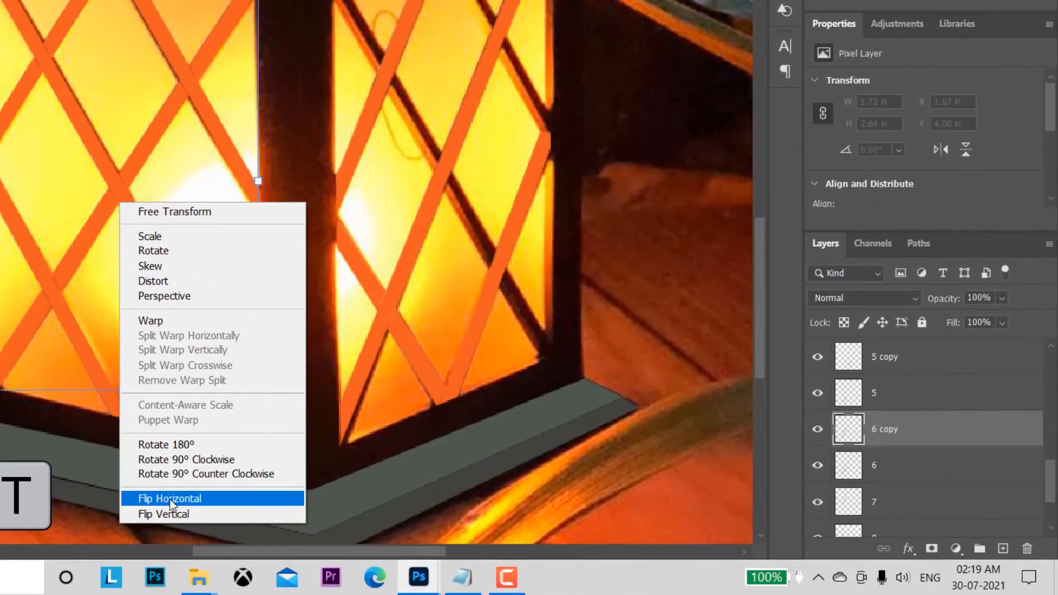
pyautogui.click(368, 522)
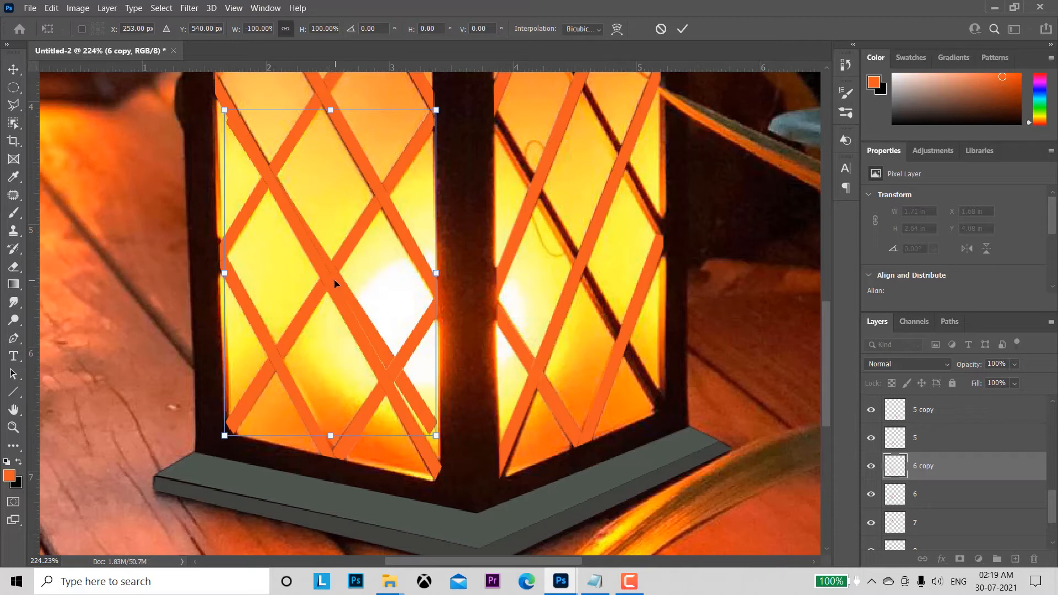
# Step: Fit the flipped copy of bar 6 over the long bar falling to the right panel's lower-right corner, rotated about 4° clockwise
pyautogui.moveTo(359, 311); pyautogui.dragTo(626, 324)
pyautogui.moveTo(724, 455); pyautogui.dragTo(715, 452)
pyautogui.moveTo(600, 291); pyautogui.dragTo(590, 286)
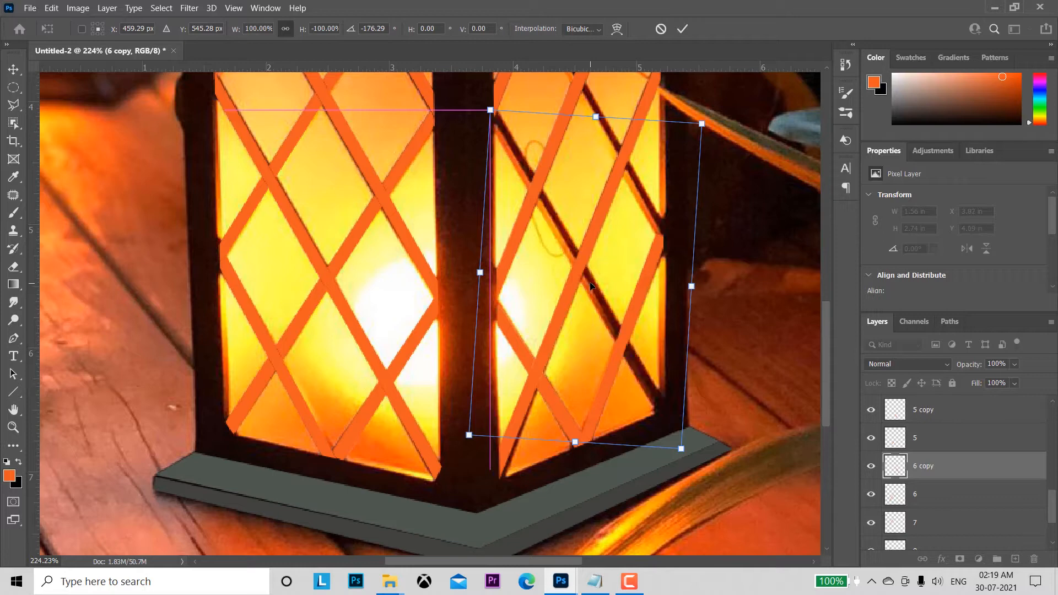
pyautogui.click(683, 29)
pyautogui.press('Right')
pyautogui.press('Right')
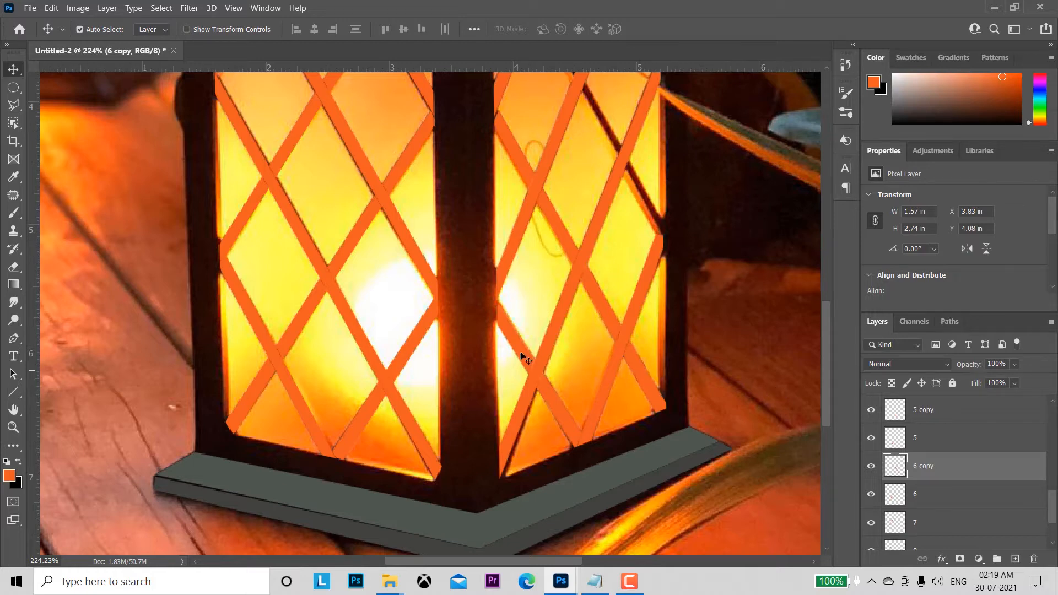
# Step: Duplicate the long bar on layer 7 and flip the copy horizontally with Free Transform
pyautogui.moveTo(387, 275); pyautogui.dragTo(414, 394)
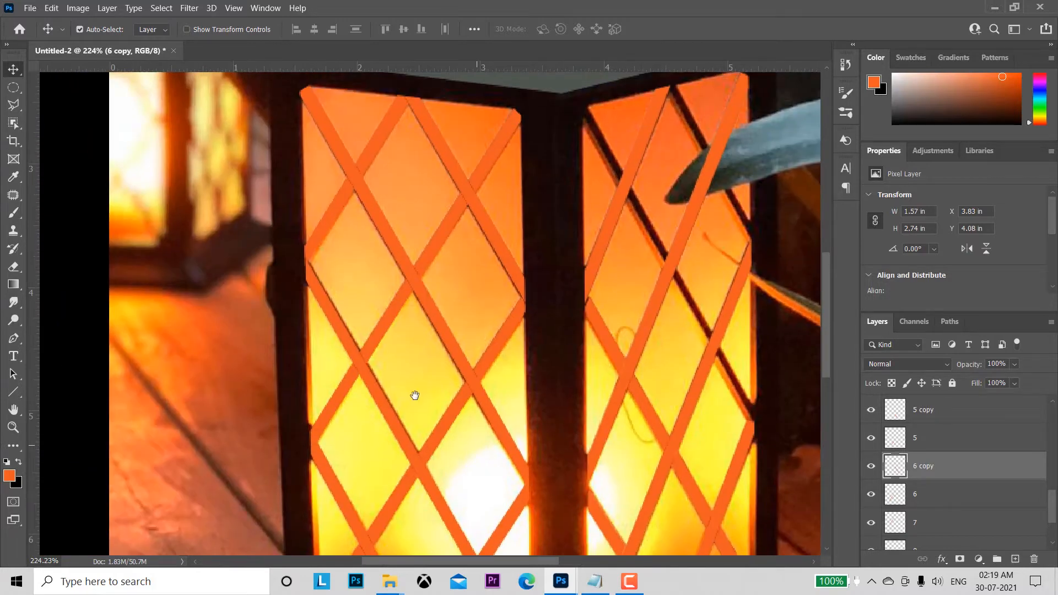
pyautogui.click(372, 342)
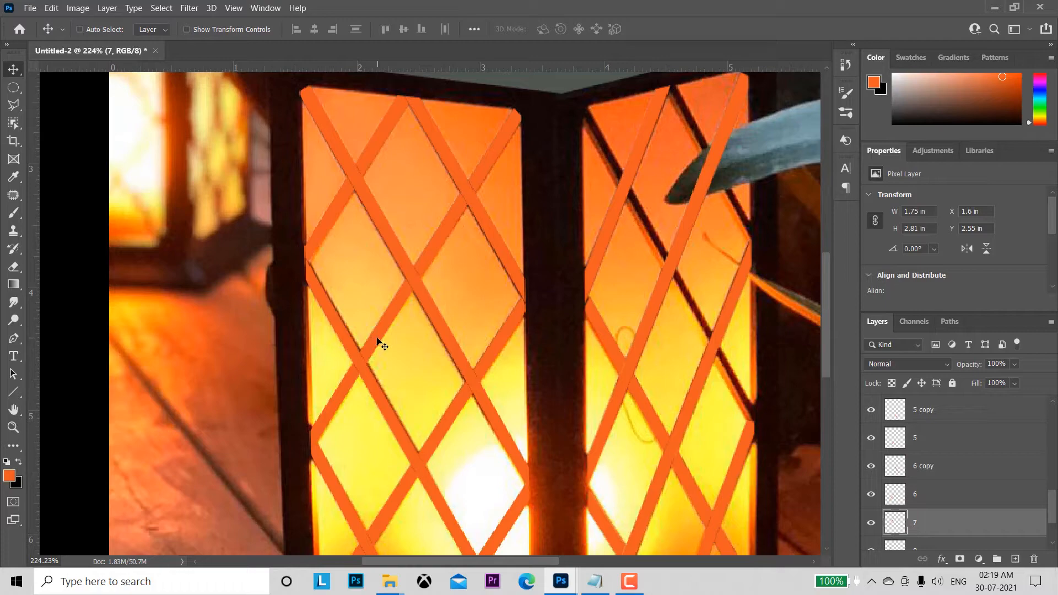
pyautogui.hotkey('ctrl', 'j')
pyautogui.hotkey('ctrl', 't')
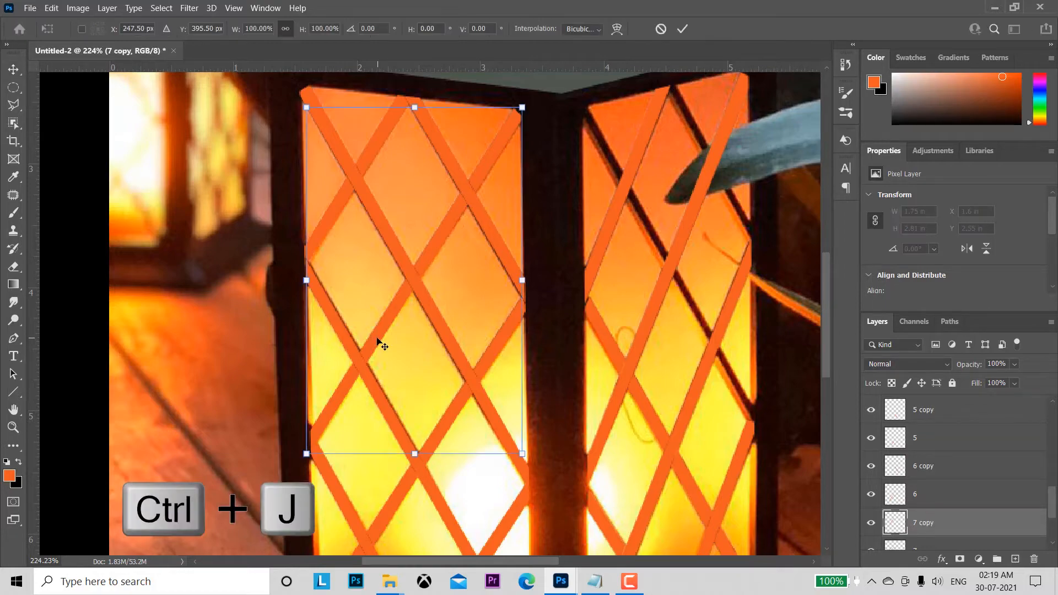
pyautogui.rightClick(386, 270)
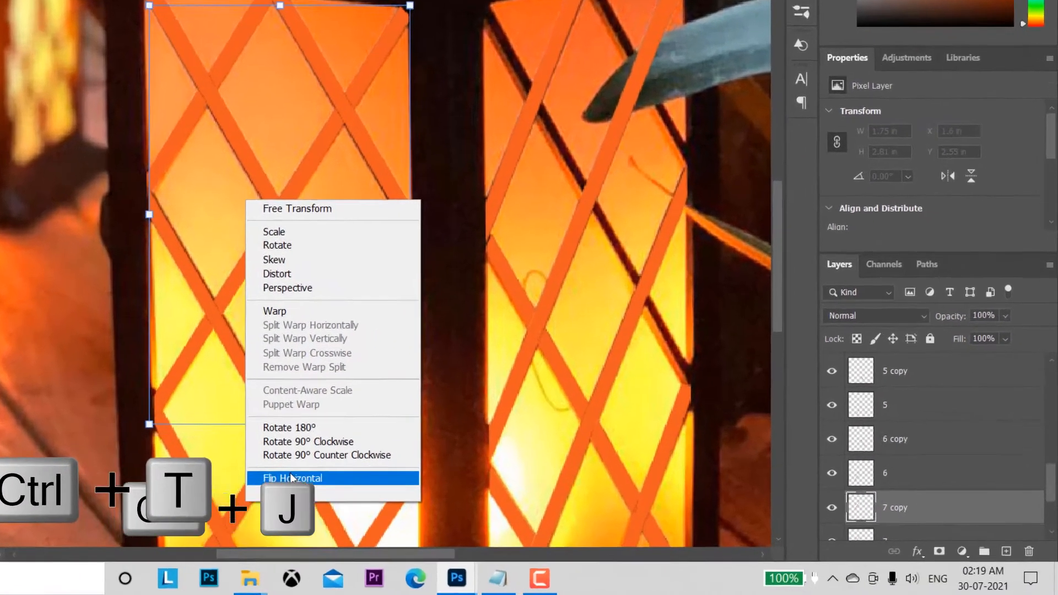
pyautogui.click(424, 499)
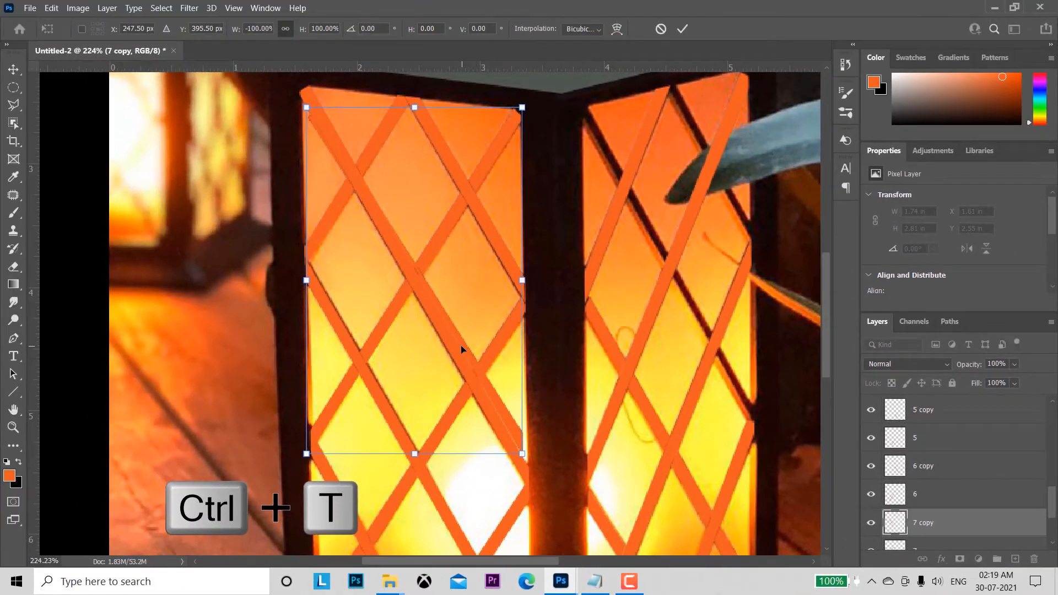
# Step: Fit the flipped copy of bar 7 over the long bar falling from the right panel's upper-left corner, rotated about 3° clockwise
pyautogui.moveTo(462, 349); pyautogui.dragTo(720, 329)
pyautogui.moveTo(800, 438); pyautogui.dragTo(791, 445)
pyautogui.moveTo(658, 235); pyautogui.dragTo(654, 244)
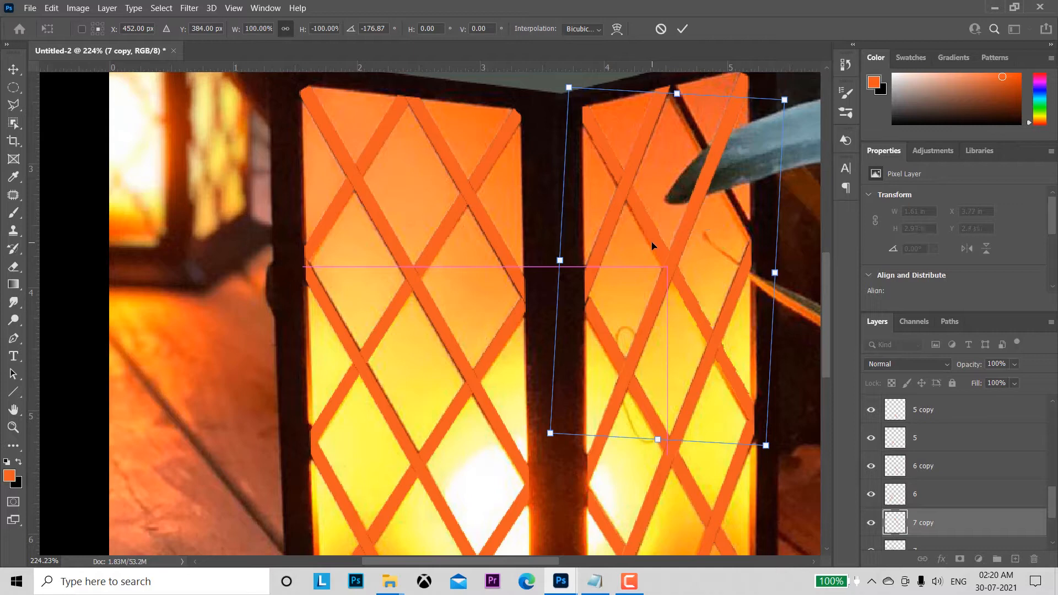
pyautogui.click(682, 29)
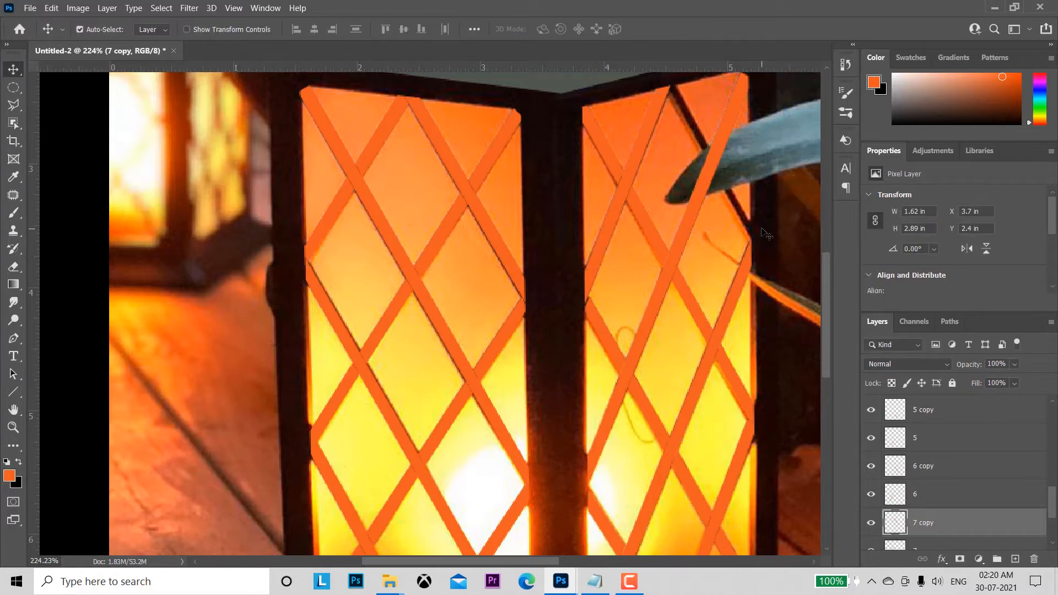
# Step: Duplicate the short bar on layer 8 and flip the copy horizontally with Free Transform
pyautogui.click(367, 157)
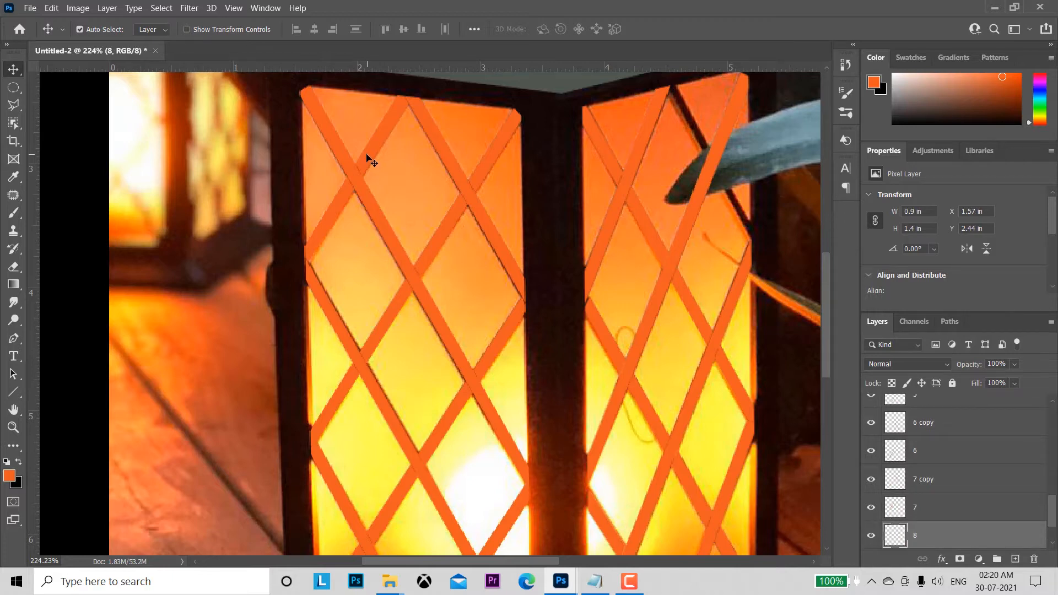
pyautogui.hotkey('ctrl', 'j')
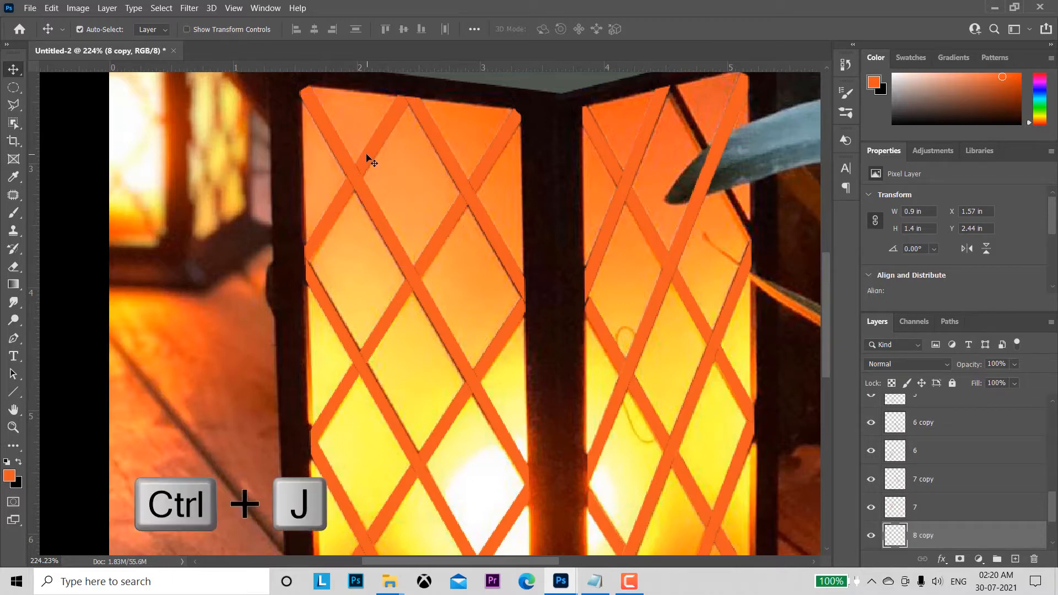
pyautogui.hotkey('ctrl', 't')
pyautogui.rightClick(349, 213)
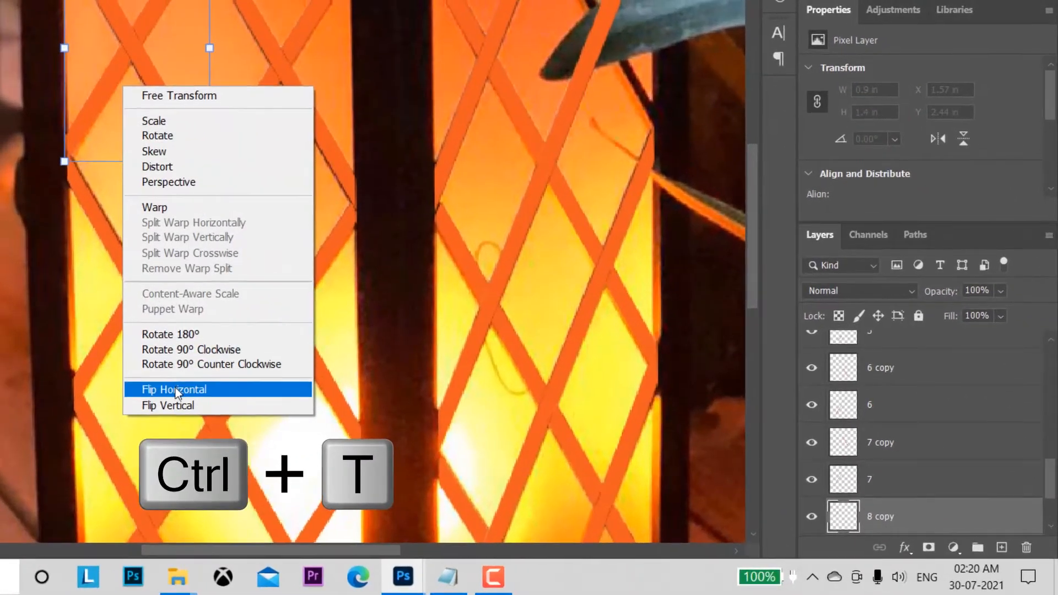
pyautogui.click(176, 388)
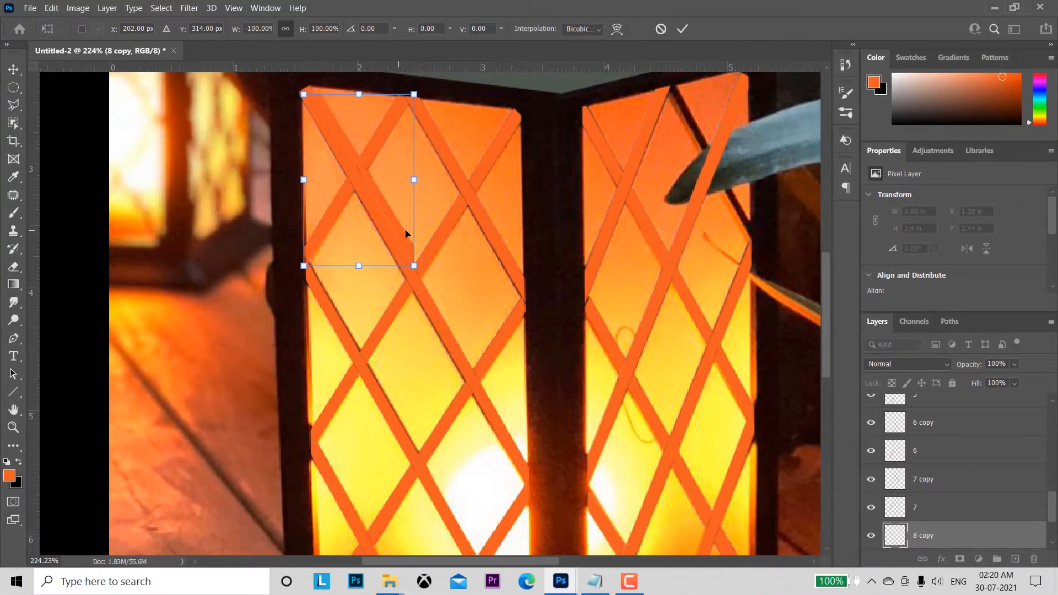
# Step: Fit the flipped copy of bar 8 over the short bar crossing the right panel's upper-right corner, rotated about 3° clockwise
pyautogui.moveTo(407, 234); pyautogui.dragTo(752, 222)
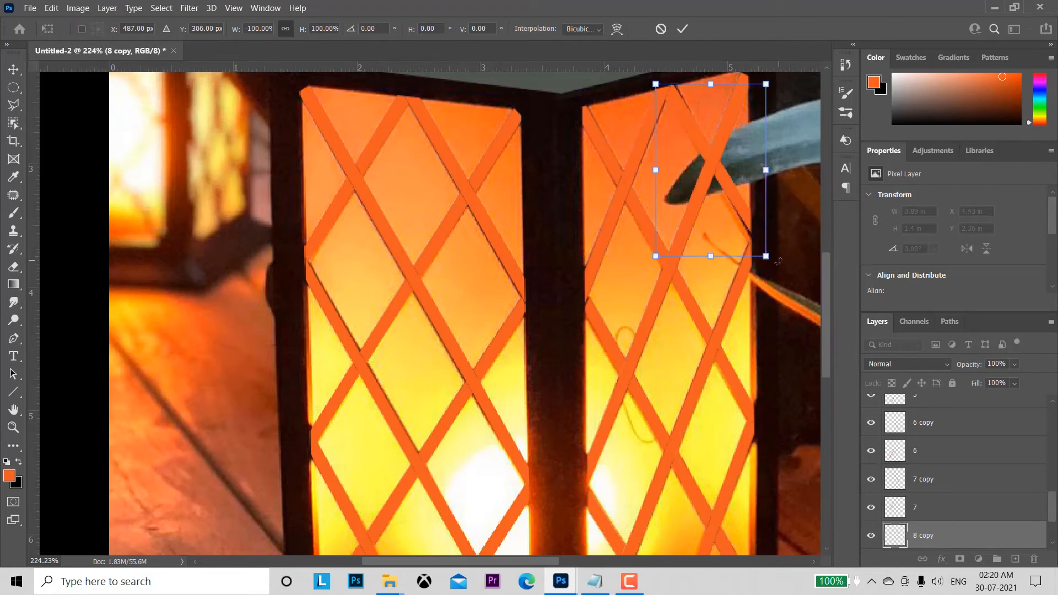
pyautogui.moveTo(778, 261); pyautogui.dragTo(776, 264)
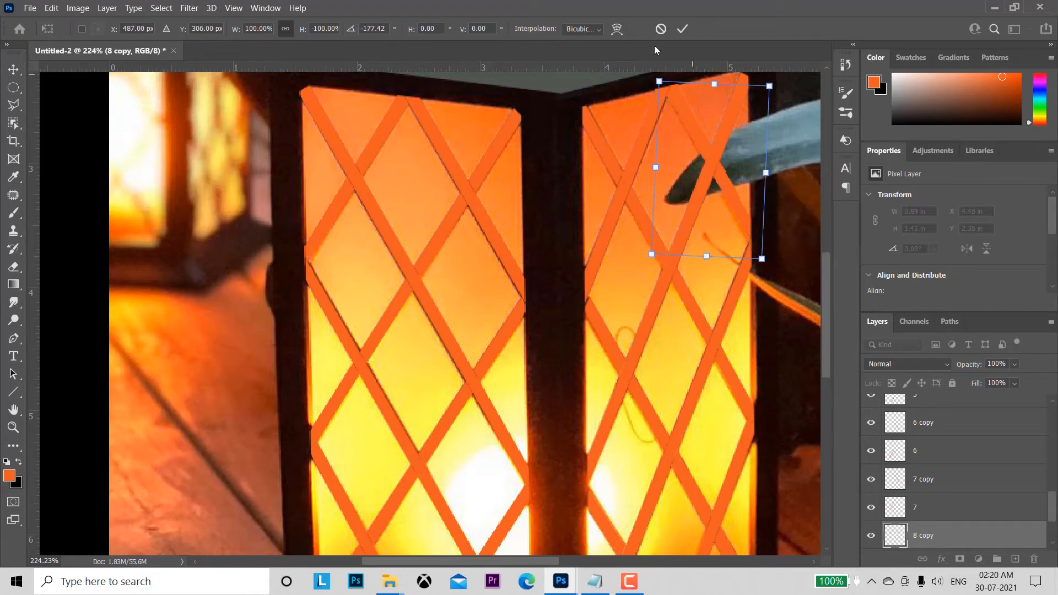
pyautogui.click(682, 30)
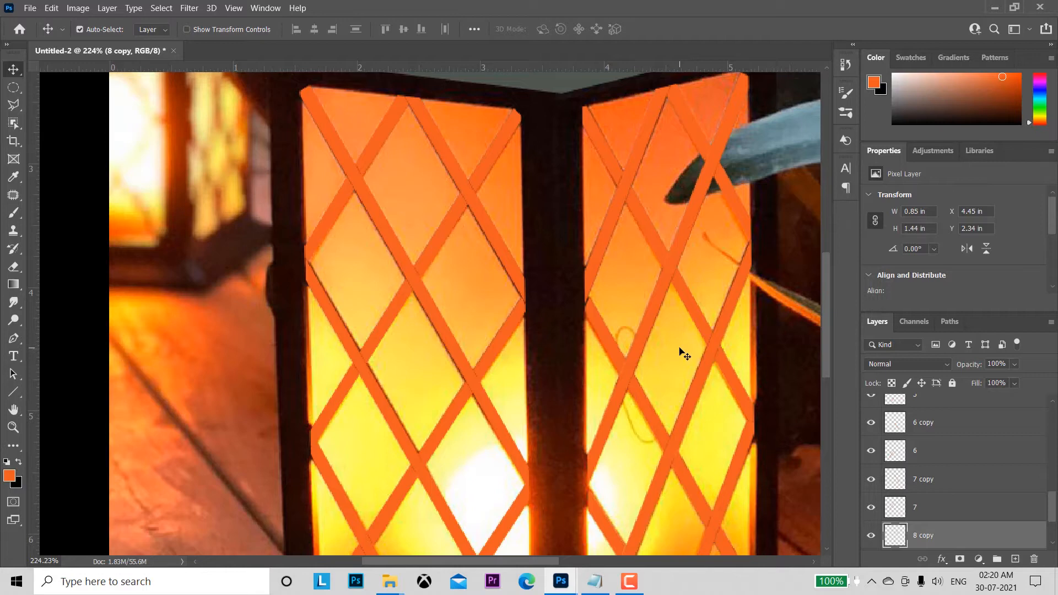
# Step: Group all the lattice bar layers, from 8 up through 1 copy, including every original and its flipped copy
pyautogui.press('z')
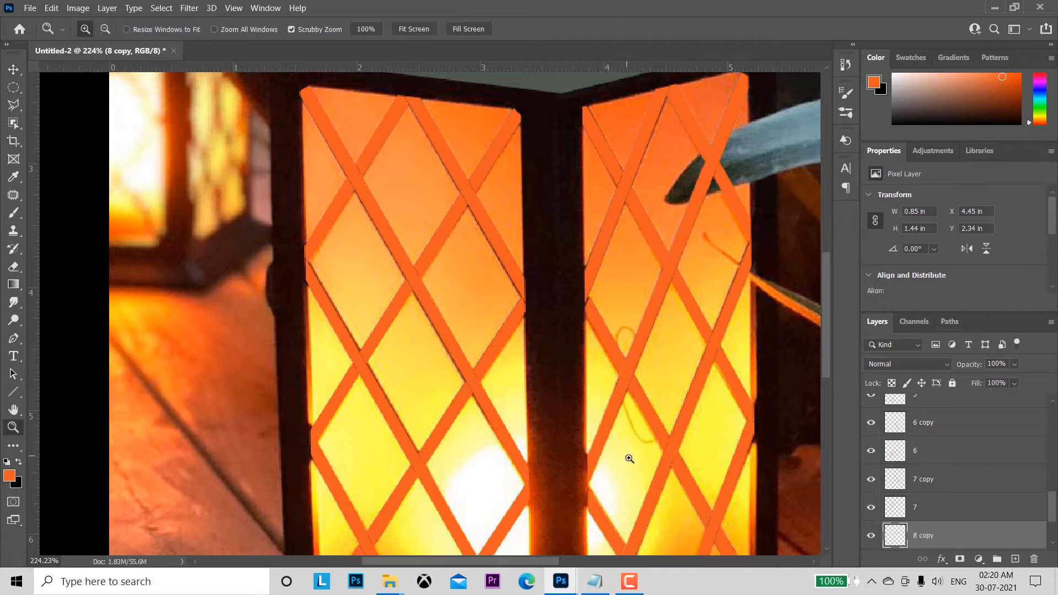
pyautogui.hotkey('ctrl', '-')
pyautogui.hotkey('ctrl', '-')
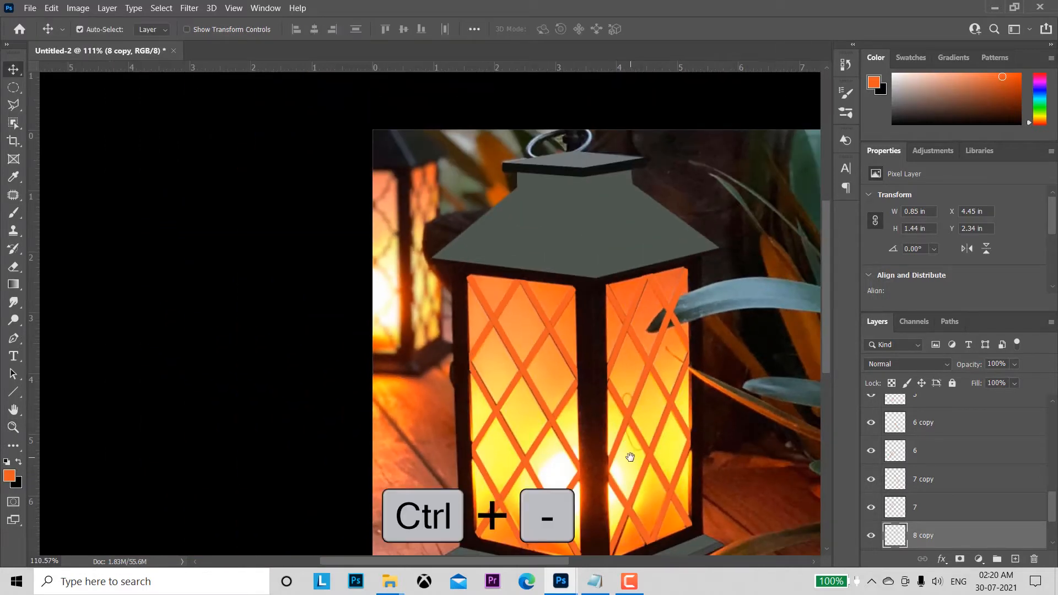
pyautogui.moveTo(631, 457); pyautogui.dragTo(574, 382)
pyautogui.scroll(-3, 1053, 508)
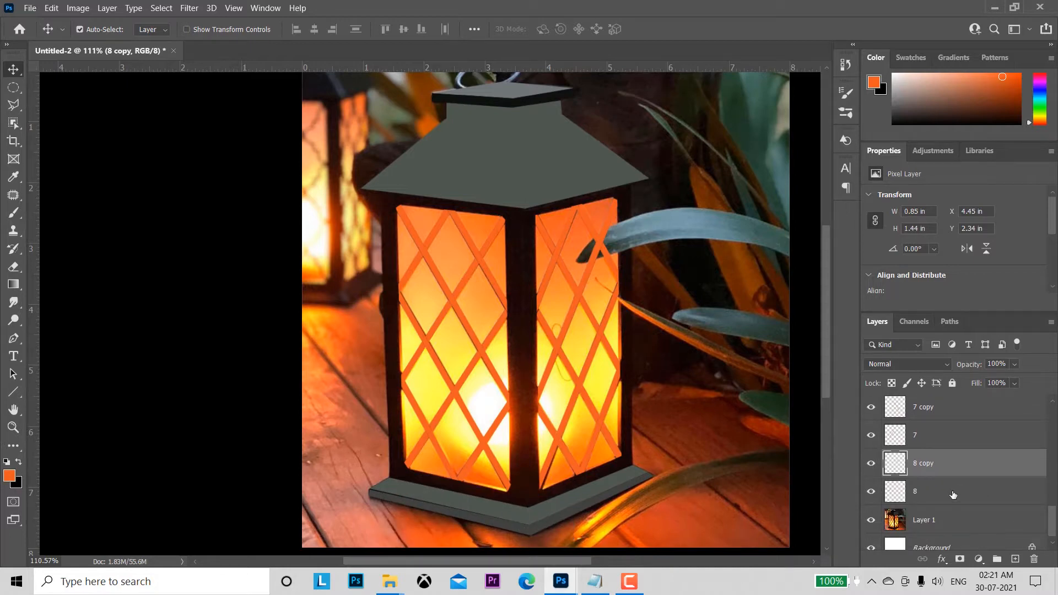
pyautogui.click(954, 495)
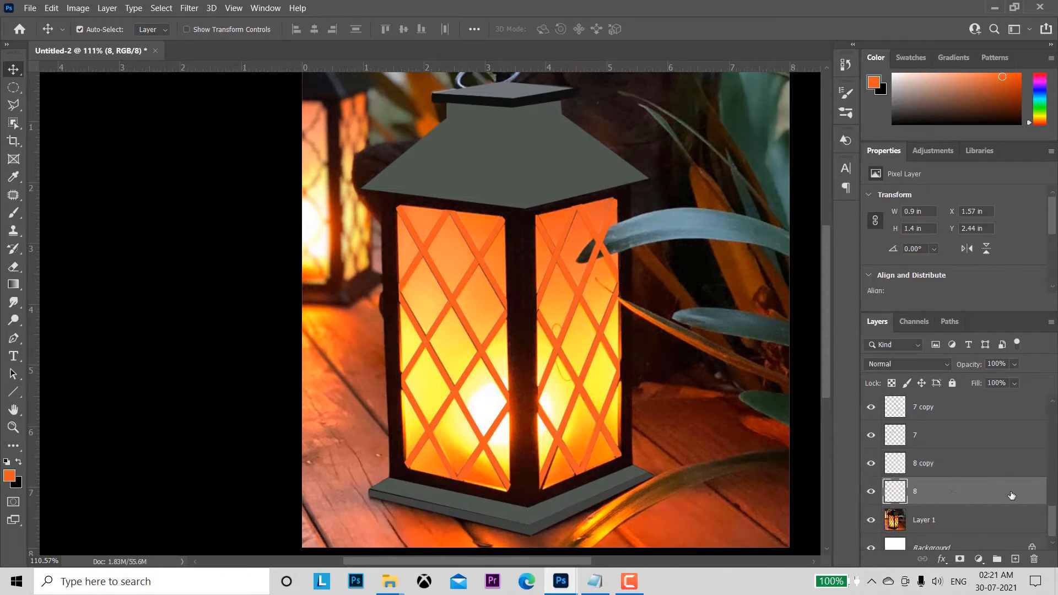
pyautogui.keyDown('ctrl'); pyautogui.click(961, 467); pyautogui.keyUp('ctrl')
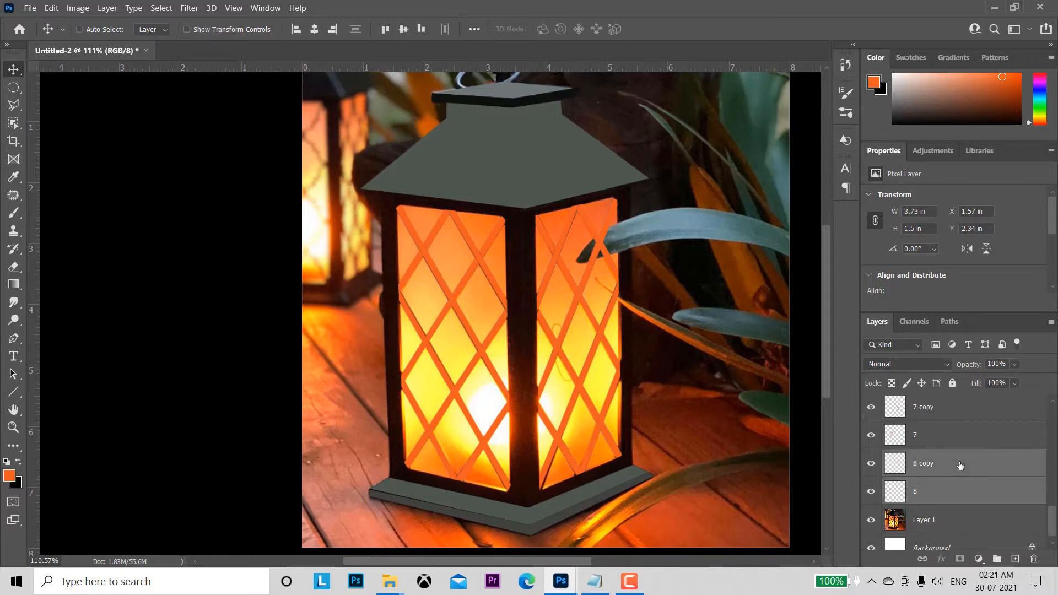
pyautogui.keyDown('ctrl'); pyautogui.click(944, 439); pyautogui.keyUp('ctrl')
pyautogui.scroll(3, 1054, 518)
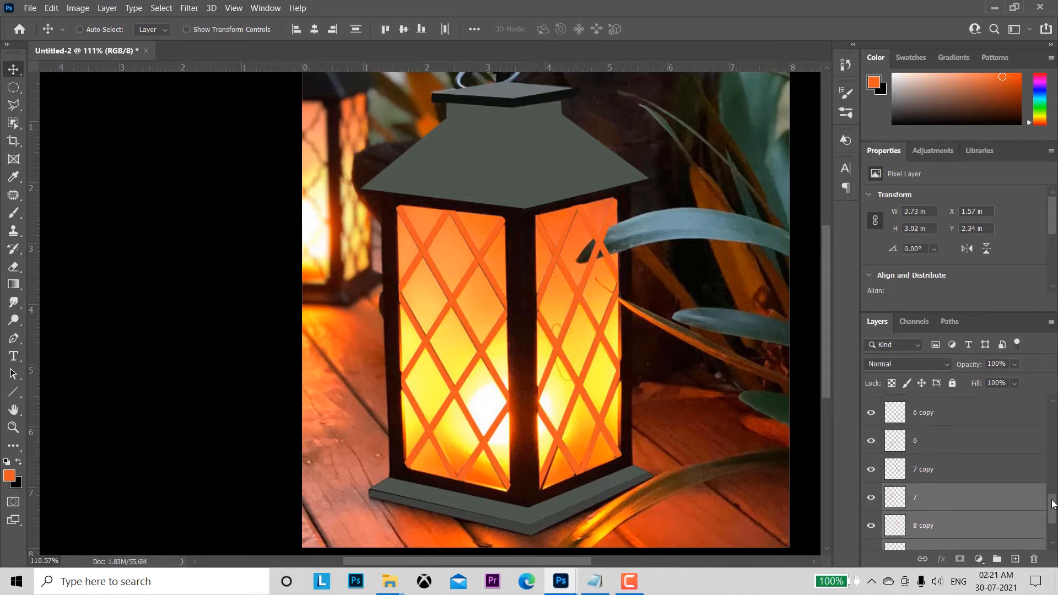
pyautogui.keyDown('ctrl'); pyautogui.click(931, 473); pyautogui.keyUp('ctrl')
pyautogui.keyDown('ctrl'); pyautogui.click(934, 448); pyautogui.keyUp('ctrl')
pyautogui.keyDown('ctrl'); pyautogui.click(937, 418); pyautogui.keyUp('ctrl')
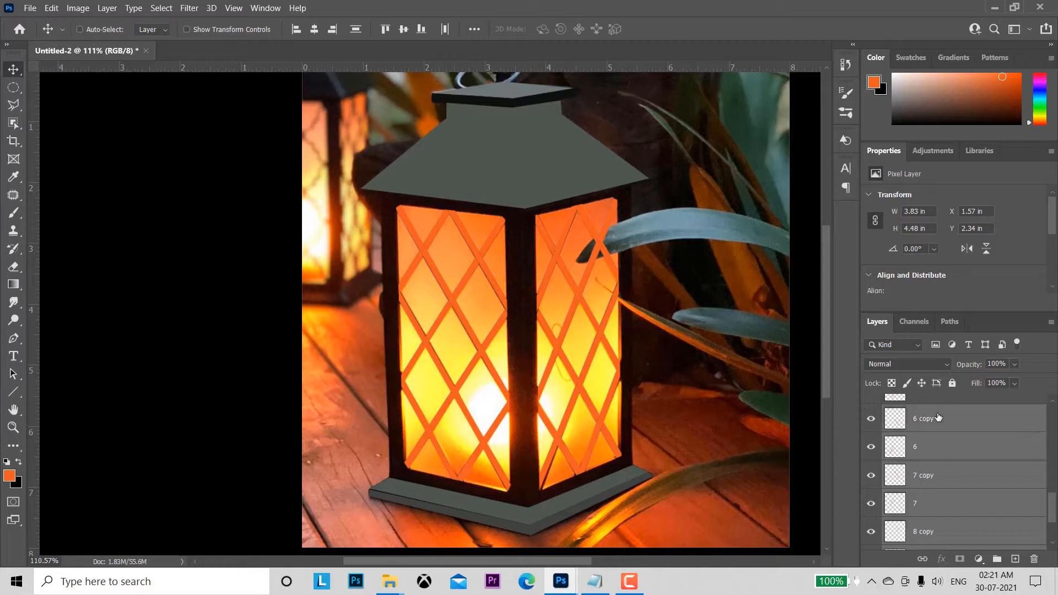
pyautogui.scroll(4, 1036, 490)
pyautogui.keyDown('ctrl'); pyautogui.click(925, 493); pyautogui.keyUp('ctrl')
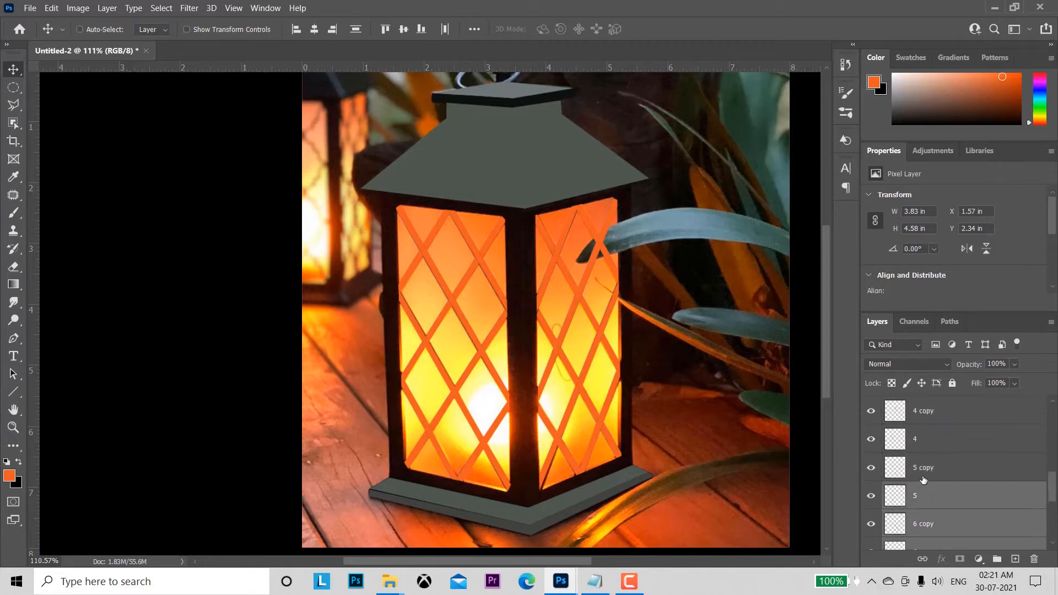
pyautogui.keyDown('ctrl'); pyautogui.click(928, 468); pyautogui.keyUp('ctrl')
pyautogui.keyDown('ctrl'); pyautogui.click(934, 445); pyautogui.keyUp('ctrl')
pyautogui.keyDown('ctrl'); pyautogui.click(939, 409); pyautogui.keyUp('ctrl')
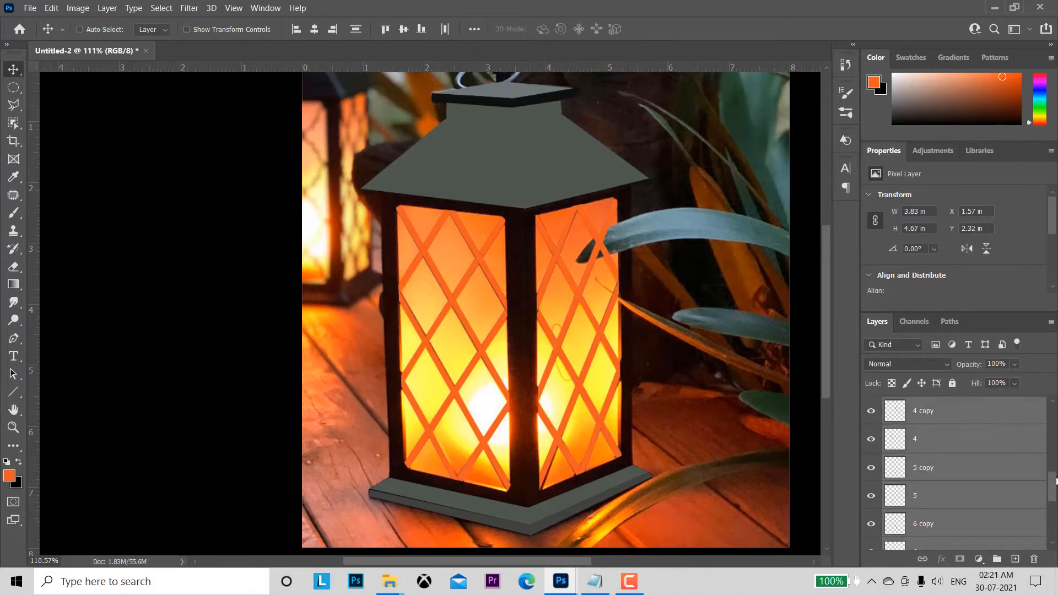
pyautogui.scroll(3, 937, 436)
pyautogui.keyDown('ctrl'); pyautogui.click(933, 471); pyautogui.keyUp('ctrl')
pyautogui.keyDown('ctrl'); pyautogui.click(931, 447); pyautogui.keyUp('ctrl')
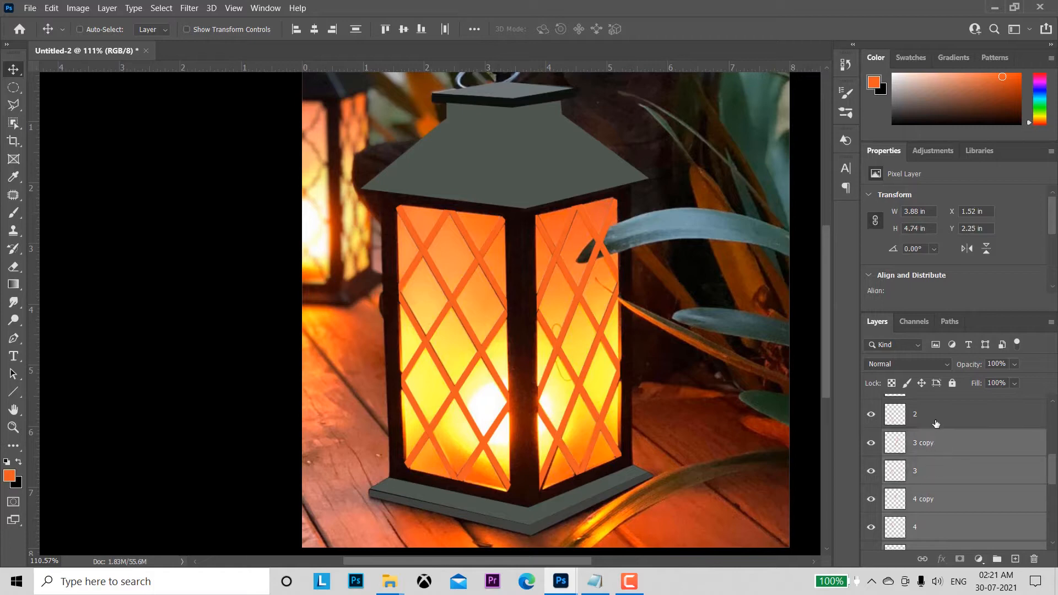
pyautogui.keyDown('ctrl'); pyautogui.click(938, 416); pyautogui.keyUp('ctrl')
pyautogui.scroll(2, 1036, 458)
pyautogui.scroll(1, 1057, 451)
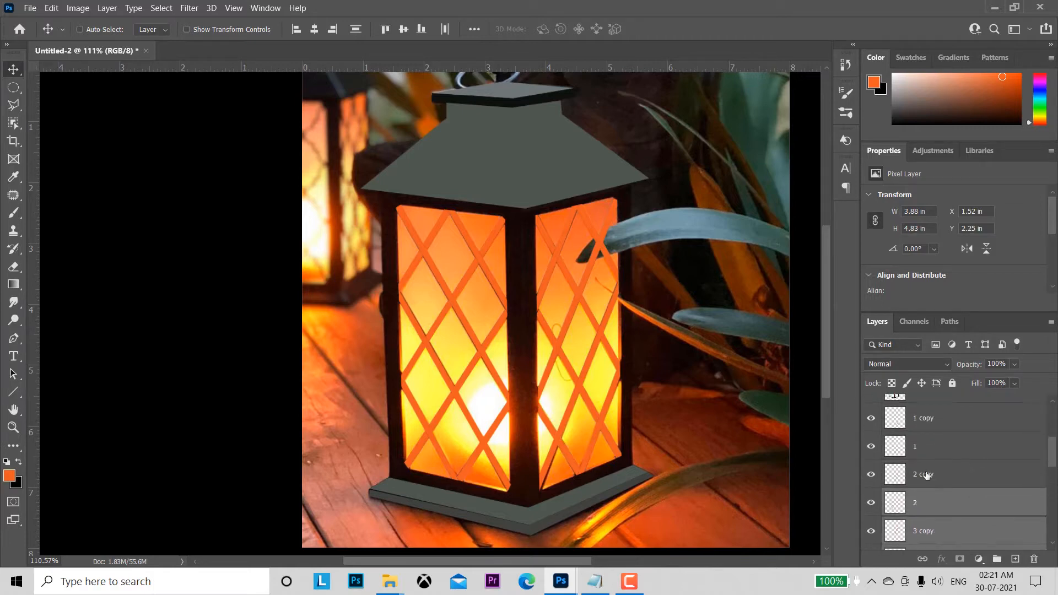
pyautogui.keyDown('ctrl'); pyautogui.click(928, 477); pyautogui.keyUp('ctrl')
pyautogui.keyDown('ctrl'); pyautogui.click(930, 445); pyautogui.keyUp('ctrl')
pyautogui.keyDown('ctrl'); pyautogui.click(927, 418); pyautogui.keyUp('ctrl')
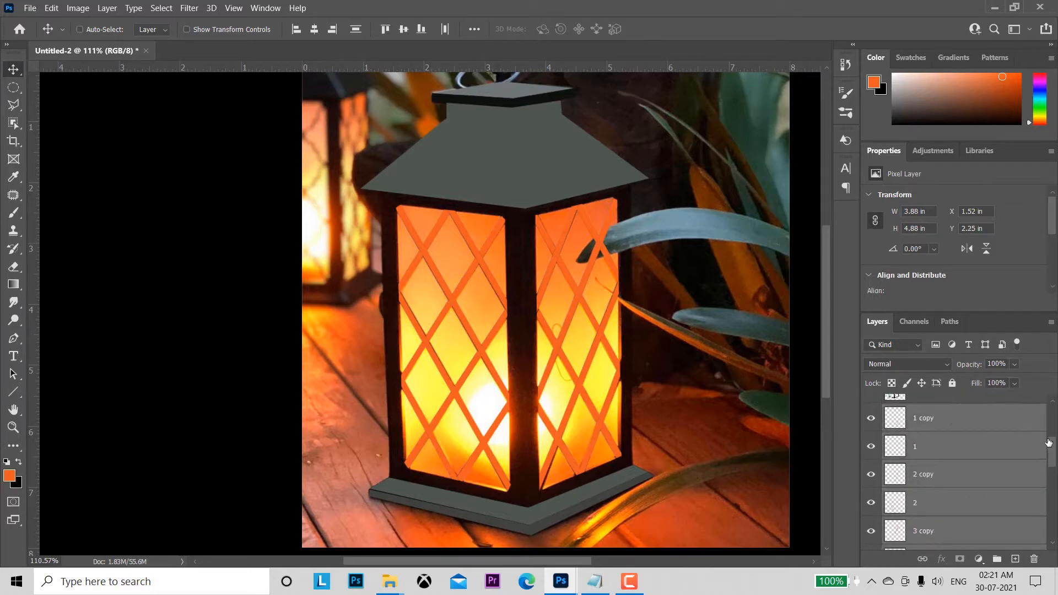
pyautogui.scroll(2, 1053, 441)
pyautogui.moveTo(1053, 437); pyautogui.dragTo(1054, 439)
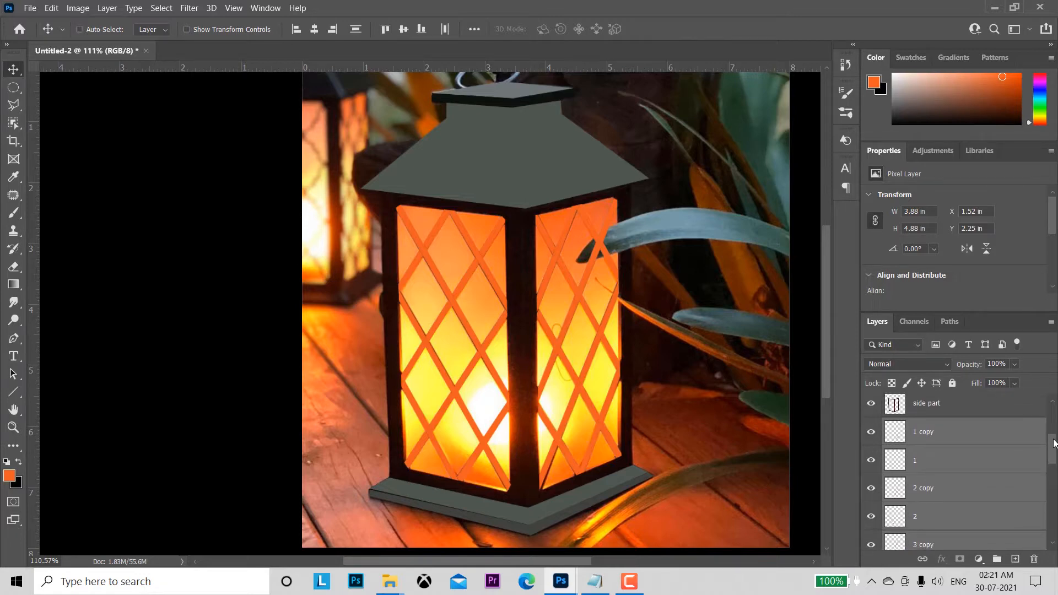
pyautogui.hotkey('ctrl', 'g')
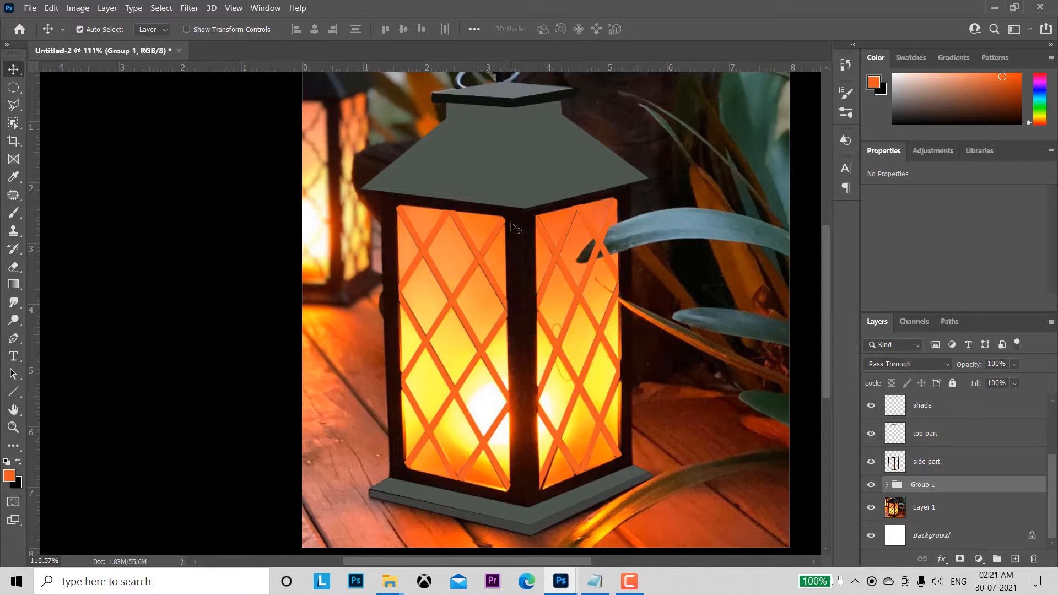
# Step: Load the outline of the lantern's lower rim on the base layer as a selection and hide that layer
pyautogui.scroll(-3, 677, 439)
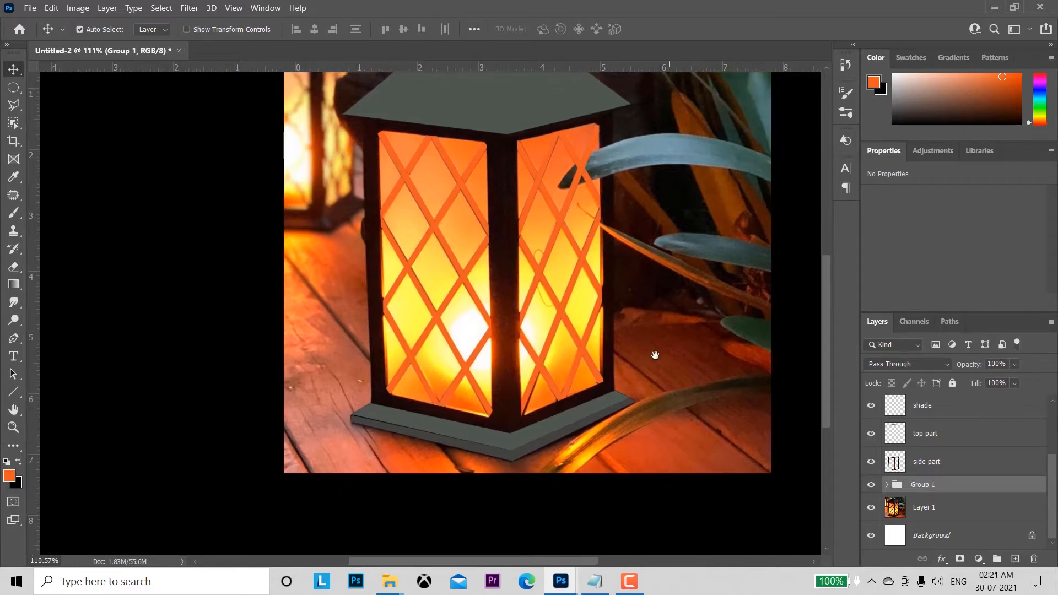
pyautogui.click(505, 448)
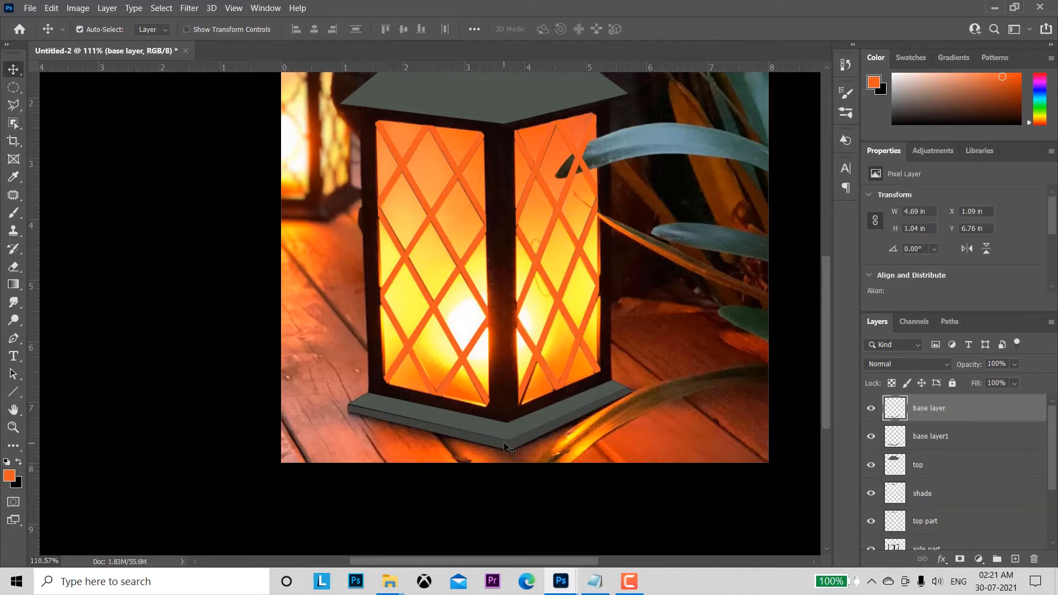
pyautogui.keyDown('ctrl'); pyautogui.click(894, 409); pyautogui.keyUp('ctrl')
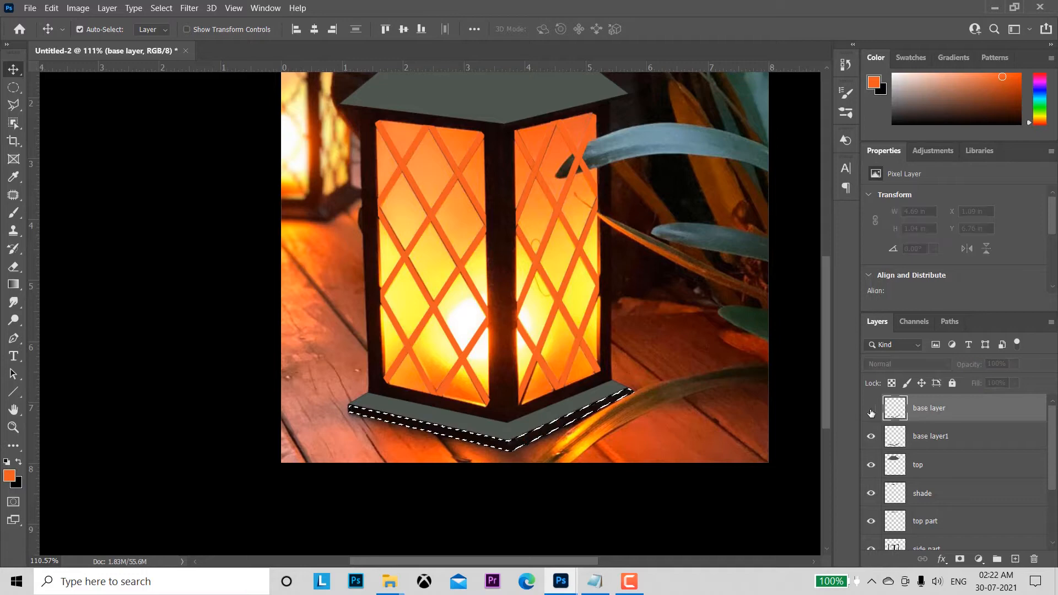
pyautogui.click(872, 410)
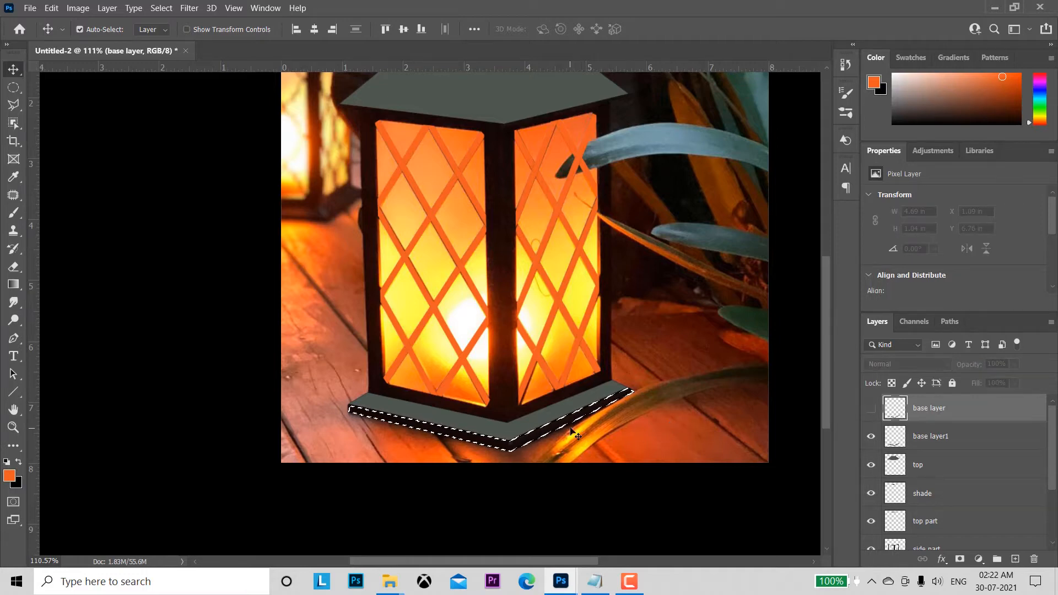
# Step: Set the foreground colour to the near-black #170d0e sampled from the photo's lower rim inside the selection
pyautogui.press('z')
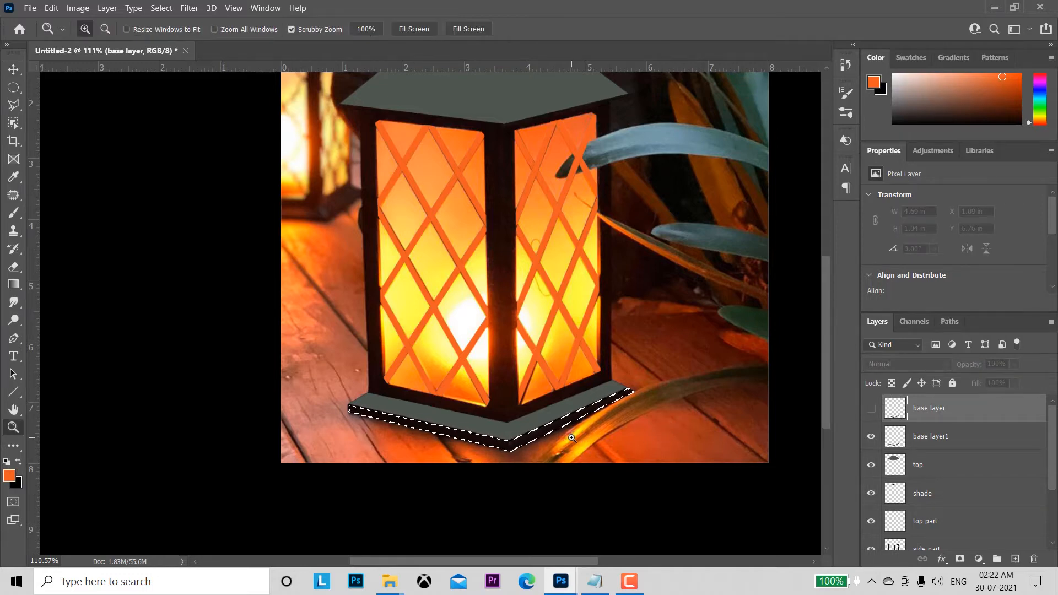
pyautogui.hotkey('ctrl', '=')
pyautogui.hotkey('ctrl', '=')
pyautogui.press('v')
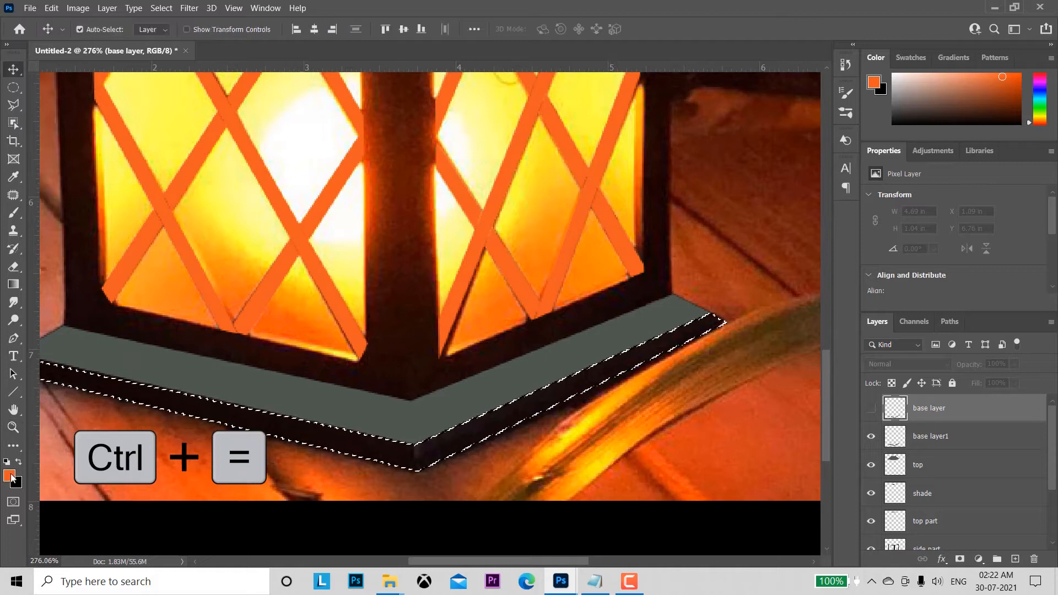
pyautogui.click(9, 476)
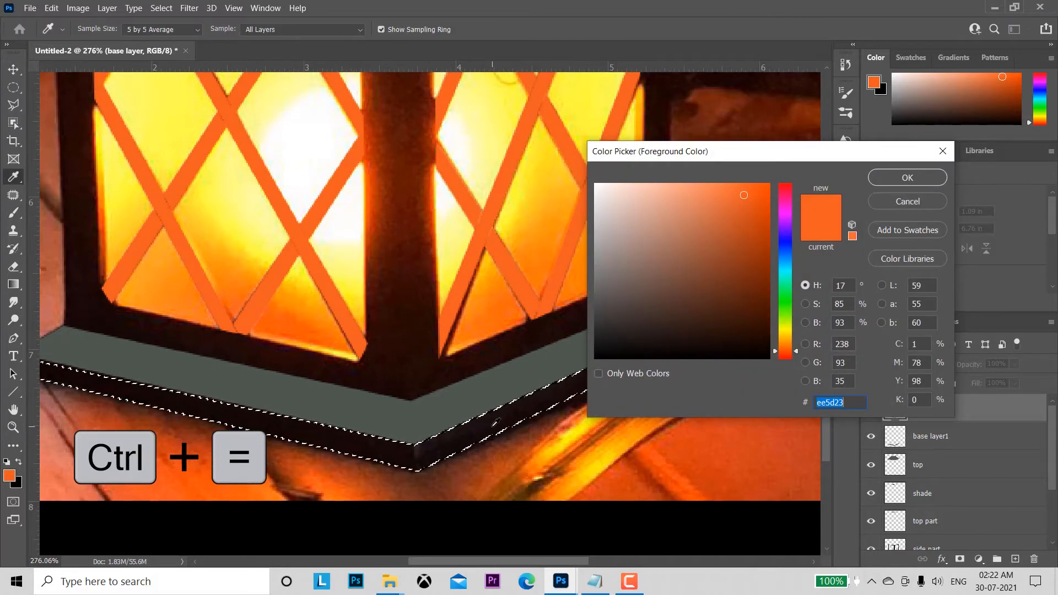
pyautogui.click(502, 418)
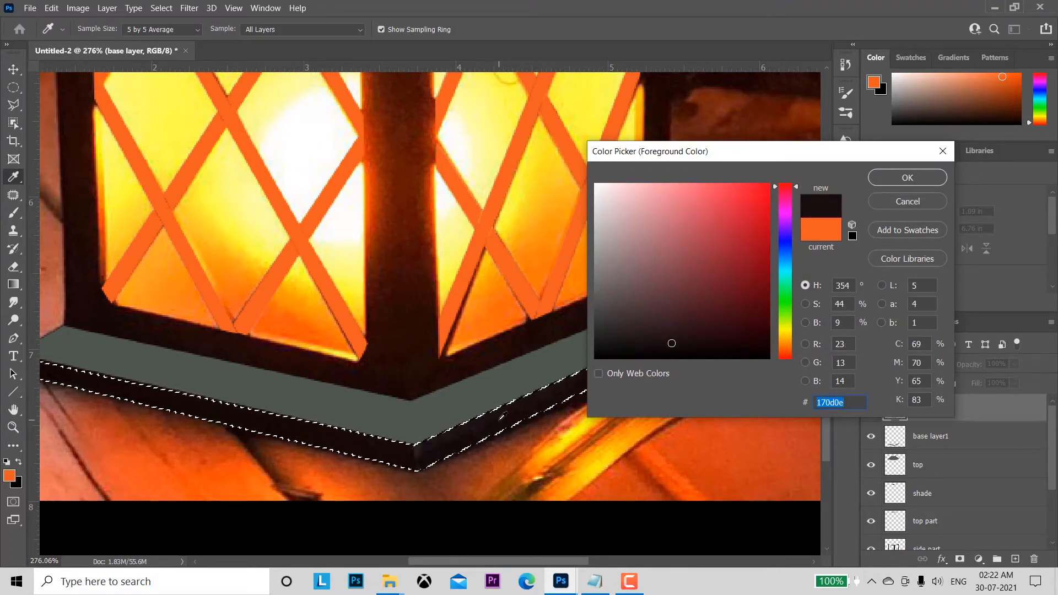
pyautogui.click(899, 177)
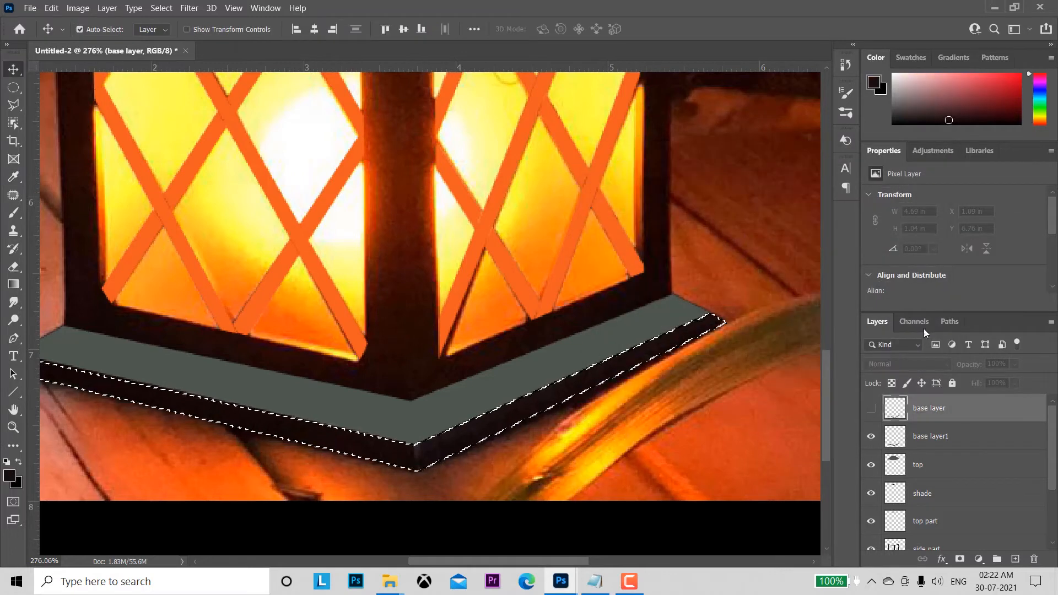
# Step: Make the base layer visible again, fill its selected rim with the foreground colour, and deselect
pyautogui.click(872, 408)
pyautogui.hotkey('alt', 'BackSpace')
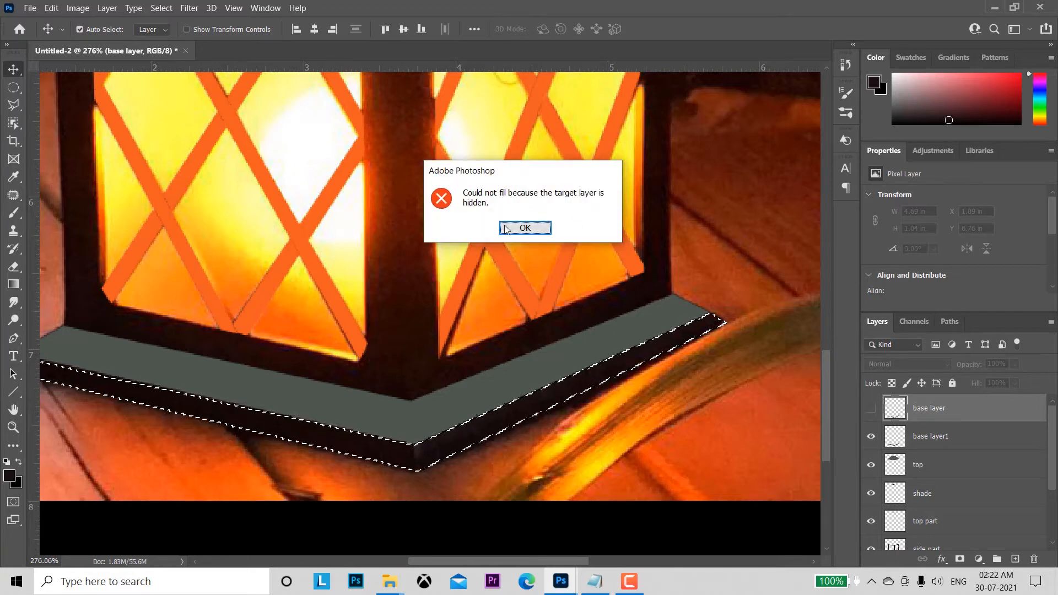
pyautogui.click(525, 227)
pyautogui.click(872, 408)
pyautogui.hotkey('alt', 'BackSpace')
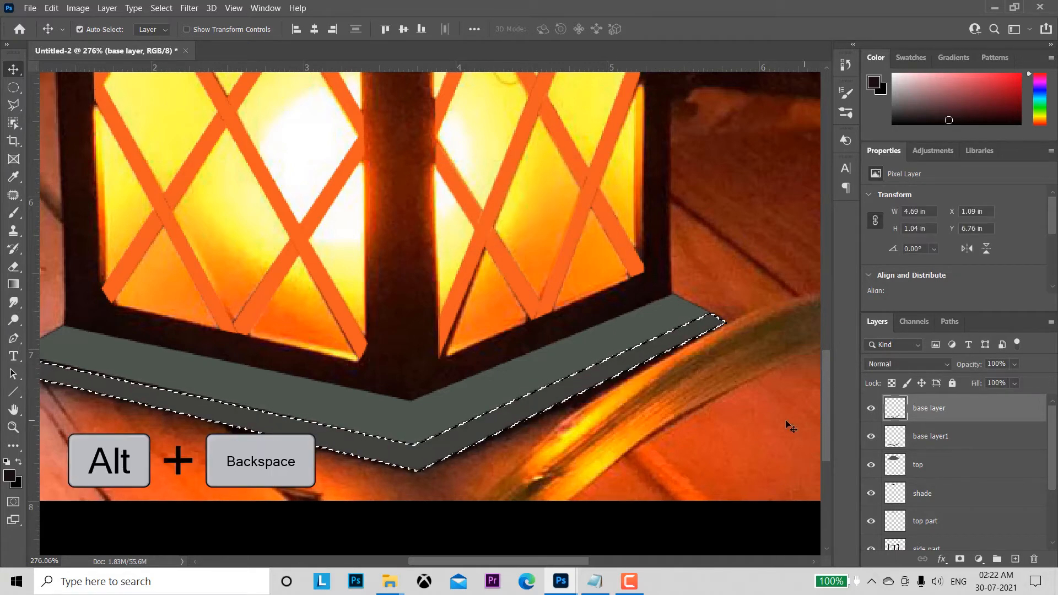
pyautogui.hotkey('alt', 'BackSpace')
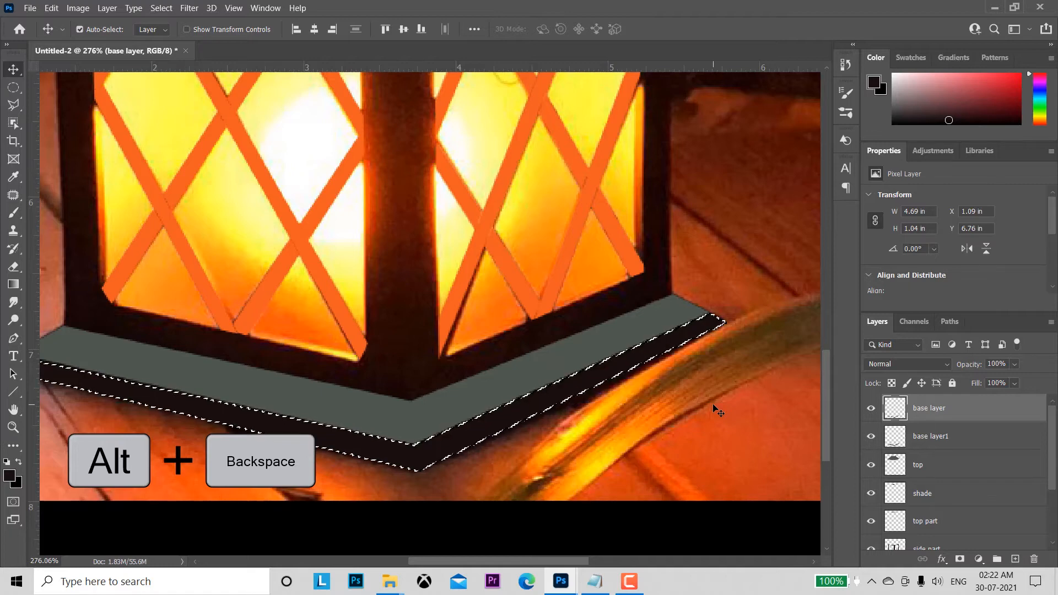
pyautogui.press('ctrl')
pyautogui.hotkey('ctrl', 'd')
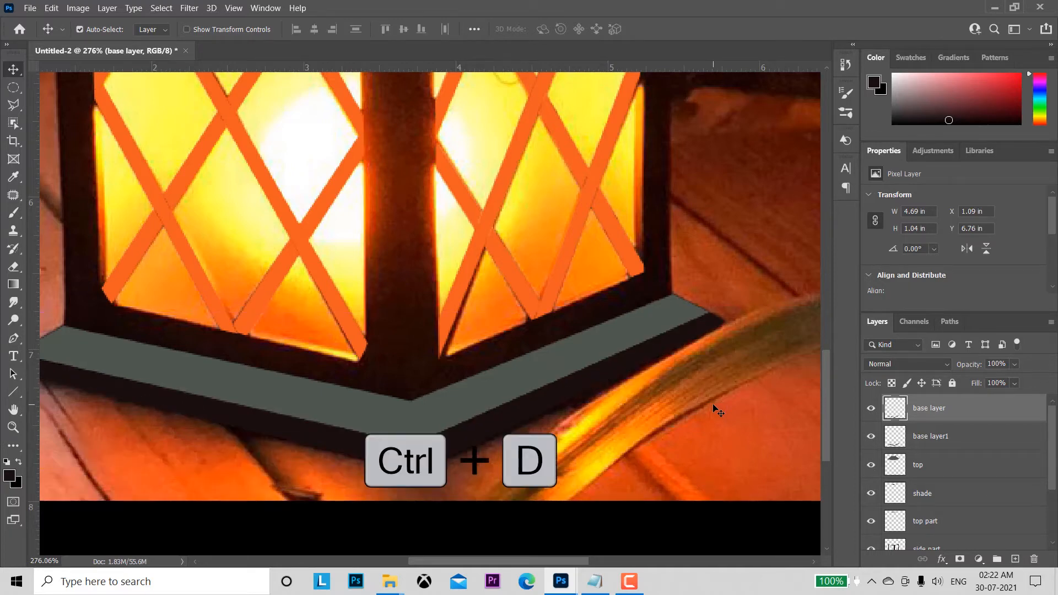
# Step: Load the outline of base layer1 as a selection, hide the layer, and set the foreground colour to #1a1418 sampled from the photo
pyautogui.click(511, 374)
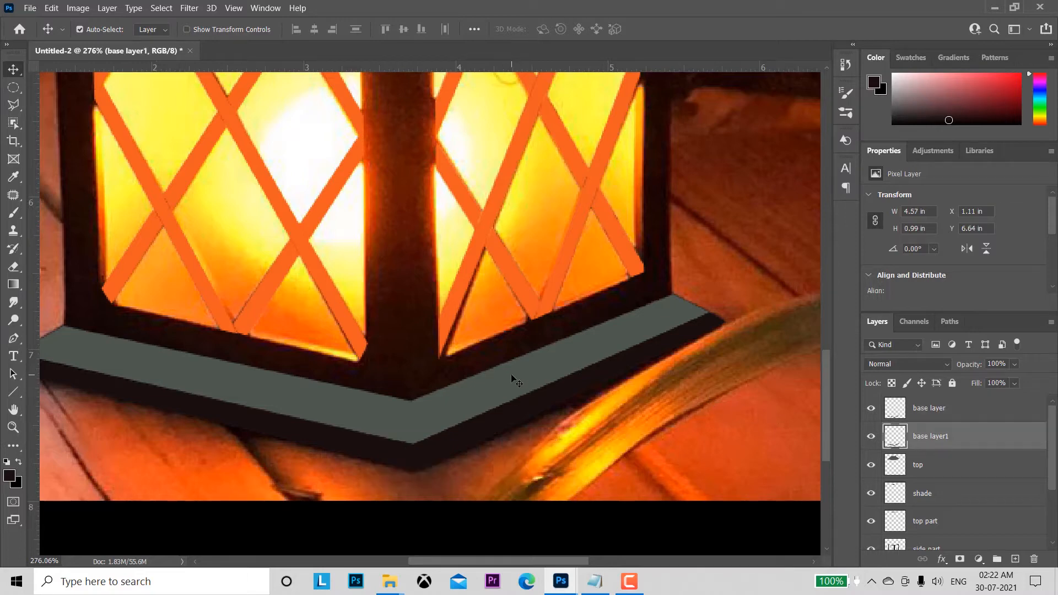
pyautogui.keyDown('ctrl'); pyautogui.click(896, 438); pyautogui.keyUp('ctrl')
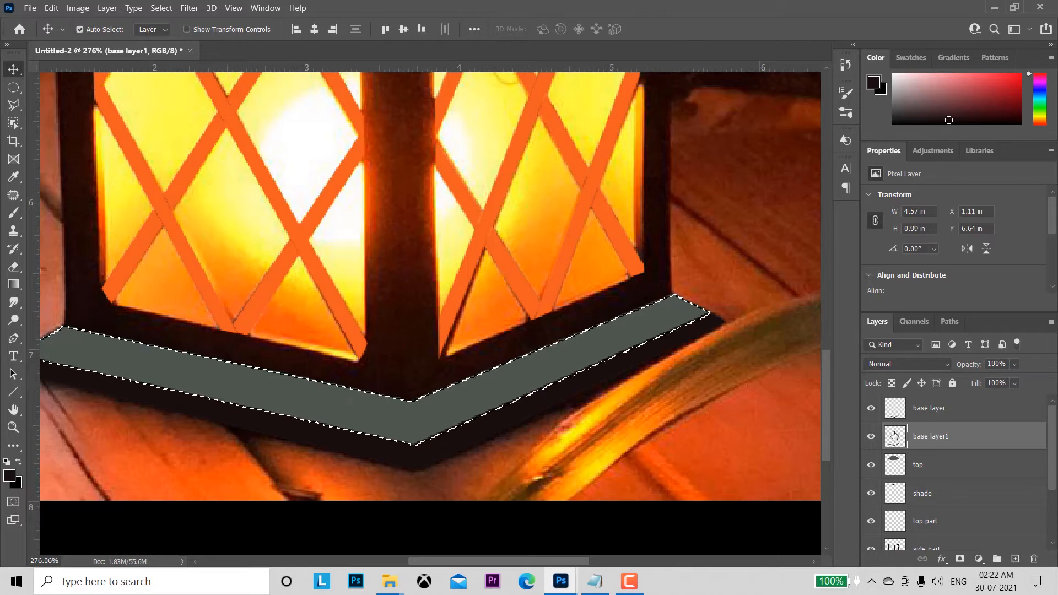
pyautogui.click(871, 439)
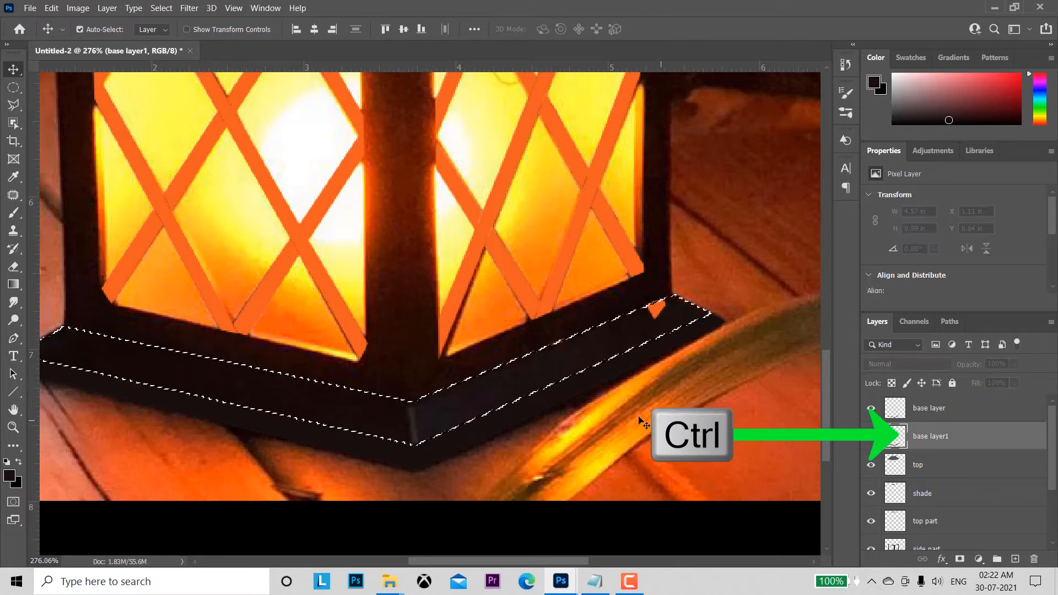
pyautogui.click(9, 476)
pyautogui.click(422, 420)
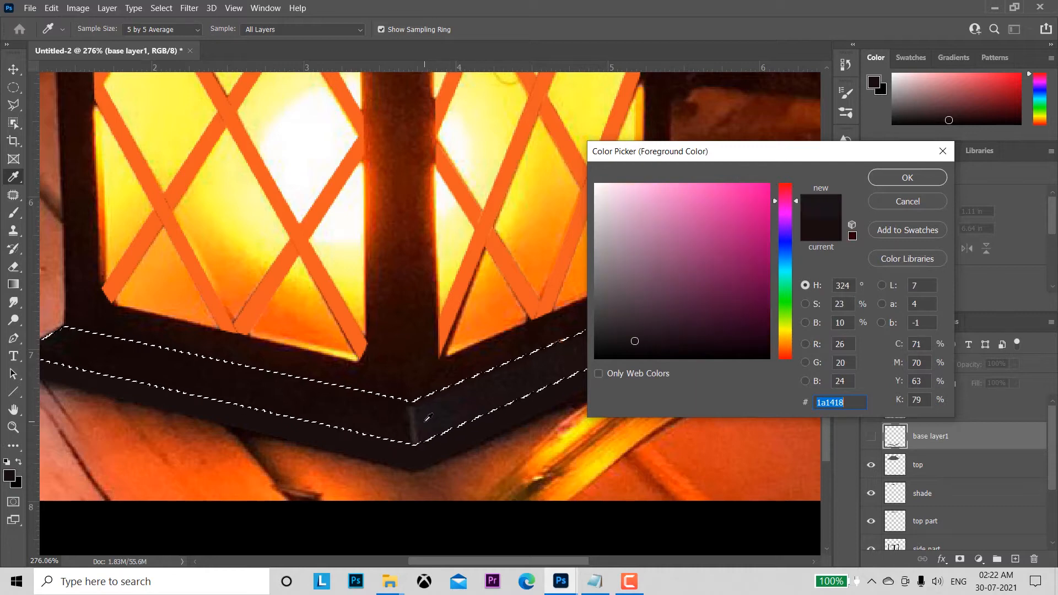
pyautogui.click(907, 177)
# Step: Make base layer1 visible again, fill its selected band with the foreground colour, and deselect
pyautogui.press('v')
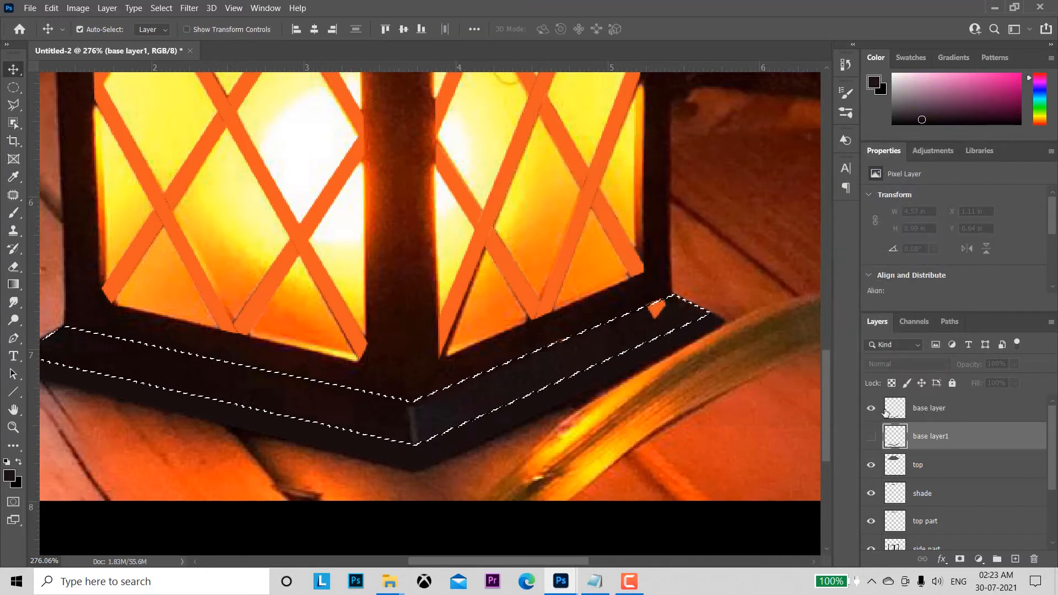
pyautogui.hotkey('alt', 'BackSpace')
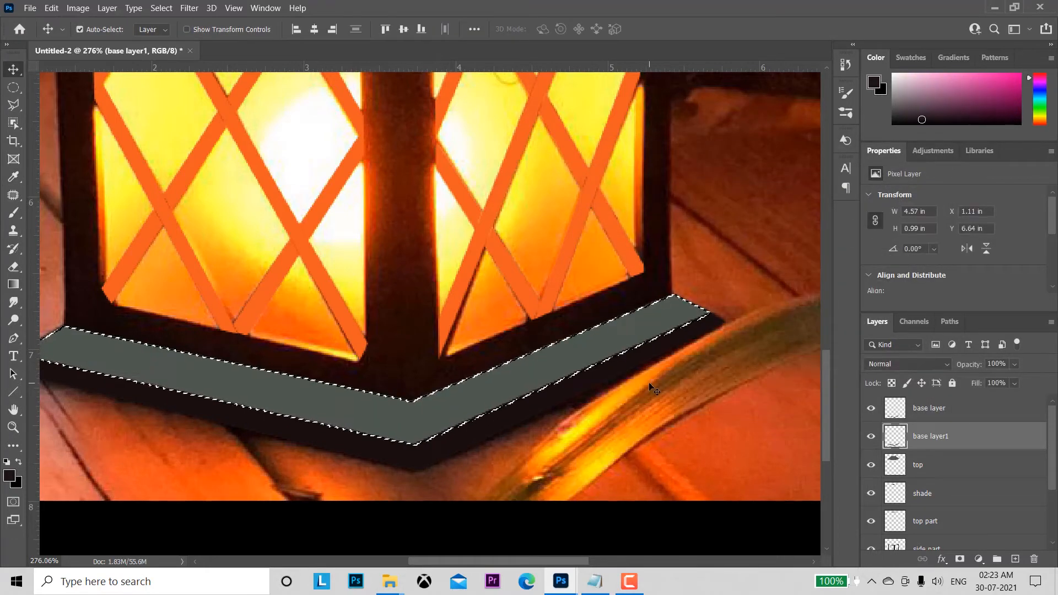
pyautogui.hotkey('alt', 'BackSpace')
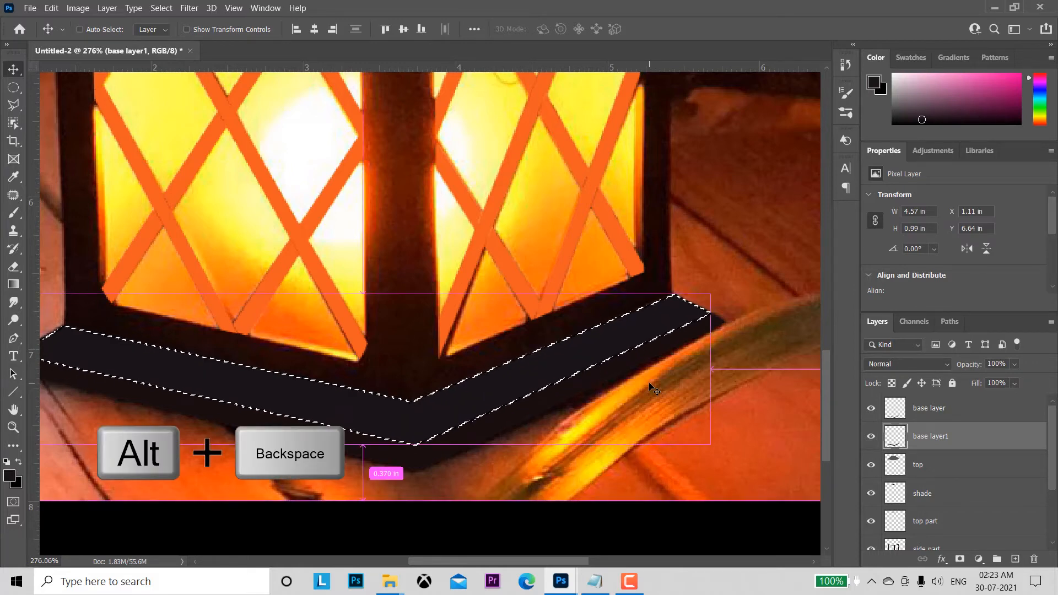
pyautogui.hotkey('ctrl', 'd')
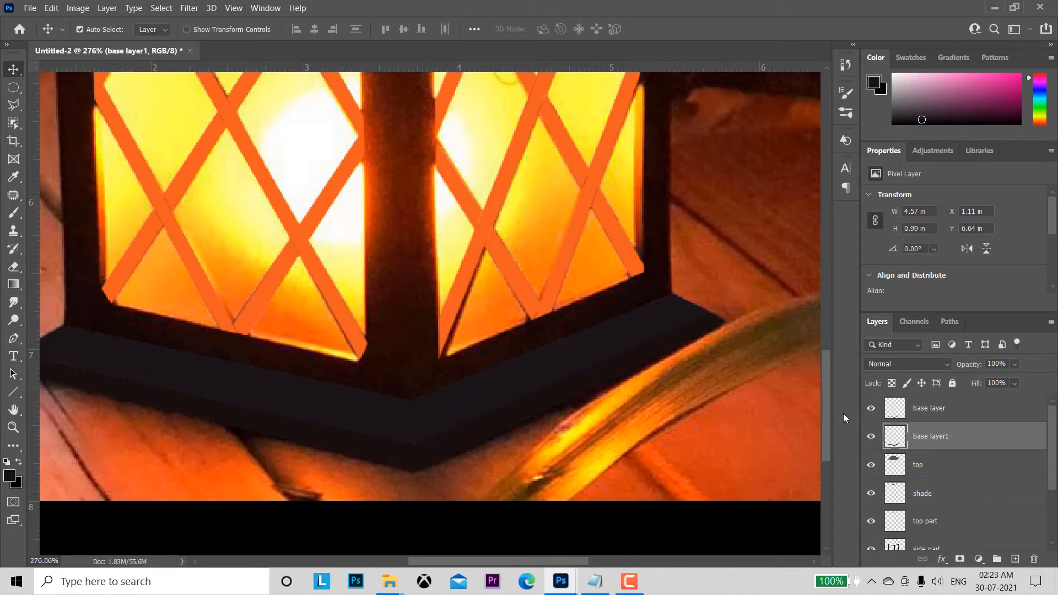
# Step: Hide the top layer covering the lantern's sloping roof and load its outline as a selection
pyautogui.moveTo(695, 185); pyautogui.dragTo(721, 541)
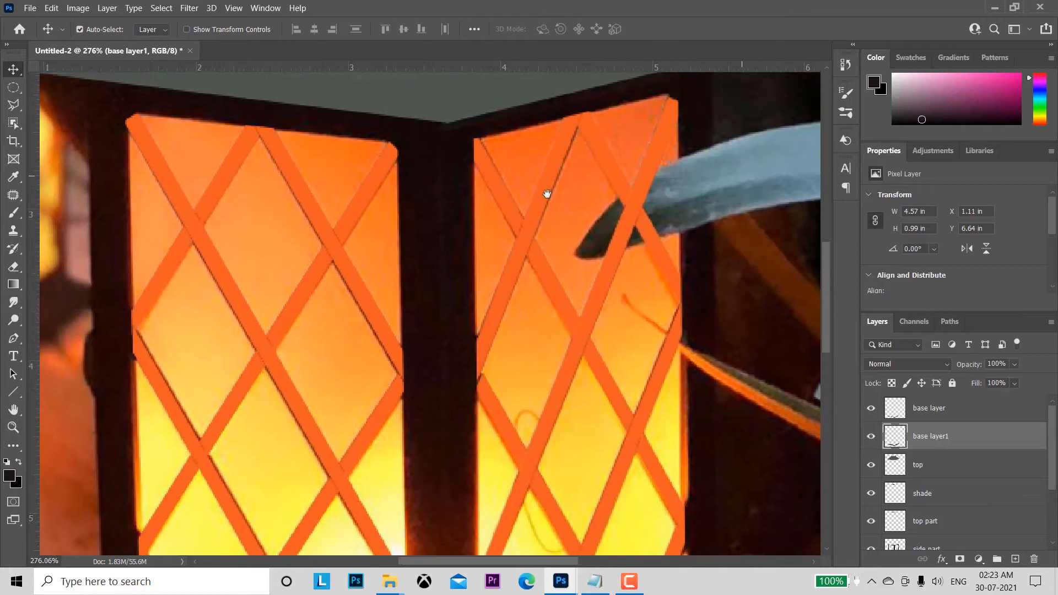
pyautogui.moveTo(548, 194); pyautogui.dragTo(572, 373)
pyautogui.moveTo(547, 231); pyautogui.dragTo(551, 297)
pyautogui.click(483, 250)
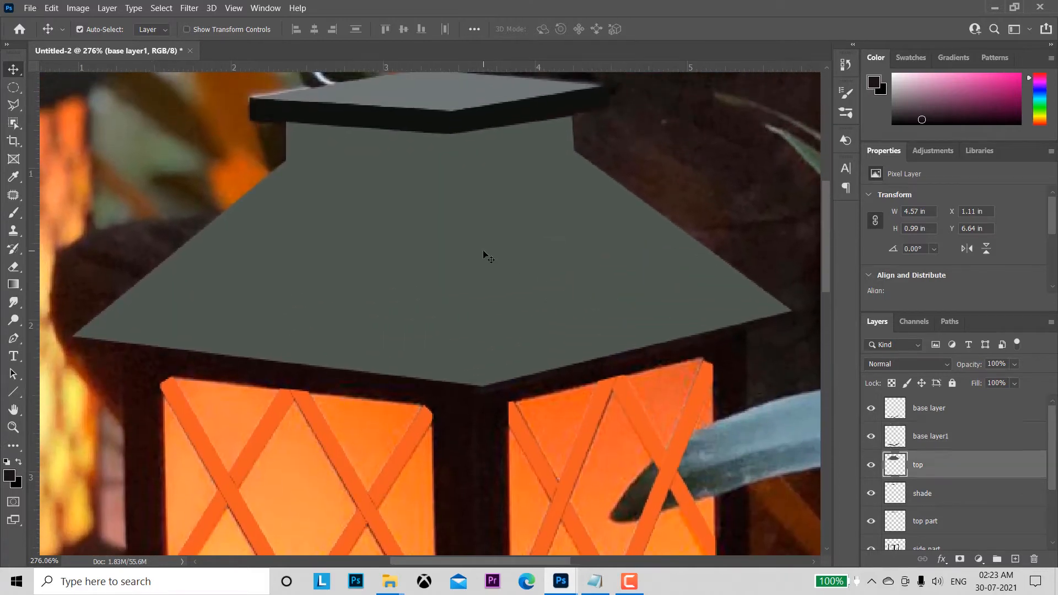
pyautogui.click(871, 466)
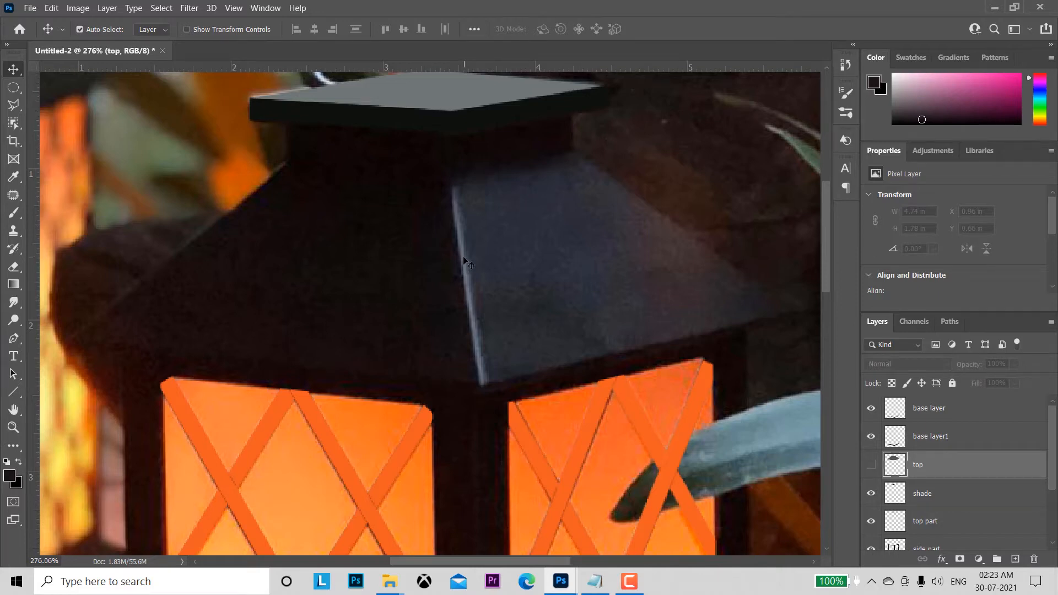
pyautogui.keyDown('ctrl'); pyautogui.click(894, 465); pyautogui.keyUp('ctrl')
# Step: Fill the selected roof on the top layer with the flat dark blue-grey #1f2428 sampled from the photo
pyautogui.click(8, 475)
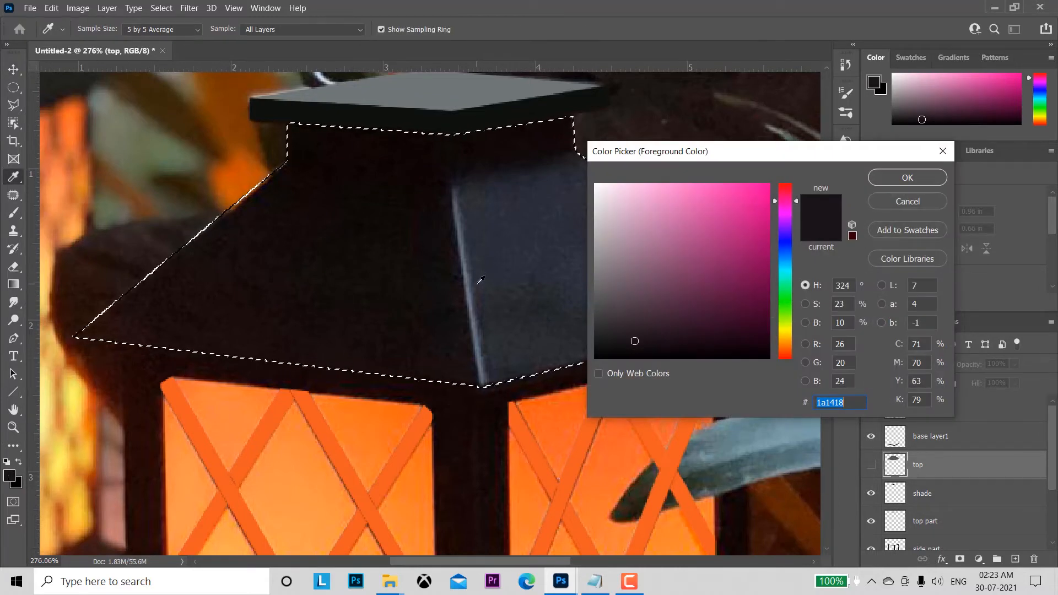
pyautogui.click(497, 326)
pyautogui.click(538, 309)
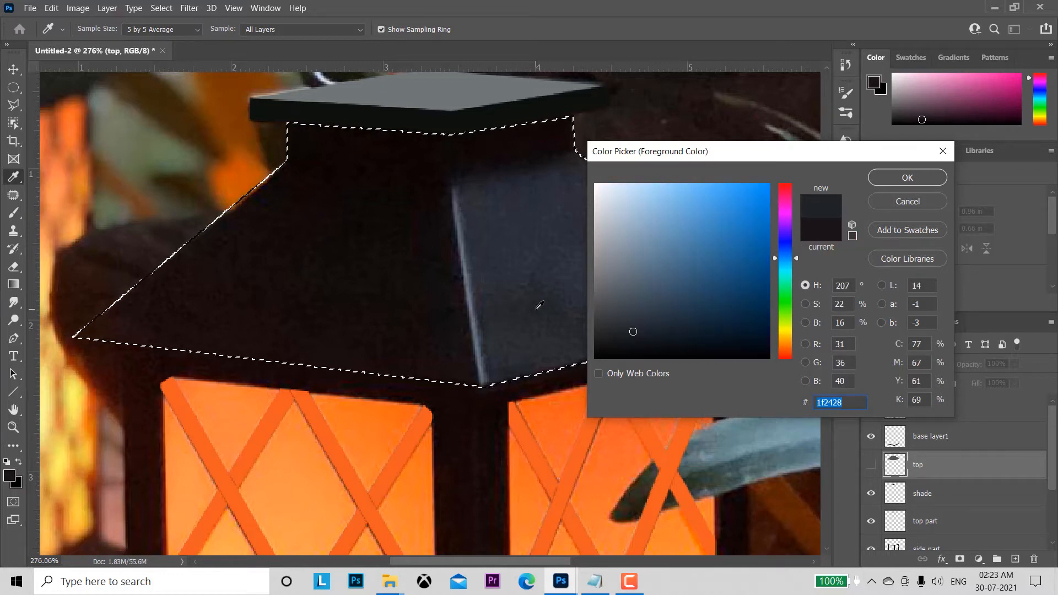
pyautogui.click(937, 177)
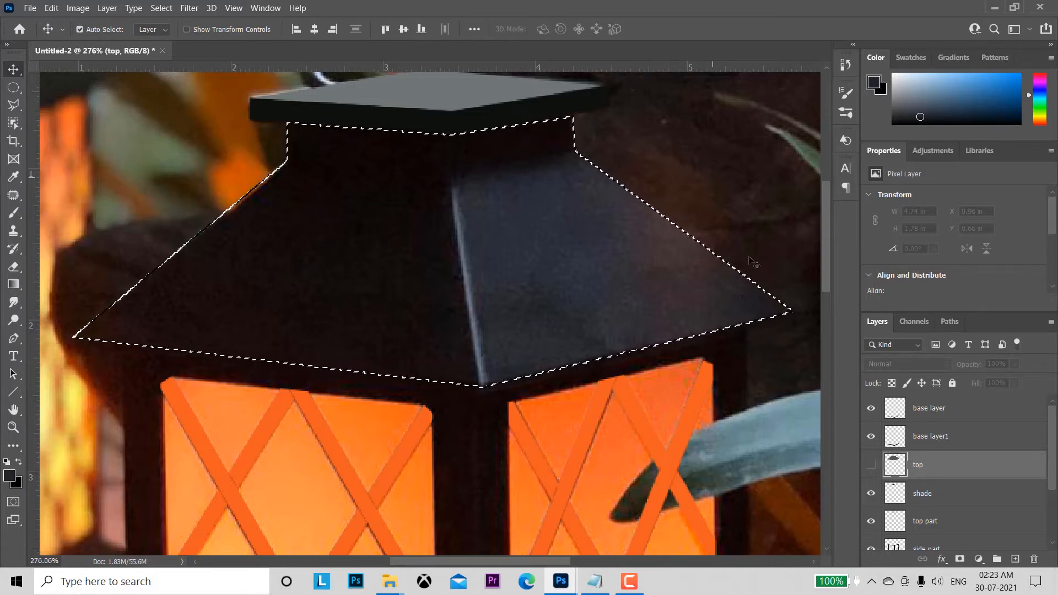
pyautogui.click(871, 465)
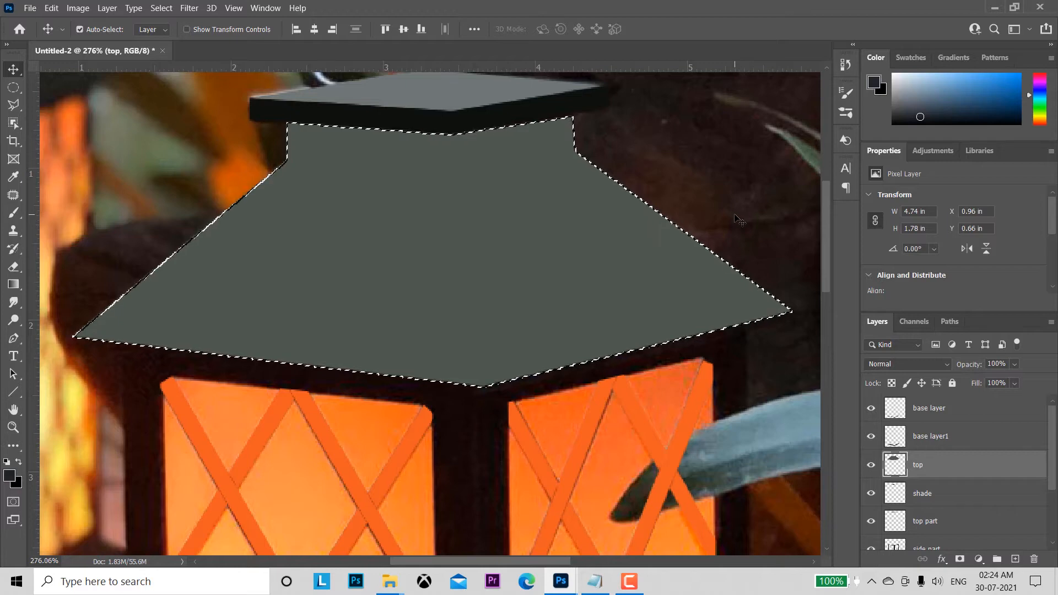
pyautogui.hotkey('alt', 'BackSpace')
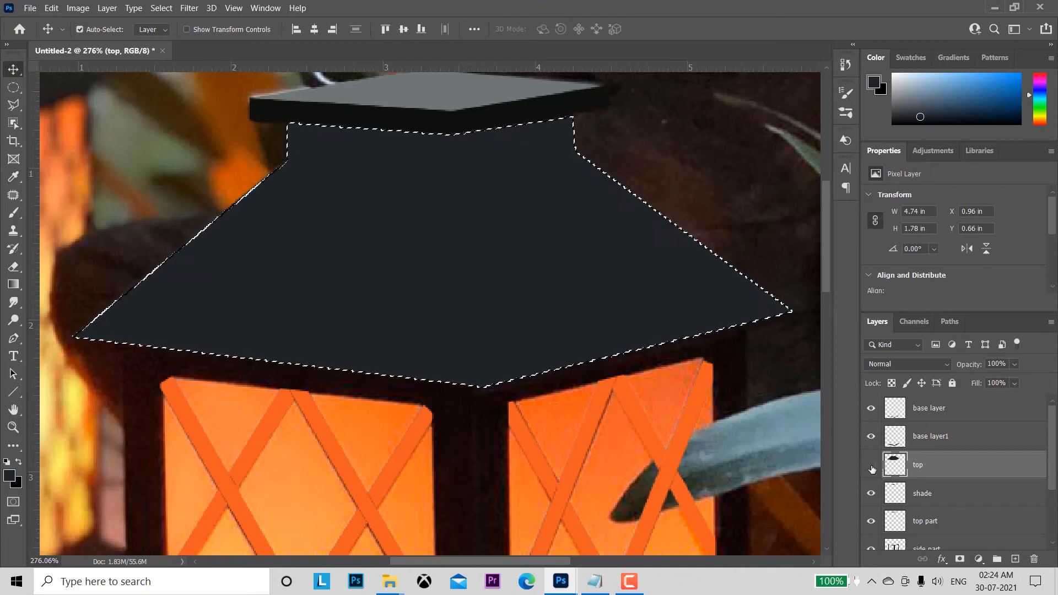
# Step: Hide the top layer and recolour the gradient's three stops with near-black, dark grey and lighter slate sampled across the photo's roof
pyautogui.click(871, 466)
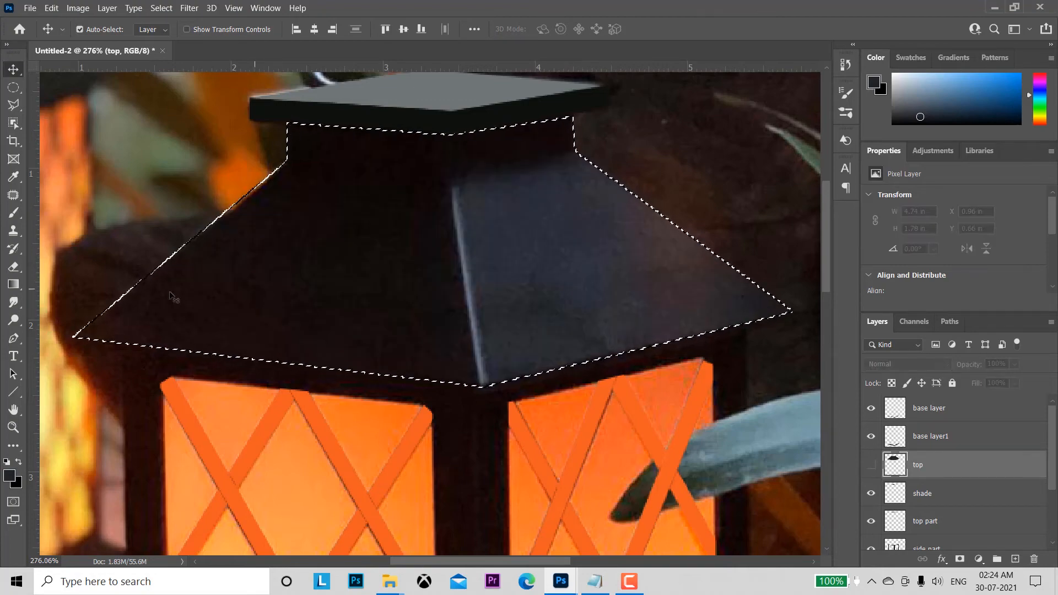
pyautogui.click(13, 285)
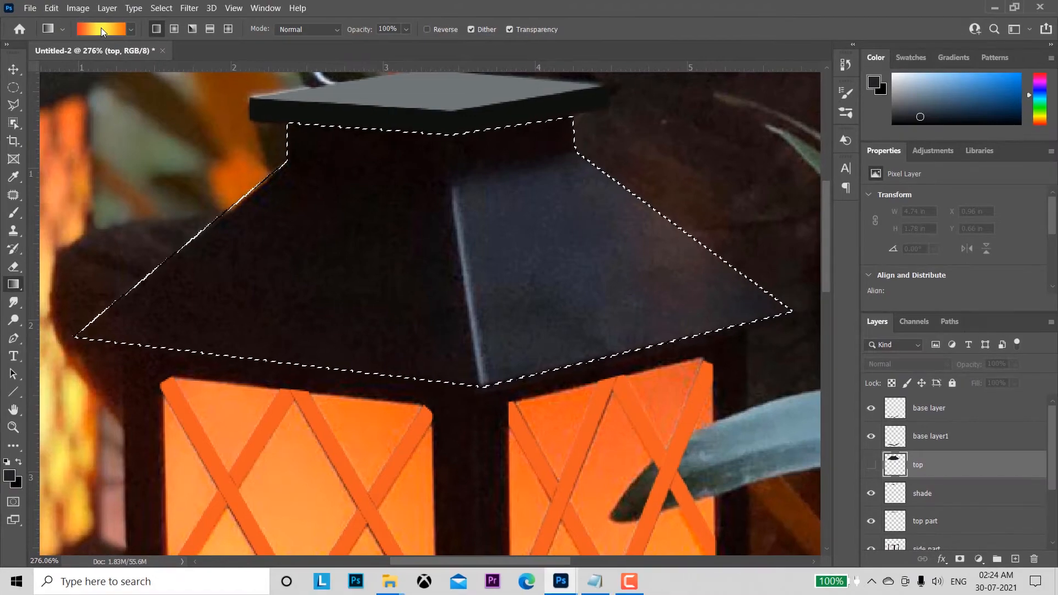
pyautogui.click(101, 28)
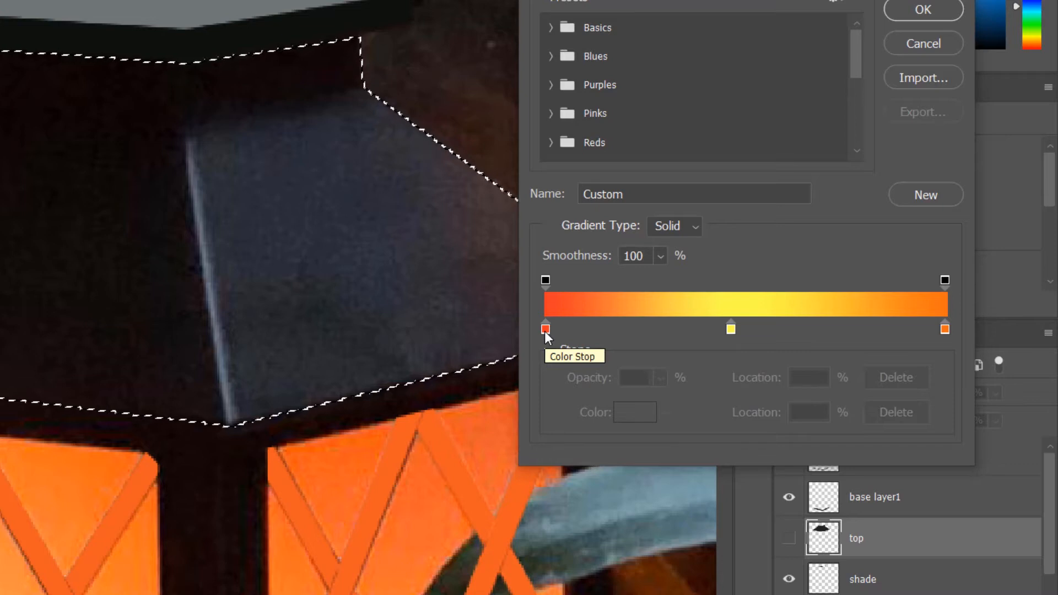
pyautogui.click(545, 331)
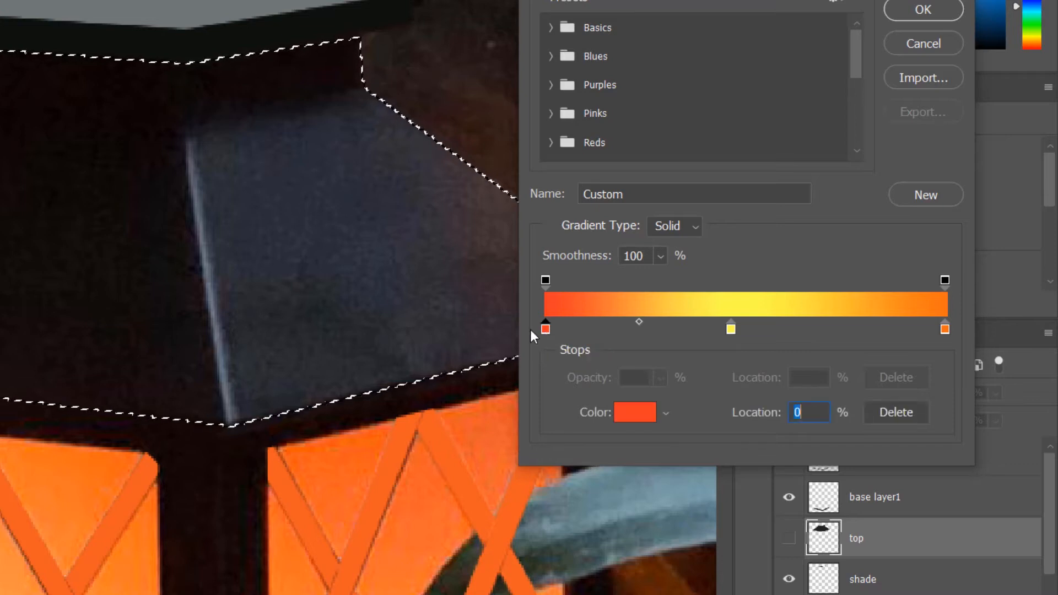
pyautogui.click(6, 192)
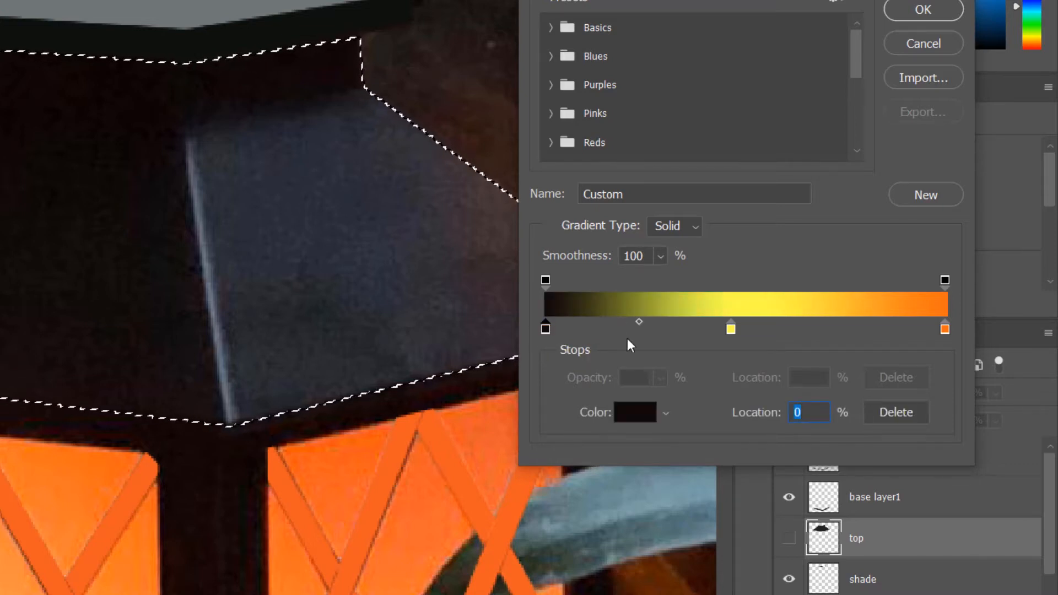
pyautogui.click(730, 330)
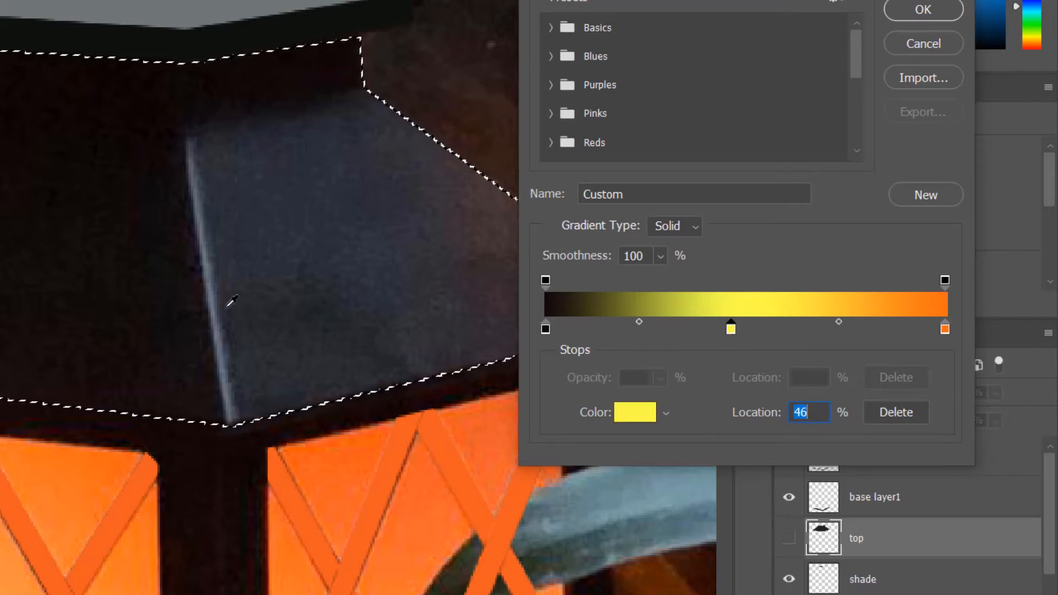
pyautogui.click(232, 302)
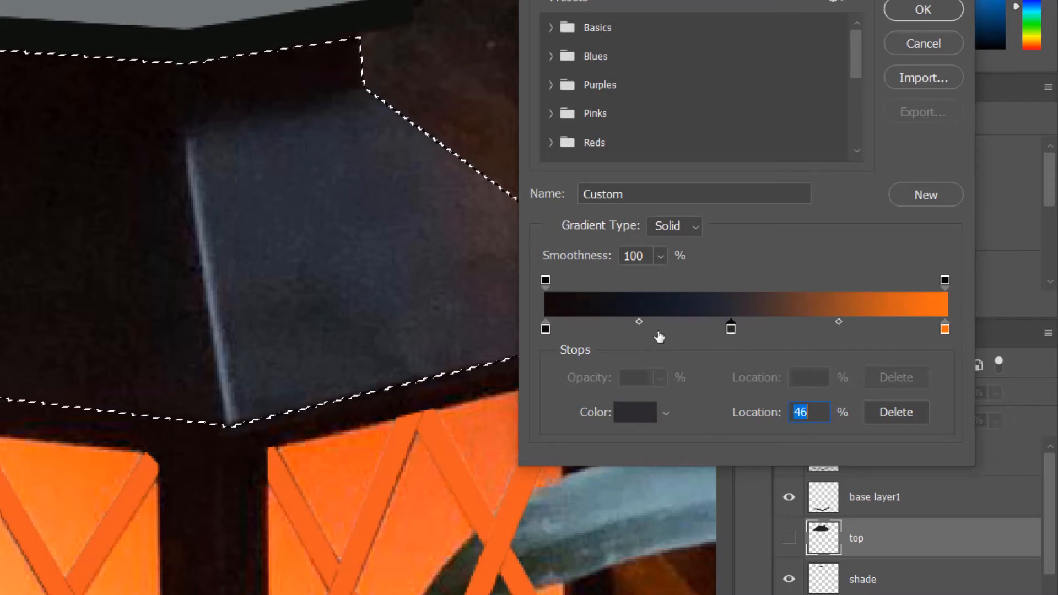
pyautogui.moveTo(944, 330); pyautogui.dragTo(941, 330)
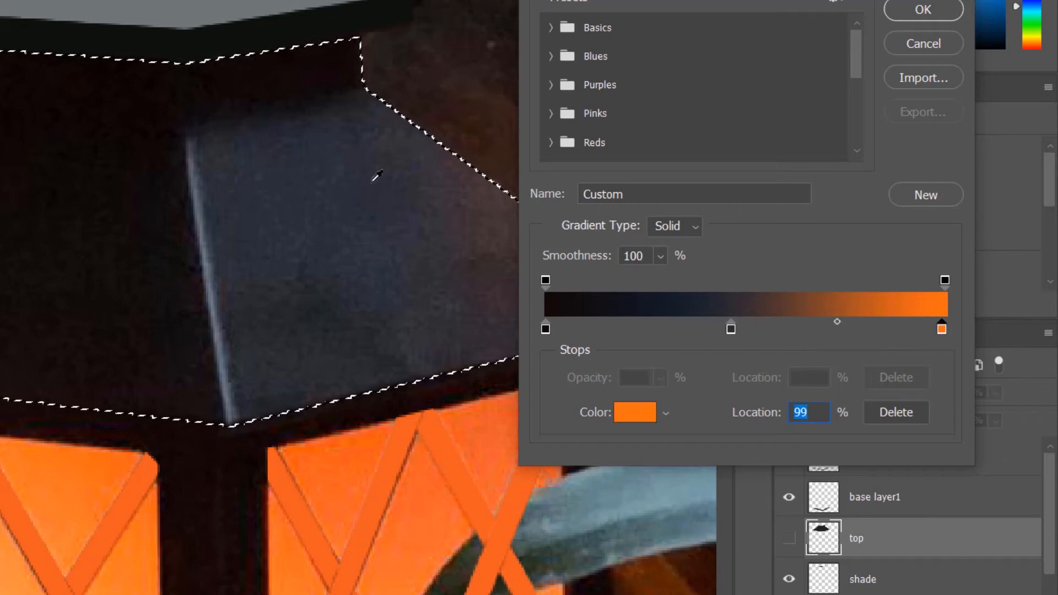
pyautogui.click(423, 148)
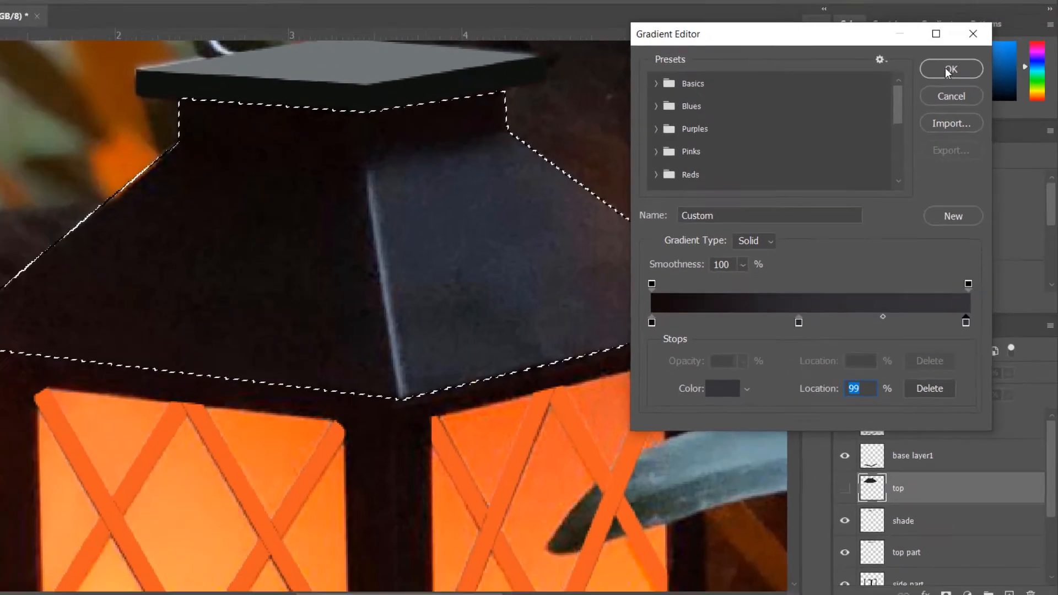
pyautogui.click(921, 10)
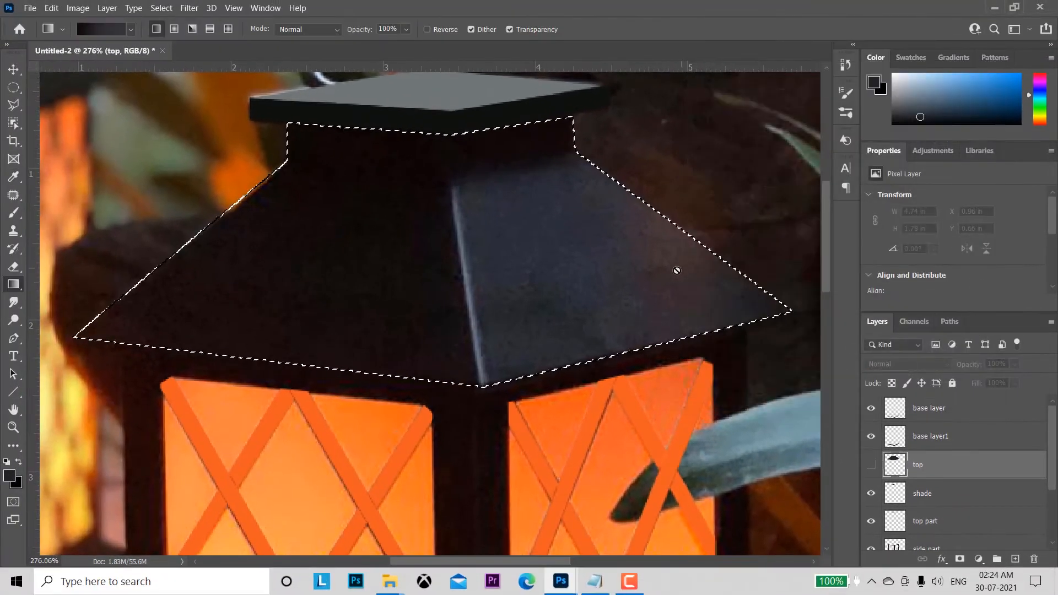
# Step: Make the top layer visible, apply the linear gradient across the selected roof from its dark left slope past its right slope, and deselect
pyautogui.click(871, 466)
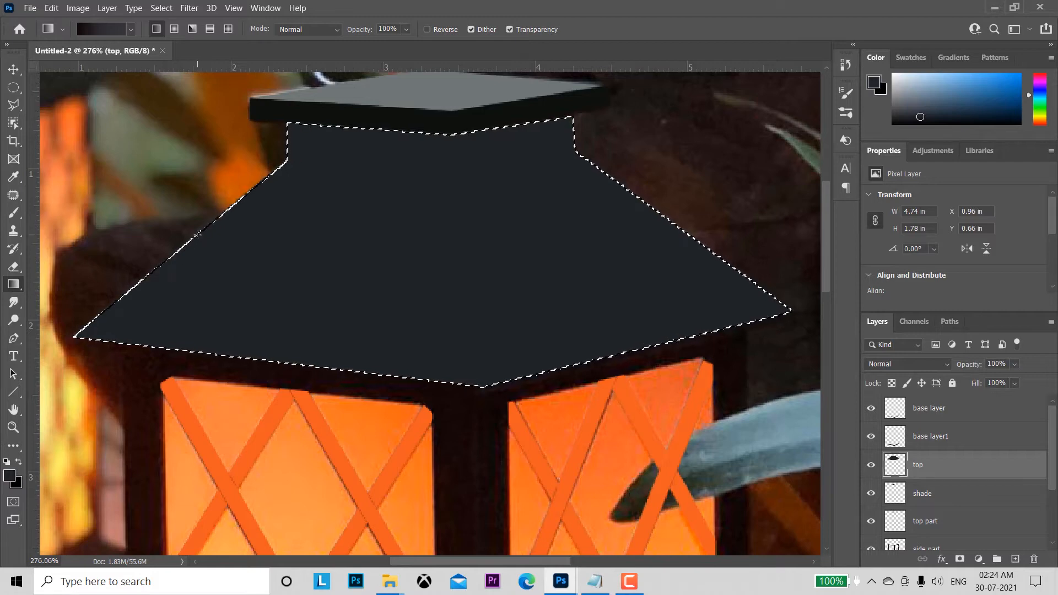
pyautogui.moveTo(197, 235); pyautogui.dragTo(225, 235)
pyautogui.moveTo(406, 247); pyautogui.dragTo(673, 228)
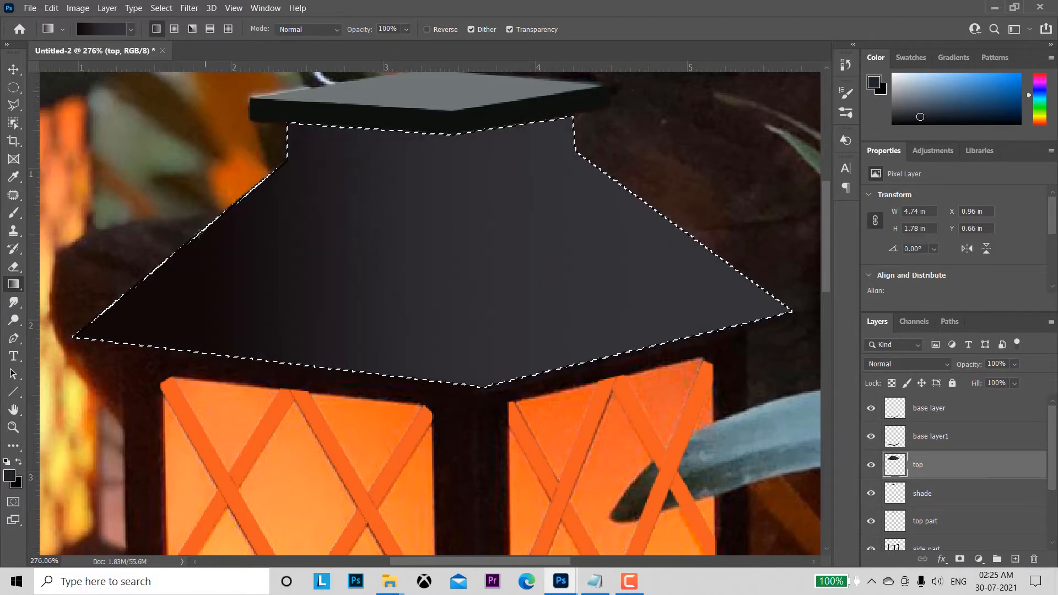
pyautogui.moveTo(197, 234); pyautogui.dragTo(463, 244)
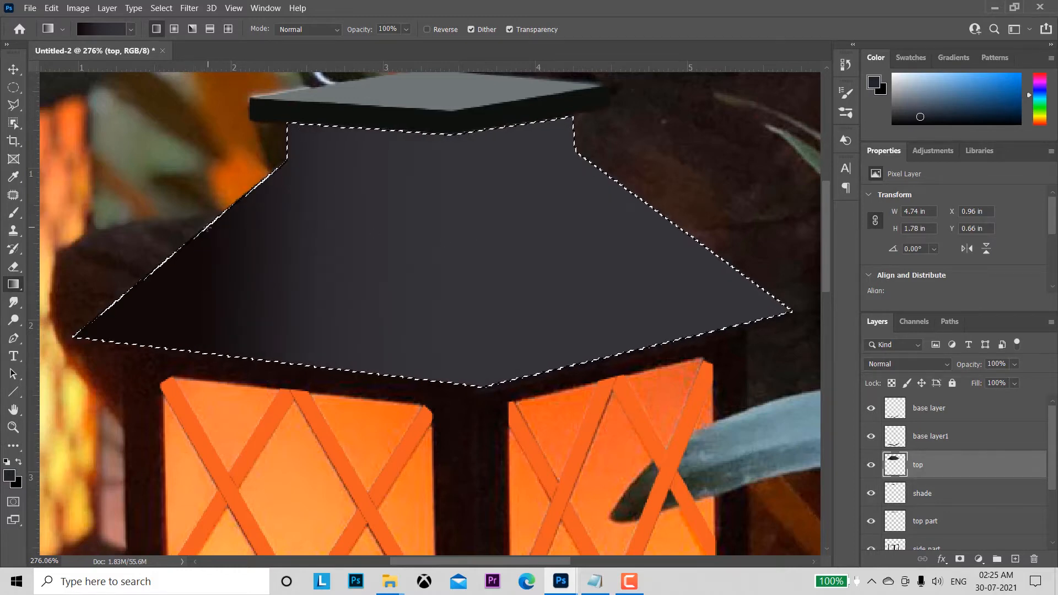
pyautogui.moveTo(207, 228); pyautogui.dragTo(776, 197)
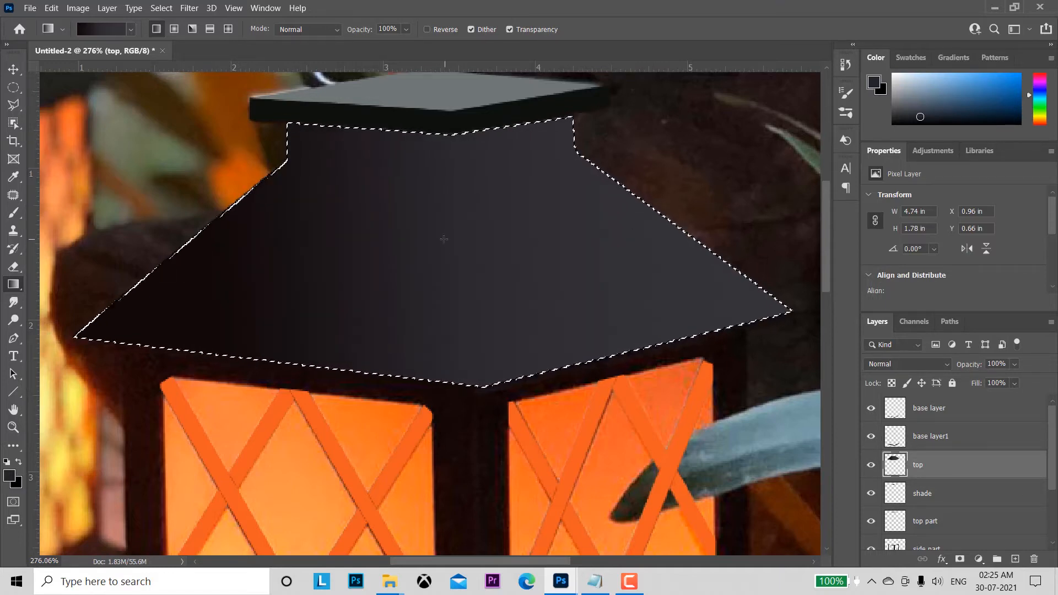
pyautogui.hotkey('ctrl', 'd')
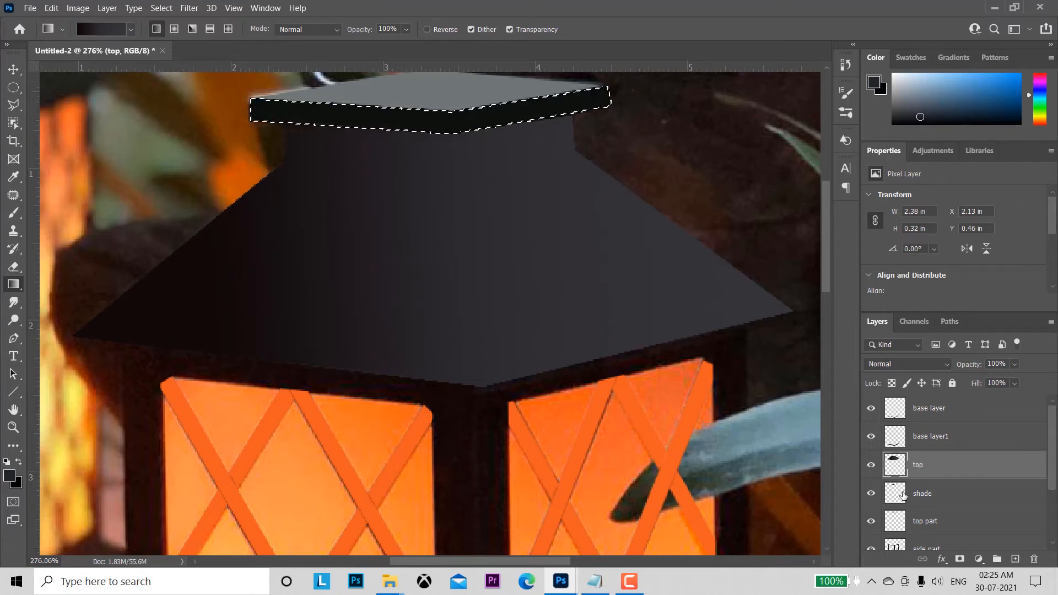
# Step: With the shade layer's outline selected, hide that layer and set the foreground colour to #181212 sampled from the photo's cap edge
pyautogui.click(944, 493)
pyautogui.click(872, 494)
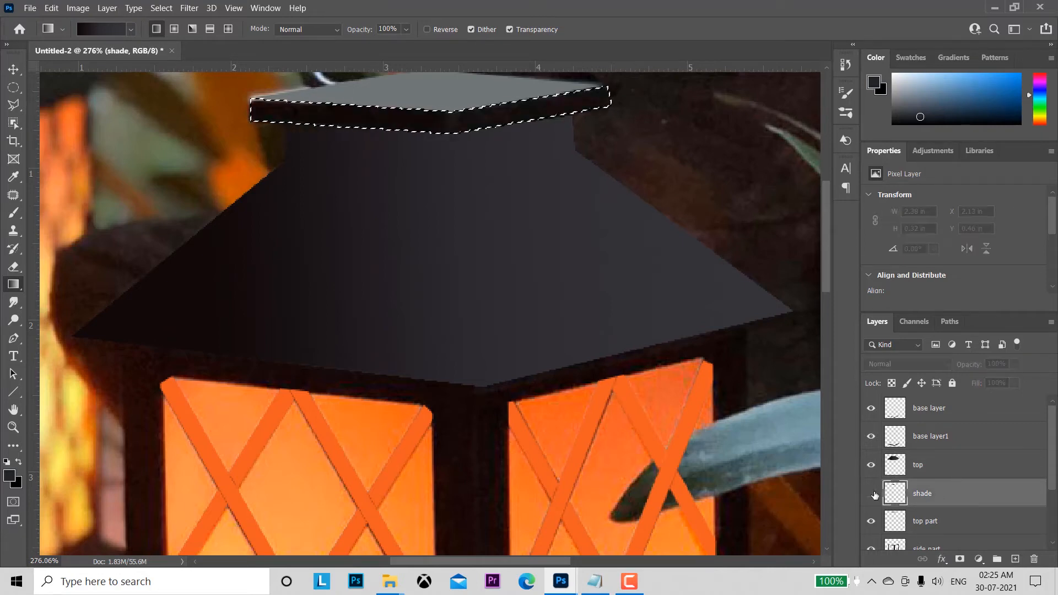
pyautogui.click(10, 476)
pyautogui.click(493, 110)
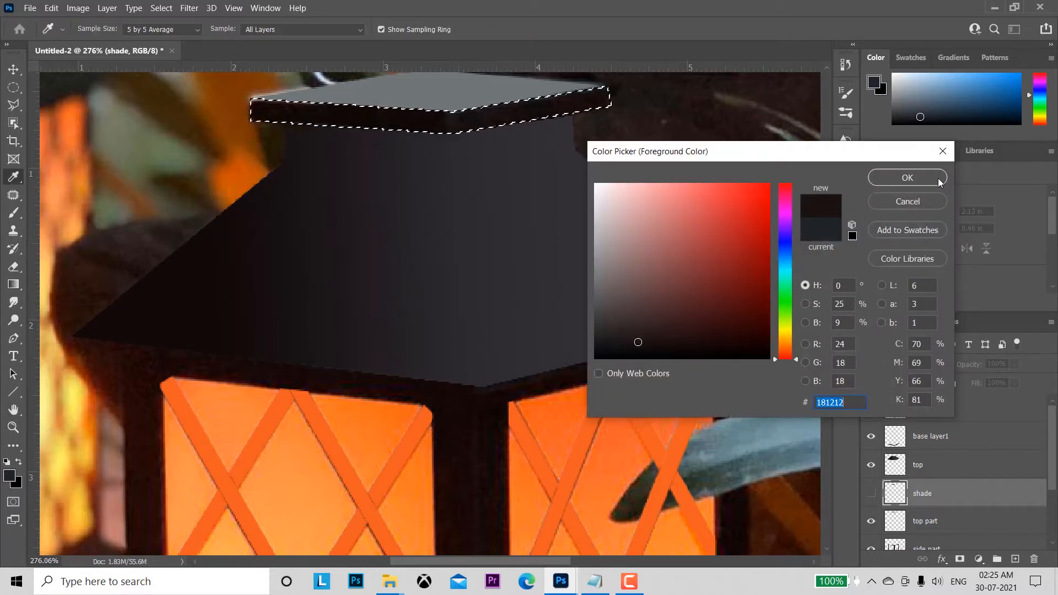
pyautogui.click(908, 177)
# Step: Make the shade layer visible, fill its selected cap edge with the foreground colour #181212, and deselect
pyautogui.press('g')
pyautogui.click(872, 494)
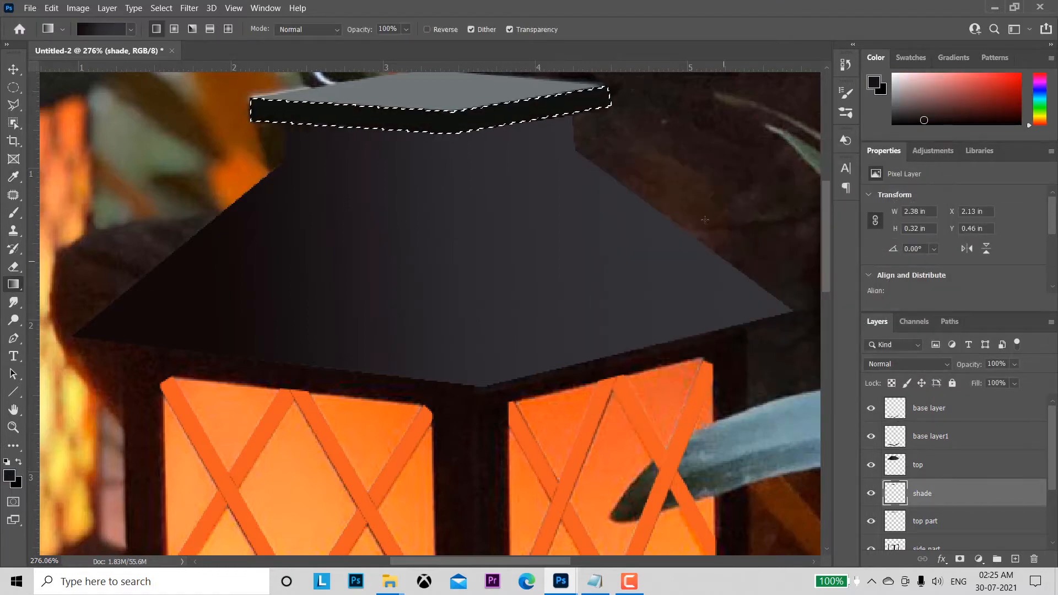
pyautogui.hotkey('alt', 'BackSpace')
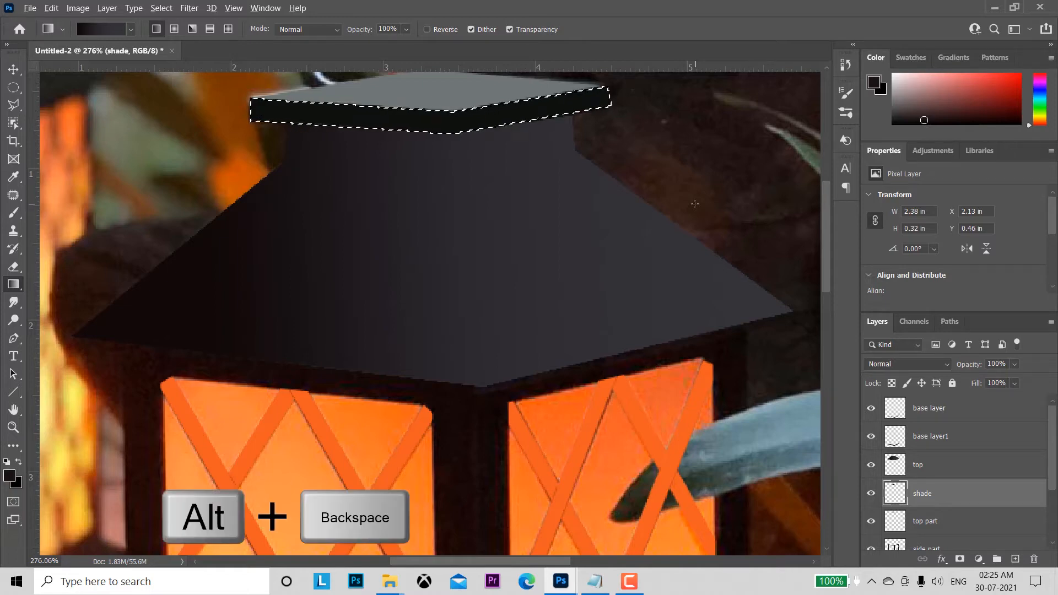
pyautogui.hotkey('ctrl', 'd')
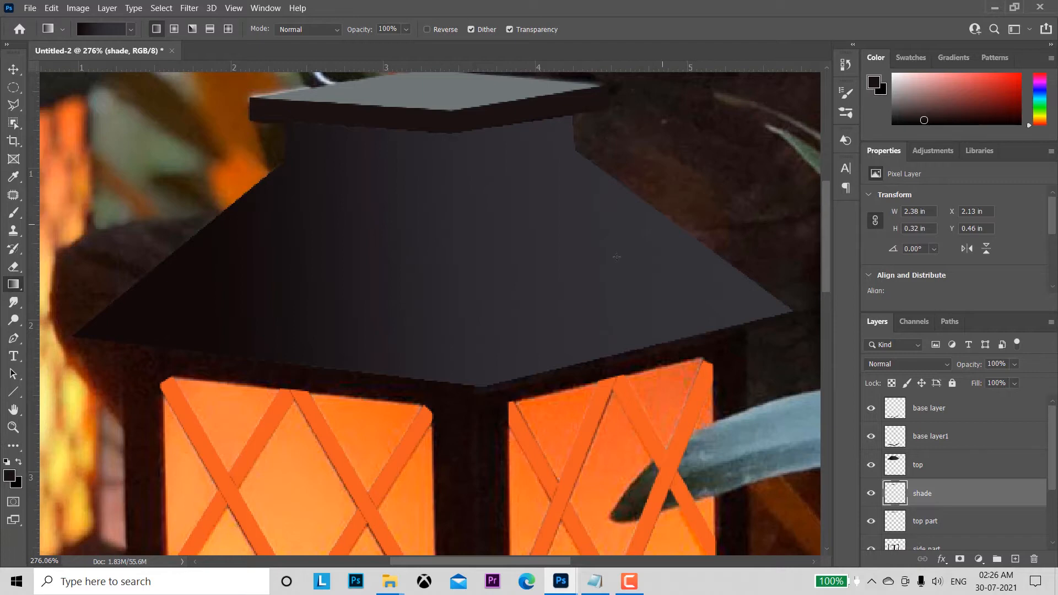
# Step: Select the side part layer, hide it, and set the foreground colour to #170505 sampled from the photo's dark centre post
pyautogui.moveTo(595, 407); pyautogui.dragTo(590, 105)
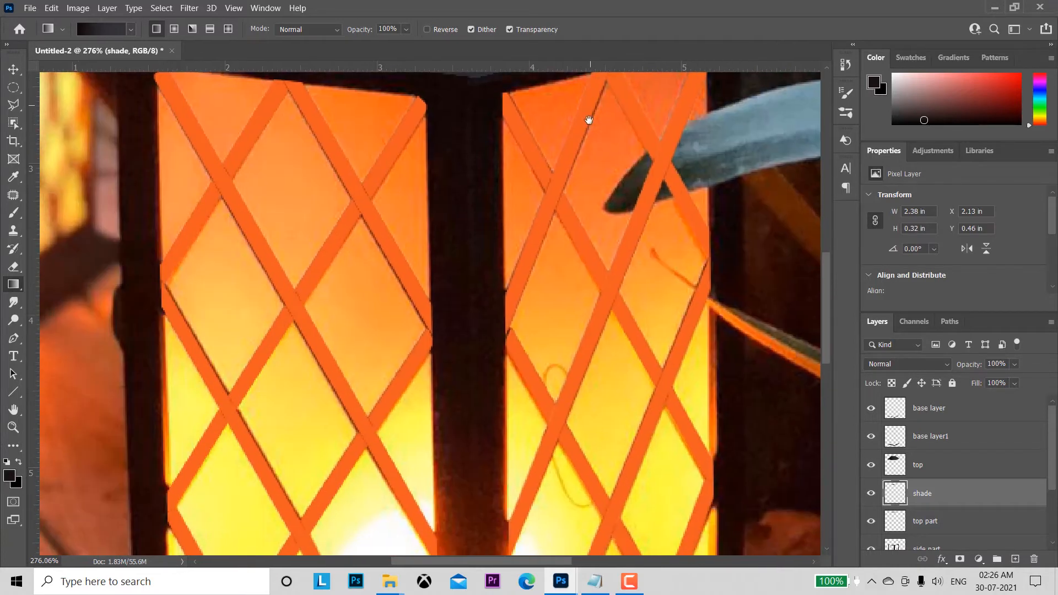
pyautogui.click(14, 68)
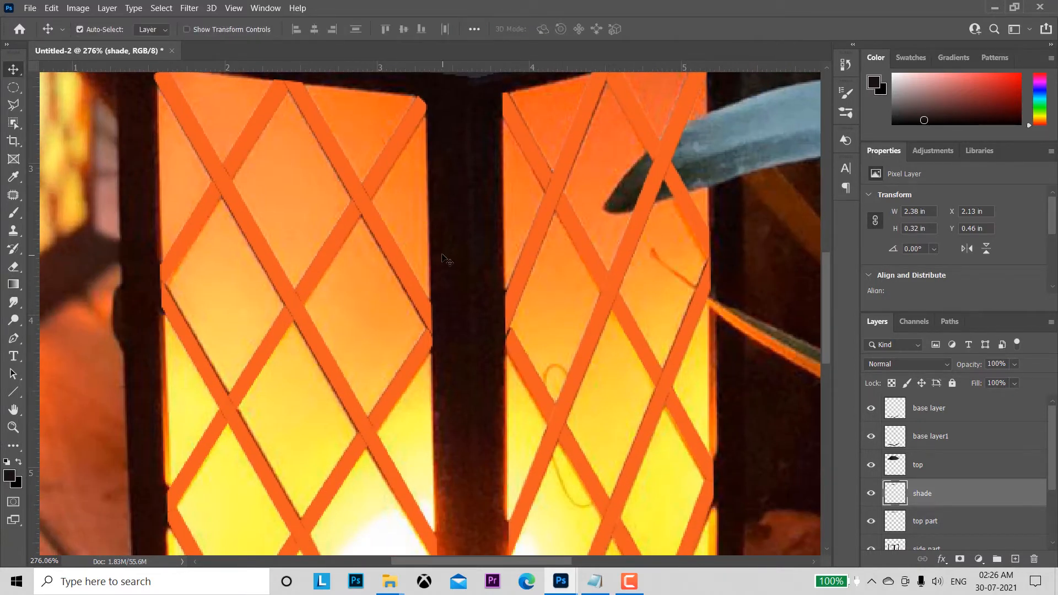
pyautogui.click(467, 247)
pyautogui.scroll(-2, 1054, 463)
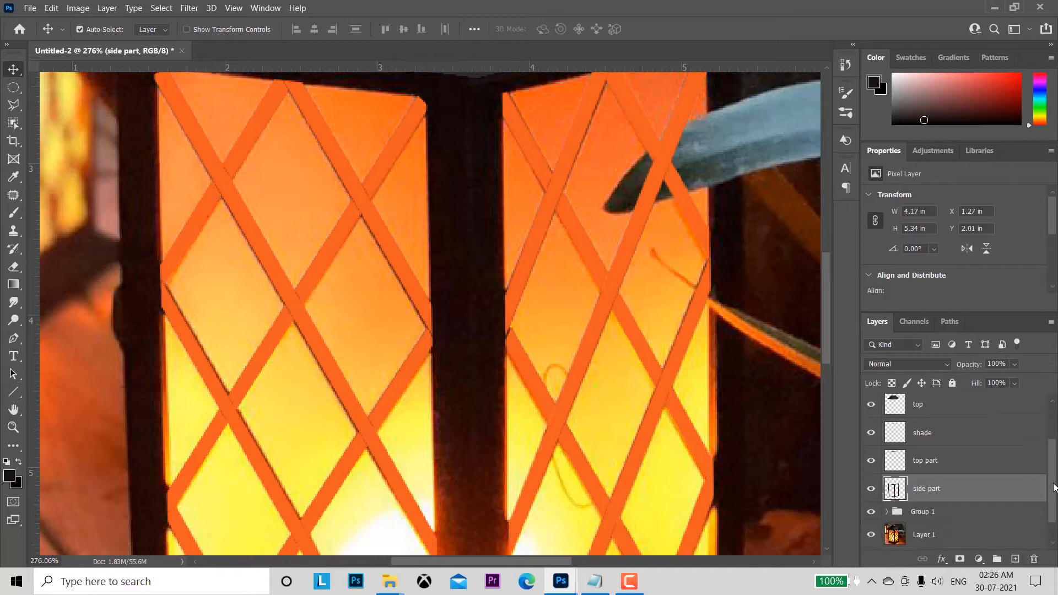
pyautogui.click(872, 487)
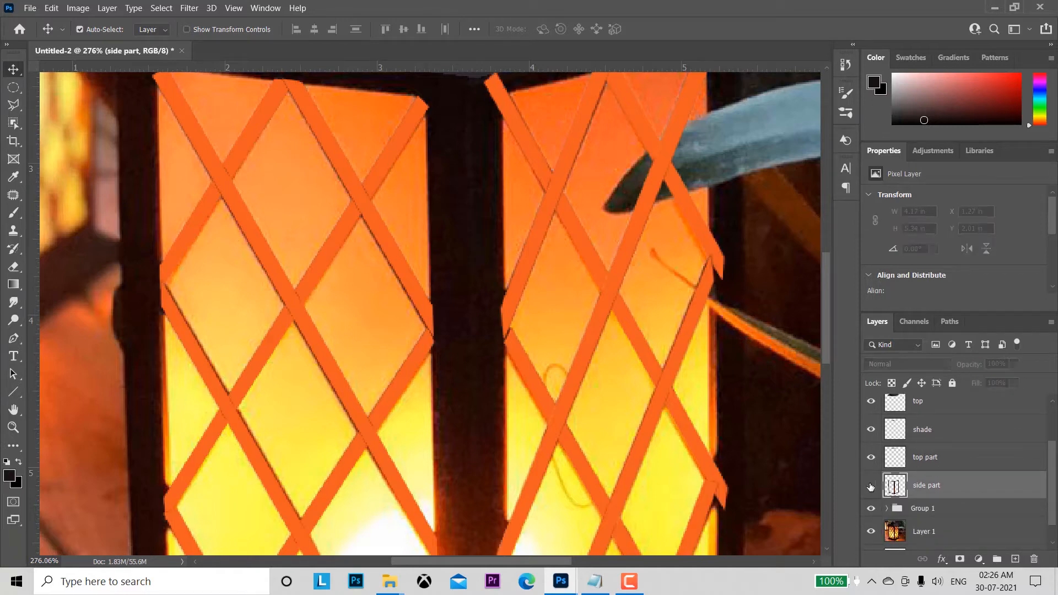
pyautogui.click(871, 487)
pyautogui.click(871, 487)
pyautogui.click(11, 475)
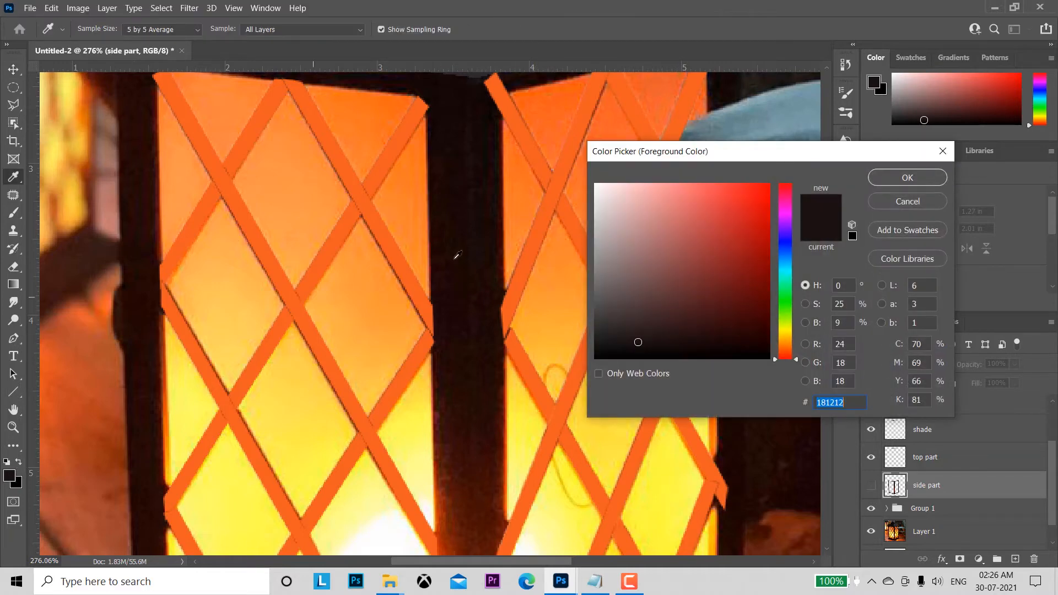
pyautogui.click(457, 201)
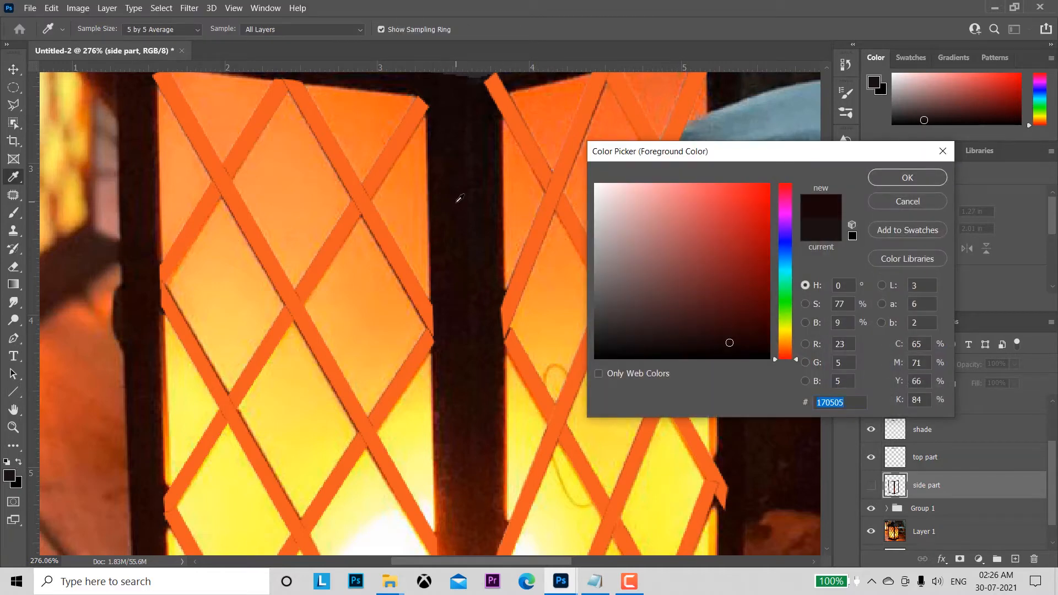
pyautogui.click(897, 177)
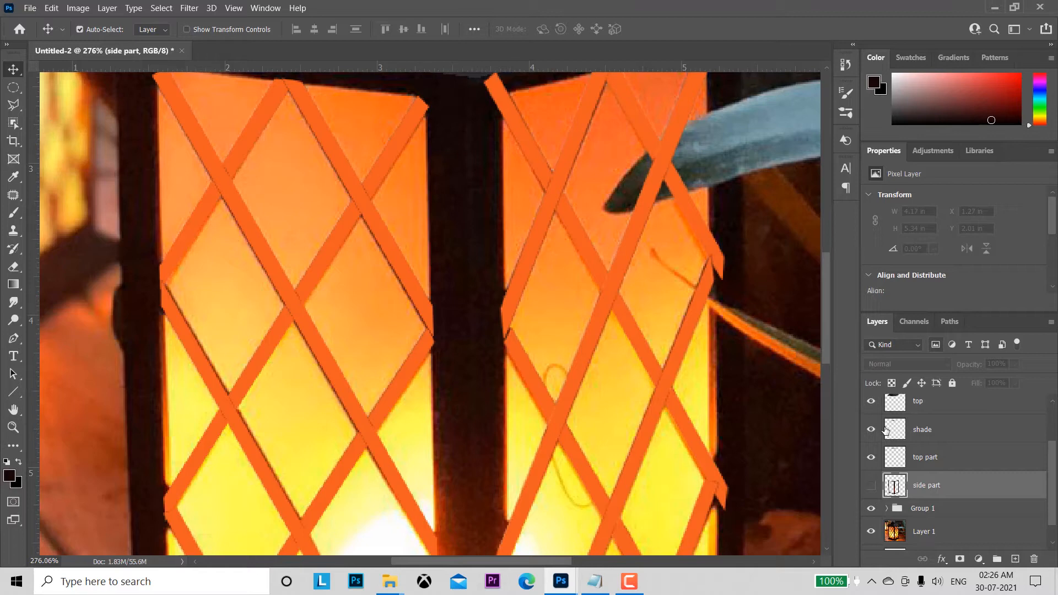
# Step: Load the side part layer's outline as a selection, fill the frame posts with #170505, and deselect
pyautogui.keyDown('ctrl'); pyautogui.click(895, 486); pyautogui.keyUp('ctrl')
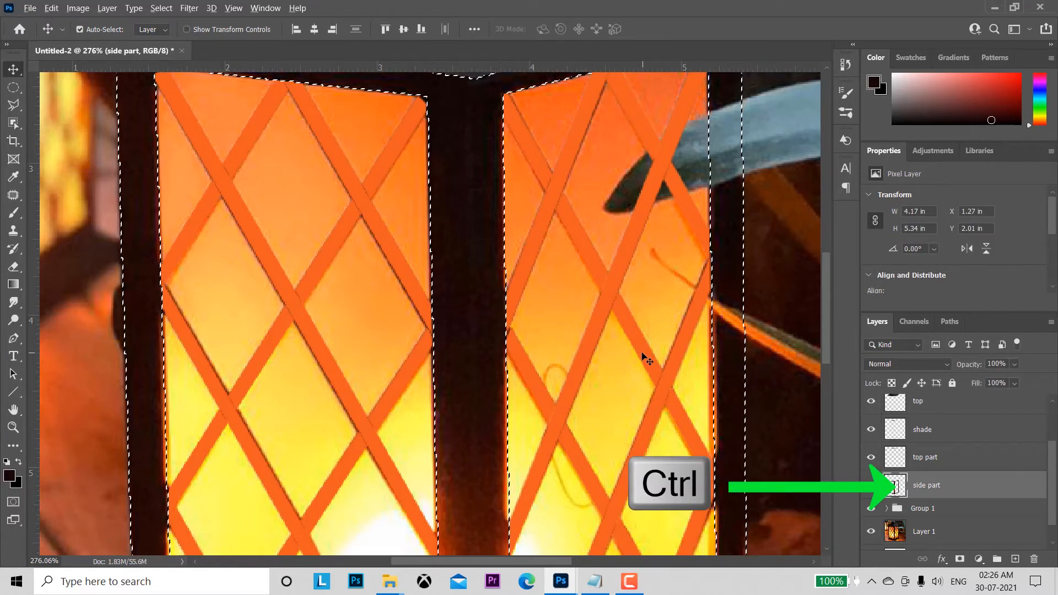
pyautogui.hotkey('alt', 'BackSpace')
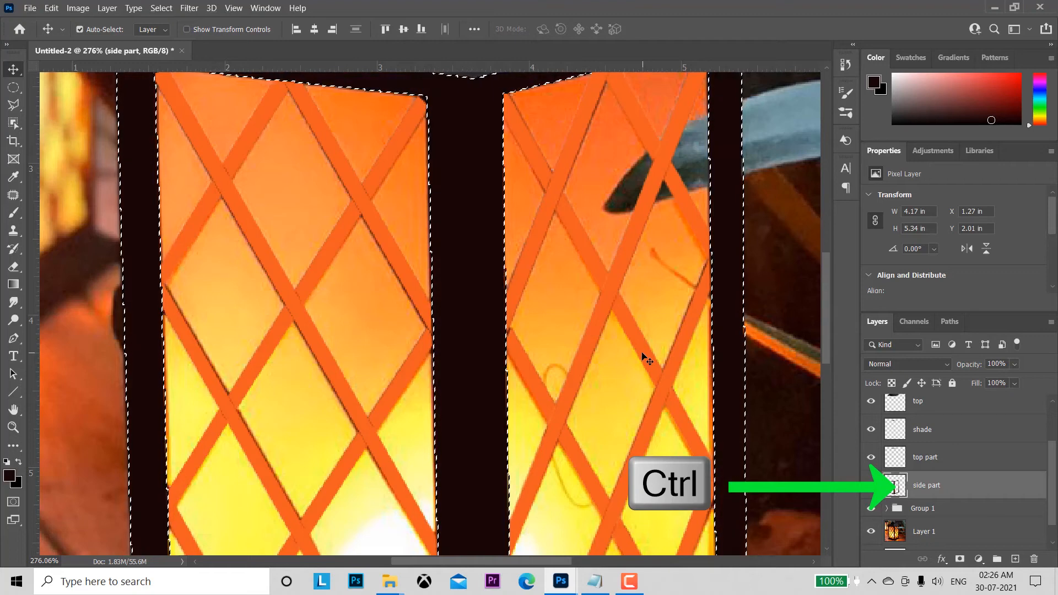
pyautogui.hotkey('alt', 'BackSpace')
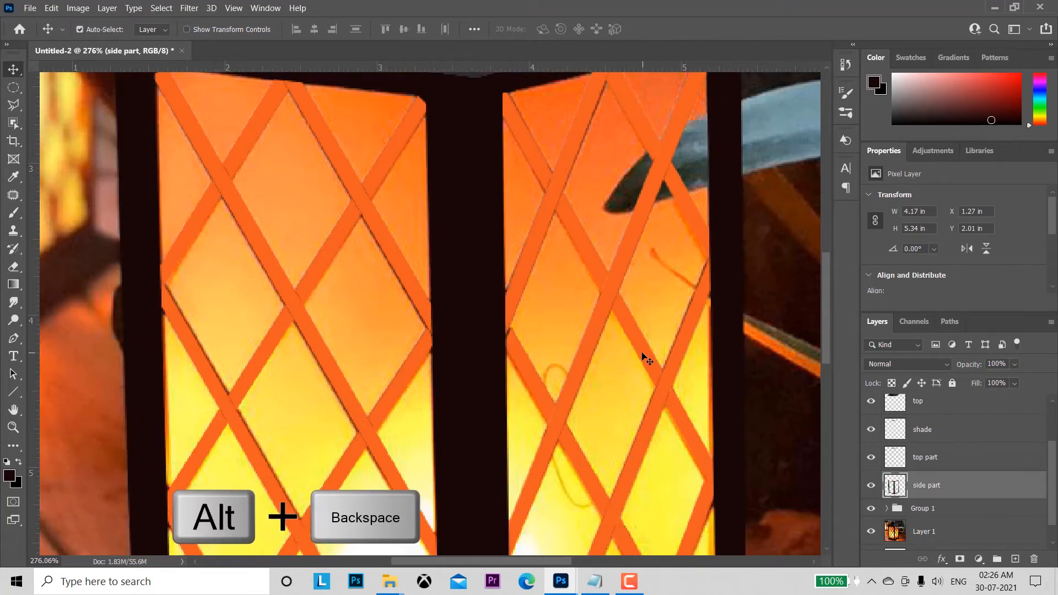
pyautogui.hotkey('ctrl', 'd')
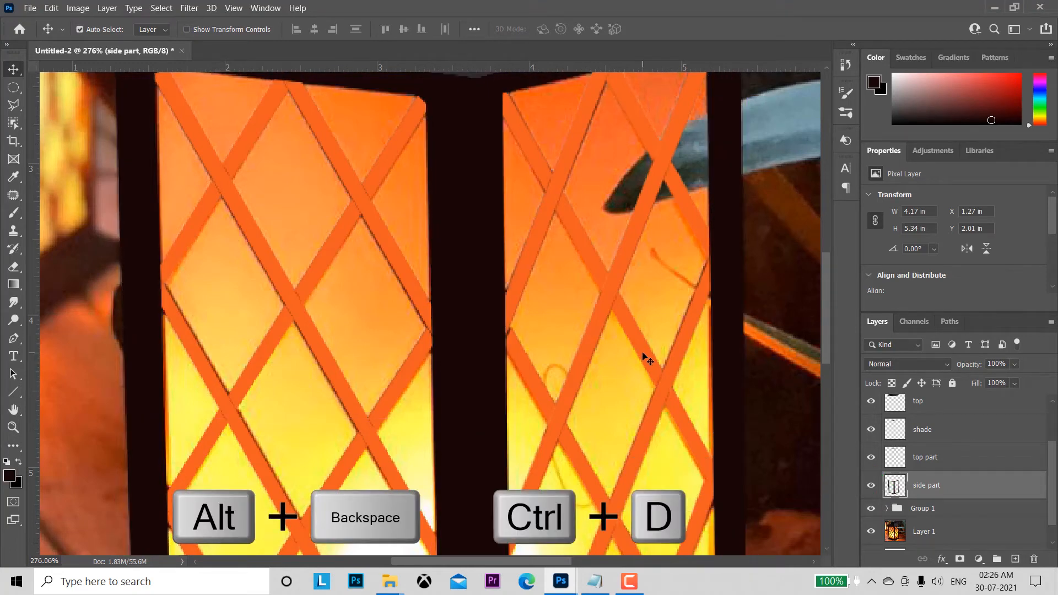
# Step: On Layer 1, outline both glowing glass panels and the post between them with one closed Polygonal Lasso selection
pyautogui.press('z')
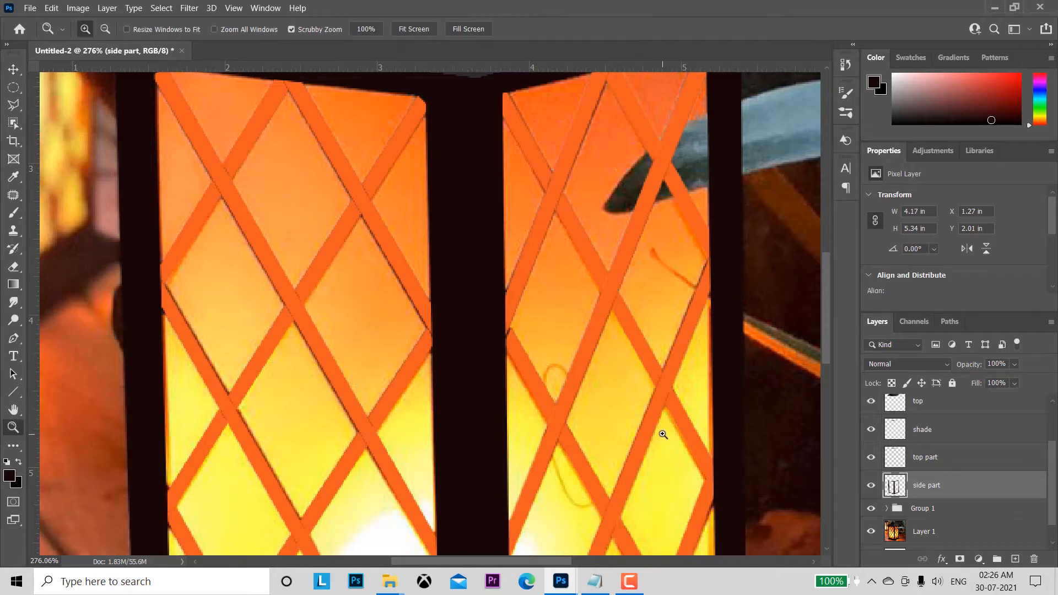
pyautogui.moveTo(667, 433); pyautogui.dragTo(626, 387)
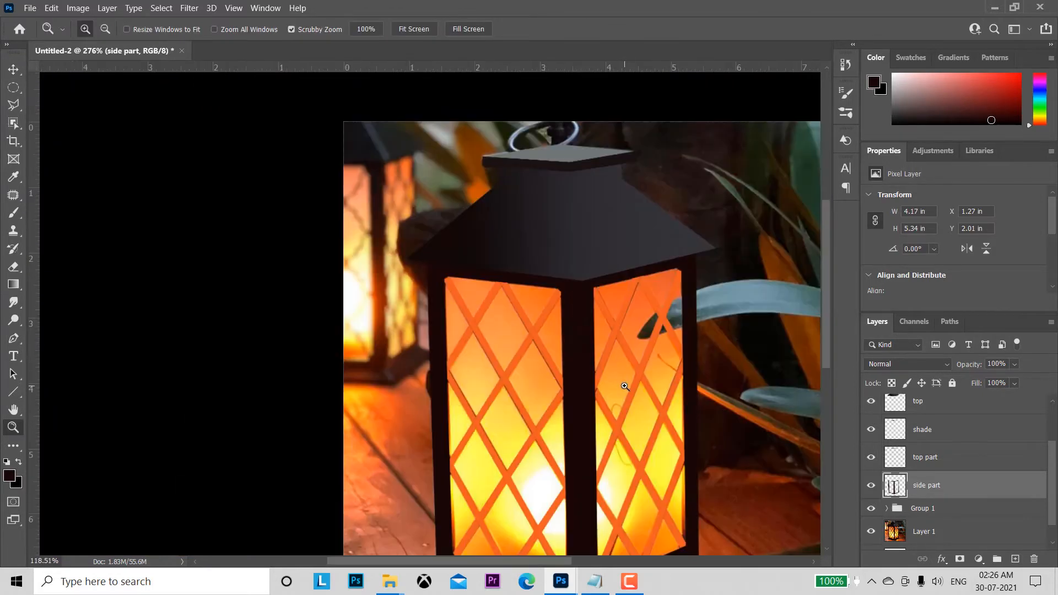
pyautogui.press('space')
pyautogui.moveTo(696, 411); pyautogui.dragTo(588, 235)
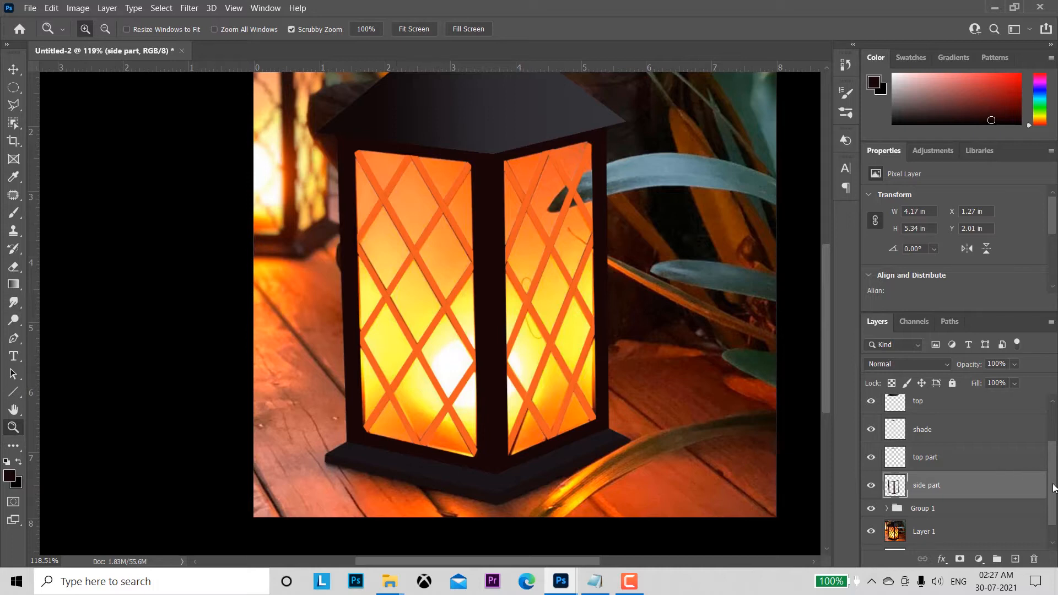
pyautogui.scroll(-1, 1055, 488)
pyautogui.click(951, 511)
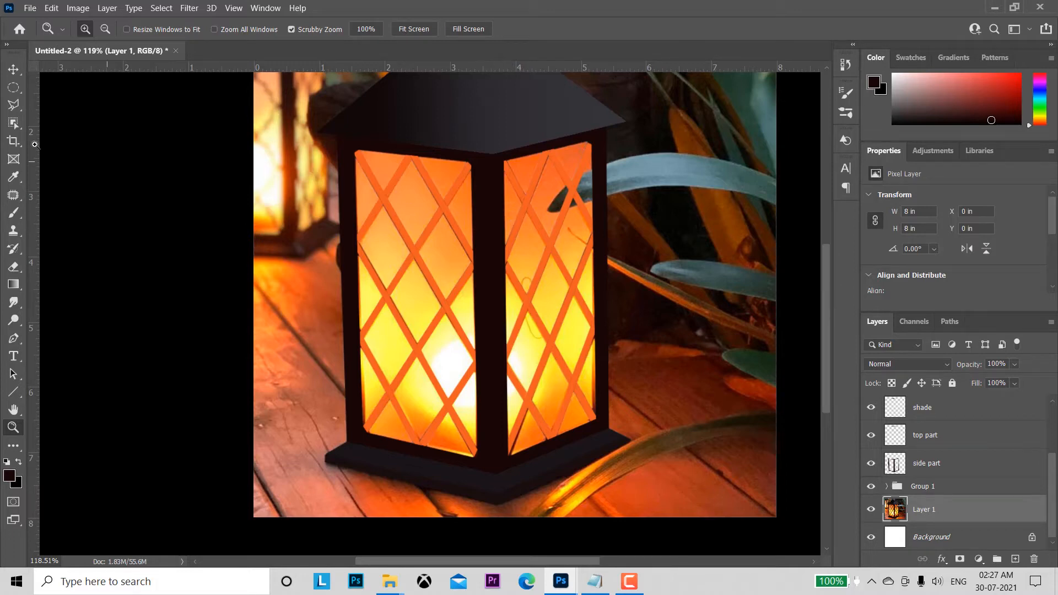
pyautogui.click(14, 105)
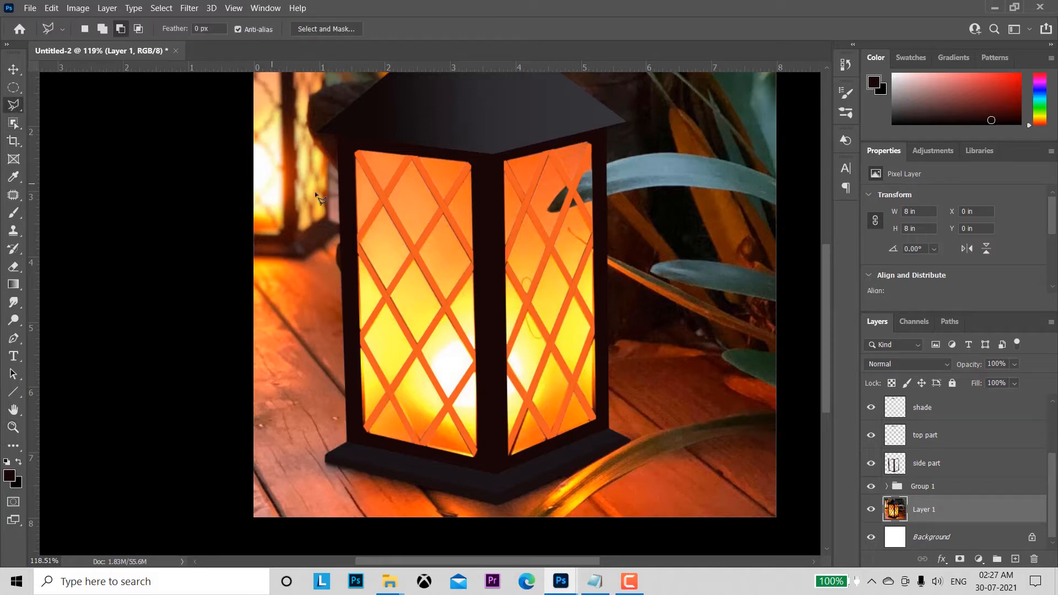
pyautogui.click(355, 148)
pyautogui.click(364, 433)
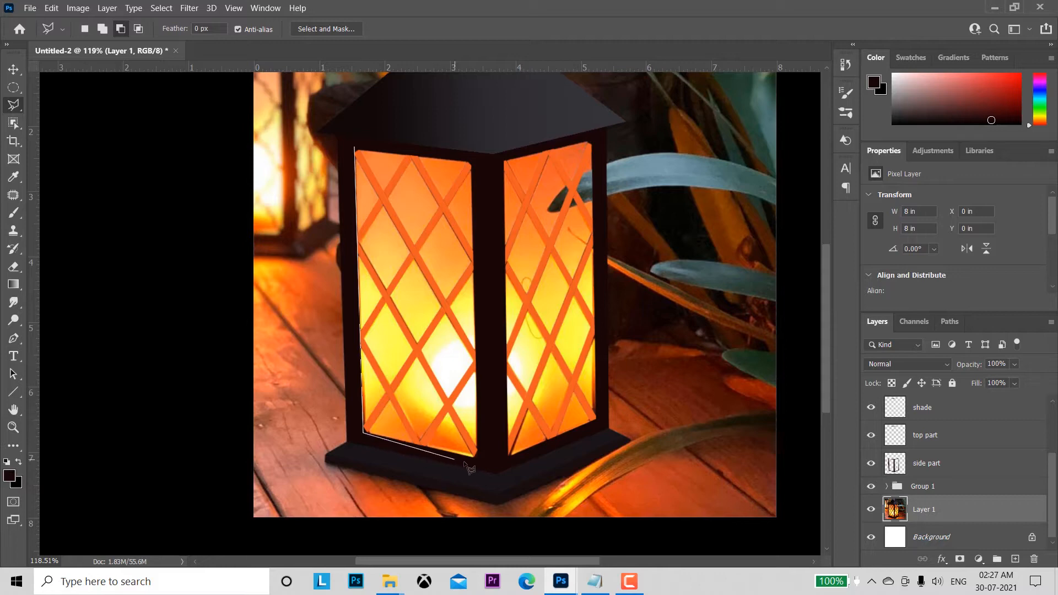
pyautogui.click(495, 462)
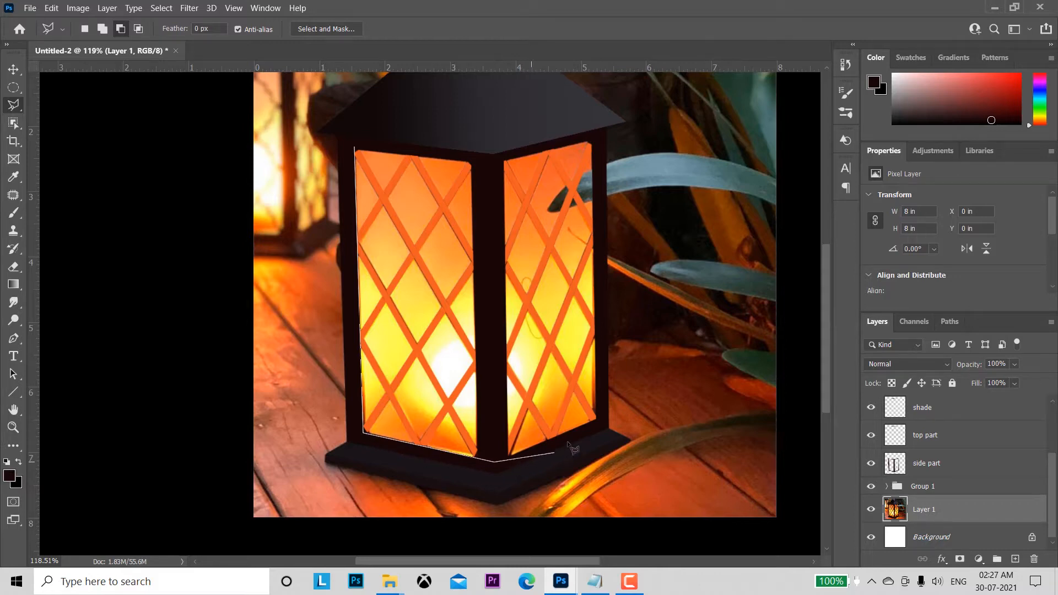
pyautogui.click(599, 419)
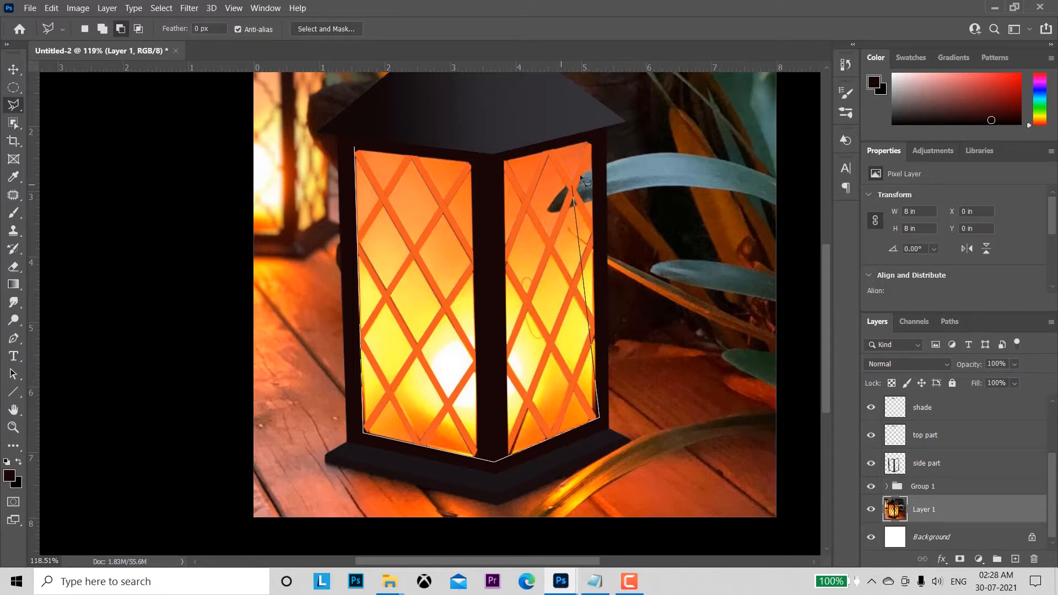
pyautogui.click(594, 142)
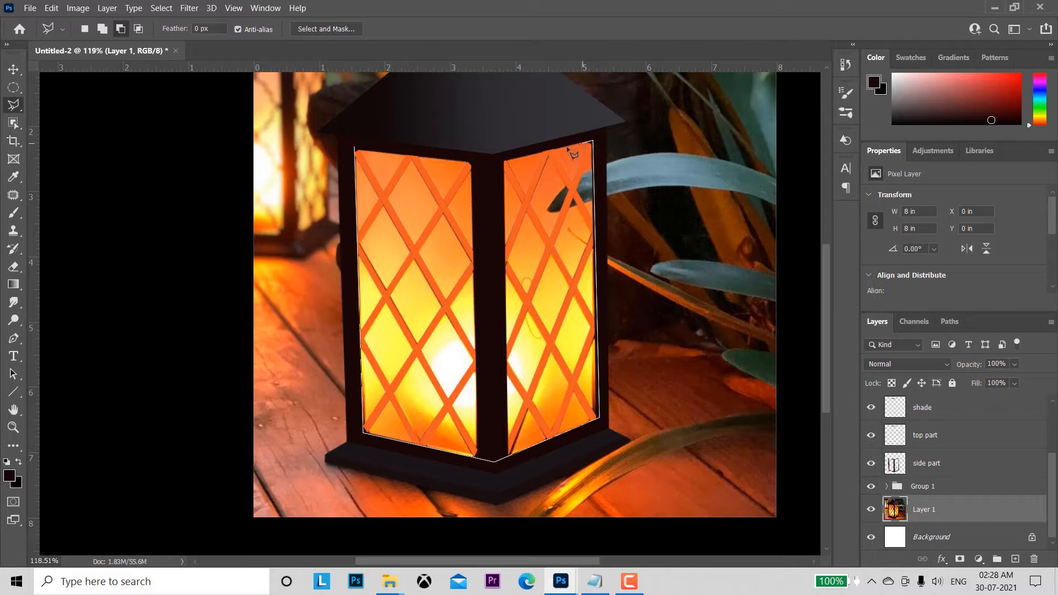
pyautogui.click(493, 163)
pyautogui.click(357, 152)
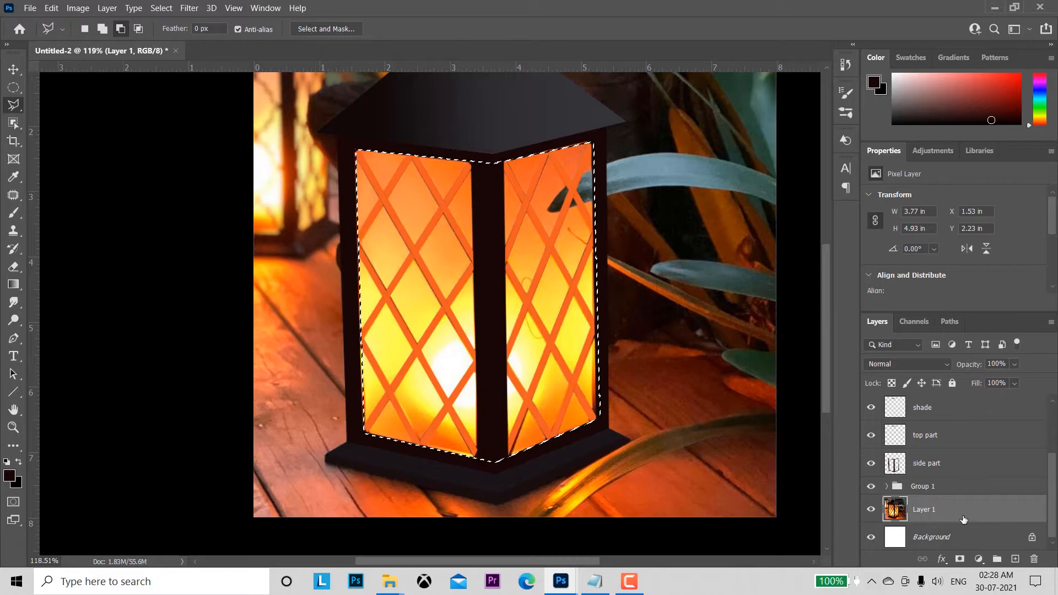
# Step: Copy the selected glass area of the photo to a new layer and name it "light"
pyautogui.hotkey('ctrl', 'j')
pyautogui.doubleClick(931, 510)
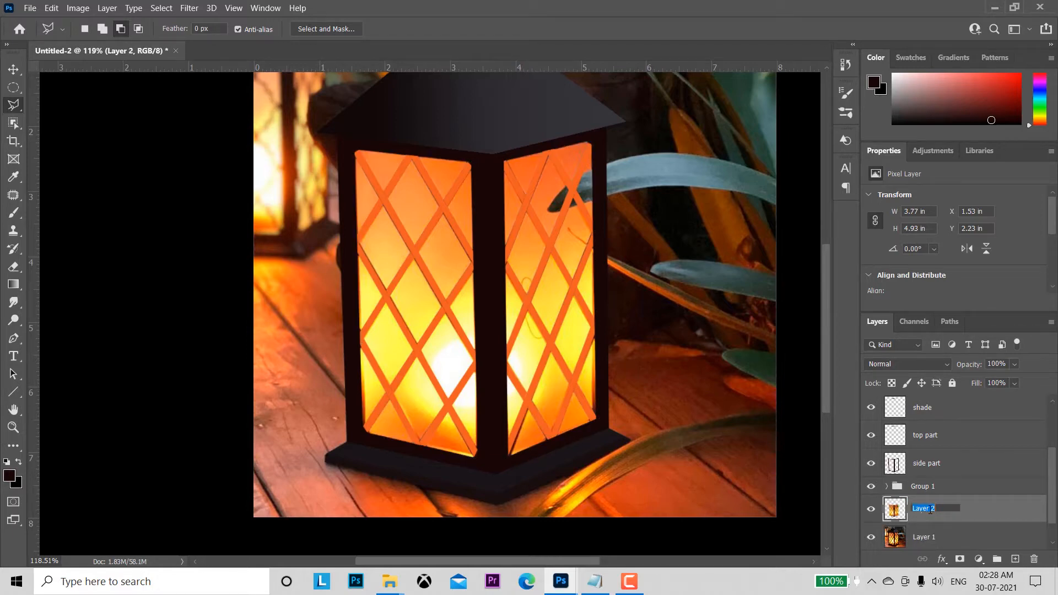
pyautogui.press('BackSpace')
pyautogui.press('Return')
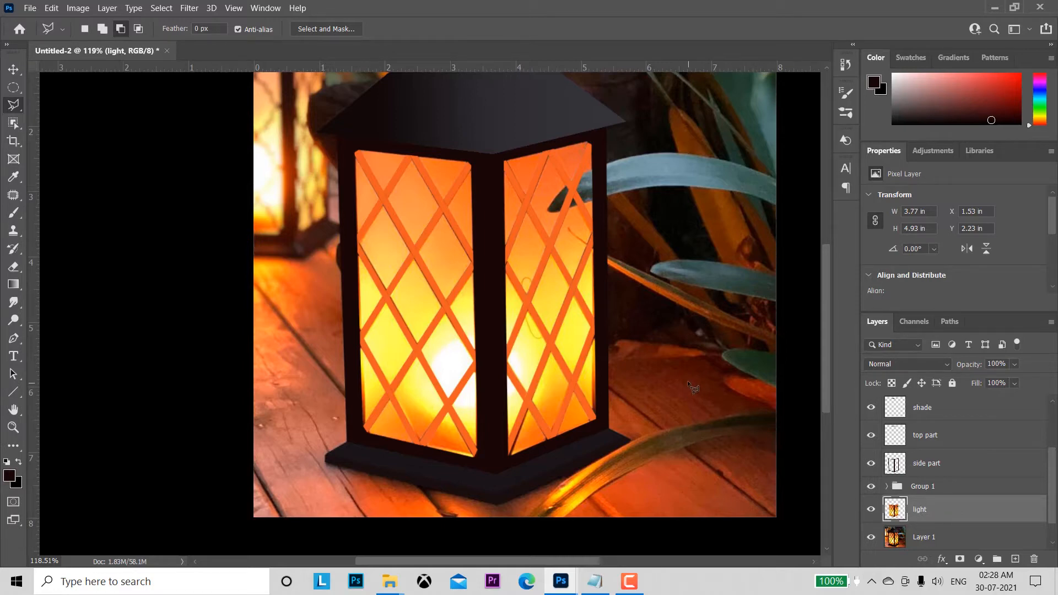
# Step: Show Layer 1 alone to check the photo, restore the other layers, and hide Layer 1
pyautogui.click(12, 70)
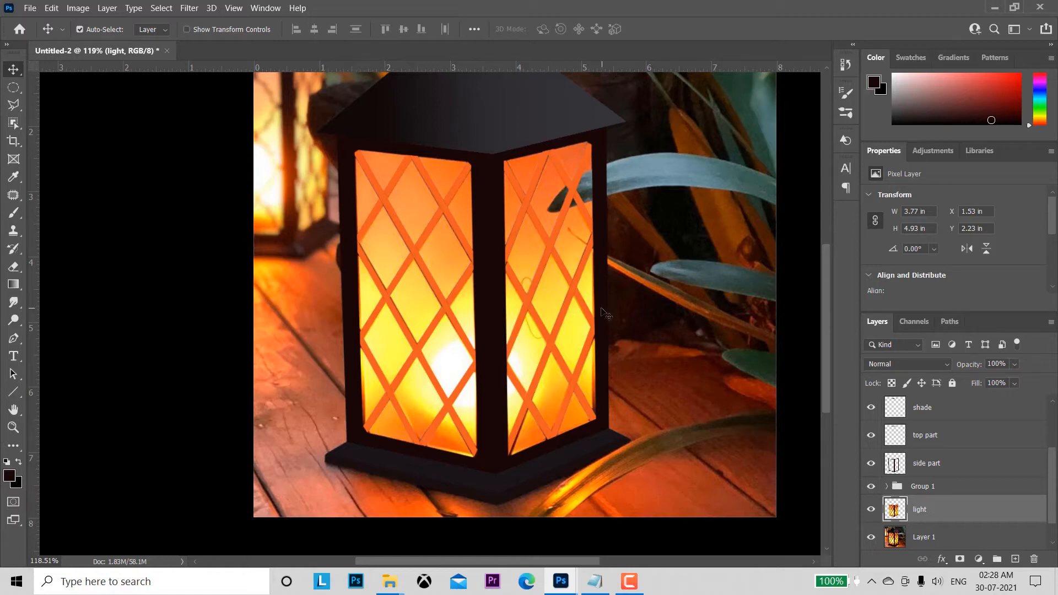
pyautogui.scroll(-1, 1055, 456)
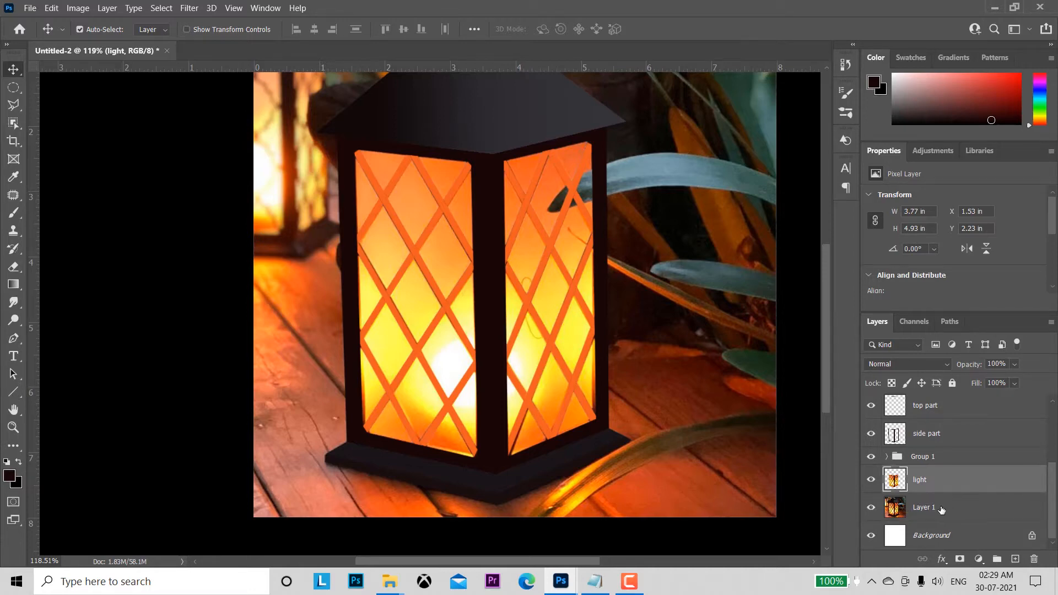
pyautogui.keyDown('alt'); pyautogui.click(871, 509); pyautogui.keyUp('alt')
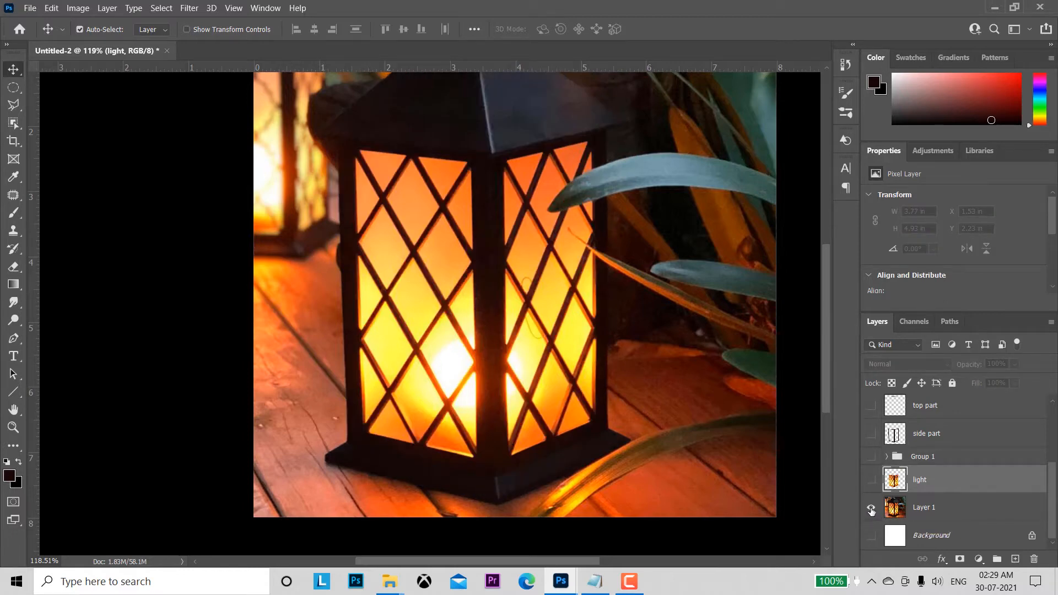
pyautogui.keyDown('alt'); pyautogui.click(872, 510); pyautogui.keyUp('alt')
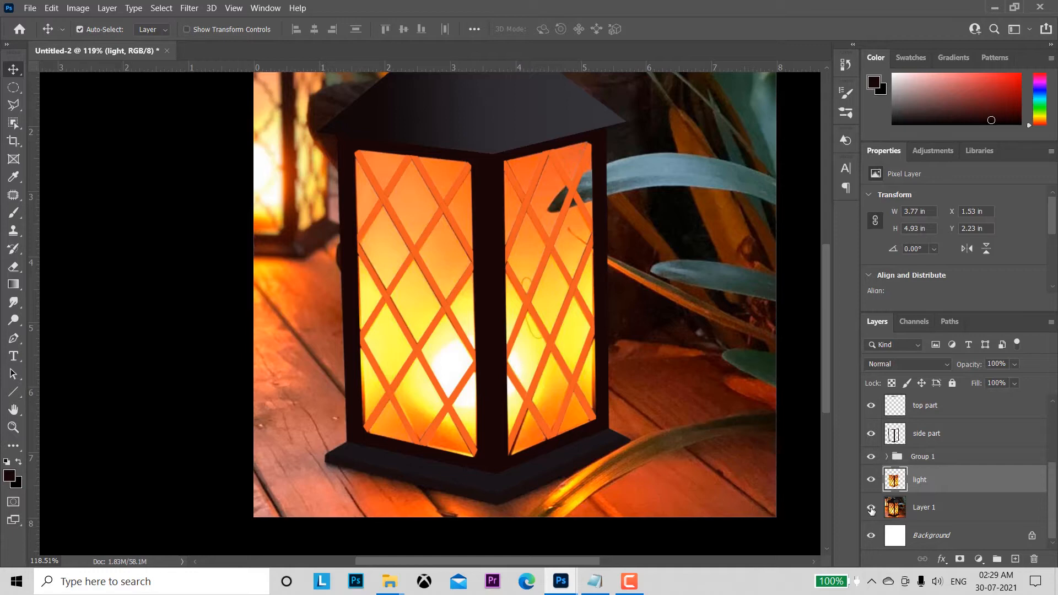
pyautogui.click(871, 510)
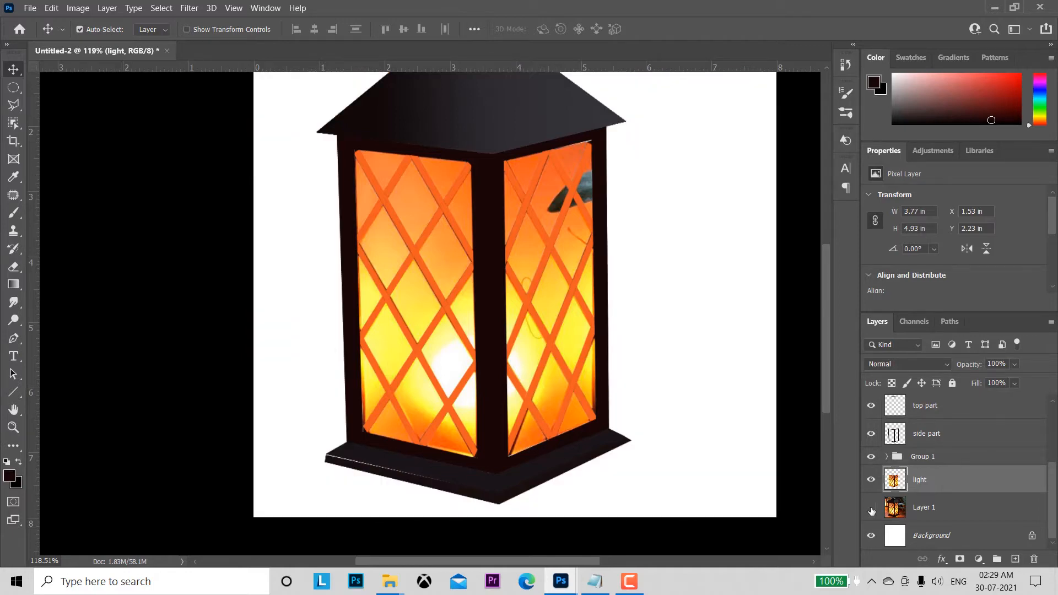
pyautogui.moveTo(1055, 503); pyautogui.dragTo(1054, 471)
# Step: Load the light layer's outline as a selection and fill it with a flat warm mid-grey foreground colour
pyautogui.keyDown('alt'); pyautogui.click(897, 480); pyautogui.keyUp('alt')
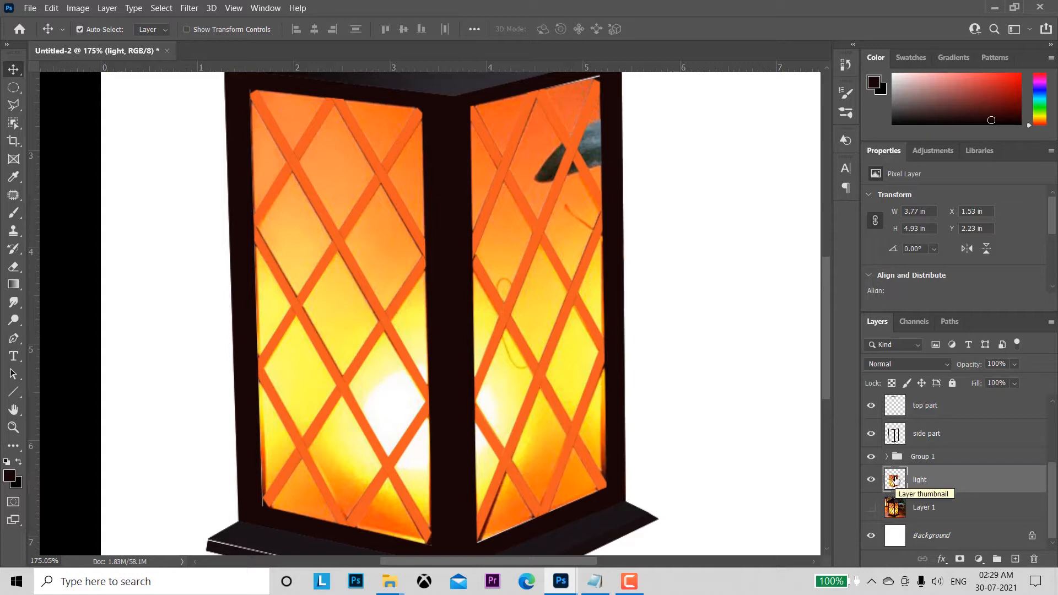
pyautogui.press('z')
pyautogui.moveTo(685, 511); pyautogui.dragTo(661, 425)
pyautogui.press('v')
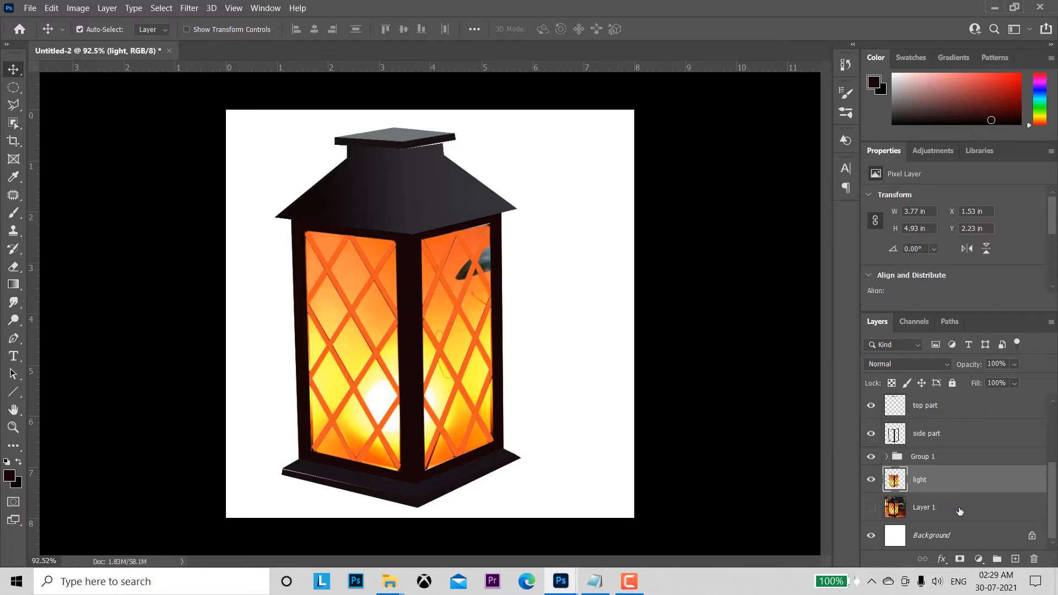
pyautogui.keyDown('ctrl'); pyautogui.click(895, 481); pyautogui.keyUp('ctrl')
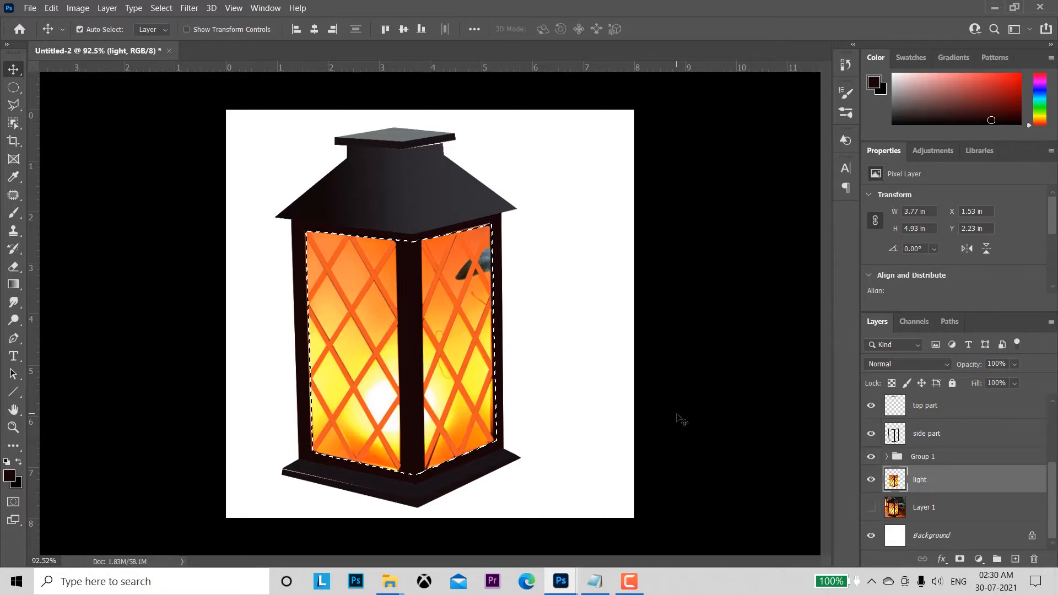
pyautogui.click(10, 476)
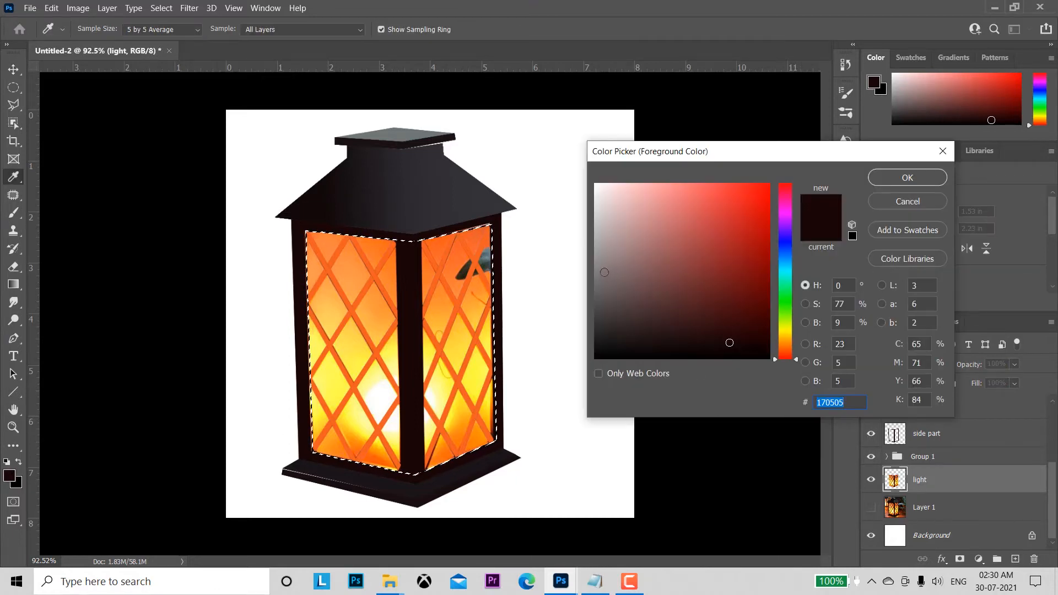
pyautogui.click(604, 271)
pyautogui.click(908, 177)
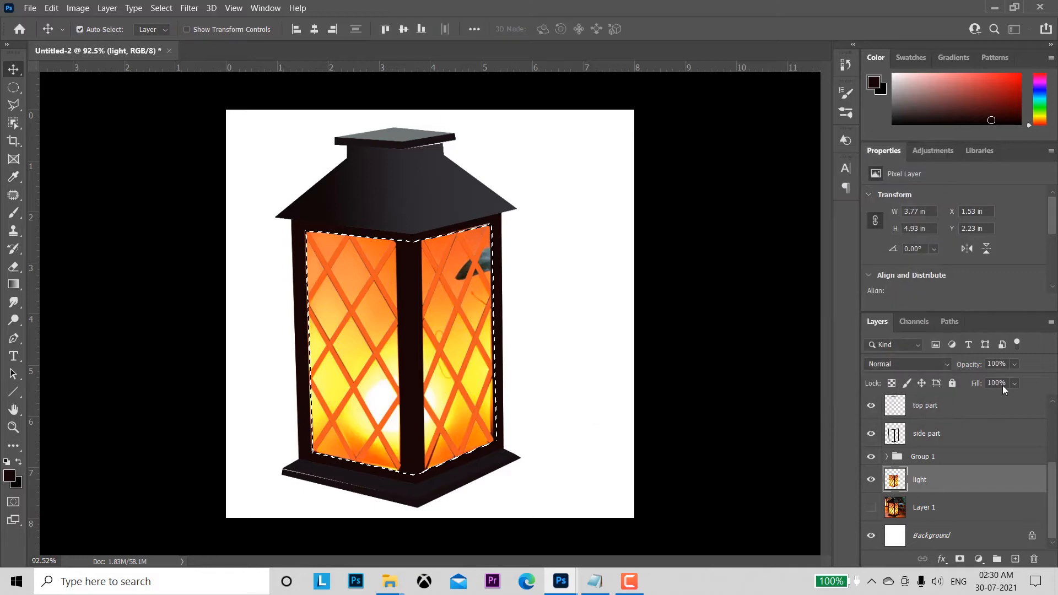
pyautogui.hotkey('alt', 'BackSpace')
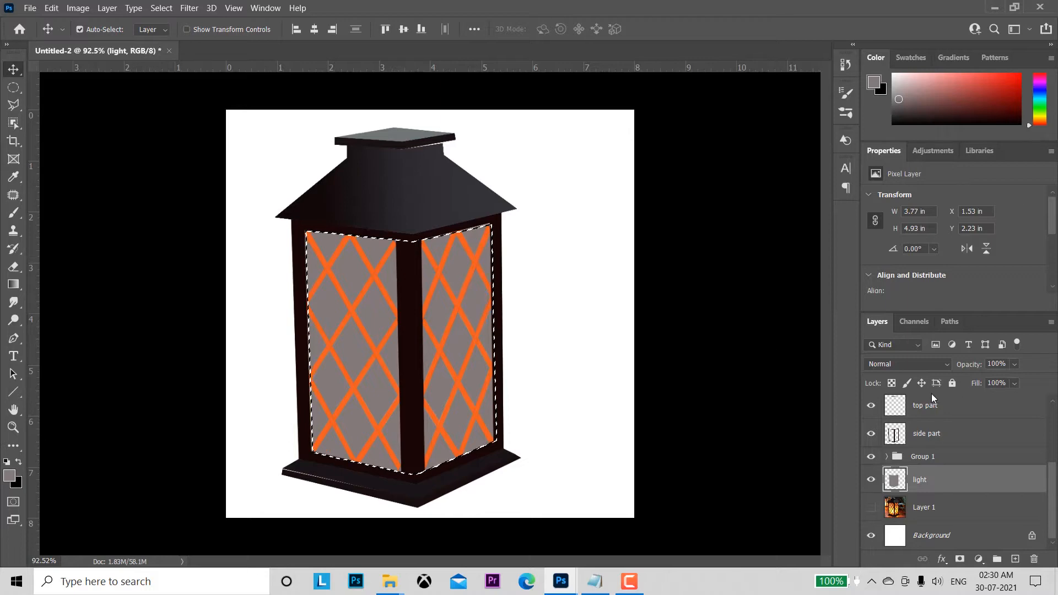
# Step: Choose the Gradient tool, hide the light layer and show the photo on Layer 1 as a colour reference
pyautogui.click(14, 284)
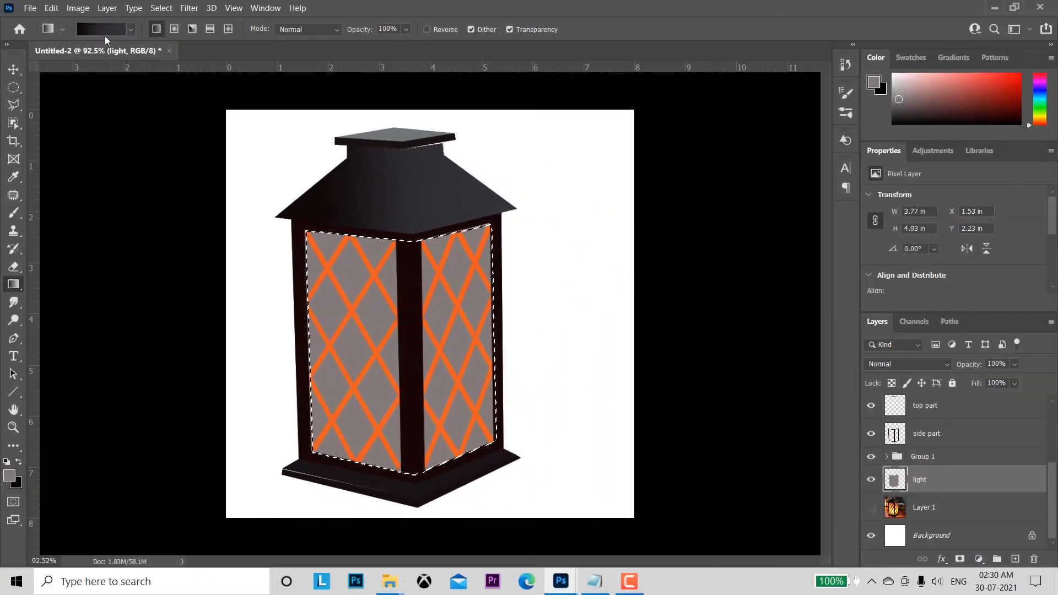
pyautogui.click(99, 28)
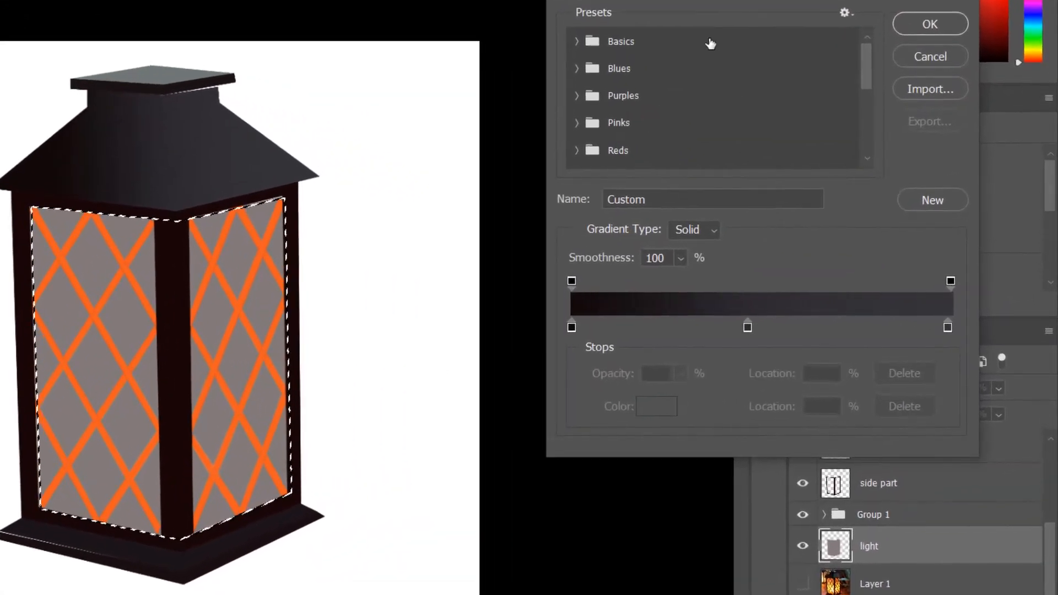
pyautogui.moveTo(755, 1); pyautogui.dragTo(629, 0)
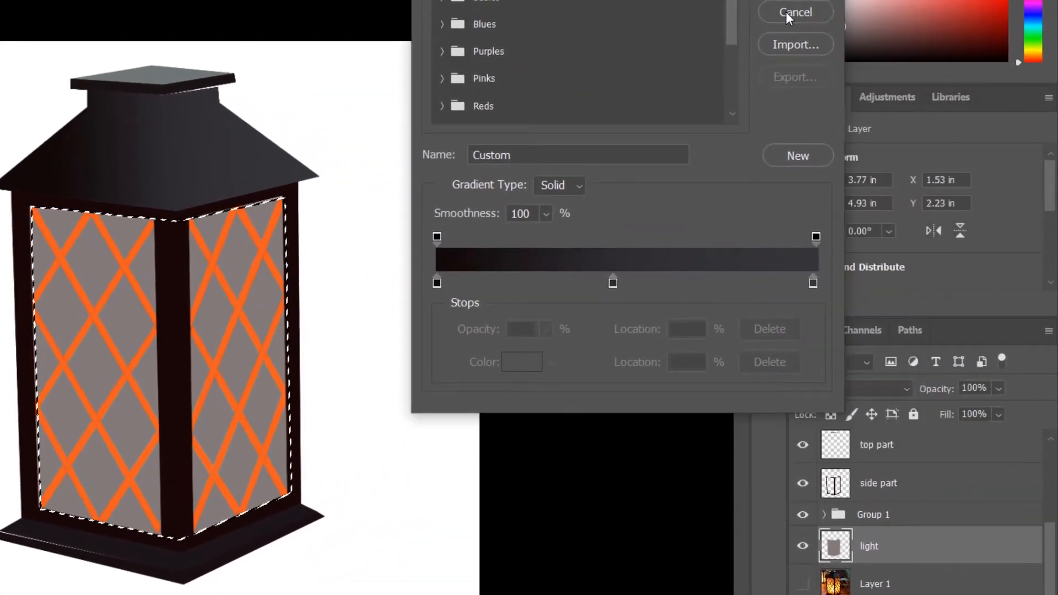
pyautogui.click(787, 12)
pyautogui.click(802, 546)
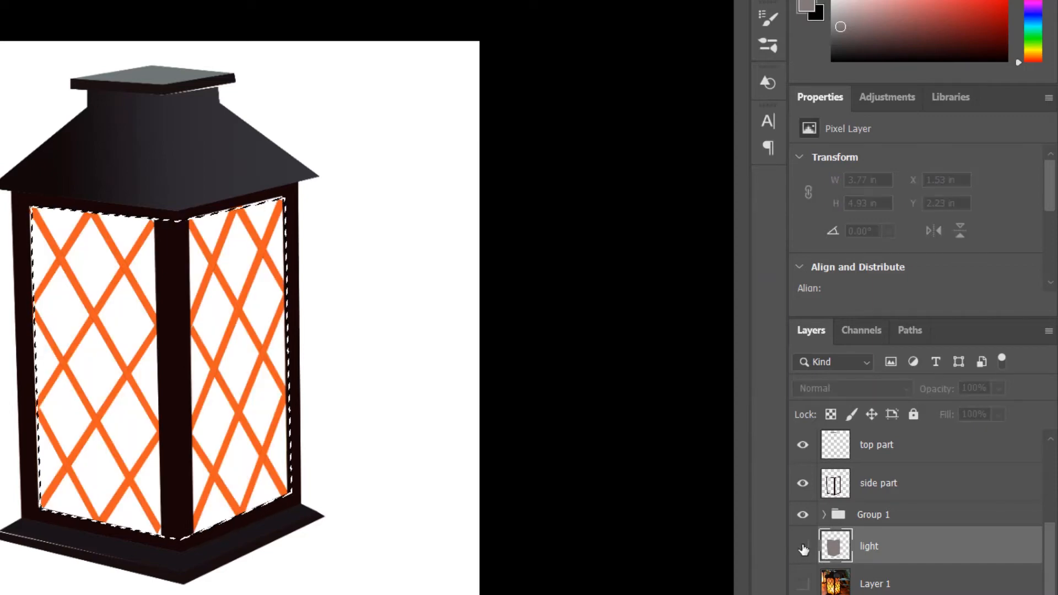
pyautogui.click(804, 584)
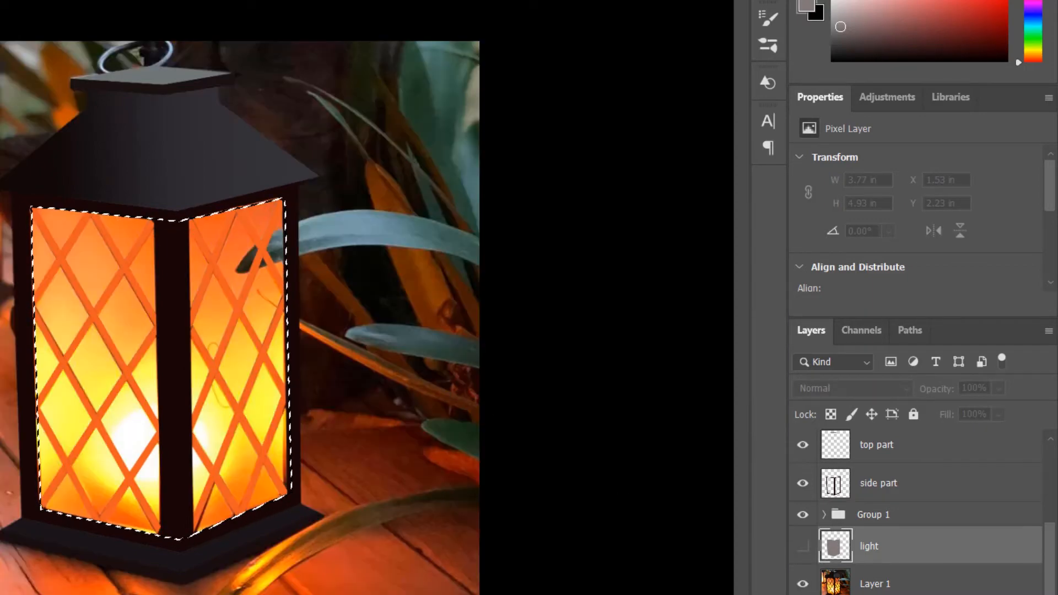
# Step: Recolour the three gradient stops with glass colours sampled from the photo: orange at 0%, yellow at 46% and deeper orange at 99%
pyautogui.click(0, 0)
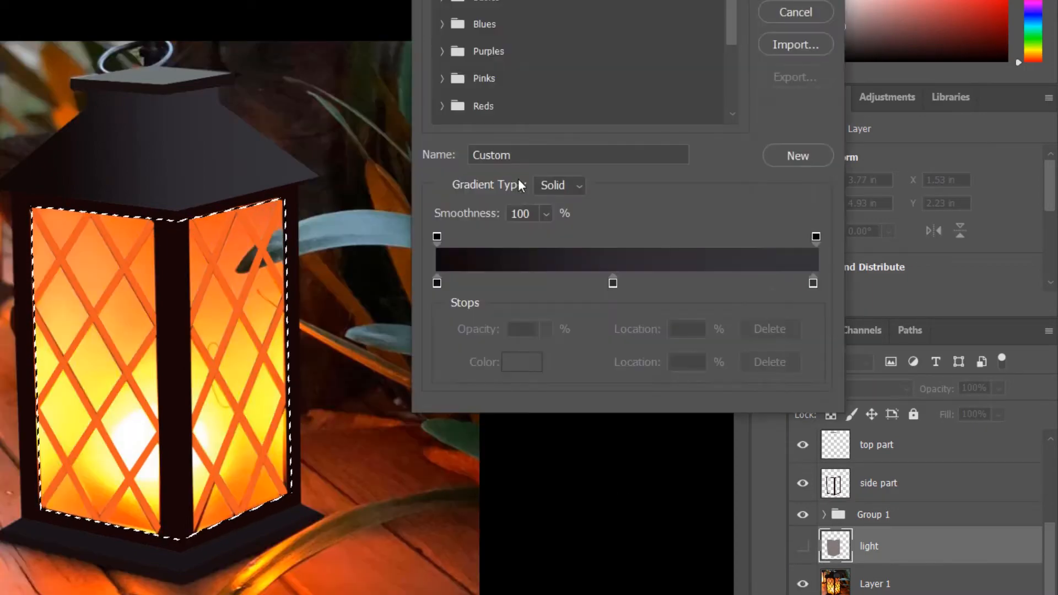
pyautogui.click(436, 283)
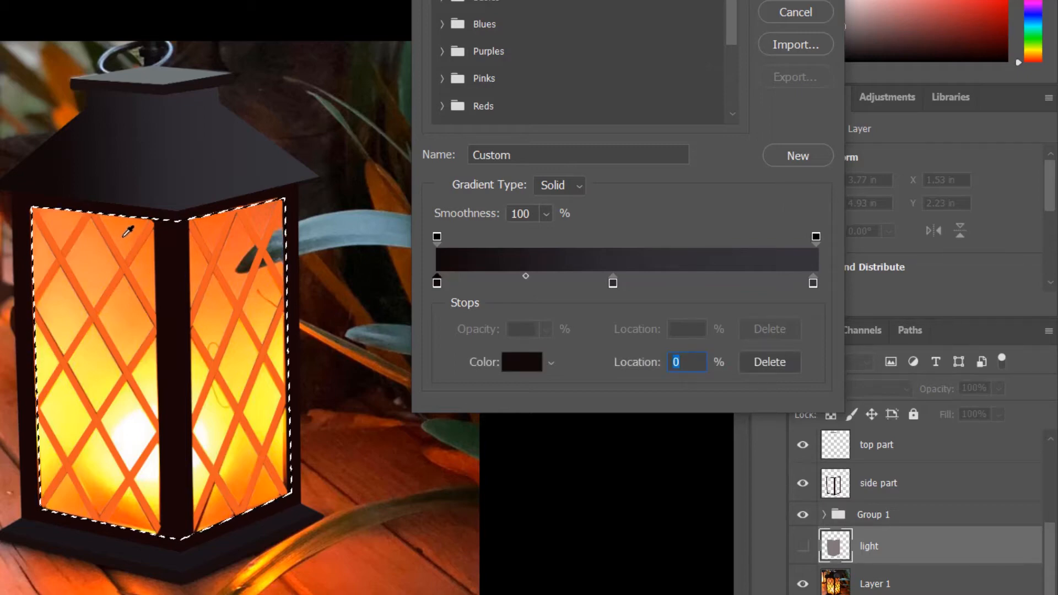
pyautogui.click(130, 229)
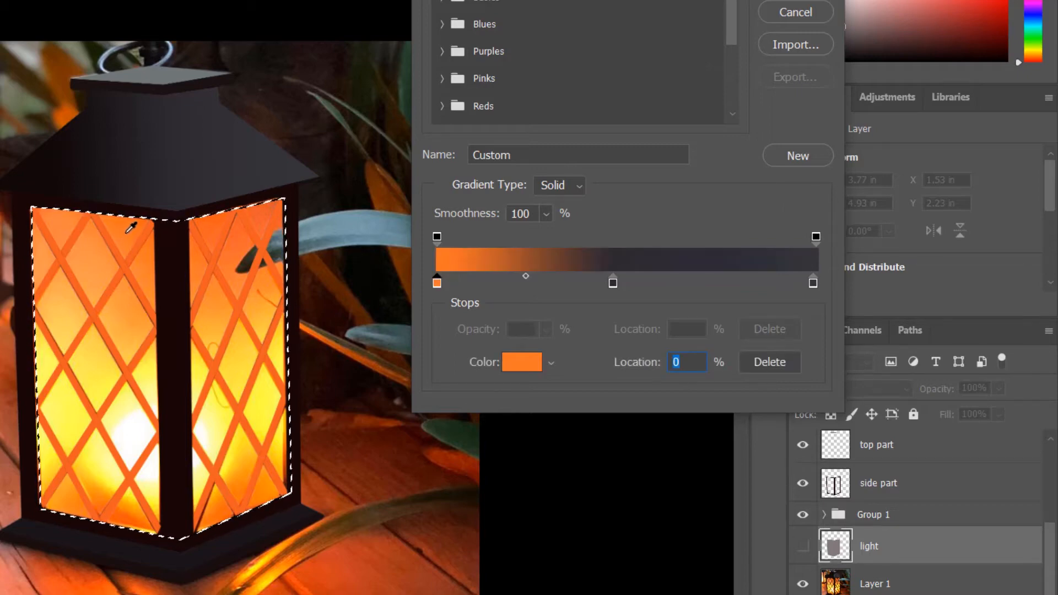
pyautogui.click(613, 283)
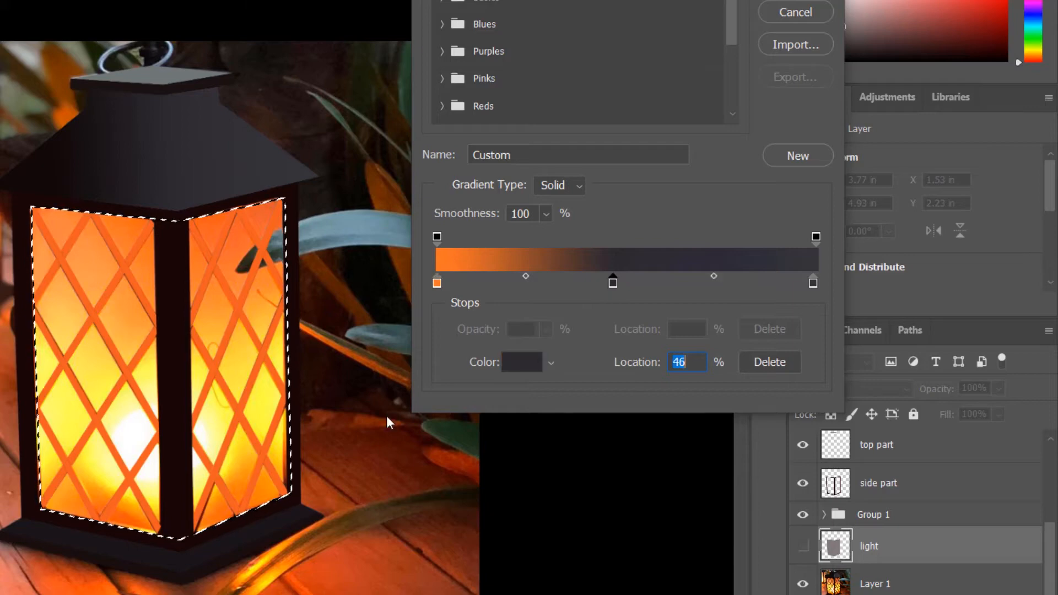
pyautogui.click(70, 439)
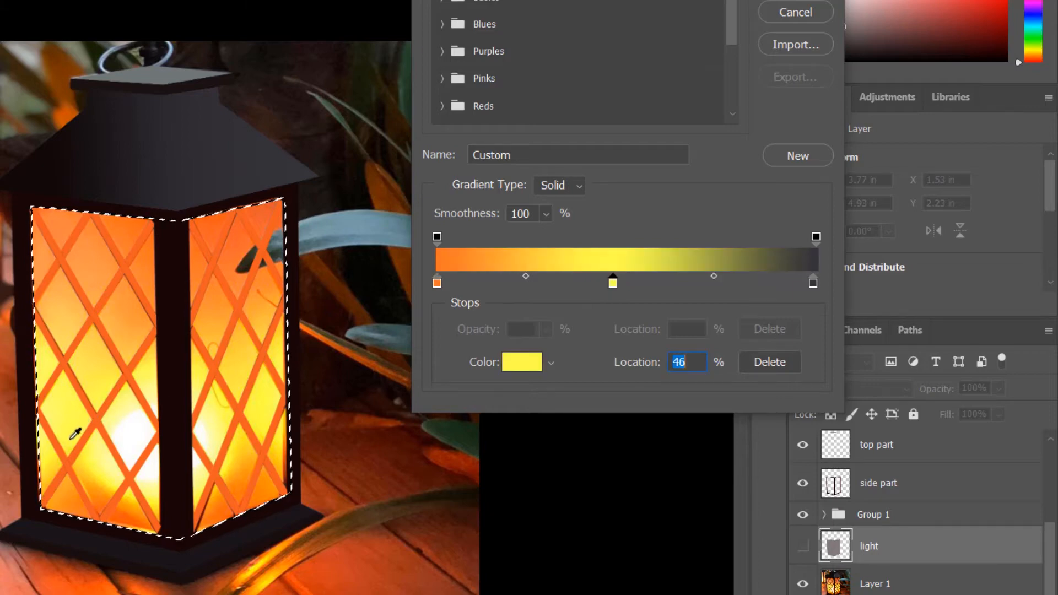
pyautogui.click(812, 283)
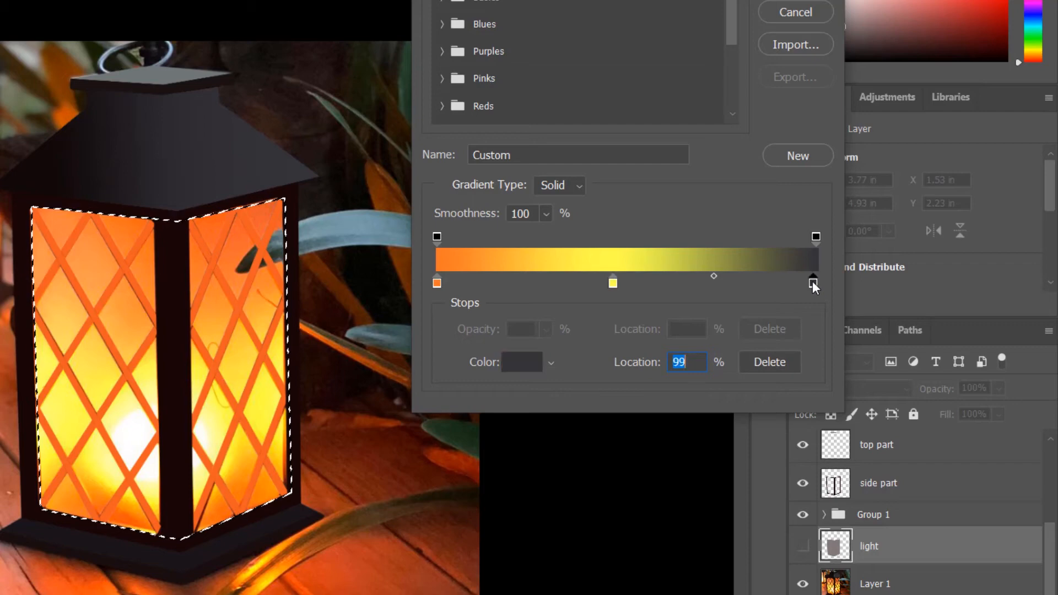
pyautogui.click(128, 518)
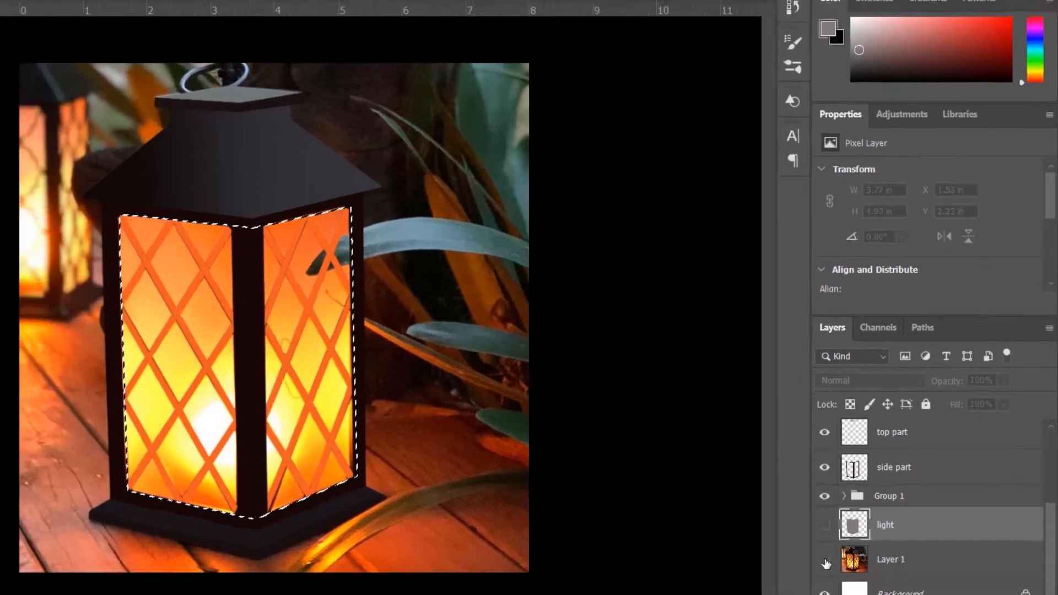
# Step: Hide Layer 1, show the light layer and fill its selection with the orange-yellow-orange linear gradient running horizontally across the glass
pyautogui.click(804, 584)
pyautogui.click(872, 481)
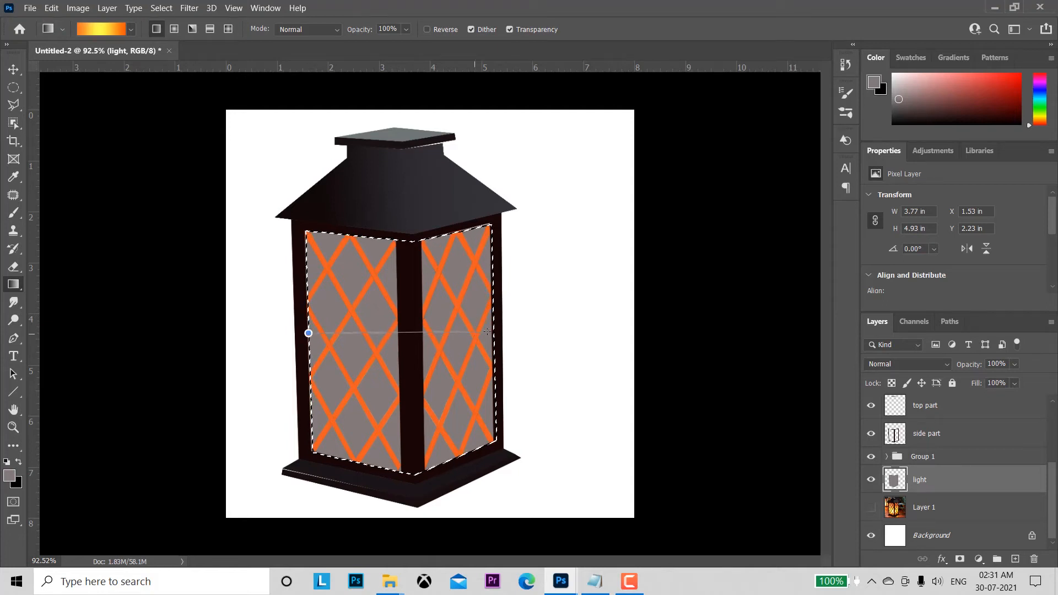
pyautogui.moveTo(308, 333); pyautogui.dragTo(495, 329)
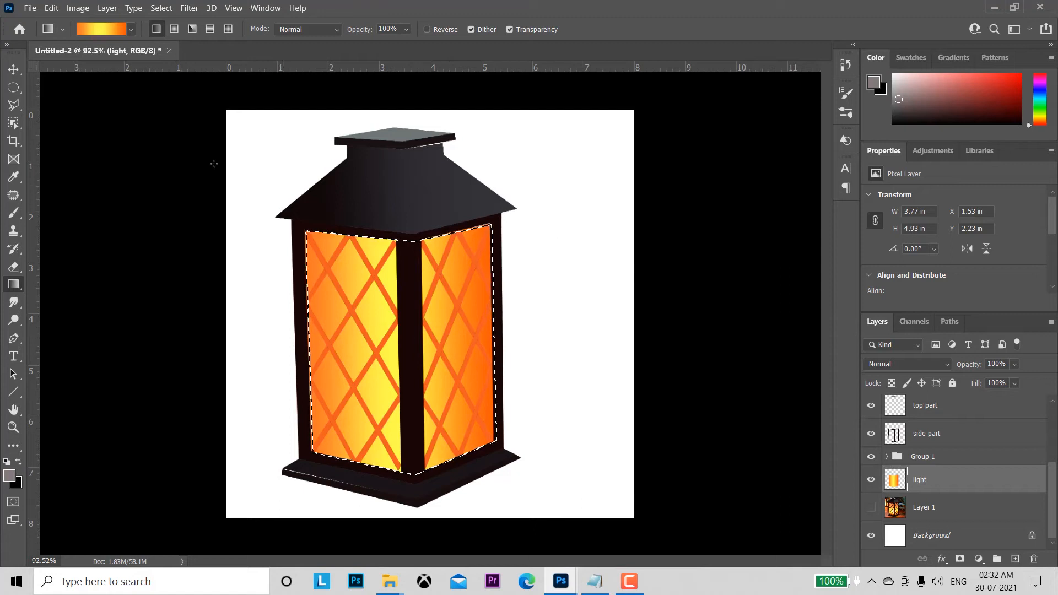
# Step: Make the roof's top layer active, try to free-transform it, and clear the glass selection
pyautogui.click(14, 68)
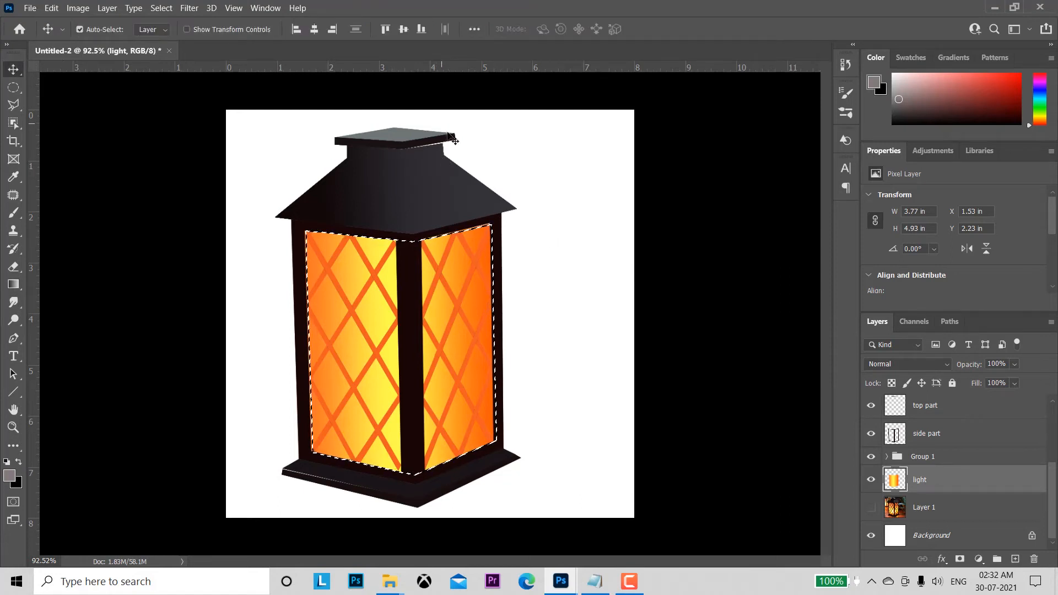
pyautogui.click(446, 192)
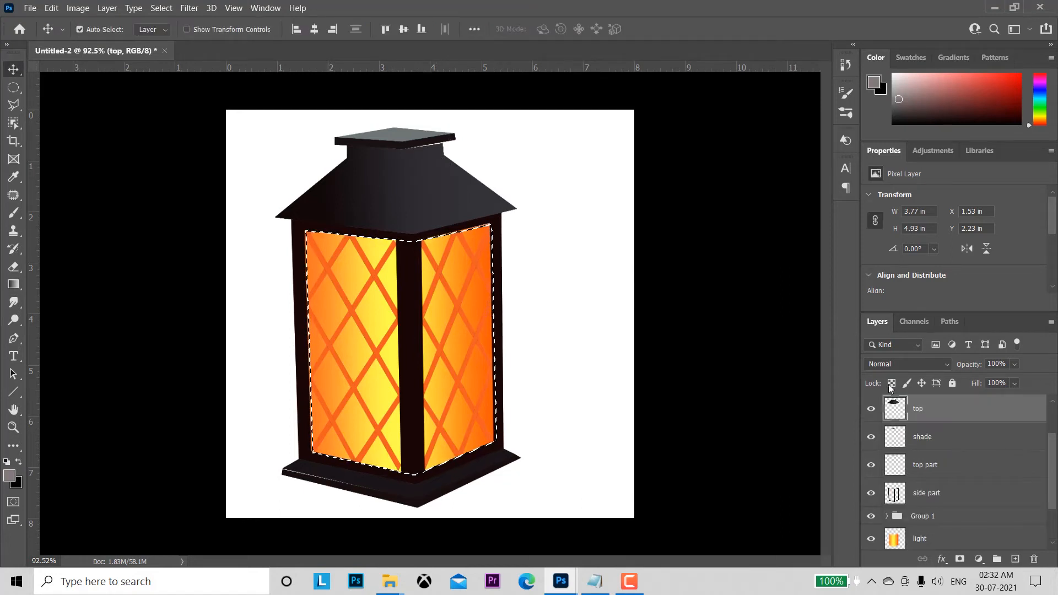
pyautogui.hotkey('ctrl', 't')
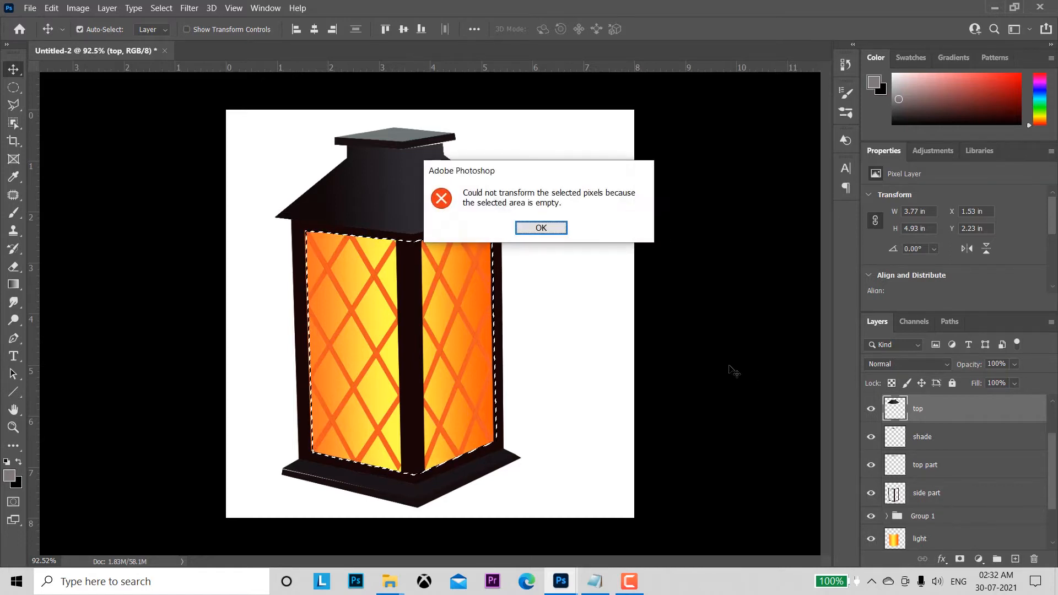
pyautogui.click(523, 228)
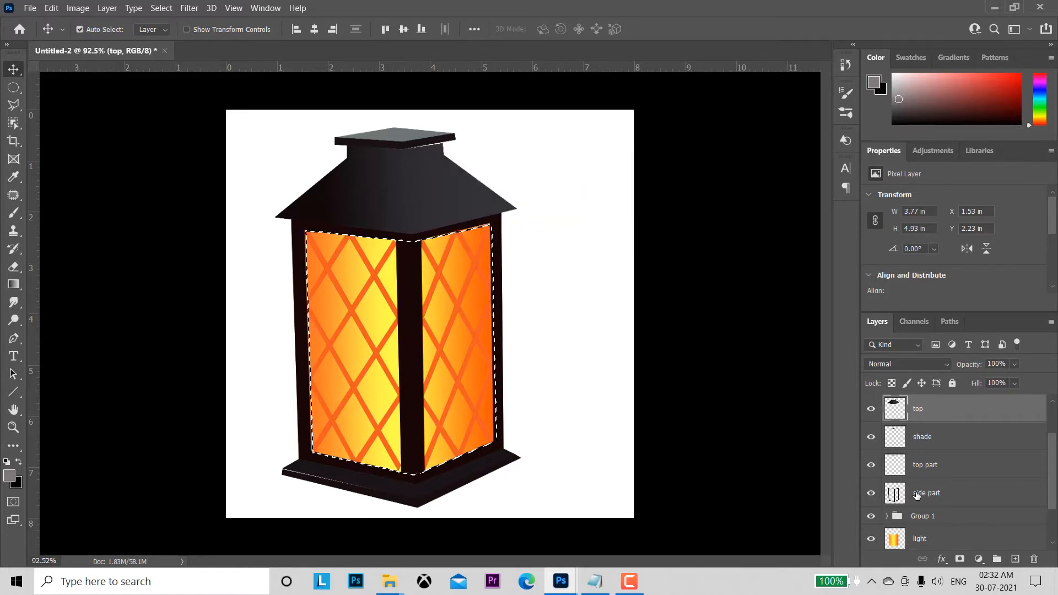
pyautogui.hotkey('ctrl', 'd')
# Step: Load the top layer's outline and distort the roof's upper right corner slightly upward to close the gap under the cap, then deselect
pyautogui.keyDown('ctrl'); pyautogui.click(896, 408); pyautogui.keyUp('ctrl')
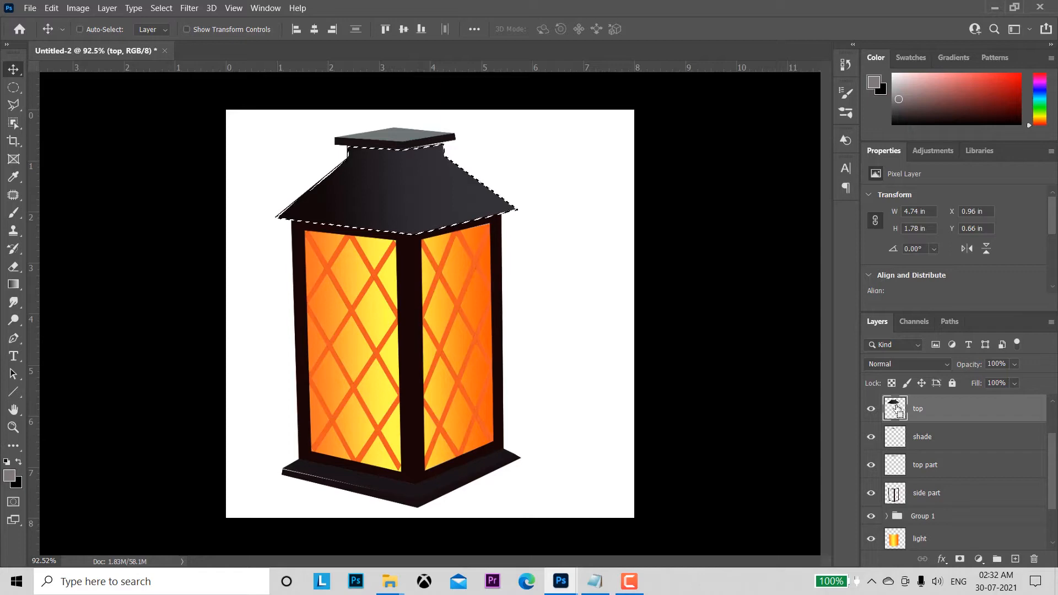
pyautogui.press('z')
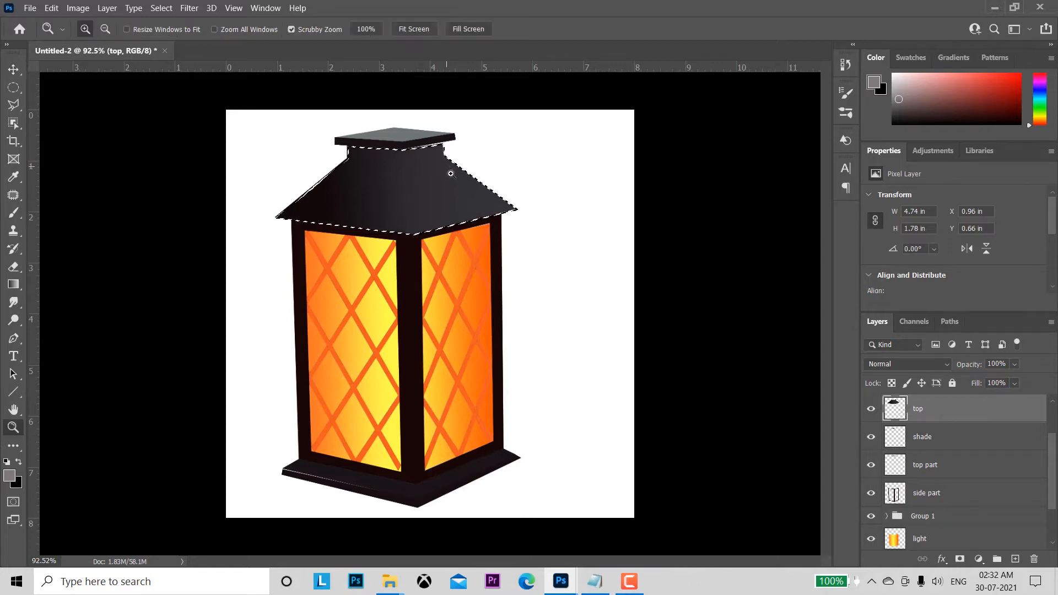
pyautogui.moveTo(451, 170); pyautogui.dragTo(500, 242)
pyautogui.press('v')
pyautogui.moveTo(443, 178); pyautogui.dragTo(496, 266)
pyautogui.hotkey('ctrl', 't')
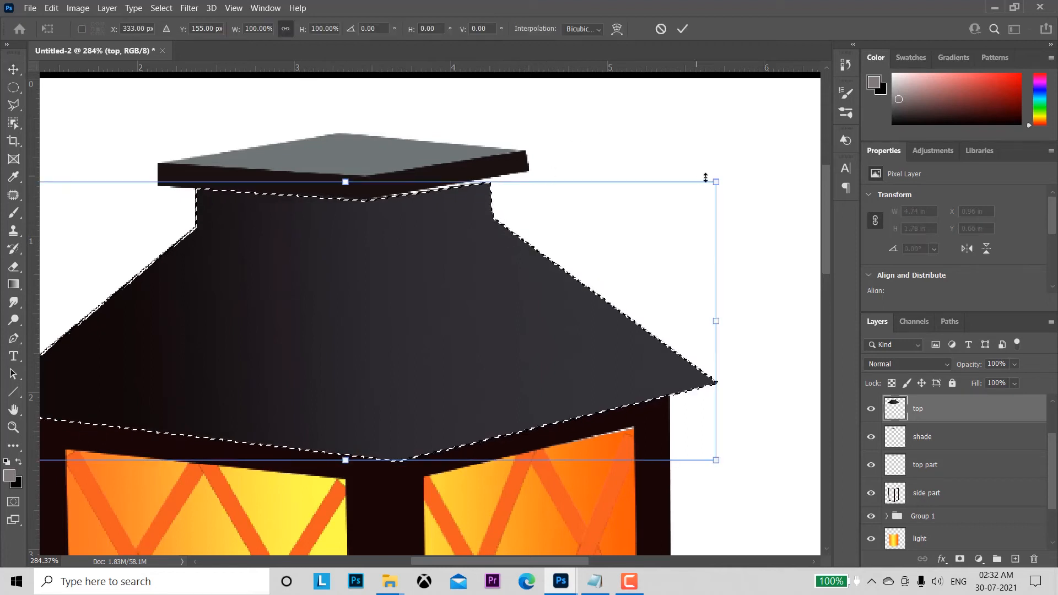
pyautogui.moveTo(716, 185); pyautogui.dragTo(711, 173)
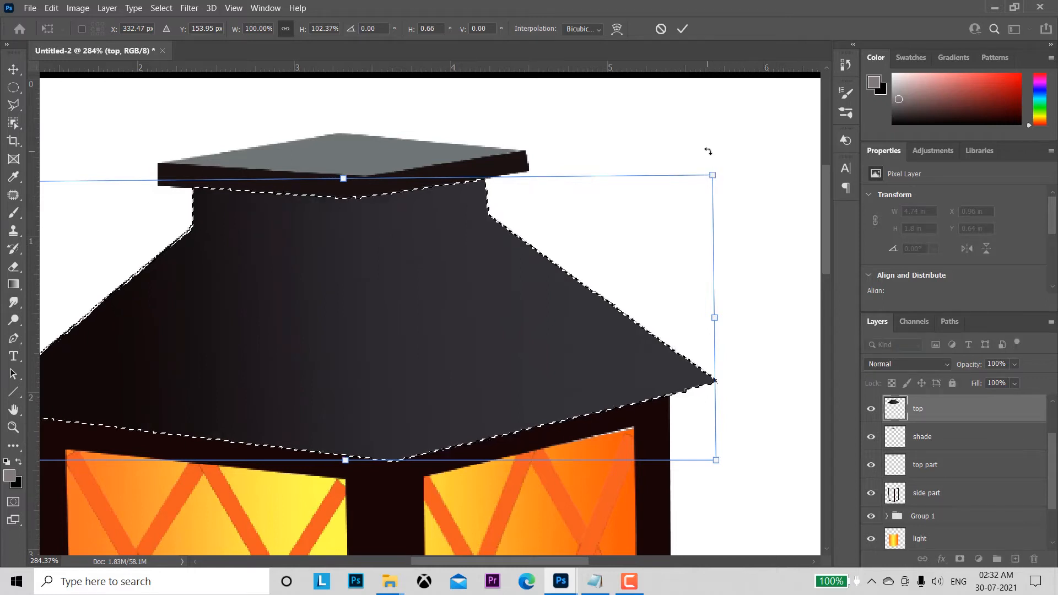
pyautogui.click(683, 29)
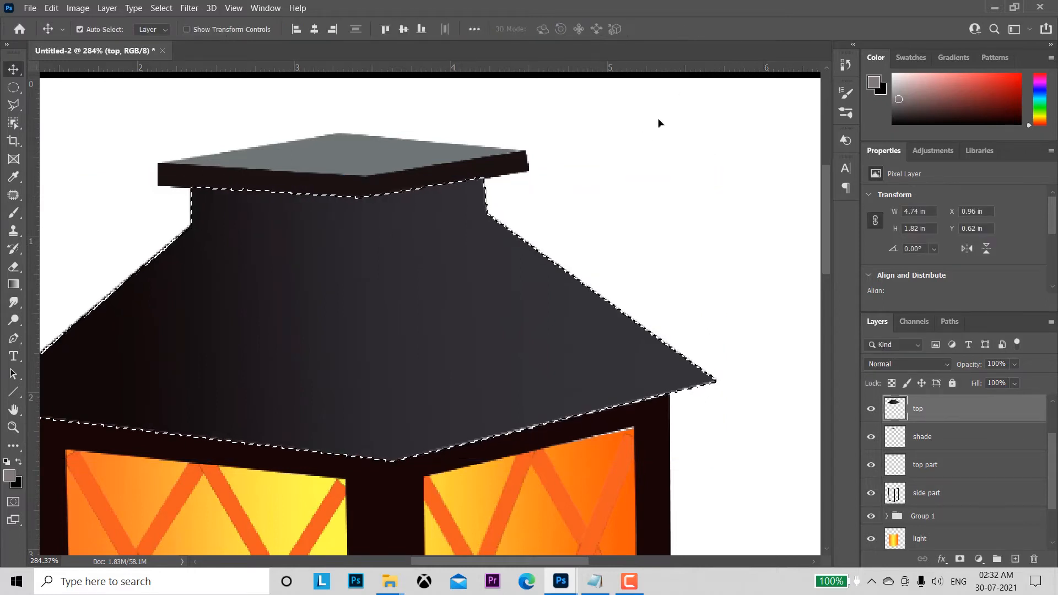
pyautogui.hotkey('ctrl', 'd')
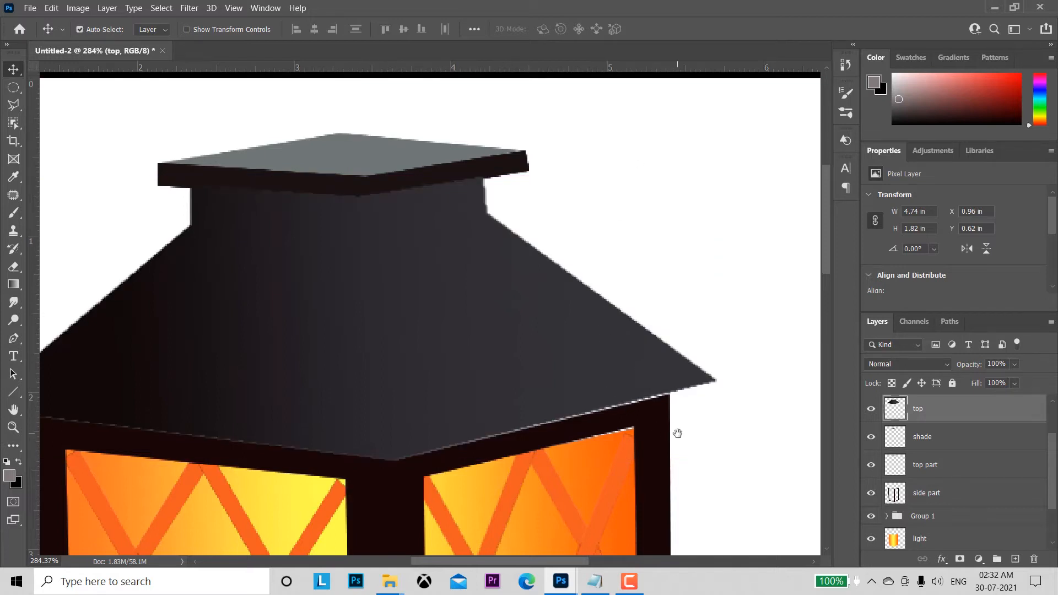
# Step: Add a blank layer directly above the top layer
pyautogui.moveTo(679, 432); pyautogui.dragTo(716, 285)
pyautogui.press('z')
pyautogui.moveTo(689, 333); pyautogui.dragTo(684, 307)
pyautogui.press('v')
pyautogui.moveTo(550, 216); pyautogui.dragTo(556, 262)
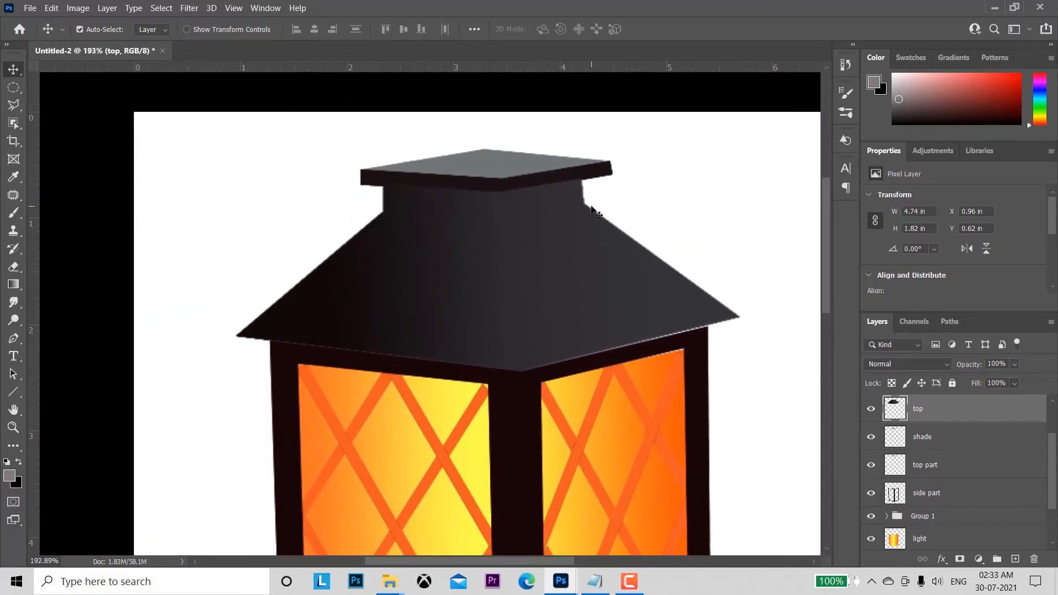
pyautogui.moveTo(650, 201); pyautogui.dragTo(622, 206)
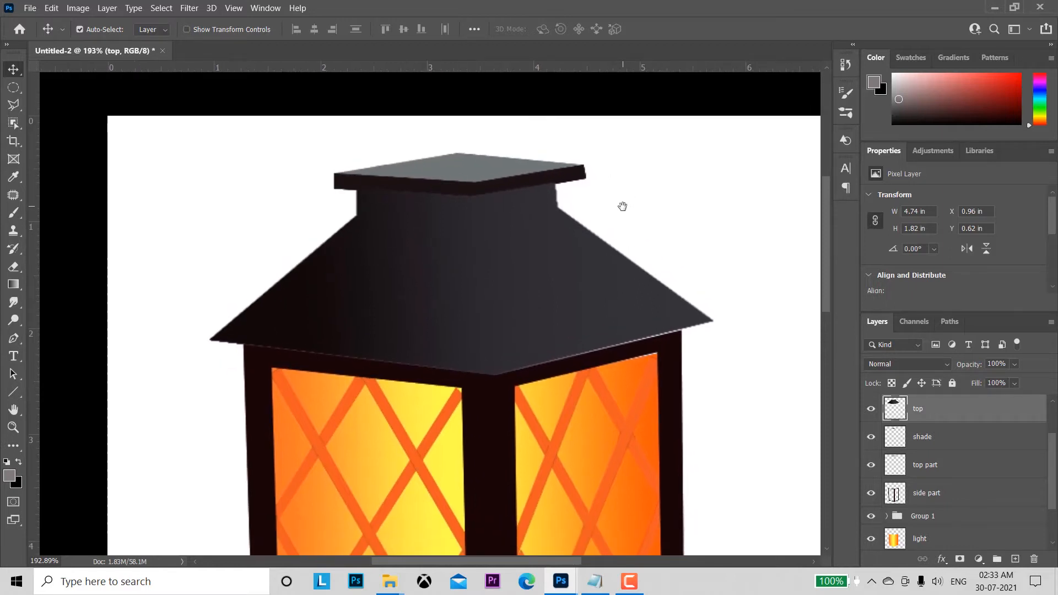
pyautogui.moveTo(438, 257); pyautogui.dragTo(478, 302)
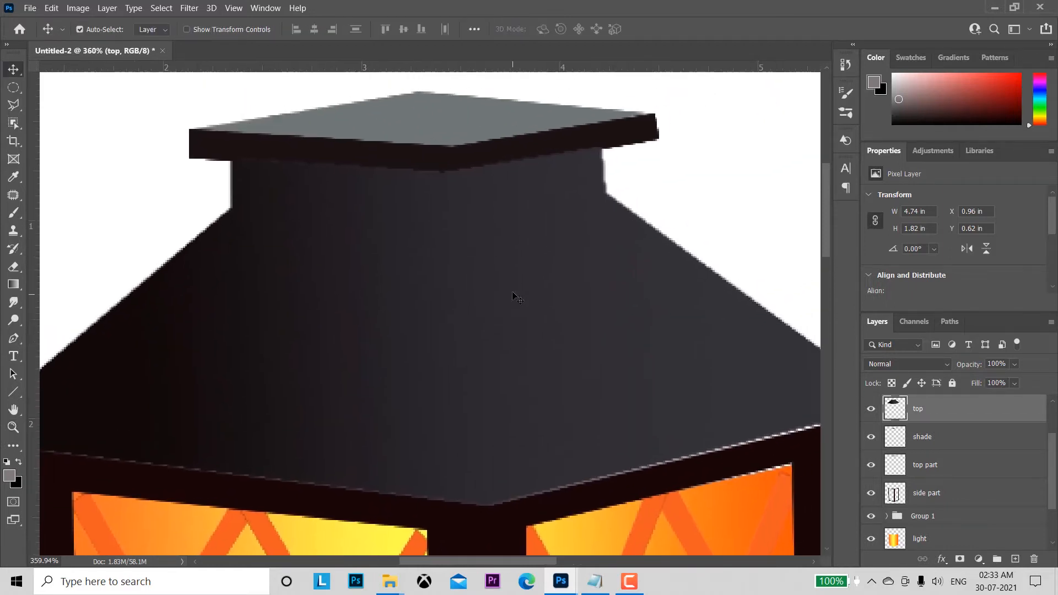
pyautogui.click(1016, 559)
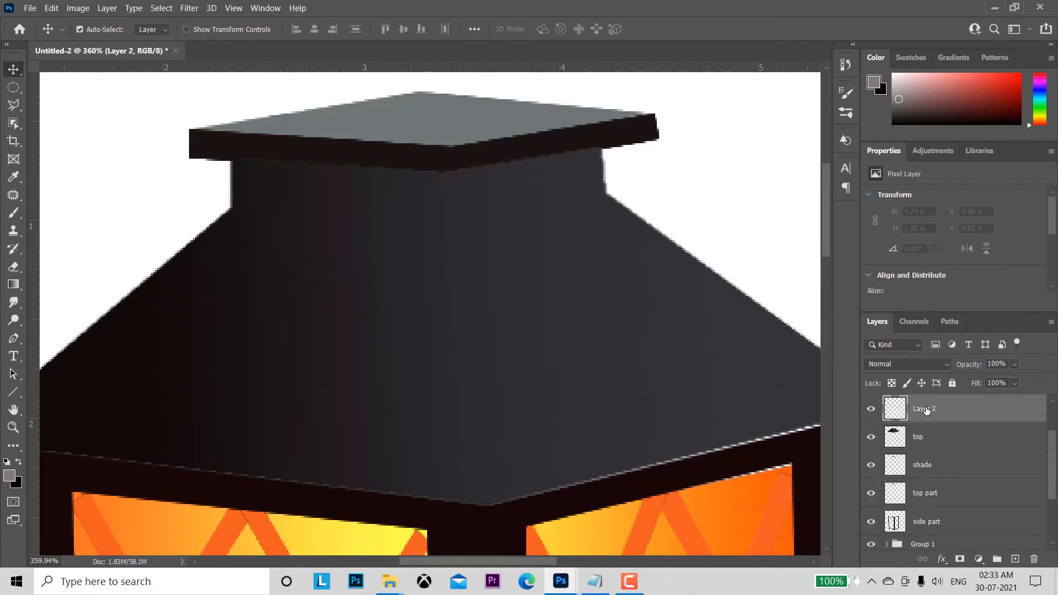
# Step: On the top layer, outline the roof's neck beneath the cap with the Polygonal Lasso and copy it to a new layer
pyautogui.click(232, 164)
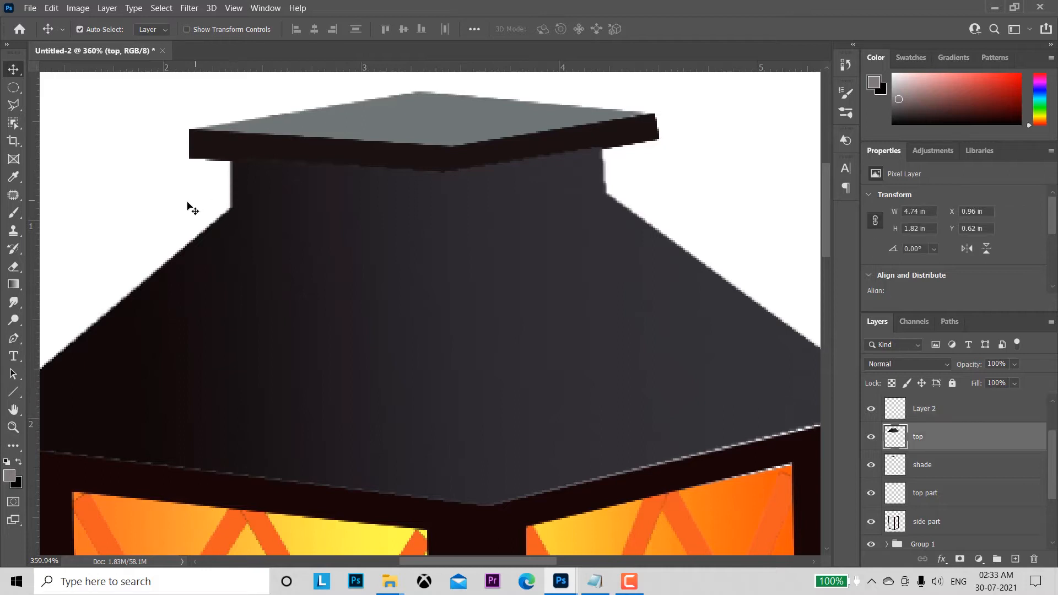
pyautogui.click(14, 105)
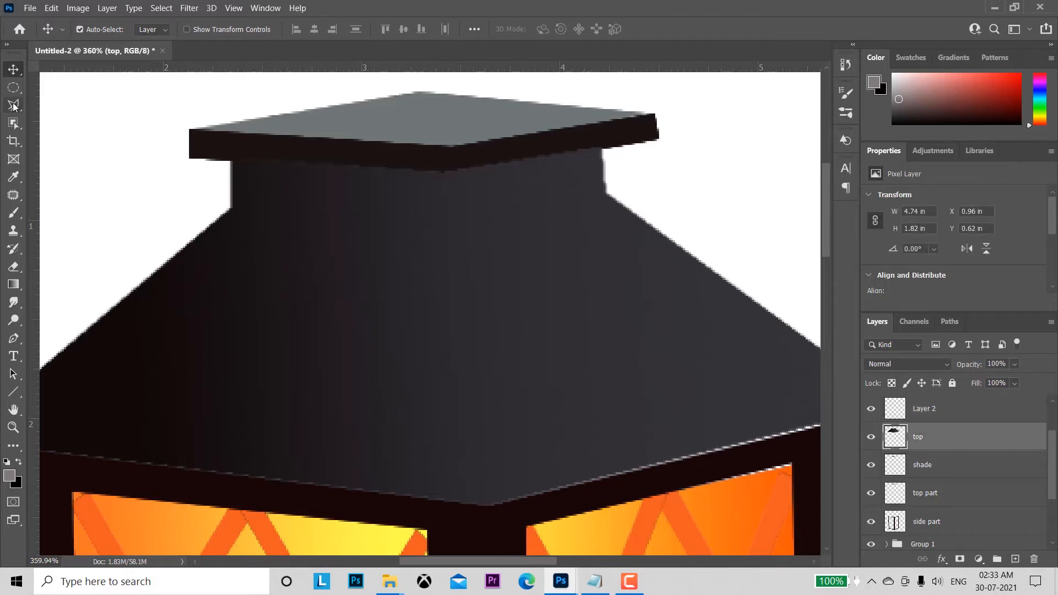
pyautogui.click(231, 161)
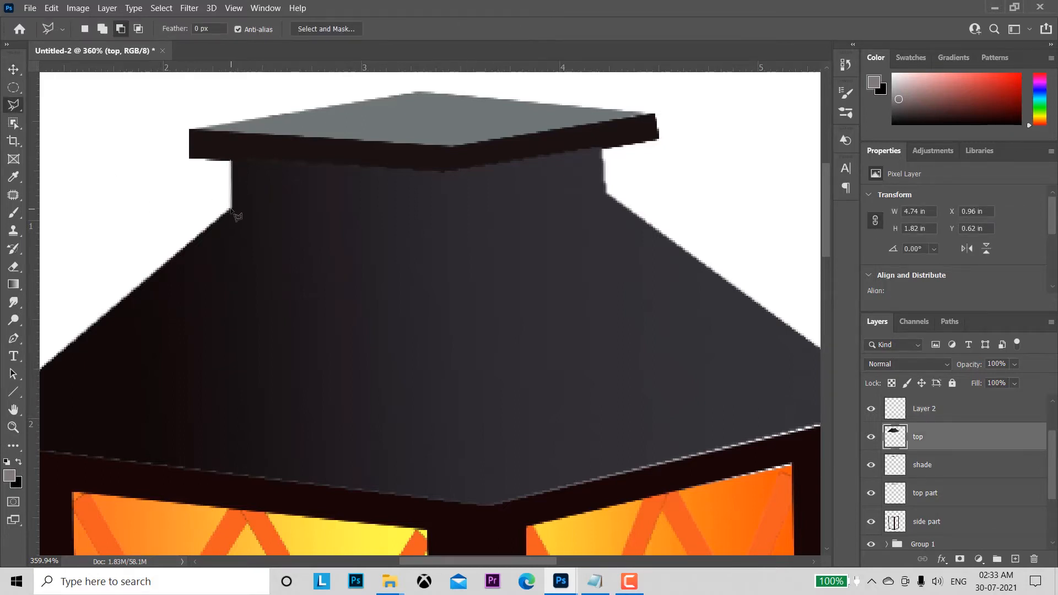
pyautogui.click(231, 209)
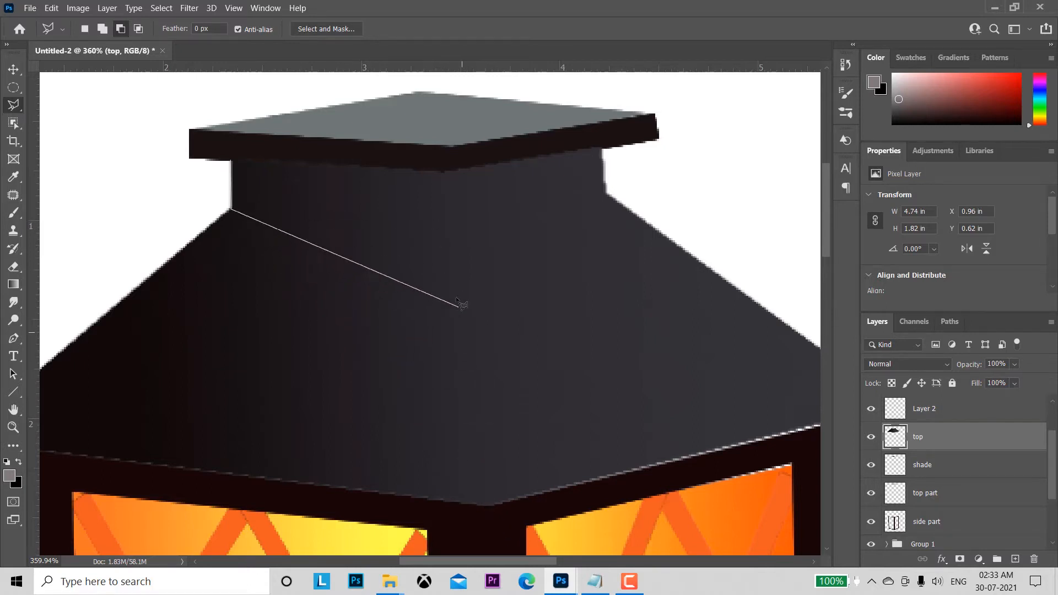
pyautogui.click(451, 229)
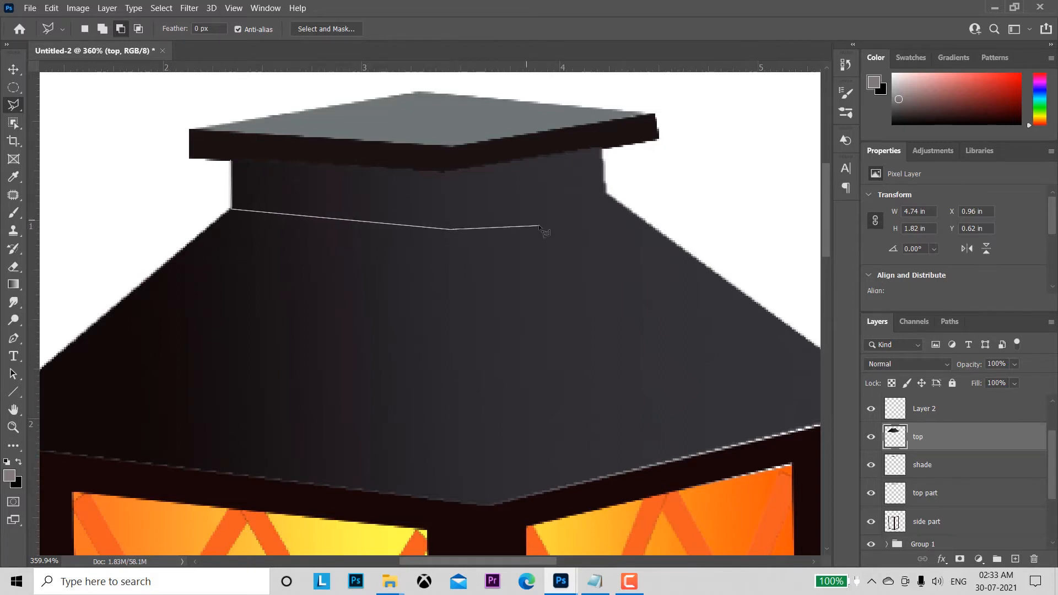
pyautogui.click(606, 191)
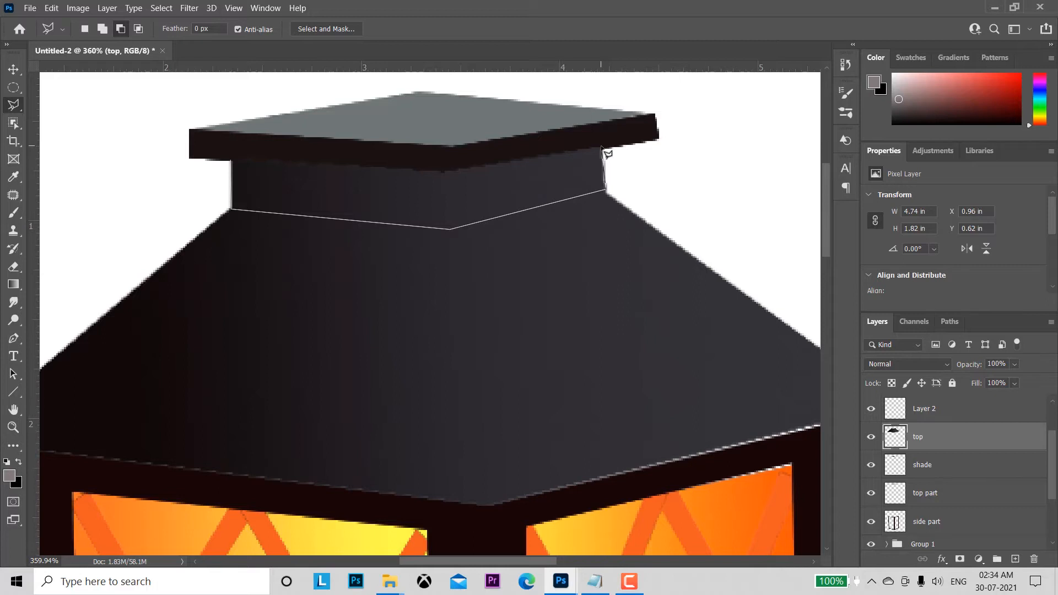
pyautogui.click(602, 147)
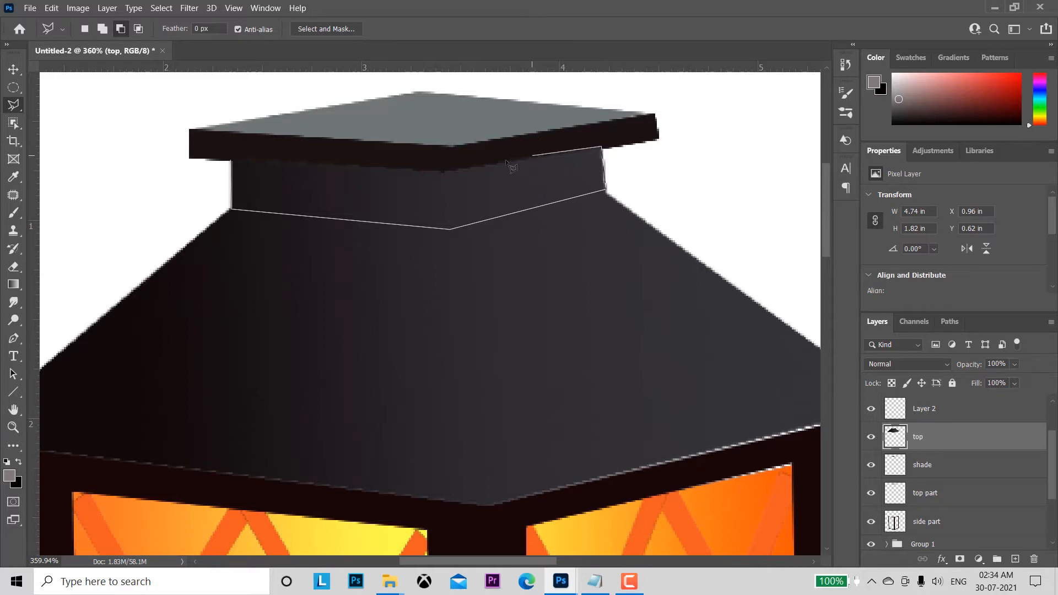
pyautogui.click(448, 172)
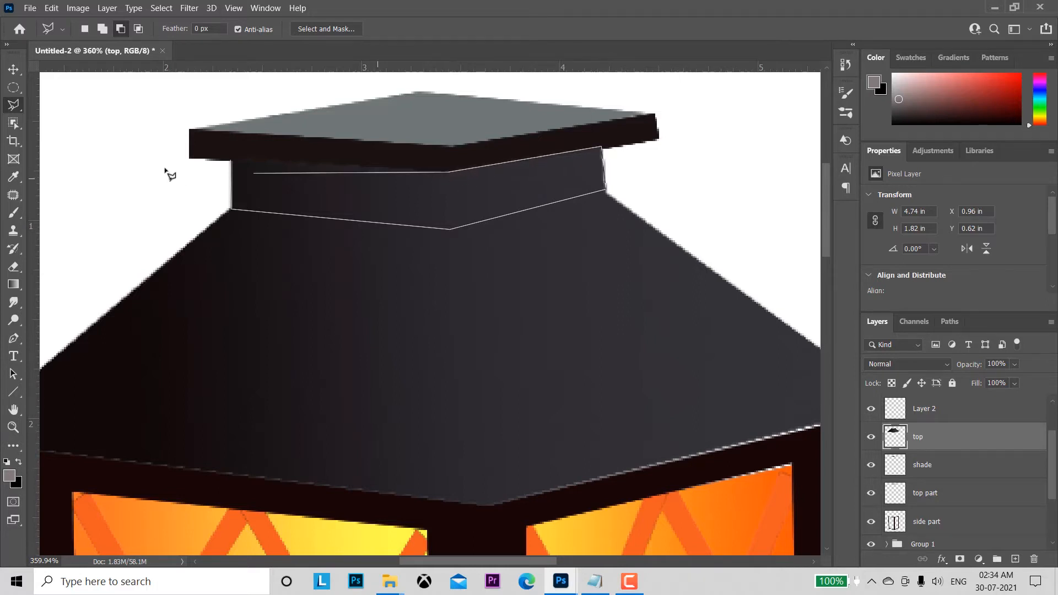
pyautogui.click(233, 161)
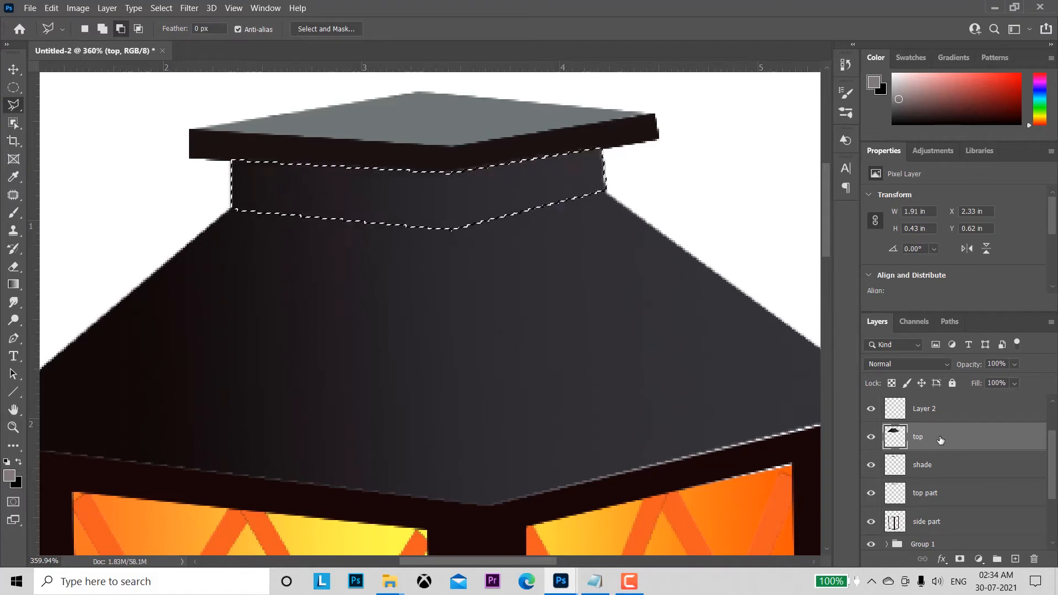
pyautogui.hotkey('ctrl', 'j')
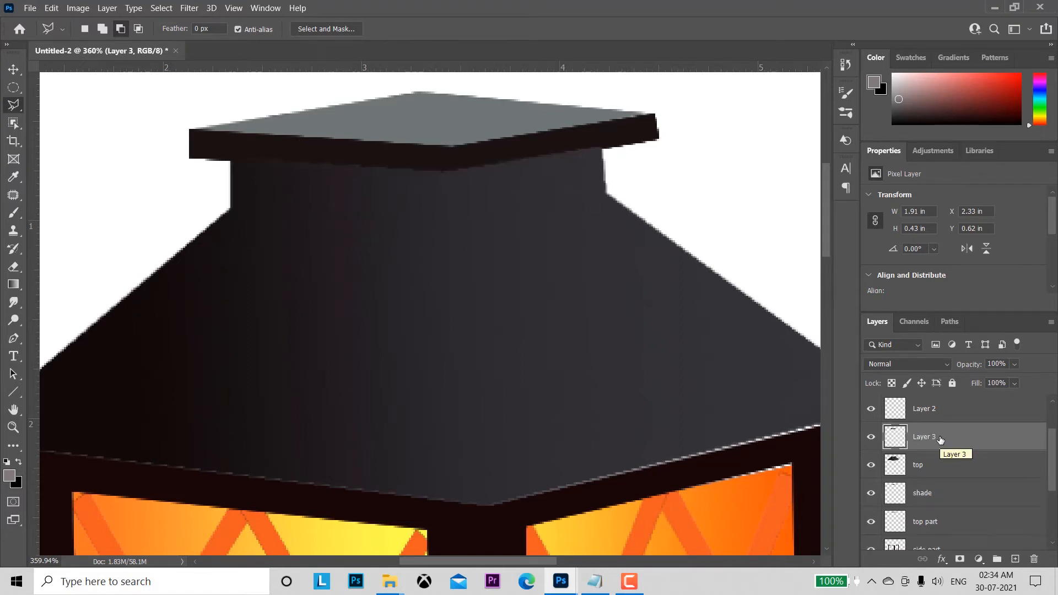
# Step: Load the outline of Layer 3, fill the roof's neck with the near-black colour 181515, and deselect
pyautogui.keyDown('ctrl'); pyautogui.click(895, 437); pyautogui.keyUp('ctrl')
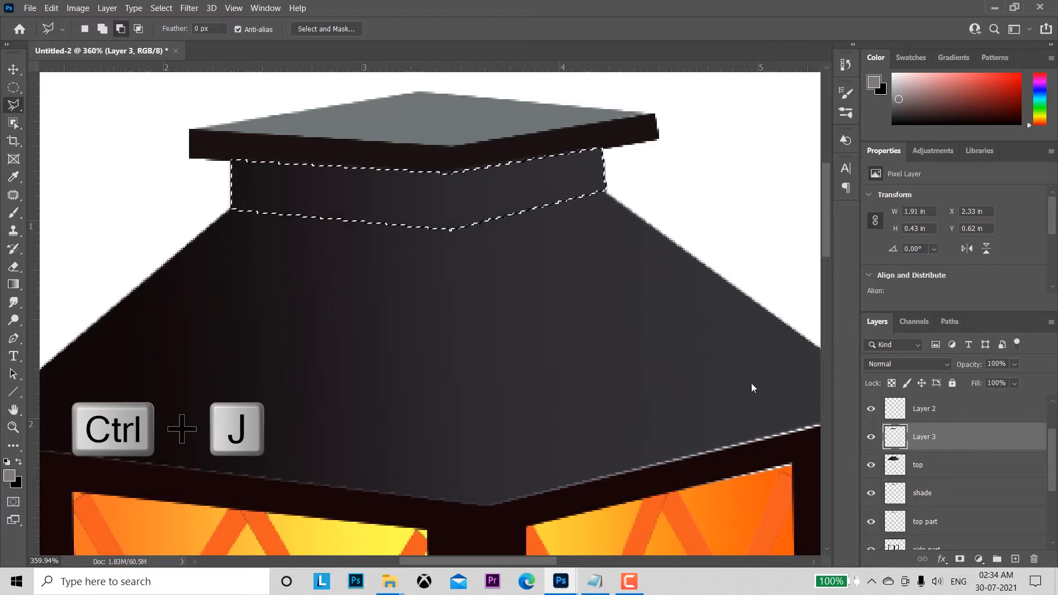
pyautogui.click(9, 475)
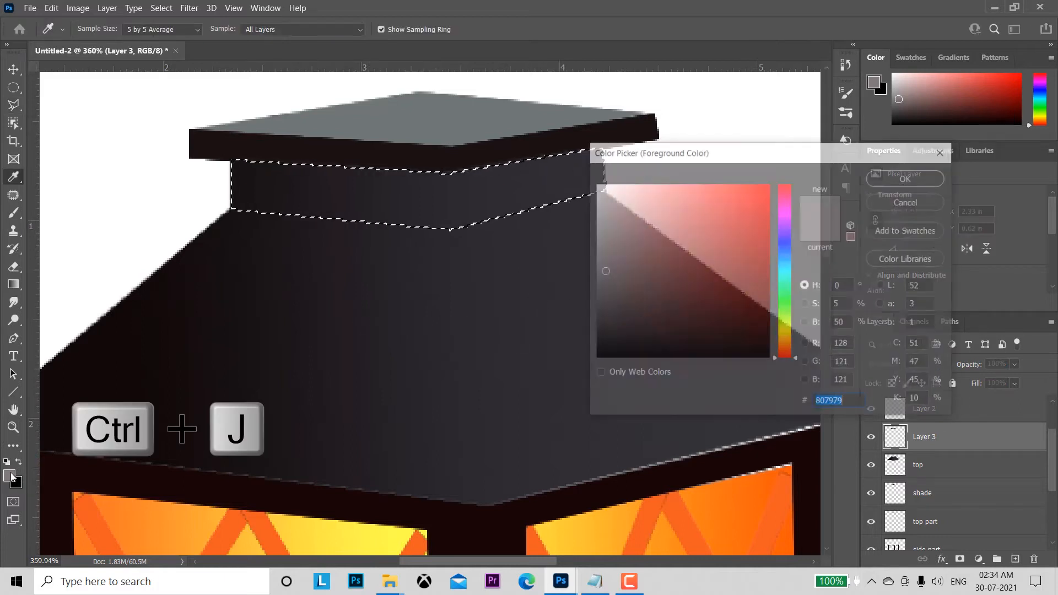
pyautogui.click(904, 177)
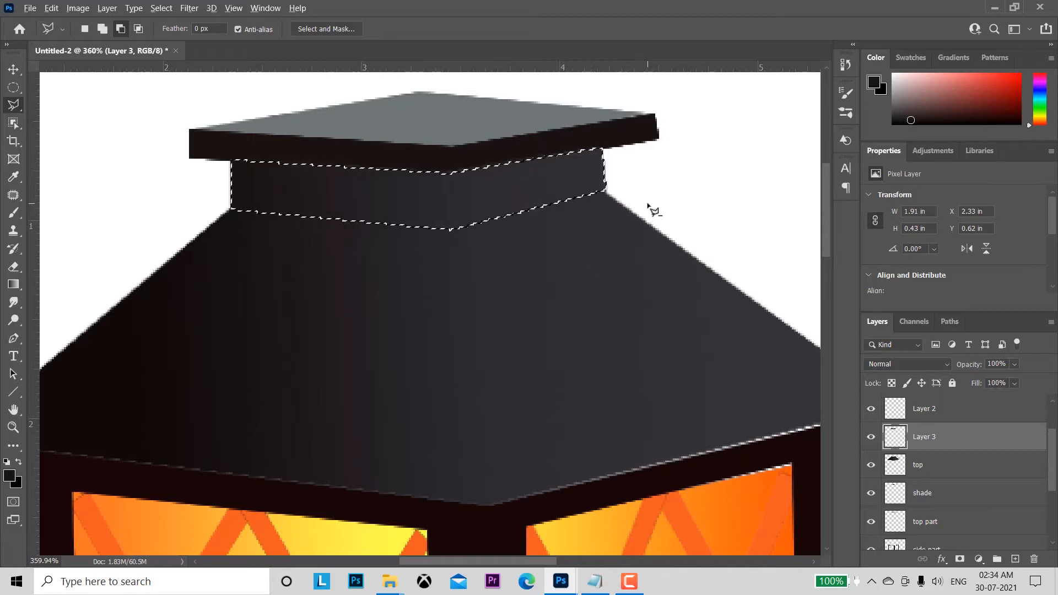
pyautogui.hotkey('alt', 'BackSpace')
pyautogui.hotkey('ctrl', 'd')
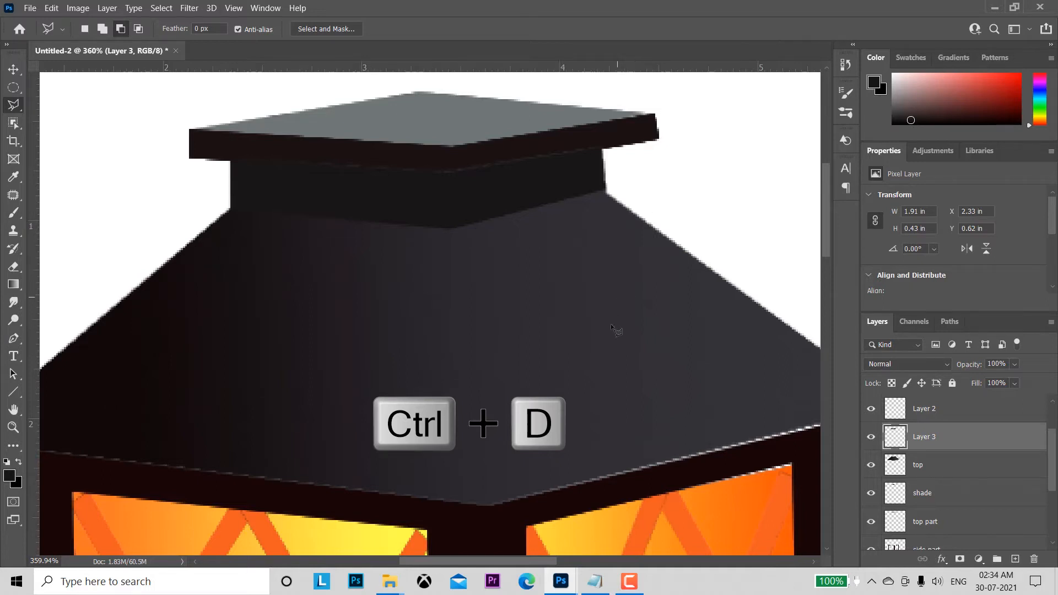
# Step: Examine the roof by toggling the top layer, and compare its shading with the reference photo on Layer 1
pyautogui.press('z')
pyautogui.moveTo(606, 380); pyautogui.dragTo(563, 279)
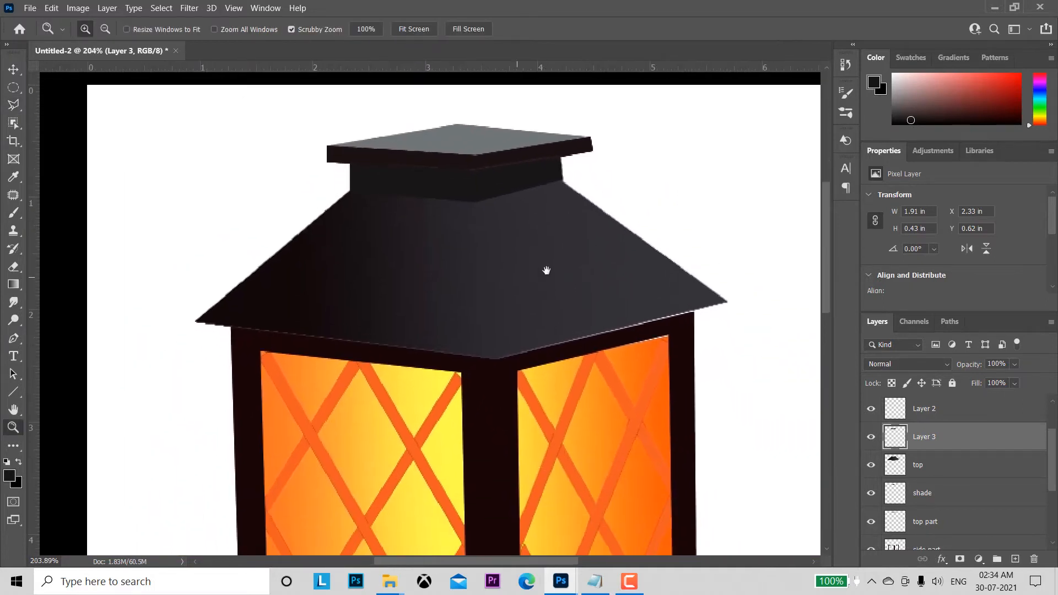
pyautogui.click(871, 467)
pyautogui.click(871, 466)
pyautogui.moveTo(749, 453); pyautogui.dragTo(675, 280)
pyautogui.moveTo(1050, 481); pyautogui.dragTo(1050, 531)
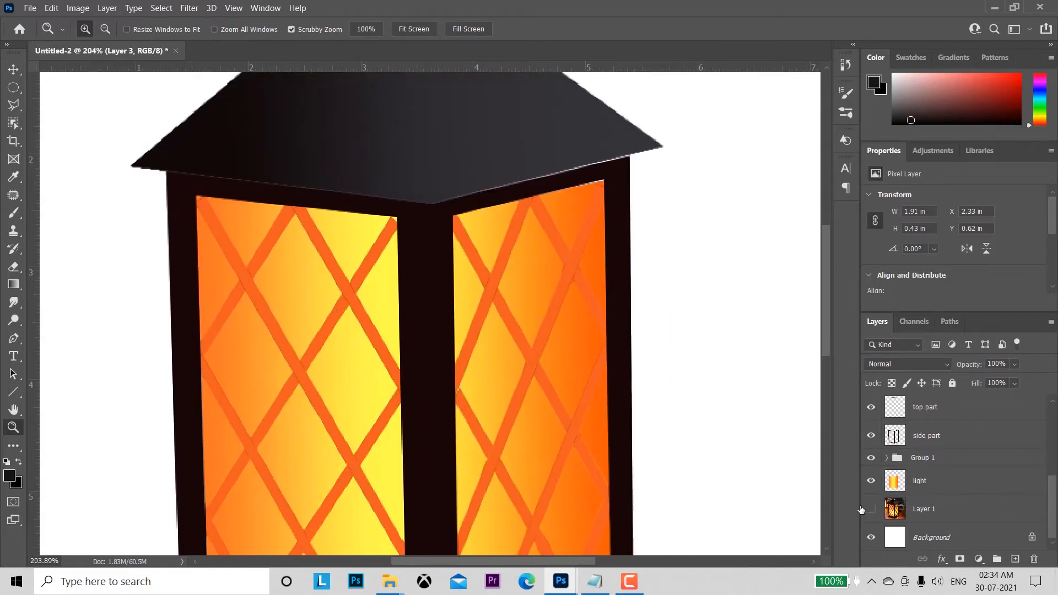
pyautogui.keyDown('alt'); pyautogui.click(871, 509); pyautogui.keyUp('alt')
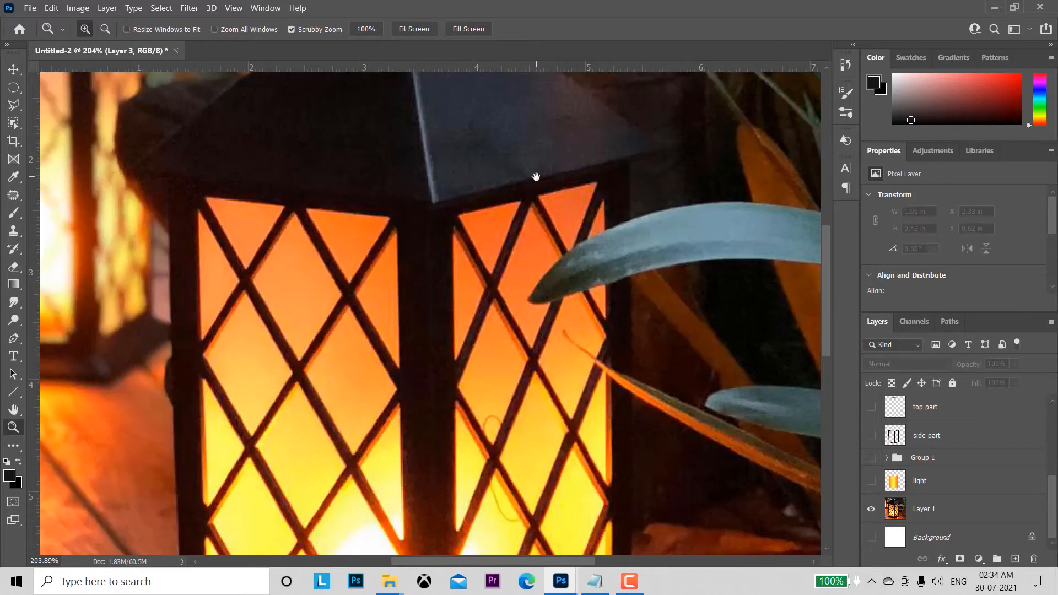
pyautogui.moveTo(540, 182); pyautogui.dragTo(604, 341)
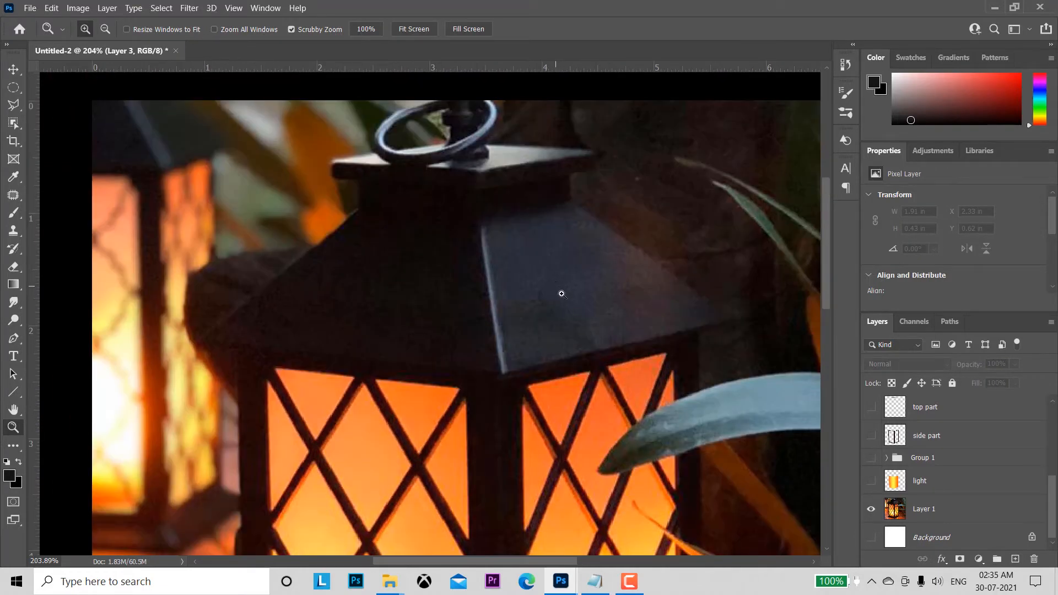
pyautogui.moveTo(562, 294); pyautogui.dragTo(586, 288)
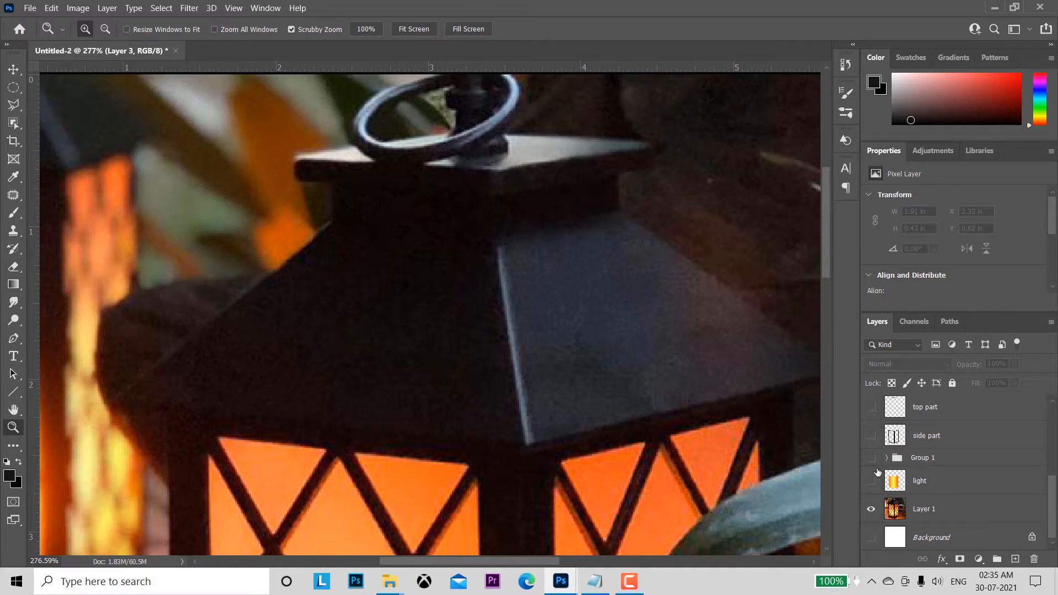
pyautogui.press('alt')
pyautogui.keyDown('alt'); pyautogui.click(872, 511); pyautogui.keyUp('alt')
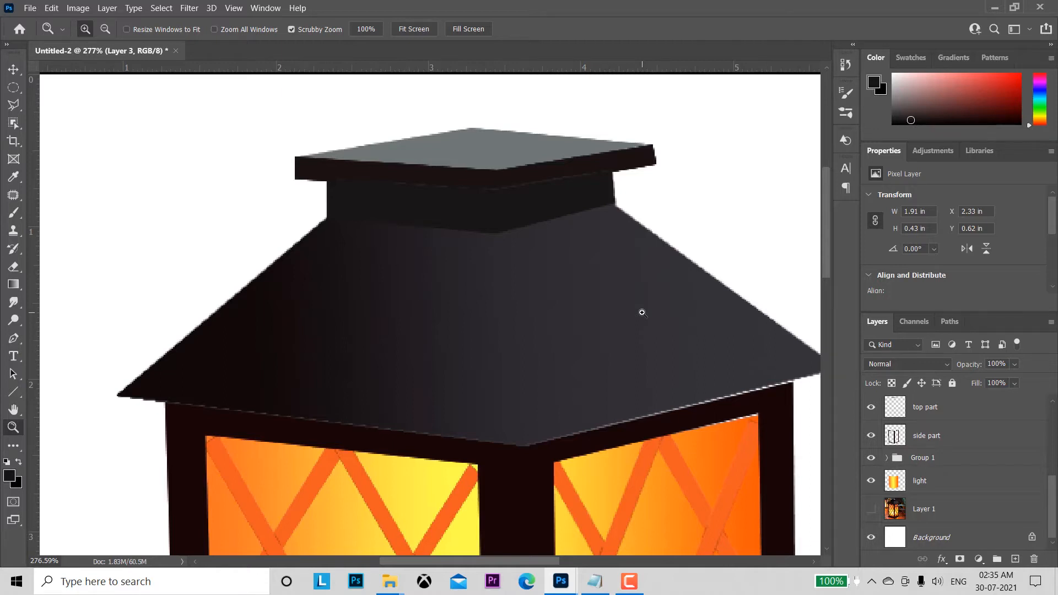
pyautogui.moveTo(613, 323); pyautogui.dragTo(605, 302)
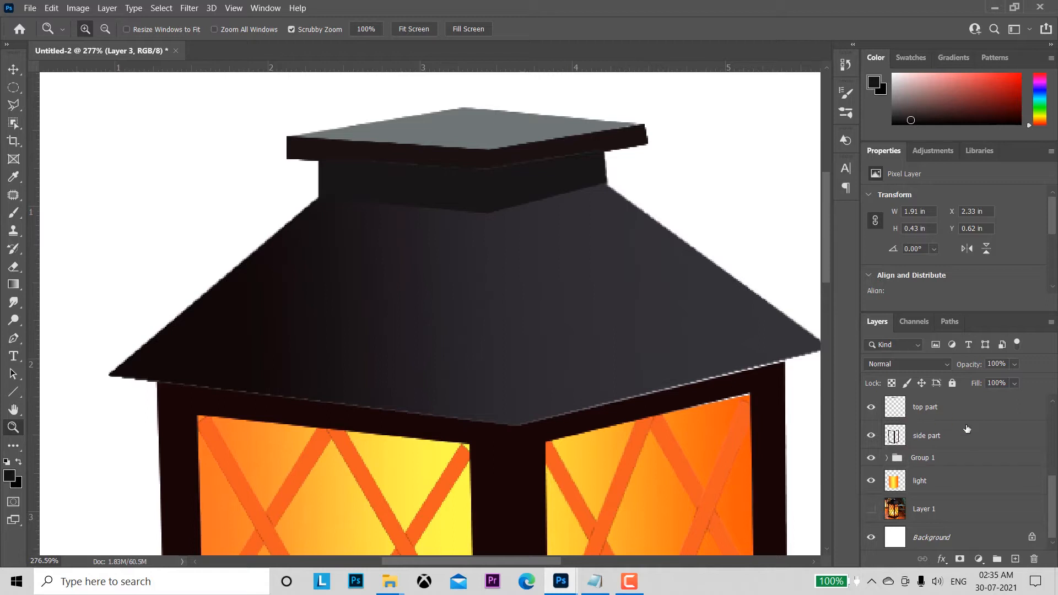
# Step: Load the outline of the top layer as a selection around the whole roof
pyautogui.keyDown('ctrl'); pyautogui.click(895, 410); pyautogui.keyUp('ctrl')
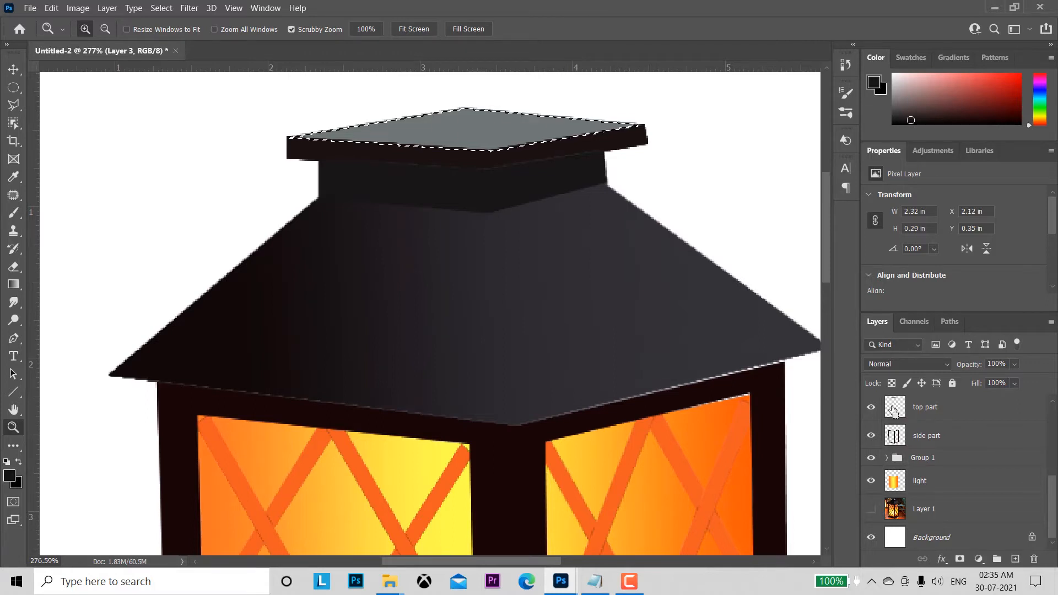
pyautogui.moveTo(1055, 499); pyautogui.dragTo(1056, 461)
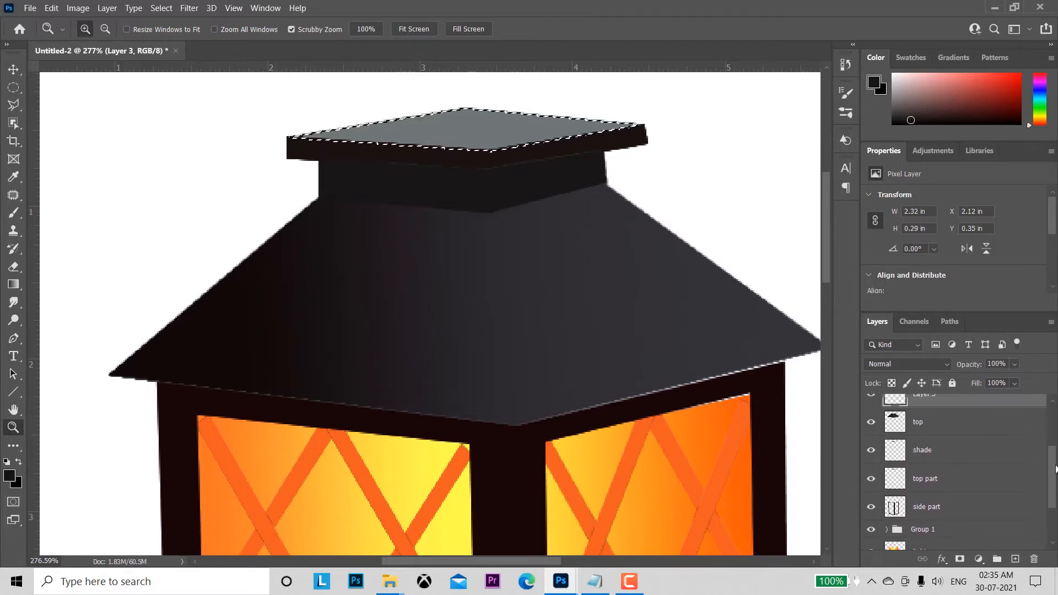
pyautogui.keyDown('ctrl'); pyautogui.click(896, 438); pyautogui.keyUp('ctrl')
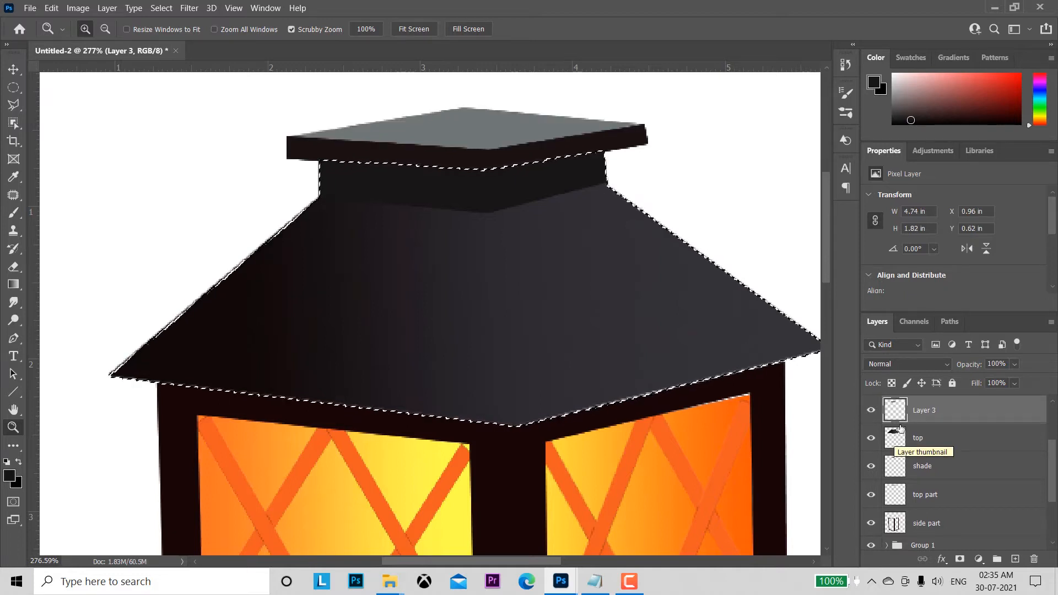
pyautogui.keyDown('ctrl'); pyautogui.click(896, 411); pyautogui.keyUp('ctrl')
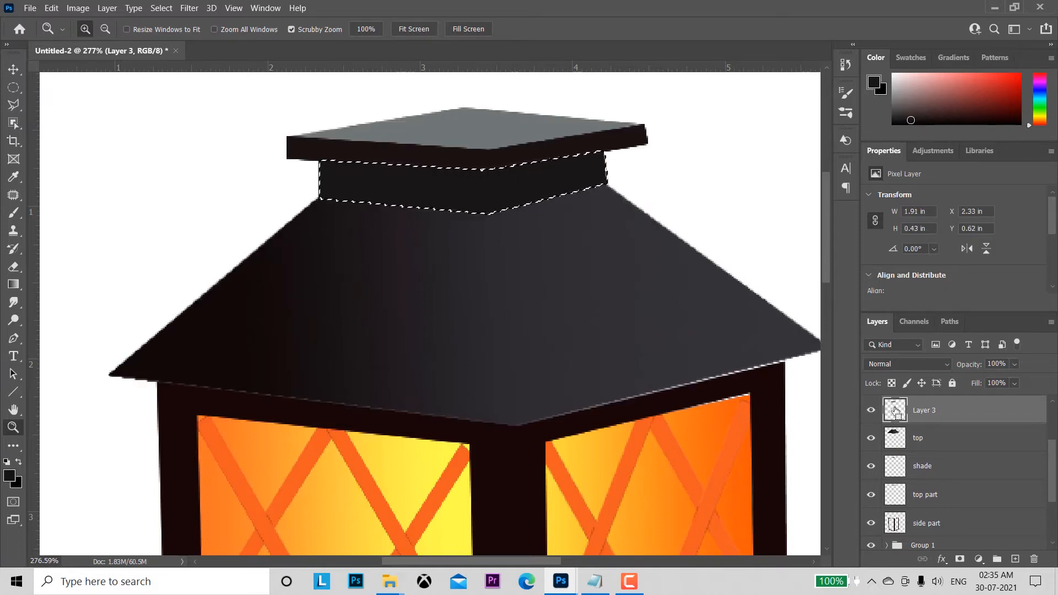
pyautogui.keyDown('ctrl'); pyautogui.keyDown('shift'); pyautogui.click(895, 439); pyautogui.keyUp('shift'); pyautogui.keyUp('ctrl')
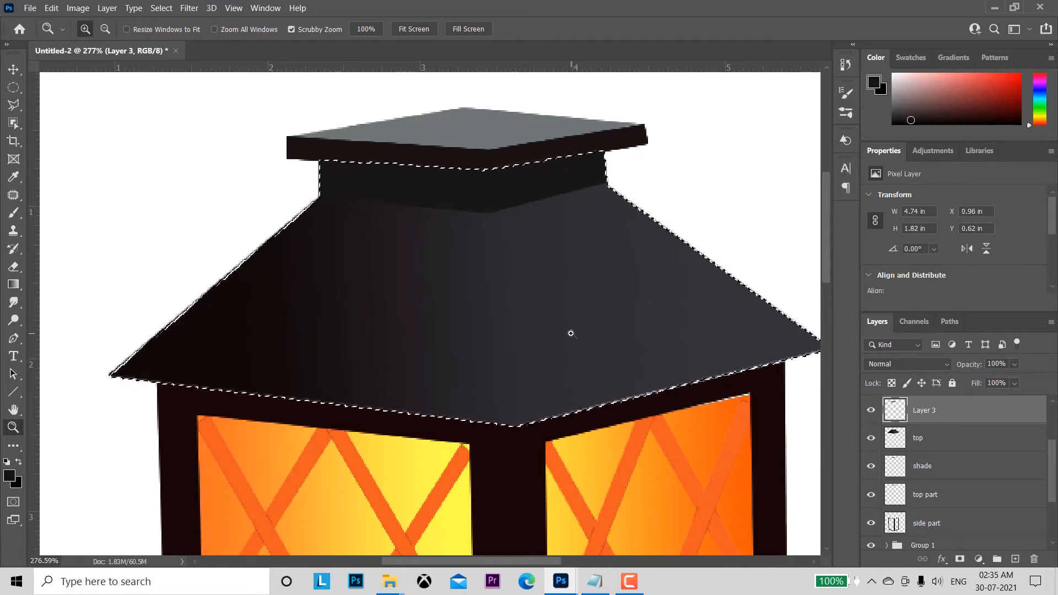
# Step: Search the Brush tool's presets for "chalk", try several chalk brushes, and choose the recently used textured brush at 80 px
pyautogui.click(14, 213)
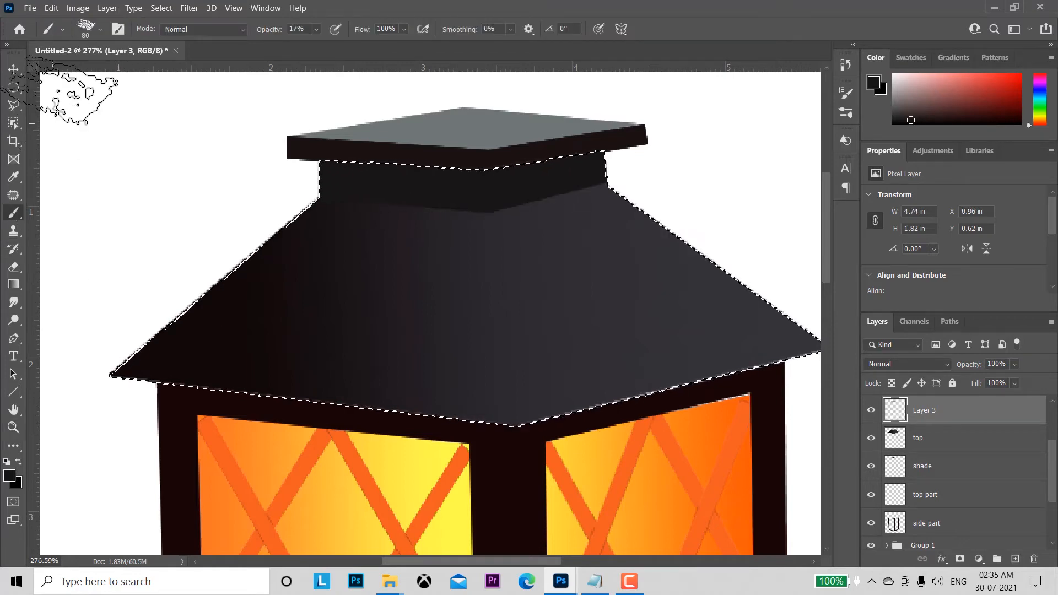
pyautogui.click(98, 28)
pyautogui.click(69, 130)
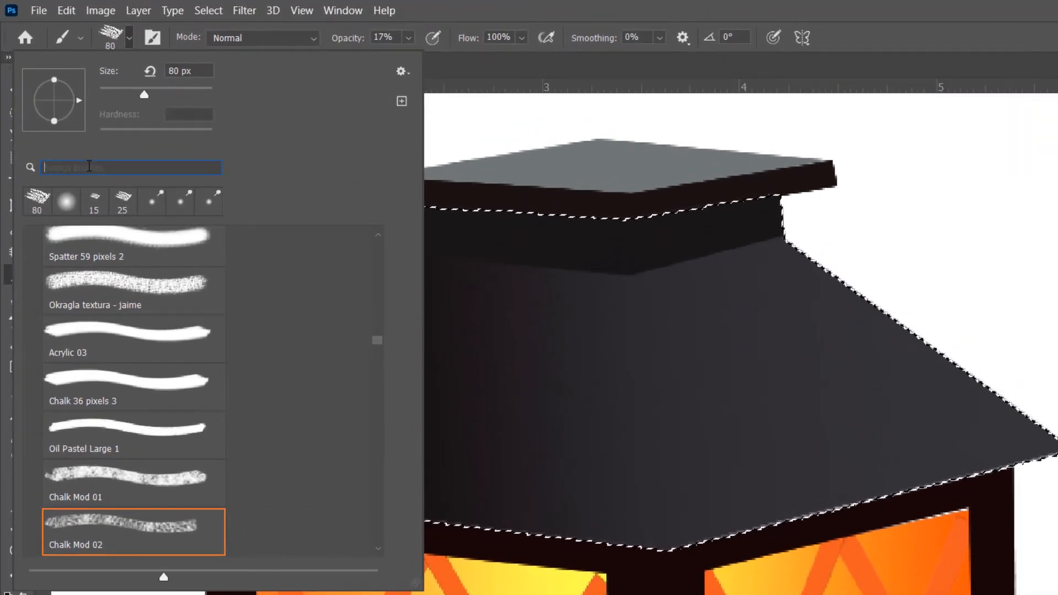
pyautogui.write('chalk')
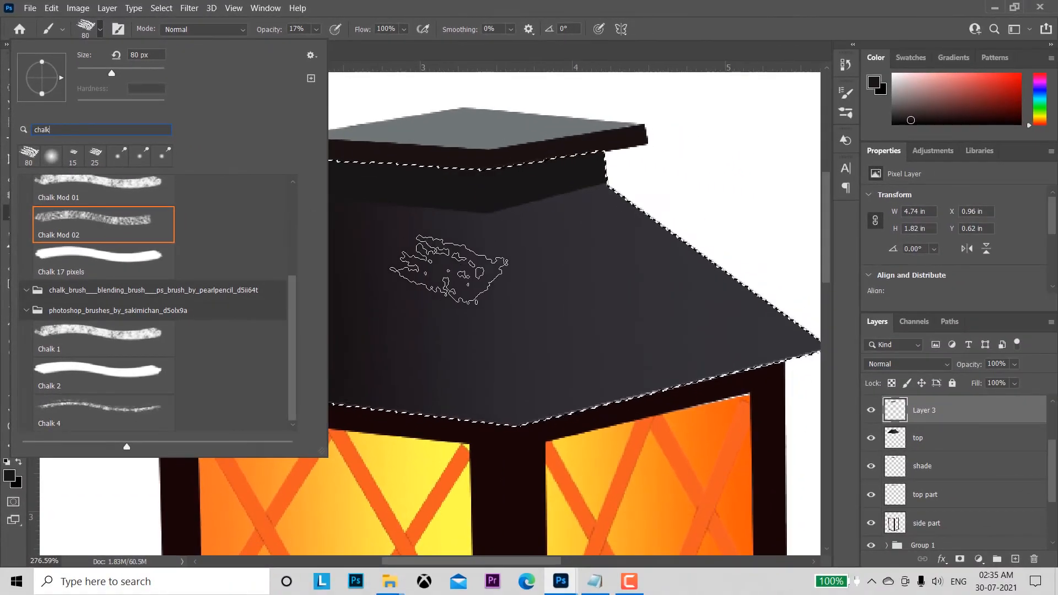
pyautogui.click(104, 342)
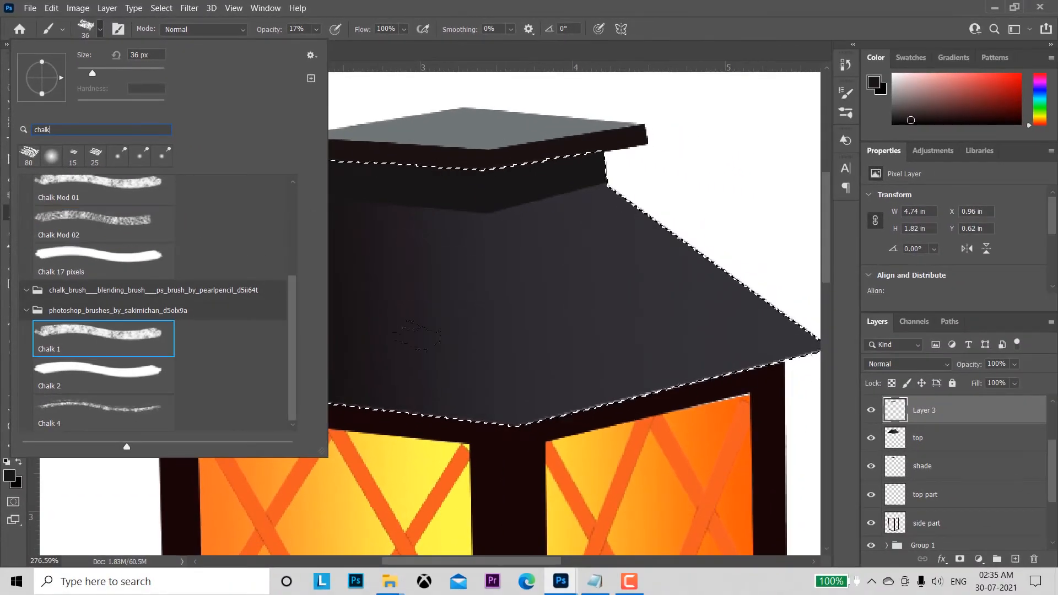
pyautogui.click(96, 222)
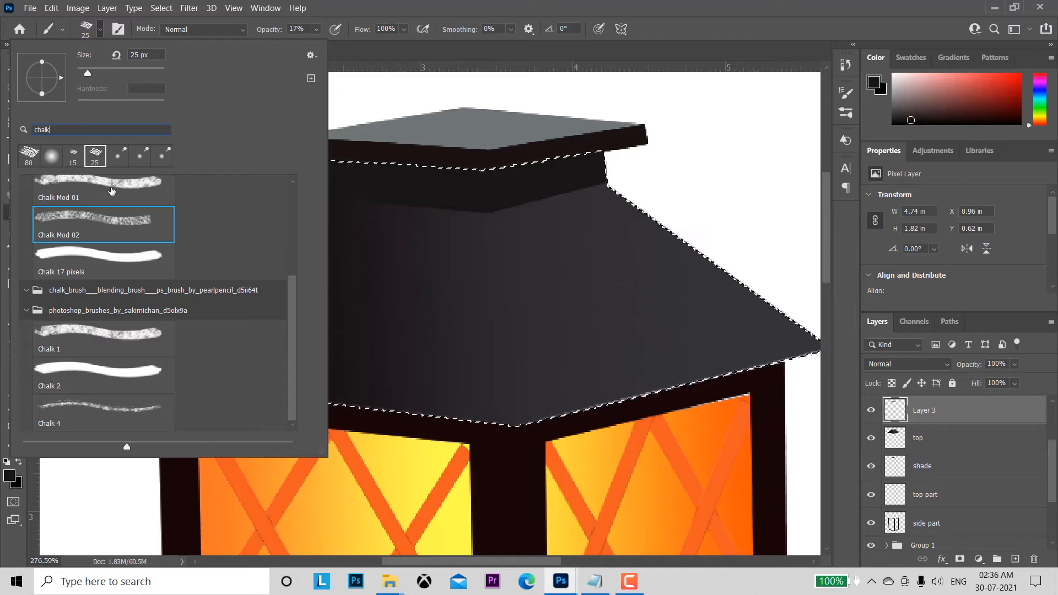
pyautogui.click(112, 191)
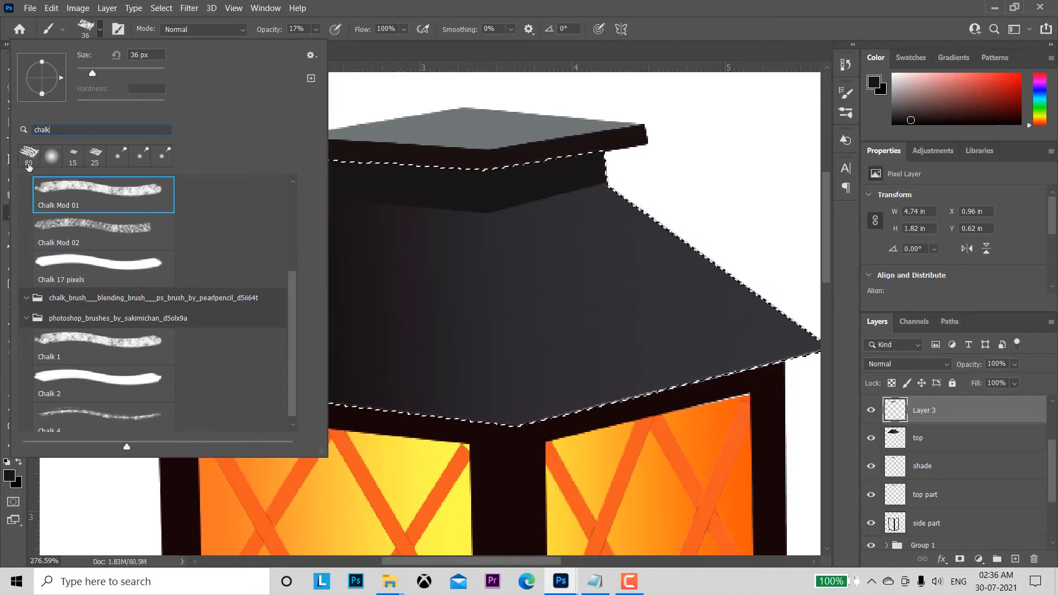
pyautogui.click(29, 157)
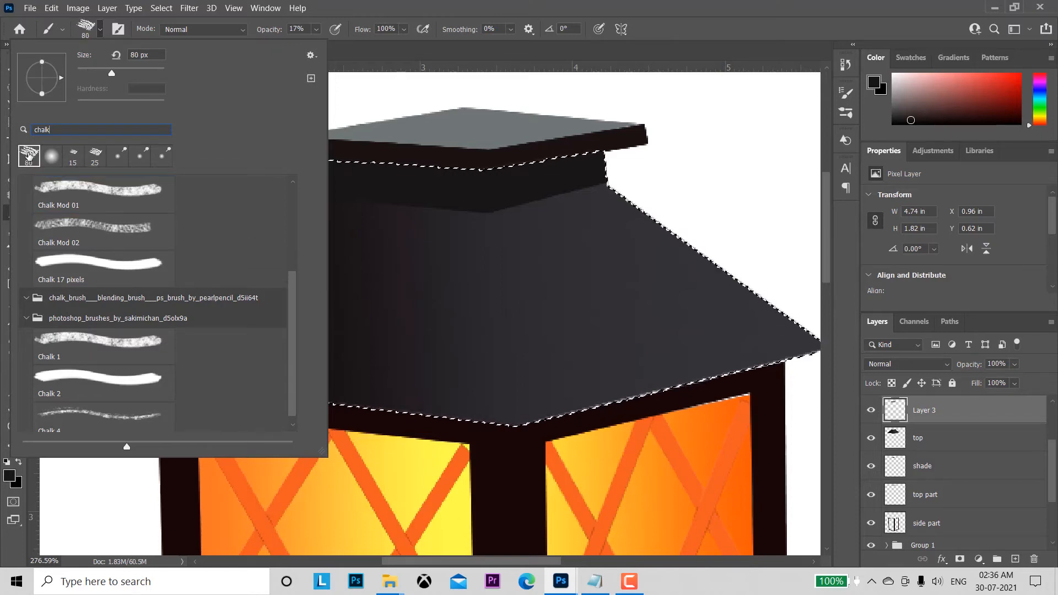
pyautogui.click(654, 46)
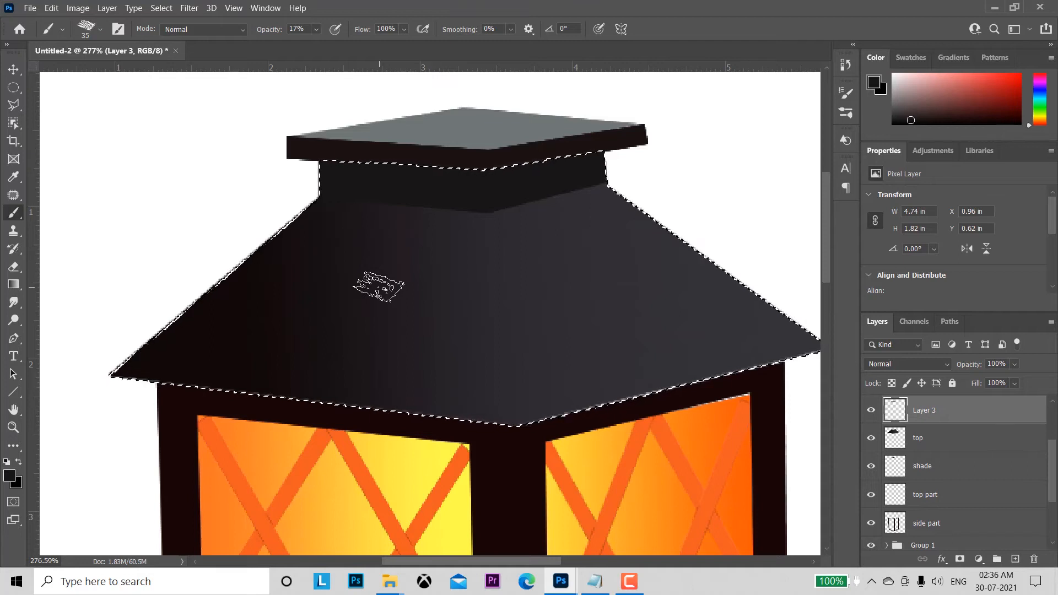
# Step: Show only the reference photo, sample the dark blue-grey 26272c from its roof's lit face as the foreground colour, and restore the artwork layers
pyautogui.moveTo(1054, 494); pyautogui.dragTo(1053, 504)
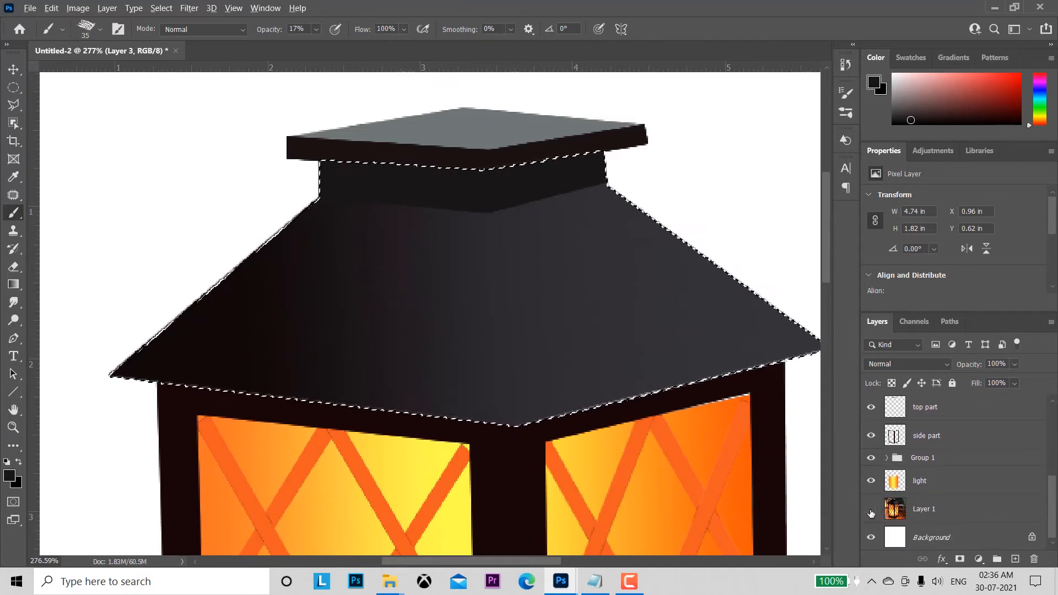
pyautogui.keyDown('alt'); pyautogui.click(872, 510); pyautogui.keyUp('alt')
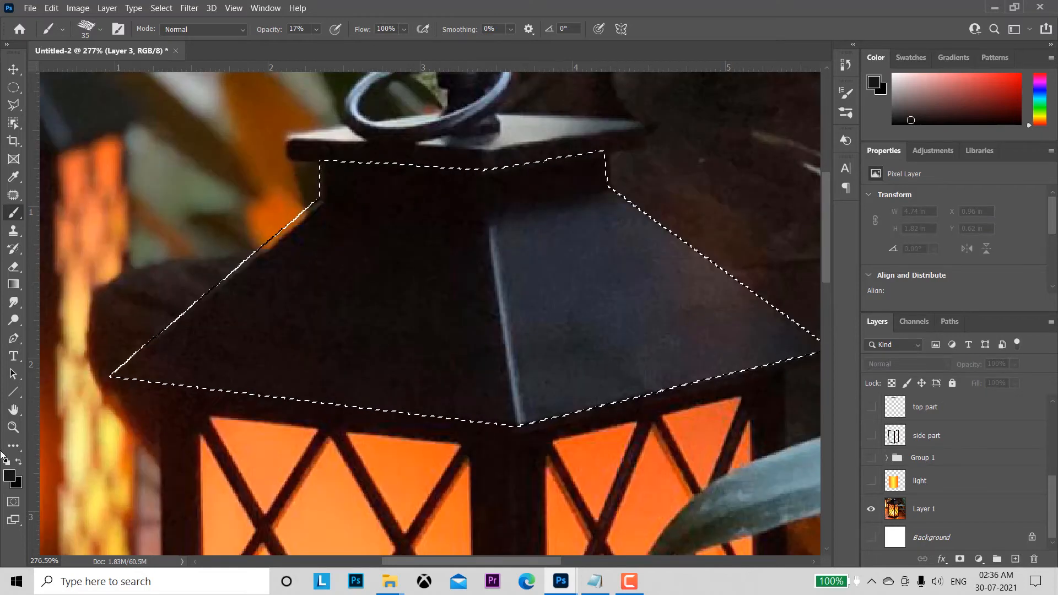
pyautogui.click(11, 477)
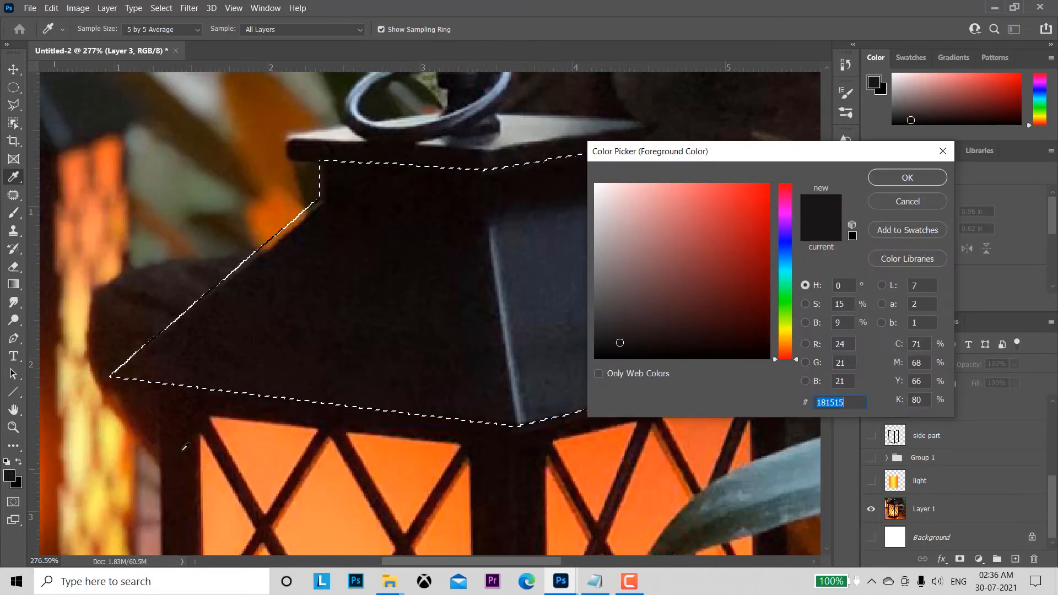
pyautogui.click(538, 300)
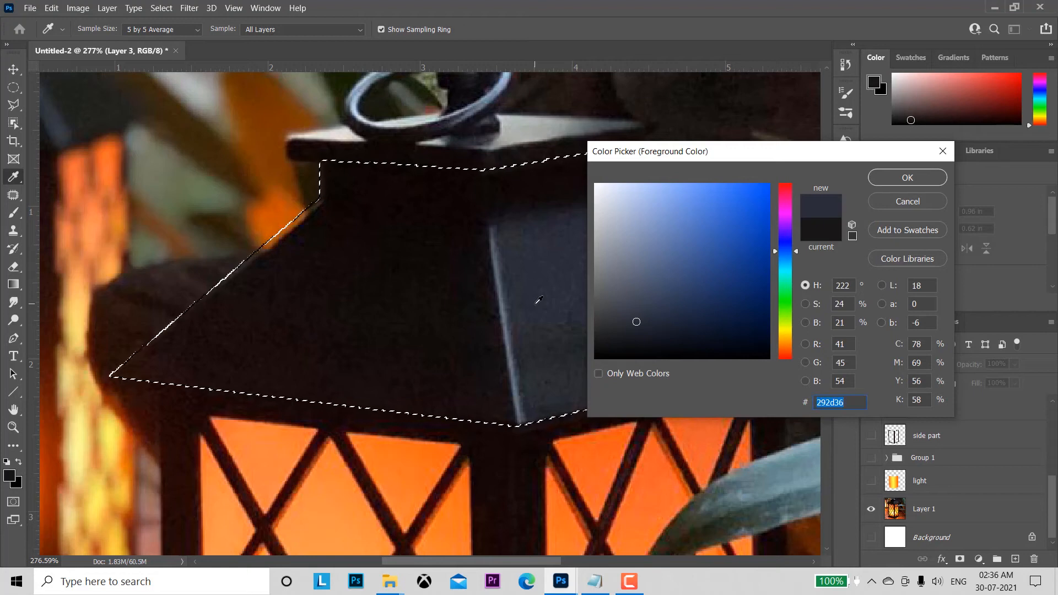
pyautogui.click(540, 340)
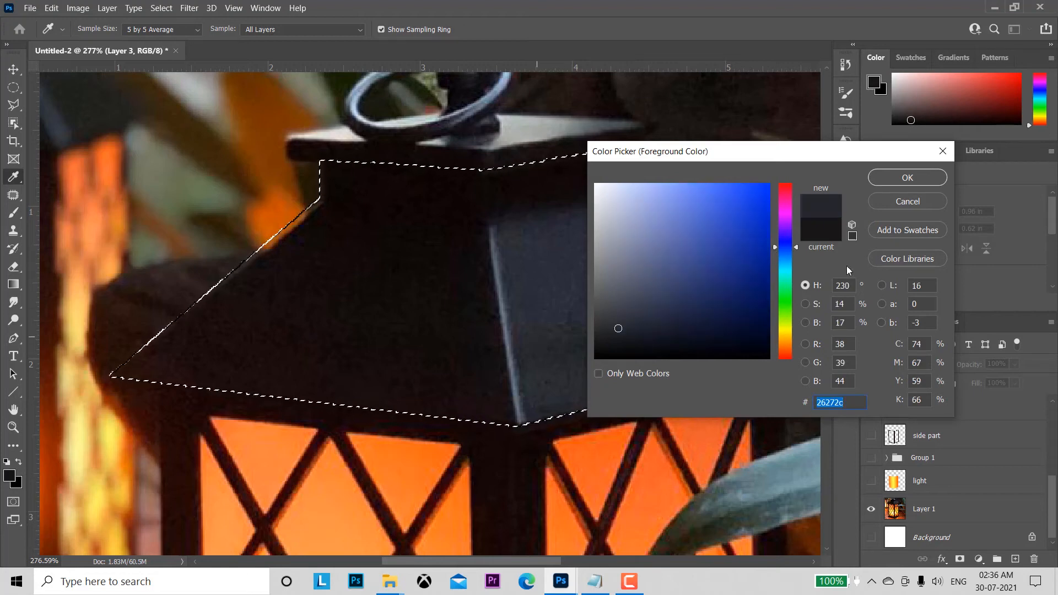
pyautogui.click(900, 178)
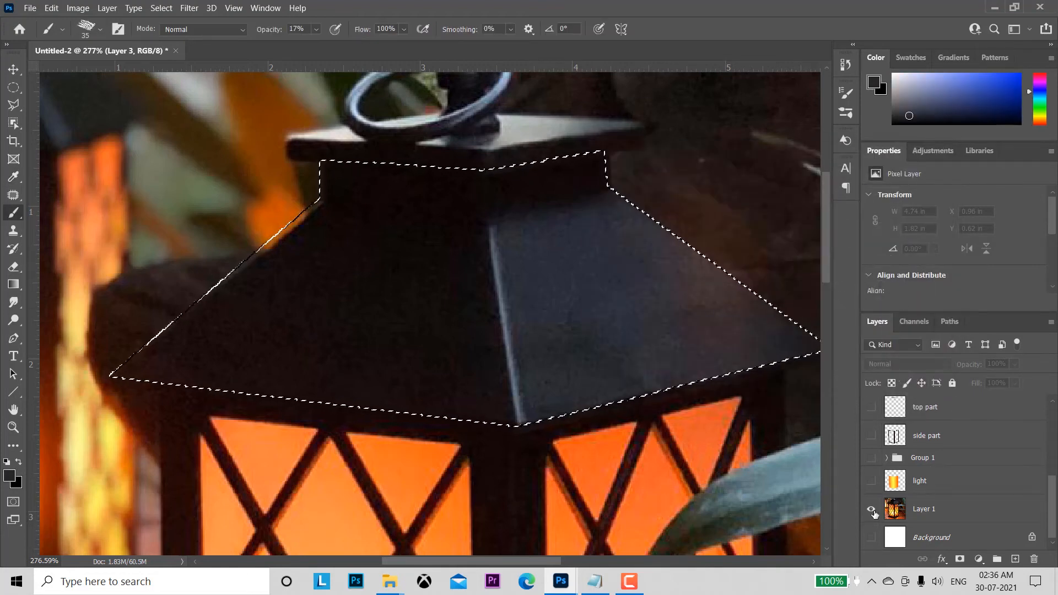
pyautogui.keyDown('alt'); pyautogui.click(872, 511); pyautogui.keyUp('alt')
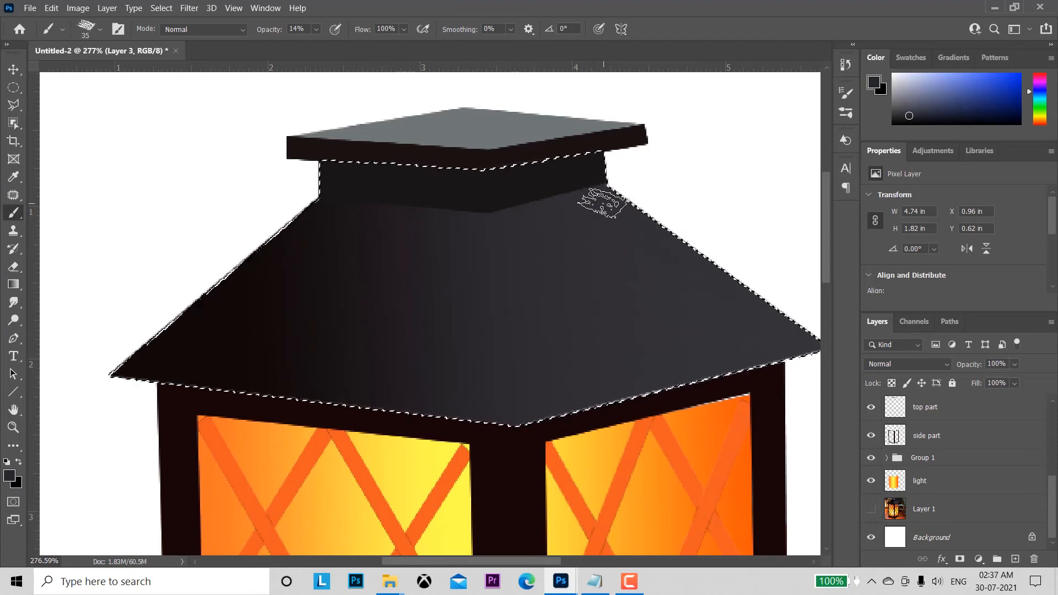
# Step: Make the top layer active and briefly hide it to check the chalk shading strokes on the layer above
pyautogui.moveTo(1051, 497); pyautogui.dragTo(1052, 420)
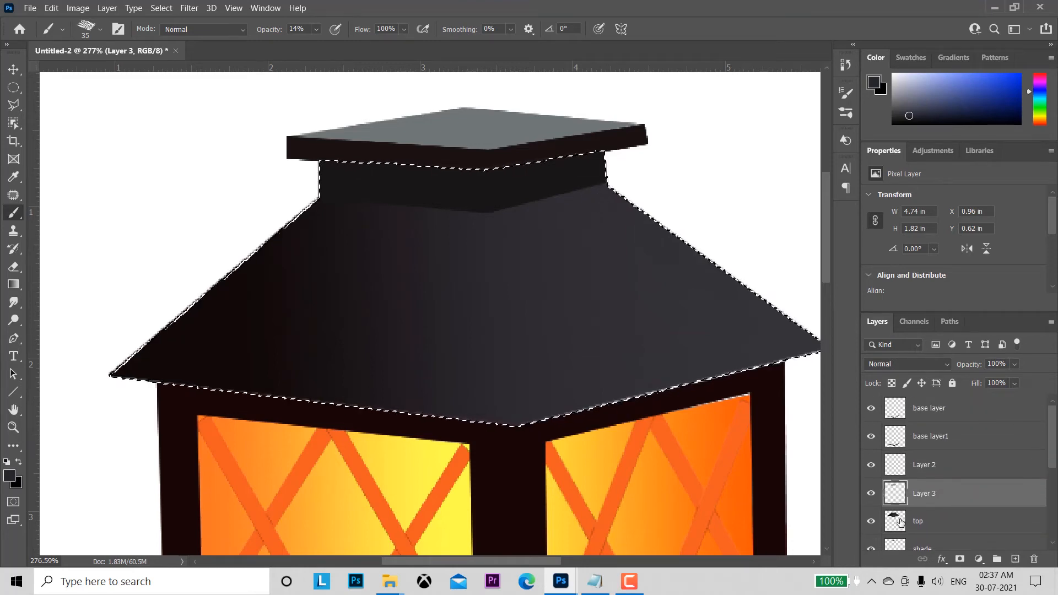
pyautogui.click(898, 523)
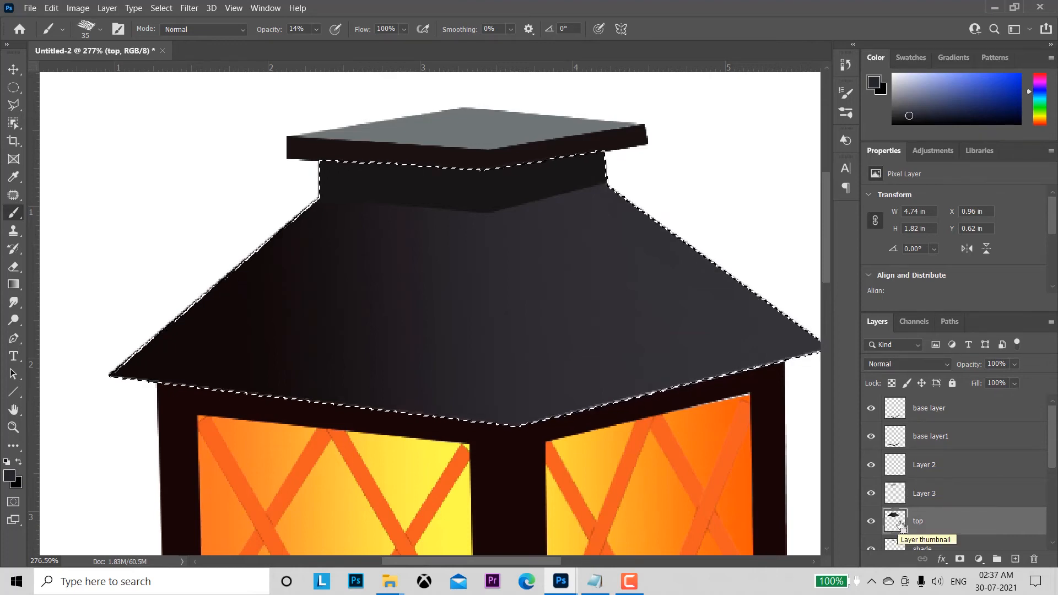
pyautogui.click(871, 521)
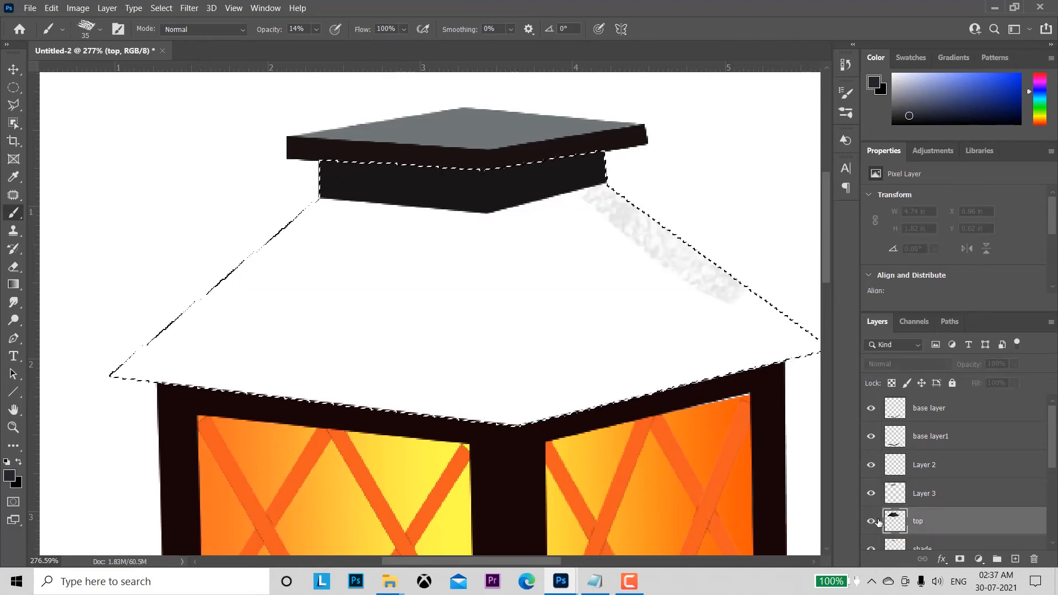
pyautogui.click(871, 521)
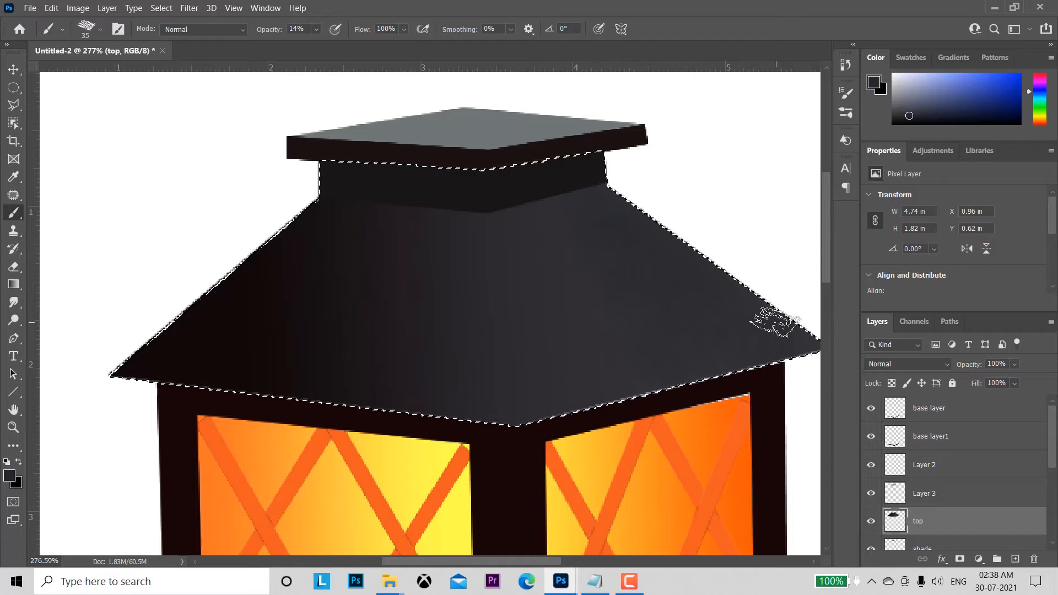
# Step: Paint the roof's right face dark brown with foreground colour 362a23, enlarging the brush to 60 px and raising its opacity to 36%
pyautogui.click(9, 476)
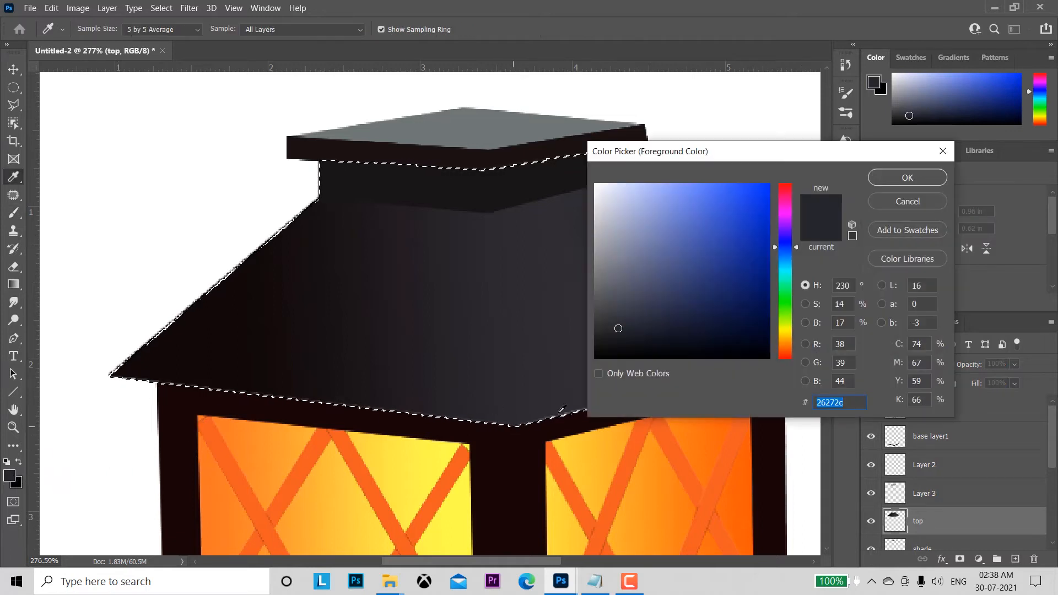
pyautogui.click(562, 409)
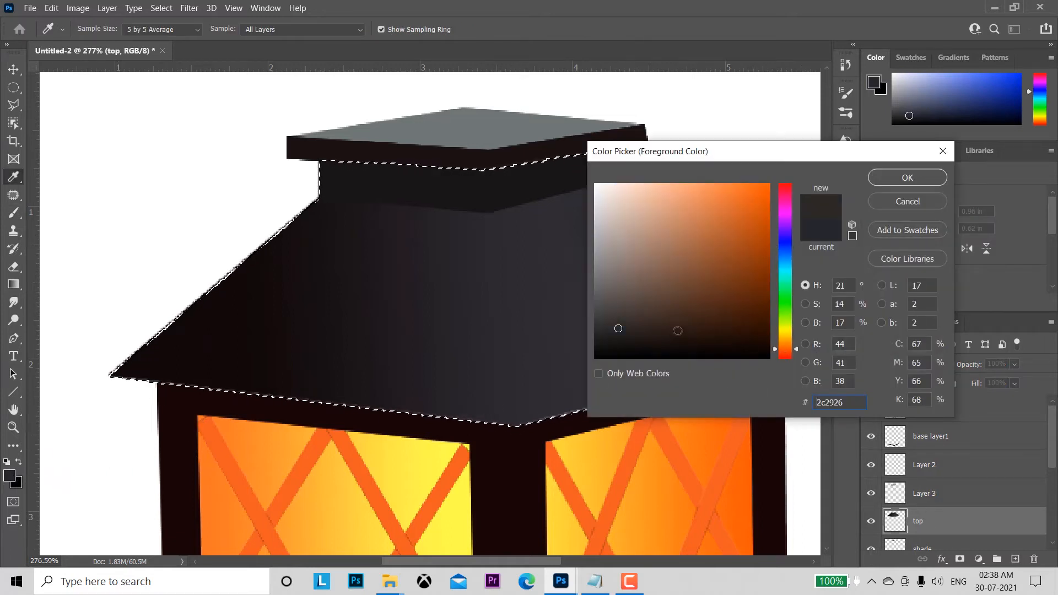
pyautogui.click(656, 322)
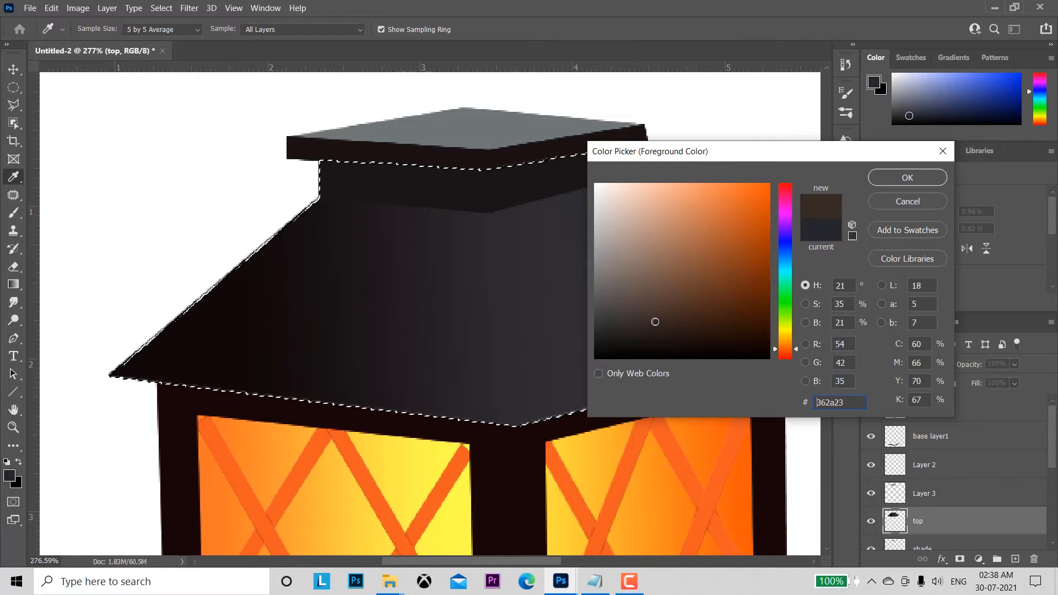
pyautogui.click(894, 182)
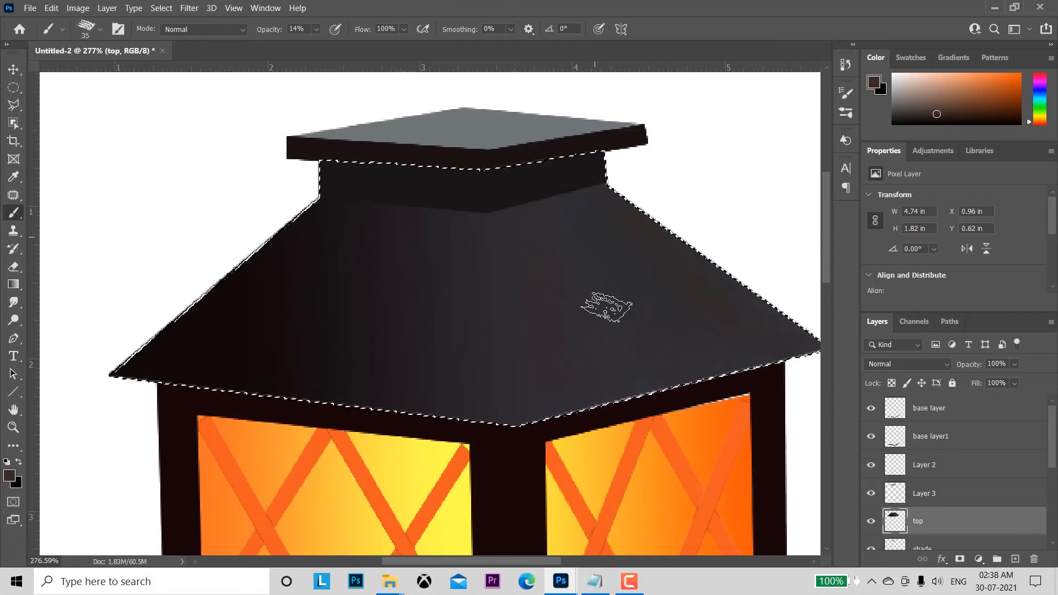
pyautogui.press(']')
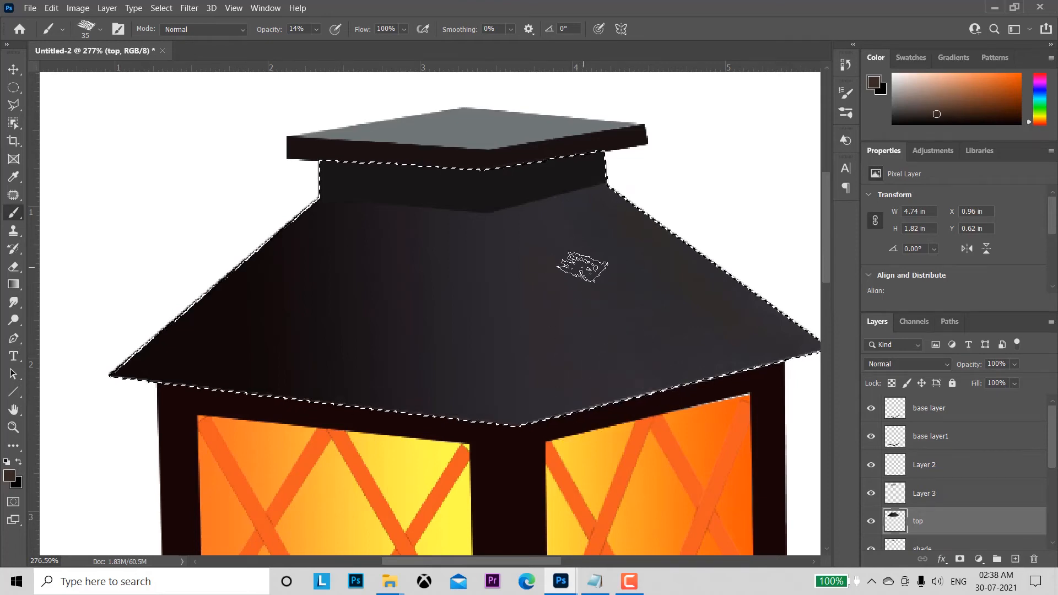
pyautogui.press(']')
pyautogui.press(']')
pyautogui.press(']')
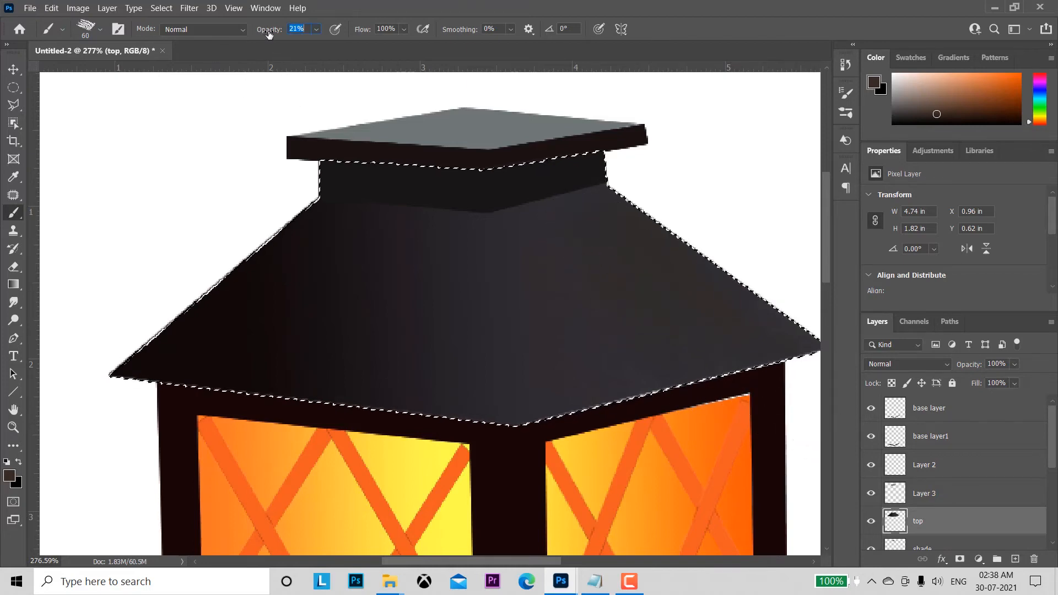
pyautogui.moveTo(277, 37); pyautogui.dragTo(279, 37)
pyautogui.moveTo(623, 229)
pyautogui.mouseDown()
pyautogui.moveTo(786, 369)
pyautogui.moveTo(783, 354)
pyautogui.moveTo(745, 296)
pyautogui.moveTo(719, 310)
pyautogui.moveTo(669, 392)
pyautogui.moveTo(640, 299)
pyautogui.moveTo(759, 397)
pyautogui.moveTo(785, 341)
pyautogui.moveTo(807, 373)
pyautogui.moveTo(539, 224)
pyautogui.moveTo(576, 433)
pyautogui.moveTo(541, 230)
pyautogui.moveTo(550, 430)
pyautogui.moveTo(550, 265)
pyautogui.moveTo(534, 227)
pyautogui.mouseUp()
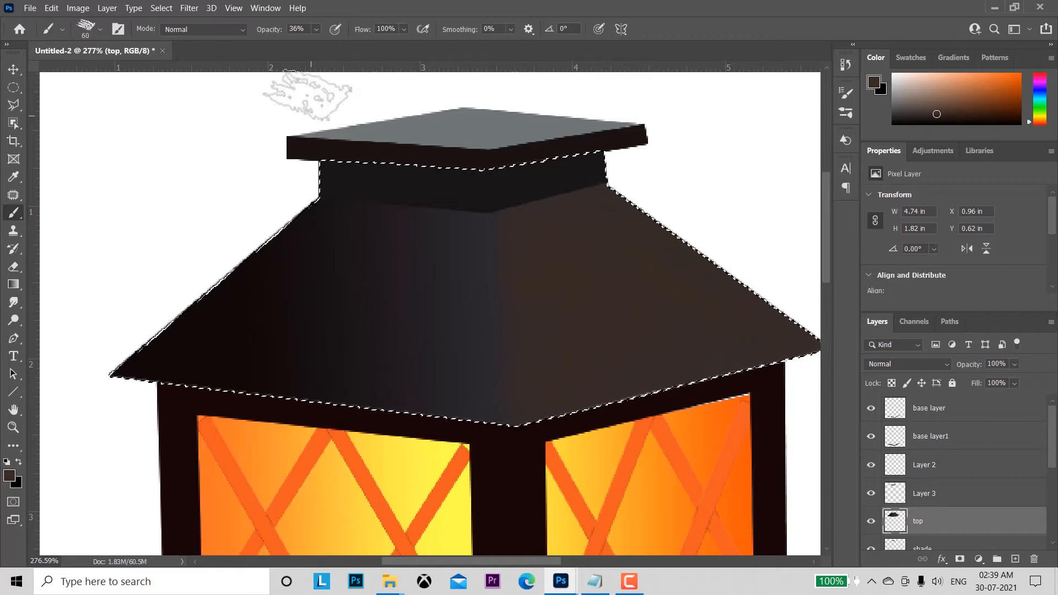
# Step: Choose a lighter brown and brush mottled texture over the roof's right face at 23% opacity, reducing the brush to 40 px
pyautogui.click(9, 475)
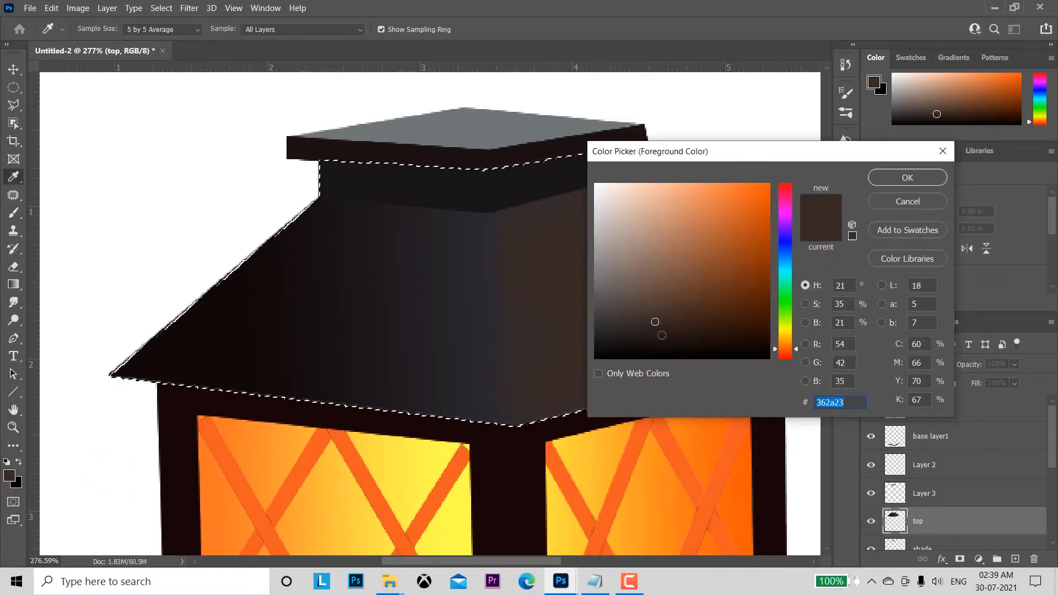
pyautogui.click(666, 303)
pyautogui.click(908, 178)
pyautogui.moveTo(799, 252)
pyautogui.mouseDown()
pyautogui.moveTo(654, 243)
pyautogui.moveTo(622, 211)
pyautogui.moveTo(711, 285)
pyautogui.moveTo(635, 211)
pyautogui.moveTo(688, 230)
pyautogui.mouseUp()
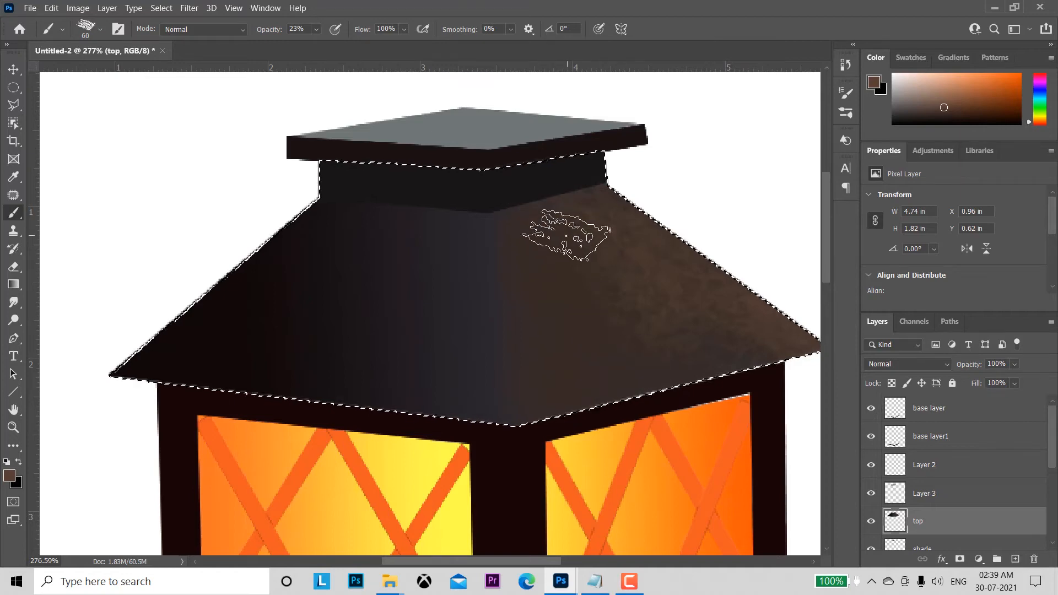
pyautogui.press('[')
pyautogui.press('[')
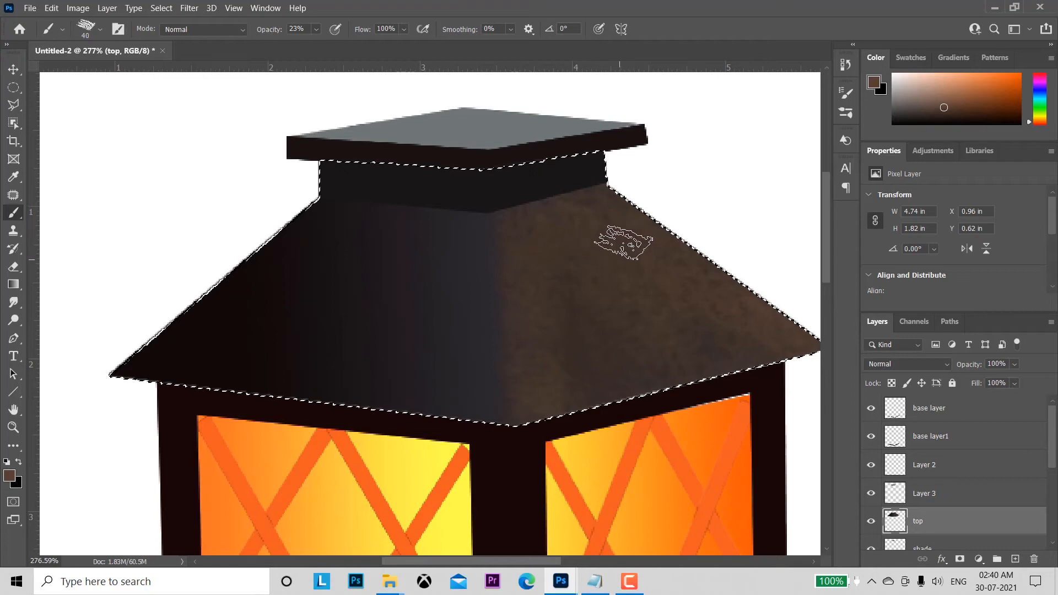
# Step: Sample the near-black of the roof's neck and shade the upper and inner edges of the right face with it
pyautogui.keyDown('alt'); pyautogui.click(620, 191); pyautogui.keyUp('alt')
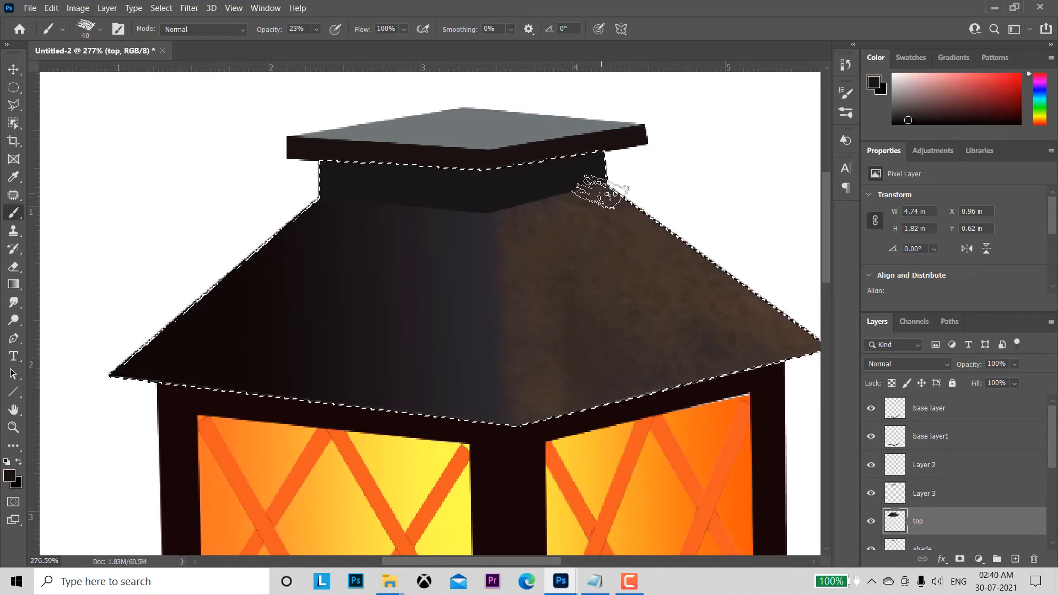
pyautogui.moveTo(601, 192)
pyautogui.mouseDown()
pyautogui.moveTo(619, 201)
pyautogui.moveTo(621, 217)
pyautogui.moveTo(607, 175)
pyautogui.mouseUp()
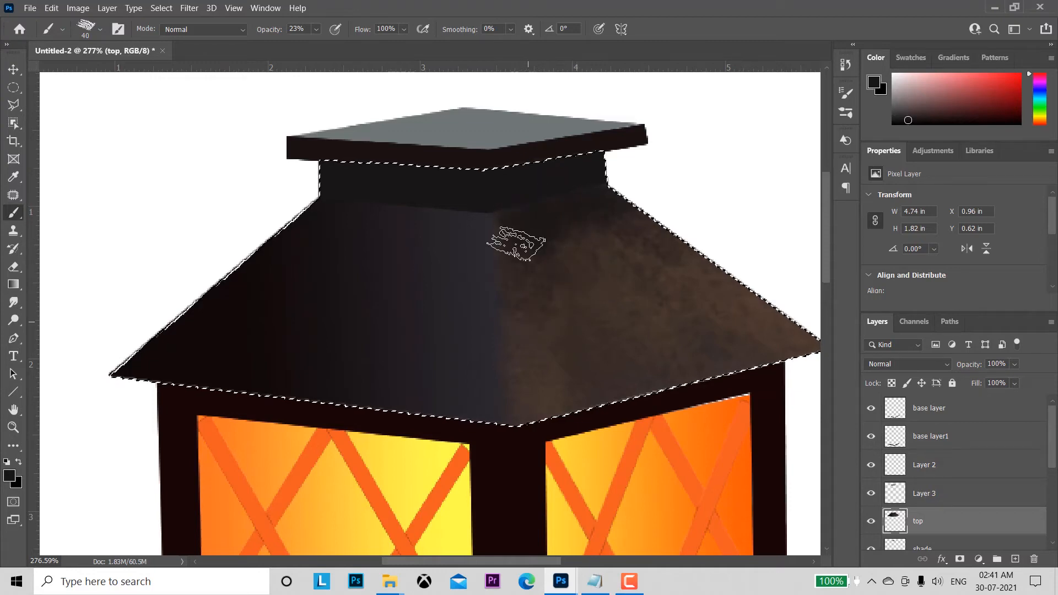
pyautogui.moveTo(517, 244)
pyautogui.mouseDown()
pyautogui.moveTo(539, 211)
pyautogui.moveTo(549, 213)
pyautogui.moveTo(566, 311)
pyautogui.moveTo(579, 289)
pyautogui.moveTo(546, 203)
pyautogui.moveTo(570, 309)
pyautogui.moveTo(573, 197)
pyautogui.moveTo(603, 292)
pyautogui.moveTo(577, 193)
pyautogui.moveTo(632, 330)
pyautogui.moveTo(593, 187)
pyautogui.moveTo(650, 333)
pyautogui.moveTo(596, 203)
pyautogui.moveTo(638, 272)
pyautogui.moveTo(632, 239)
pyautogui.moveTo(658, 238)
pyautogui.moveTo(679, 262)
pyautogui.moveTo(614, 198)
pyautogui.moveTo(733, 319)
pyautogui.moveTo(632, 199)
pyautogui.moveTo(578, 255)
pyautogui.moveTo(515, 243)
pyautogui.moveTo(517, 213)
pyautogui.moveTo(517, 399)
pyautogui.moveTo(522, 250)
pyautogui.moveTo(532, 420)
pyautogui.moveTo(544, 253)
pyautogui.moveTo(524, 216)
pyautogui.moveTo(555, 293)
pyautogui.mouseUp()
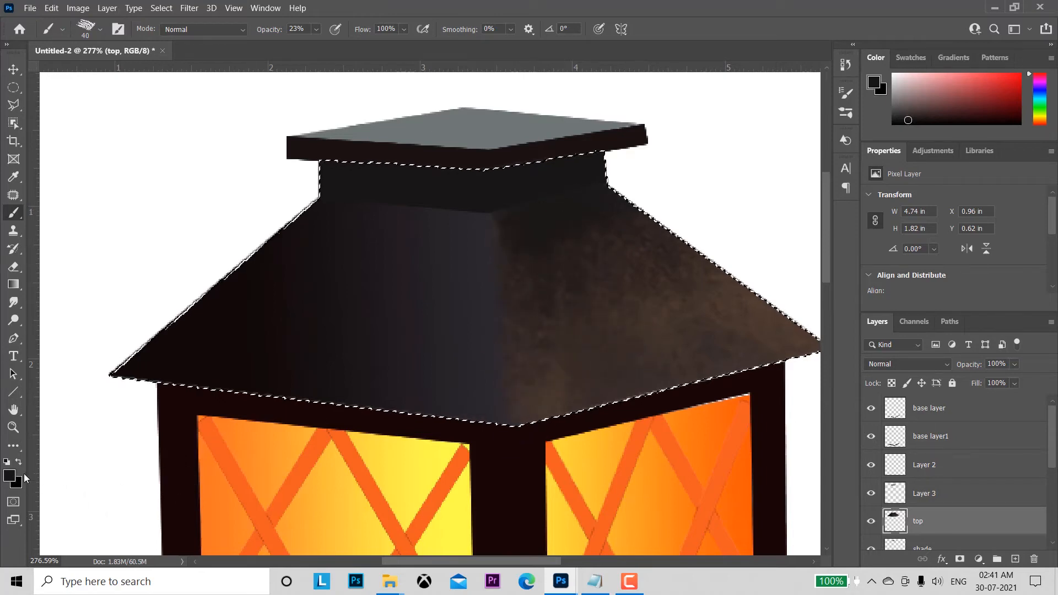
# Step: Set the foreground colour to dark red 532528 and brush reddish rust patches onto the roof's right face
pyautogui.click(9, 476)
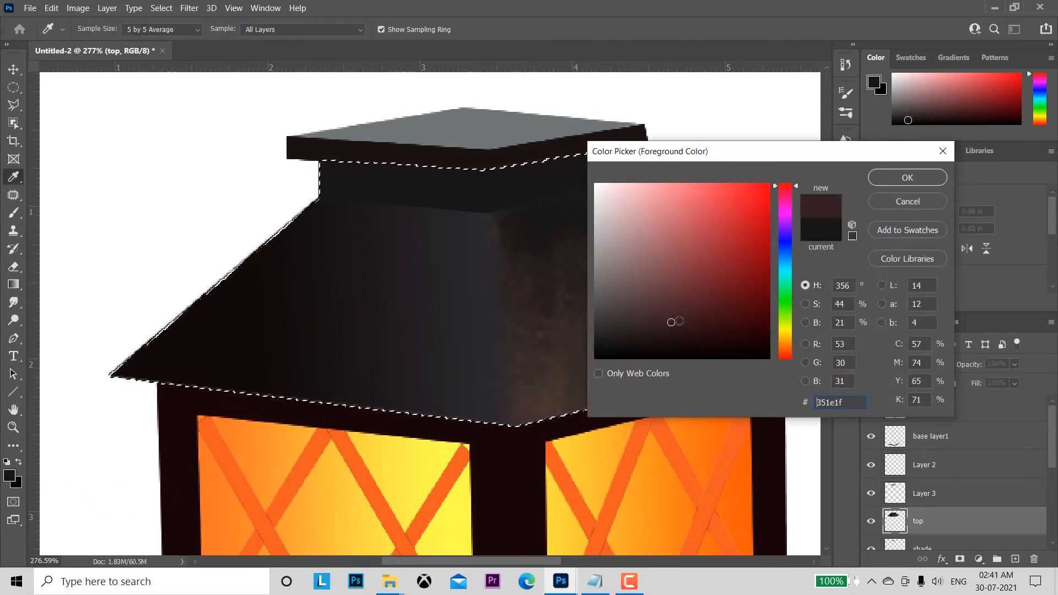
pyautogui.click(693, 301)
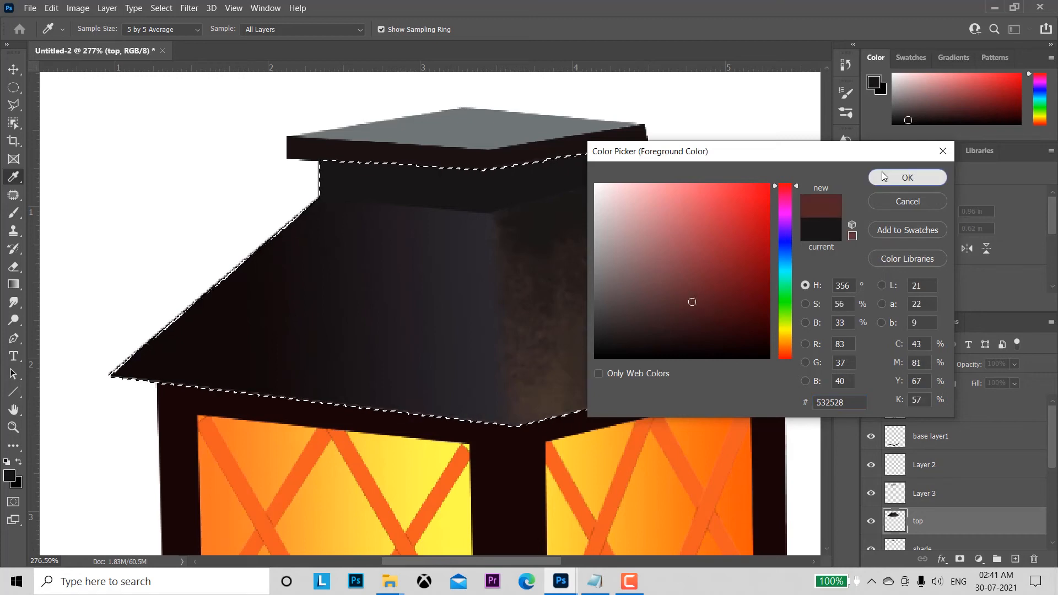
pyautogui.click(882, 176)
pyautogui.moveTo(599, 232)
pyautogui.mouseDown()
pyautogui.moveTo(658, 316)
pyautogui.moveTo(604, 226)
pyautogui.moveTo(725, 317)
pyautogui.moveTo(645, 207)
pyautogui.moveTo(725, 281)
pyautogui.moveTo(722, 324)
pyautogui.moveTo(621, 261)
pyautogui.moveTo(693, 362)
pyautogui.mouseUp()
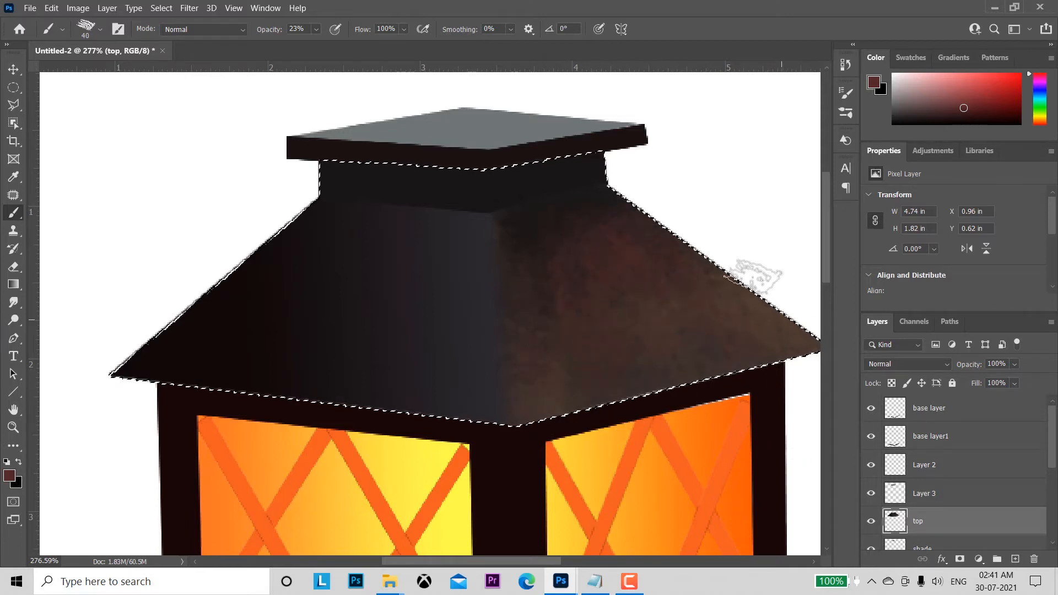
# Step: Shade the roof's left face and outer right corner with very dark red 1c0204, adding more left-face strokes in a slightly darker shade
pyautogui.click(9, 476)
pyautogui.click(548, 309)
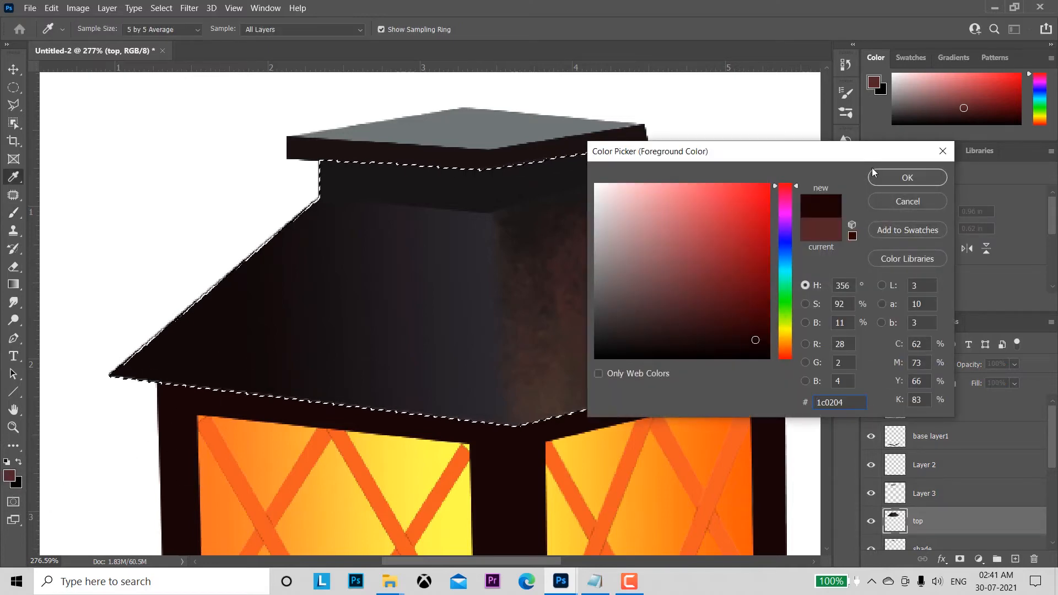
pyautogui.click(882, 177)
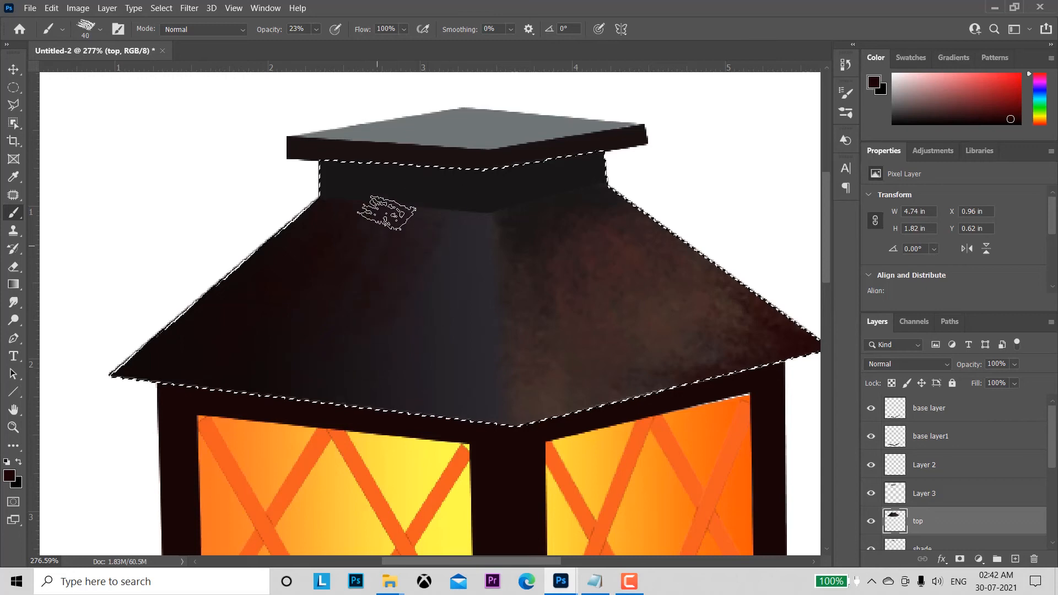
pyautogui.moveTo(410, 199)
pyautogui.mouseDown()
pyautogui.moveTo(453, 200)
pyautogui.moveTo(479, 269)
pyautogui.moveTo(442, 197)
pyautogui.moveTo(425, 303)
pyautogui.moveTo(473, 364)
pyautogui.moveTo(461, 232)
pyautogui.moveTo(480, 244)
pyautogui.moveTo(473, 177)
pyautogui.moveTo(475, 319)
pyautogui.mouseUp()
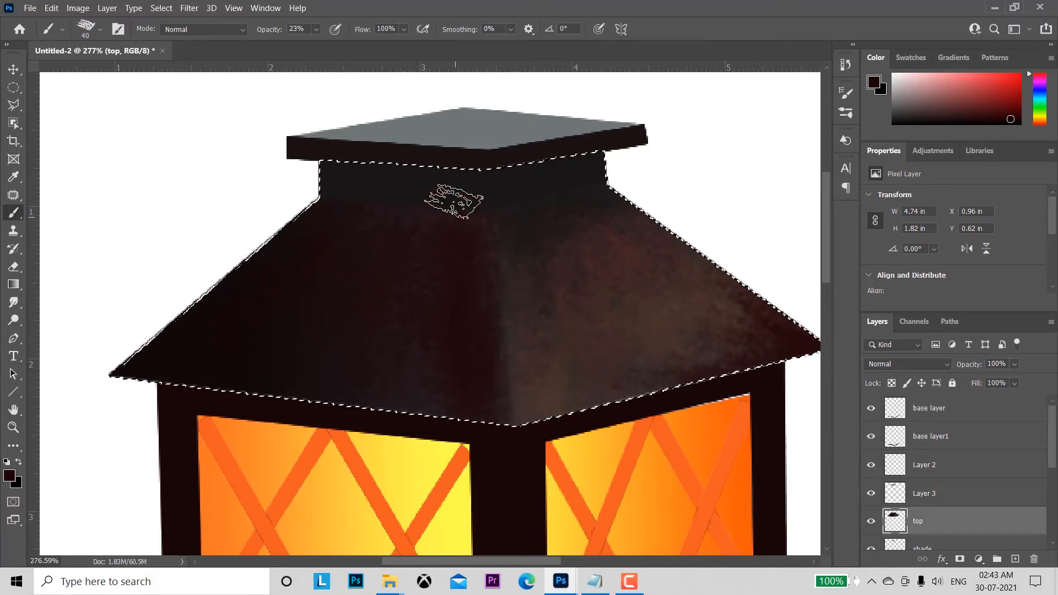
pyautogui.click(9, 475)
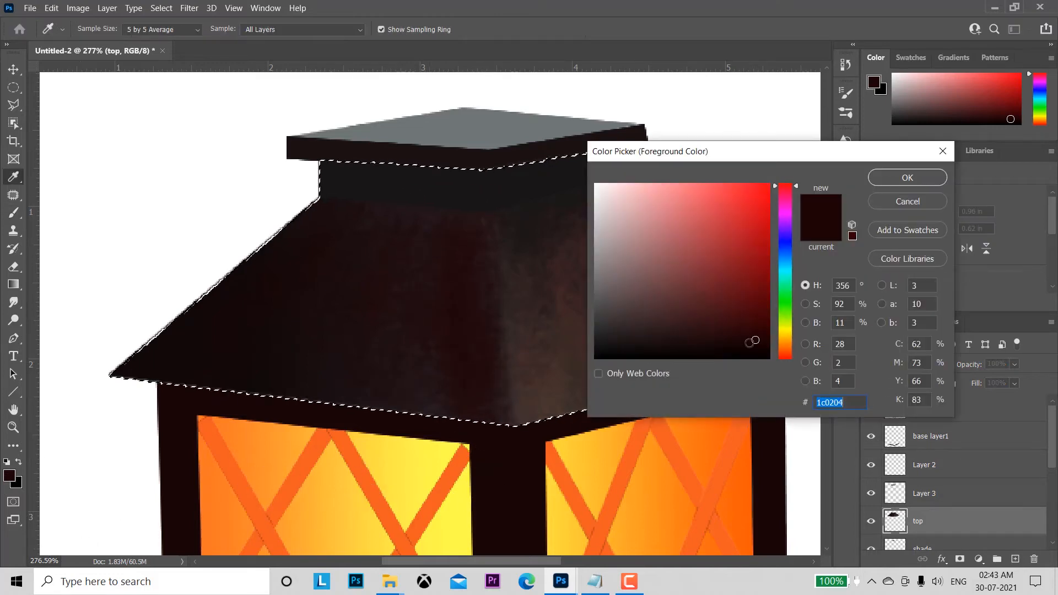
pyautogui.click(908, 177)
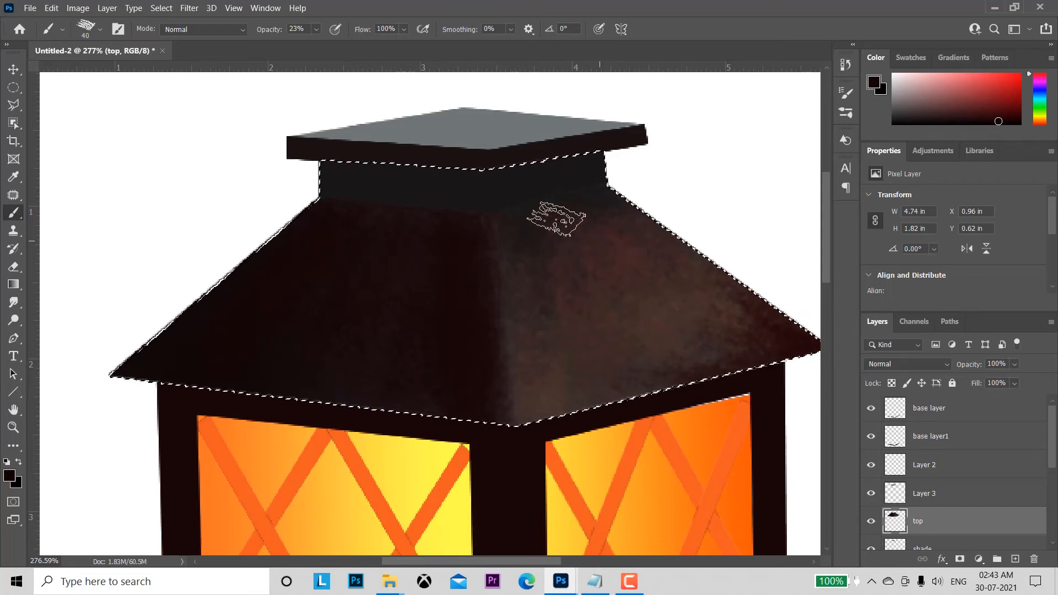
# Step: Make the top part layer active, load its outline as a selection around the cap's upper face, and return to the Brush tool
pyautogui.click(13, 69)
pyautogui.click(489, 135)
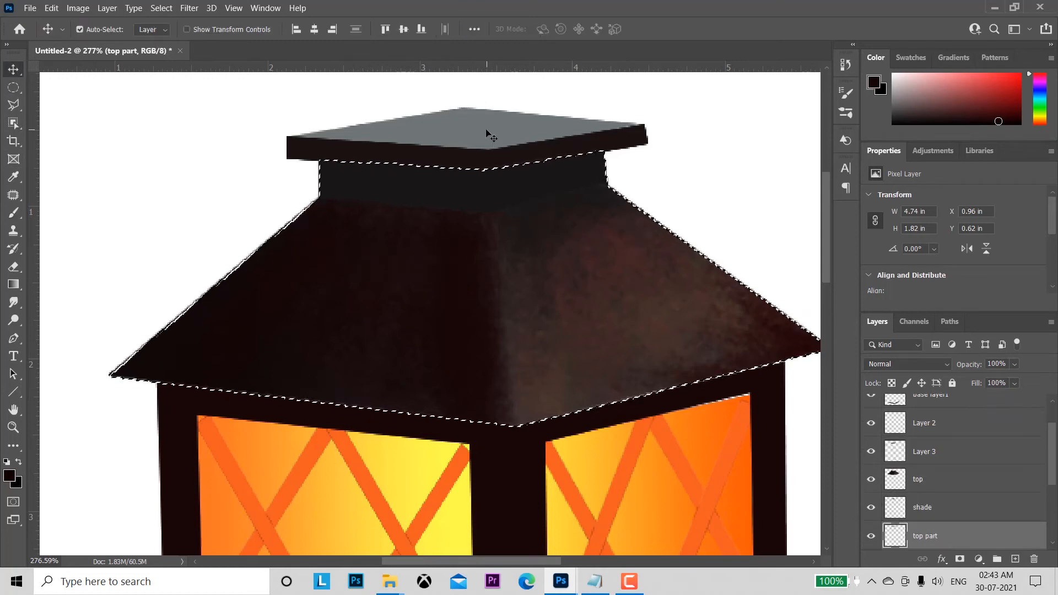
pyautogui.keyDown('ctrl'); pyautogui.click(900, 537); pyautogui.keyUp('ctrl')
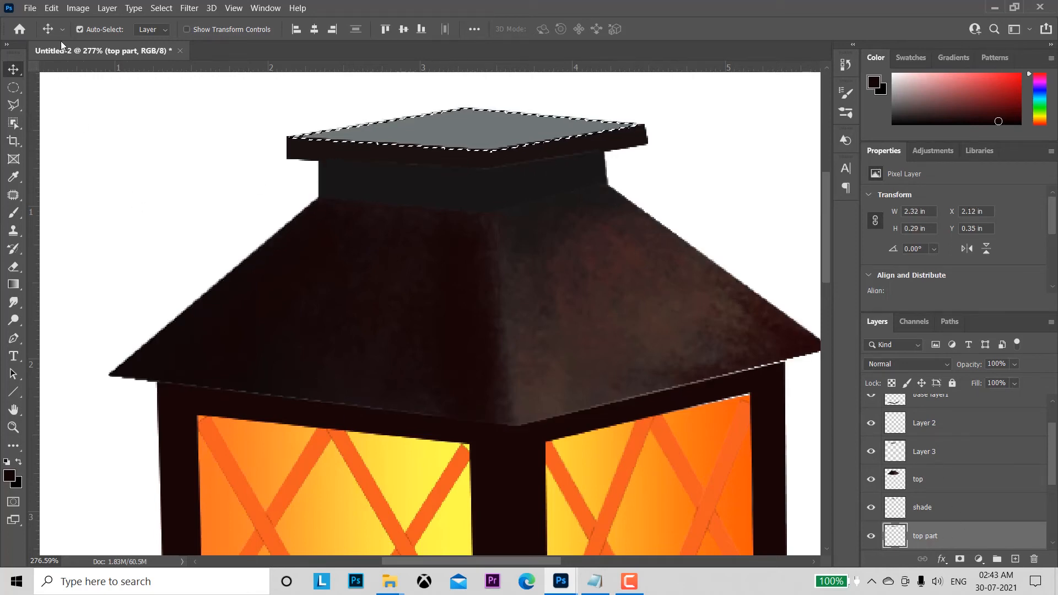
pyautogui.click(14, 213)
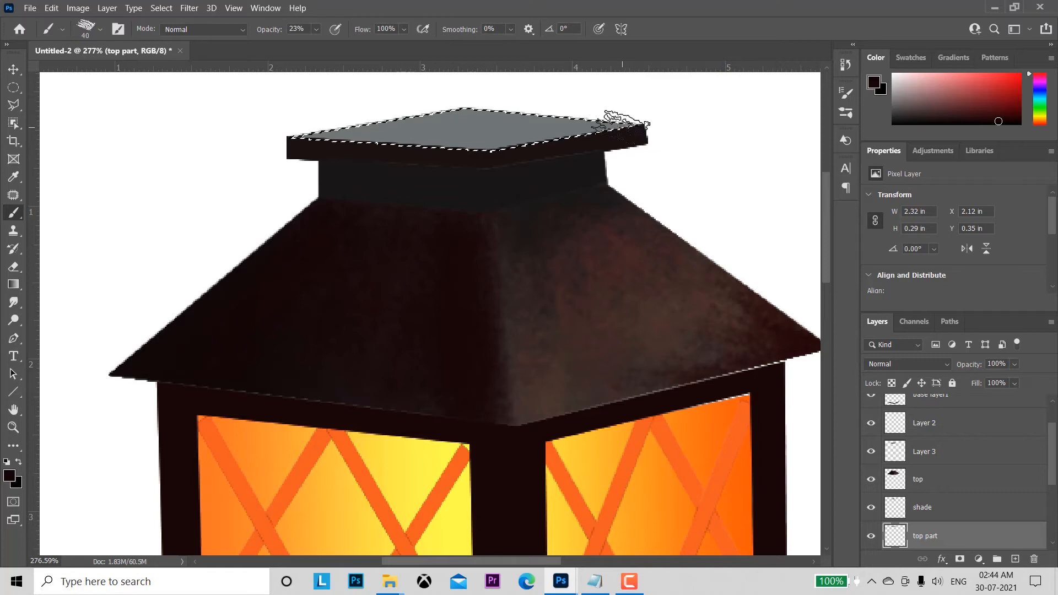
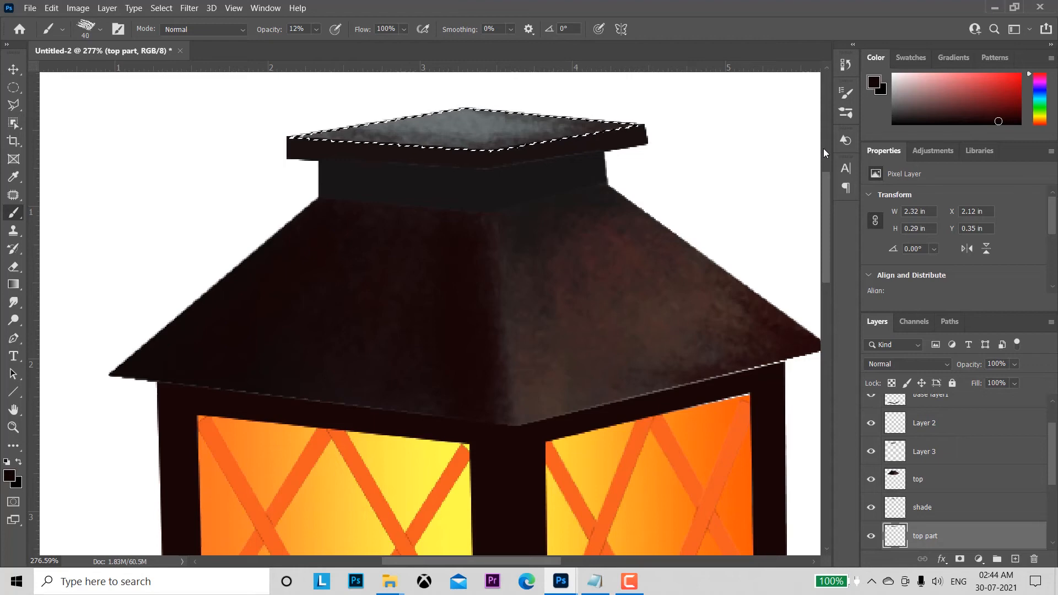
# Step: Deselect the cap face and scale lattice strip layer 2 to 102.08% so it reaches the left pane's lower inner corner
pyautogui.hotkey('ctrl', 'd')
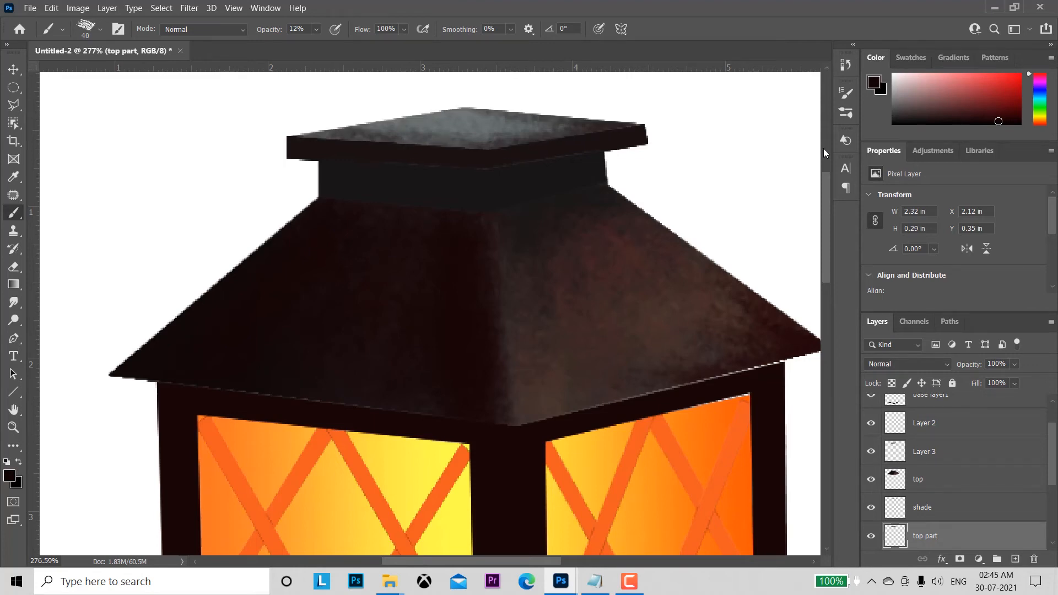
pyautogui.moveTo(690, 378); pyautogui.dragTo(609, 363)
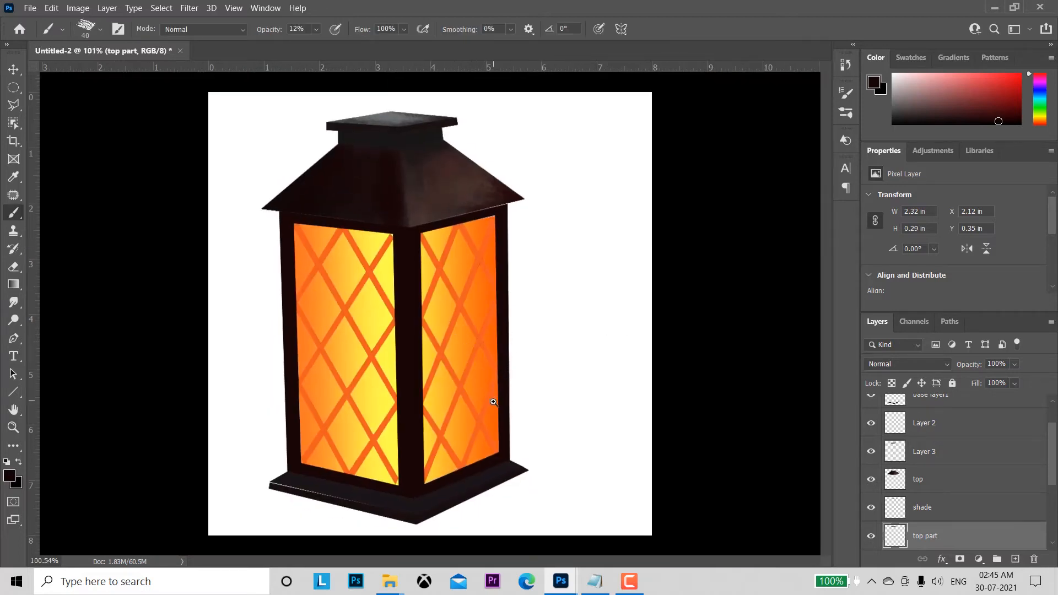
pyautogui.moveTo(493, 402)
pyautogui.mouseDown()
pyautogui.moveTo(490, 344)
pyautogui.moveTo(543, 386)
pyautogui.moveTo(599, 273)
pyautogui.moveTo(673, 279)
pyautogui.mouseUp()
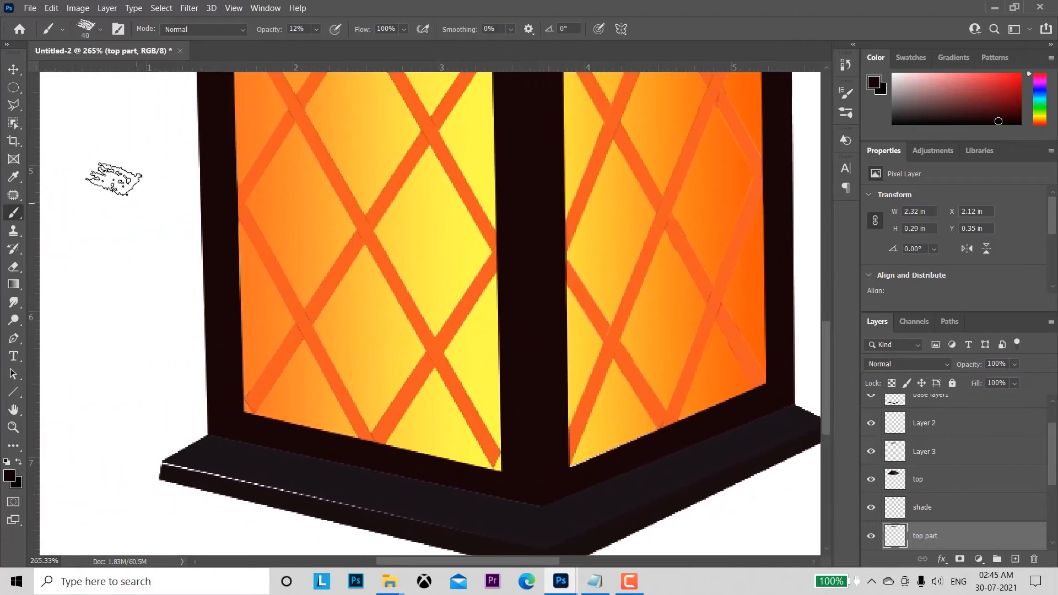
pyautogui.click(14, 71)
pyautogui.click(419, 326)
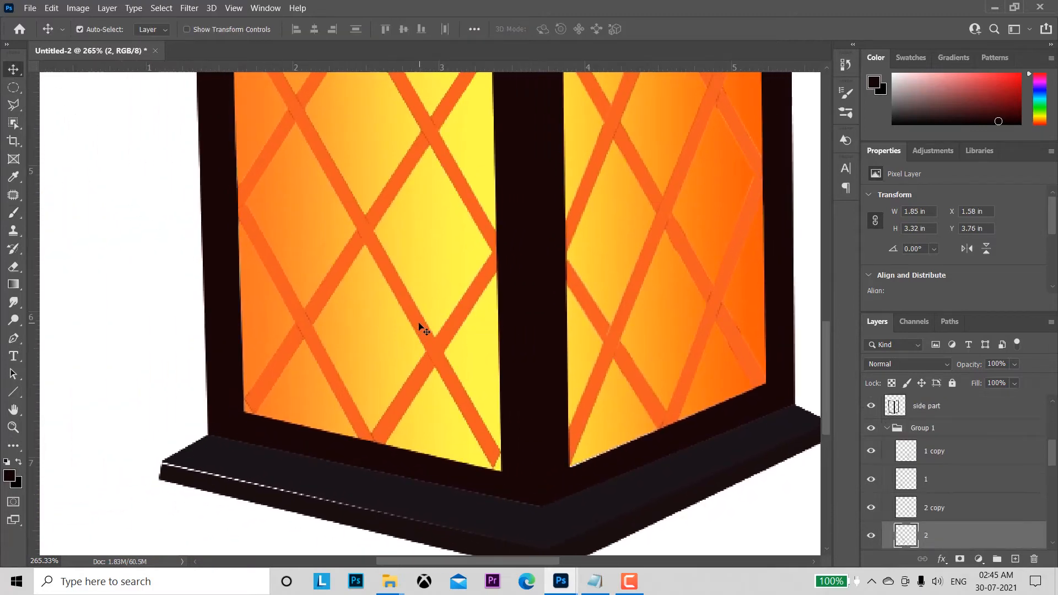
pyautogui.hotkey('ctrl', 't')
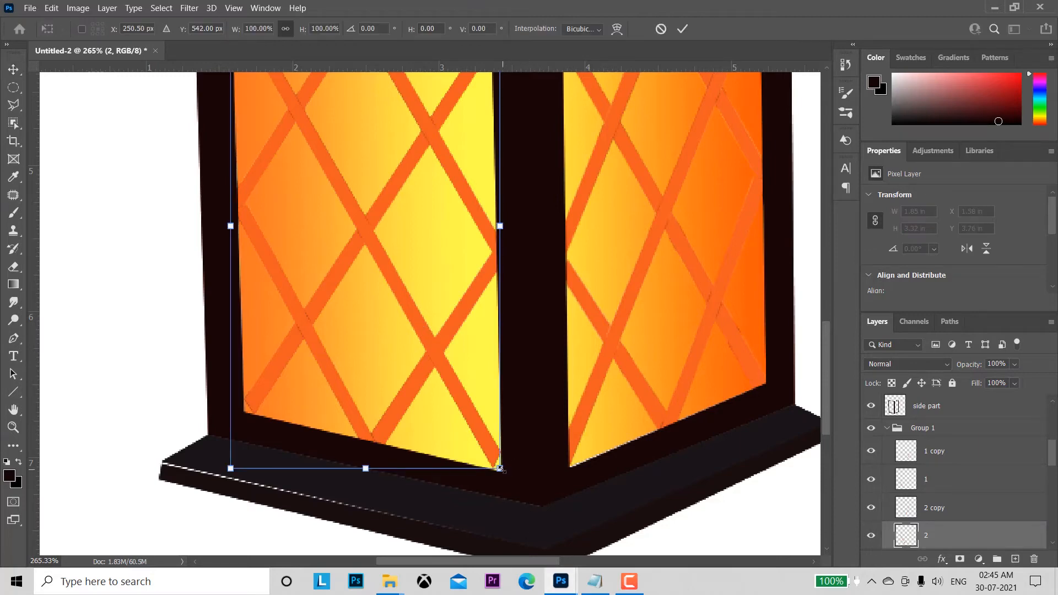
pyautogui.moveTo(503, 472); pyautogui.dragTo(508, 480)
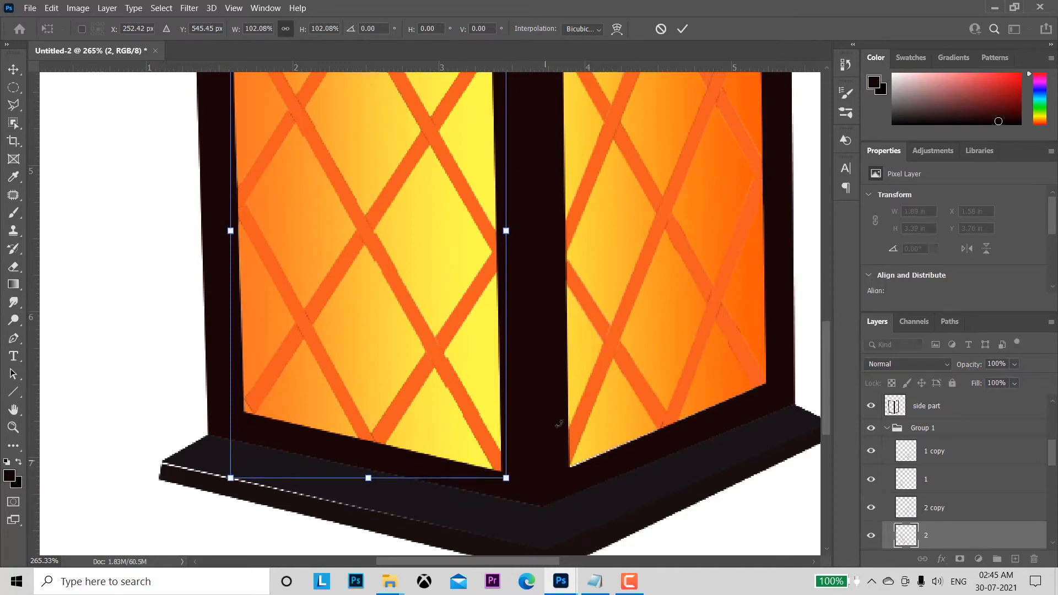
pyautogui.click(683, 29)
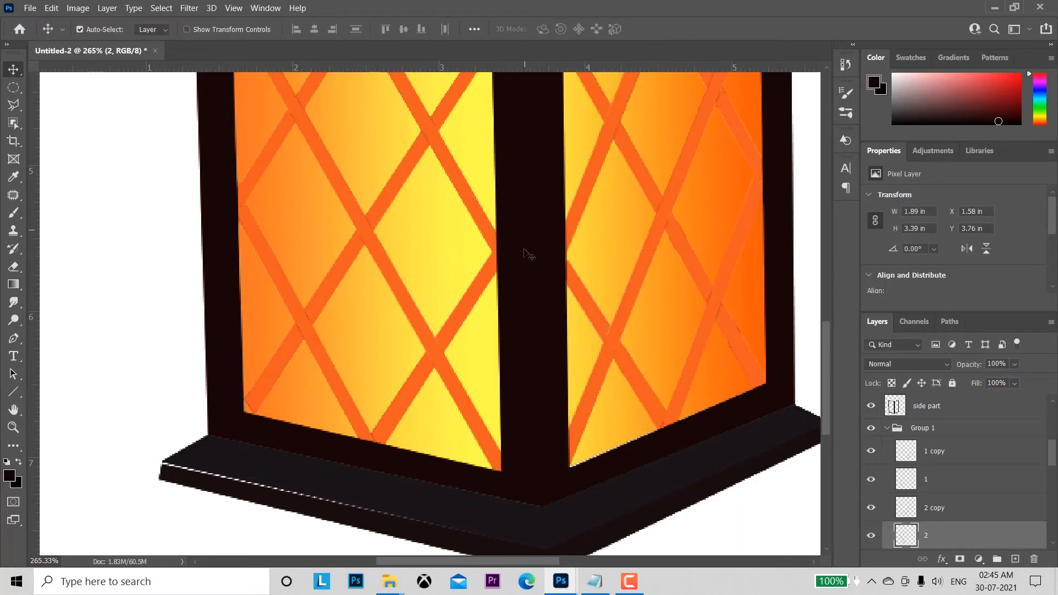
# Step: Scale lattice strip layer 7 to 101.29% so it reaches the left pane's upper inner corner
pyautogui.moveTo(536, 232); pyautogui.dragTo(579, 418)
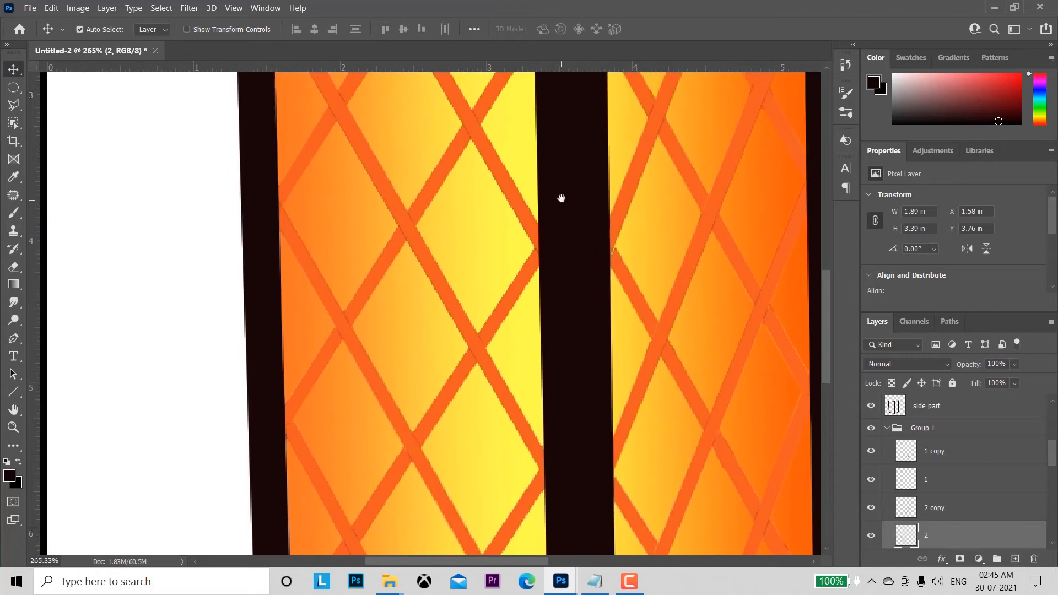
pyautogui.moveTo(563, 198); pyautogui.dragTo(564, 340)
pyautogui.click(526, 189)
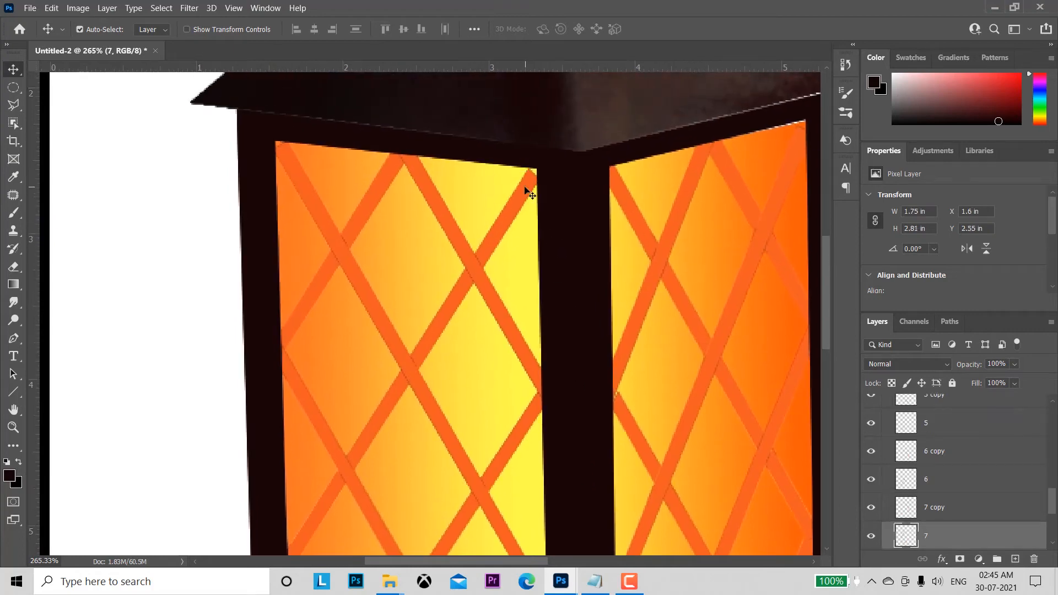
pyautogui.hotkey('ctrl', 't')
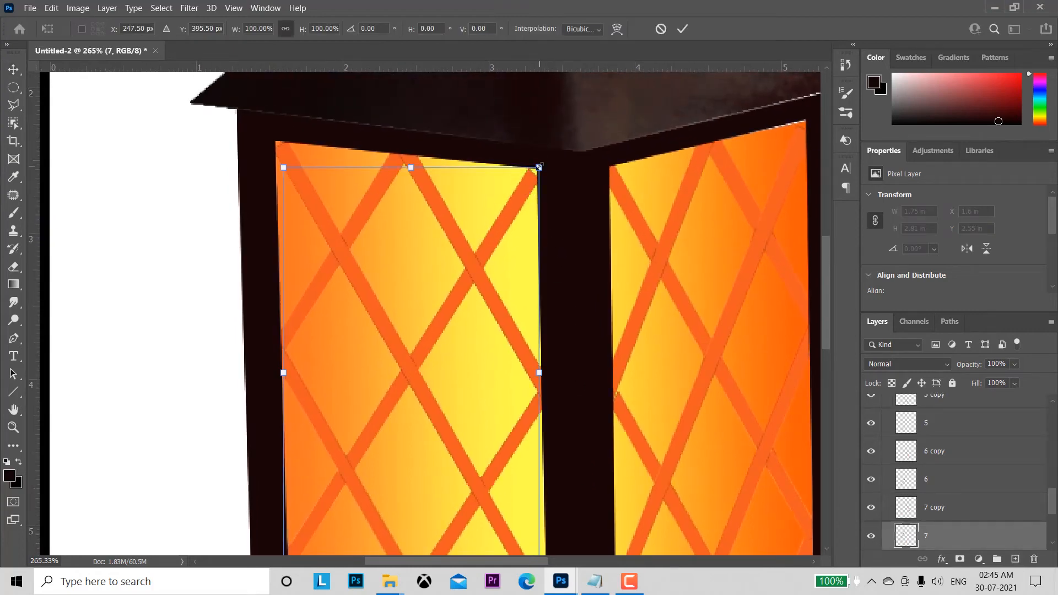
pyautogui.moveTo(540, 167); pyautogui.dragTo(543, 163)
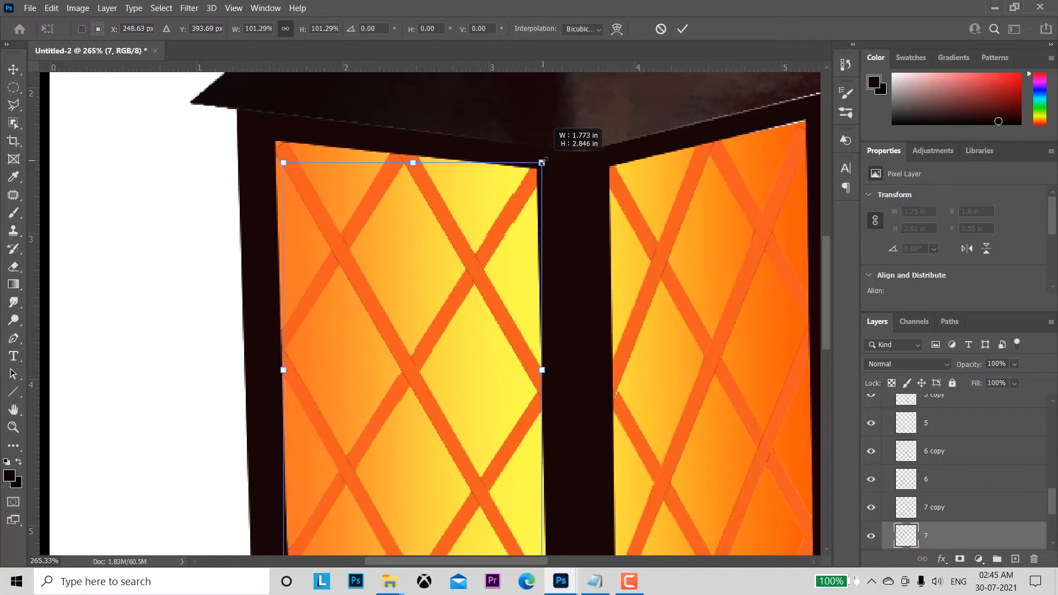
pyautogui.click(683, 30)
# Step: Enlarge lattice strip layer 3 to about 1.92 by 3.34 in, extending it past the left pane's upper outer corner
pyautogui.click(293, 163)
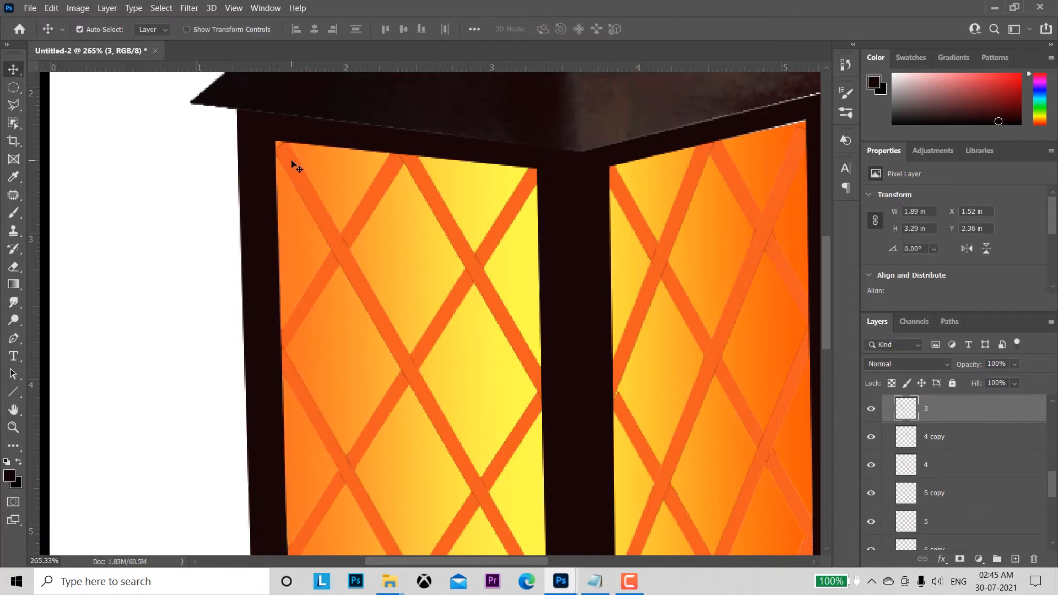
pyautogui.hotkey('ctrl', 't')
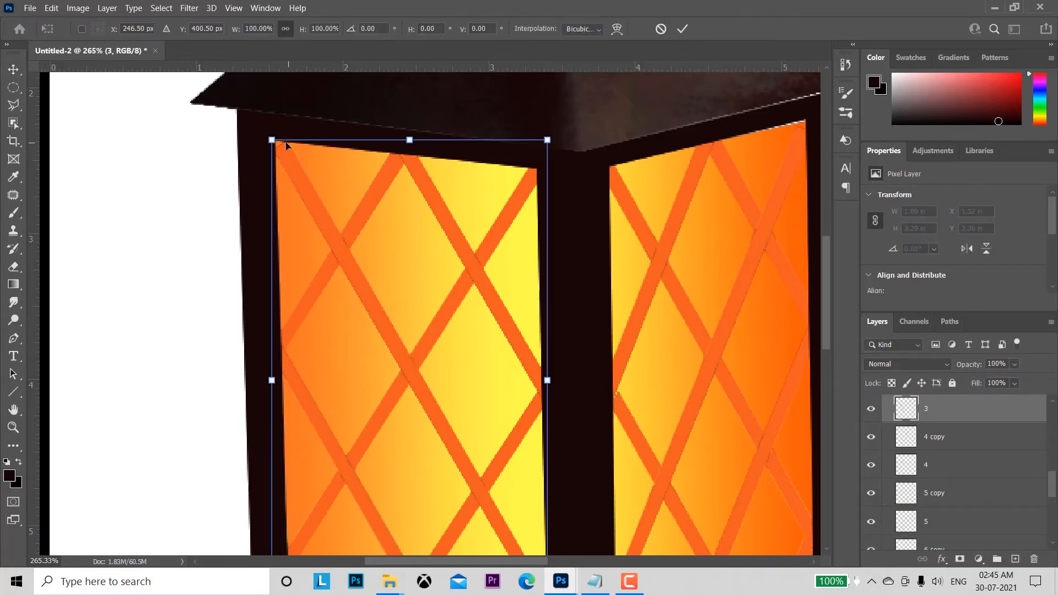
pyautogui.moveTo(269, 136); pyautogui.dragTo(265, 128)
pyautogui.click(682, 29)
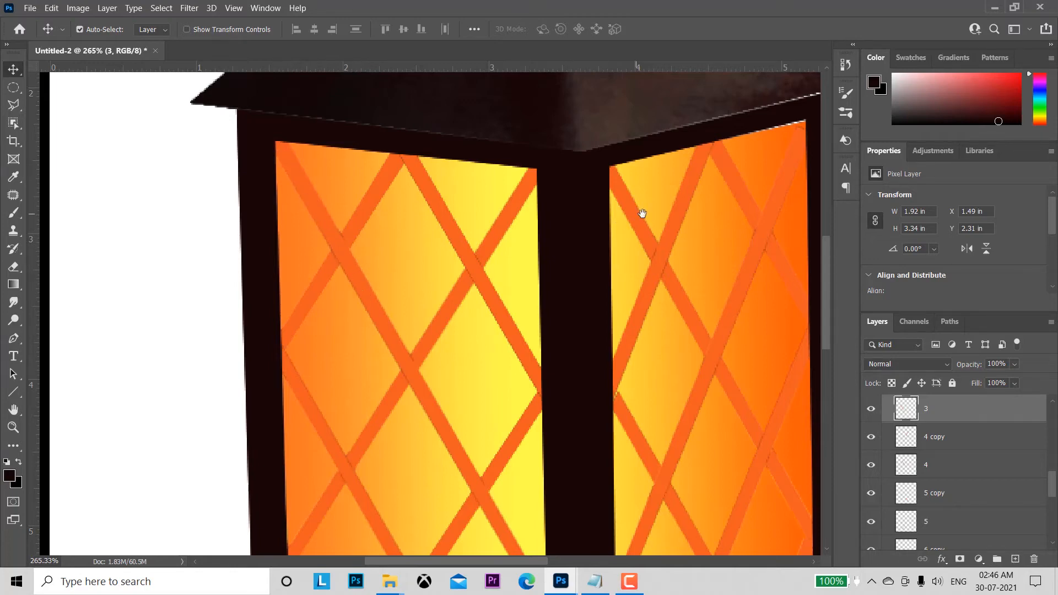
# Step: Distort the top layer's lower right corner slightly downward, to about 100.83% height, closing the gap between roof and right frame
pyautogui.moveTo(643, 214); pyautogui.dragTo(422, 247)
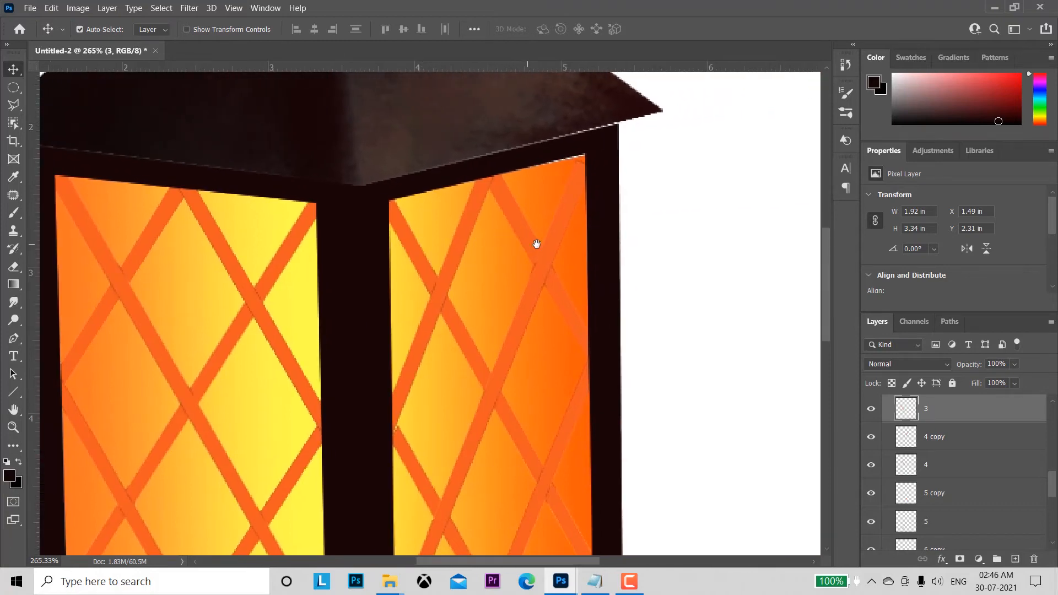
pyautogui.moveTo(537, 244); pyautogui.dragTo(559, 298)
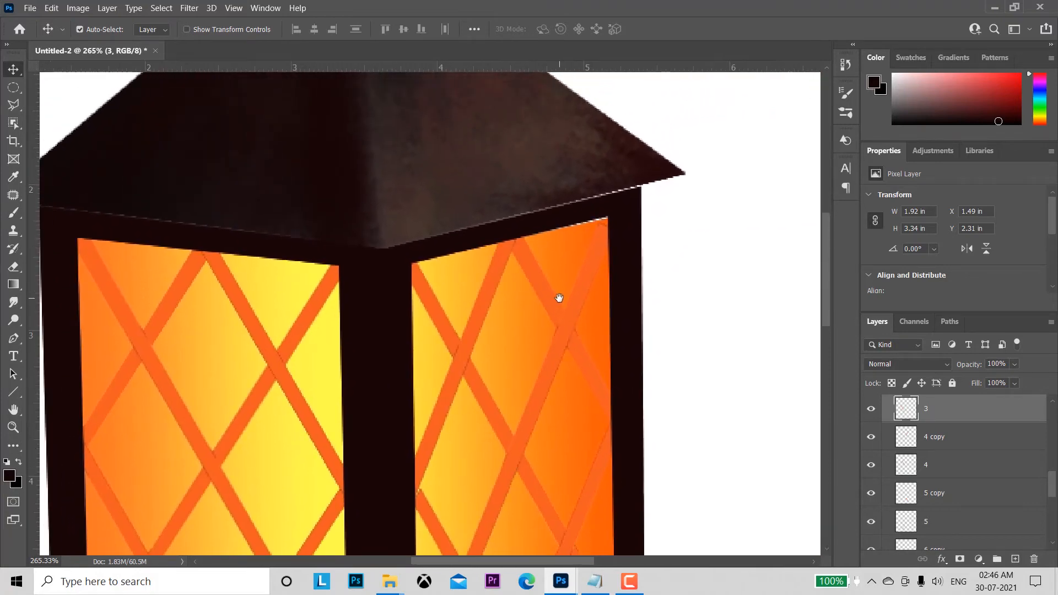
pyautogui.click(563, 169)
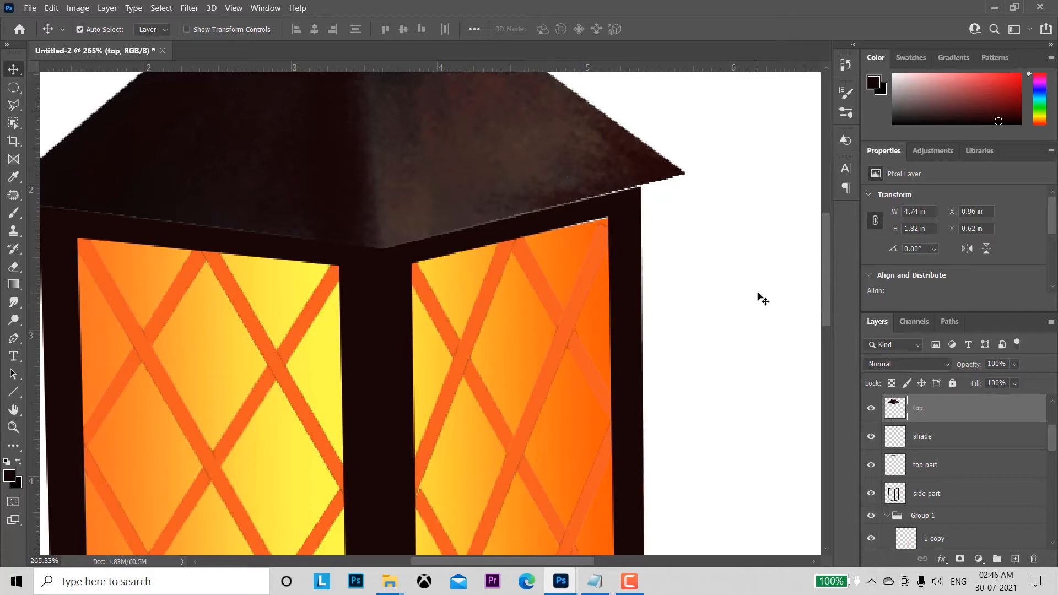
pyautogui.hotkey('ctrl', 't')
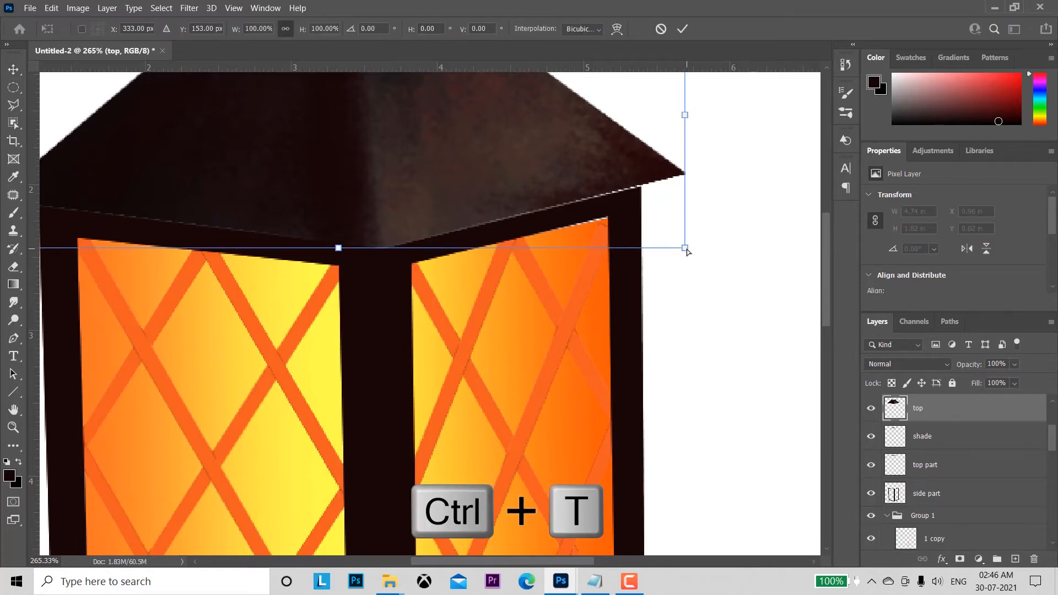
pyautogui.moveTo(688, 250); pyautogui.dragTo(688, 253)
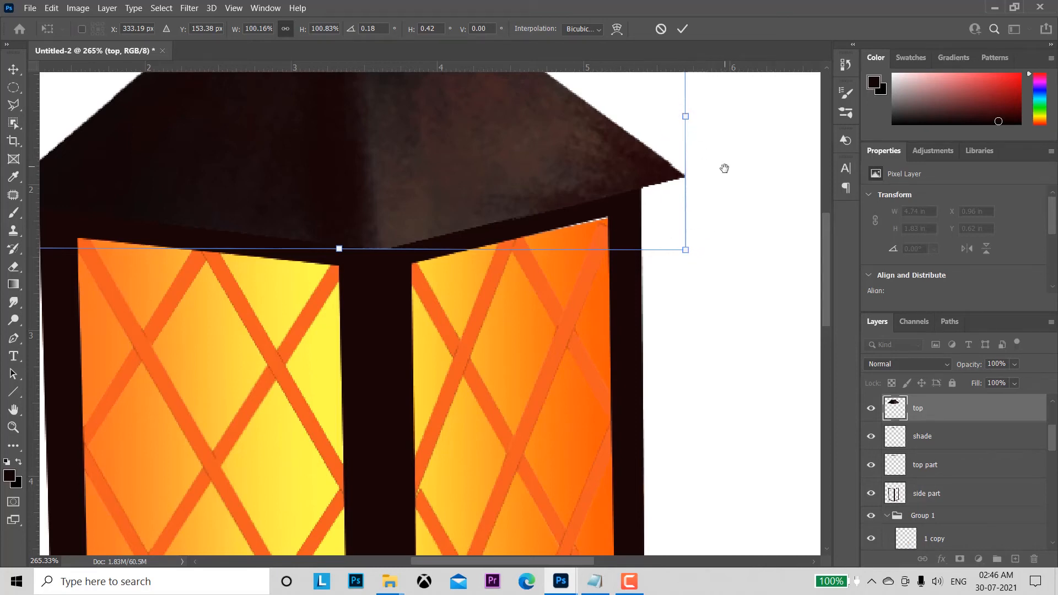
pyautogui.moveTo(724, 168)
pyautogui.mouseDown()
pyautogui.moveTo(759, 298)
pyautogui.moveTo(721, 178)
pyautogui.mouseUp()
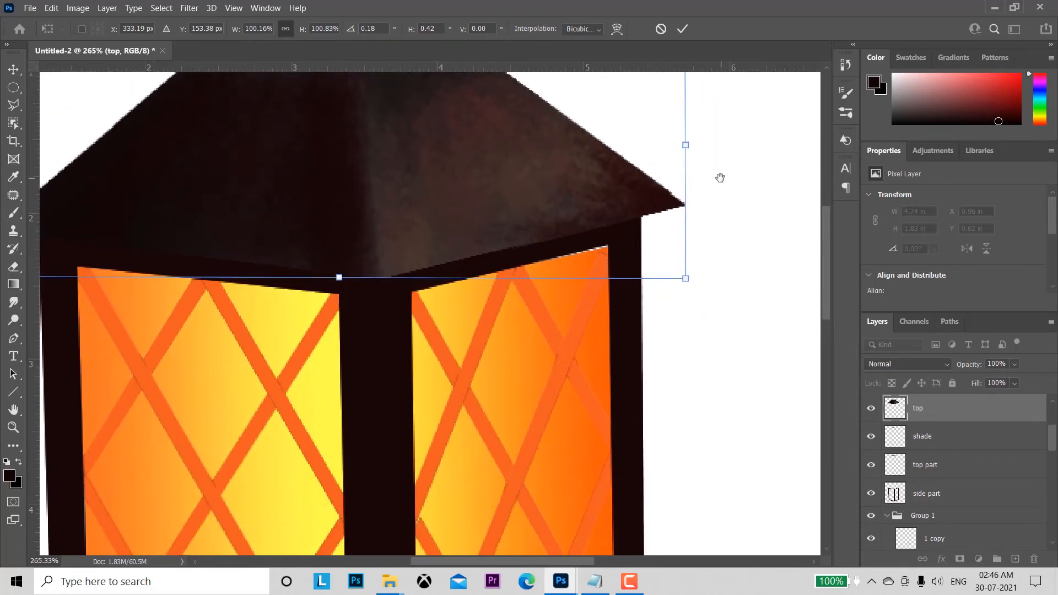
pyautogui.click(682, 30)
# Step: Distort the light layer's upper right corner slightly upward, to about 100.46% height, filling the gap above the right pane
pyautogui.scroll(-2, 729, 233)
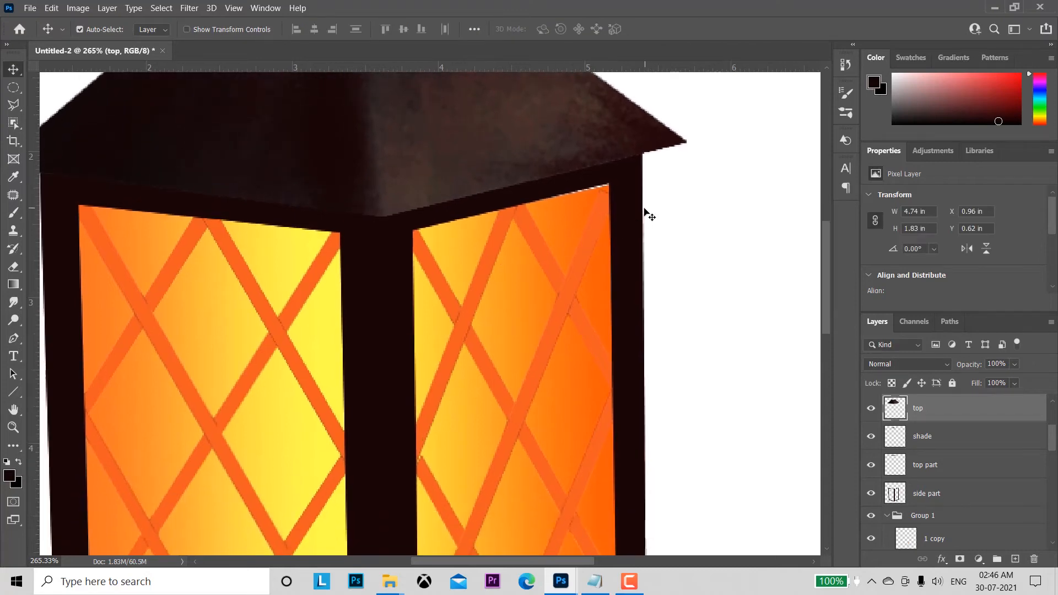
pyautogui.click(573, 229)
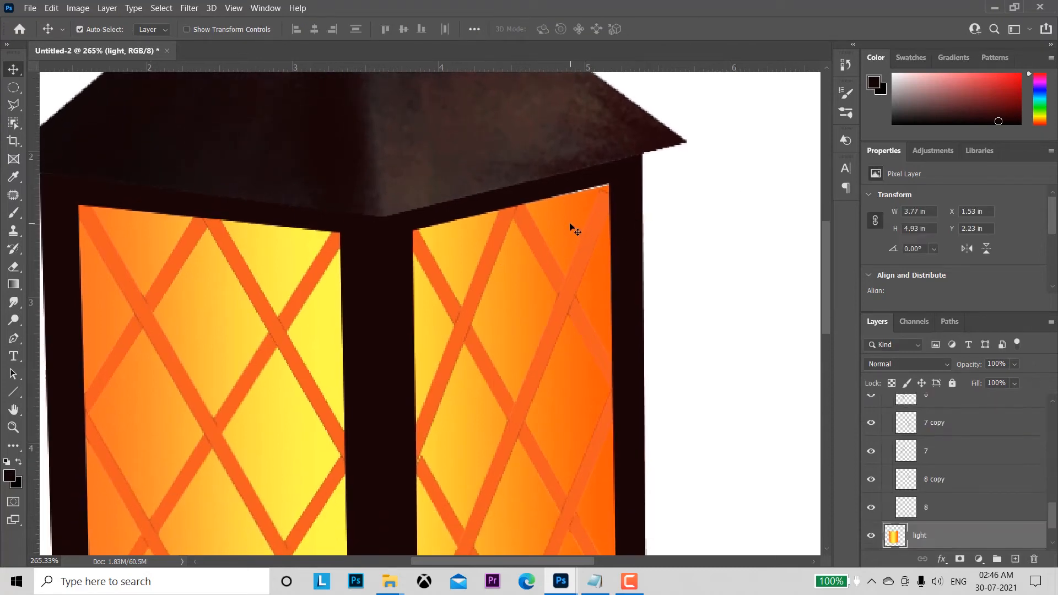
pyautogui.hotkey('ctrl', 't')
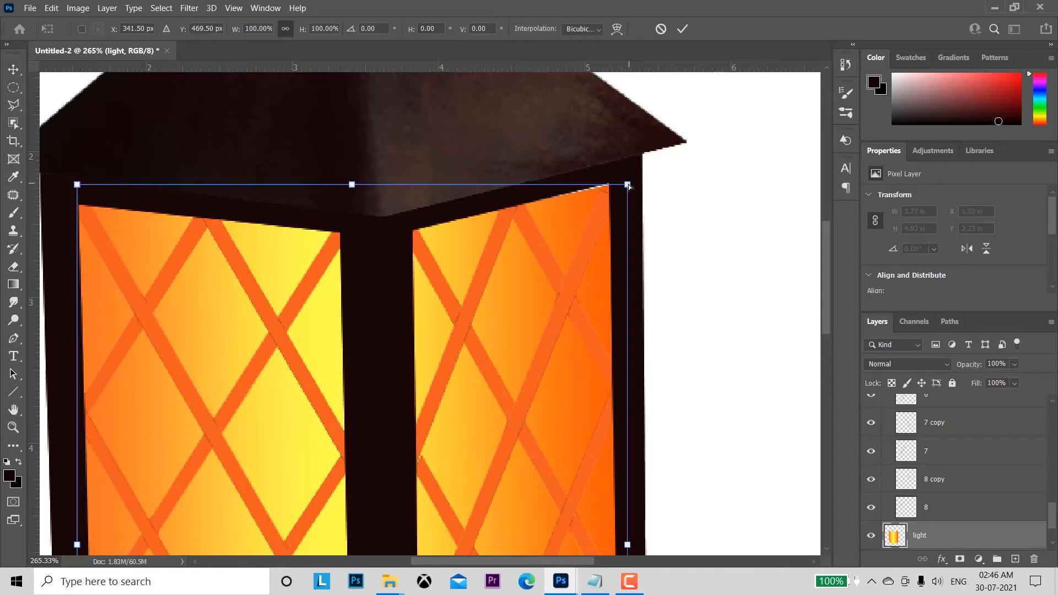
pyautogui.moveTo(629, 187); pyautogui.dragTo(628, 182)
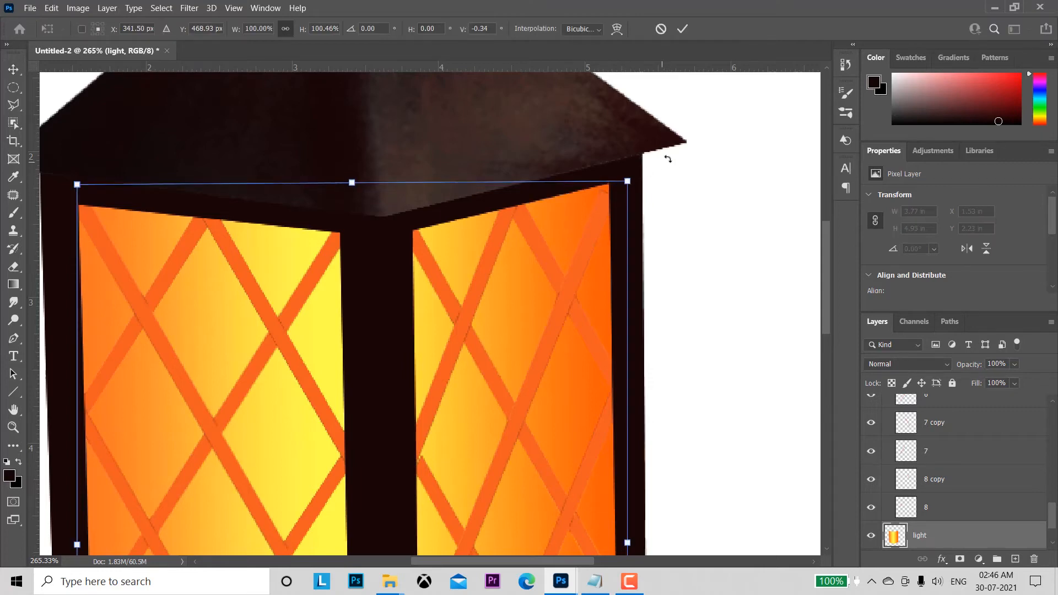
pyautogui.click(681, 26)
# Step: Load the base layer's outline and distort its upper left corner to about 103.17% height, closing the base's left gap, then deselect
pyautogui.press('z')
pyautogui.moveTo(697, 354); pyautogui.dragTo(657, 192)
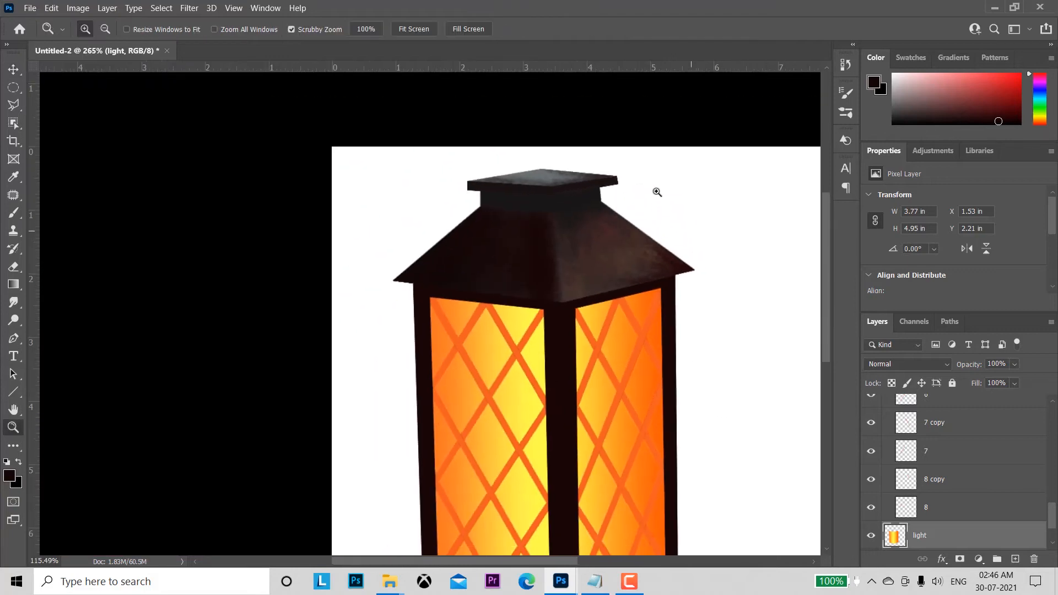
pyautogui.moveTo(705, 380); pyautogui.dragTo(648, 235)
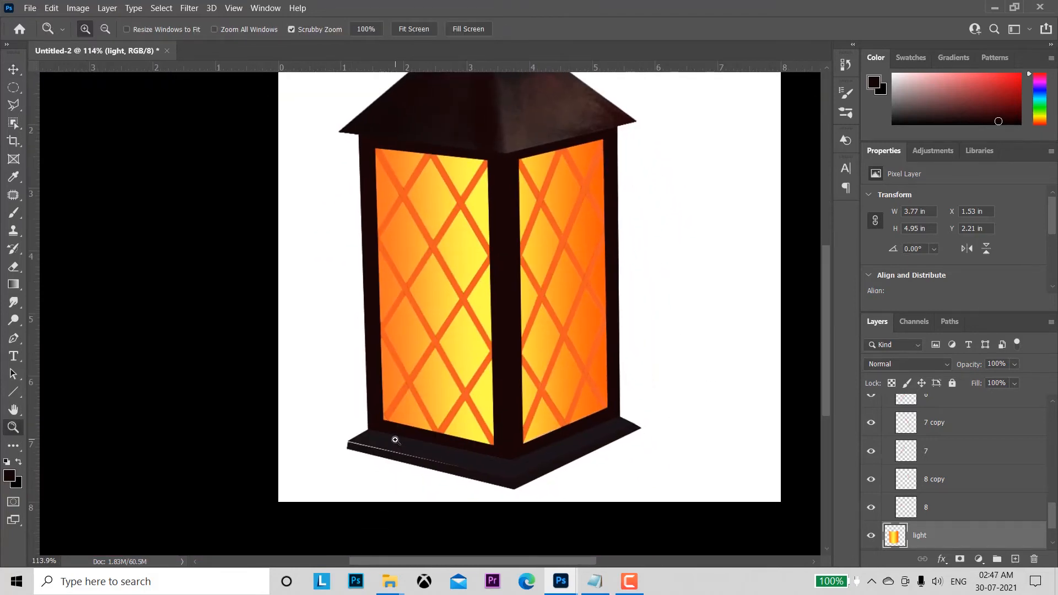
pyautogui.moveTo(395, 459); pyautogui.dragTo(399, 454)
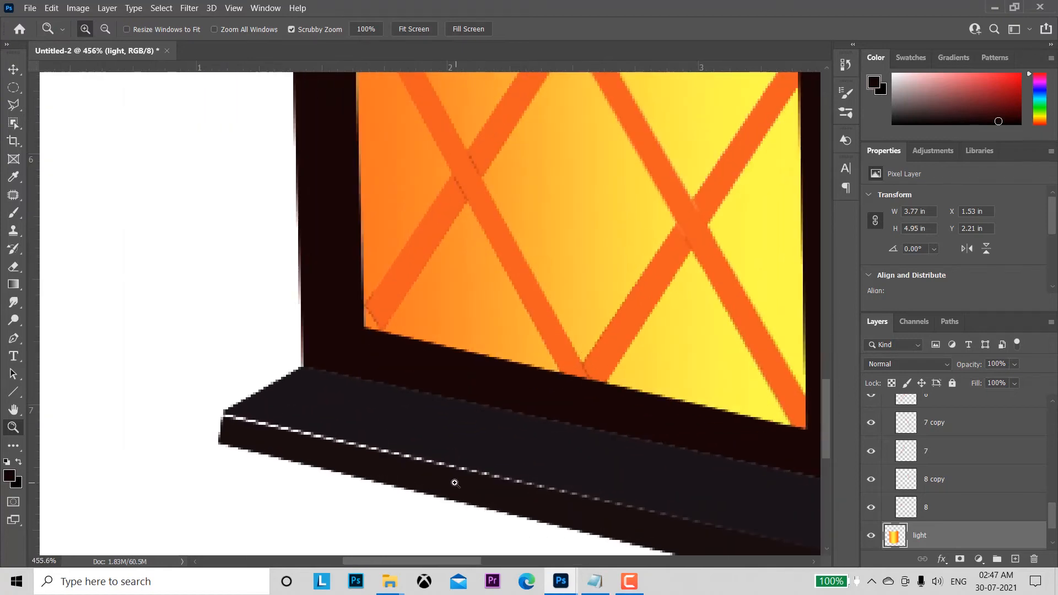
pyautogui.press('v')
pyautogui.click(354, 460)
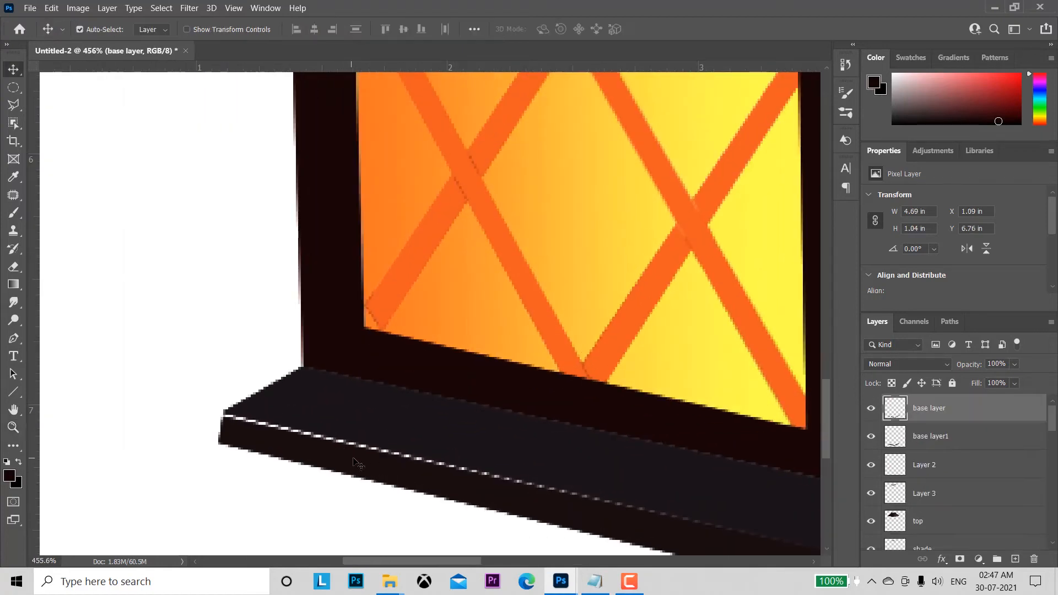
pyautogui.keyDown('ctrl'); pyautogui.click(897, 411); pyautogui.keyUp('ctrl')
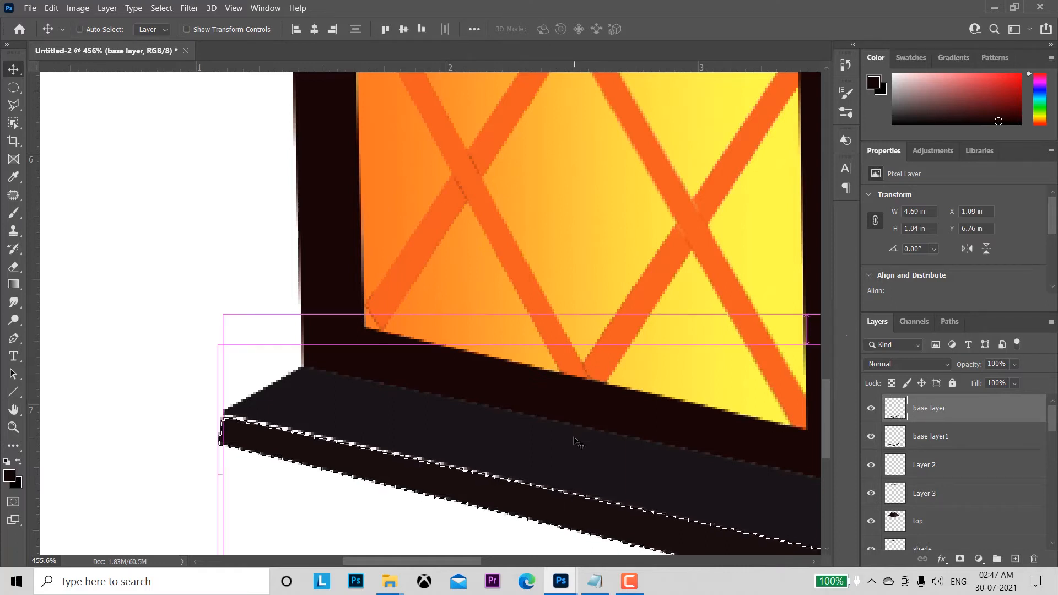
pyautogui.hotkey('ctrl', 't')
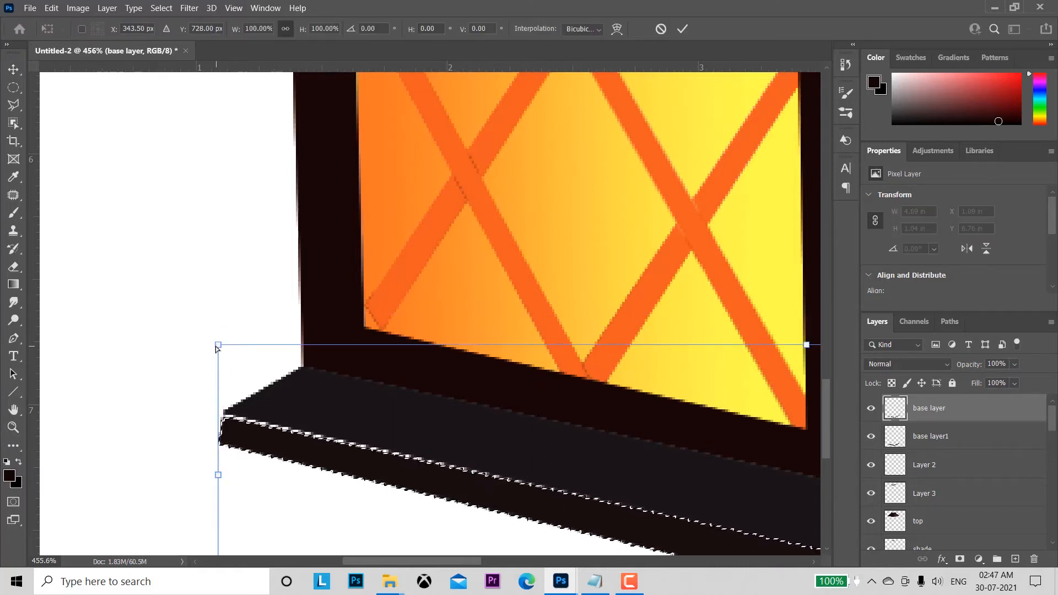
pyautogui.moveTo(217, 342); pyautogui.dragTo(220, 336)
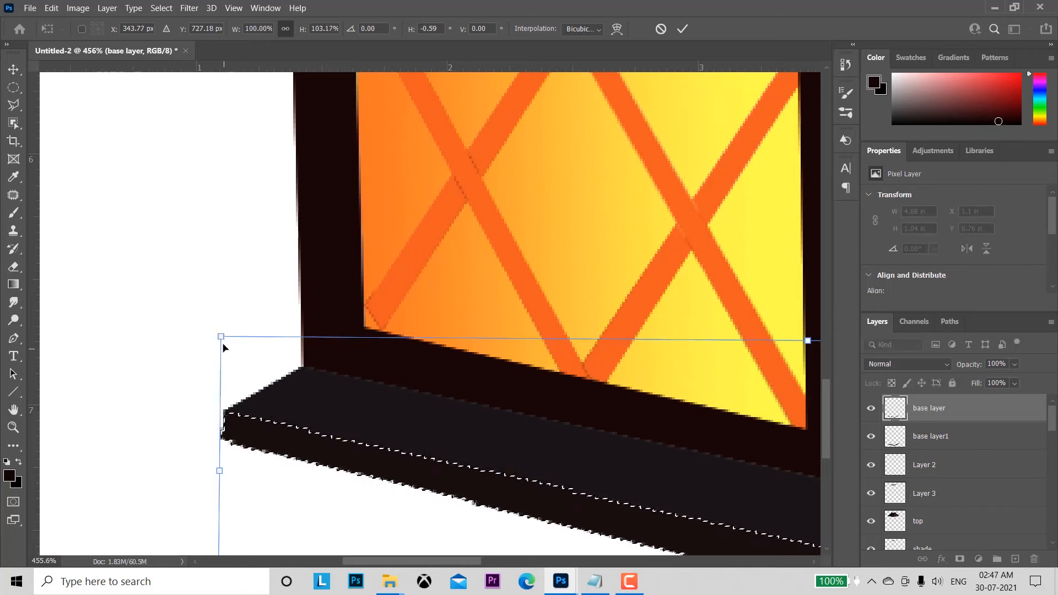
pyautogui.click(683, 30)
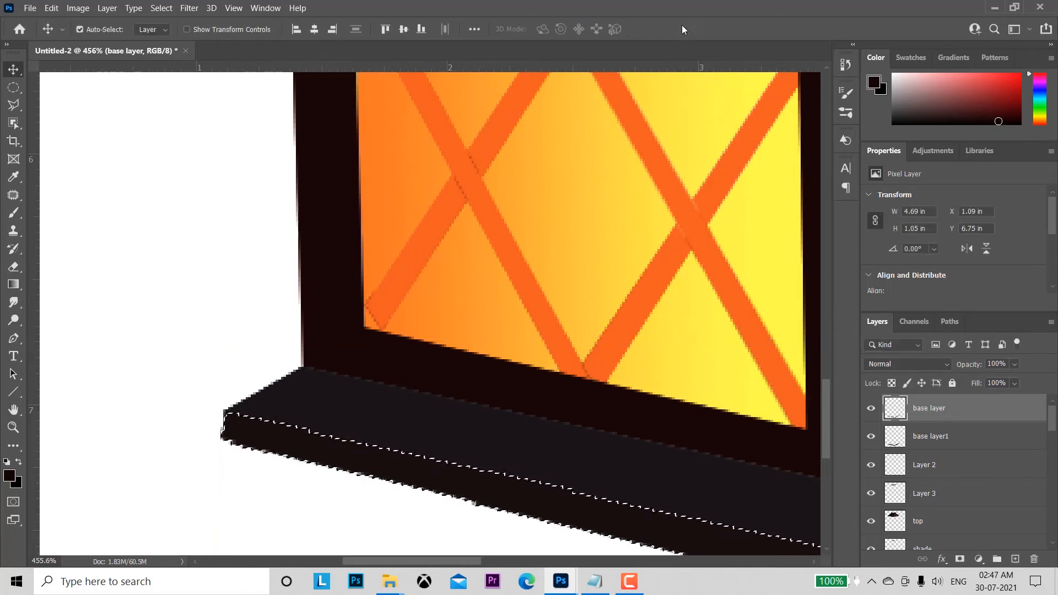
pyautogui.hotkey('ctrl', 'd')
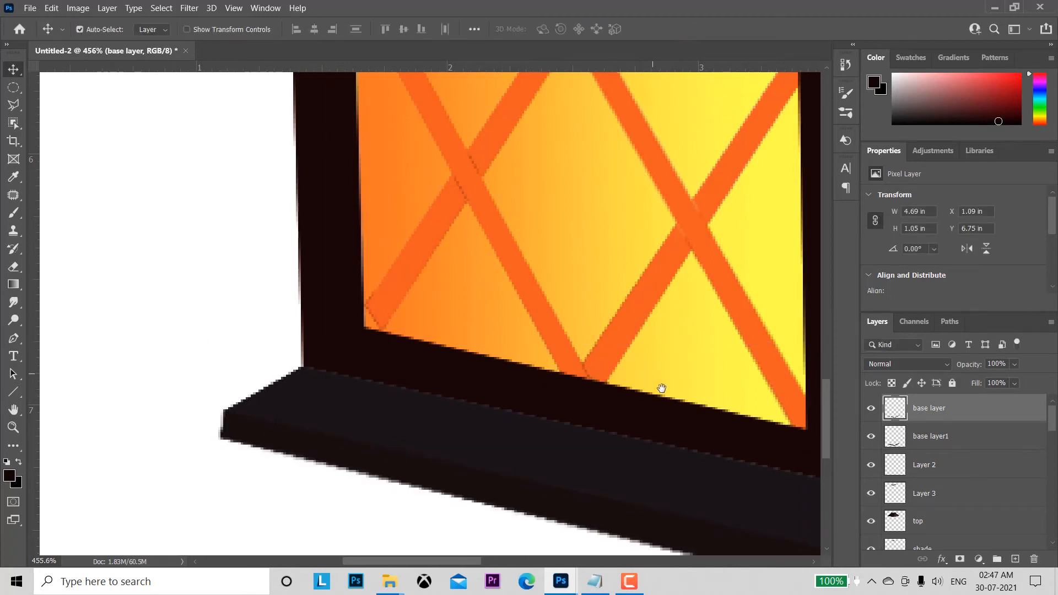
# Step: Distort the base layer's outline to about 104.18% height with its right end pulled slightly inward, deselect, and nudge the layer up over the gap
pyautogui.moveTo(662, 389); pyautogui.dragTo(314, 222)
pyautogui.moveTo(683, 282); pyautogui.dragTo(415, 276)
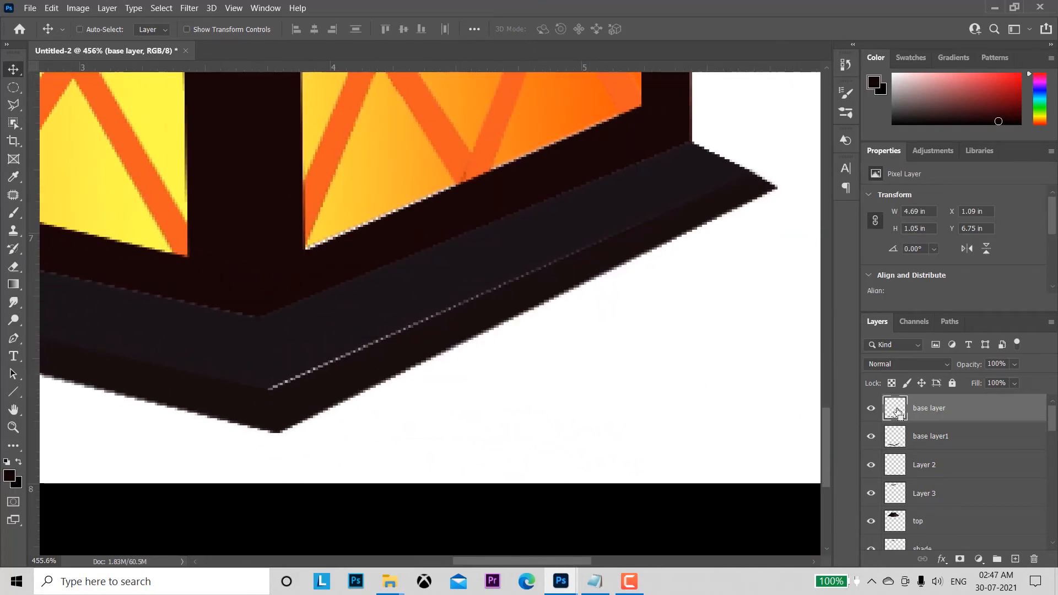
pyautogui.hotkey('ctrl', 't')
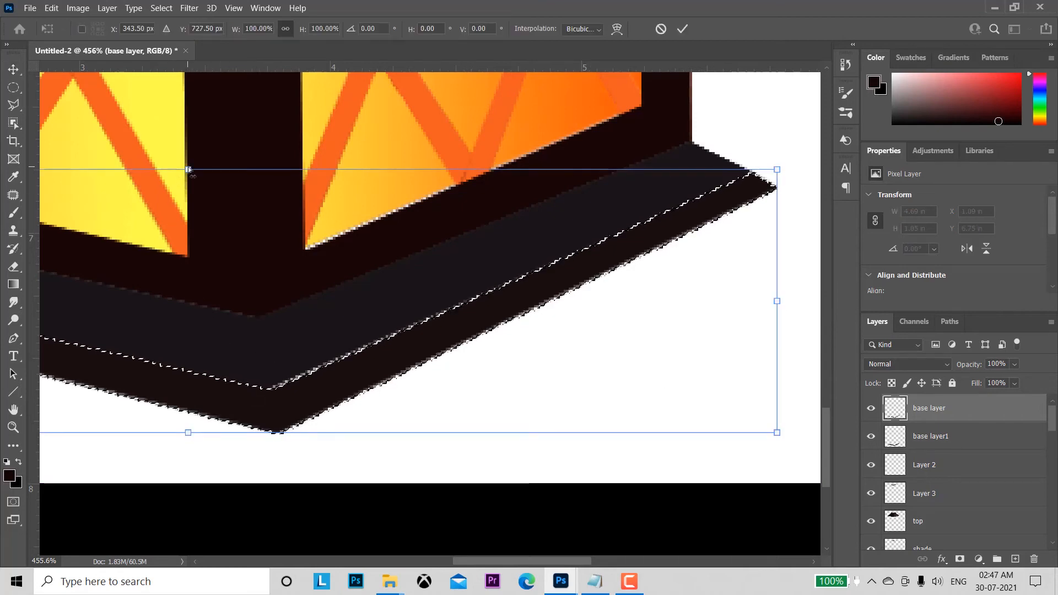
pyautogui.moveTo(188, 170); pyautogui.dragTo(187, 159)
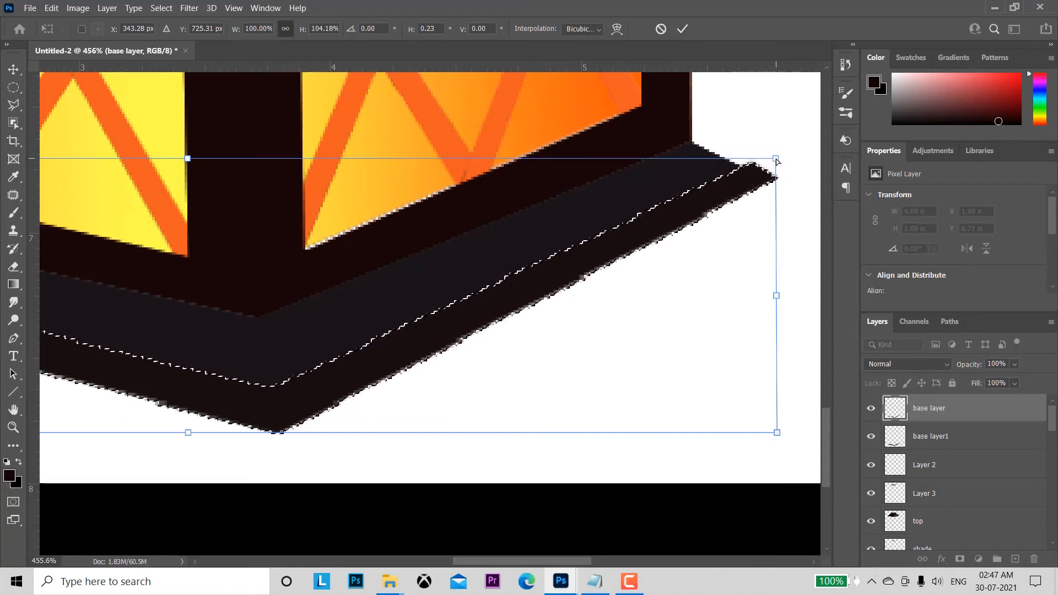
pyautogui.moveTo(772, 164); pyautogui.dragTo(760, 164)
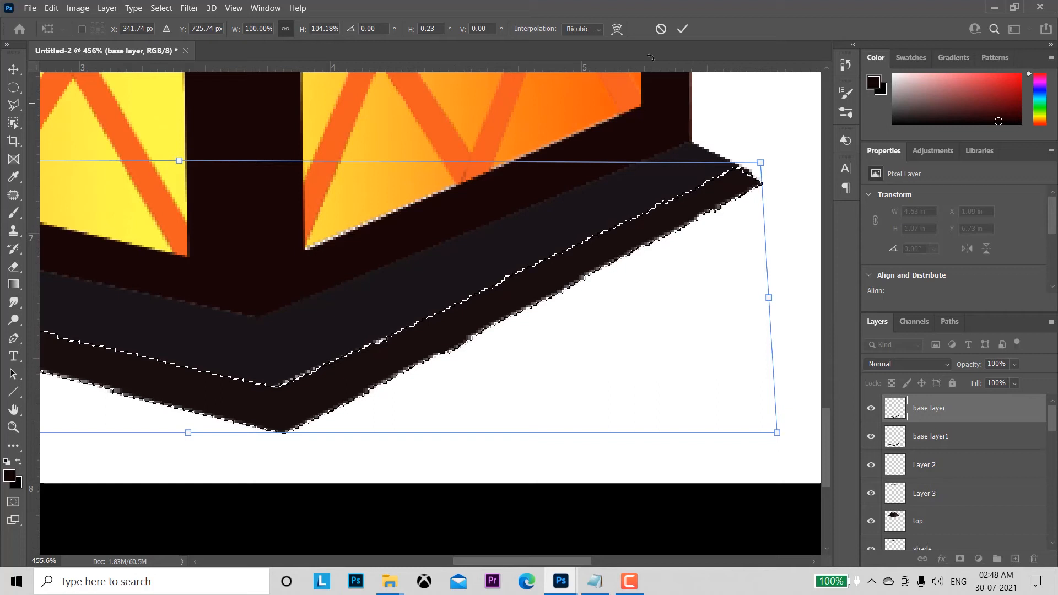
pyautogui.click(682, 29)
pyautogui.hotkey('ctrl', 'd')
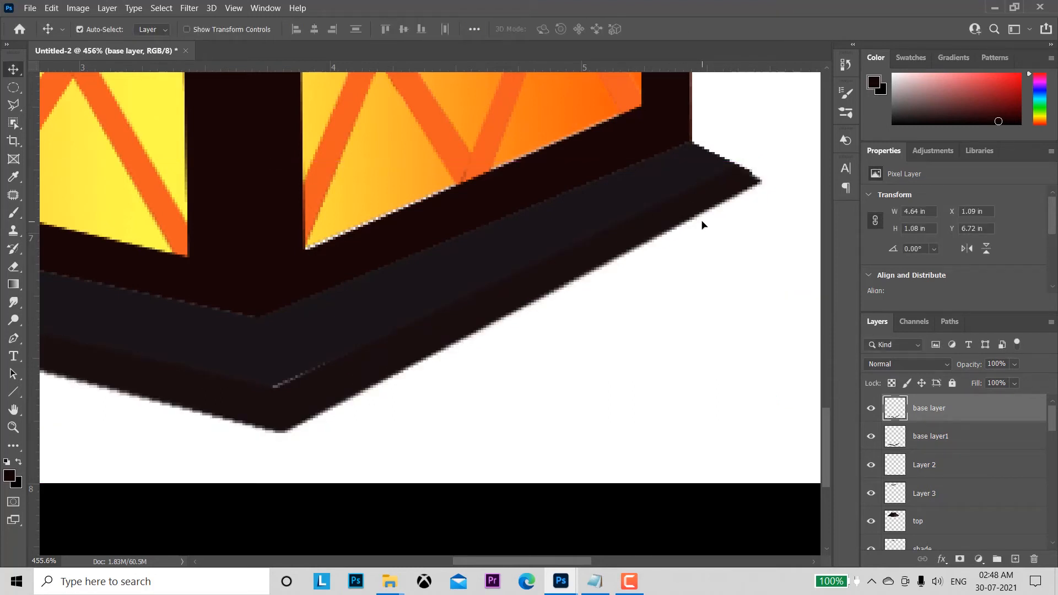
pyautogui.press('Up')
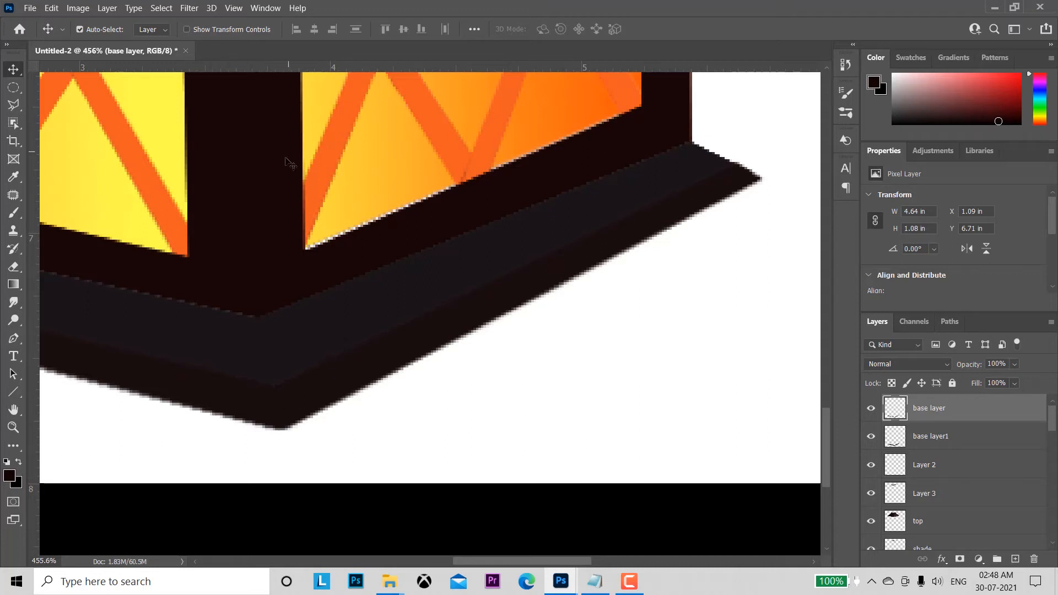
# Step: Distort the light layer's lower edge slightly downward, to about 100.35% height, filling the gap below the right pane
pyautogui.click(386, 168)
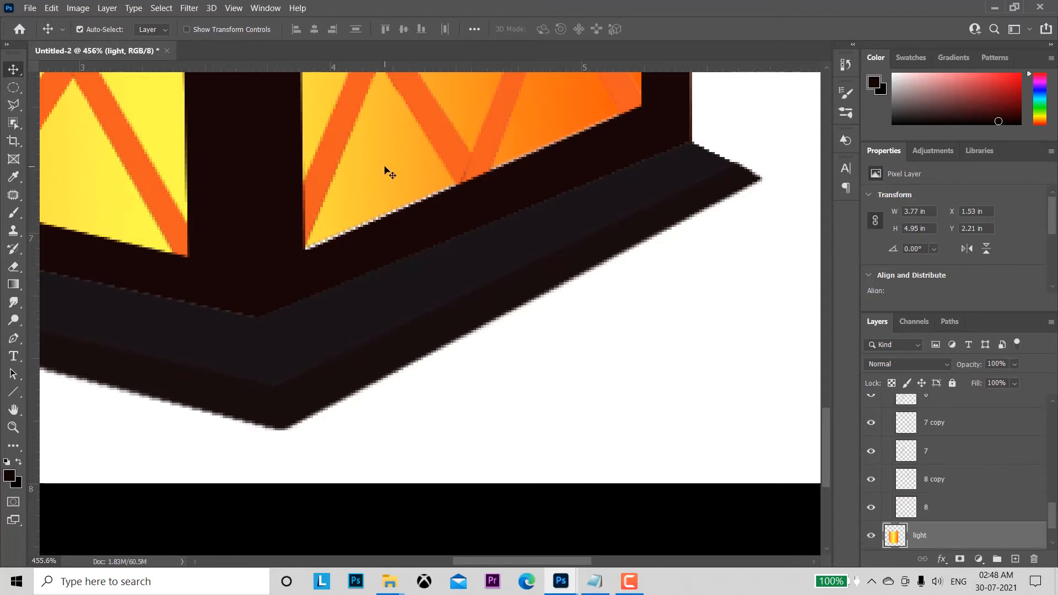
pyautogui.hotkey('ctrl', 't')
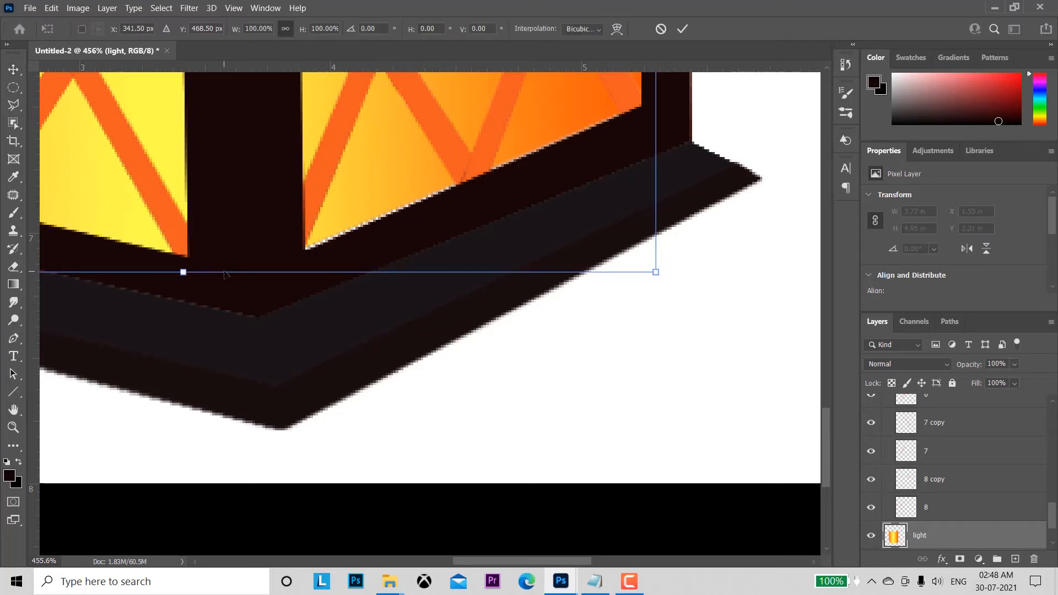
pyautogui.moveTo(181, 272); pyautogui.dragTo(184, 279)
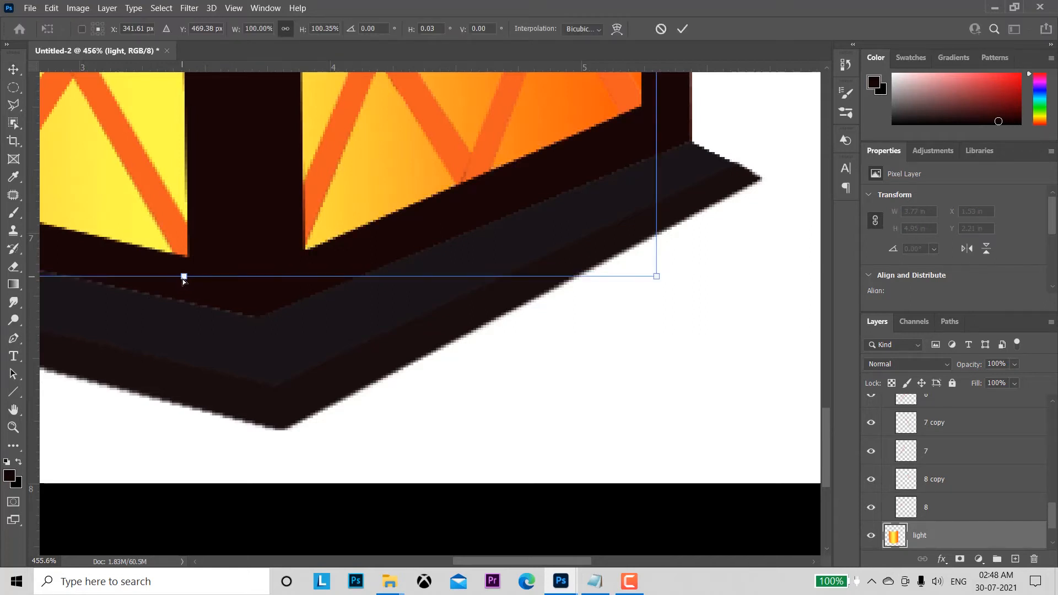
pyautogui.click(683, 32)
# Step: Show only the Layer 1 photo to examine the glow in its glass panes, and restore the artwork layers
pyautogui.press('z')
pyautogui.moveTo(570, 361); pyautogui.dragTo(552, 298)
pyautogui.press('v')
pyautogui.press('space')
pyautogui.moveTo(326, 211); pyautogui.dragTo(518, 358)
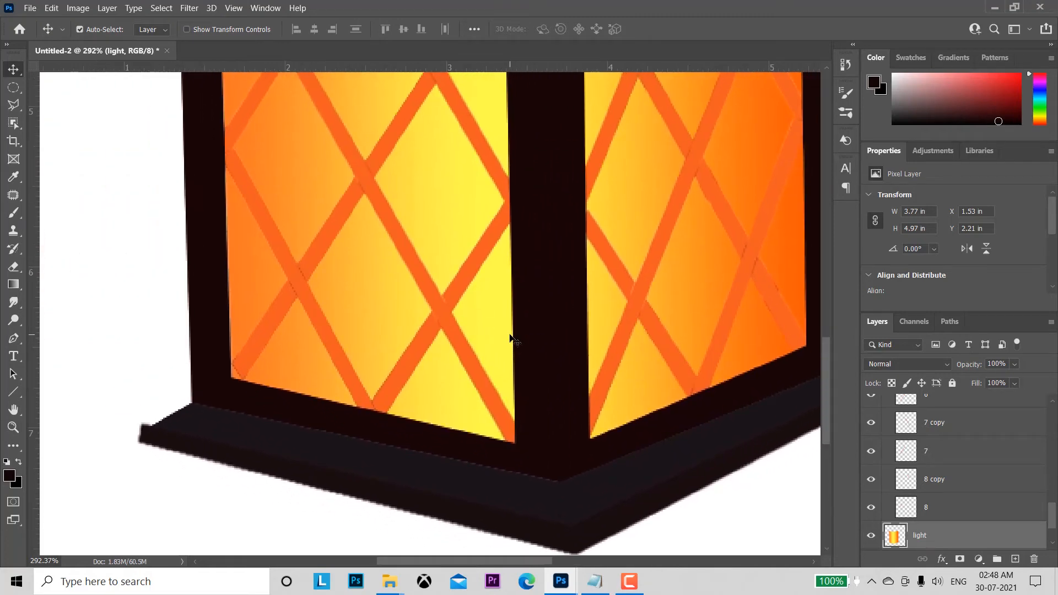
pyautogui.moveTo(1053, 519); pyautogui.dragTo(1053, 531)
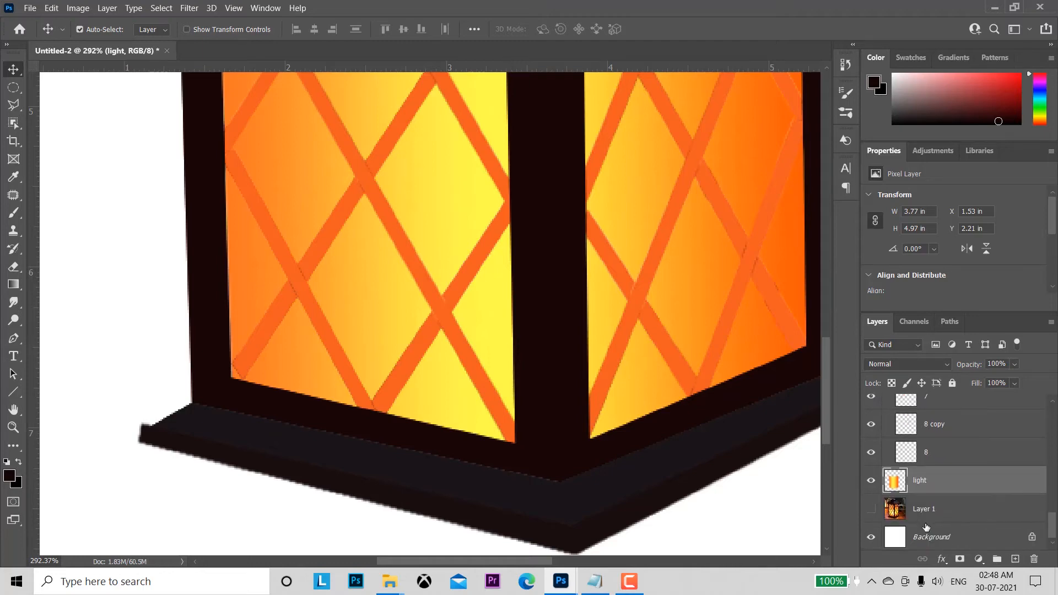
pyautogui.keyDown('alt'); pyautogui.click(871, 510); pyautogui.keyUp('alt')
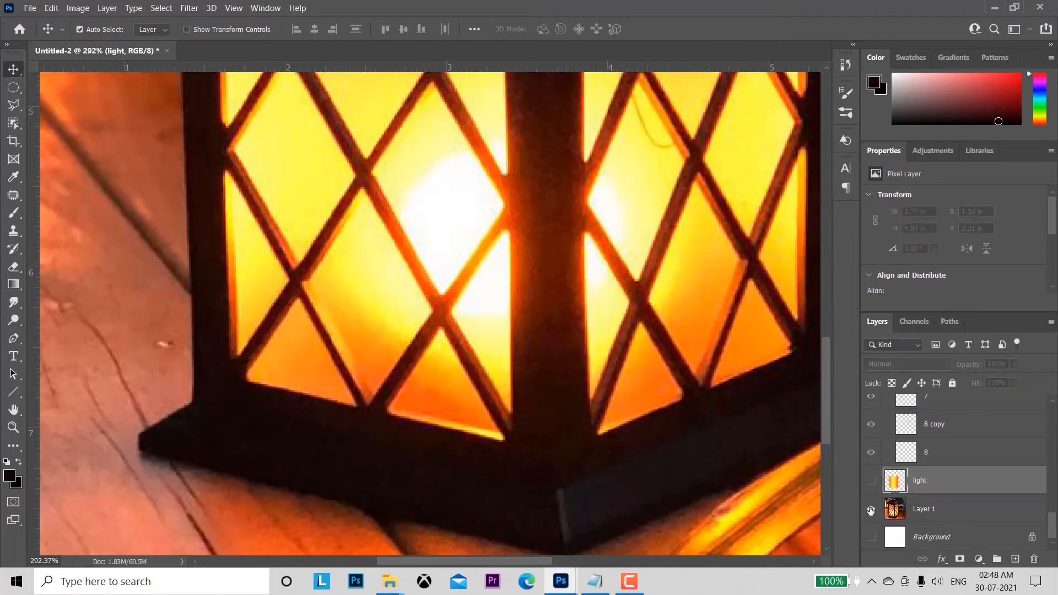
pyautogui.press('z')
pyautogui.moveTo(606, 430); pyautogui.dragTo(568, 382)
pyautogui.press('v')
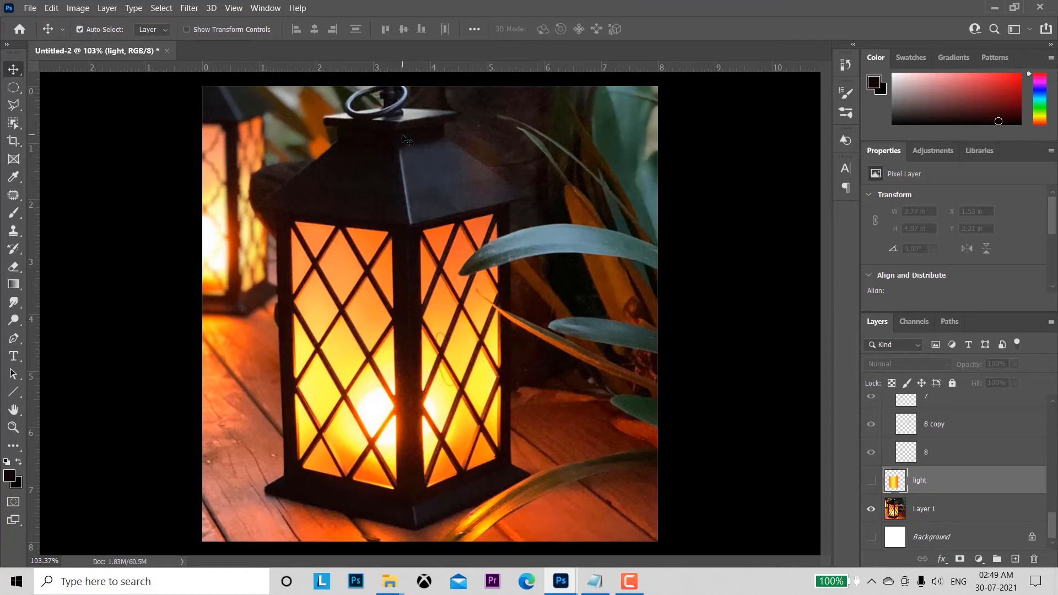
pyautogui.keyDown('alt'); pyautogui.click(871, 510); pyautogui.keyUp('alt')
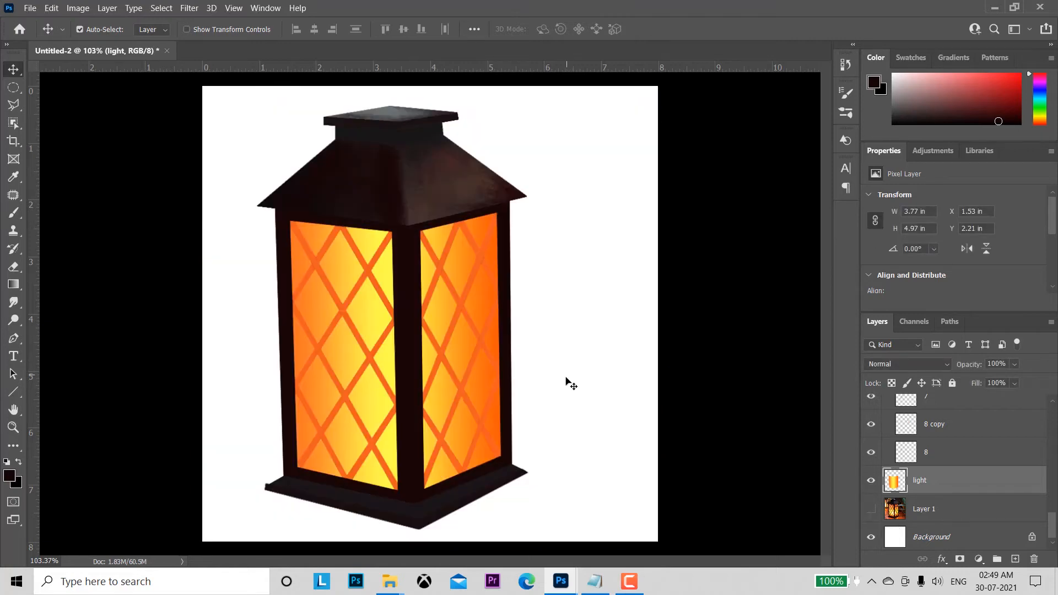
# Step: Add a new layer above the light layer and choose the Soft Round brush from General Brushes
pyautogui.moveTo(567, 381); pyautogui.dragTo(664, 394)
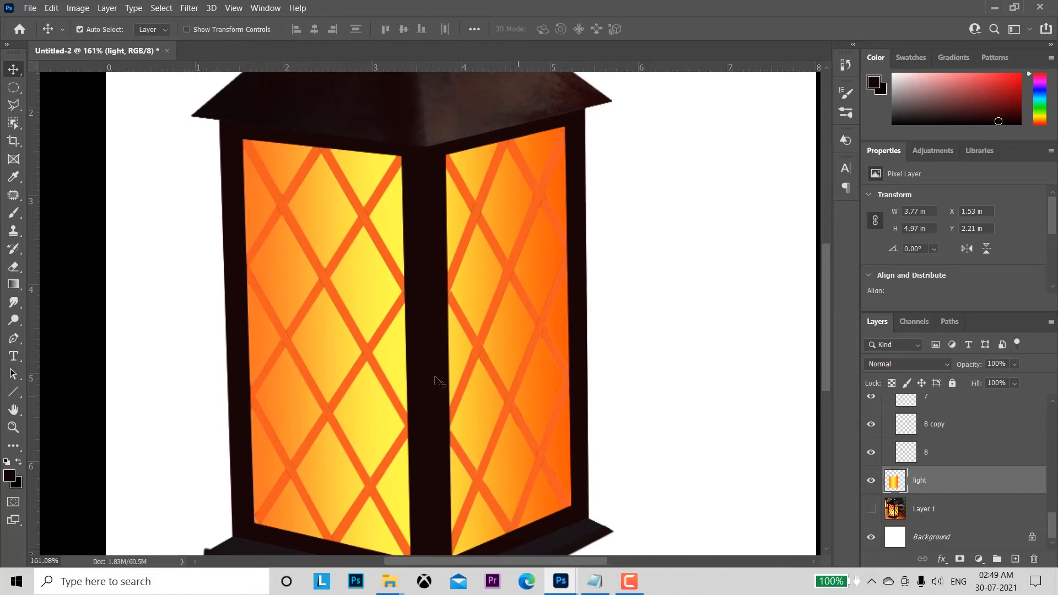
pyautogui.click(1016, 559)
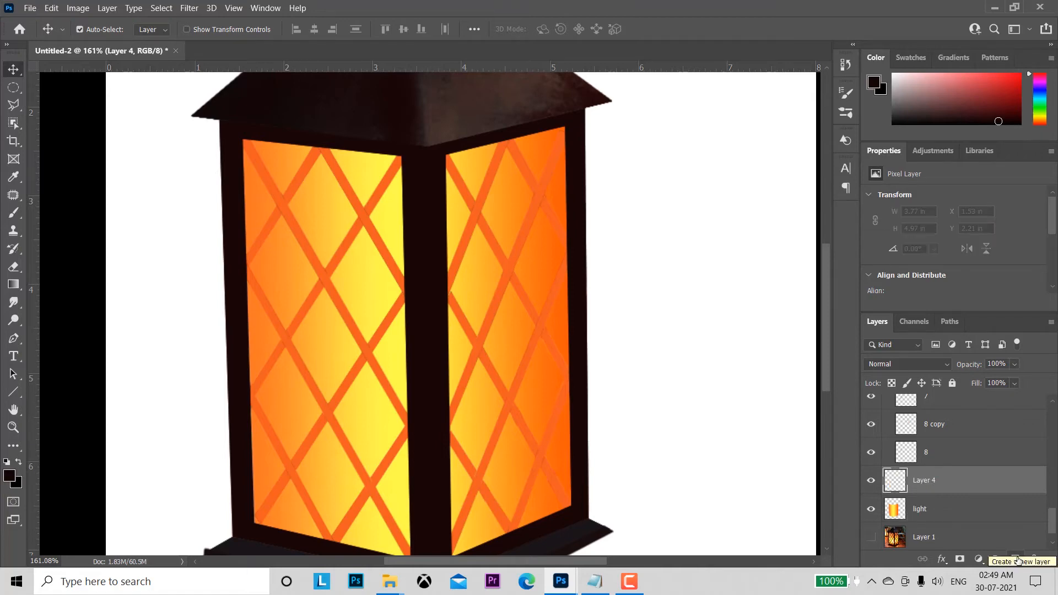
pyautogui.click(13, 216)
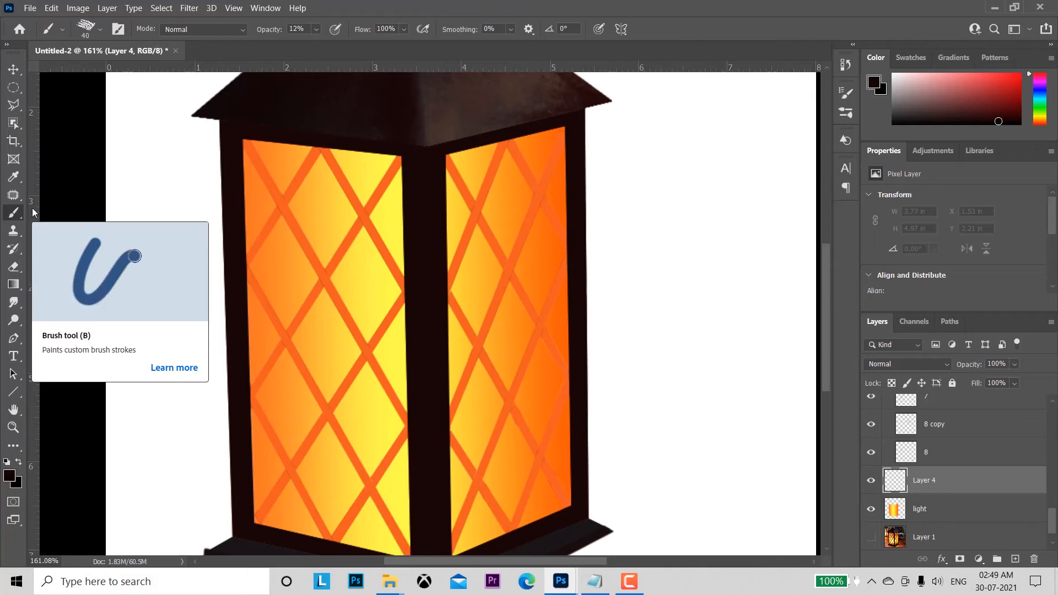
pyautogui.click(99, 28)
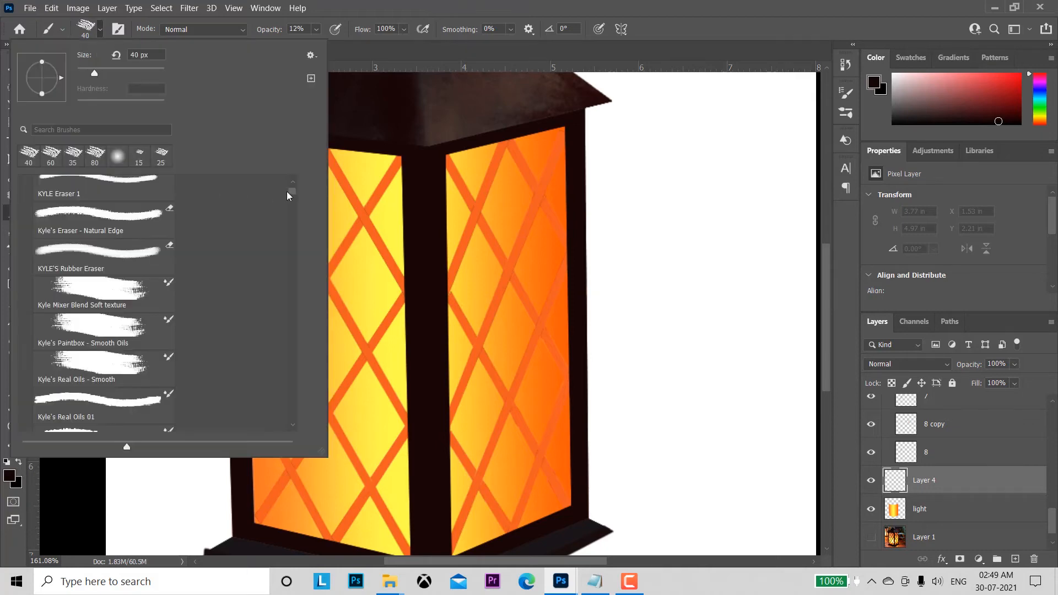
pyautogui.moveTo(291, 194); pyautogui.dragTo(2, 182)
pyautogui.click(26, 185)
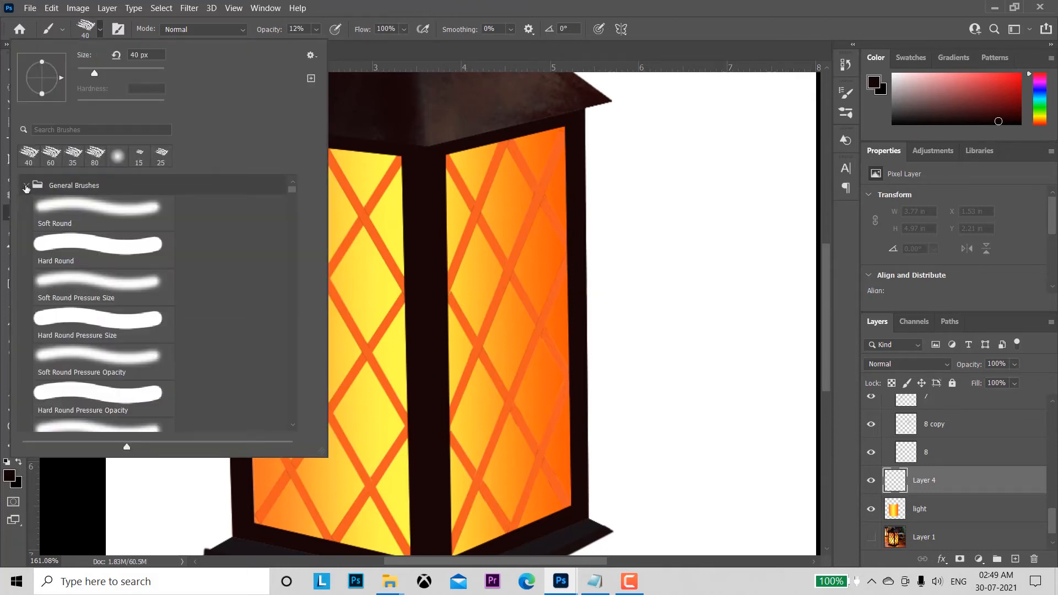
pyautogui.click(76, 208)
pyautogui.click(626, 98)
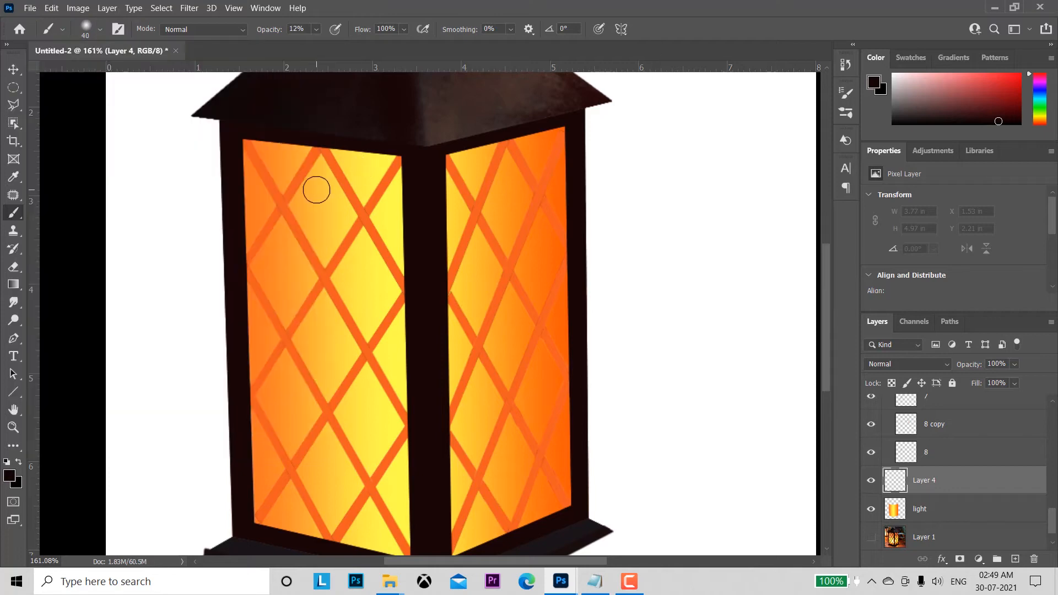
# Step: Enlarge the brush to 90 px, sample the glass's orange, and paint it softly across the tops of both panes at 12% opacity
pyautogui.press(']')
pyautogui.press(']')
pyautogui.press(']')
pyautogui.keyDown('alt'); pyautogui.click(283, 161); pyautogui.keyUp('alt')
pyautogui.moveTo(291, 161); pyautogui.dragTo(261, 158)
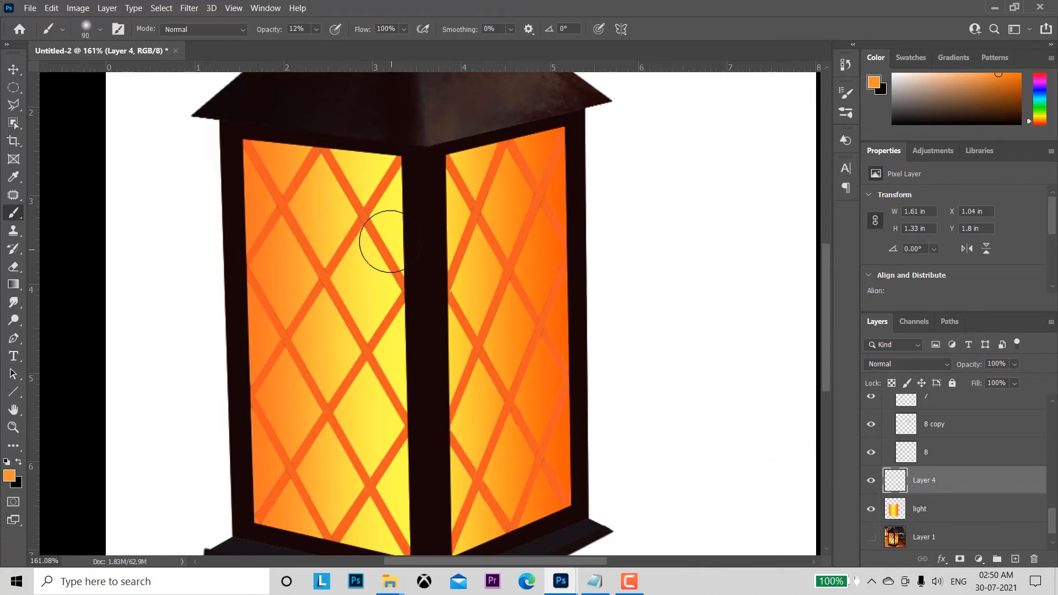
pyautogui.moveTo(309, 162)
pyautogui.mouseDown()
pyautogui.moveTo(392, 175)
pyautogui.moveTo(303, 163)
pyautogui.moveTo(385, 182)
pyautogui.moveTo(373, 183)
pyautogui.moveTo(302, 163)
pyautogui.moveTo(401, 179)
pyautogui.moveTo(342, 175)
pyautogui.moveTo(355, 181)
pyautogui.moveTo(288, 155)
pyautogui.moveTo(424, 190)
pyautogui.moveTo(292, 156)
pyautogui.moveTo(422, 182)
pyautogui.moveTo(370, 177)
pyautogui.moveTo(407, 193)
pyautogui.moveTo(312, 166)
pyautogui.moveTo(409, 177)
pyautogui.moveTo(294, 153)
pyautogui.moveTo(416, 182)
pyautogui.moveTo(300, 161)
pyautogui.moveTo(426, 197)
pyautogui.moveTo(301, 167)
pyautogui.moveTo(507, 155)
pyautogui.moveTo(403, 180)
pyautogui.moveTo(463, 178)
pyautogui.moveTo(542, 137)
pyautogui.moveTo(443, 165)
pyautogui.moveTo(380, 160)
pyautogui.moveTo(556, 141)
pyautogui.moveTo(407, 168)
pyautogui.moveTo(541, 165)
pyautogui.mouseUp()
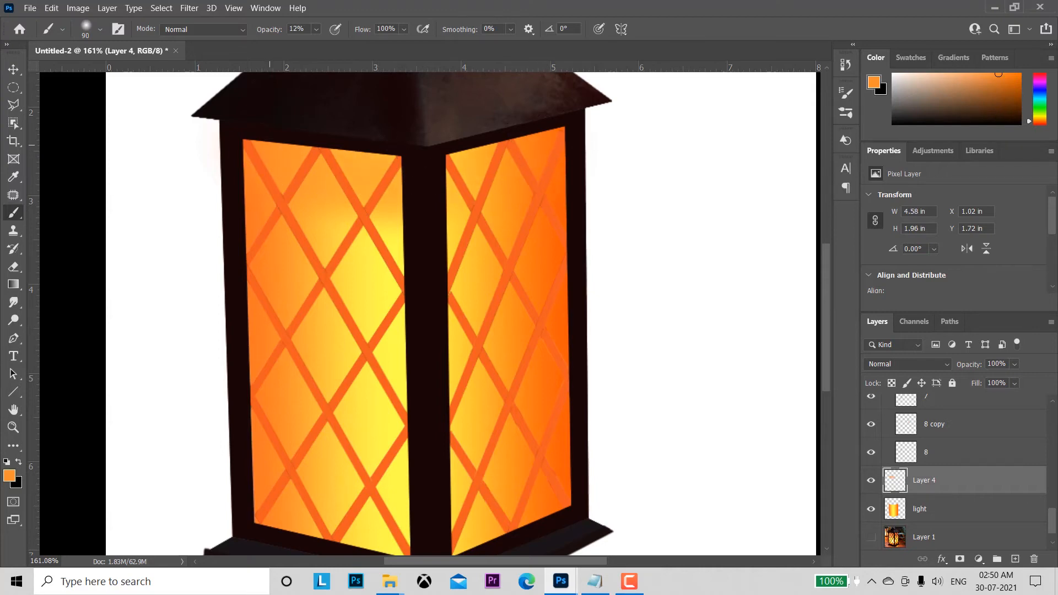
# Step: Strengthen the orange across the left pane's top at 100% brush opacity and clip the paint layer to the light layer
pyautogui.moveTo(265, 34); pyautogui.dragTo(314, 42)
pyautogui.moveTo(281, 138)
pyautogui.mouseDown()
pyautogui.moveTo(349, 159)
pyautogui.moveTo(314, 167)
pyautogui.moveTo(403, 184)
pyautogui.moveTo(281, 159)
pyautogui.moveTo(390, 198)
pyautogui.moveTo(267, 155)
pyautogui.moveTo(199, 158)
pyautogui.moveTo(247, 163)
pyautogui.moveTo(318, 148)
pyautogui.mouseUp()
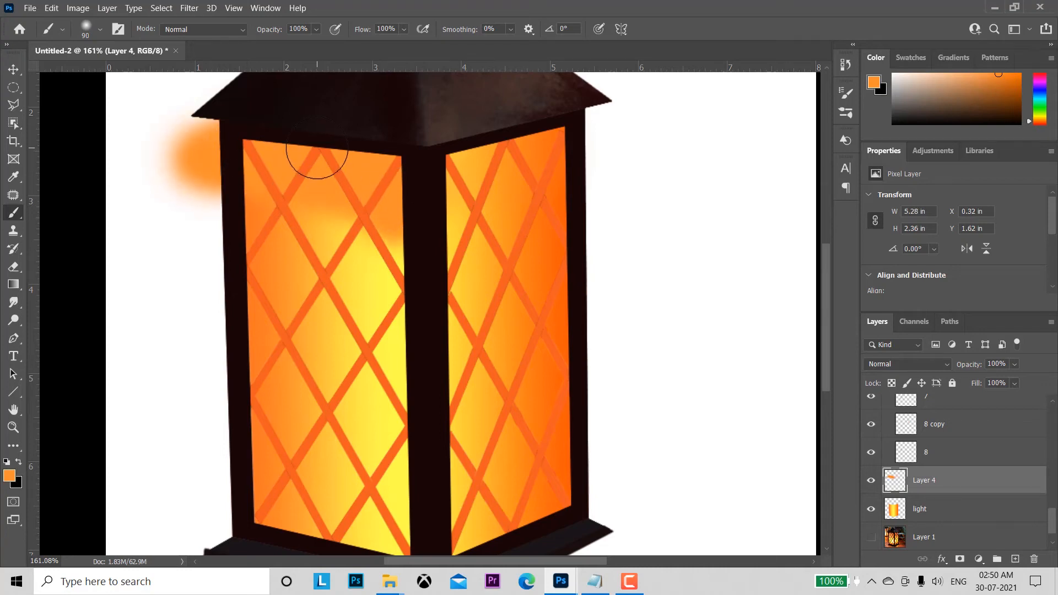
pyautogui.hotkey('ctrl', 'z')
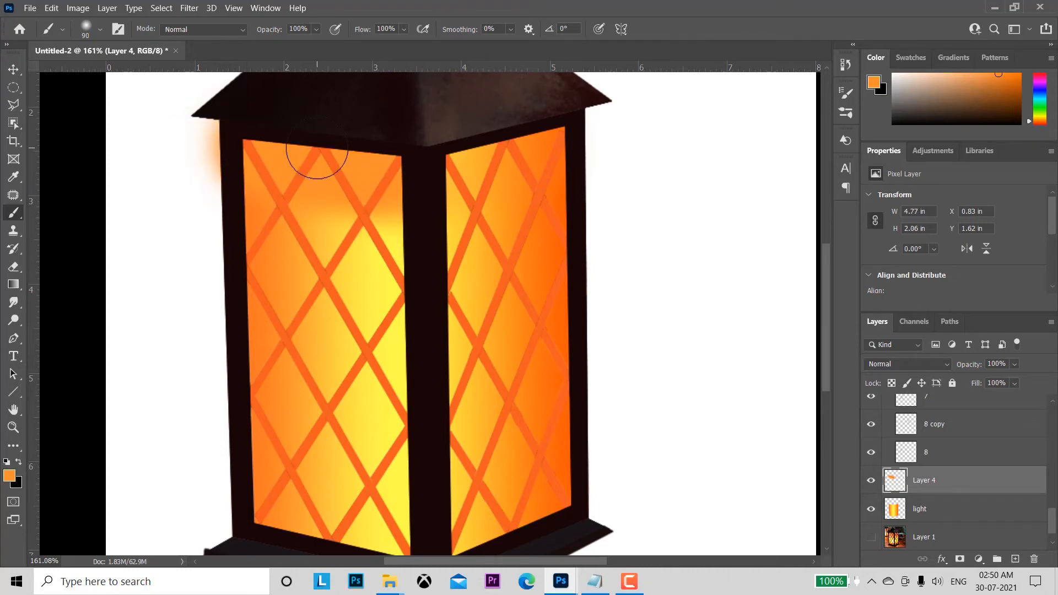
pyautogui.keyDown('alt'); pyautogui.click(894, 494); pyautogui.keyUp('alt')
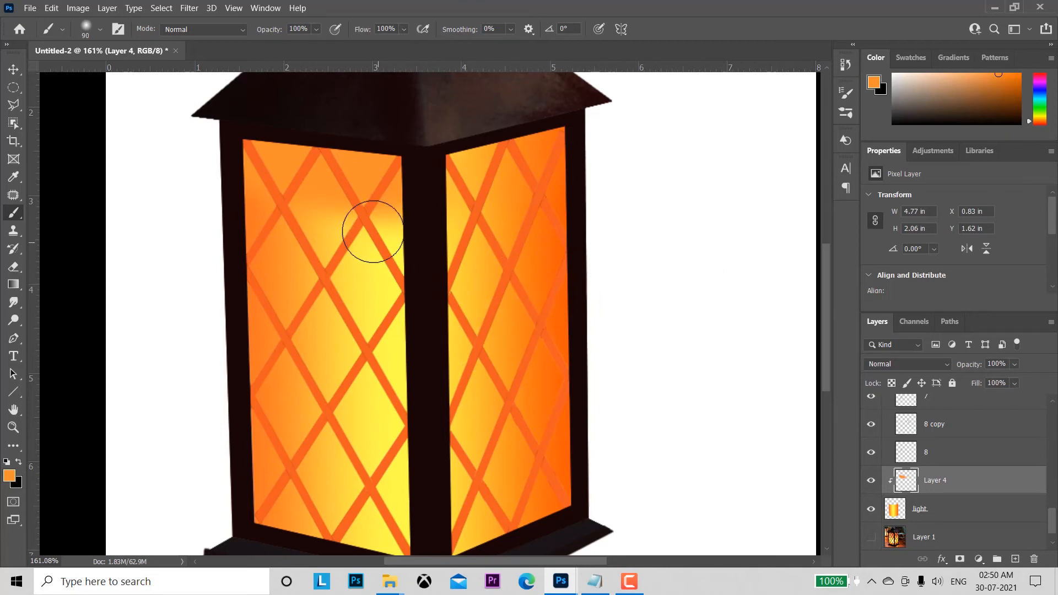
# Step: Sample the glass's yellow and paint it over the middle of both panes at 37% brush opacity
pyautogui.keyDown('alt'); pyautogui.click(366, 273); pyautogui.keyUp('alt')
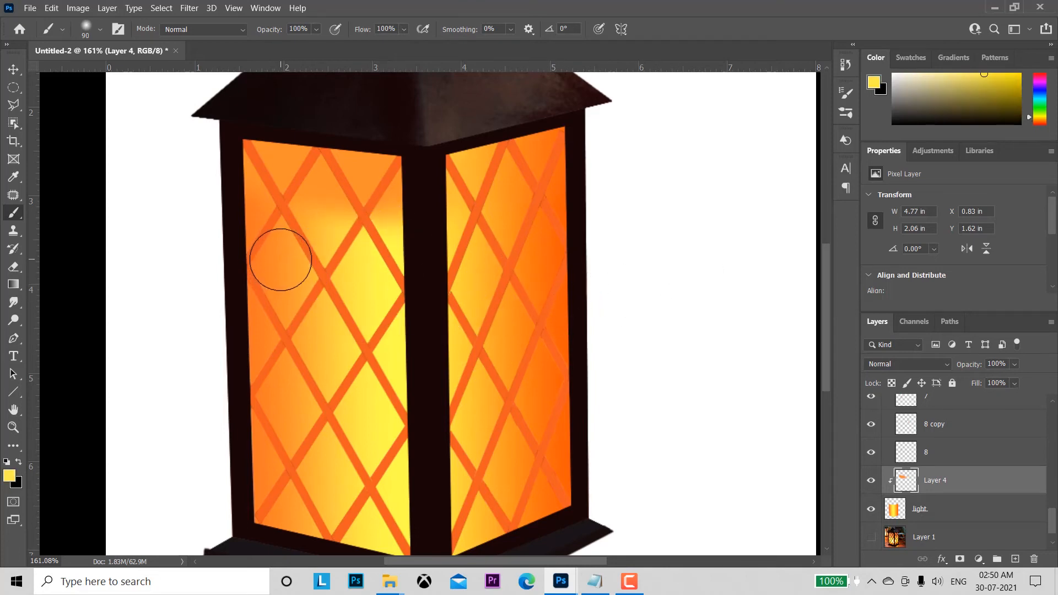
pyautogui.moveTo(271, 34); pyautogui.dragTo(226, 40)
pyautogui.moveTo(286, 307)
pyautogui.mouseDown()
pyautogui.moveTo(263, 356)
pyautogui.moveTo(266, 286)
pyautogui.moveTo(284, 315)
pyautogui.moveTo(292, 276)
pyautogui.moveTo(275, 333)
pyautogui.moveTo(272, 286)
pyautogui.moveTo(280, 393)
pyautogui.moveTo(319, 417)
pyautogui.moveTo(306, 326)
pyautogui.moveTo(308, 370)
pyautogui.moveTo(352, 329)
pyautogui.moveTo(418, 336)
pyautogui.moveTo(459, 307)
pyautogui.moveTo(459, 374)
pyautogui.moveTo(525, 324)
pyautogui.moveTo(536, 357)
pyautogui.moveTo(546, 347)
pyautogui.moveTo(523, 421)
pyautogui.moveTo(561, 373)
pyautogui.moveTo(529, 418)
pyautogui.moveTo(547, 274)
pyautogui.moveTo(506, 323)
pyautogui.moveTo(538, 330)
pyautogui.moveTo(552, 281)
pyautogui.moveTo(485, 291)
pyautogui.moveTo(478, 278)
pyautogui.moveTo(531, 260)
pyautogui.moveTo(554, 271)
pyautogui.moveTo(508, 408)
pyautogui.moveTo(547, 351)
pyautogui.moveTo(506, 423)
pyautogui.moveTo(425, 410)
pyautogui.mouseUp()
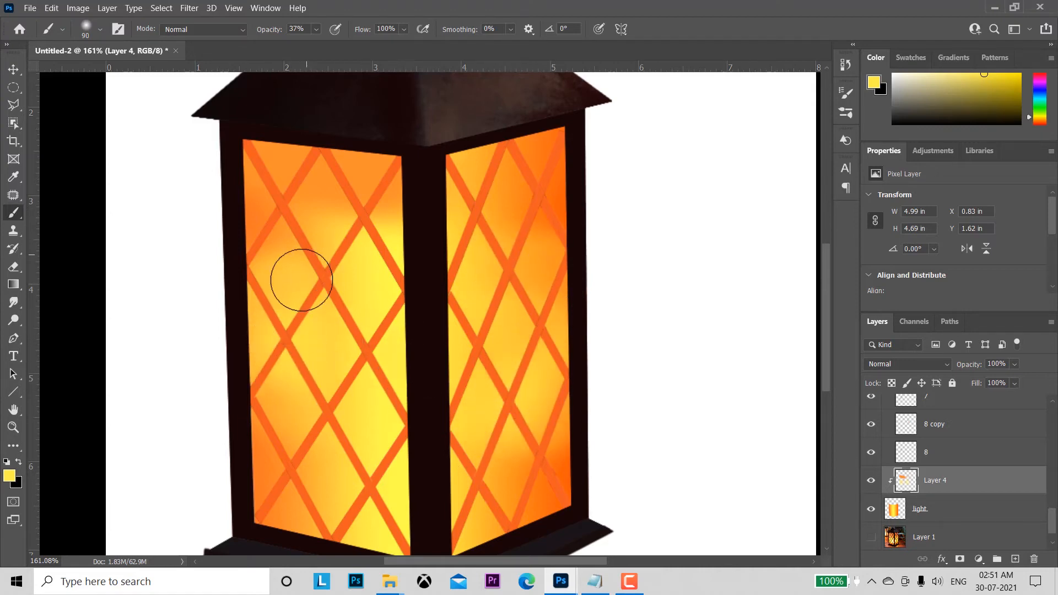
# Step: Sample orange from the left pane's lower corner and paint it along the bottoms of both panes and the right pane's top
pyautogui.keyDown('alt'); pyautogui.click(273, 450); pyautogui.keyUp('alt')
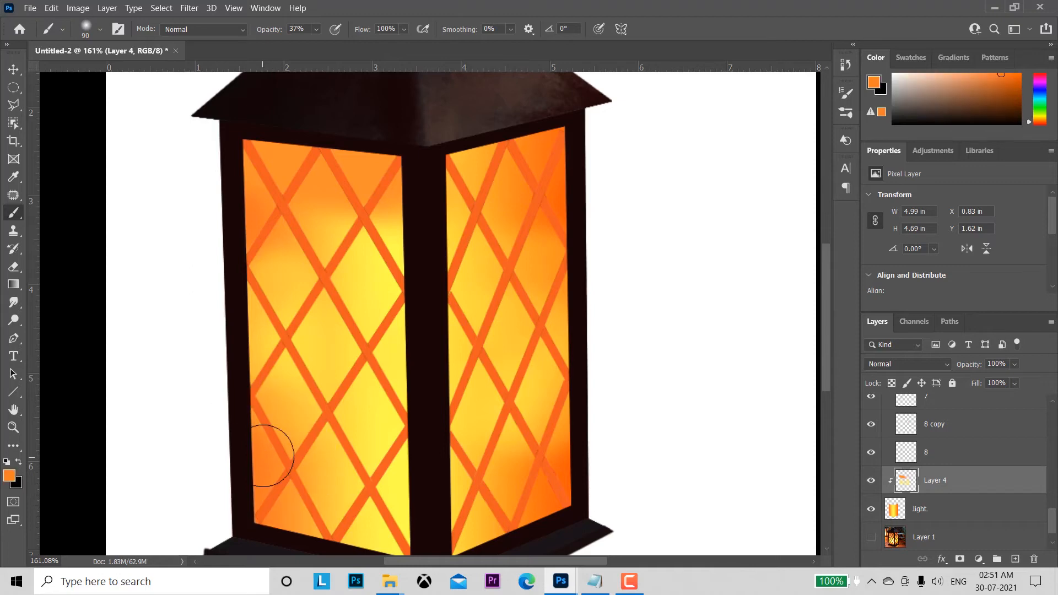
pyautogui.moveTo(273, 476)
pyautogui.mouseDown()
pyautogui.moveTo(343, 529)
pyautogui.moveTo(472, 537)
pyautogui.moveTo(499, 522)
pyautogui.moveTo(431, 545)
pyautogui.moveTo(562, 495)
pyautogui.moveTo(506, 518)
pyautogui.mouseUp()
pyautogui.moveTo(513, 523)
pyautogui.mouseDown()
pyautogui.moveTo(554, 493)
pyautogui.moveTo(465, 533)
pyautogui.moveTo(553, 420)
pyautogui.moveTo(578, 406)
pyautogui.moveTo(512, 491)
pyautogui.moveTo(590, 320)
pyautogui.moveTo(573, 253)
pyautogui.moveTo(548, 227)
pyautogui.moveTo(538, 139)
pyautogui.moveTo(485, 147)
pyautogui.mouseUp()
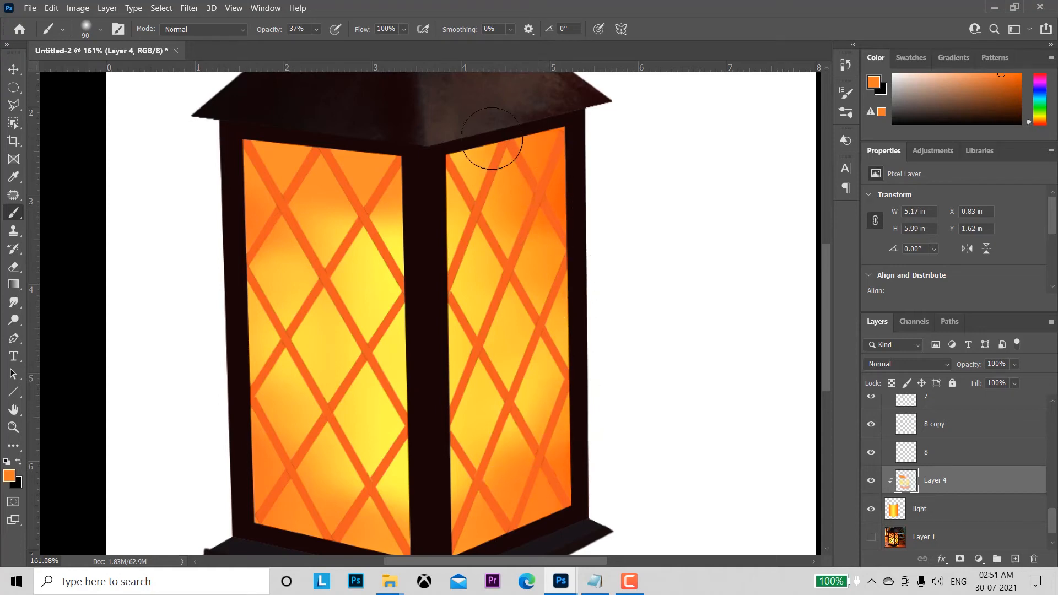
# Step: Change the foreground colour to a reddish orange and paint it along the top edges of both panes
pyautogui.click(9, 477)
pyautogui.moveTo(779, 349); pyautogui.dragTo(777, 357)
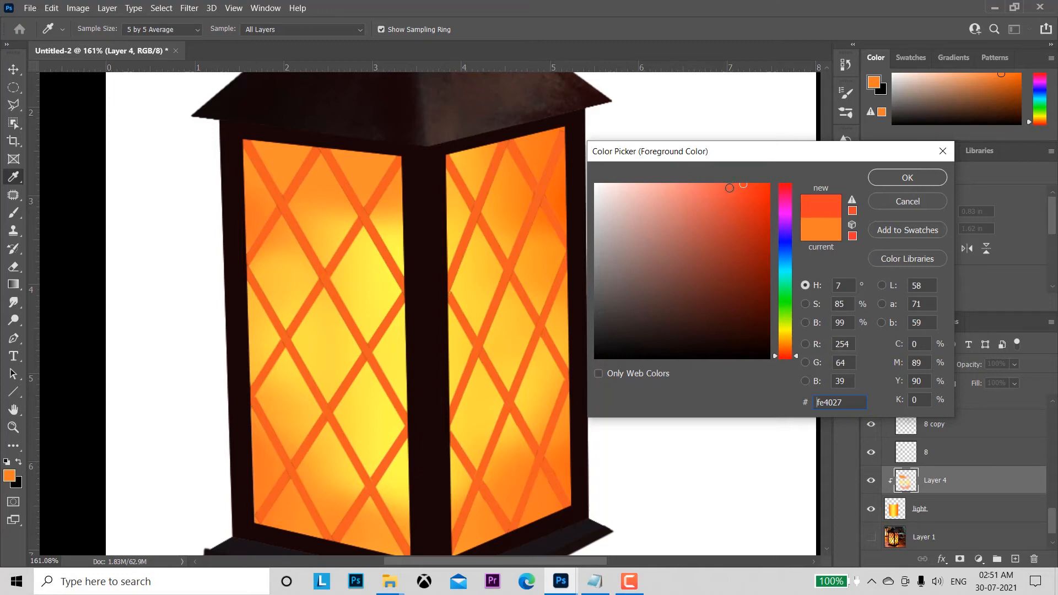
pyautogui.click(725, 187)
pyautogui.click(887, 179)
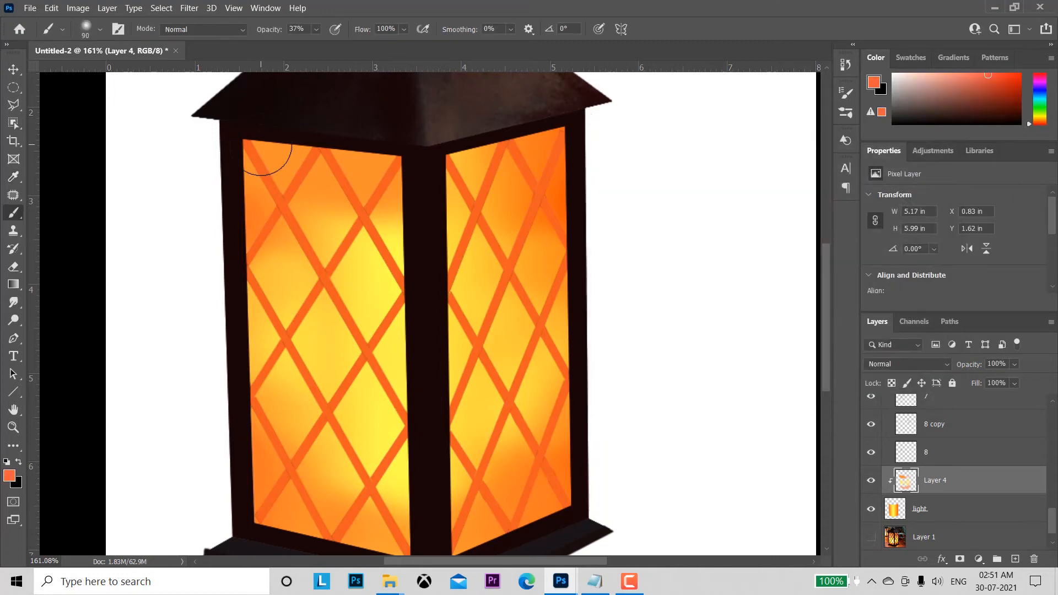
pyautogui.moveTo(267, 153)
pyautogui.mouseDown()
pyautogui.moveTo(294, 162)
pyautogui.moveTo(310, 156)
pyautogui.moveTo(272, 155)
pyautogui.mouseUp()
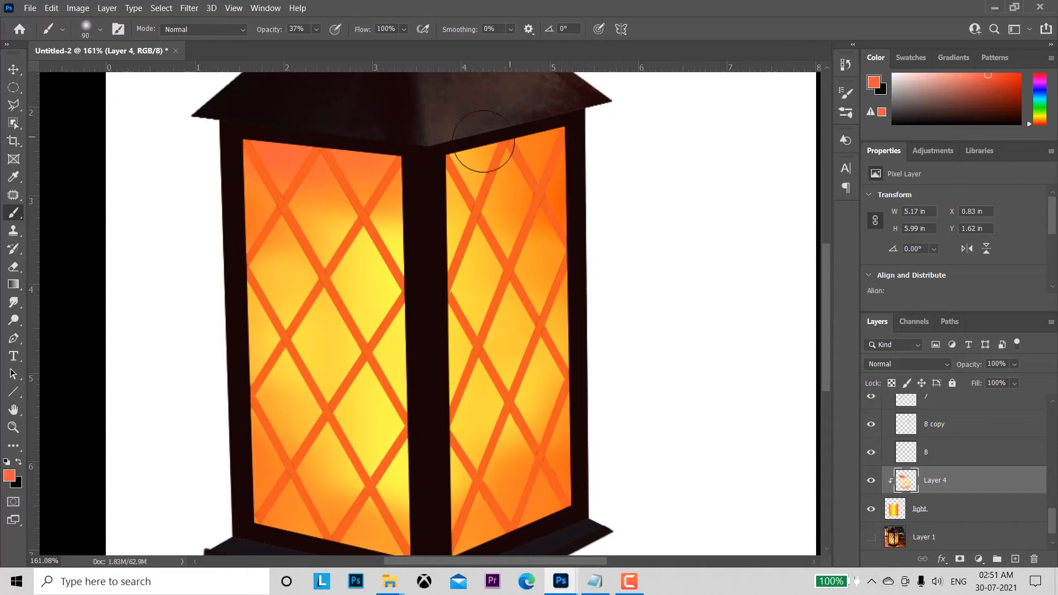
pyautogui.moveTo(446, 144); pyautogui.dragTo(607, 142)
# Step: Paint the reddish orange along the bottom edges of both panes and the left pane's lower outer corner
pyautogui.moveTo(560, 532)
pyautogui.mouseDown()
pyautogui.moveTo(448, 550)
pyautogui.moveTo(542, 542)
pyautogui.moveTo(474, 547)
pyautogui.moveTo(604, 485)
pyautogui.moveTo(552, 524)
pyautogui.moveTo(602, 447)
pyautogui.moveTo(479, 551)
pyautogui.mouseUp()
pyautogui.moveTo(296, 553)
pyautogui.mouseDown()
pyautogui.moveTo(298, 536)
pyautogui.moveTo(321, 552)
pyautogui.mouseUp()
pyautogui.click(378, 562)
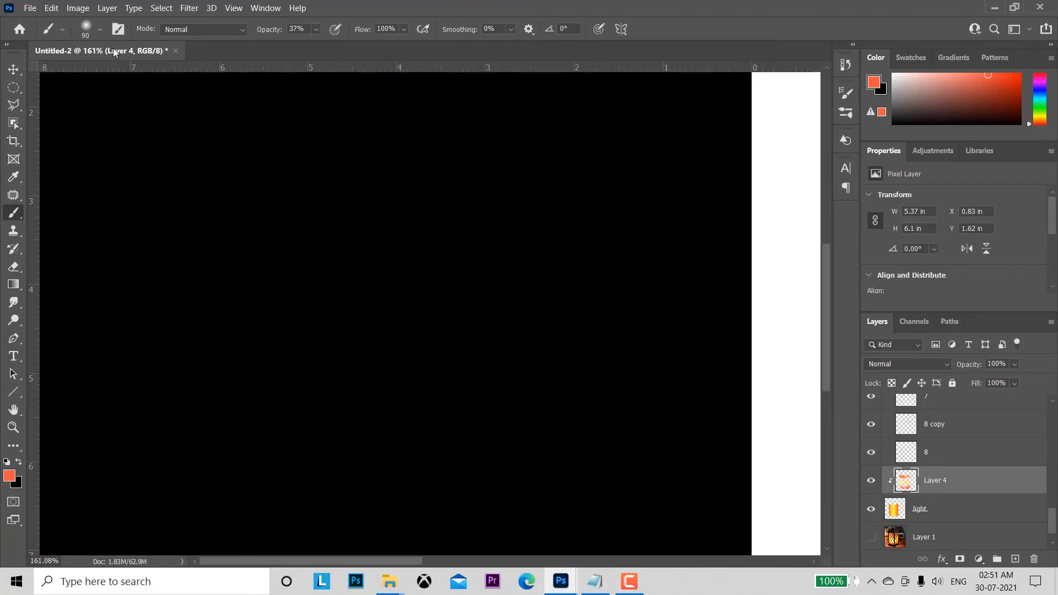
pyautogui.moveTo(114, 48)
pyautogui.mouseDown()
pyautogui.moveTo(286, 91)
pyautogui.moveTo(263, 49)
pyautogui.mouseUp()
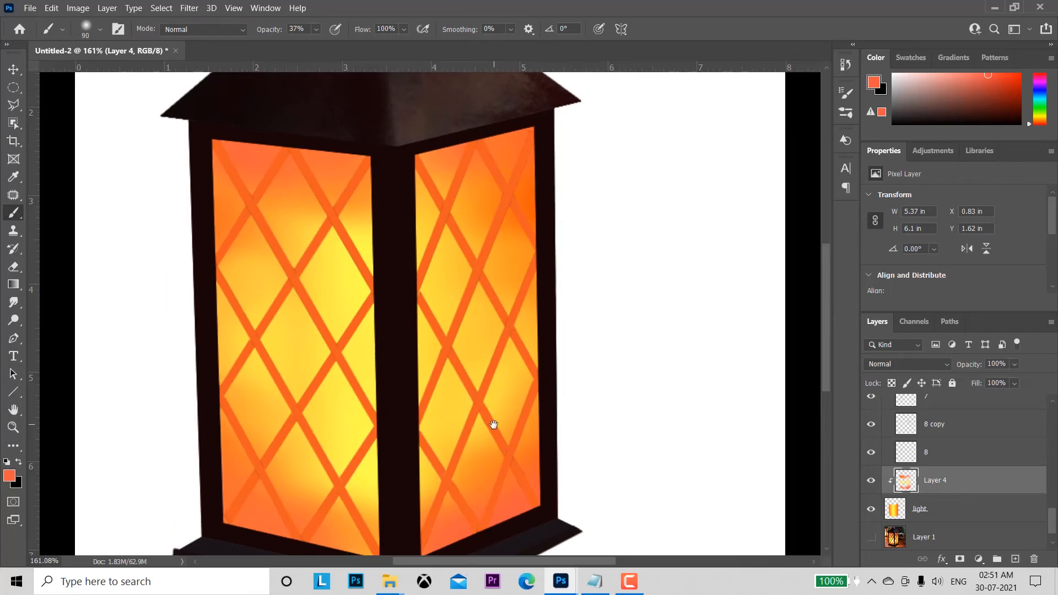
pyautogui.moveTo(494, 425); pyautogui.dragTo(542, 283)
pyautogui.moveTo(409, 406)
pyautogui.mouseDown()
pyautogui.moveTo(389, 420)
pyautogui.moveTo(297, 388)
pyautogui.mouseUp()
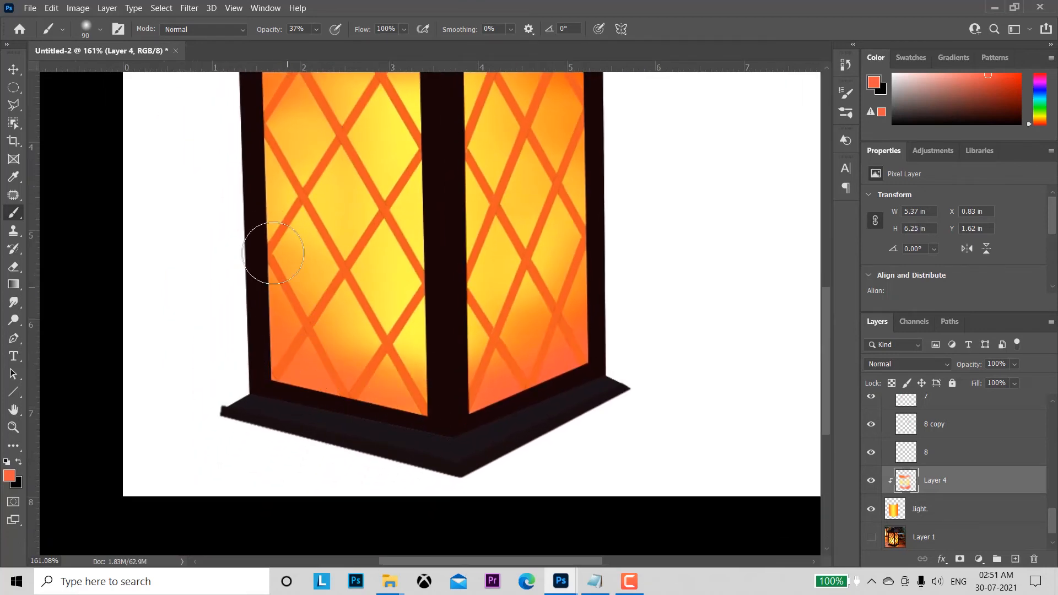
# Step: Add reddish orange to the left pane's outer edge, and paint yellow sampled from the glass over the lower glow at 37% opacity
pyautogui.moveTo(270, 253); pyautogui.dragTo(265, 255)
pyautogui.moveTo(455, 353); pyautogui.dragTo(405, 396)
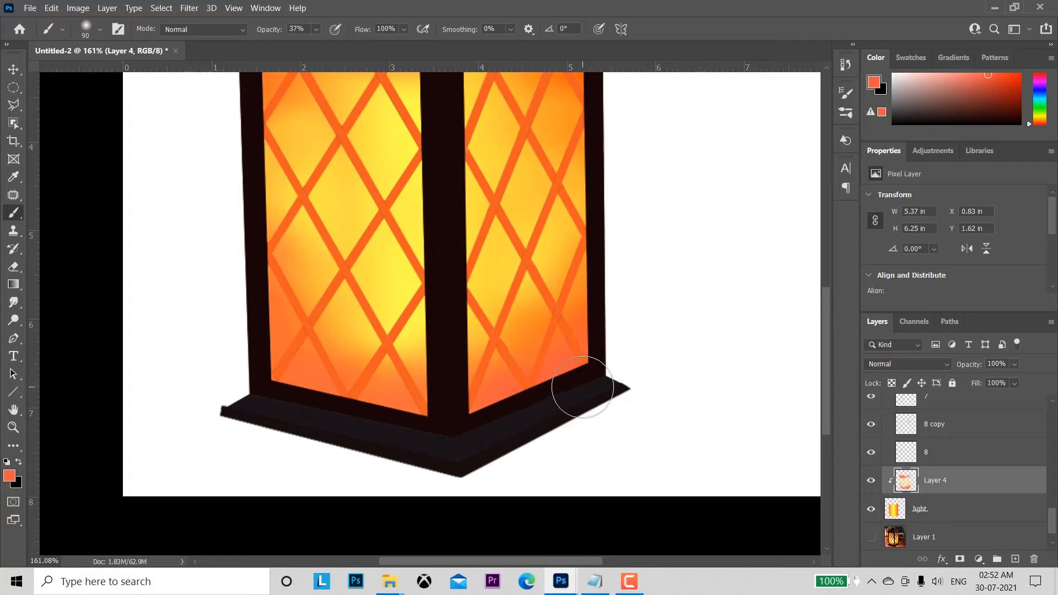
pyautogui.keyDown('alt'); pyautogui.click(424, 341); pyautogui.keyUp('alt')
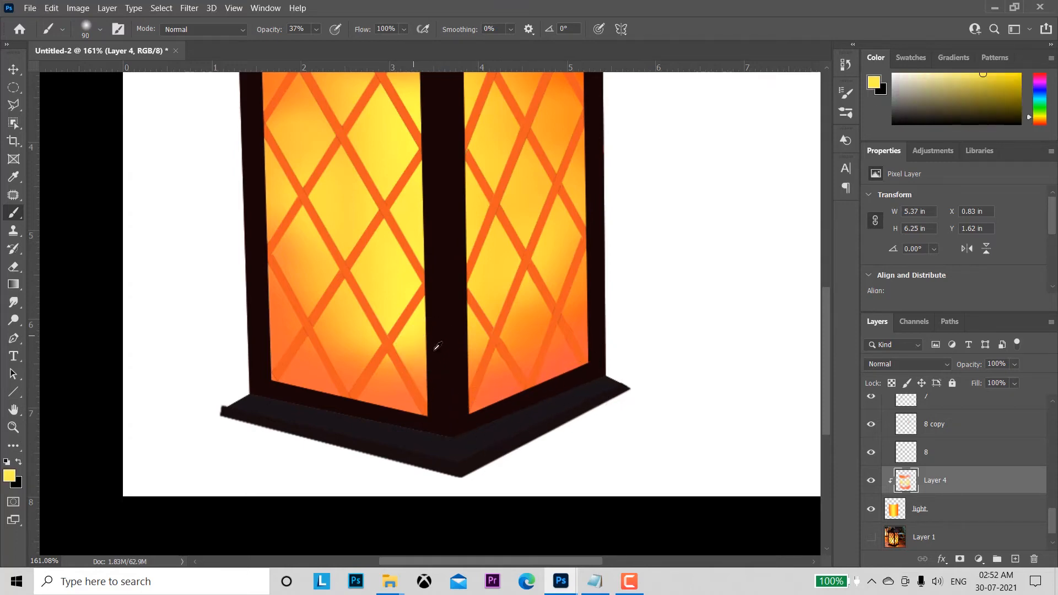
pyautogui.click(392, 369)
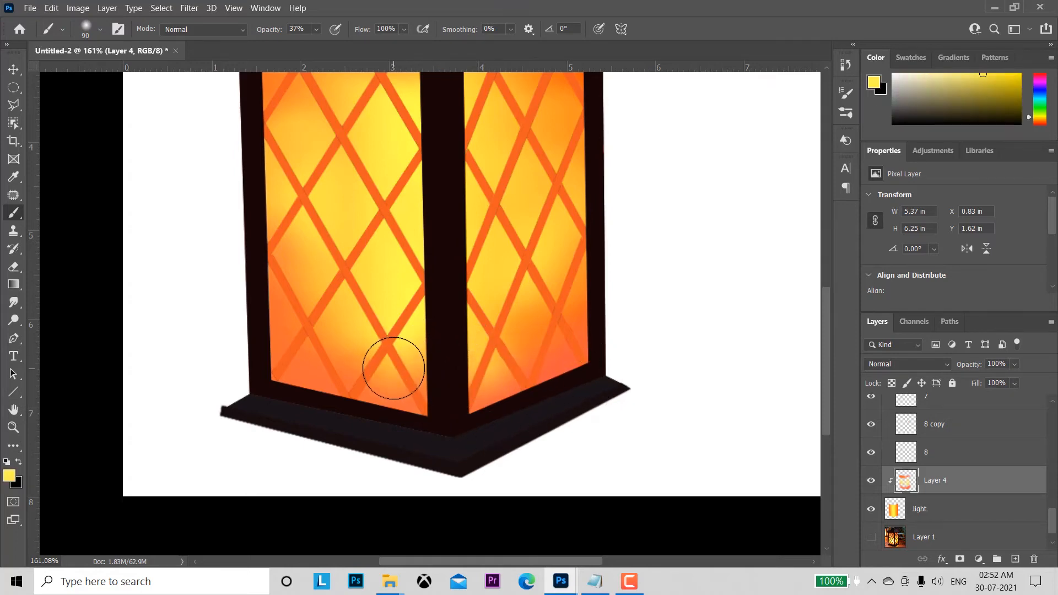
pyautogui.click(392, 370)
pyautogui.click(315, 345)
pyautogui.click(284, 277)
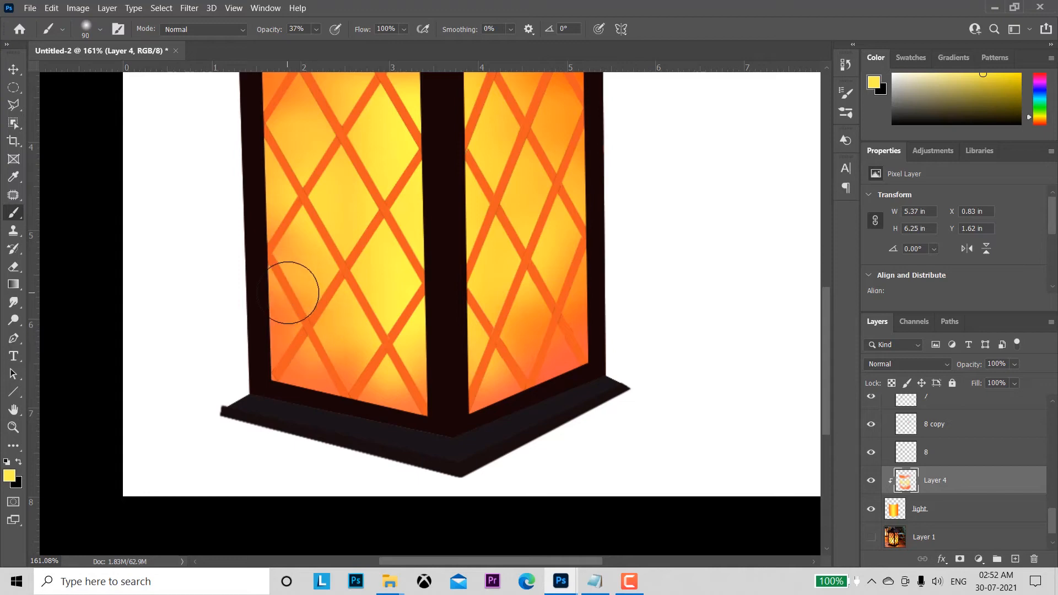
pyautogui.click(297, 295)
pyautogui.moveTo(487, 287); pyautogui.dragTo(462, 468)
# Step: Paint the sampled yellow into the orange areas in the upper part of both panes
pyautogui.moveTo(503, 353); pyautogui.dragTo(502, 395)
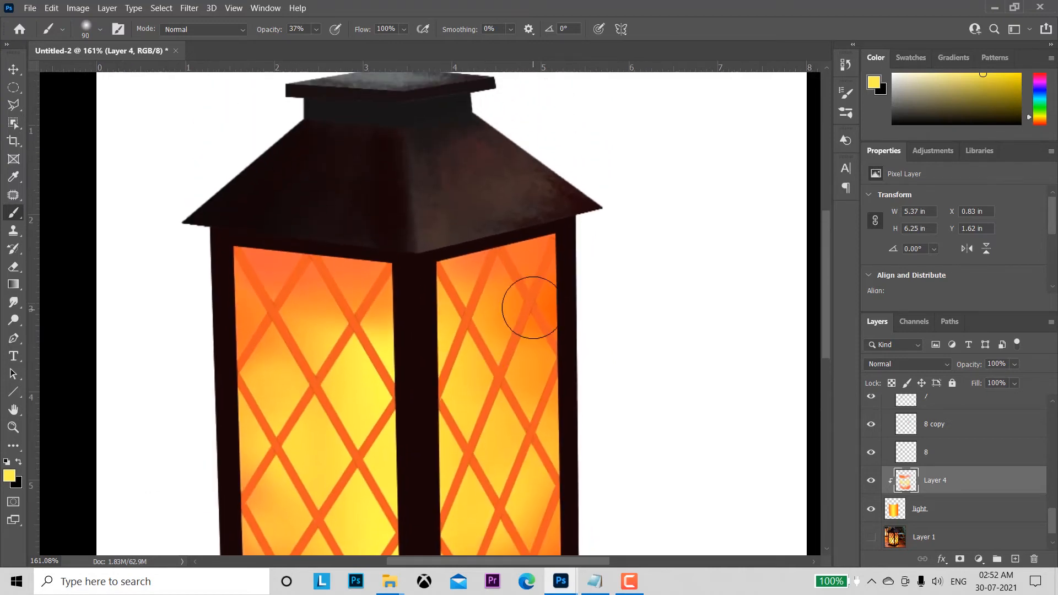
pyautogui.click(528, 298)
pyautogui.click(528, 289)
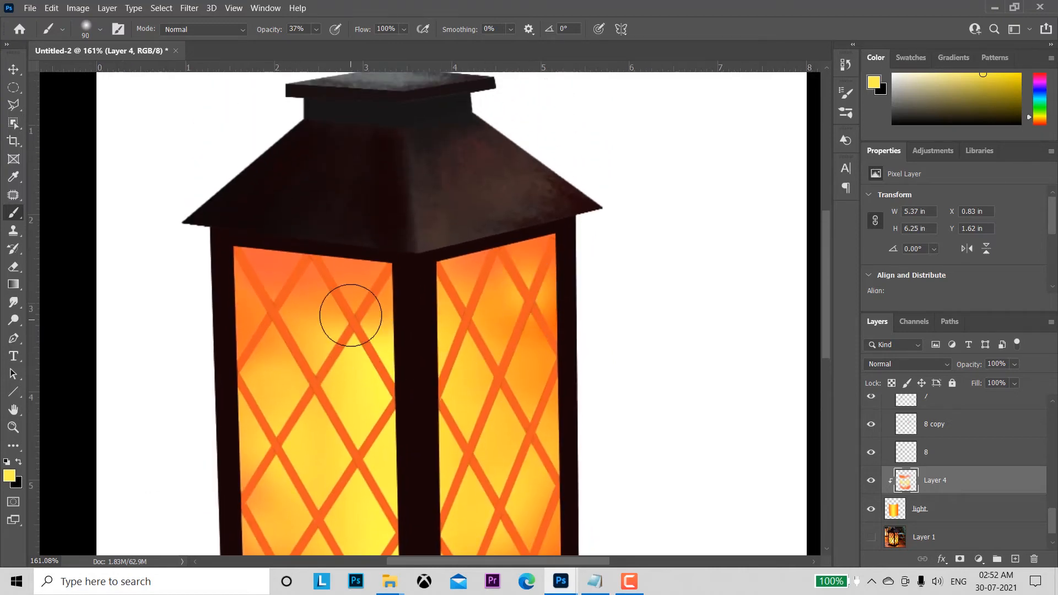
pyautogui.click(342, 310)
pyautogui.click(277, 294)
pyautogui.click(263, 323)
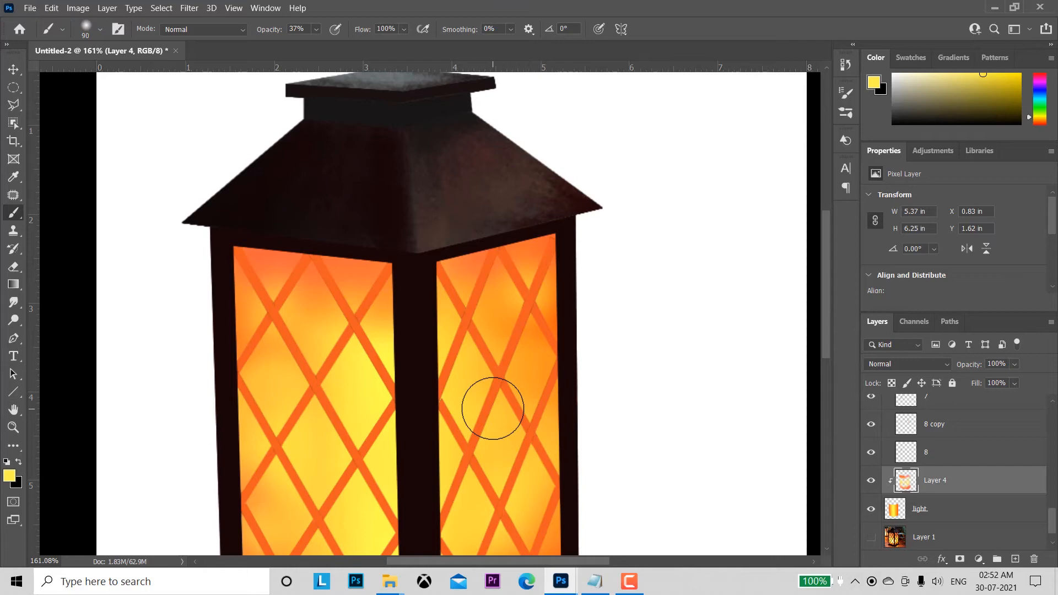
pyautogui.moveTo(657, 430); pyautogui.dragTo(688, 296)
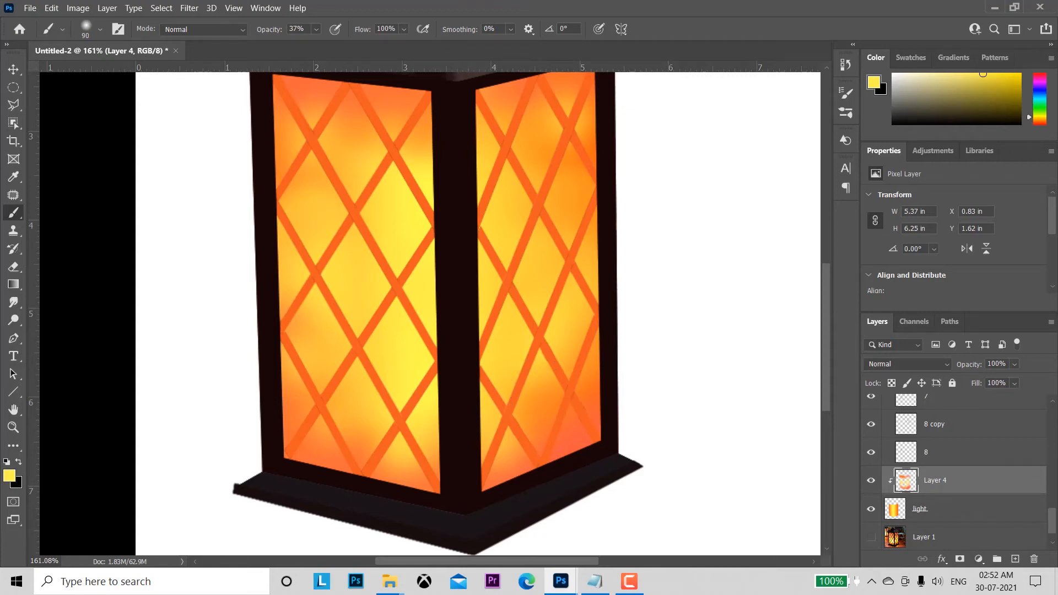
# Step: Select layer 1 in Group 1 and load the outline of its lower-left lattice bar as a selection
pyautogui.moveTo(1052, 523); pyautogui.dragTo(1051, 450)
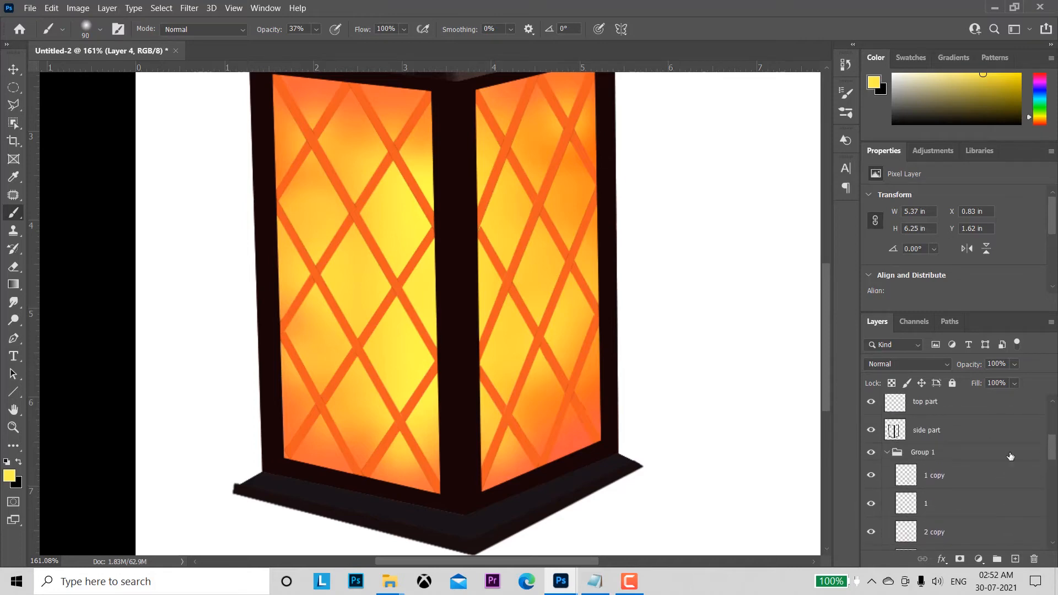
pyautogui.click(887, 452)
pyautogui.click(887, 450)
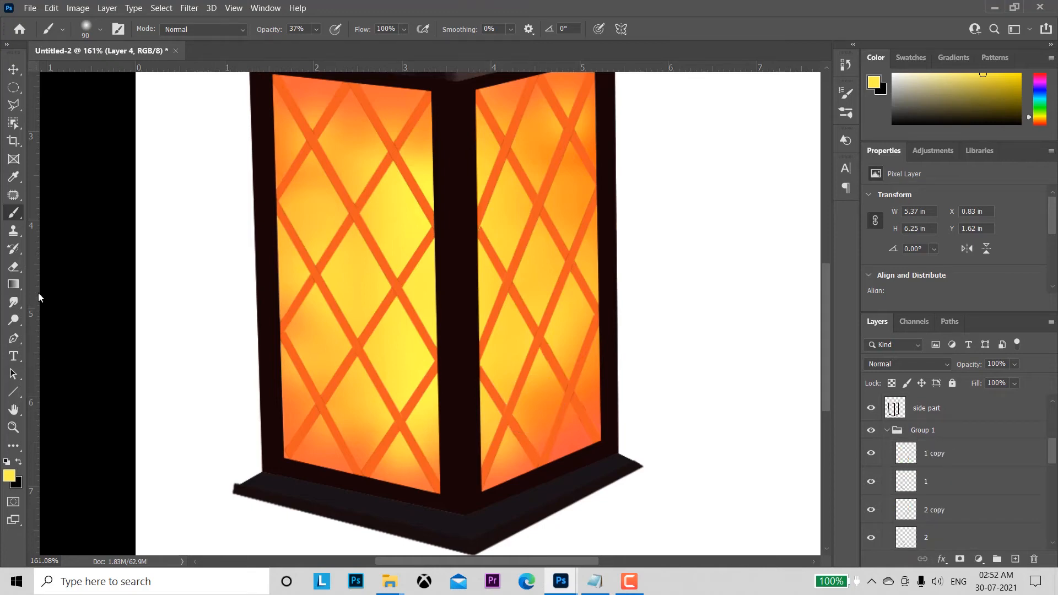
pyautogui.click(14, 70)
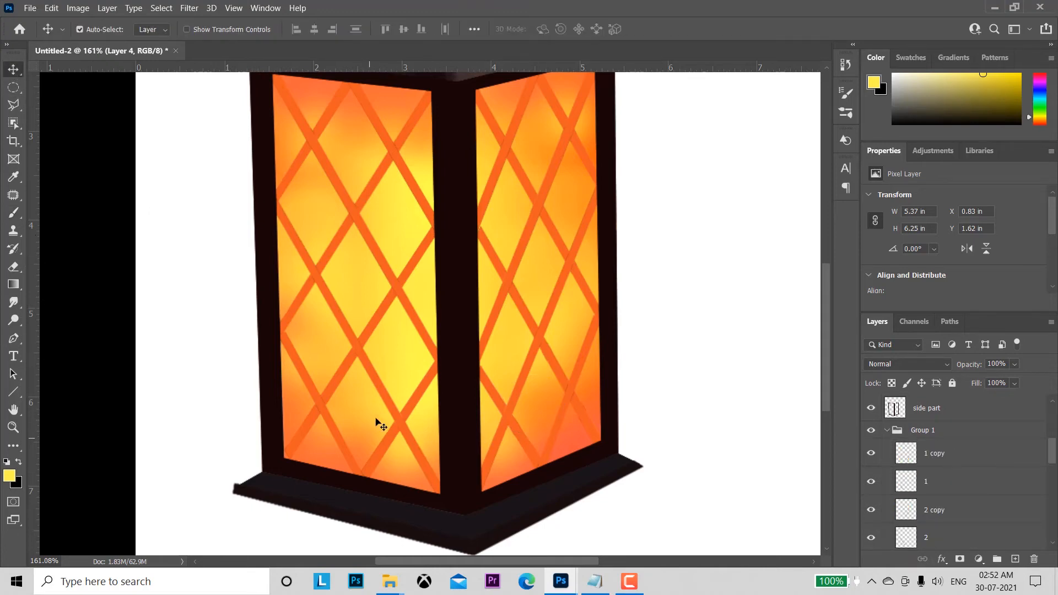
pyautogui.click(341, 441)
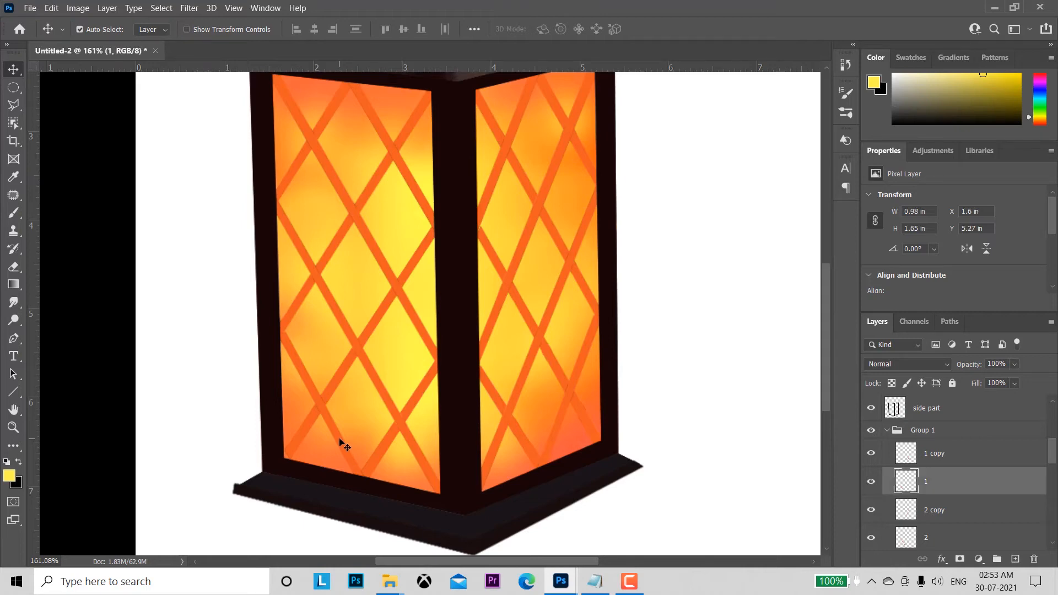
pyautogui.keyDown('ctrl'); pyautogui.click(907, 483); pyautogui.keyUp('ctrl')
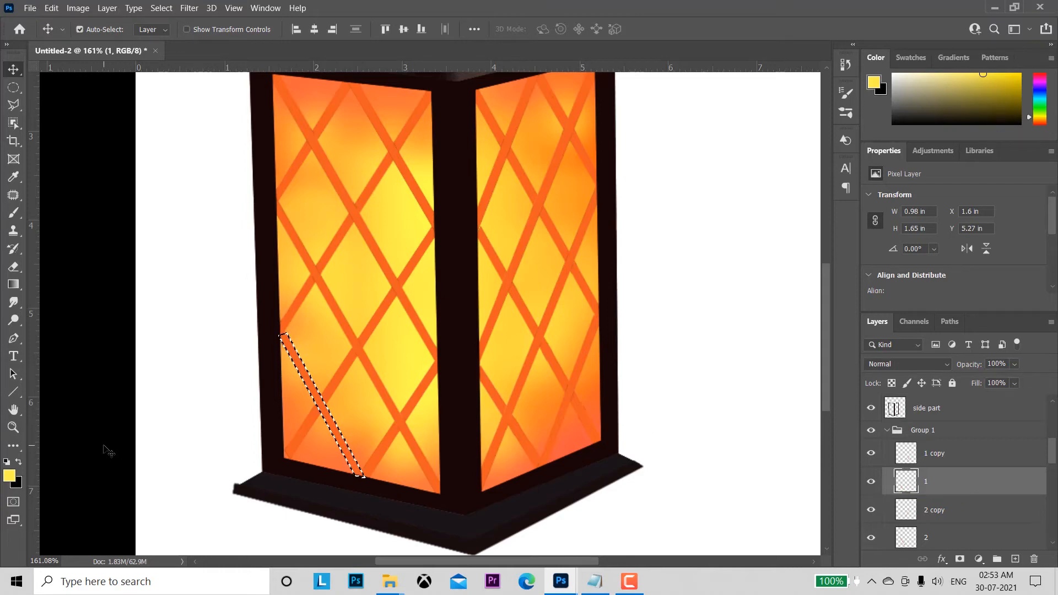
# Step: Swap the foreground and background colours, and burn along the selected lattice bar with the Shadows range at 55% exposure
pyautogui.click(13, 319)
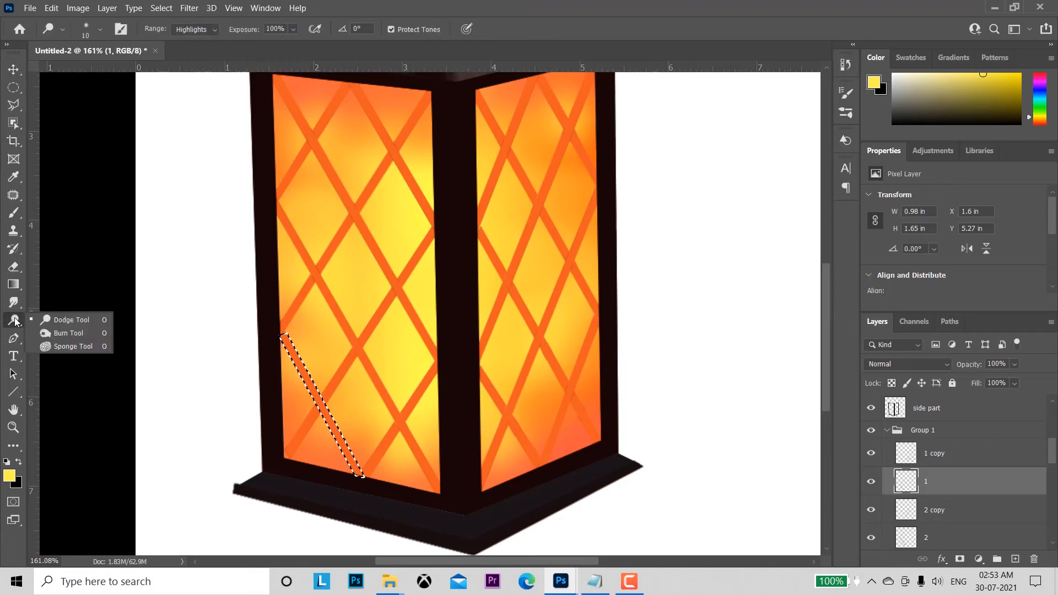
pyautogui.click(61, 334)
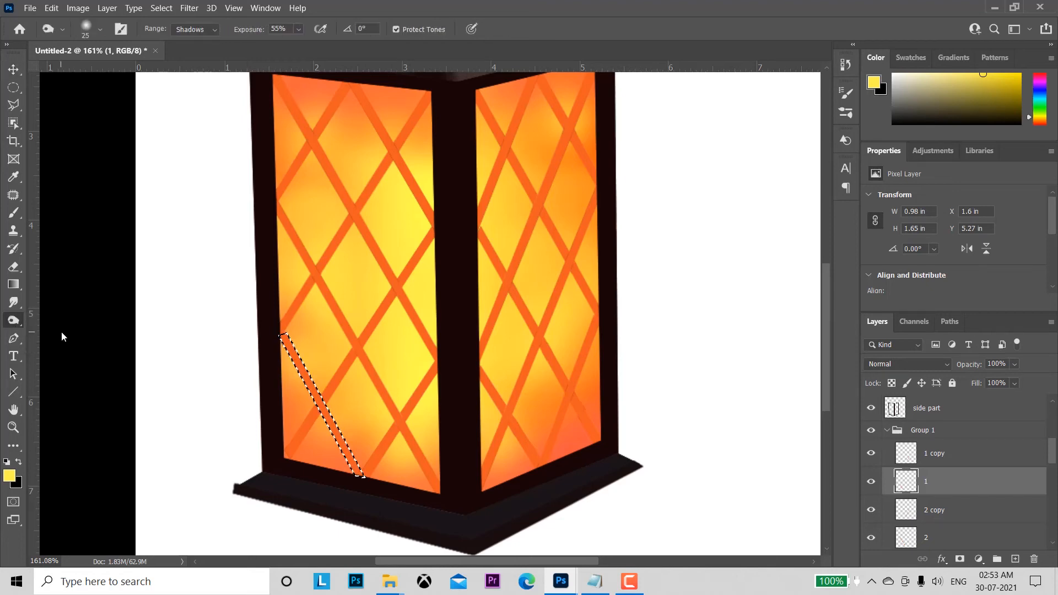
pyautogui.click(19, 461)
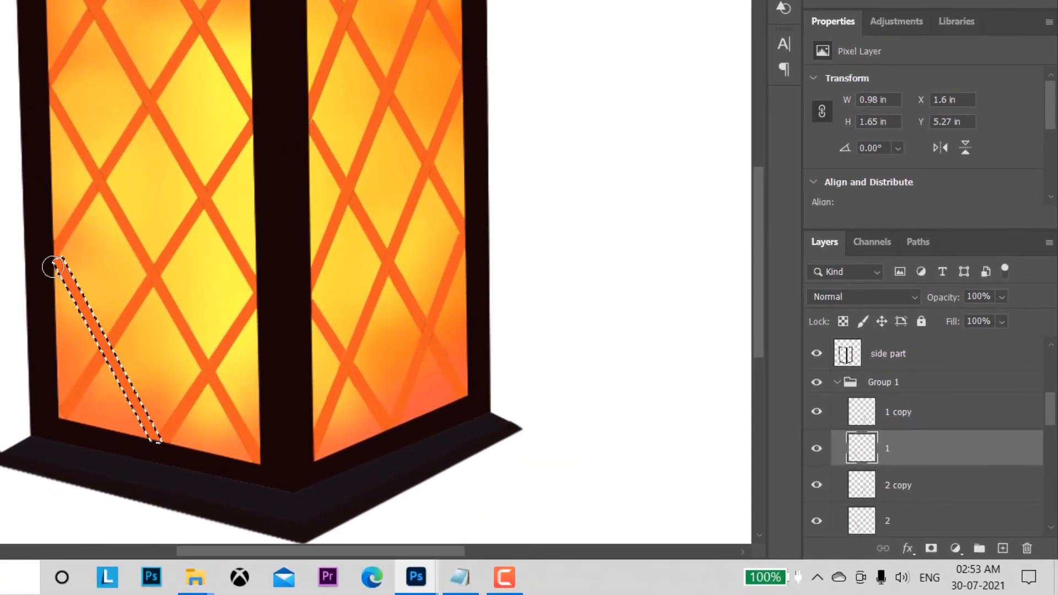
pyautogui.moveTo(53, 267); pyautogui.dragTo(145, 439)
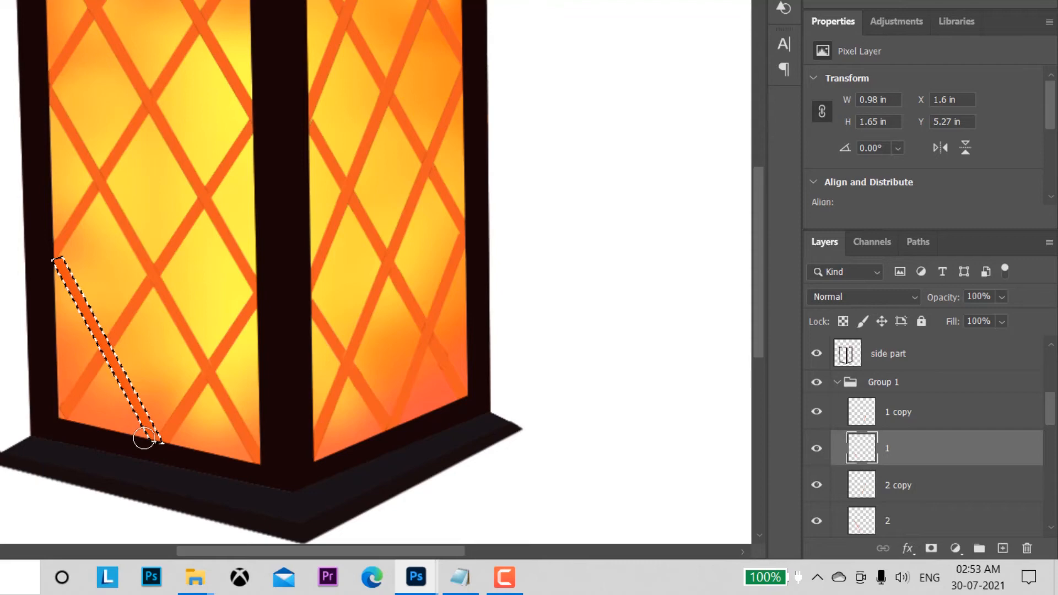
pyautogui.moveTo(56, 267); pyautogui.dragTo(154, 439)
pyautogui.moveTo(44, 256); pyautogui.dragTo(154, 448)
pyautogui.moveTo(62, 275); pyautogui.dragTo(159, 433)
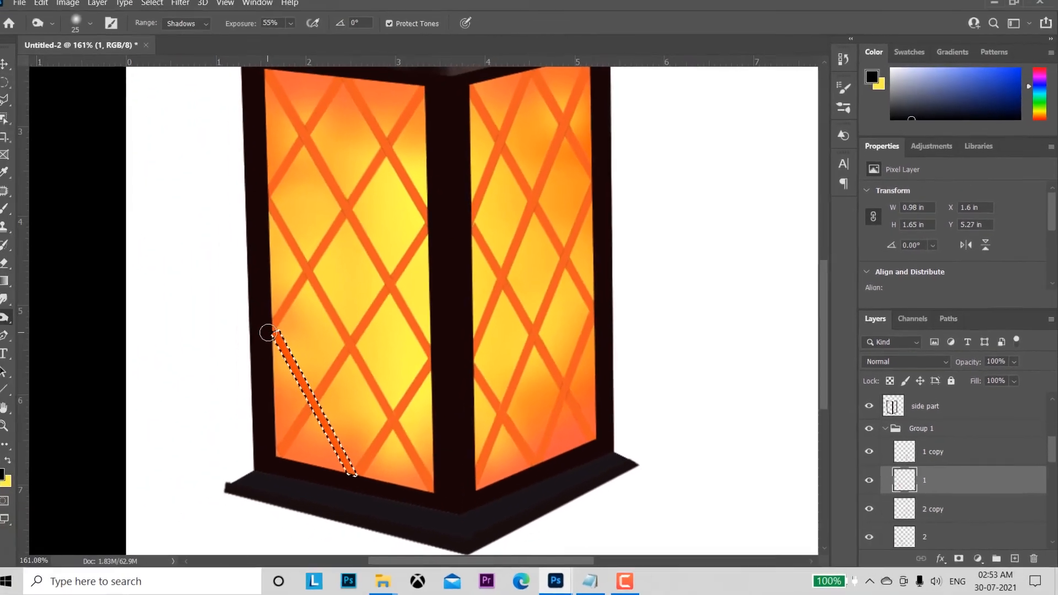
pyautogui.moveTo(52, 262); pyautogui.dragTo(88, 338)
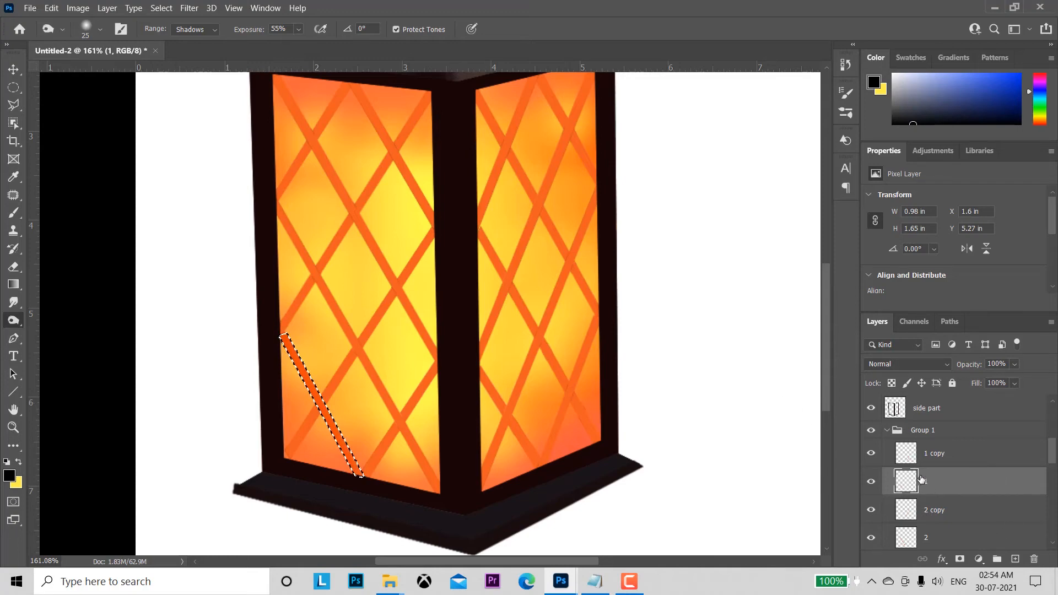
# Step: Add a new layer above layer 1, clip it to that layer, and reselect layer 1
pyautogui.click(1016, 559)
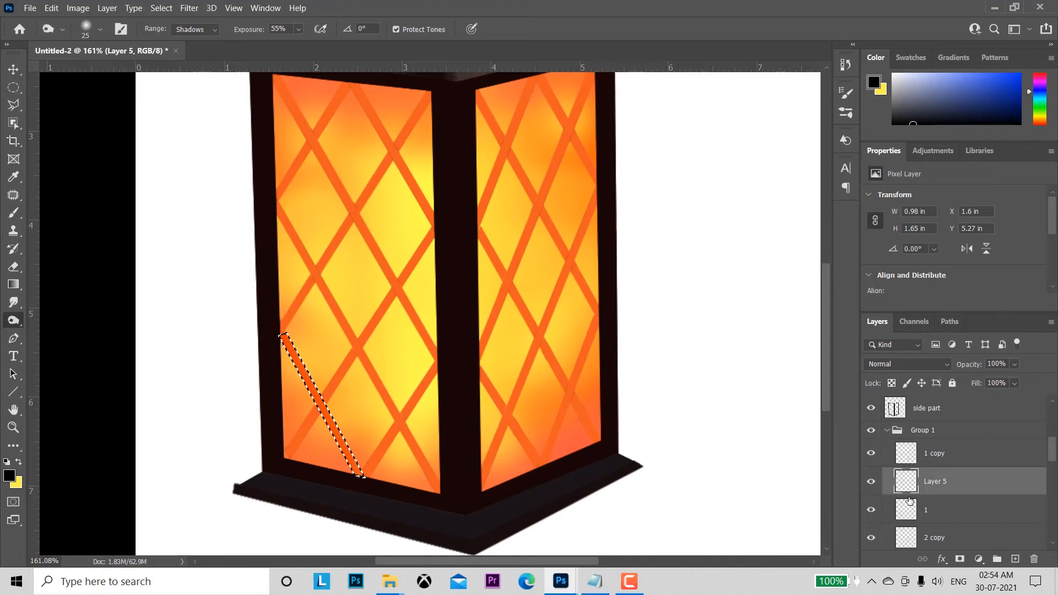
pyautogui.press('super')
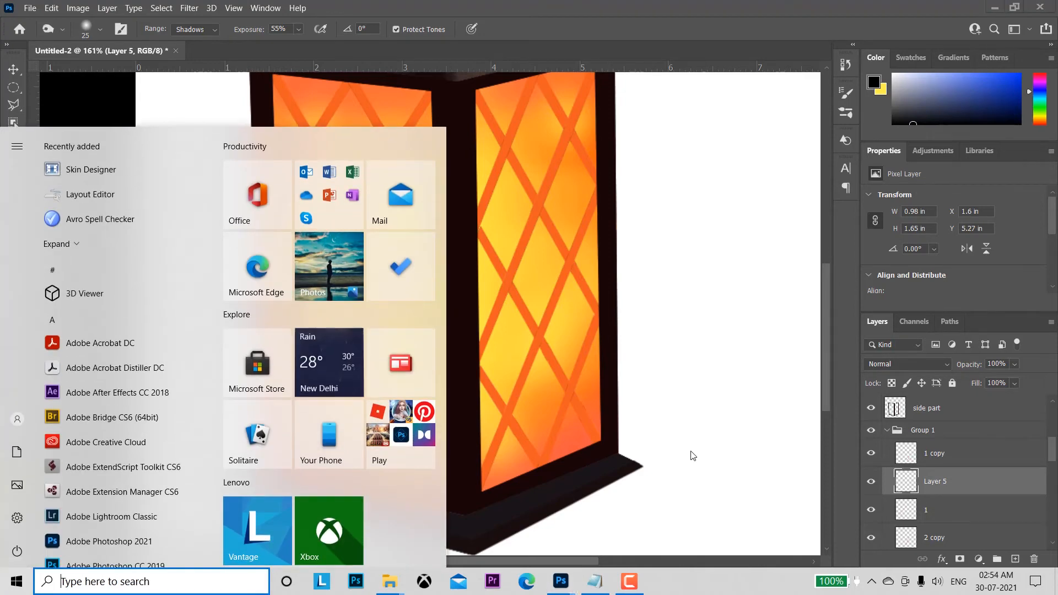
pyautogui.press('super')
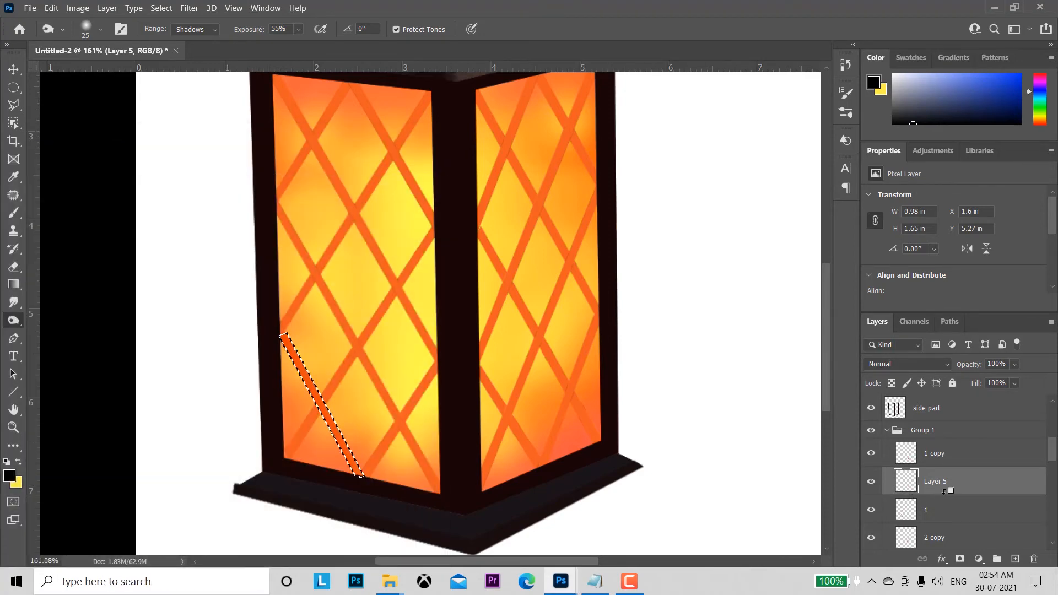
pyautogui.keyDown('alt'); pyautogui.click(944, 491); pyautogui.keyUp('alt')
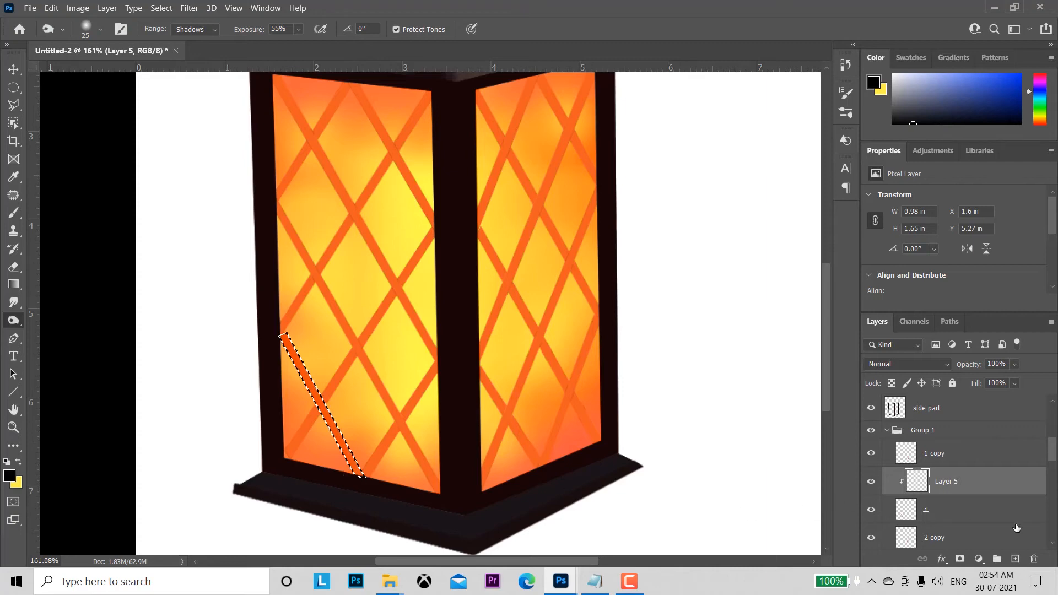
pyautogui.click(955, 514)
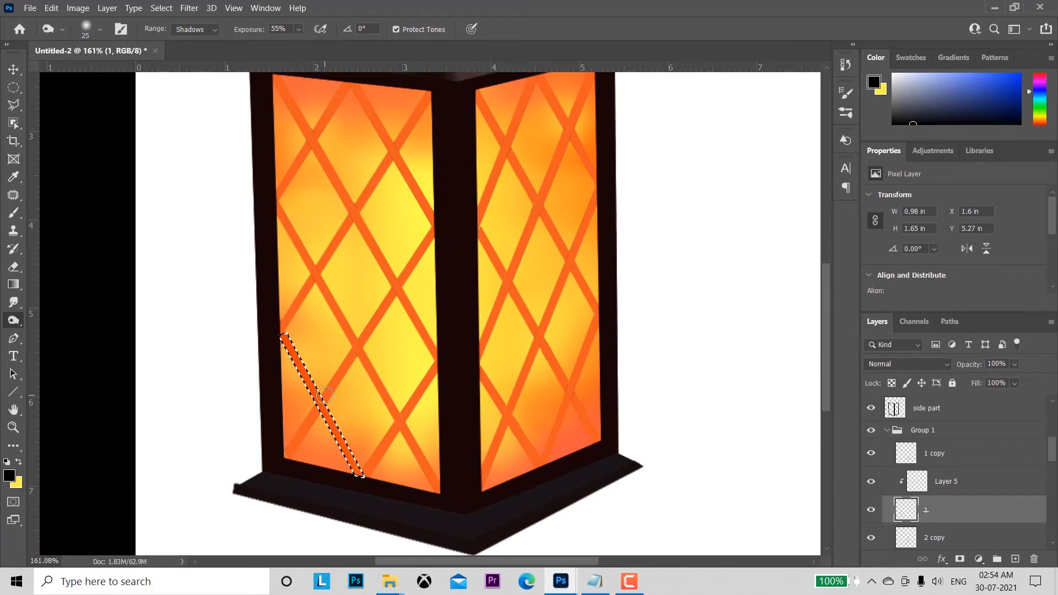
# Step: Reload the lattice bar's outline on layer 1 as a selection and reduce the Brush tool's size to 15
pyautogui.hotkey('ctrl', 'space')
pyautogui.moveTo(326, 394)
pyautogui.mouseDown()
pyautogui.moveTo(365, 424)
pyautogui.moveTo(377, 347)
pyautogui.mouseUp()
pyautogui.press('v')
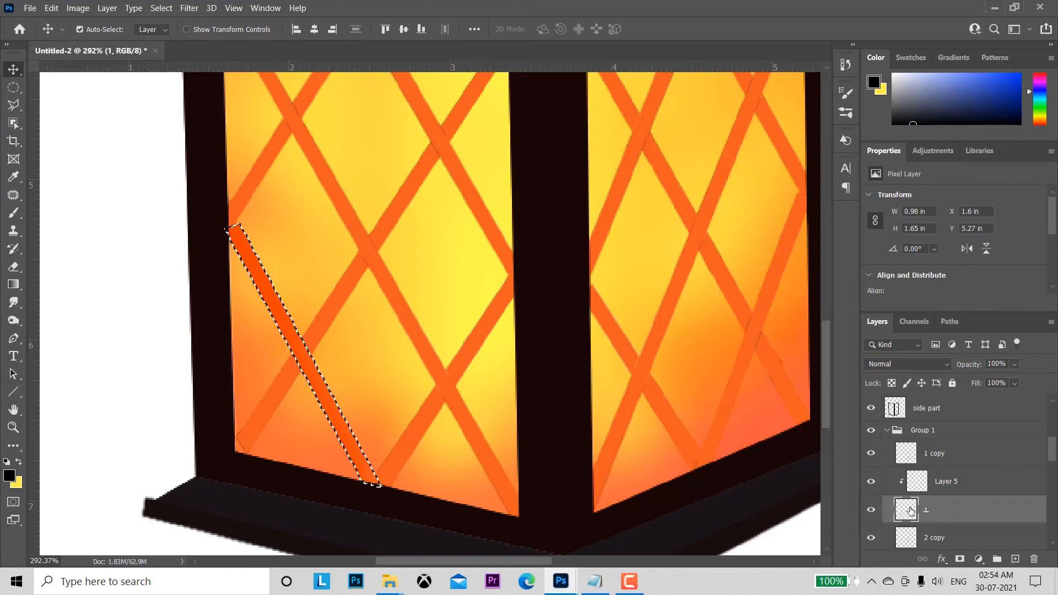
pyautogui.hotkey('ctrl', 'd')
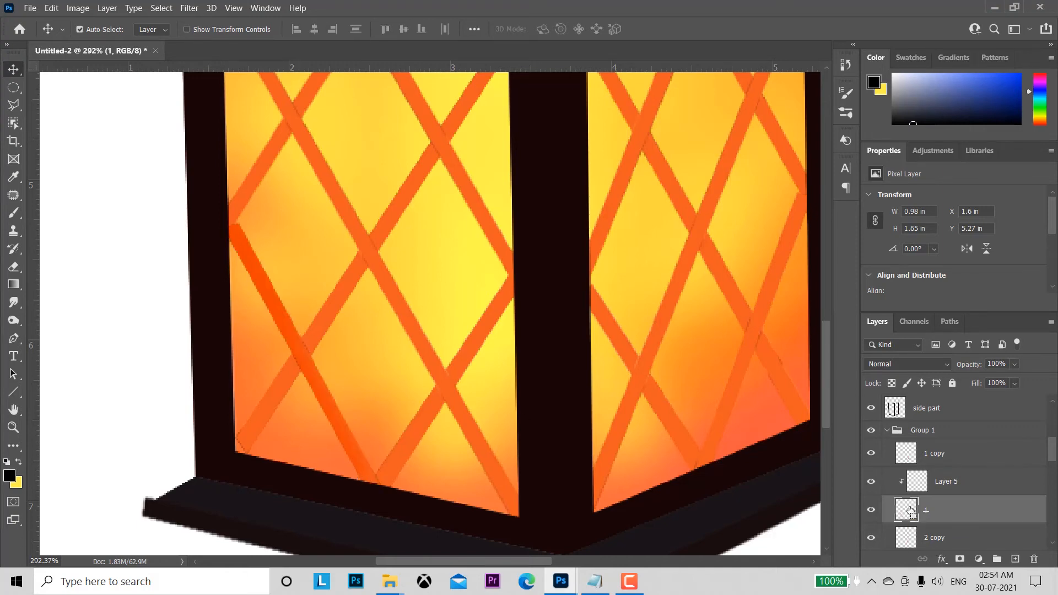
pyautogui.keyDown('ctrl'); pyautogui.click(907, 510); pyautogui.keyUp('ctrl')
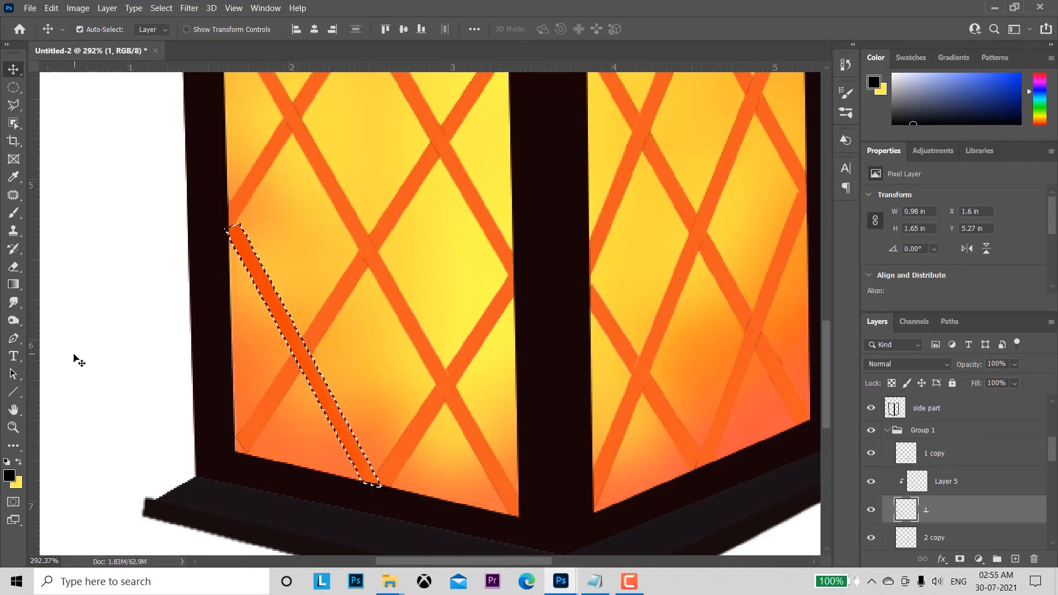
pyautogui.click(14, 213)
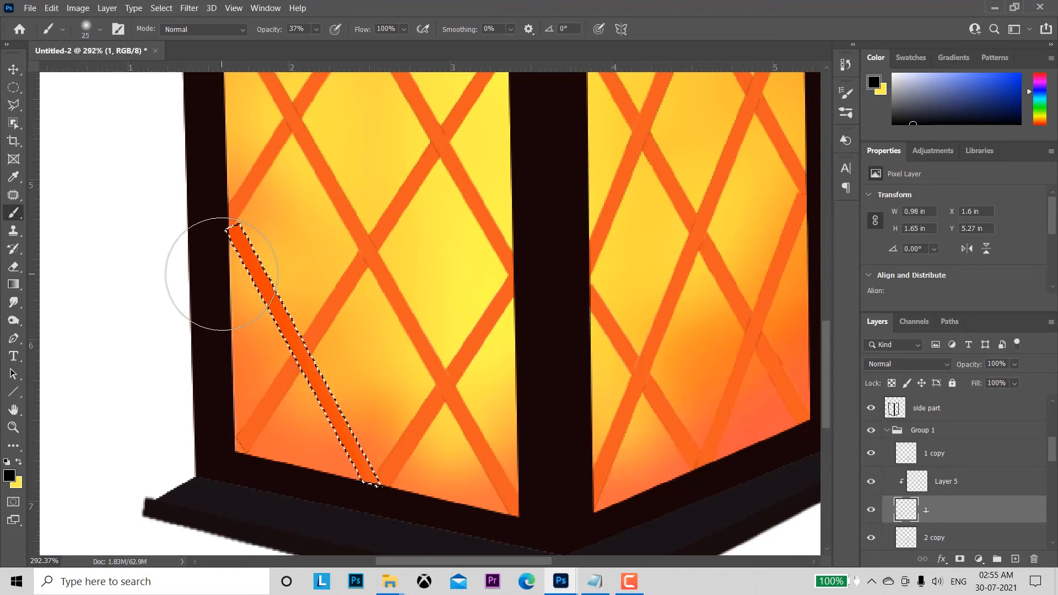
pyautogui.press('[')
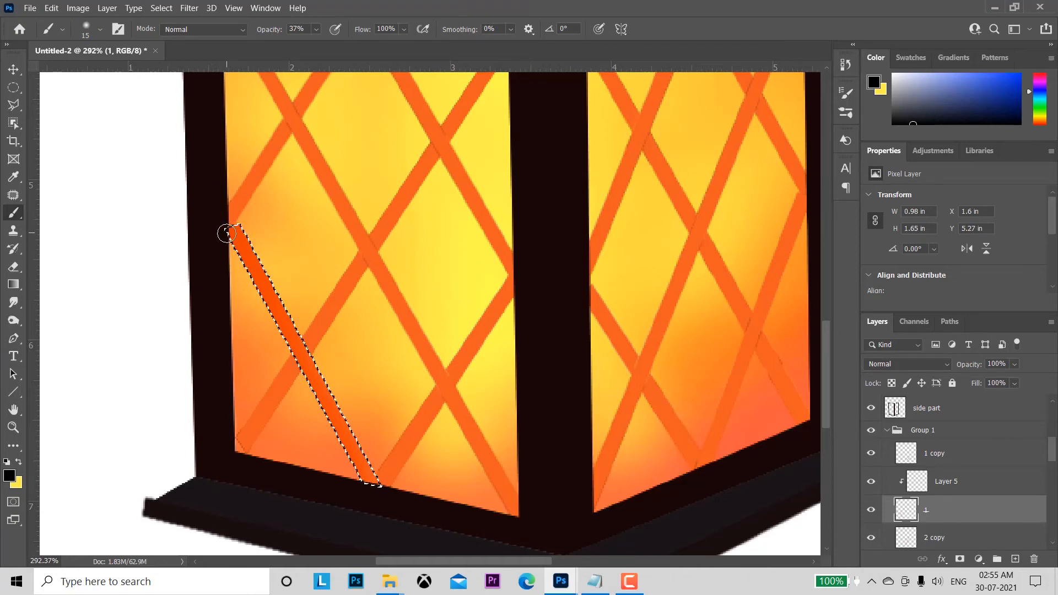
# Step: Delete the clipped Layer 5 and brush black shading along the selected bar on layer 1 at 37% opacity
pyautogui.click(969, 482)
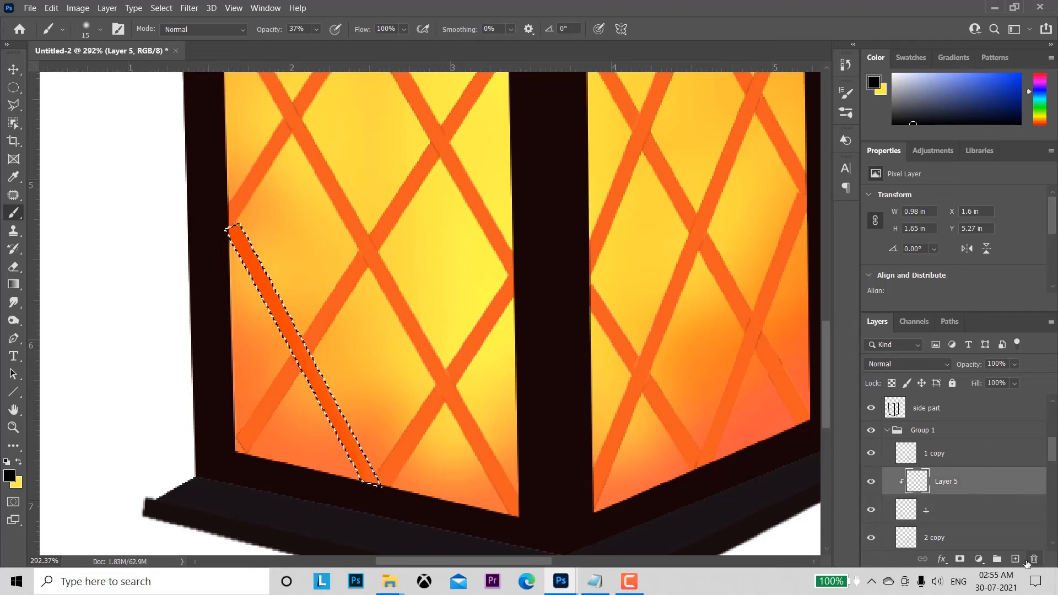
pyautogui.click(1034, 560)
pyautogui.click(490, 229)
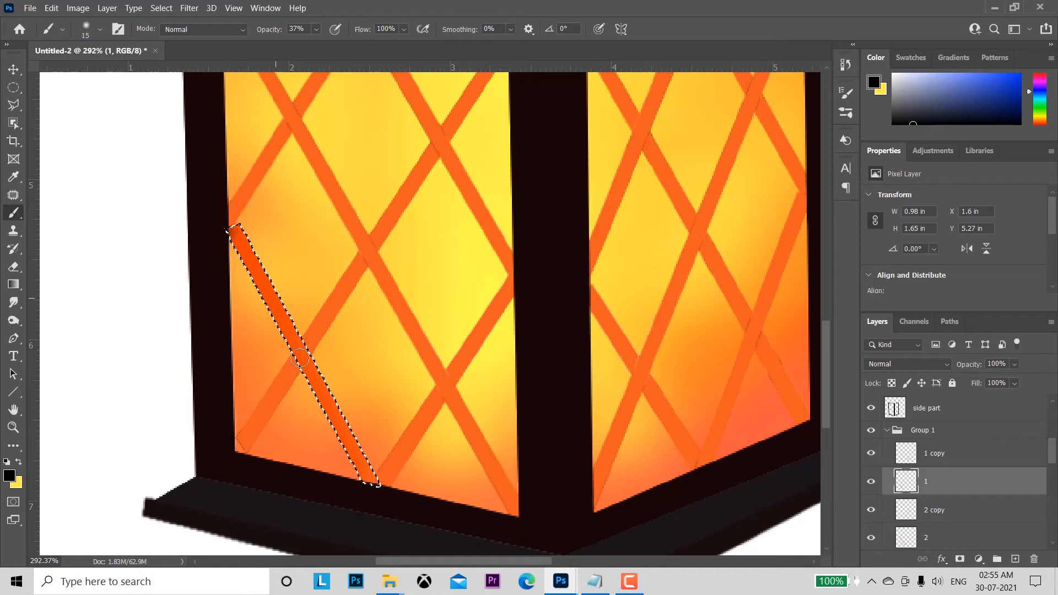
pyautogui.press('shift')
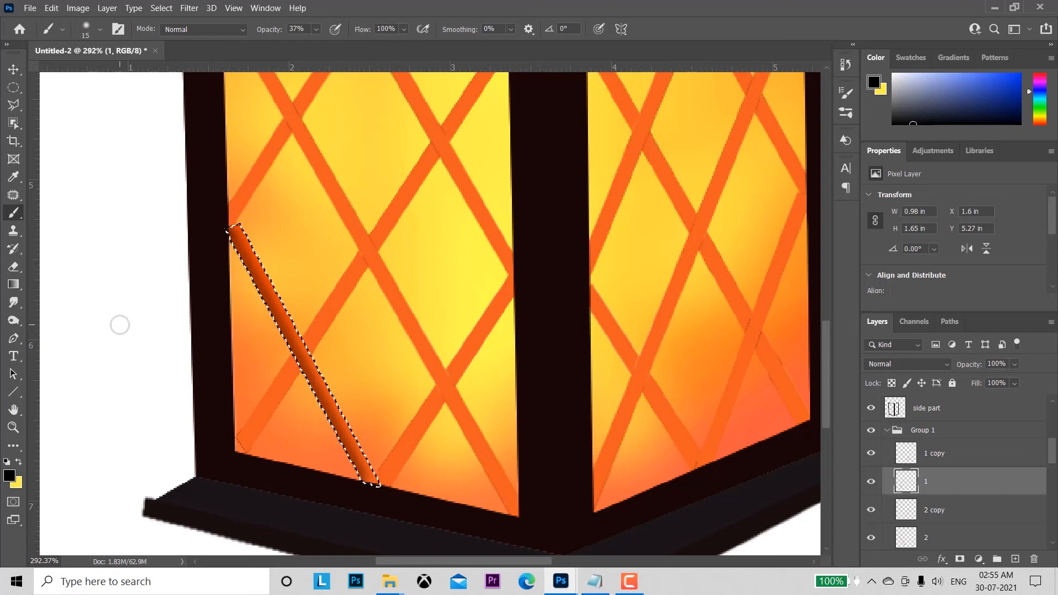
# Step: Burn the lower-left edge of the selected bar darker with a size 10 Burn tool, Shadows range, at 100% exposure
pyautogui.rightClick(16, 321)
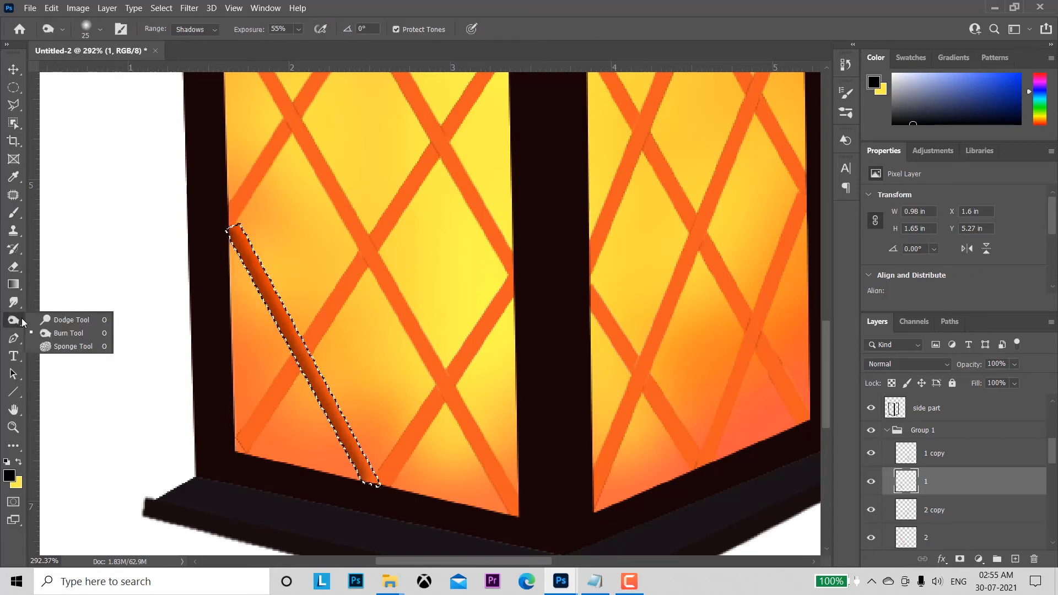
pyautogui.click(50, 333)
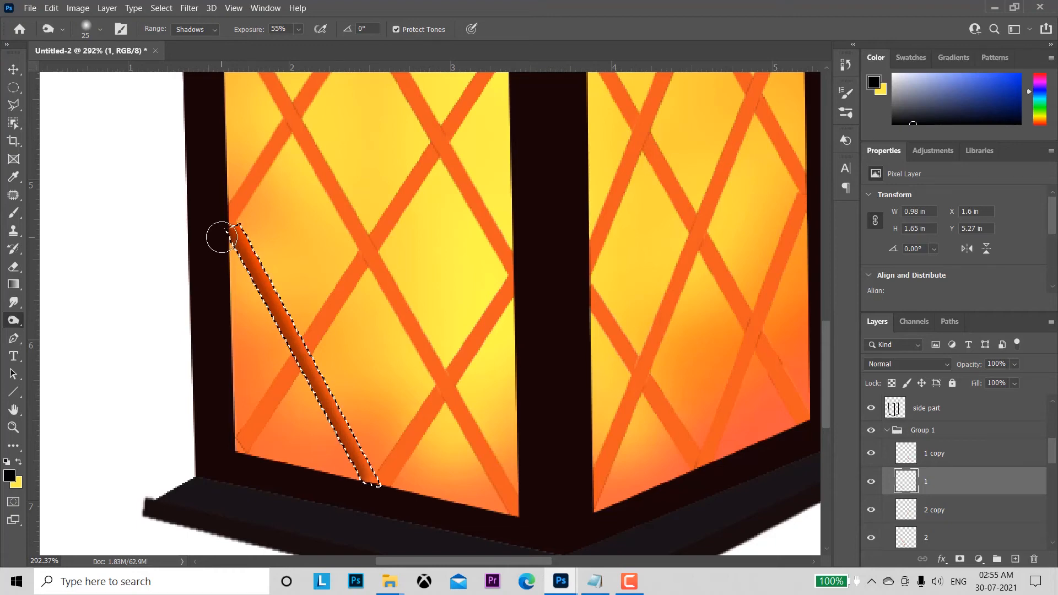
pyautogui.press('[')
pyautogui.press('[')
pyautogui.moveTo(252, 32); pyautogui.dragTo(386, 44)
pyautogui.moveTo(229, 231); pyautogui.dragTo(246, 261)
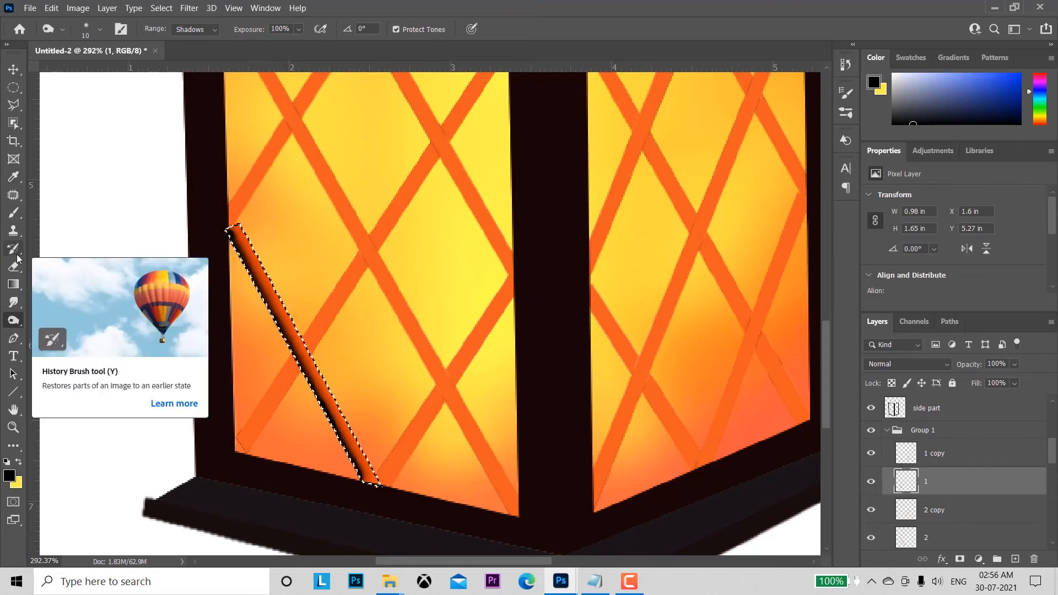
# Step: Lighten the upper-right edge of the selected bar with a size 10 Dodge tool, Highlights range, at 100% exposure, and deselect it
pyautogui.rightClick(11, 321)
pyautogui.click(68, 319)
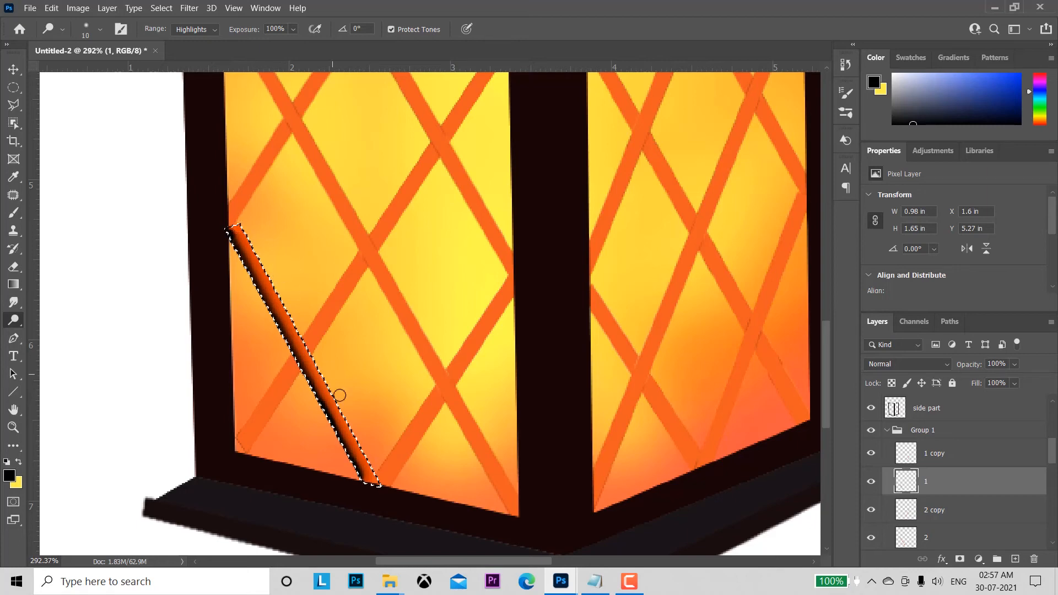
pyautogui.moveTo(340, 395); pyautogui.dragTo(379, 478)
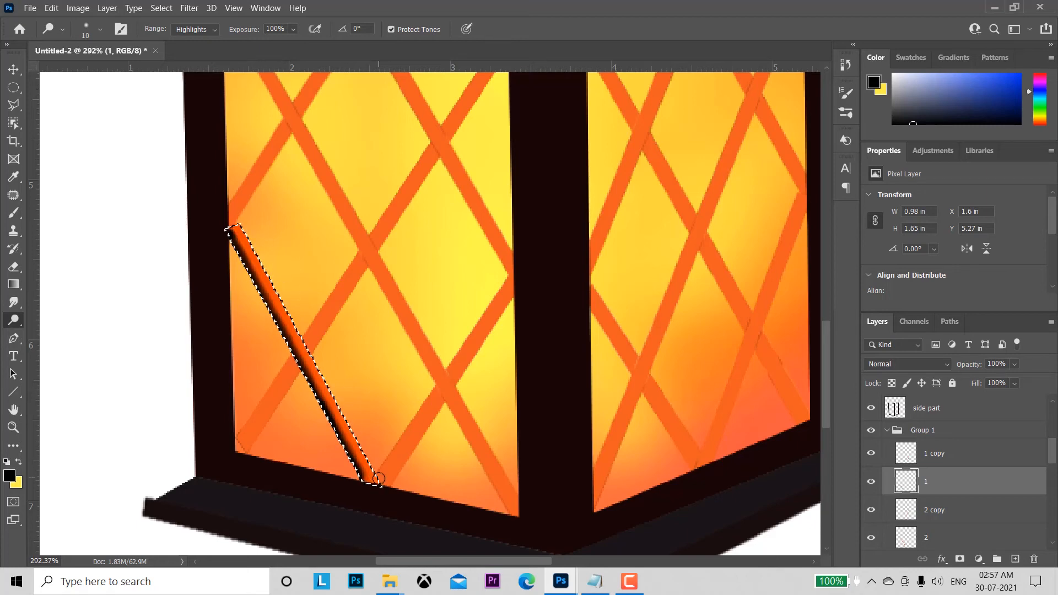
pyautogui.hotkey('ctrl', 'd')
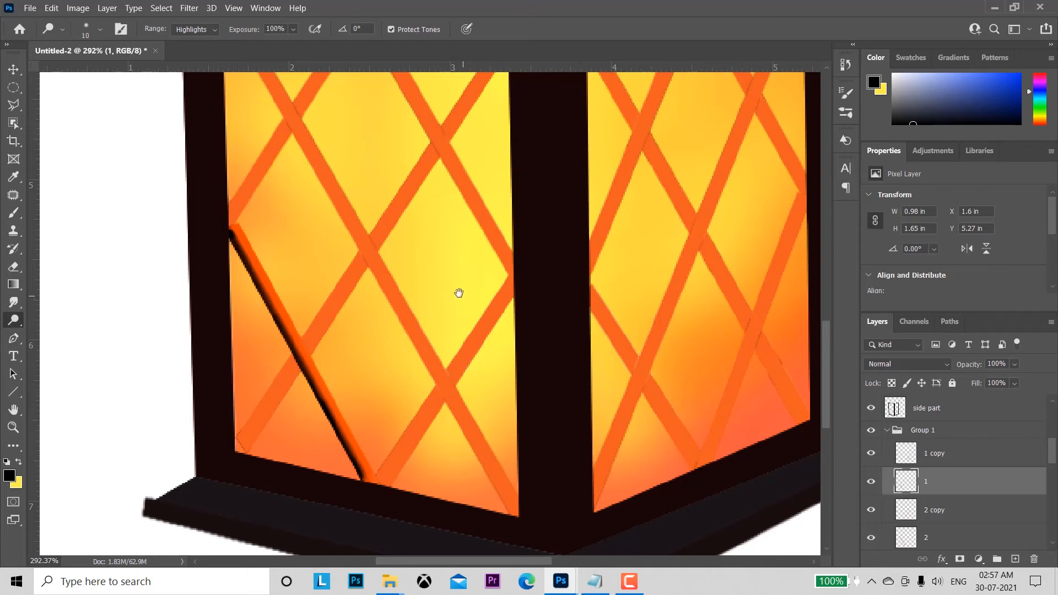
# Step: Load the outline of the long diagonal bar on layer 2 as a selection and switch to the Brush tool
pyautogui.moveTo(456, 283); pyautogui.dragTo(459, 336)
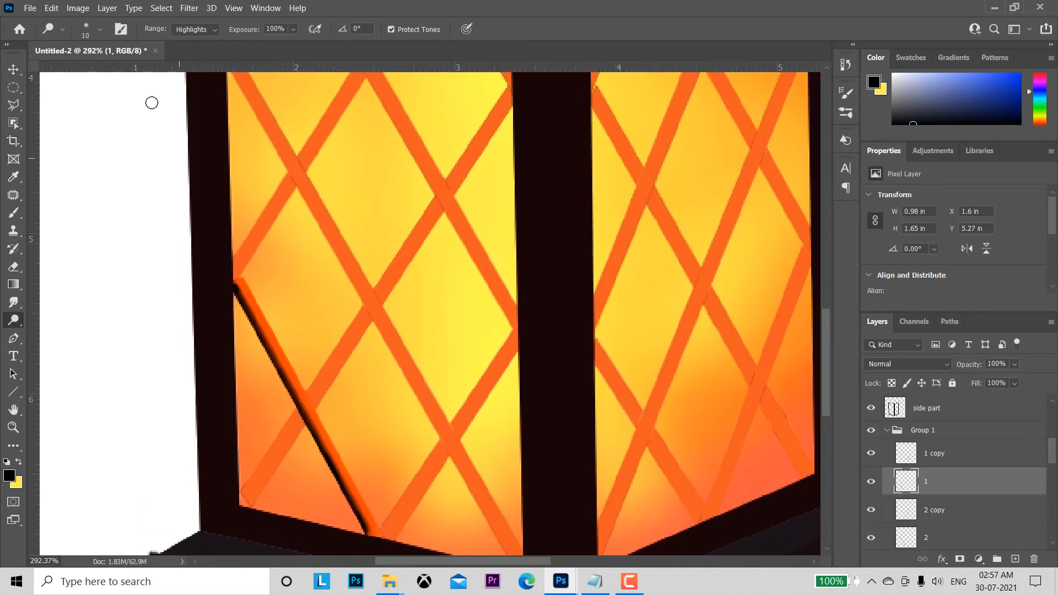
pyautogui.click(13, 69)
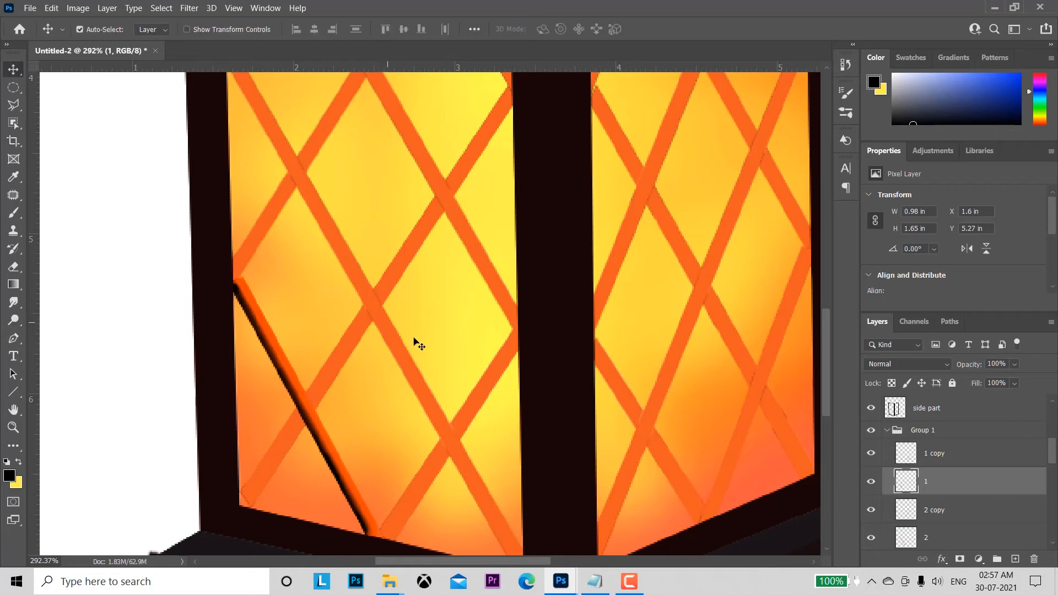
pyautogui.click(364, 287)
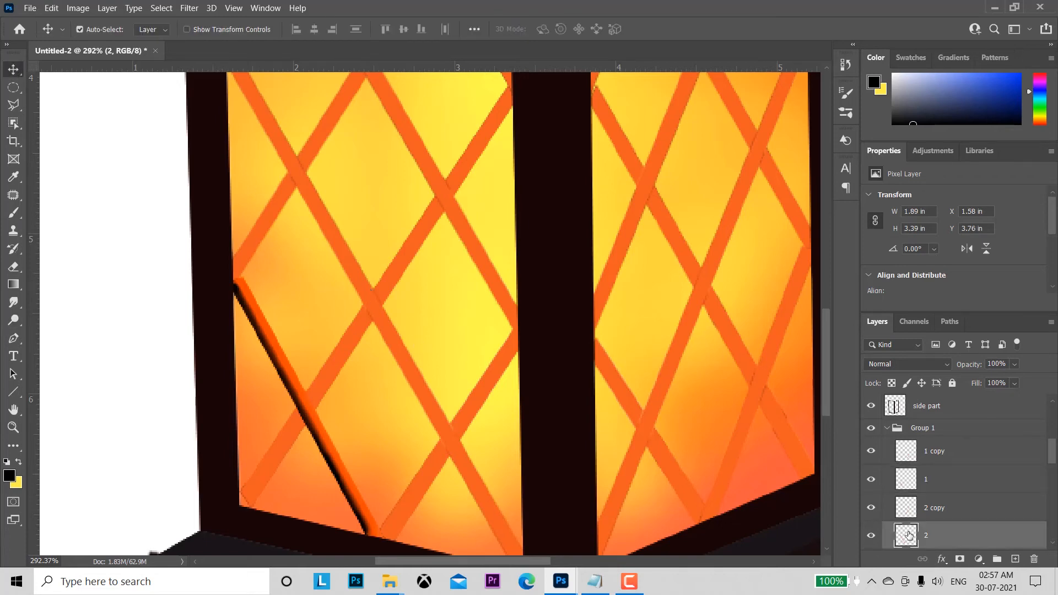
pyautogui.keyDown('ctrl'); pyautogui.click(908, 535); pyautogui.keyUp('ctrl')
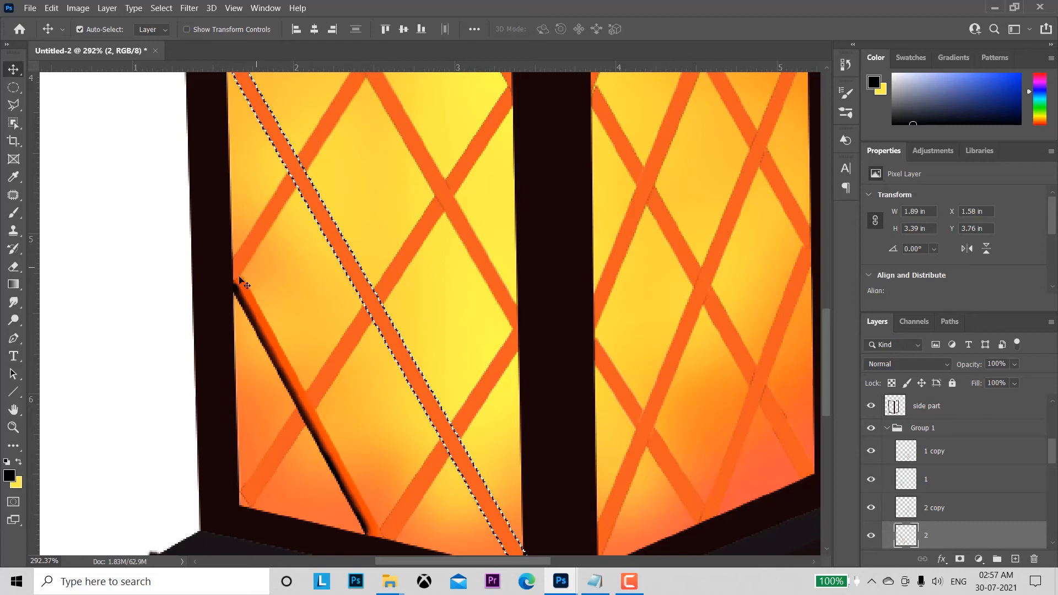
pyautogui.click(14, 212)
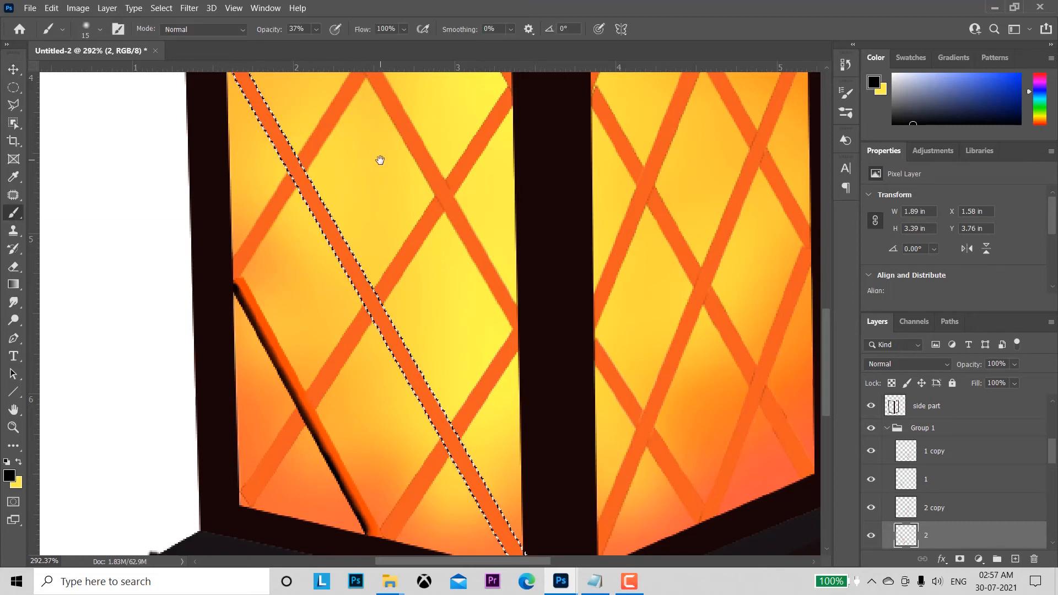
pyautogui.moveTo(379, 161); pyautogui.dragTo(361, 222)
pyautogui.moveTo(391, 258); pyautogui.dragTo(371, 233)
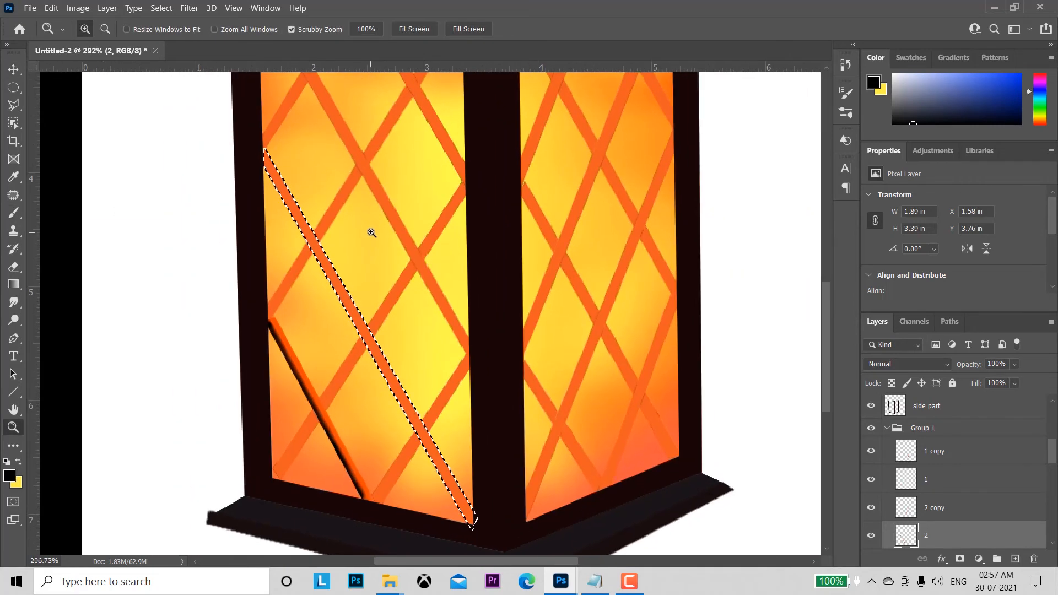
# Step: Brush dark brown #712507 shading along the selected bar on layer 2 with a size 15 brush at 37% opacity
pyautogui.click(10, 476)
pyautogui.click(785, 350)
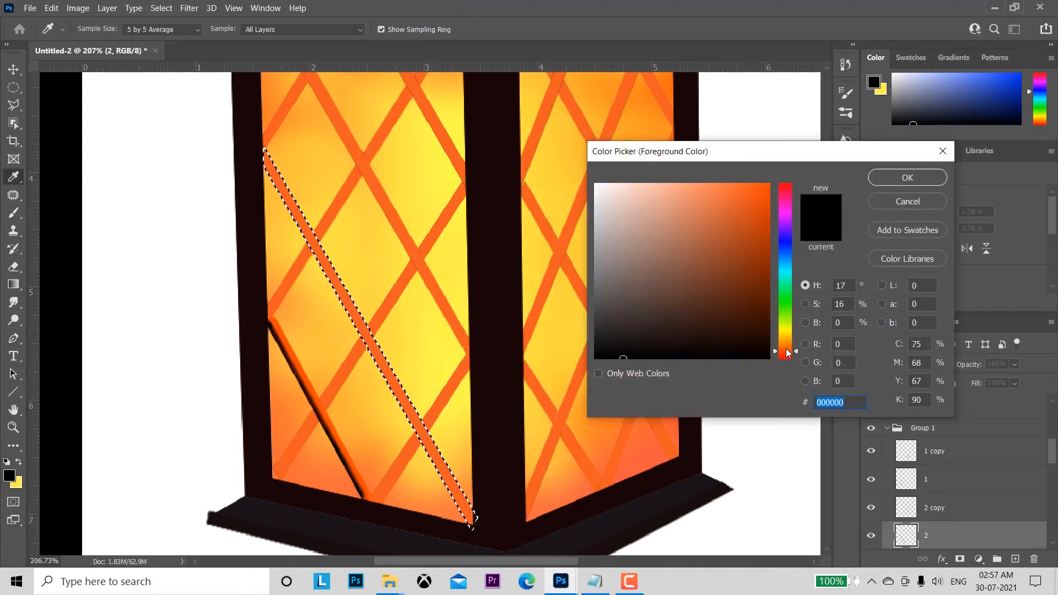
pyautogui.click(805, 322)
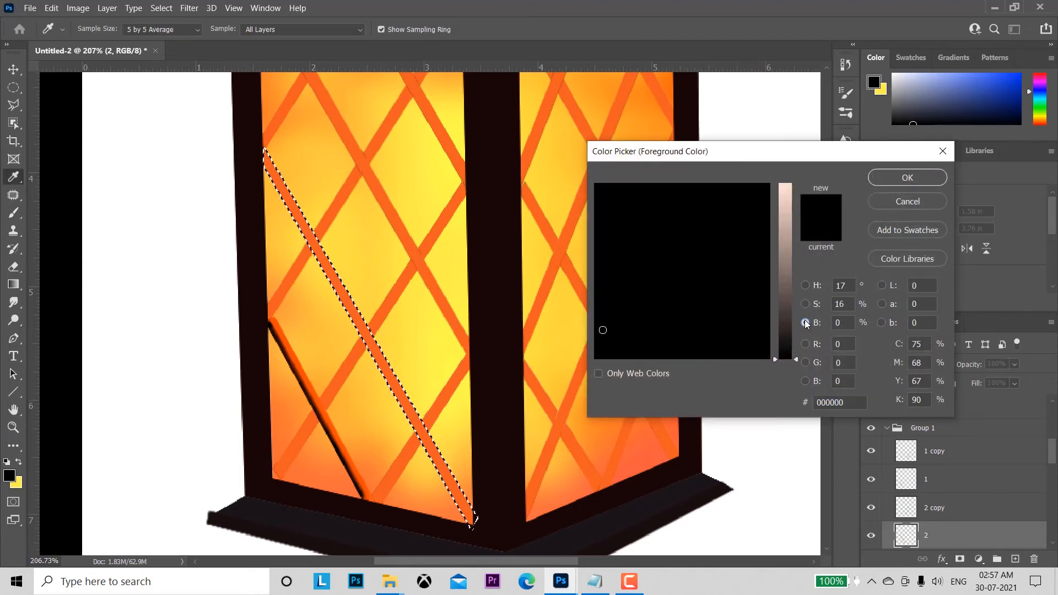
pyautogui.click(805, 285)
pyautogui.click(806, 323)
pyautogui.click(806, 286)
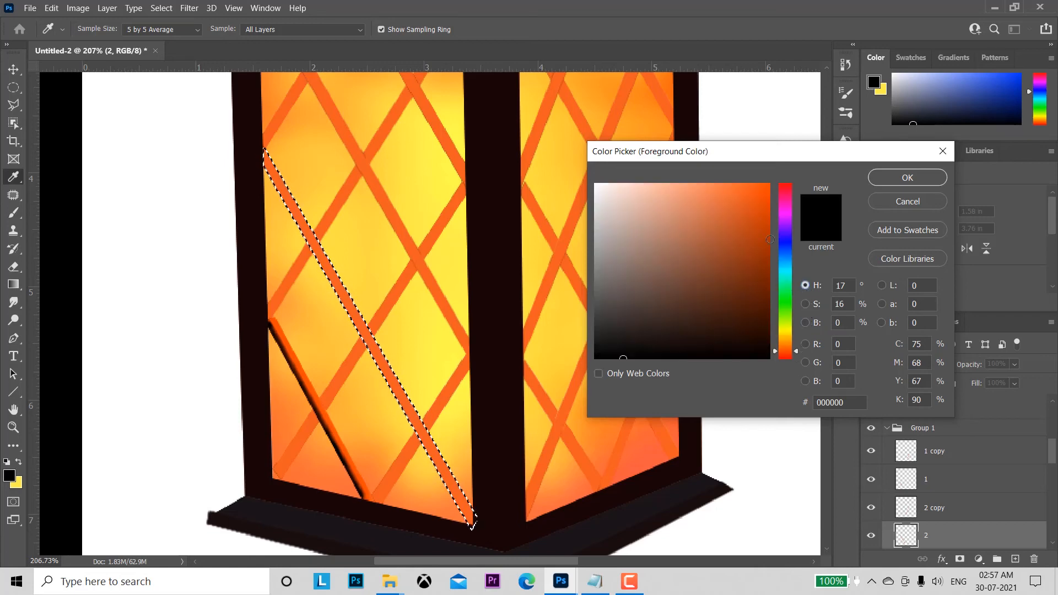
pyautogui.click(760, 277)
pyautogui.click(806, 323)
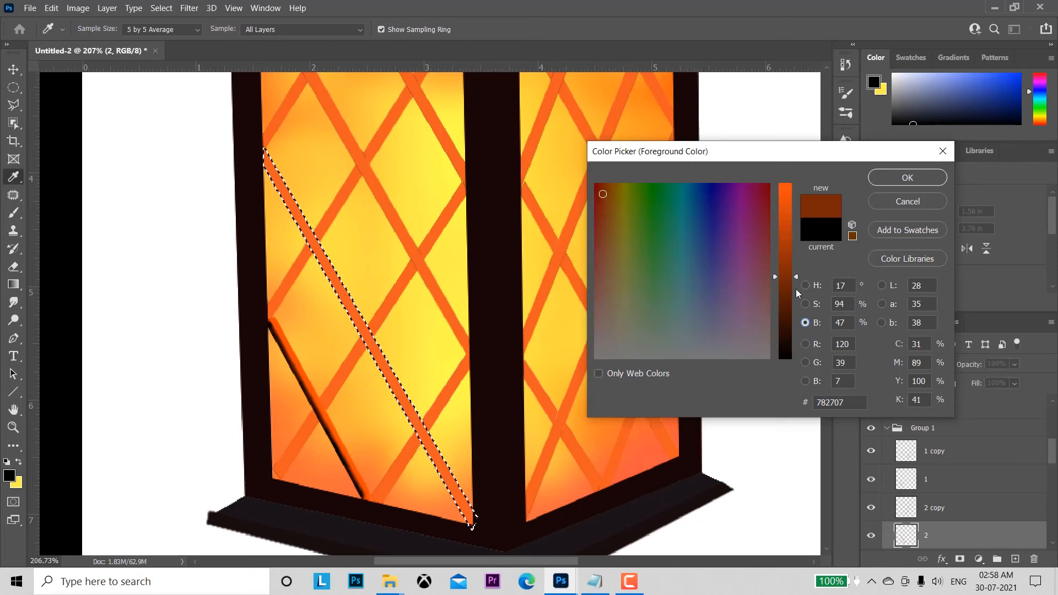
pyautogui.click(796, 283)
pyautogui.moveTo(796, 283); pyautogui.dragTo(796, 285)
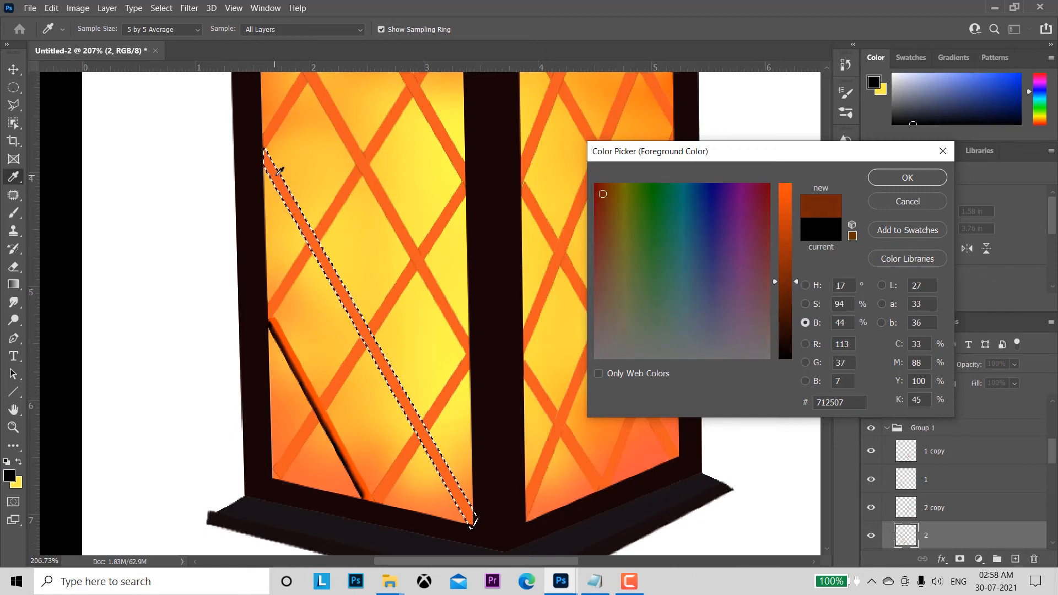
pyautogui.click(908, 177)
pyautogui.press('b')
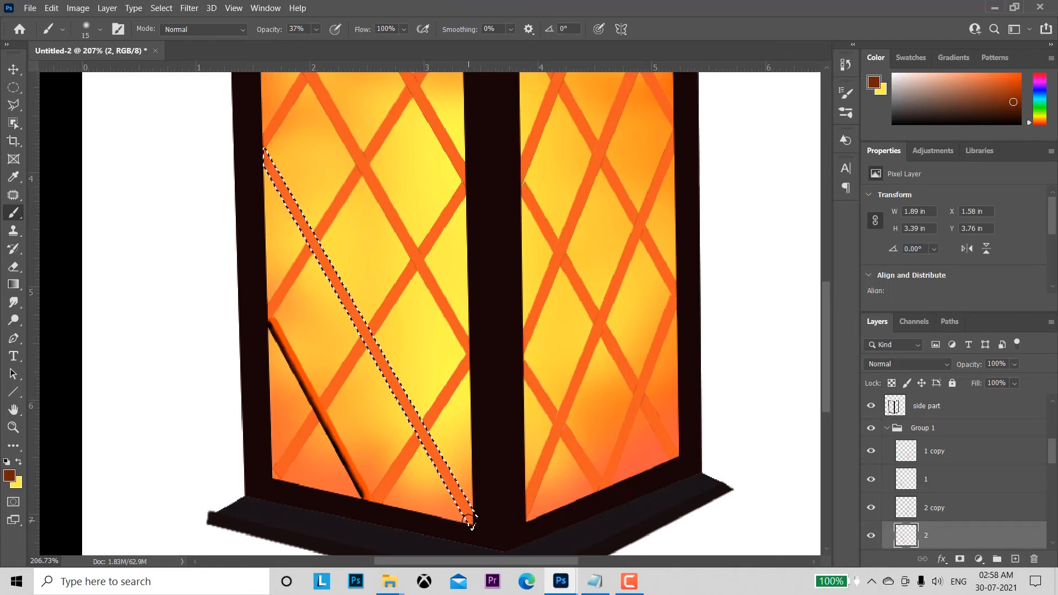
pyautogui.keyDown('shift'); pyautogui.click(468, 520); pyautogui.keyUp('shift')
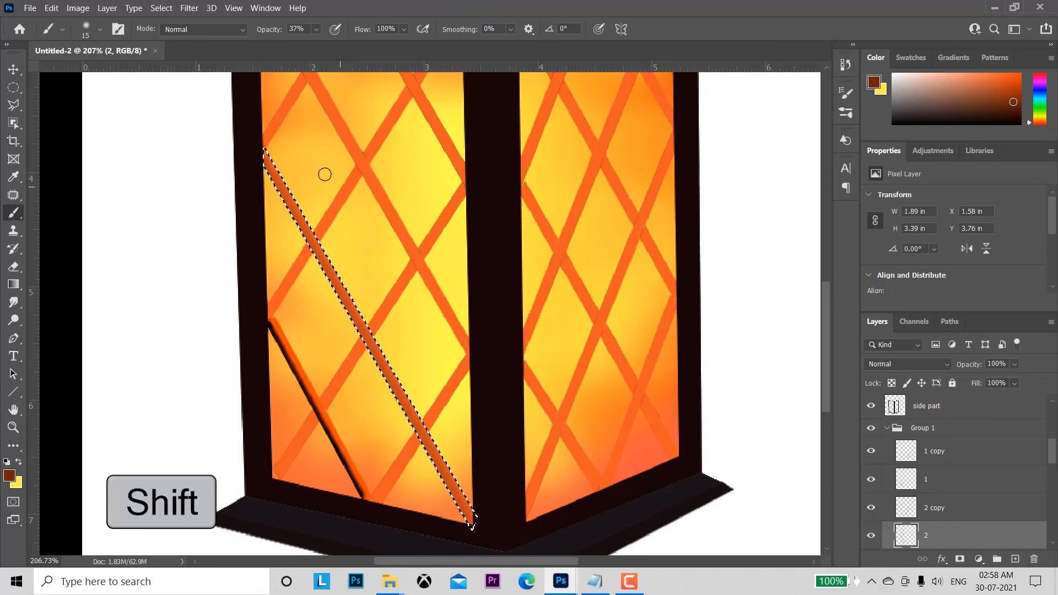
# Step: Burn the lower-left edge of the layer 2 bar in the Shadows and Midtones ranges with a size 10 brush at 100% exposure
pyautogui.click(14, 302)
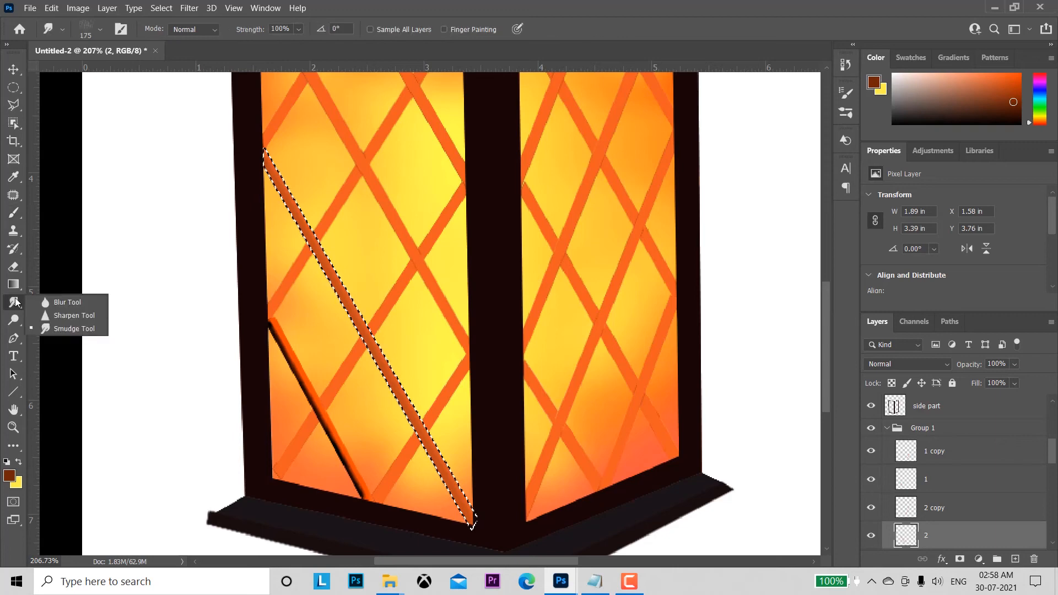
pyautogui.rightClick(14, 320)
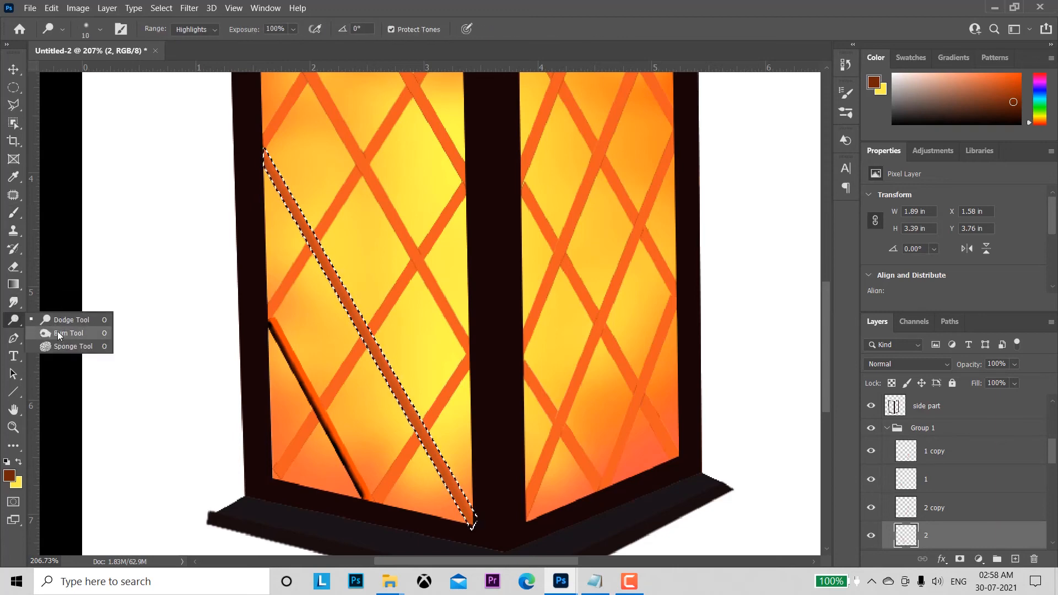
pyautogui.click(61, 334)
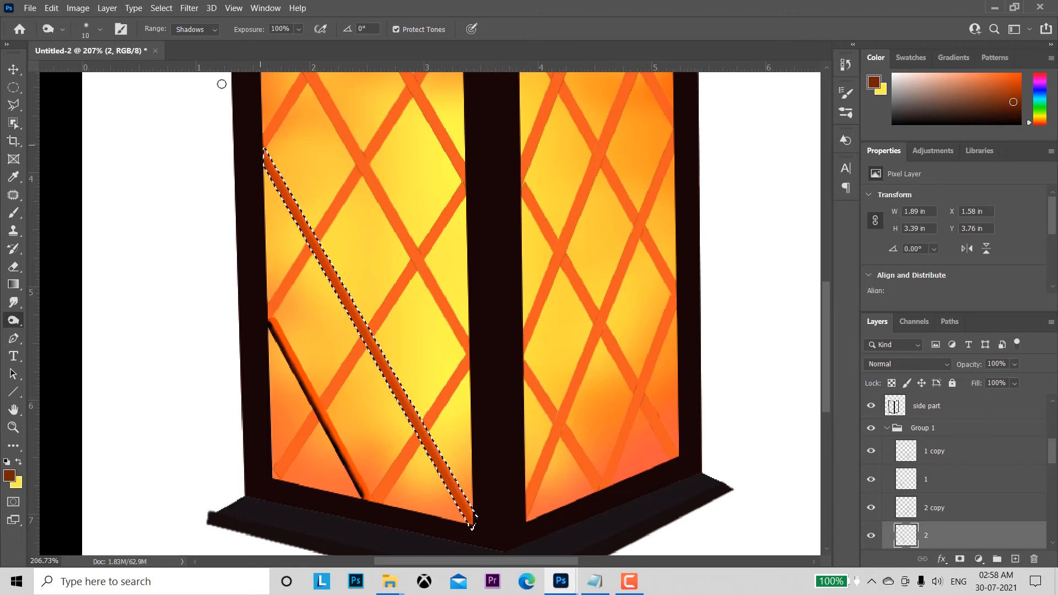
pyautogui.click(212, 30)
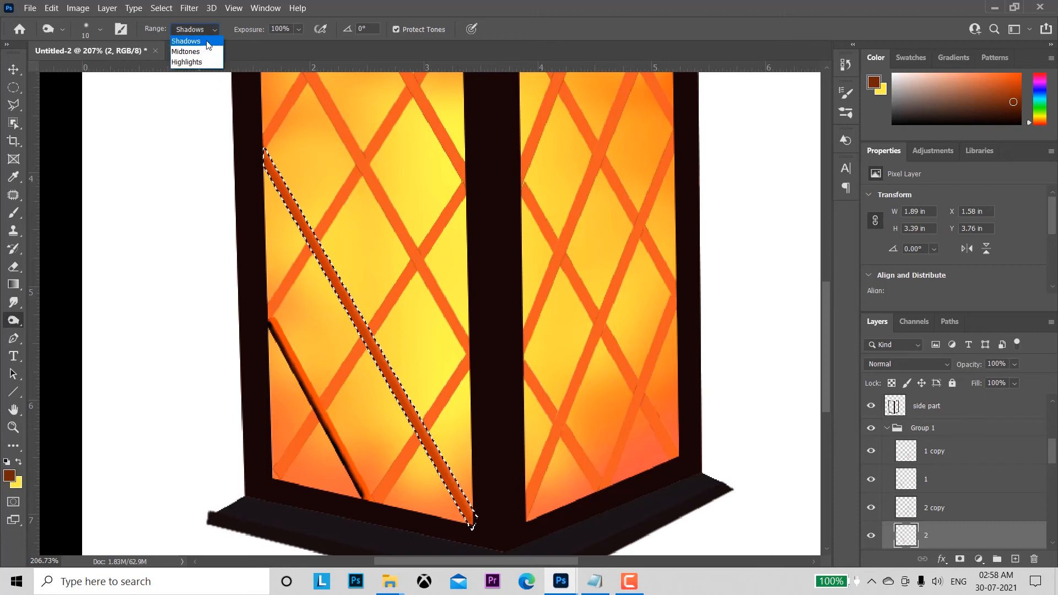
pyautogui.click(190, 52)
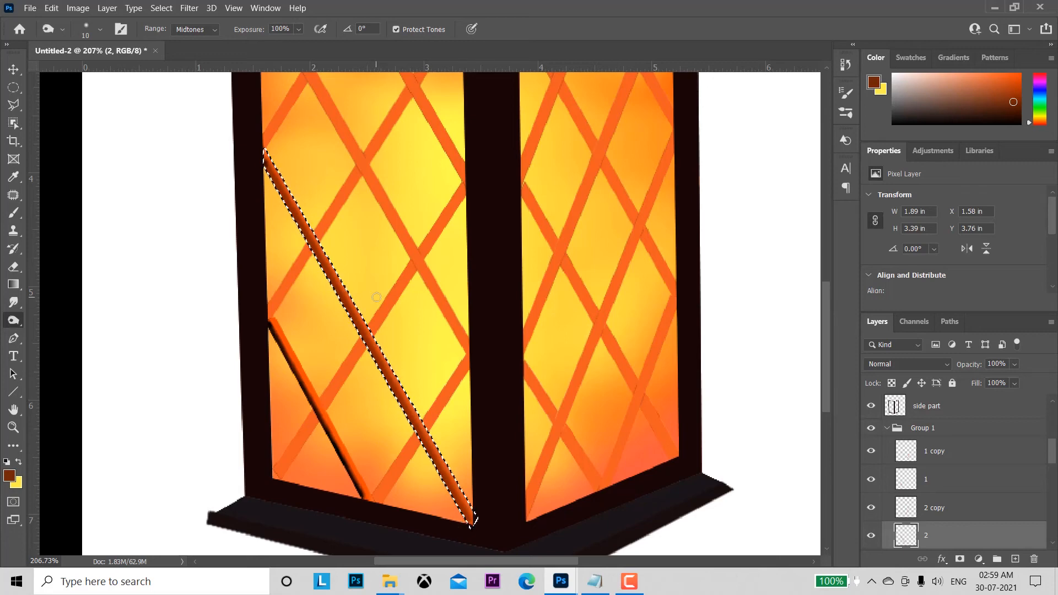
# Step: Dodge the upper-right edge of the layer 2 bar in the Highlights range at 100% exposure and clear the selection
pyautogui.rightClick(14, 320)
pyautogui.click(44, 320)
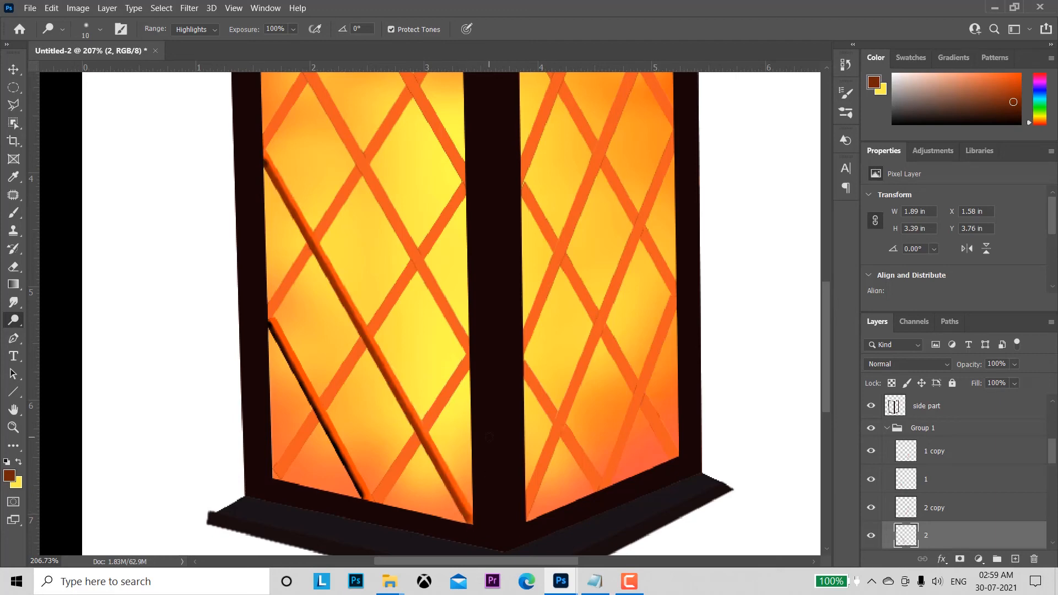
pyautogui.hotkey('ctrl', 'd')
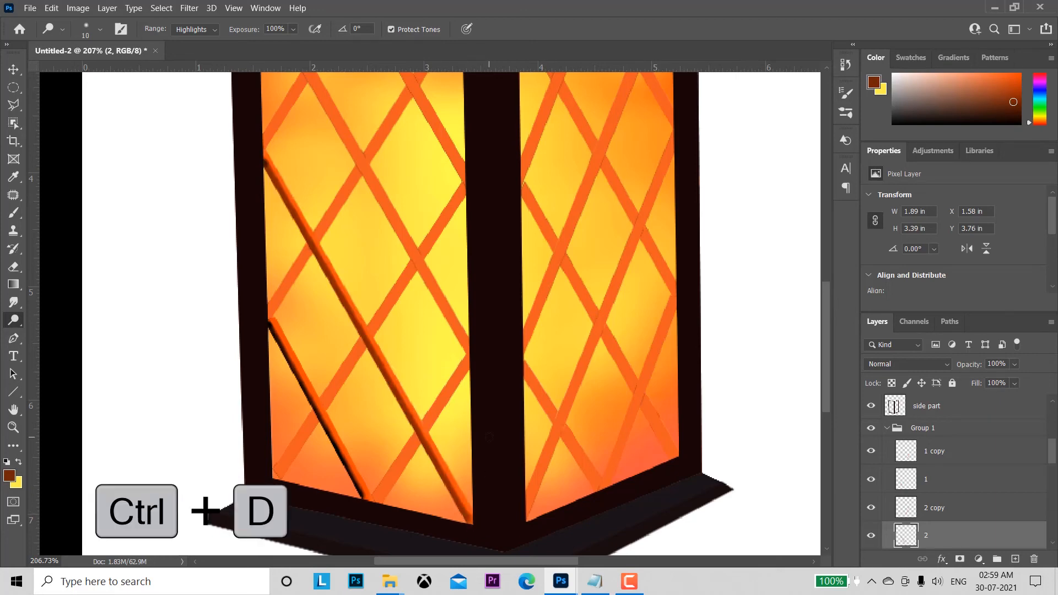
# Step: Load the layer 3 bar's outline as a selection and brush dark brown shading along its lower-left edge at 37% opacity
pyautogui.click(14, 70)
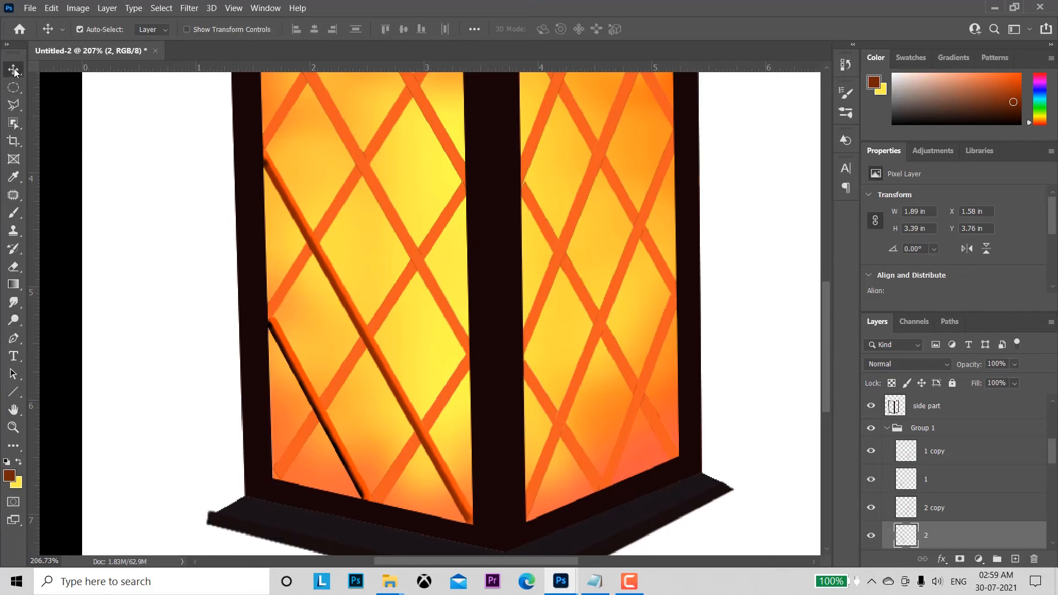
pyautogui.click(402, 243)
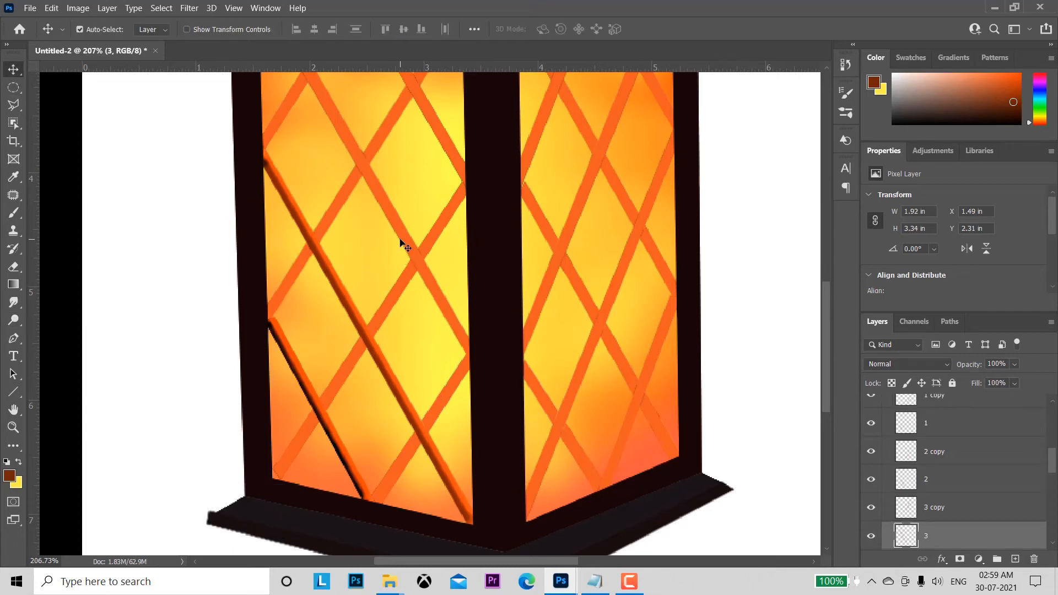
pyautogui.keyDown('ctrl'); pyautogui.click(908, 538); pyautogui.keyUp('ctrl')
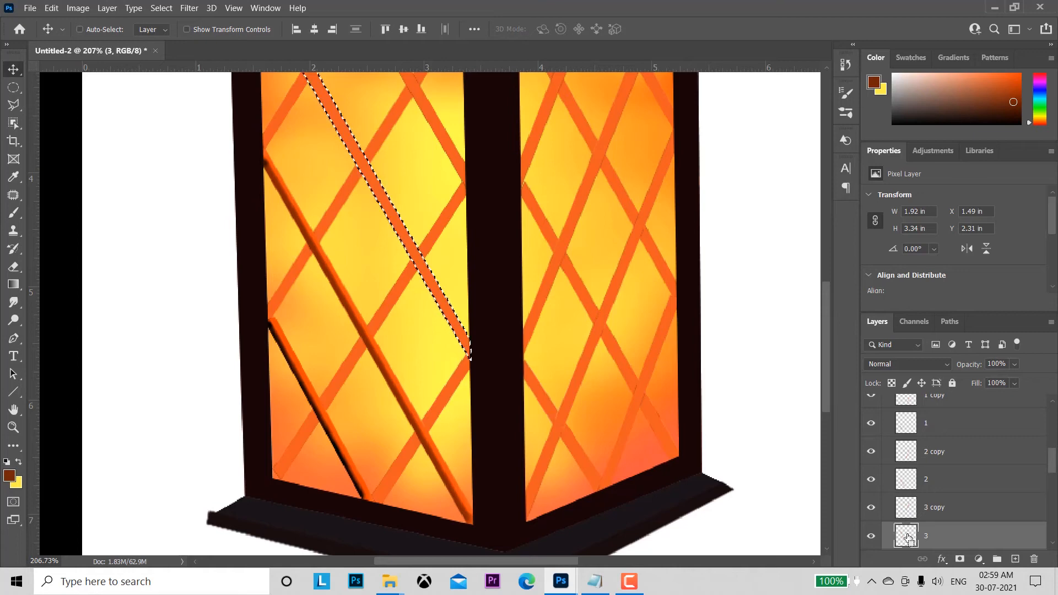
pyautogui.moveTo(546, 281); pyautogui.dragTo(524, 395)
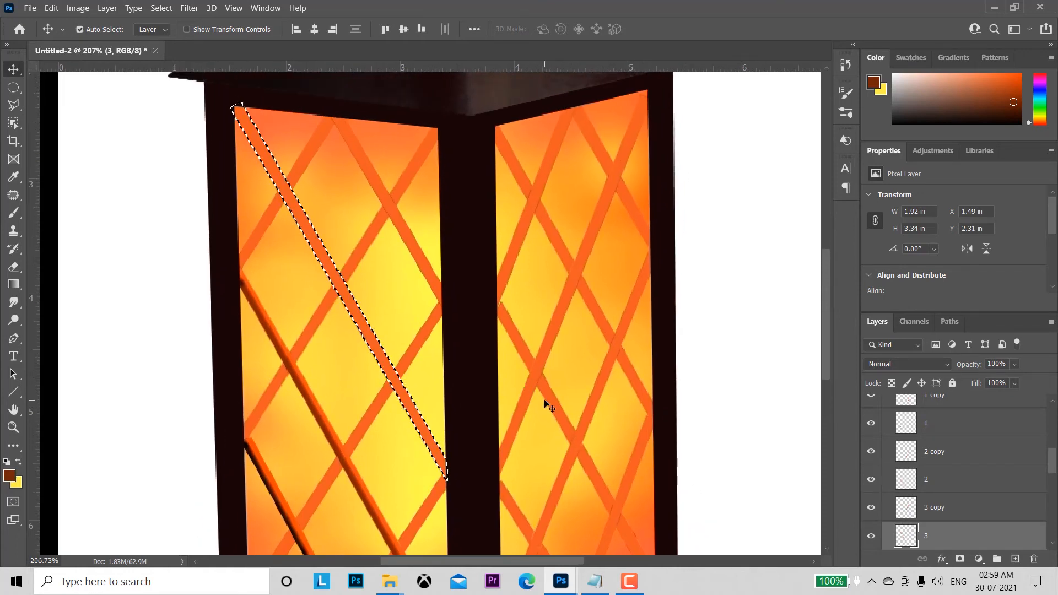
pyautogui.click(14, 214)
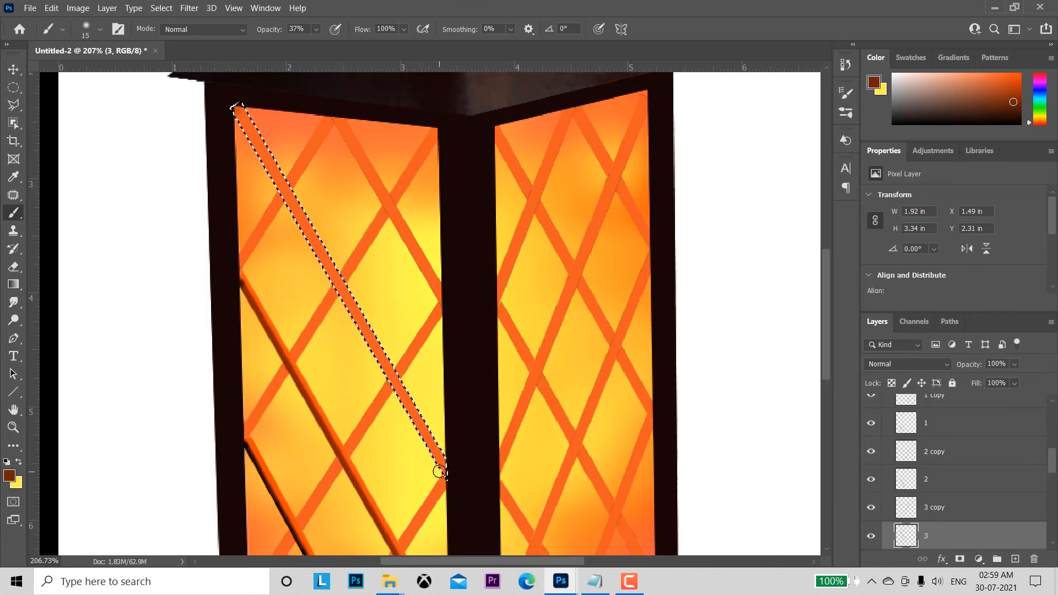
pyautogui.press('shift')
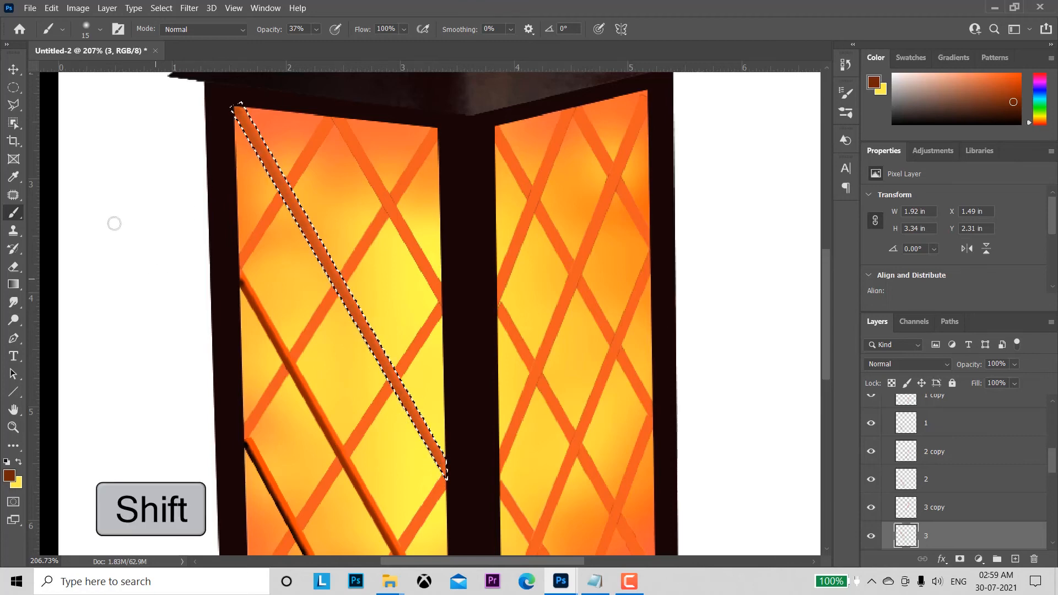
# Step: Burn the shaded edge of the layer 3 bar with a size 10 Burn tool, Midtones range, at 100% exposure
pyautogui.click(16, 303)
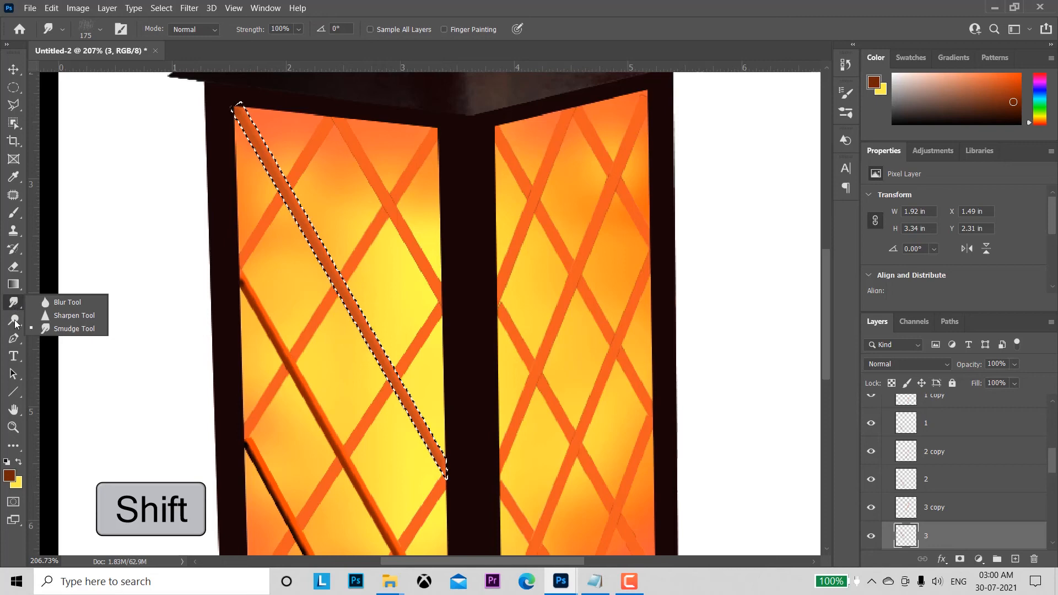
pyautogui.click(14, 319)
pyautogui.click(45, 336)
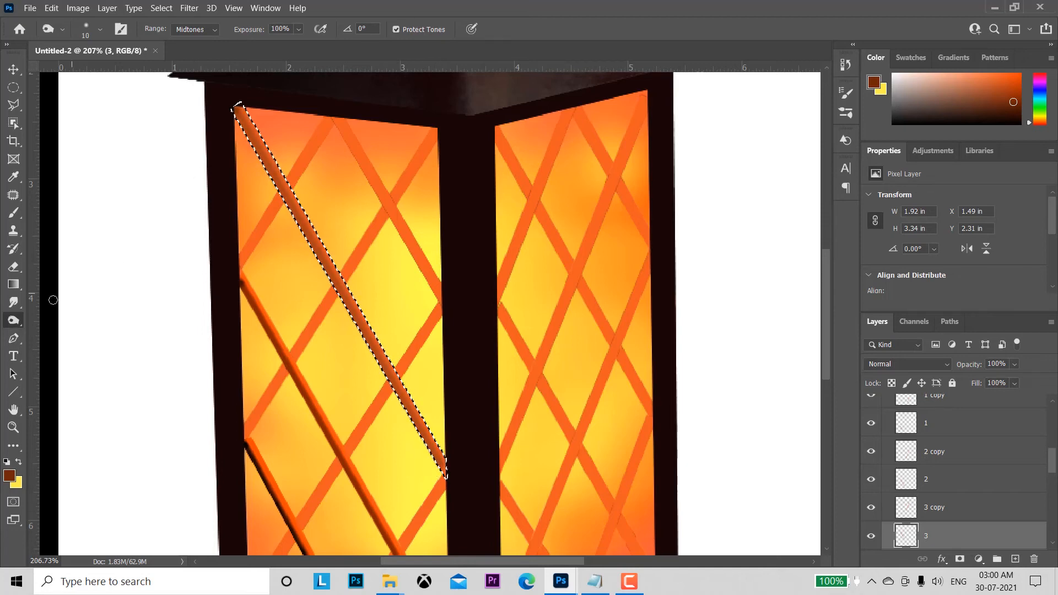
# Step: Dodge the upper-right edge of the layer 3 bar with a size 10 brush in the Highlights range and deselect it
pyautogui.rightClick(17, 323)
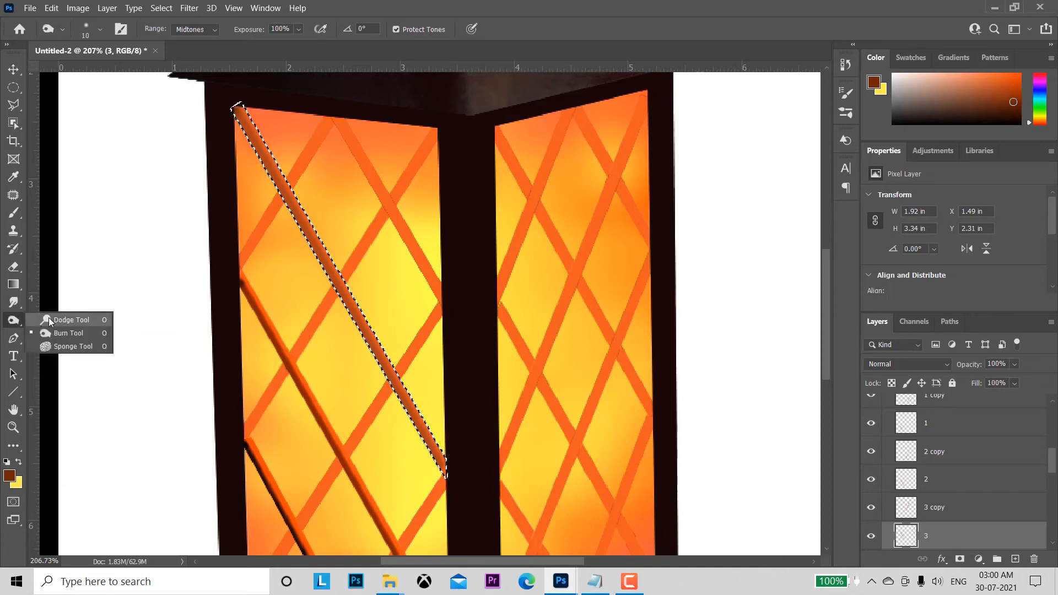
pyautogui.click(61, 320)
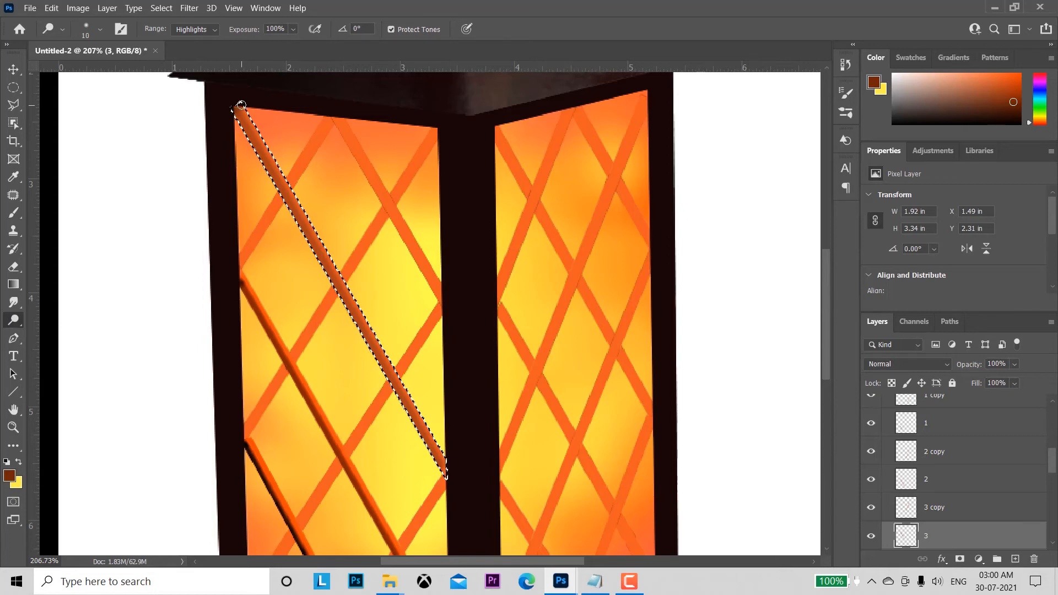
pyautogui.keyDown('shift'); pyautogui.click(445, 459); pyautogui.keyUp('shift')
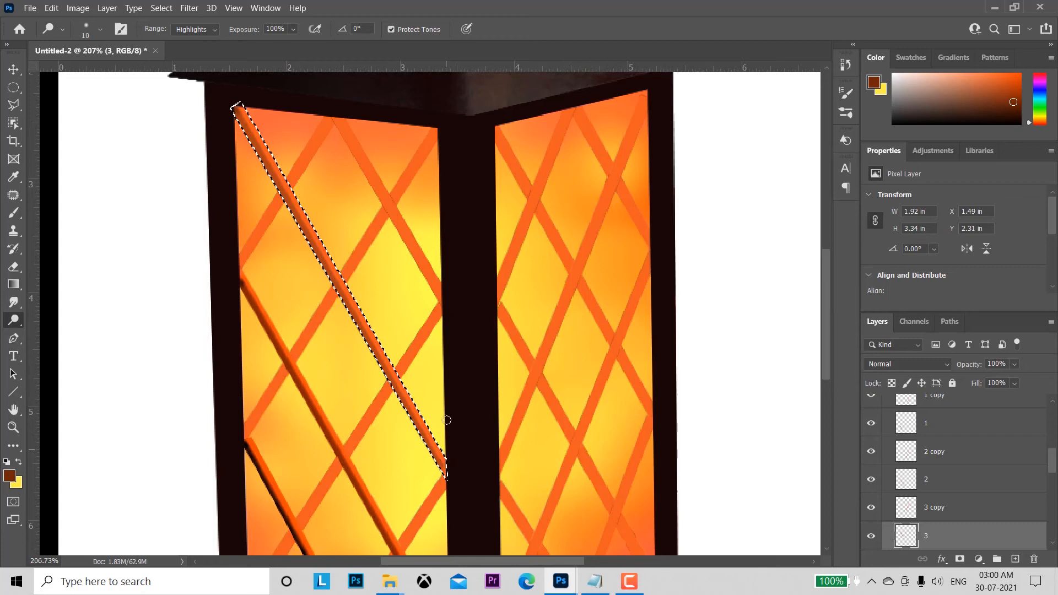
pyautogui.hotkey('ctrl', 'd')
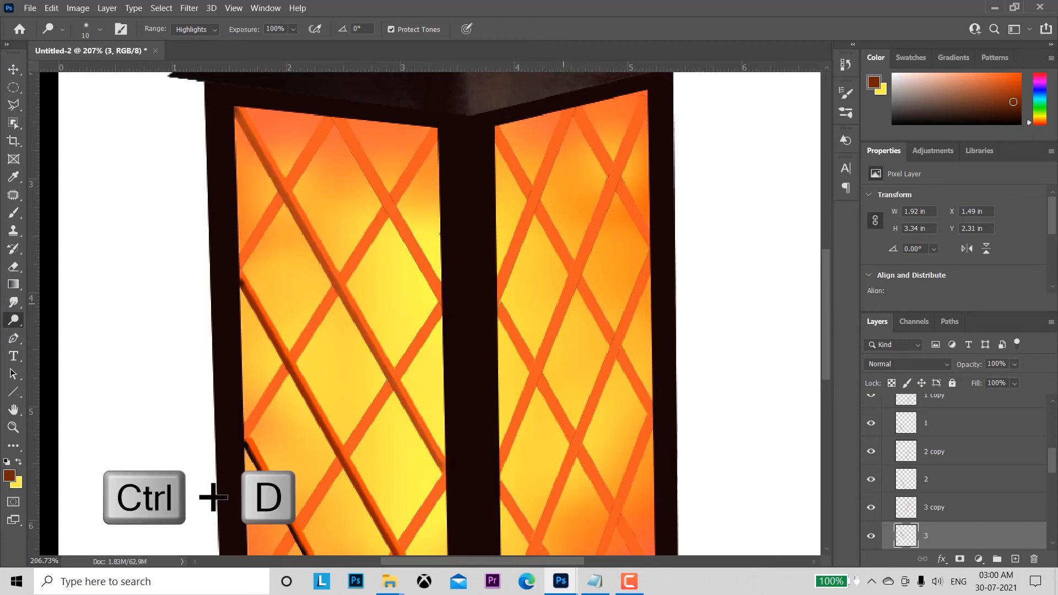
# Step: Load the layer 4 bar's outline as a selection and brush dark brown shading along its lower-left edge at 37% opacity
pyautogui.click(13, 69)
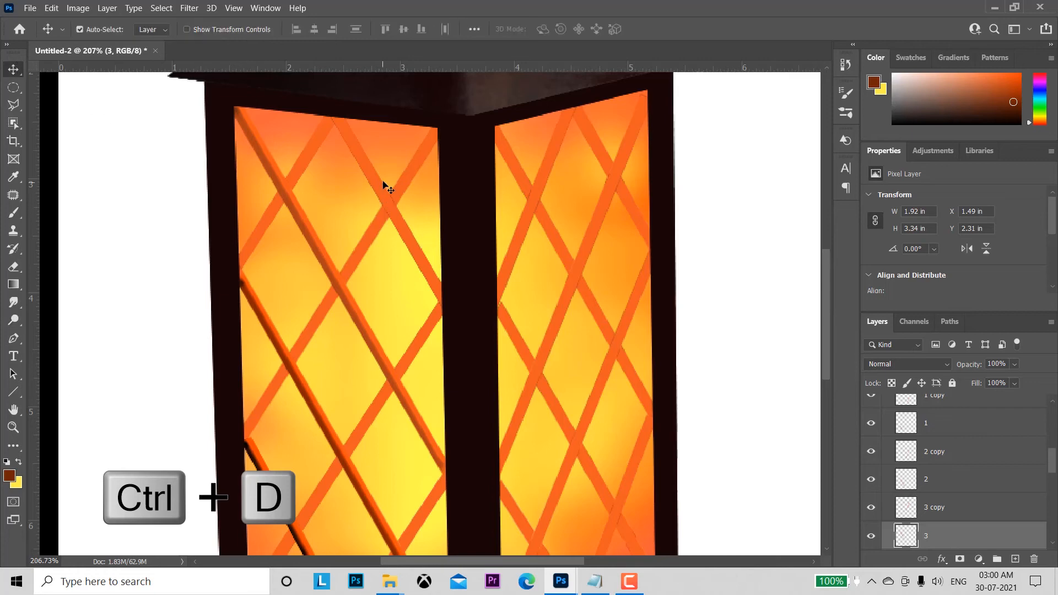
pyautogui.click(380, 190)
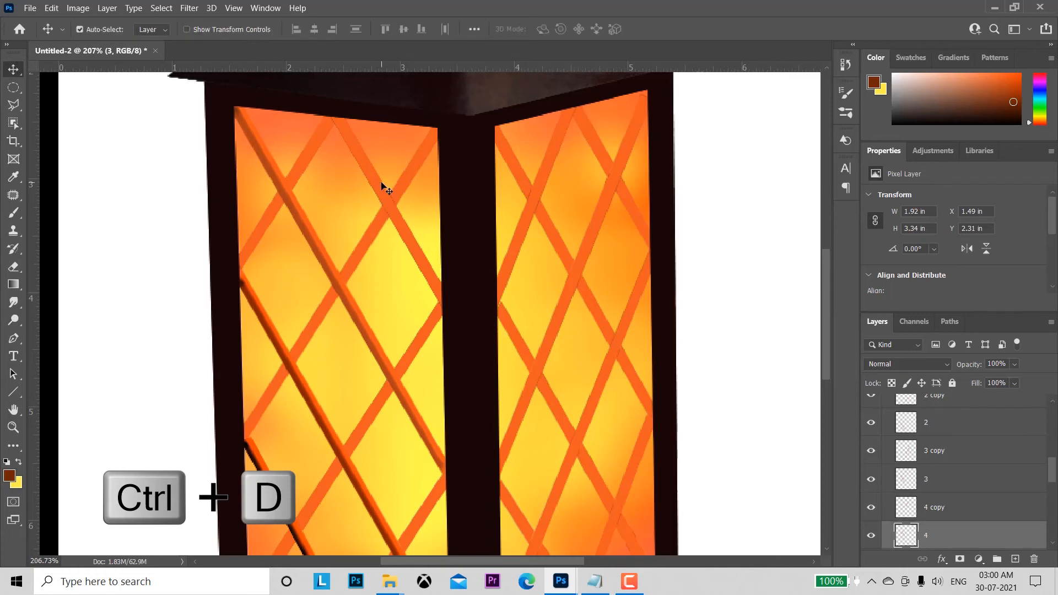
pyautogui.keyDown('ctrl'); pyautogui.click(906, 535); pyautogui.keyUp('ctrl')
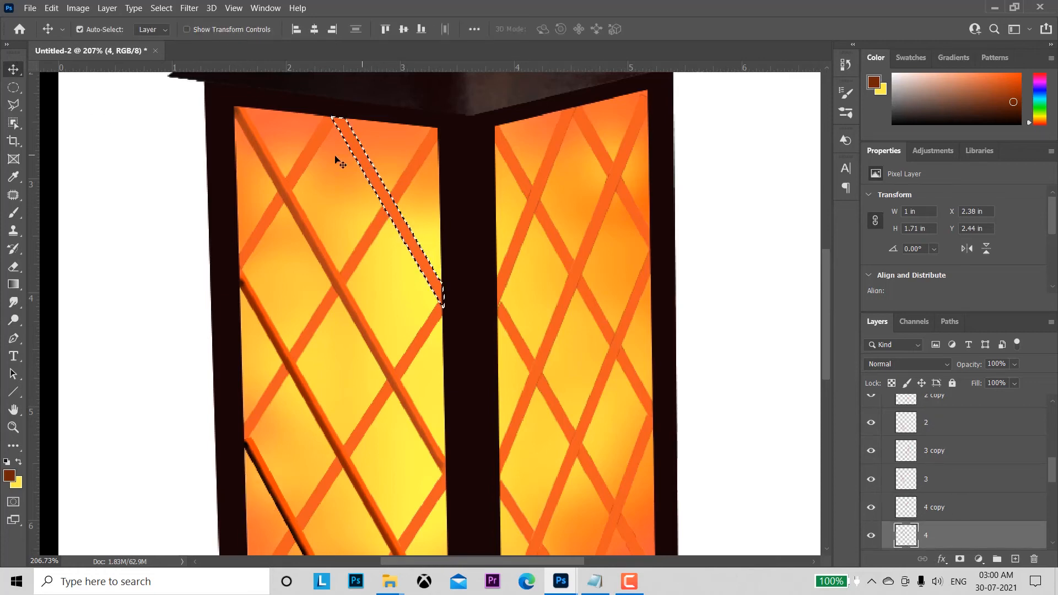
pyautogui.click(14, 215)
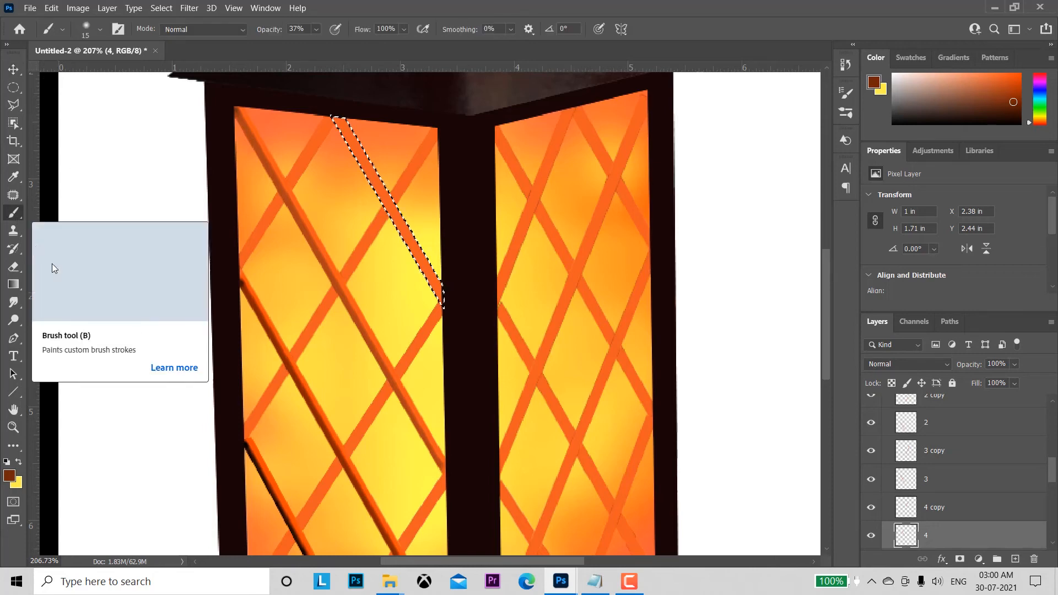
pyautogui.click(337, 120)
pyautogui.press('shift')
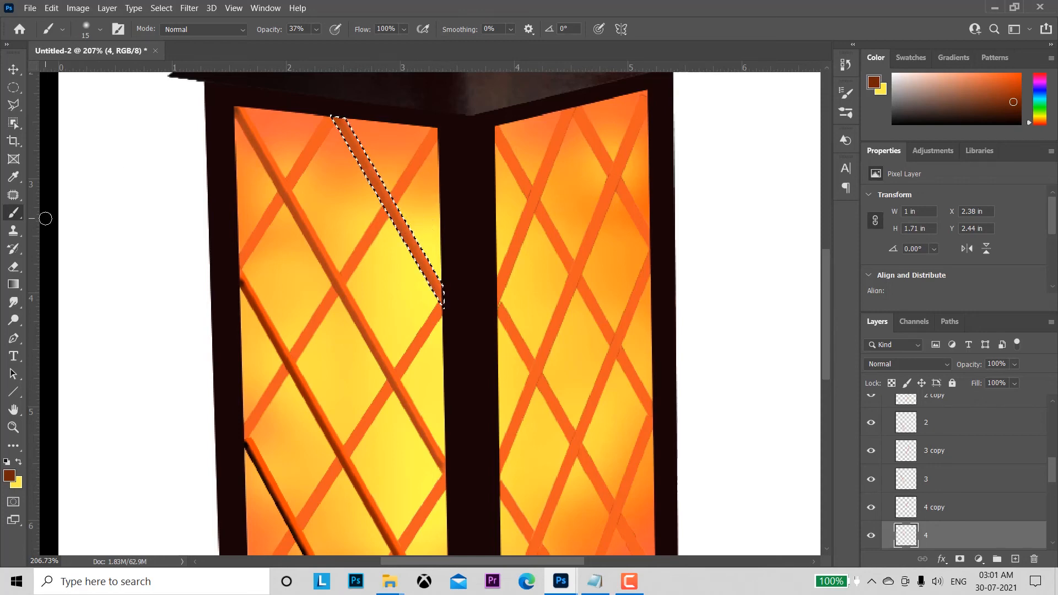
# Step: Burn the shaded lower-left edge of the layer 4 bar with a size 10 brush in the Midtones range at 100% exposure
pyautogui.click(14, 302)
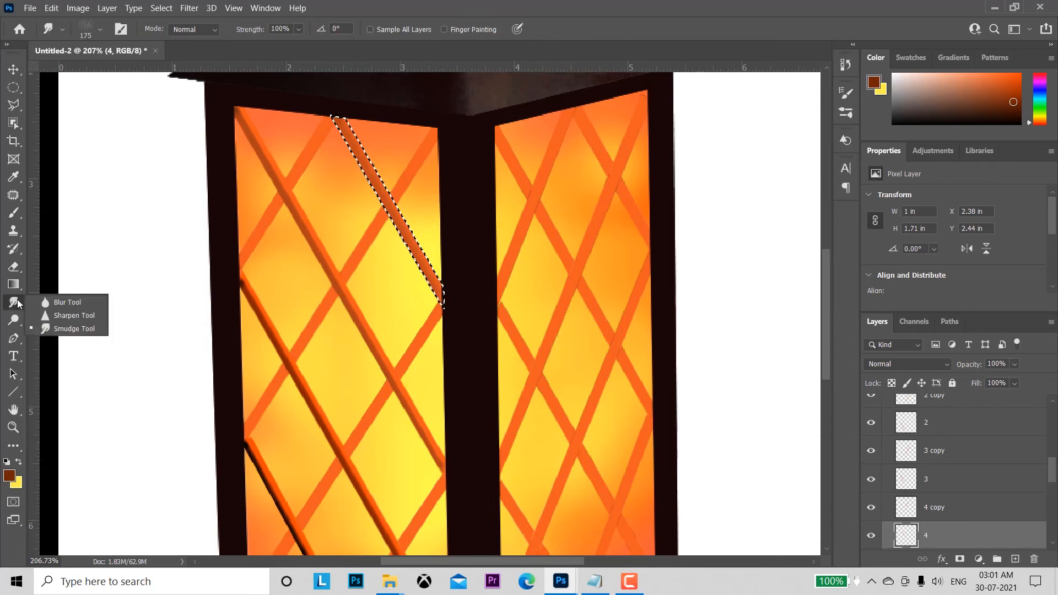
pyautogui.click(13, 319)
pyautogui.click(60, 334)
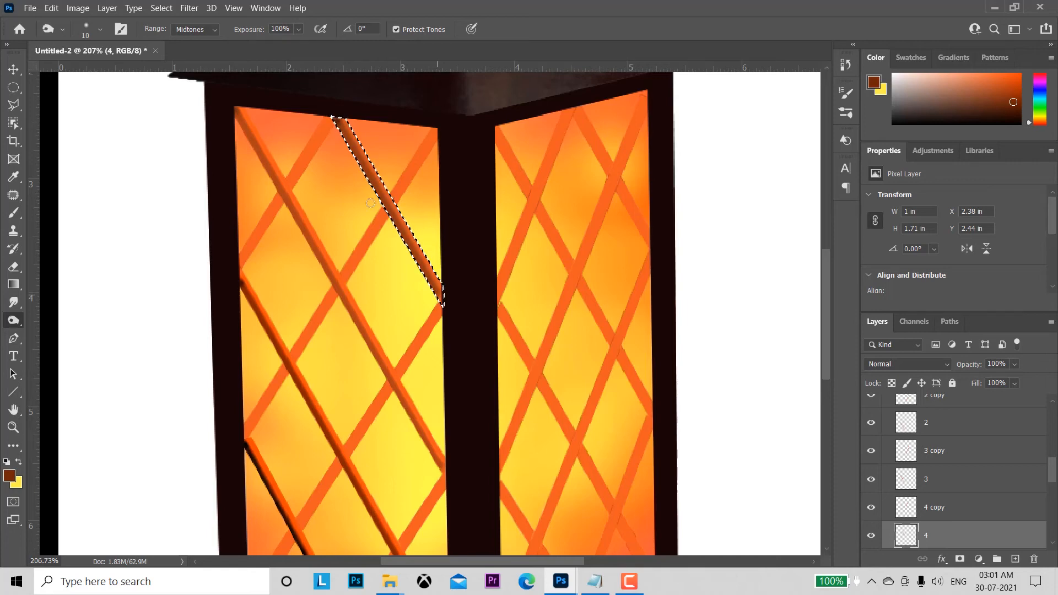
# Step: Dodge the upper-right edge of the layer 4 bar in the Highlights range at 100% exposure and clear the selection
pyautogui.rightClick(13, 320)
pyautogui.click(56, 318)
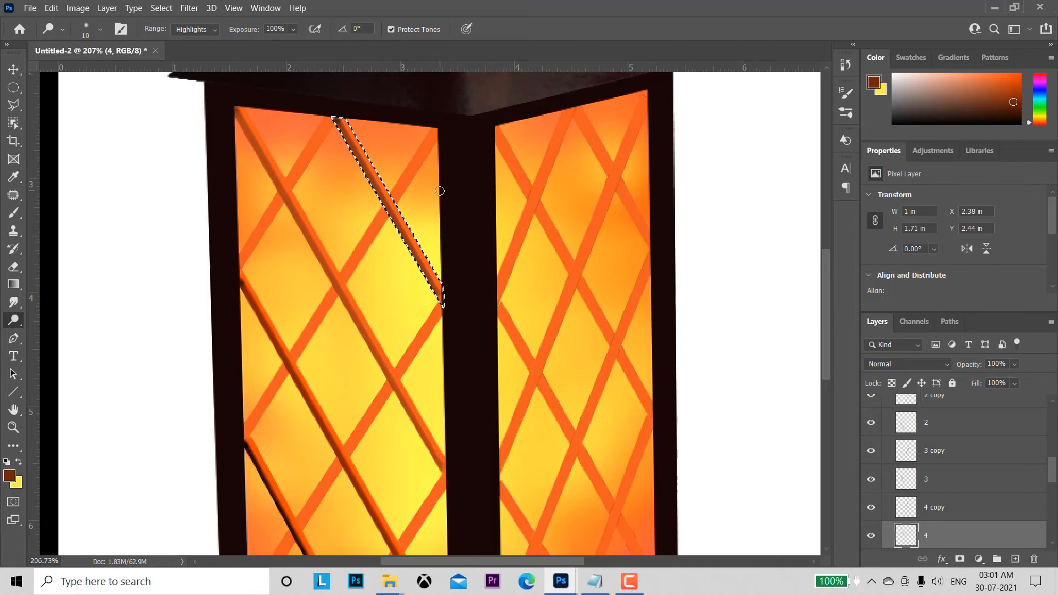
pyautogui.hotkey('ctrl', 'd')
# Step: Load the layer 8 bar's outline as a selection and brush dark brown 712507 along its upper-left edge at 37% opacity
pyautogui.moveTo(588, 385); pyautogui.dragTo(569, 298)
pyautogui.moveTo(656, 391); pyautogui.dragTo(601, 332)
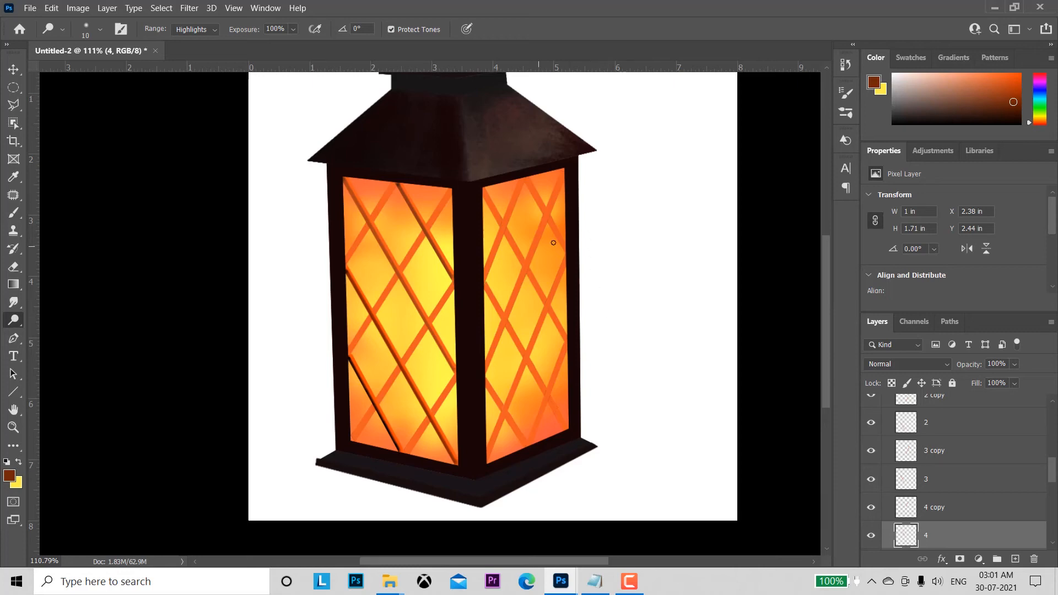
pyautogui.click(13, 69)
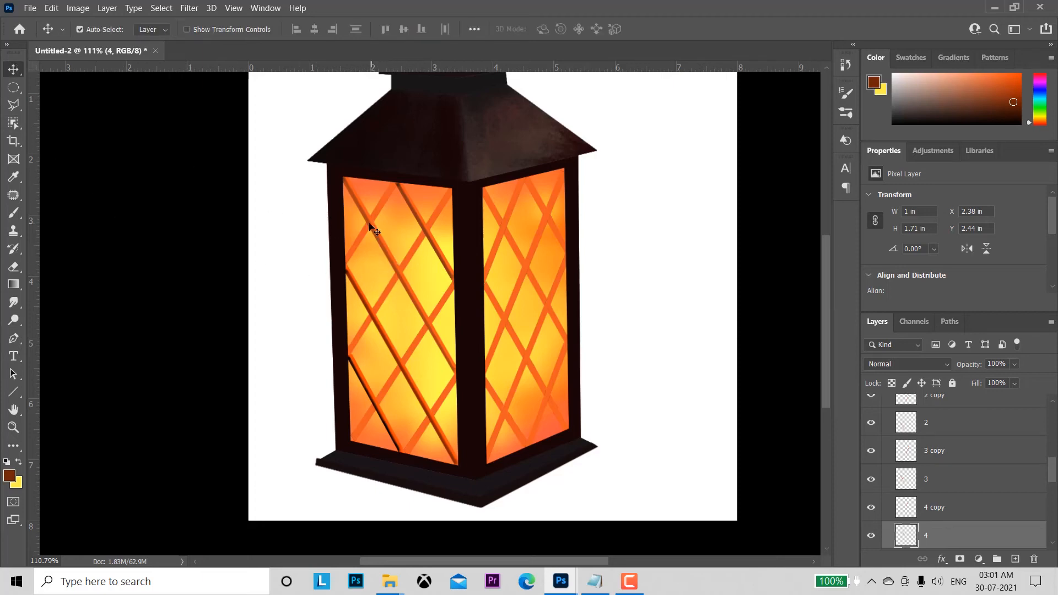
pyautogui.press('z')
pyautogui.moveTo(361, 215); pyautogui.dragTo(471, 201)
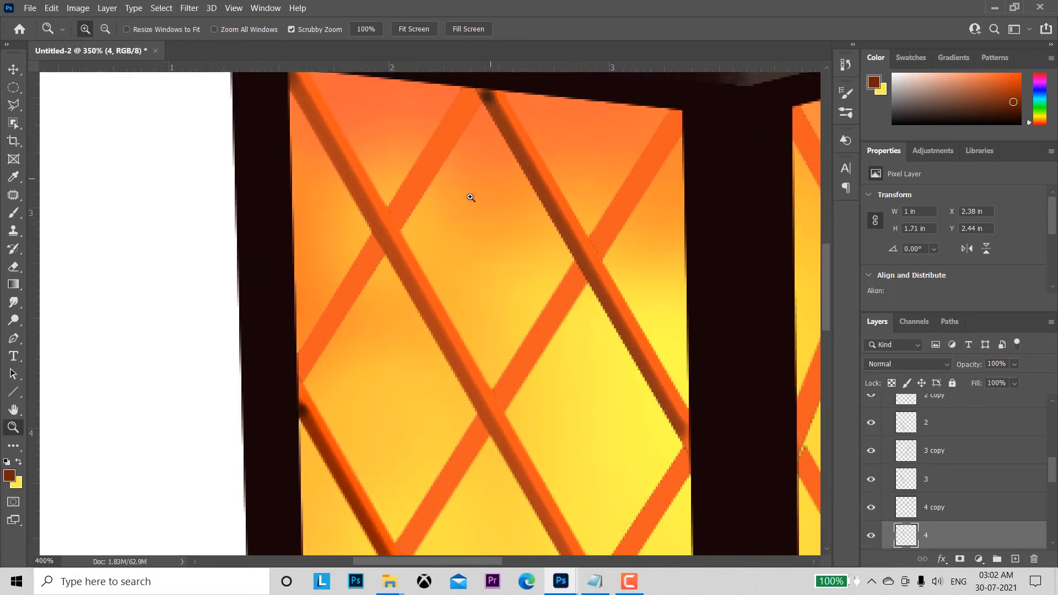
pyautogui.press('v')
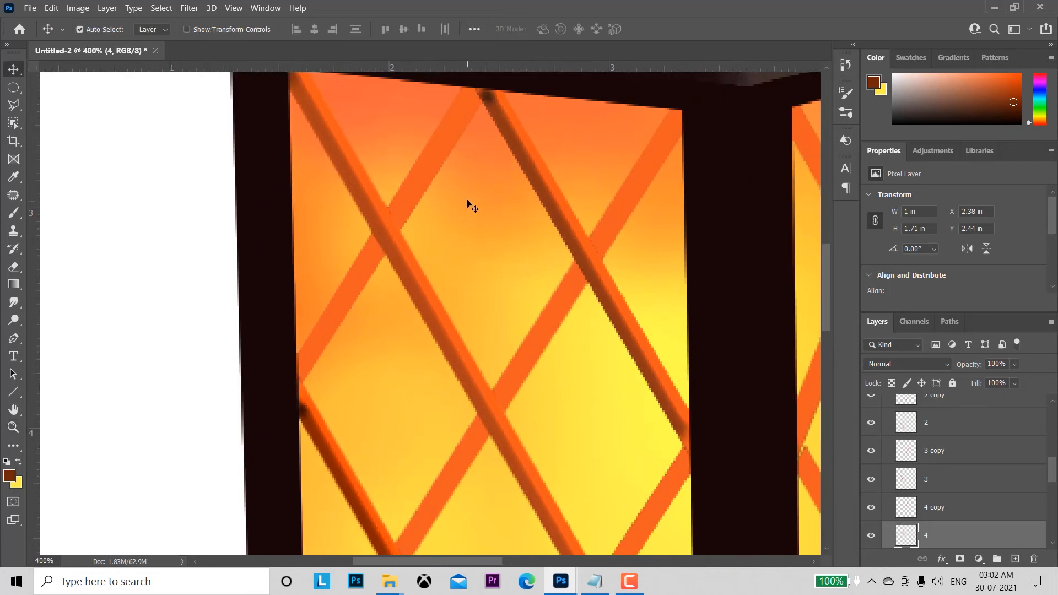
pyautogui.click(416, 183)
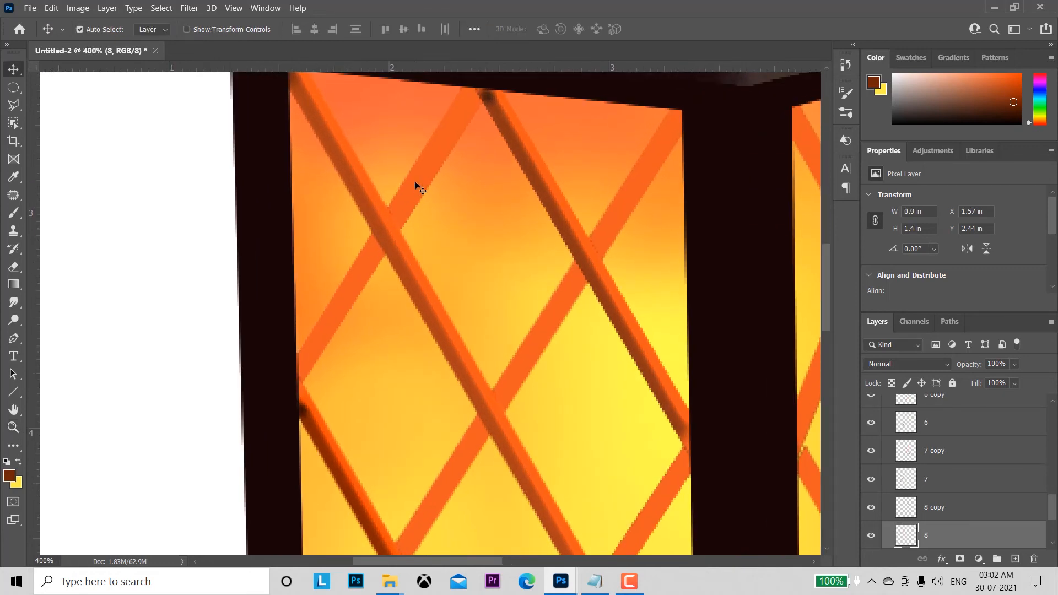
pyautogui.keyDown('ctrl'); pyautogui.click(906, 536); pyautogui.keyUp('ctrl')
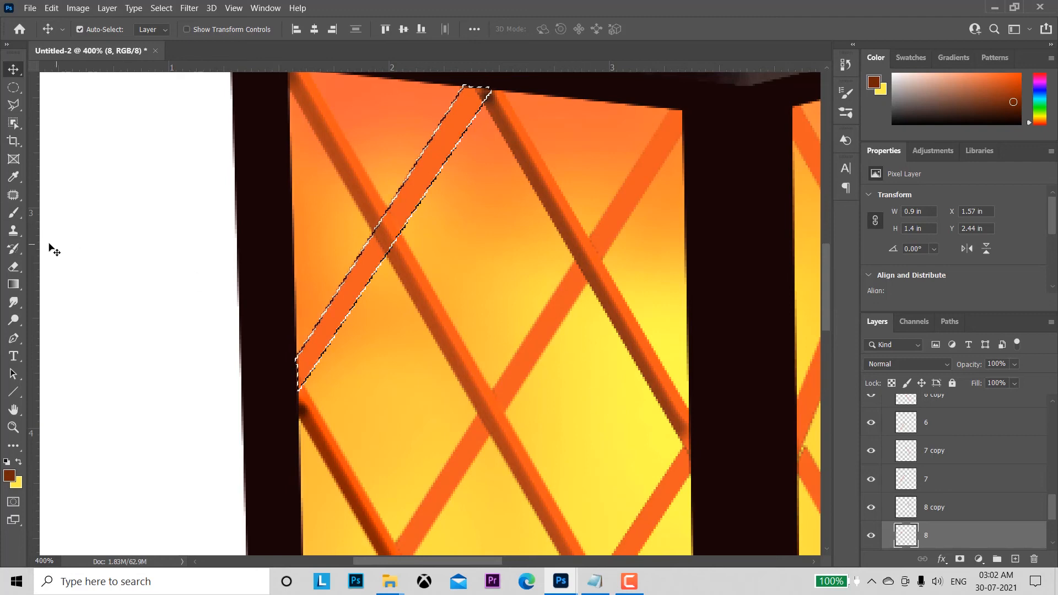
pyautogui.click(13, 213)
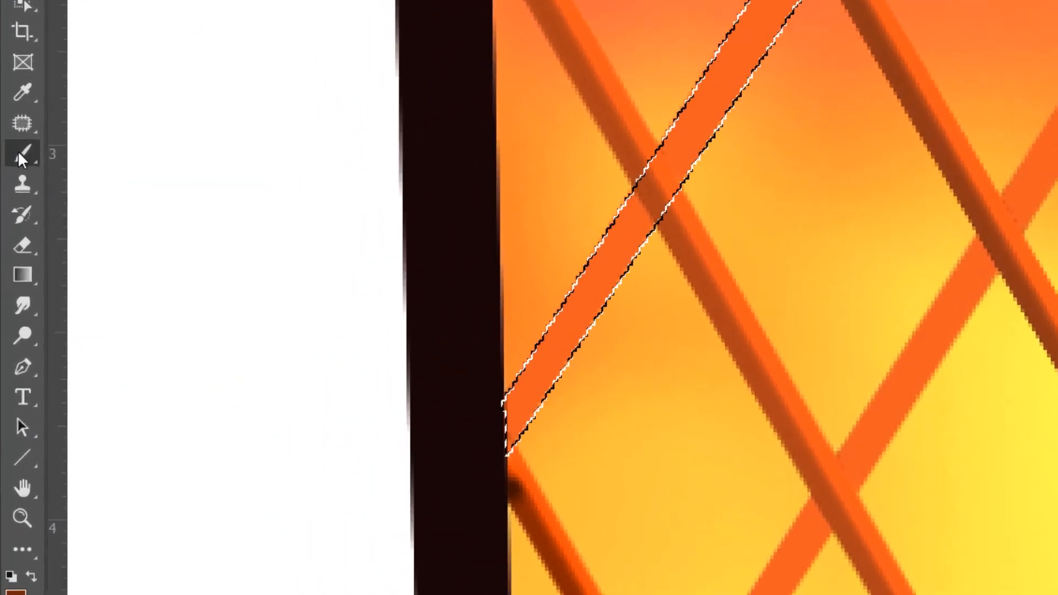
pyautogui.click(15, 592)
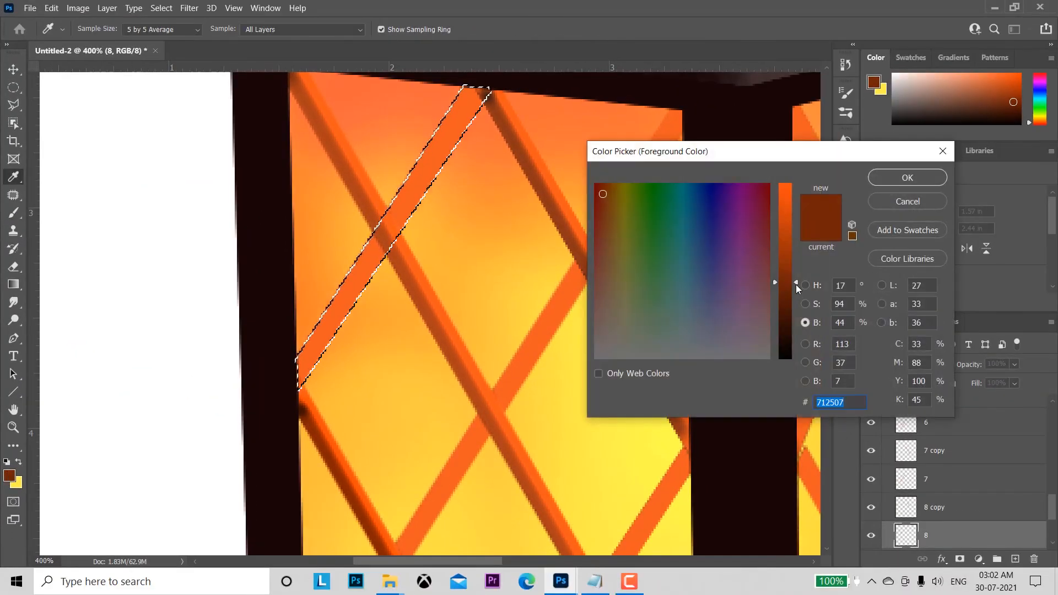
pyautogui.click(893, 177)
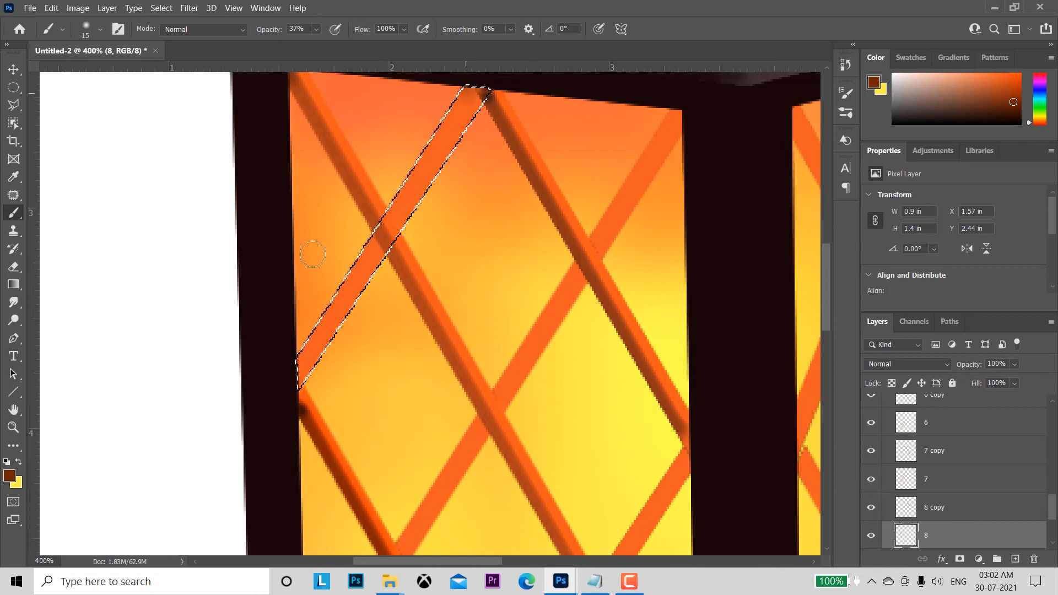
pyautogui.press('shift')
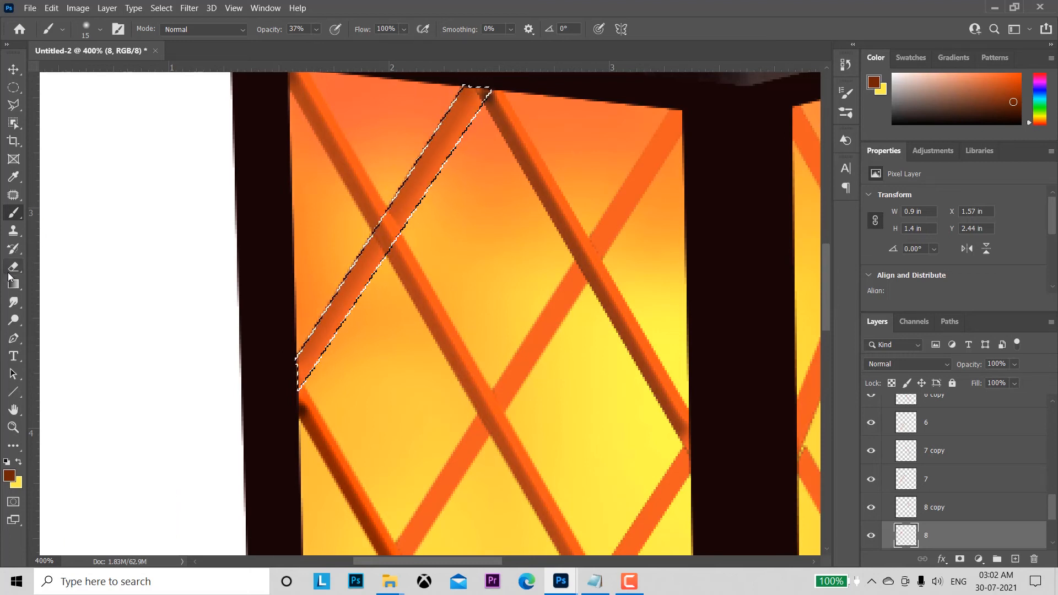
# Step: Burn the upper-left edge of the layer 8 bar with a size 10 brush in the Midtones range at 100% exposure
pyautogui.click(13, 320)
pyautogui.click(61, 333)
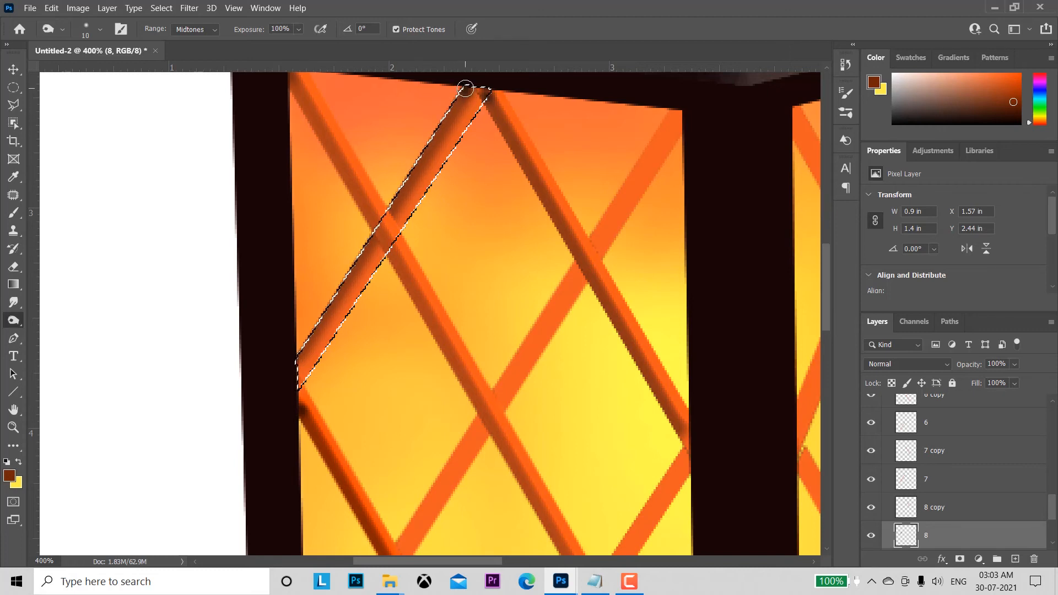
pyautogui.moveTo(295, 362); pyautogui.dragTo(531, 245)
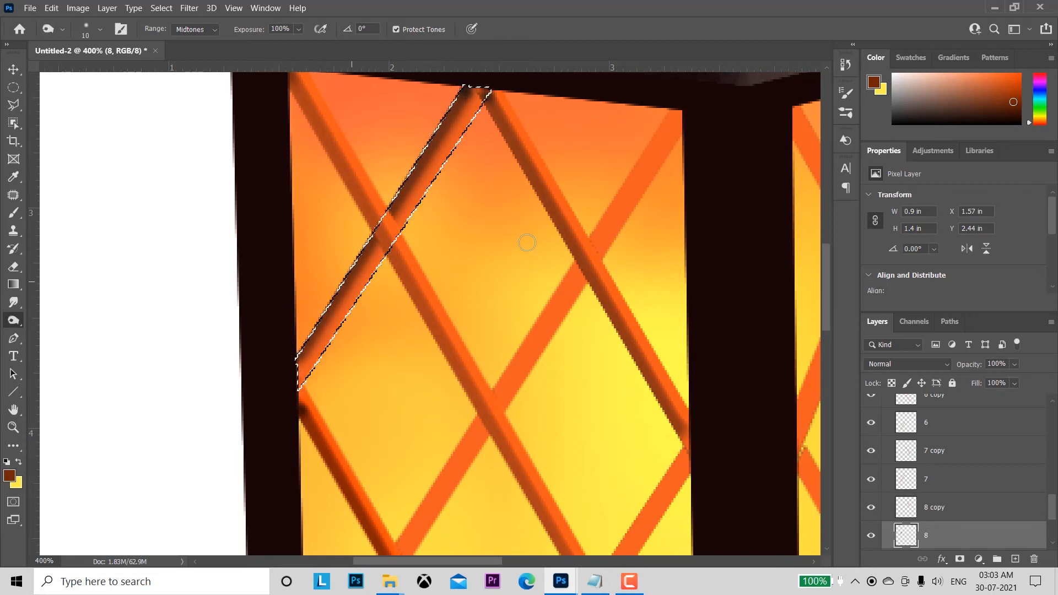
# Step: Dodge the lower-right edge of the layer 8 bar with a size 10 brush in the Highlights range and deselect it
pyautogui.rightClick(14, 321)
pyautogui.click(64, 320)
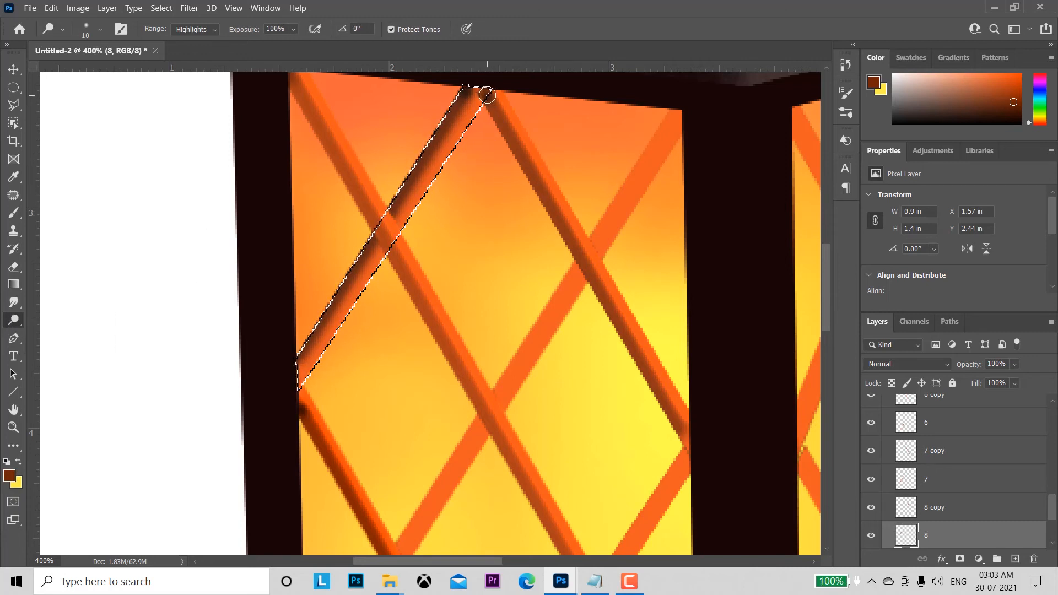
pyautogui.click(304, 385)
pyautogui.keyDown('shift'); pyautogui.click(486, 92); pyautogui.keyUp('shift')
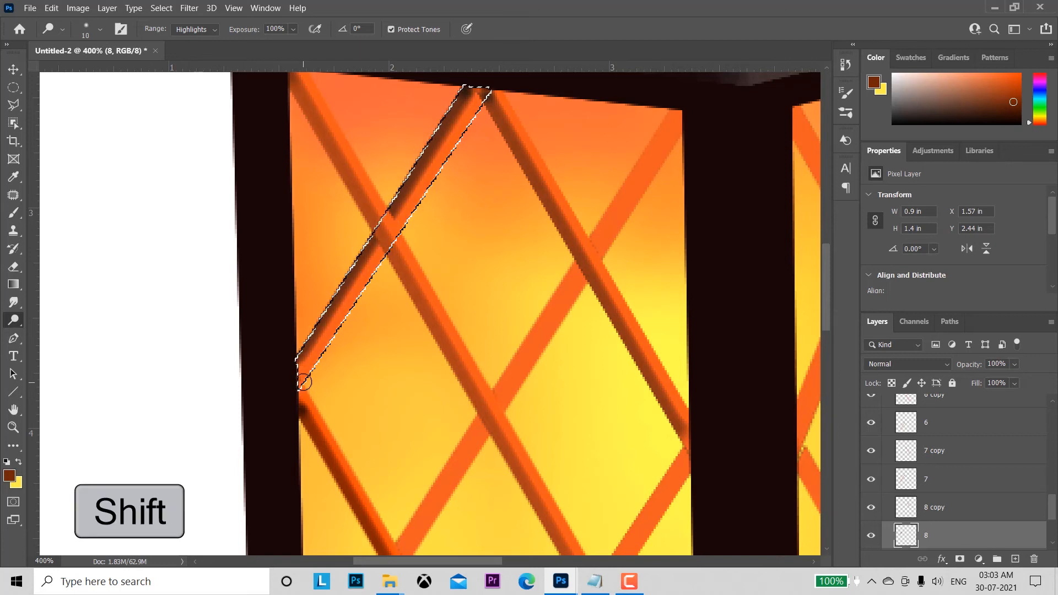
pyautogui.hotkey('ctrl', 'd')
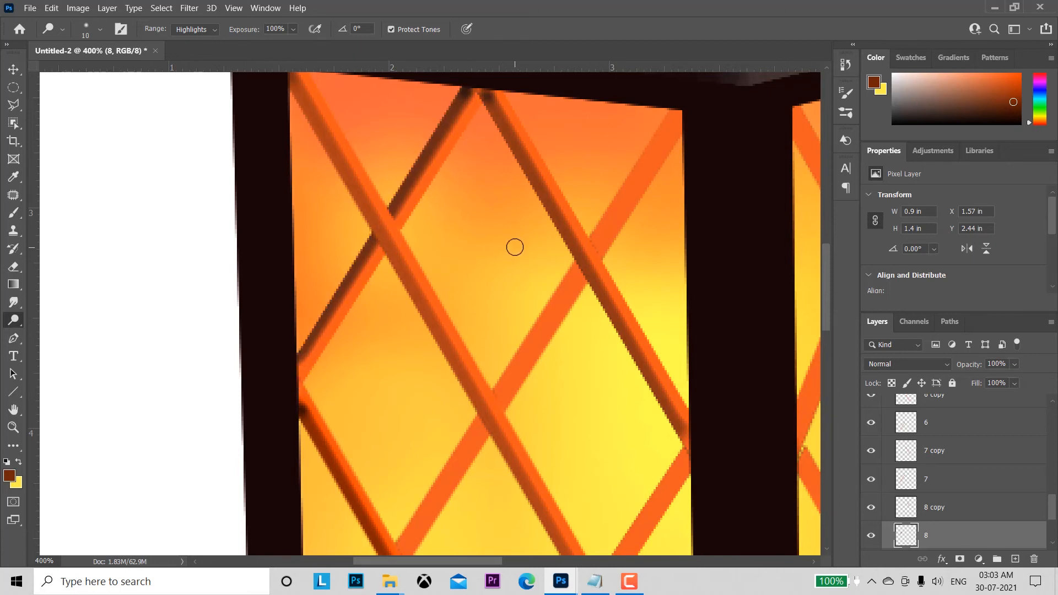
# Step: Add a new empty layer above the base layer at the top of the layer stack
pyautogui.press('z')
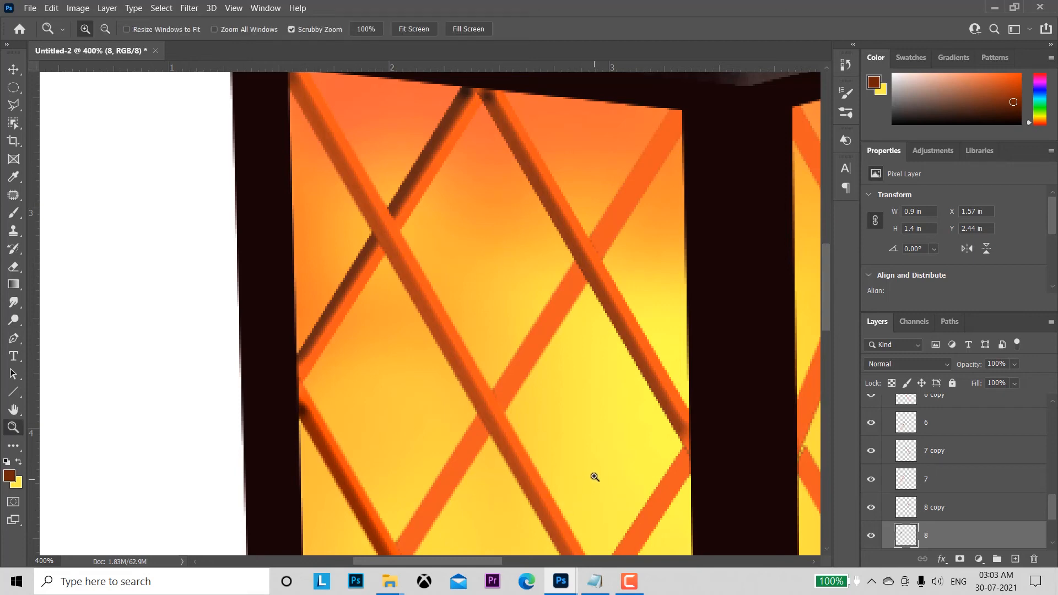
pyautogui.moveTo(595, 477); pyautogui.dragTo(567, 448)
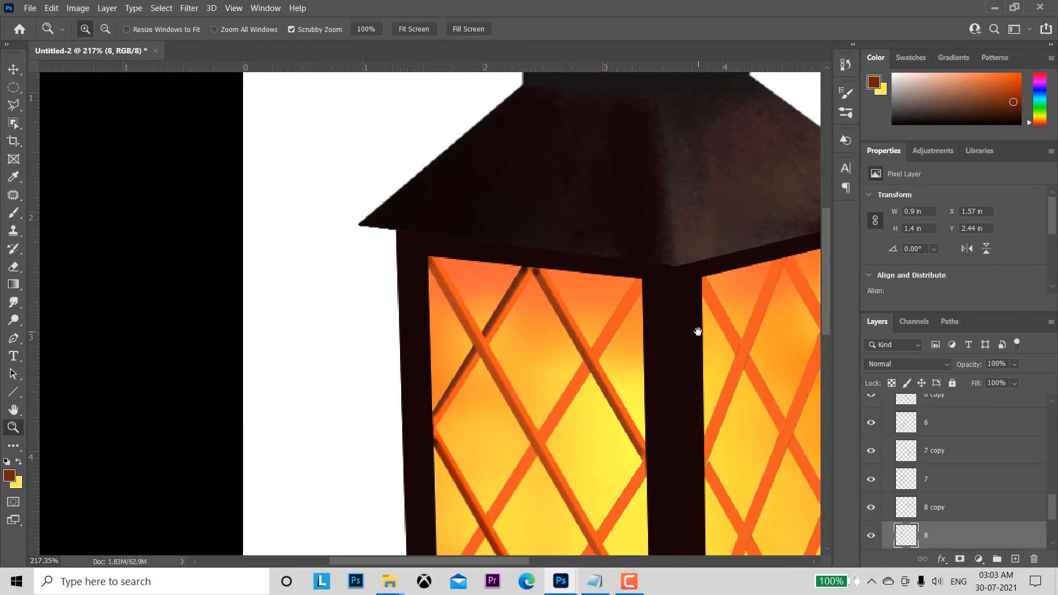
pyautogui.moveTo(697, 330); pyautogui.dragTo(508, 442)
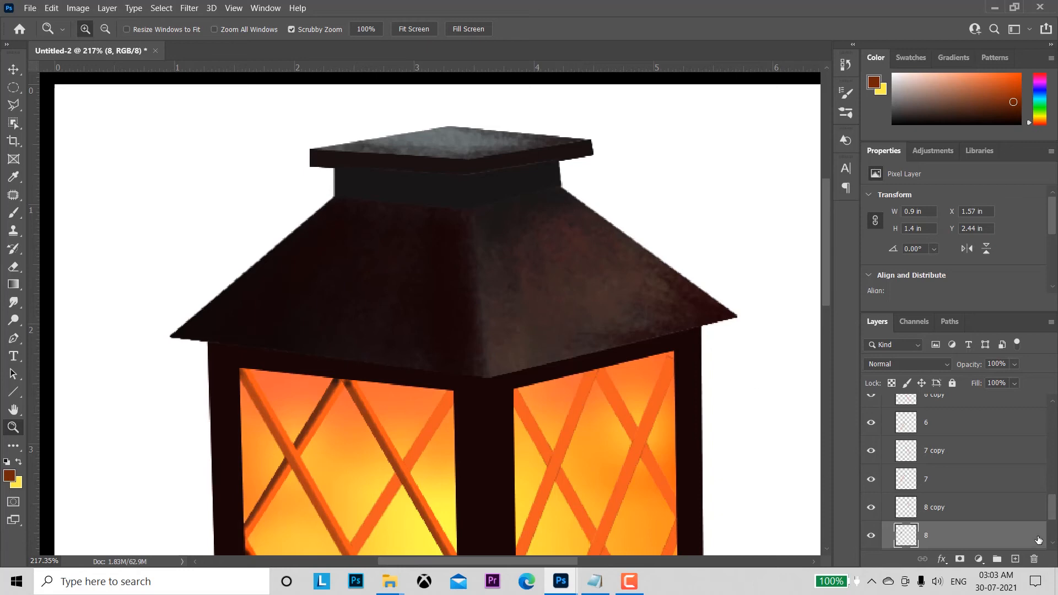
pyautogui.moveTo(1052, 512); pyautogui.dragTo(1052, 411)
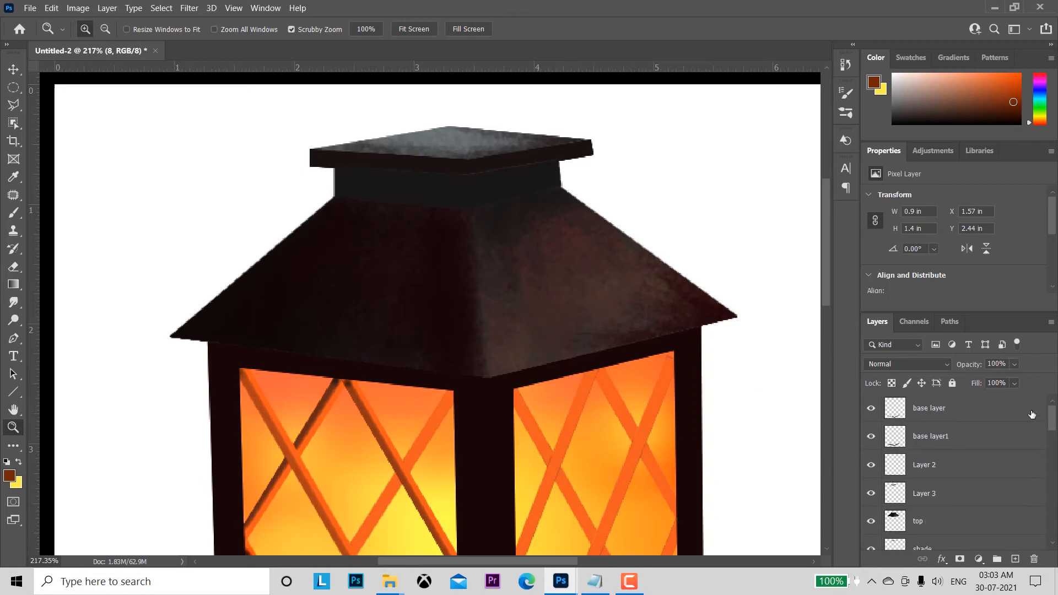
pyautogui.click(948, 409)
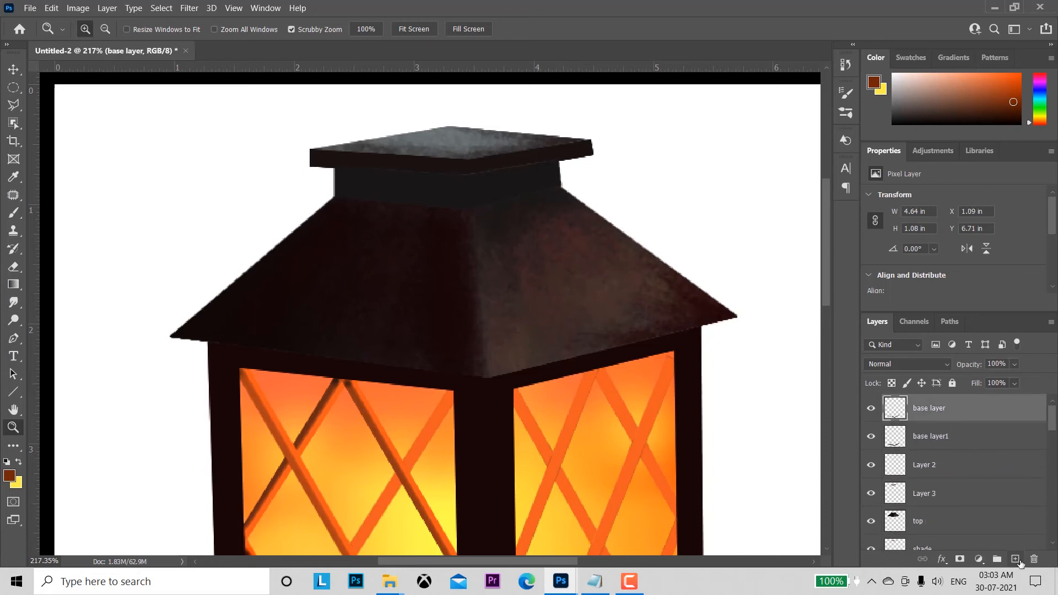
pyautogui.click(1016, 559)
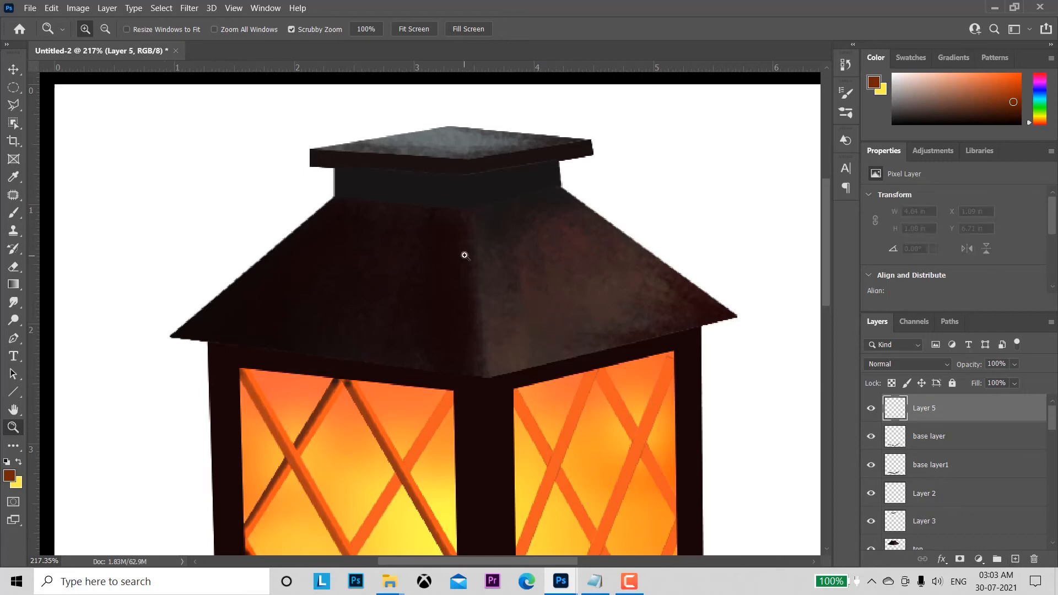
# Step: Reduce the Brush tool to size 6 and set the foreground colour to light blue a7effc
pyautogui.click(14, 213)
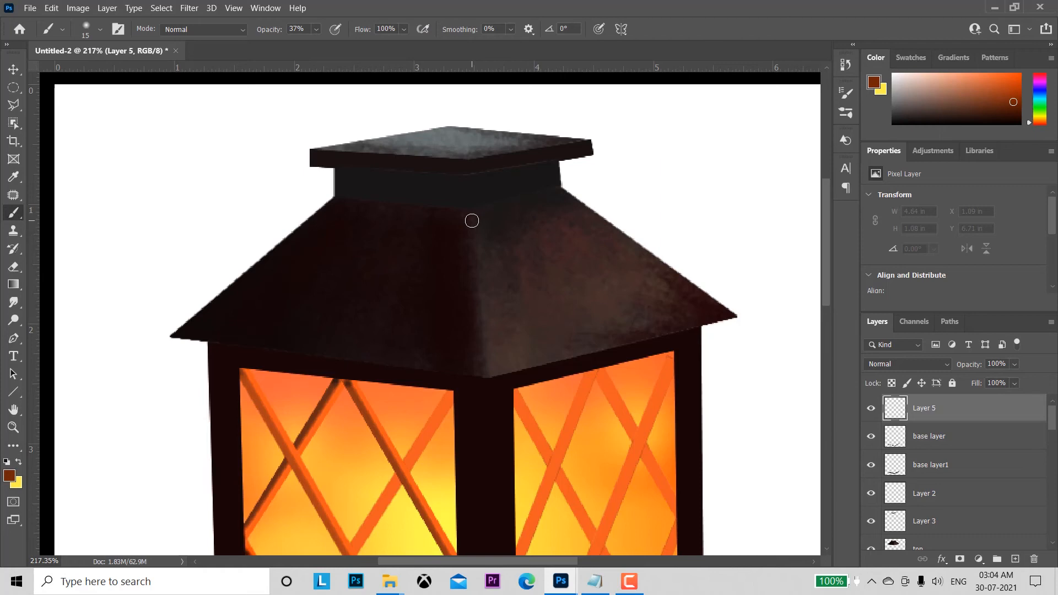
pyautogui.press('[')
pyautogui.press('[')
pyautogui.press('[')
pyautogui.click(8, 476)
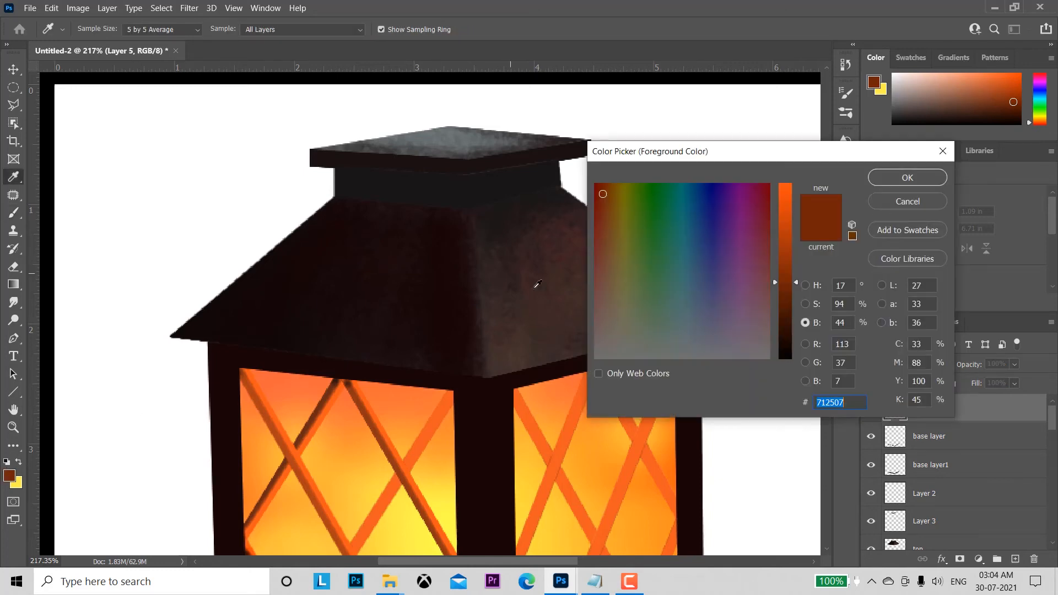
pyautogui.click(810, 286)
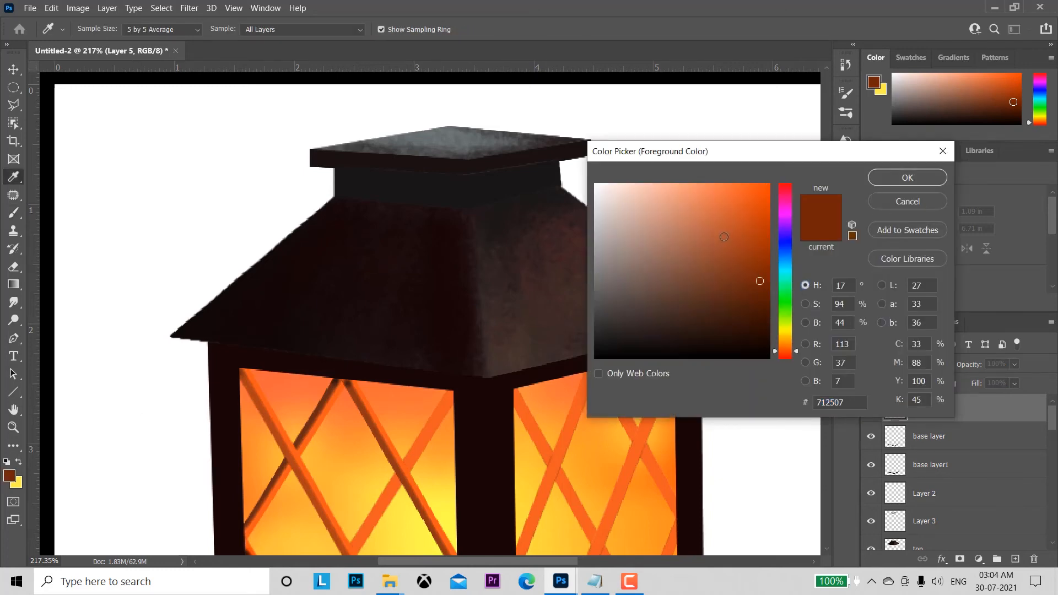
pyautogui.click(785, 266)
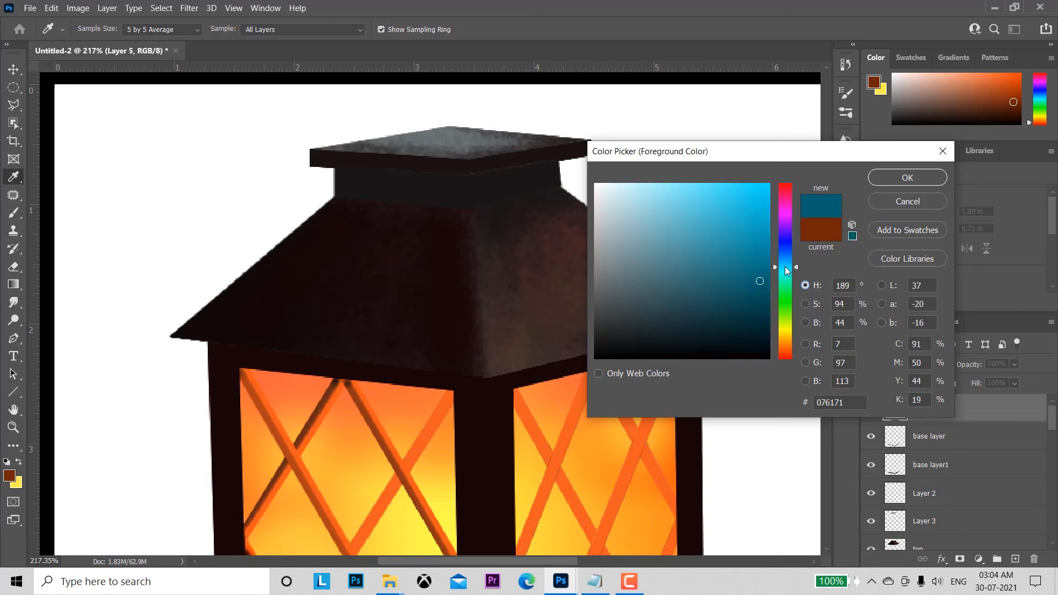
pyautogui.click(654, 185)
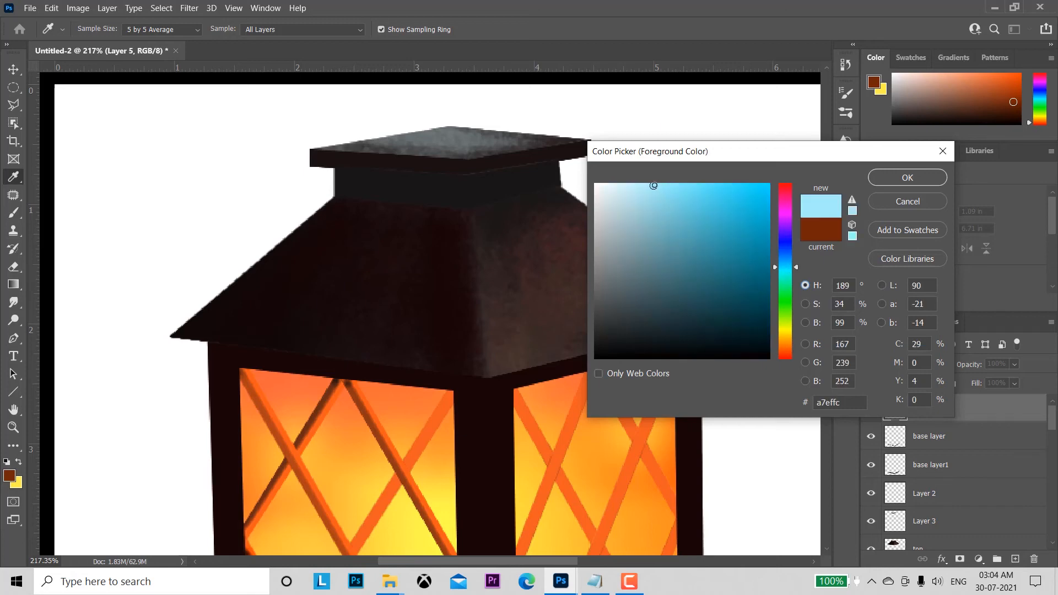
pyautogui.click(907, 178)
pyautogui.press('b')
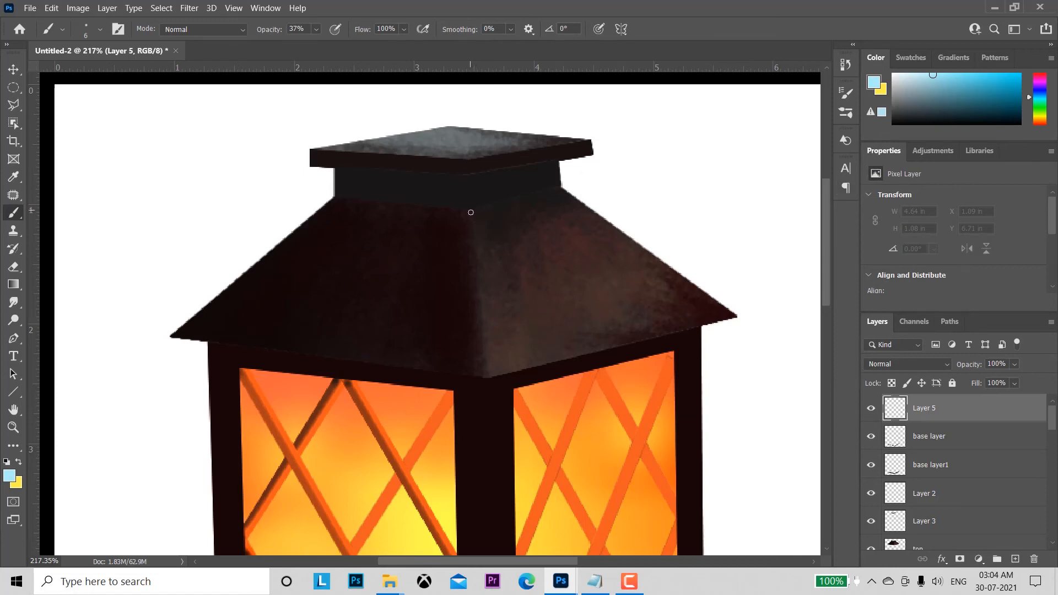
# Step: Paint a straight light-blue highlight along the roof's front ridge, from its upper end down to the eave corner
pyautogui.click(471, 213)
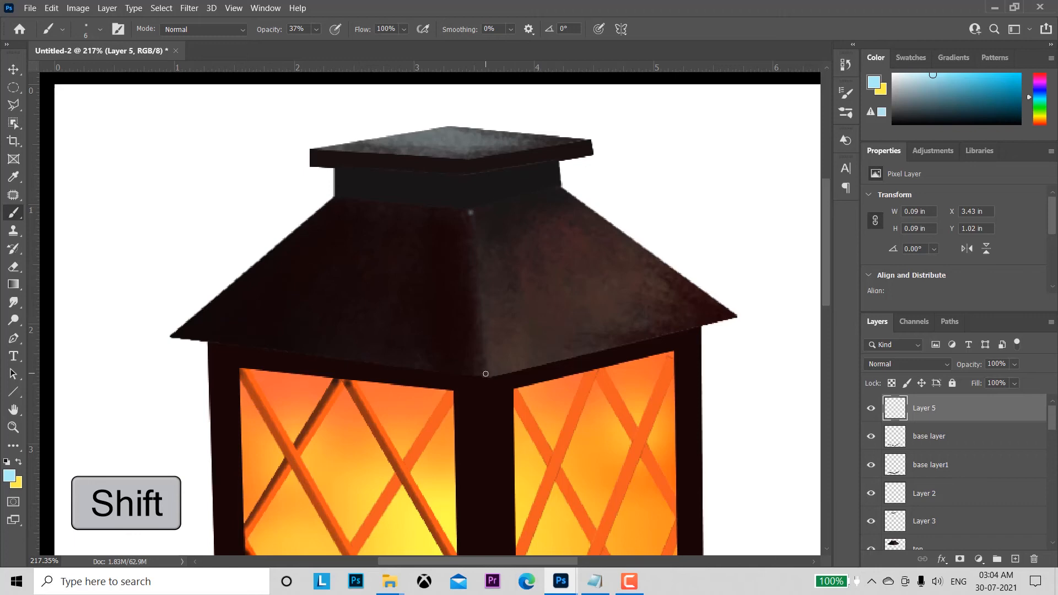
pyautogui.keyDown('shift'); pyautogui.click(486, 374); pyautogui.keyUp('shift')
pyautogui.keyDown('shift'); pyautogui.click(485, 372); pyautogui.keyUp('shift')
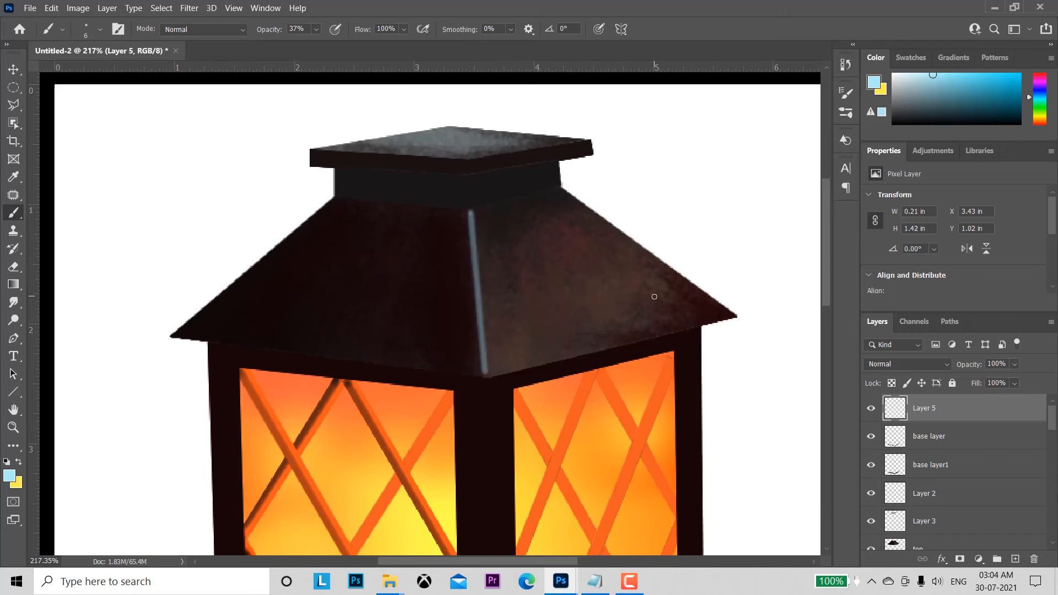
# Step: Soften the roof ridge highlight with a Gaussian Blur of 2.5 pixels radius
pyautogui.click(190, 13)
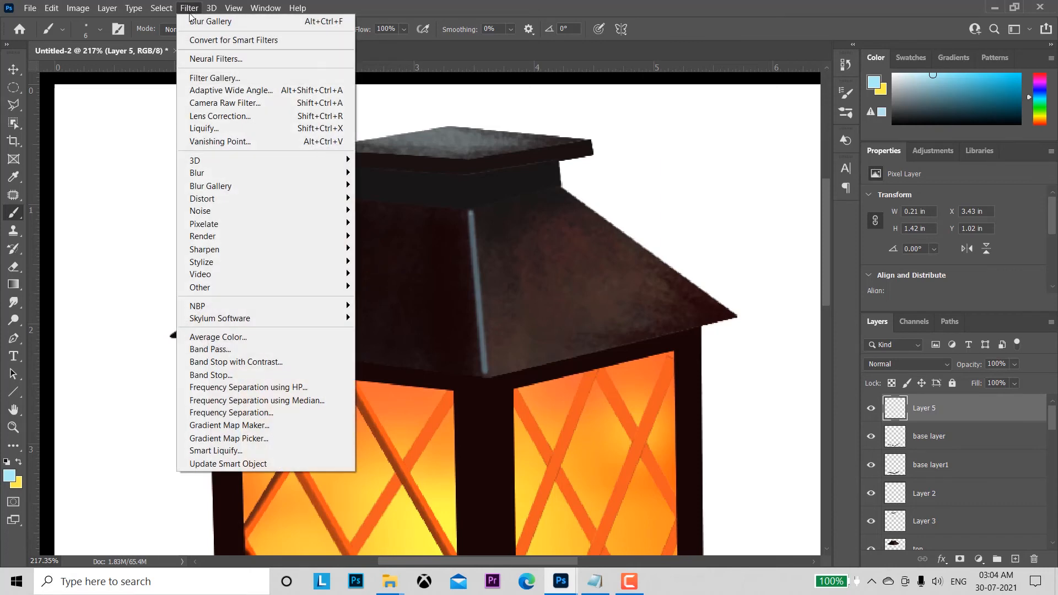
pyautogui.moveTo(208, 178)
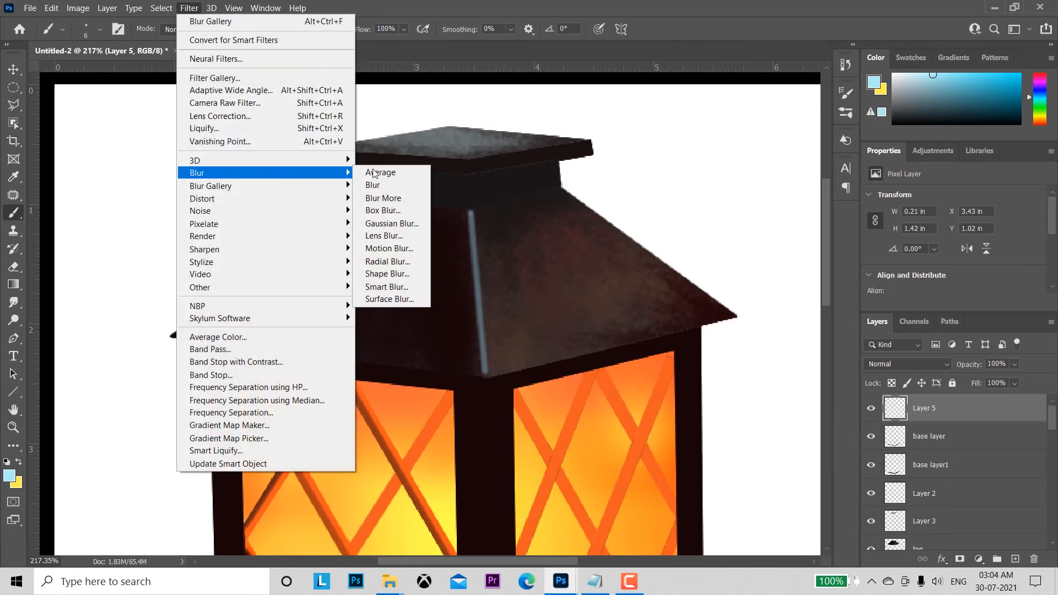
pyautogui.click(393, 224)
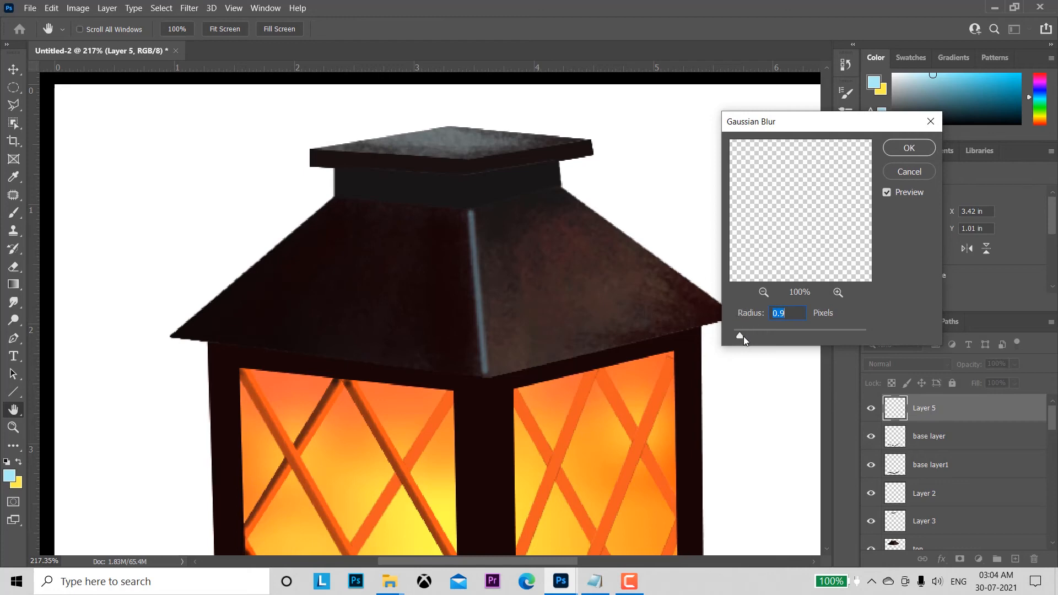
pyautogui.moveTo(742, 336); pyautogui.dragTo(753, 335)
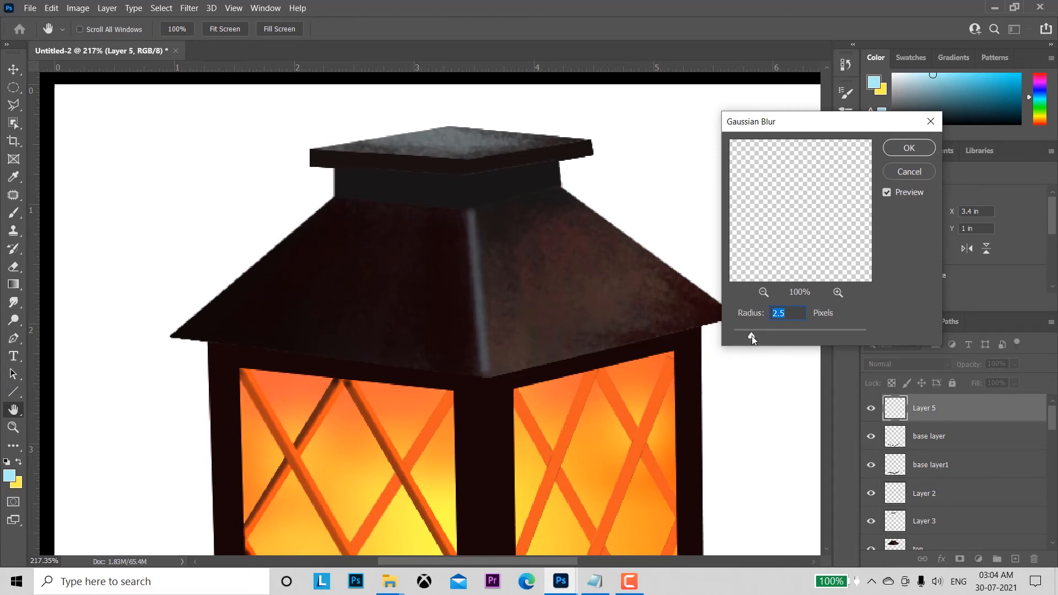
pyautogui.moveTo(749, 338); pyautogui.dragTo(751, 341)
pyautogui.click(752, 340)
pyautogui.moveTo(753, 339); pyautogui.dragTo(752, 338)
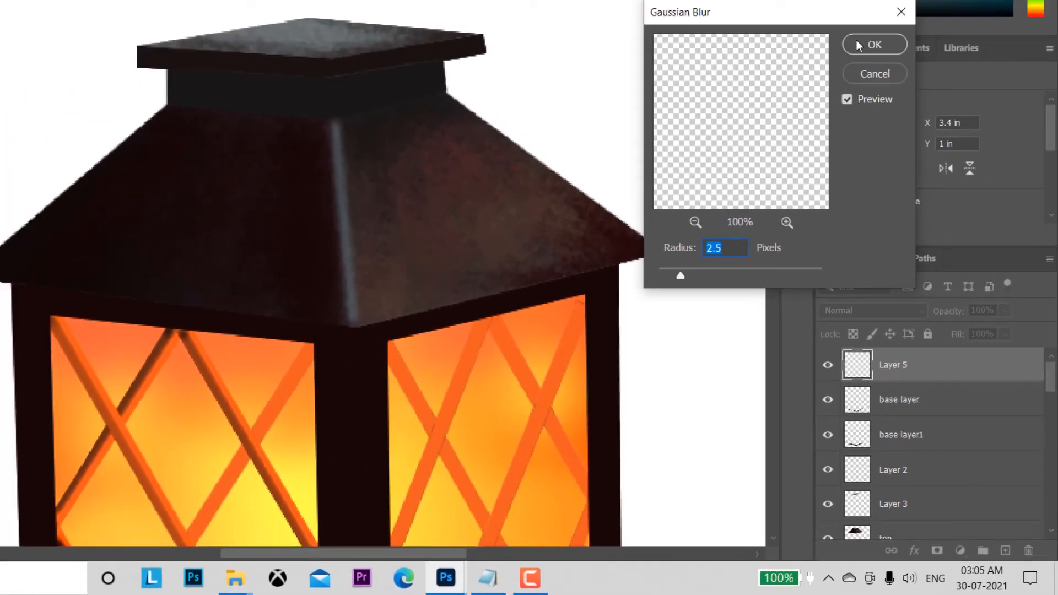
pyautogui.click(858, 45)
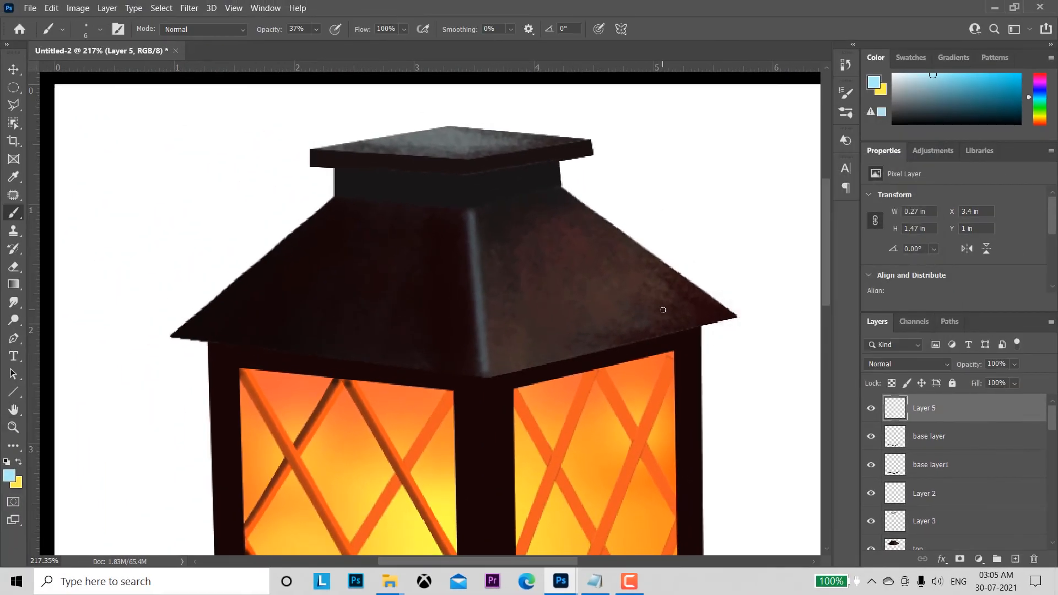
# Step: Add a new empty layer above the roof highlight layer for a detail on the lantern's base
pyautogui.press('z')
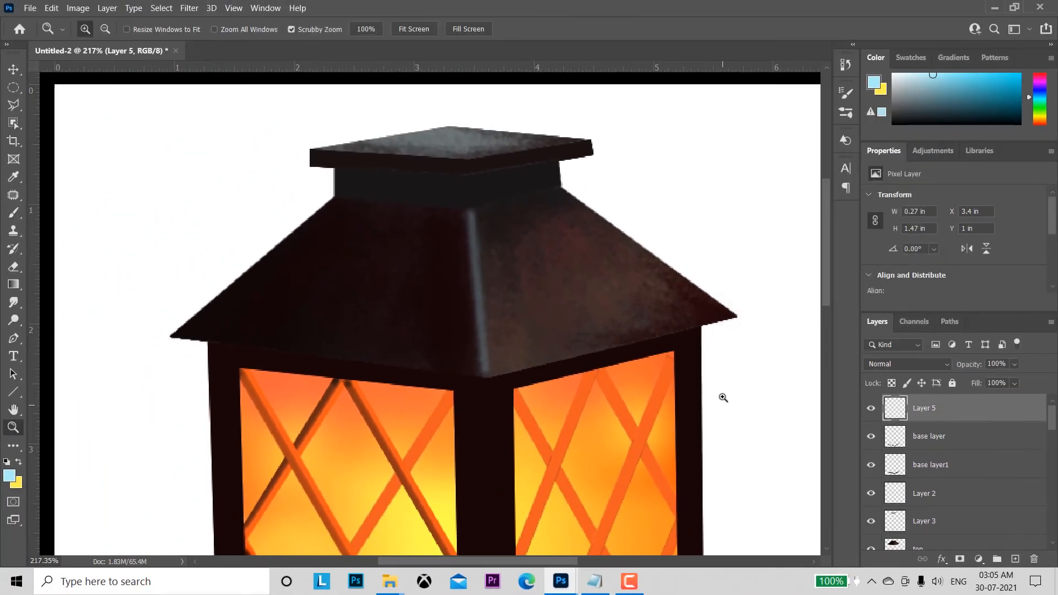
pyautogui.moveTo(722, 397)
pyautogui.mouseDown()
pyautogui.moveTo(678, 293)
pyautogui.moveTo(656, 269)
pyautogui.mouseUp()
pyautogui.press('b')
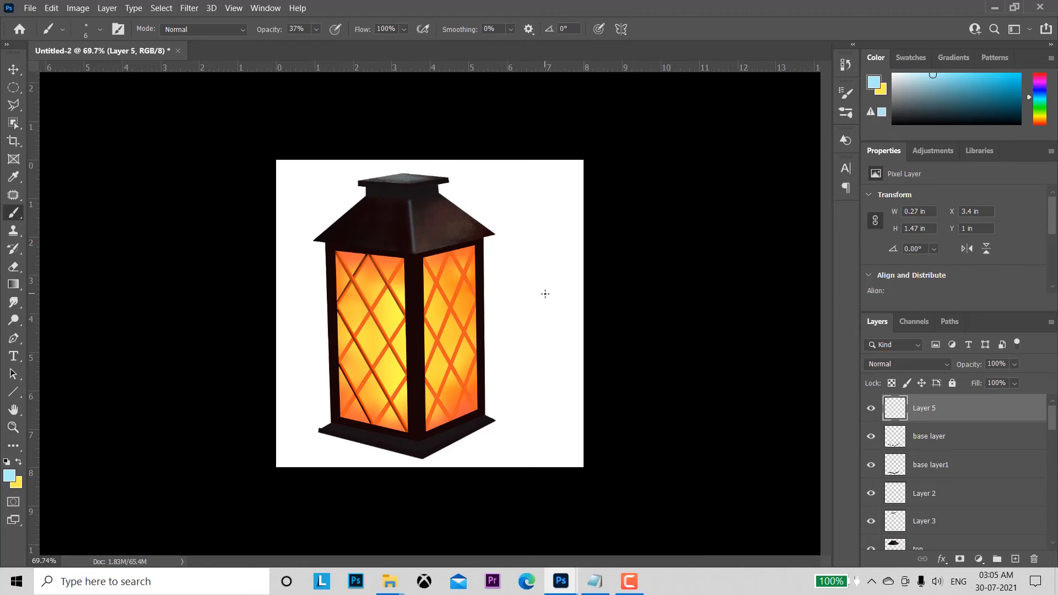
pyautogui.press('z')
pyautogui.moveTo(448, 397)
pyautogui.mouseDown()
pyautogui.moveTo(515, 473)
pyautogui.moveTo(633, 189)
pyautogui.mouseUp()
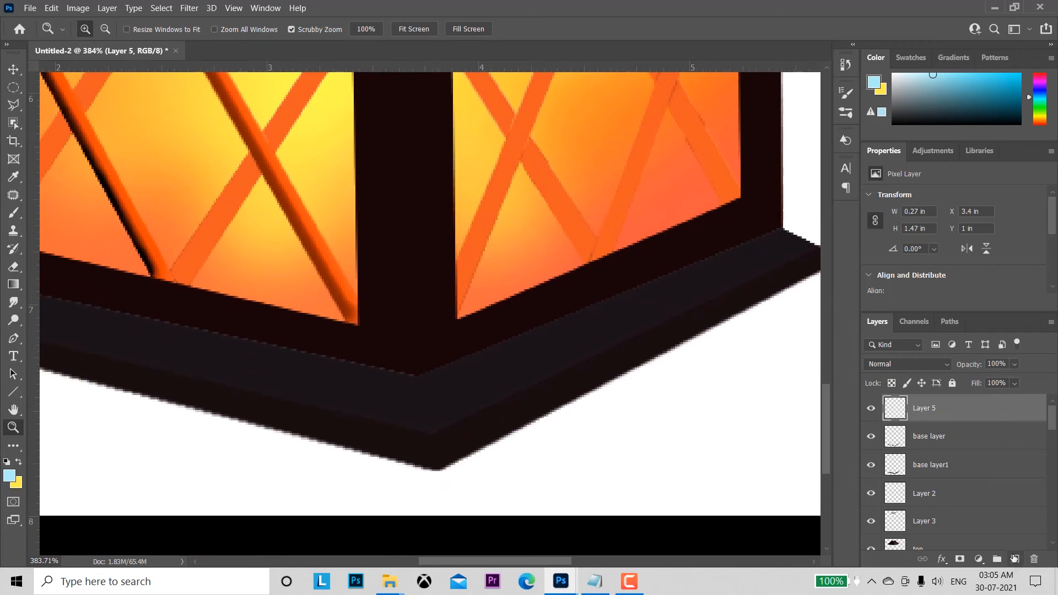
pyautogui.click(1014, 559)
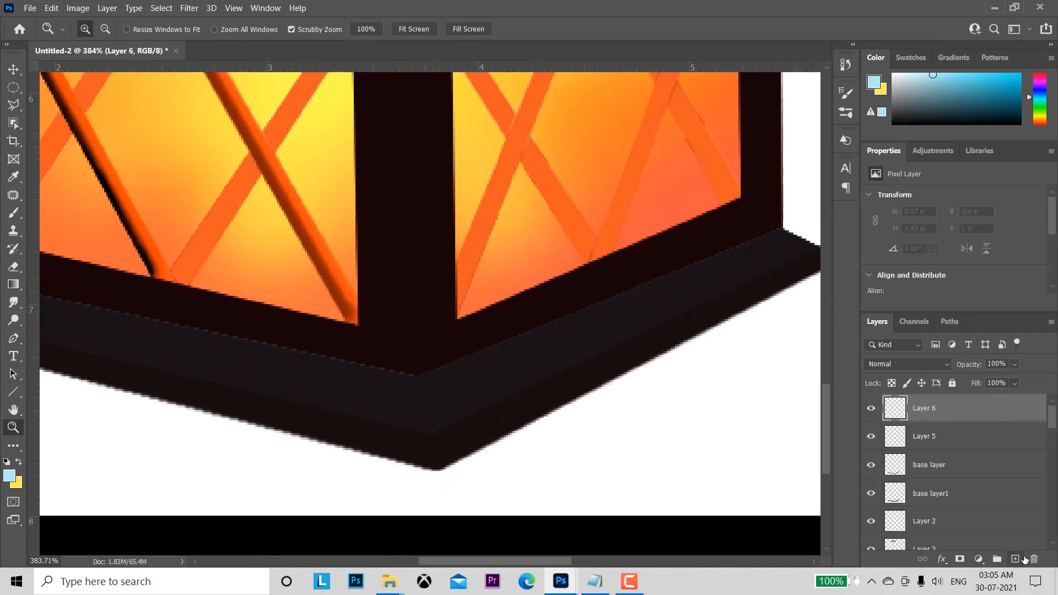
# Step: Paint a straight light-blue highlight down the front corner of the lantern's base with a size 2 brush
pyautogui.click(14, 212)
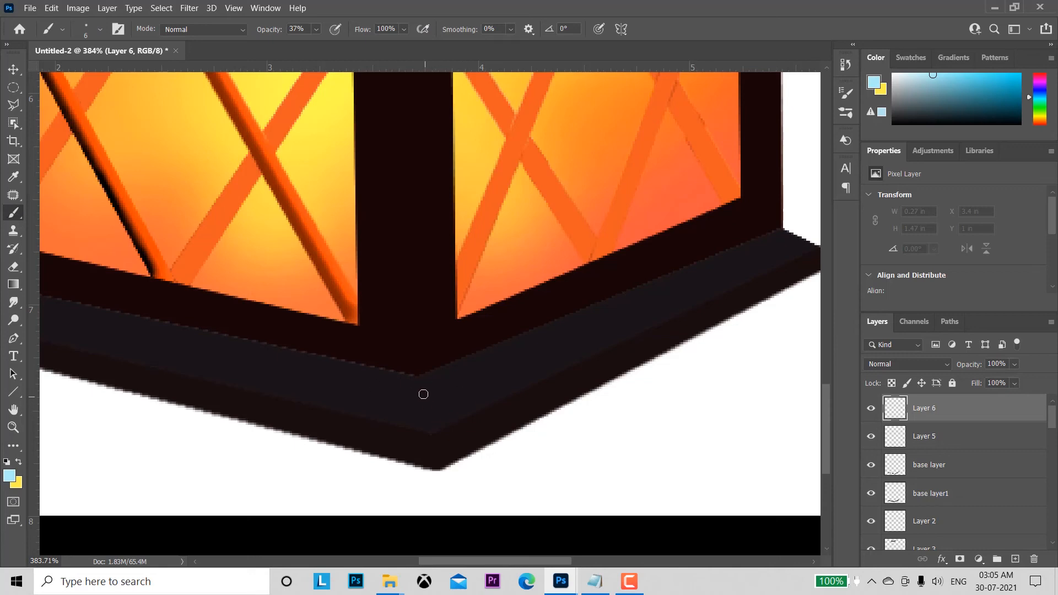
pyautogui.press('[')
pyautogui.press('[')
pyautogui.press('[')
pyautogui.click(418, 376)
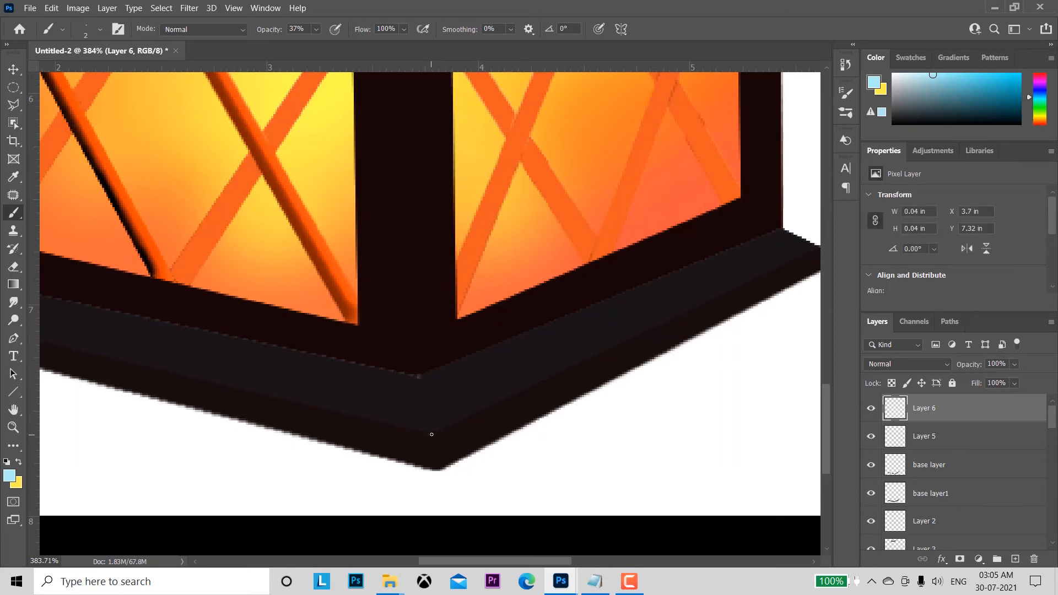
pyautogui.keyDown('shift'); pyautogui.click(432, 434); pyautogui.keyUp('shift')
# Step: Soften the base corner highlight with a Gaussian Blur of 0.7 pixels radius
pyautogui.click(189, 8)
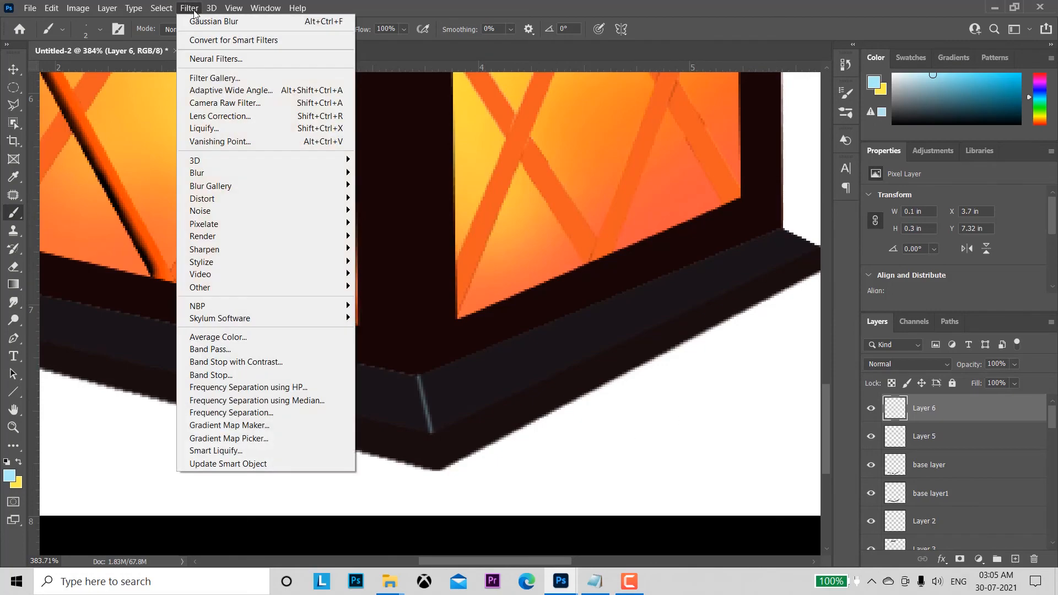
pyautogui.moveTo(233, 174)
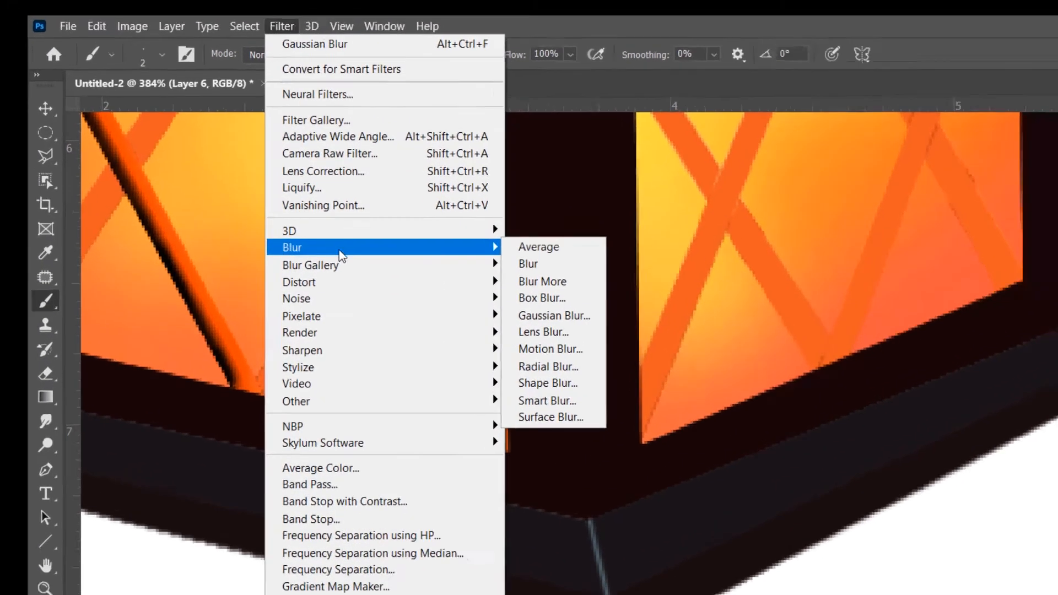
pyautogui.click(554, 315)
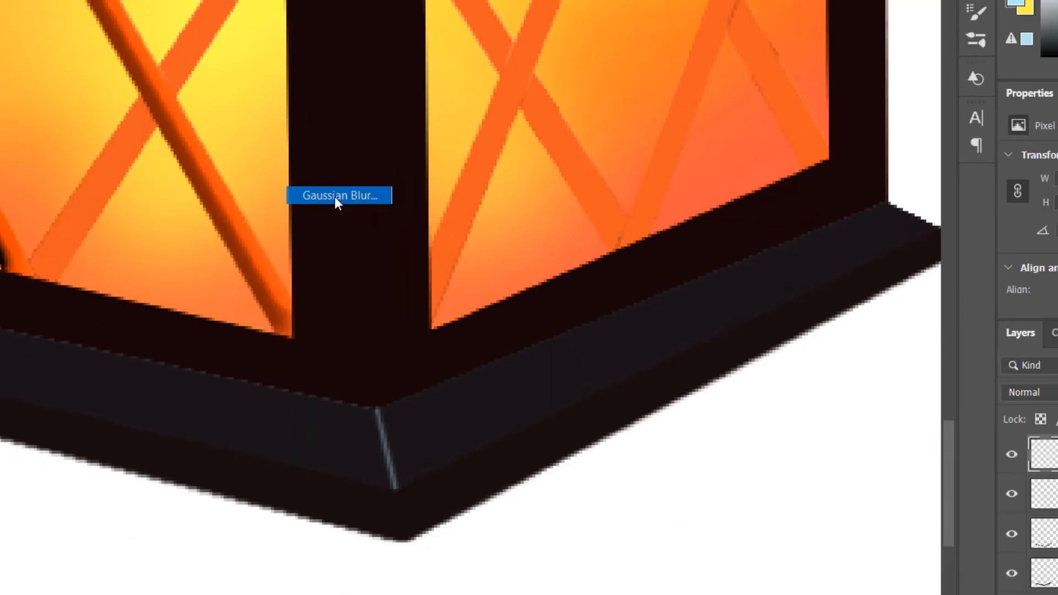
pyautogui.moveTo(635, 239); pyautogui.dragTo(629, 248)
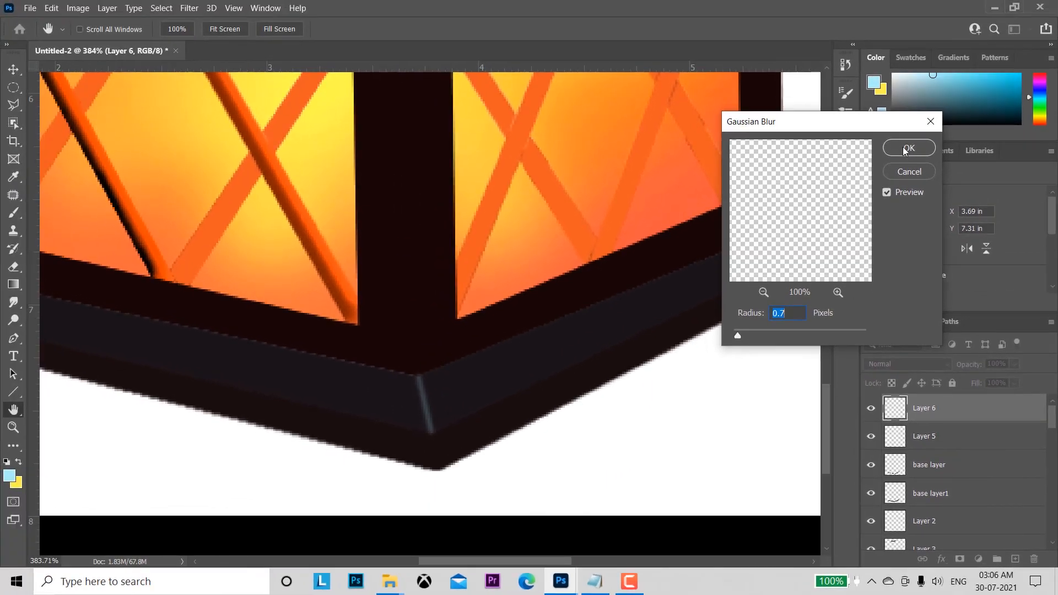
pyautogui.click(859, 3)
# Step: On the base layer, outline the protruding tip at the left end of the base rim with a polygonal lasso selection
pyautogui.press('z')
pyautogui.moveTo(707, 409)
pyautogui.mouseDown()
pyautogui.moveTo(648, 307)
pyautogui.moveTo(688, 369)
pyautogui.mouseUp()
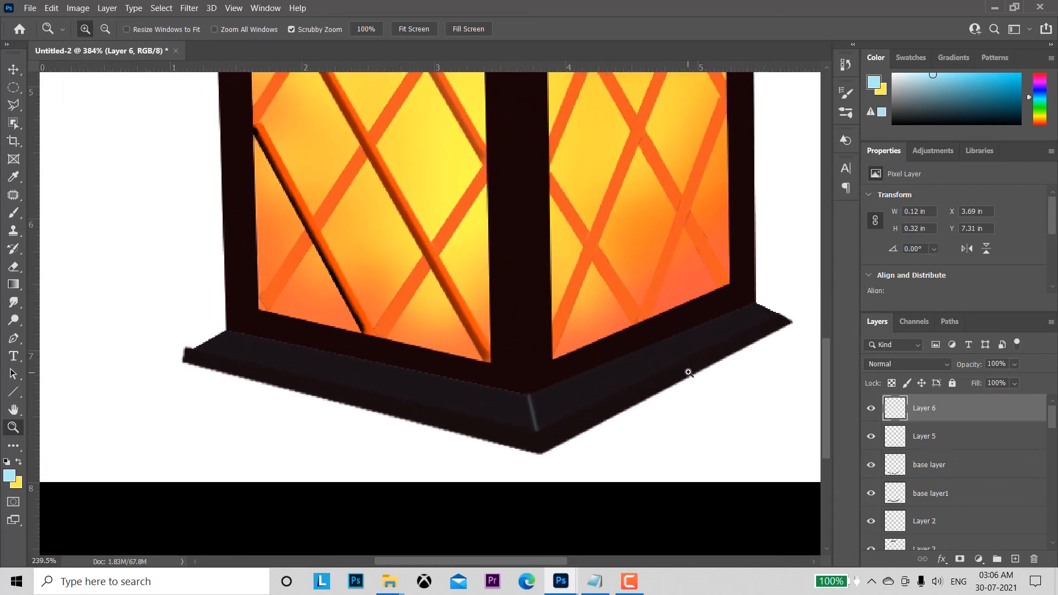
pyautogui.press('b')
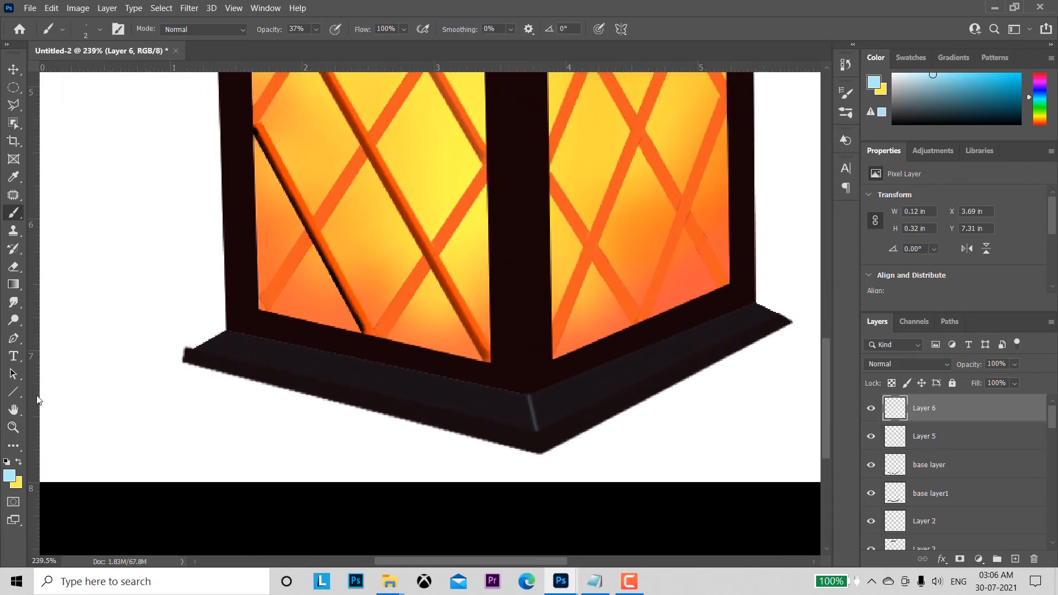
pyautogui.moveTo(166, 433); pyautogui.dragTo(262, 432)
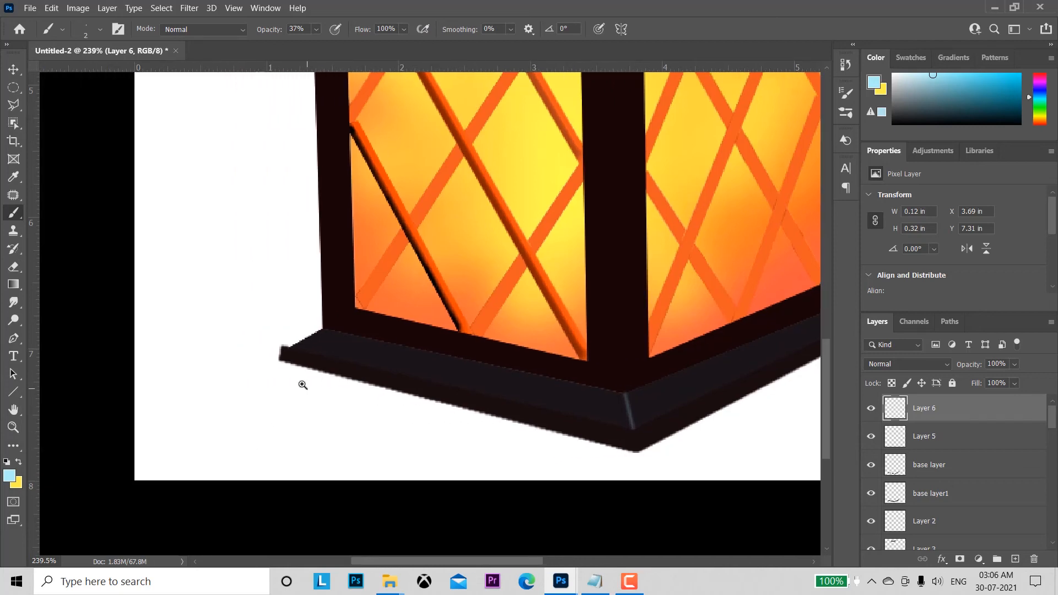
pyautogui.moveTo(300, 383); pyautogui.dragTo(359, 421)
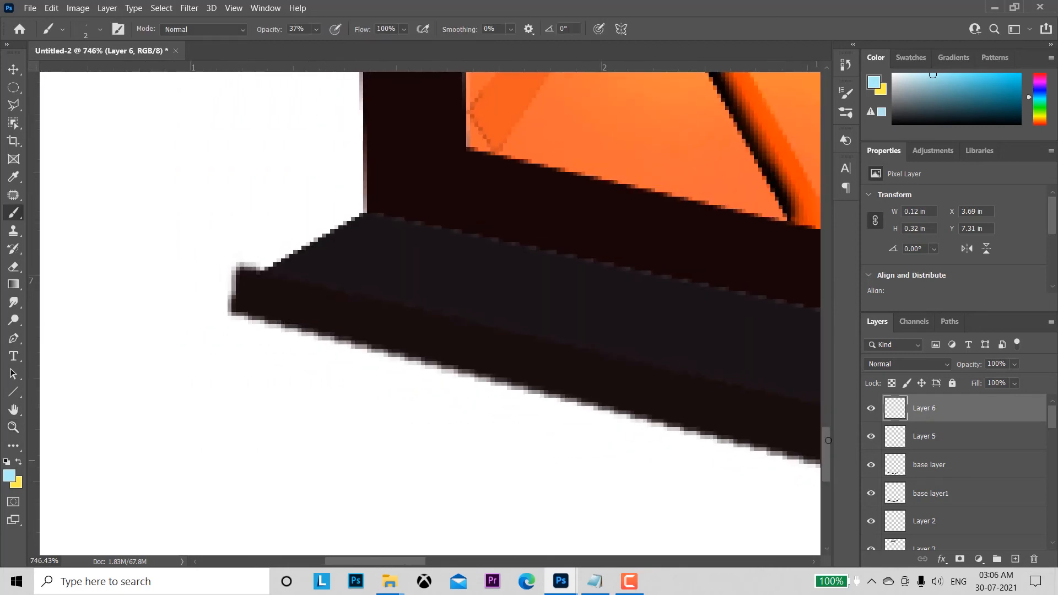
pyautogui.click(14, 69)
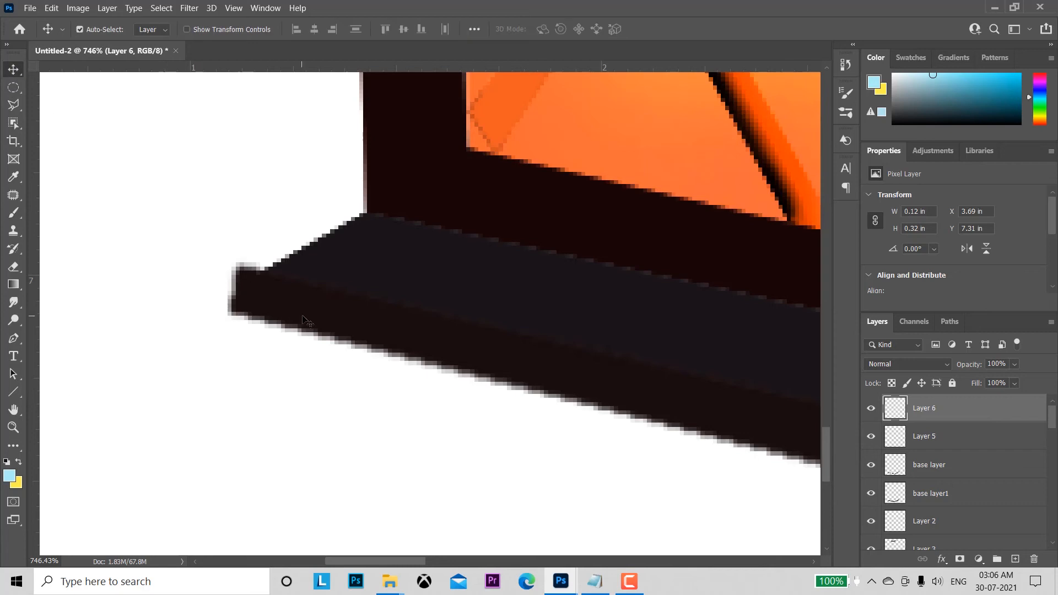
pyautogui.click(303, 318)
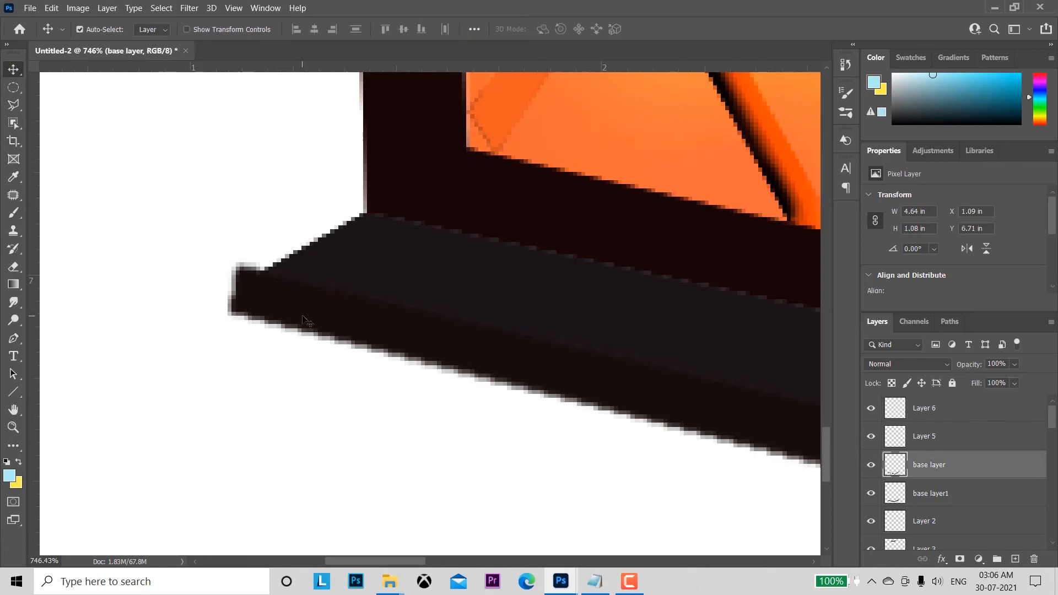
pyautogui.click(12, 105)
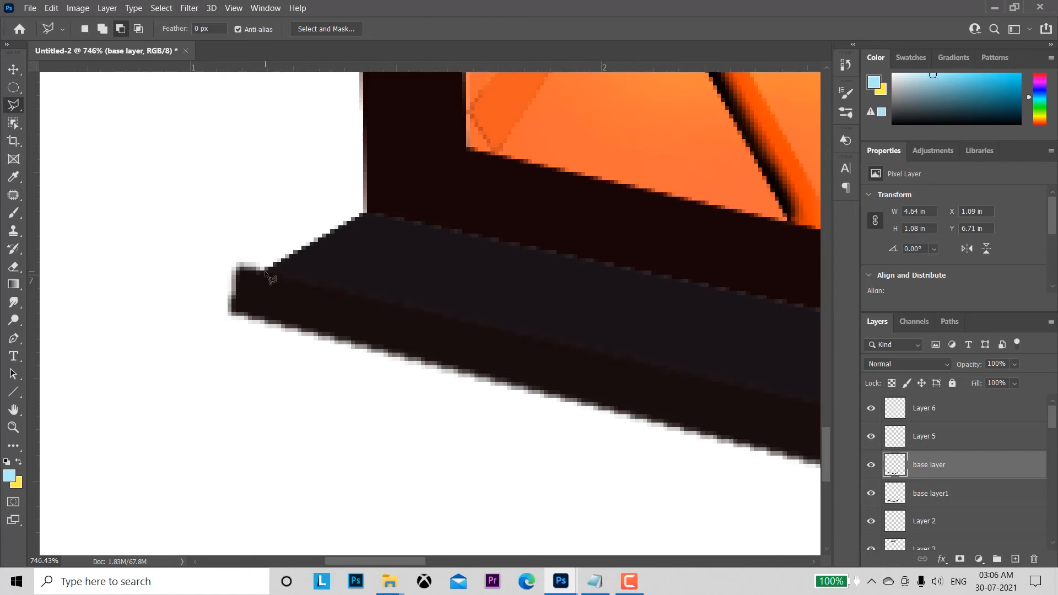
pyautogui.click(265, 270)
pyautogui.click(259, 329)
pyautogui.click(212, 318)
pyautogui.click(223, 250)
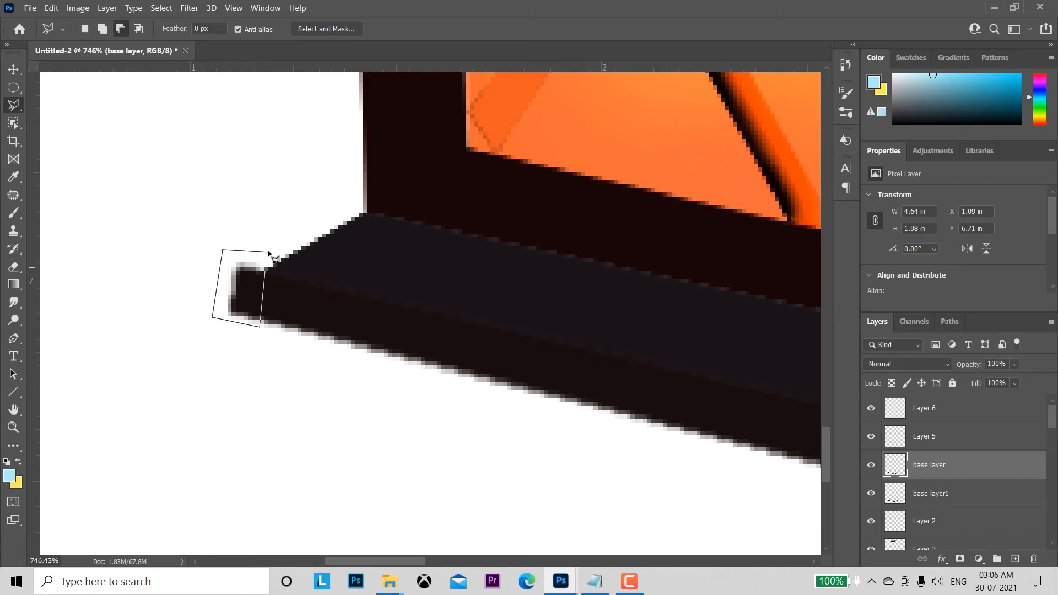
pyautogui.click(269, 251)
pyautogui.click(266, 272)
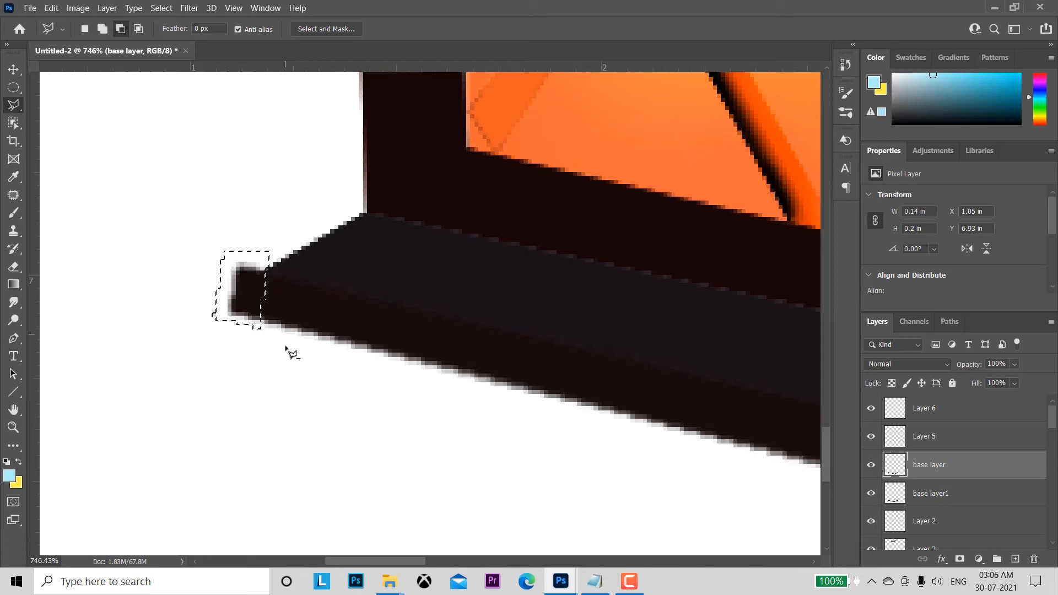
# Step: Fill the selected rim tip with white as the foreground colour and deselect it
pyautogui.click(7, 463)
pyautogui.click(19, 462)
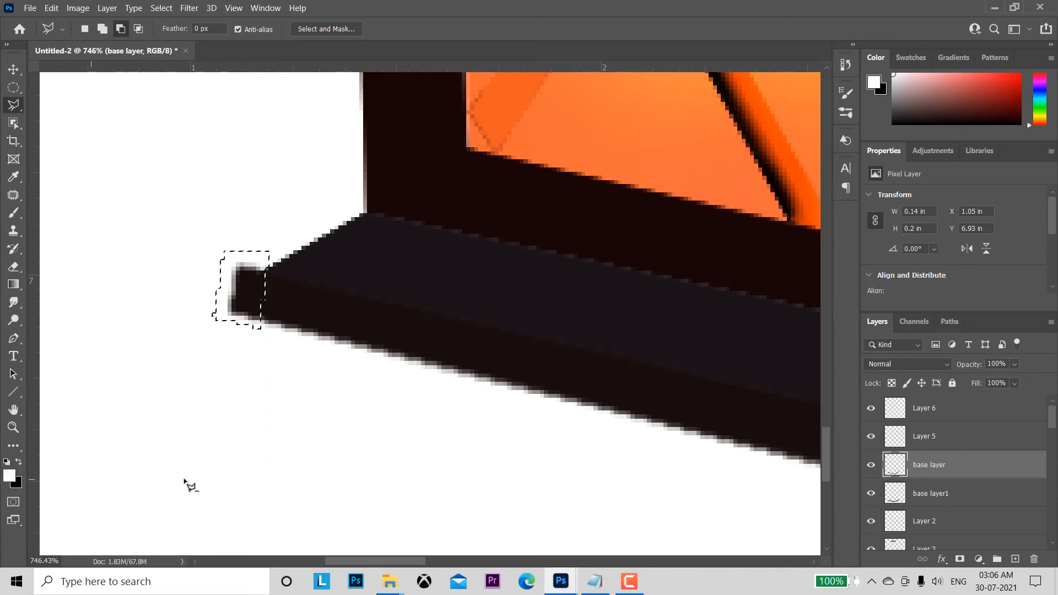
pyautogui.hotkey('alt', 'BackSpace')
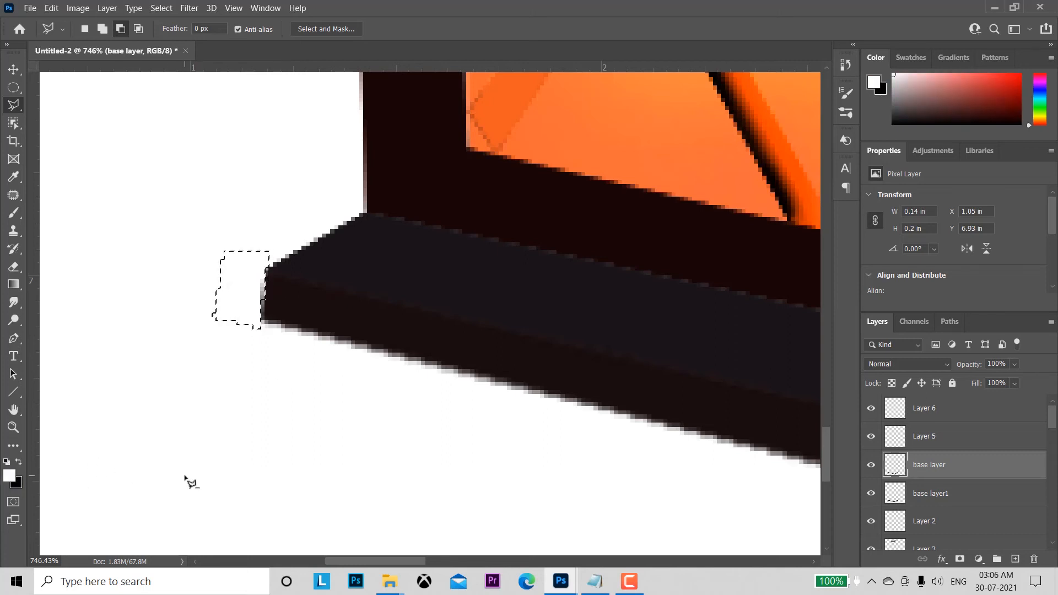
pyautogui.hotkey('ctrl', 'd')
pyautogui.press('z')
pyautogui.hotkey('ctrl', '0')
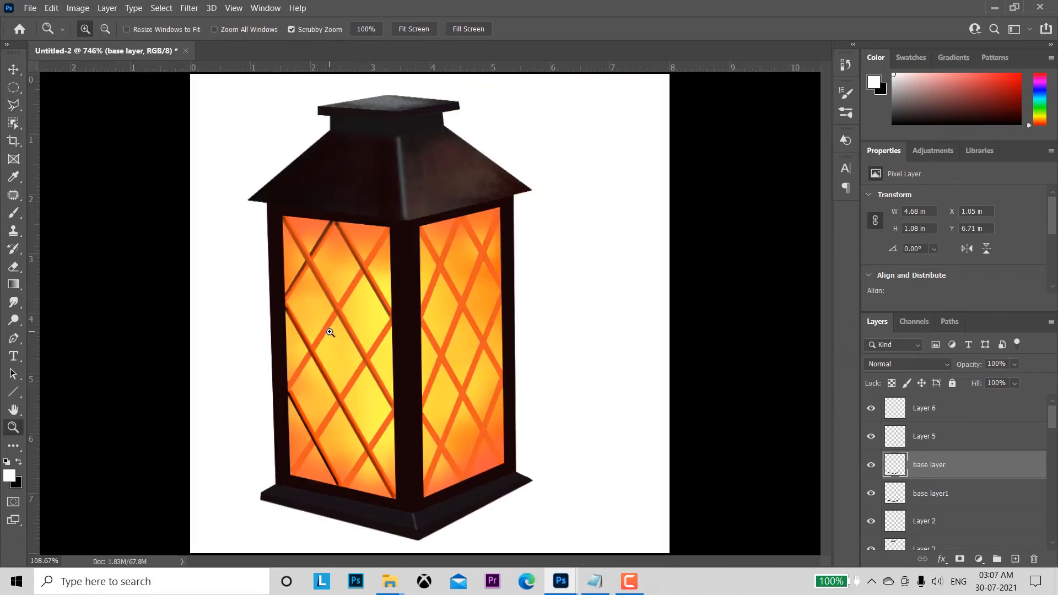
# Step: Make the light layer beneath Layer 4 the active layer
pyautogui.press('l')
pyautogui.press('z')
pyautogui.moveTo(552, 365)
pyautogui.mouseDown()
pyautogui.moveTo(572, 382)
pyautogui.moveTo(594, 380)
pyautogui.moveTo(700, 320)
pyautogui.mouseUp()
pyautogui.press('l')
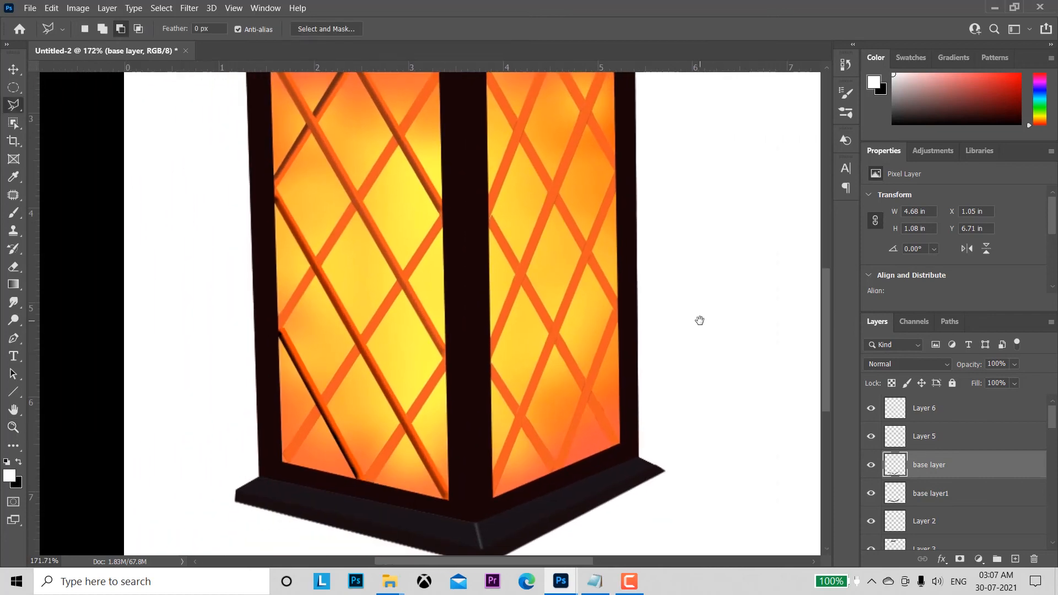
pyautogui.click(13, 69)
pyautogui.click(432, 281)
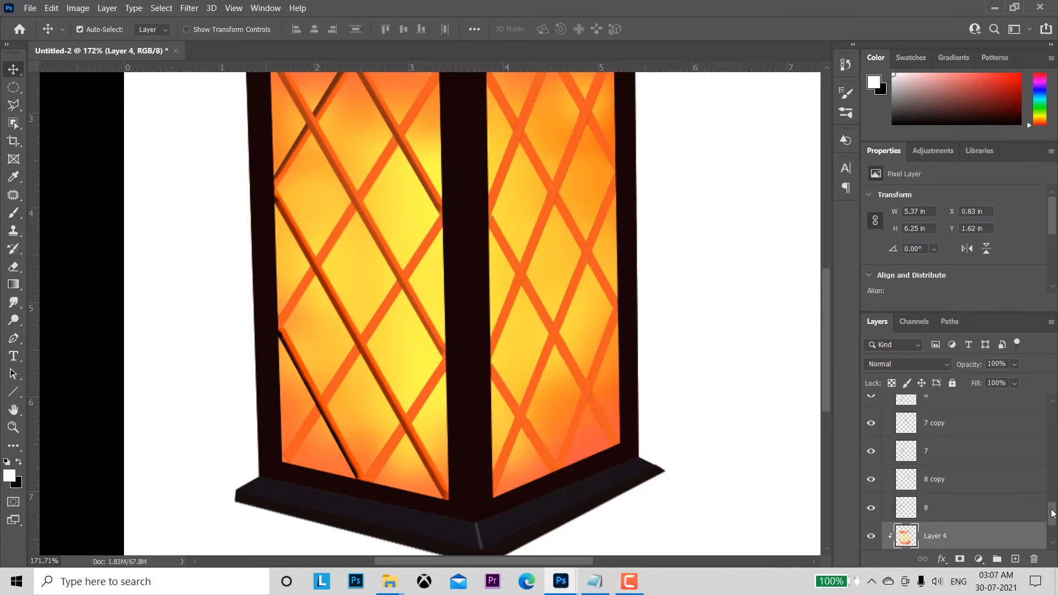
pyautogui.scroll(-2, 1036, 512)
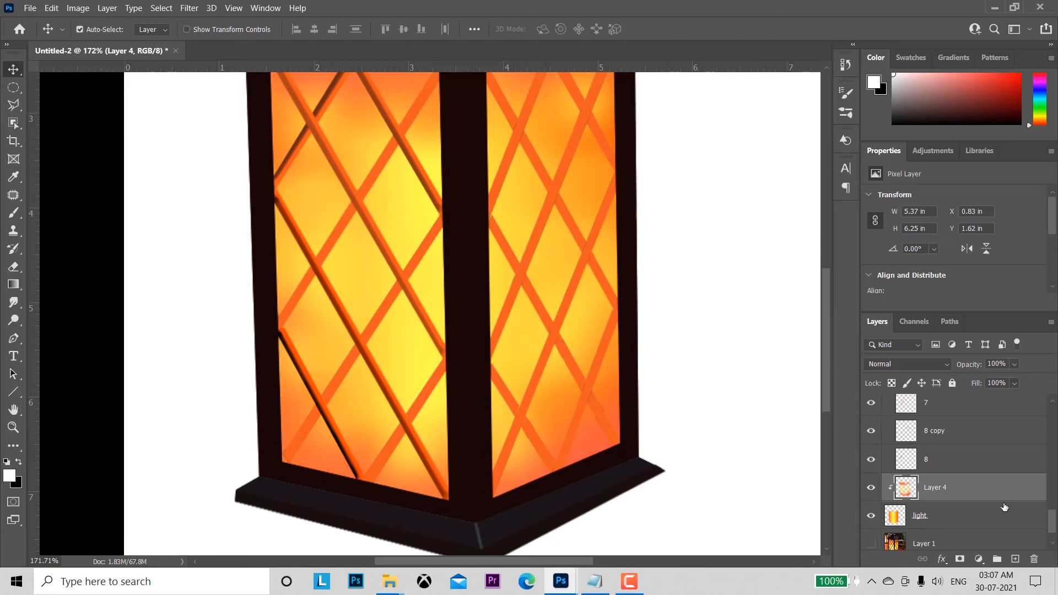
pyautogui.click(896, 517)
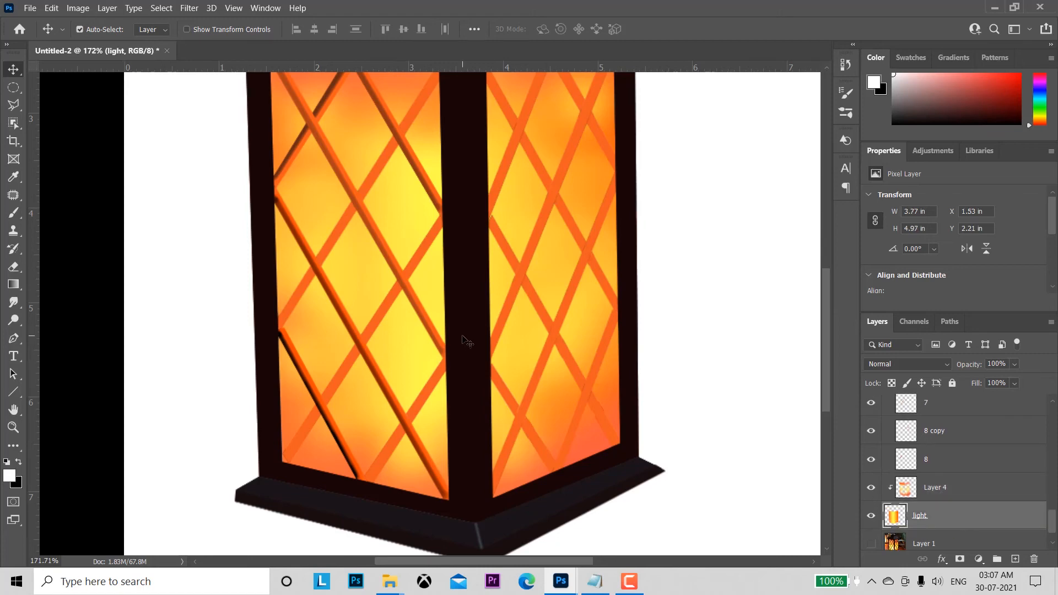
# Step: Choose the Soft Round brush preset for the Brush tool
pyautogui.click(13, 213)
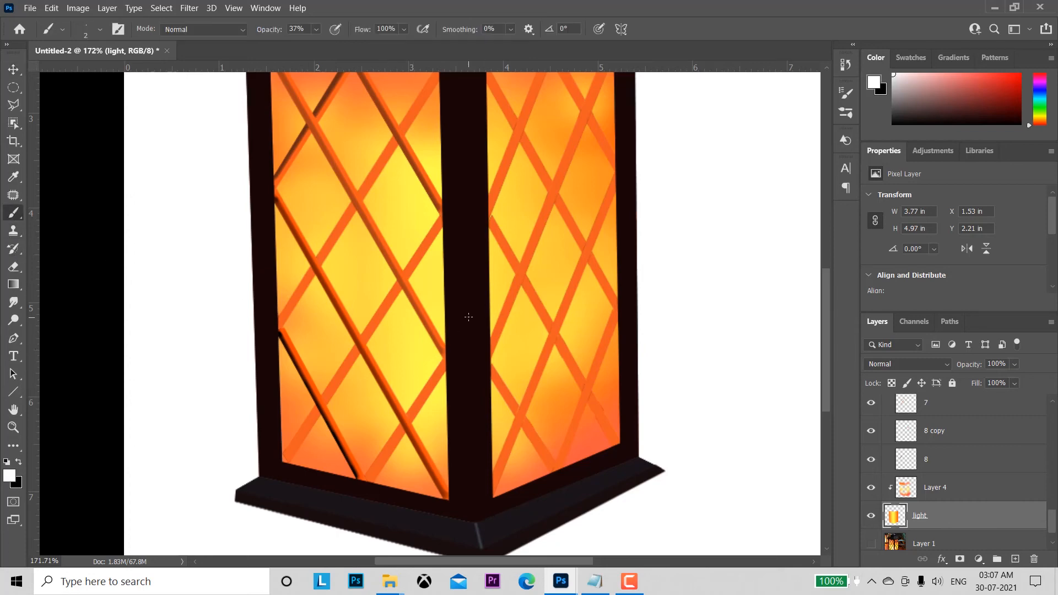
pyautogui.click(97, 28)
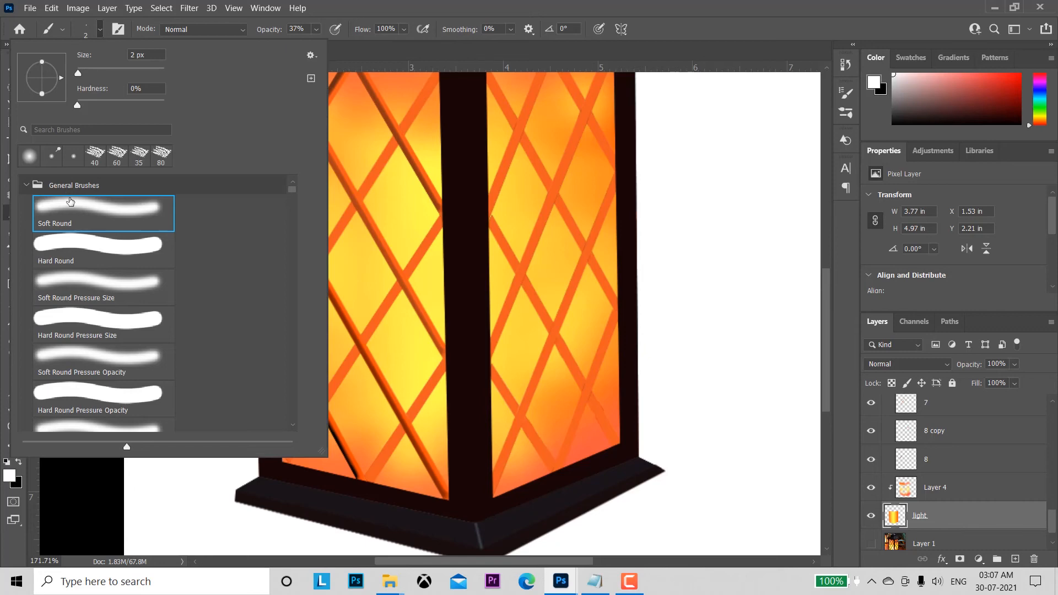
pyautogui.doubleClick(69, 199)
pyautogui.click(97, 27)
pyautogui.click(632, 40)
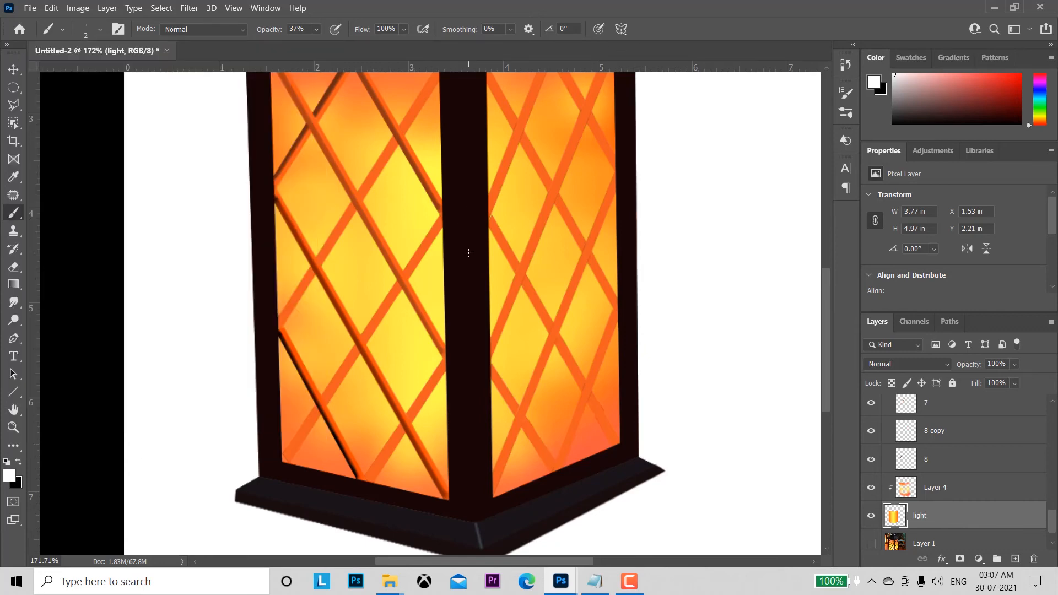
# Step: Enlarge the soft brush to 90 px and add a new clipped layer directly above the light layer
pyautogui.press(']')
pyautogui.press(']')
pyautogui.press(']')
pyautogui.press(']')
pyautogui.press(']')
pyautogui.press(']')
pyautogui.press(']')
pyautogui.press(']')
pyautogui.press(']')
pyautogui.press(']')
pyautogui.press(']')
pyautogui.press(']')
pyautogui.press(']')
pyautogui.press('[')
pyautogui.press('[')
pyautogui.click(1017, 560)
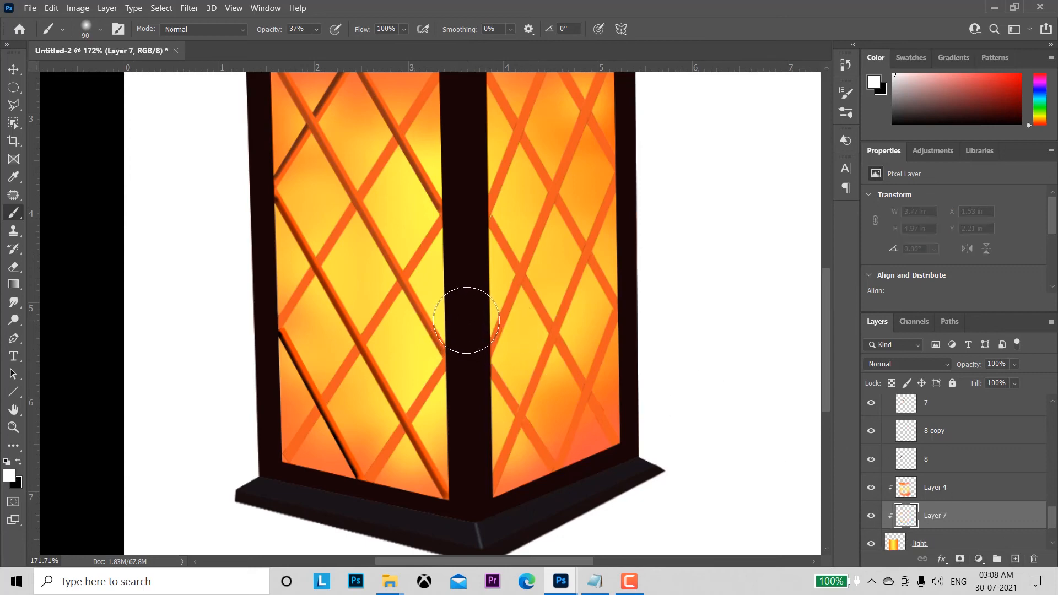
# Step: Paint a white glow behind the lower central post, raising the brush opacity to 100% and its size to 175 px
pyautogui.click(466, 320)
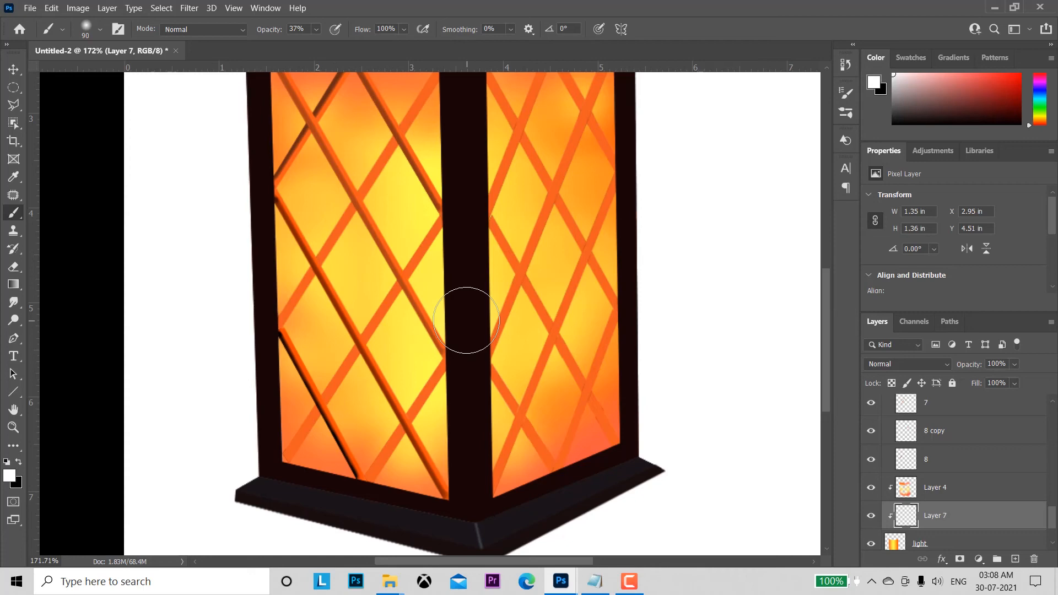
pyautogui.moveTo(466, 320); pyautogui.dragTo(425, 320)
pyautogui.moveTo(263, 31); pyautogui.dragTo(418, 61)
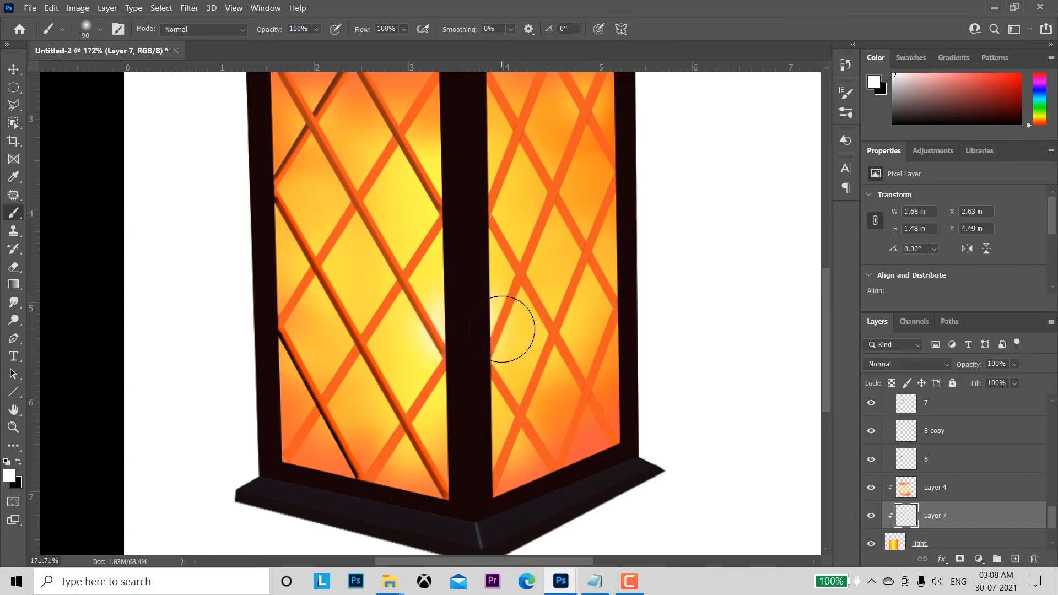
pyautogui.press(']')
pyautogui.press(']')
pyautogui.press(']')
pyautogui.press(']')
pyautogui.click(463, 331)
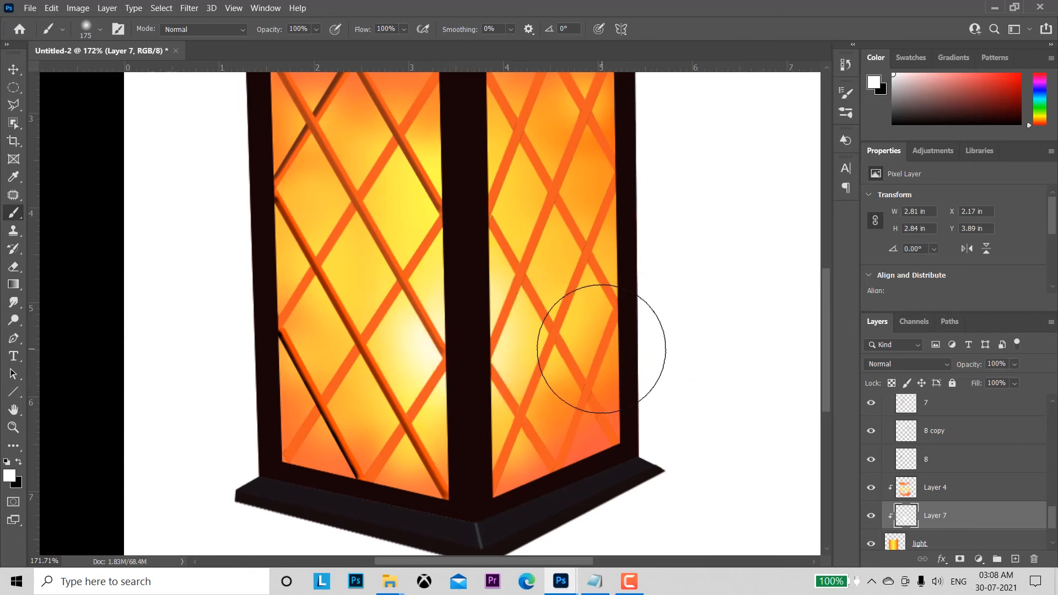
# Step: Widen the white glow across both panes around the central post with the soft brush at 200 px
pyautogui.press(']')
pyautogui.press(']')
pyautogui.press(']')
pyautogui.press('[')
pyautogui.press('[')
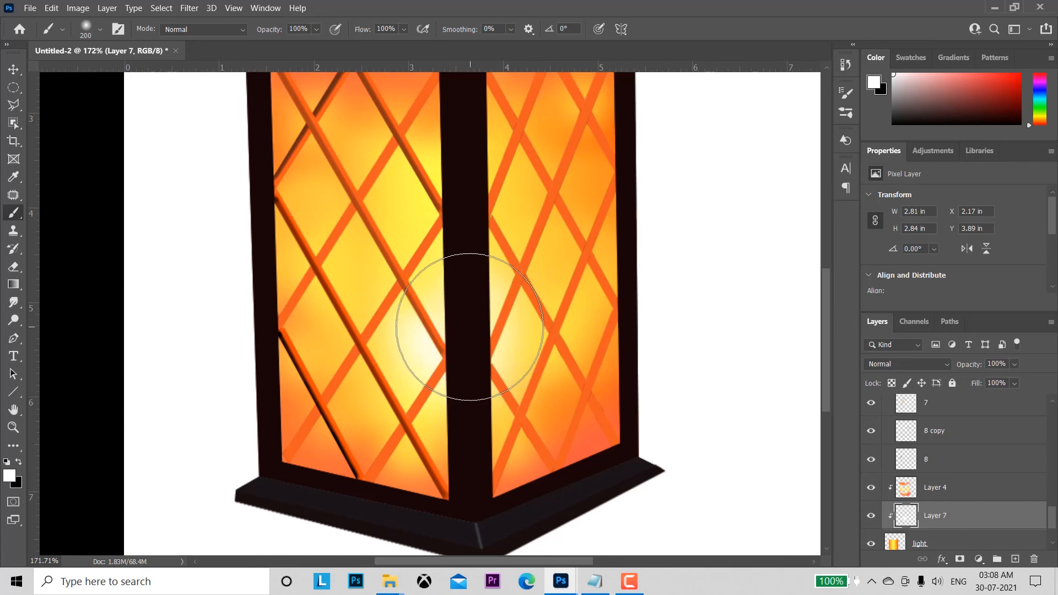
pyautogui.click(470, 326)
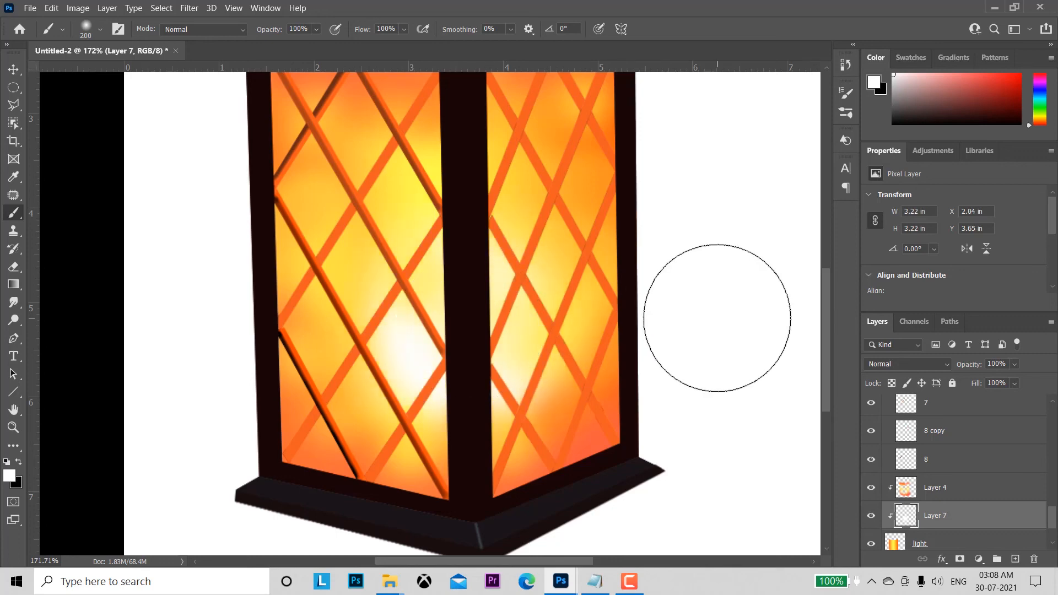
# Step: Set the foreground colour to bright orange-red, #ff230c
pyautogui.click(10, 475)
pyautogui.click(754, 292)
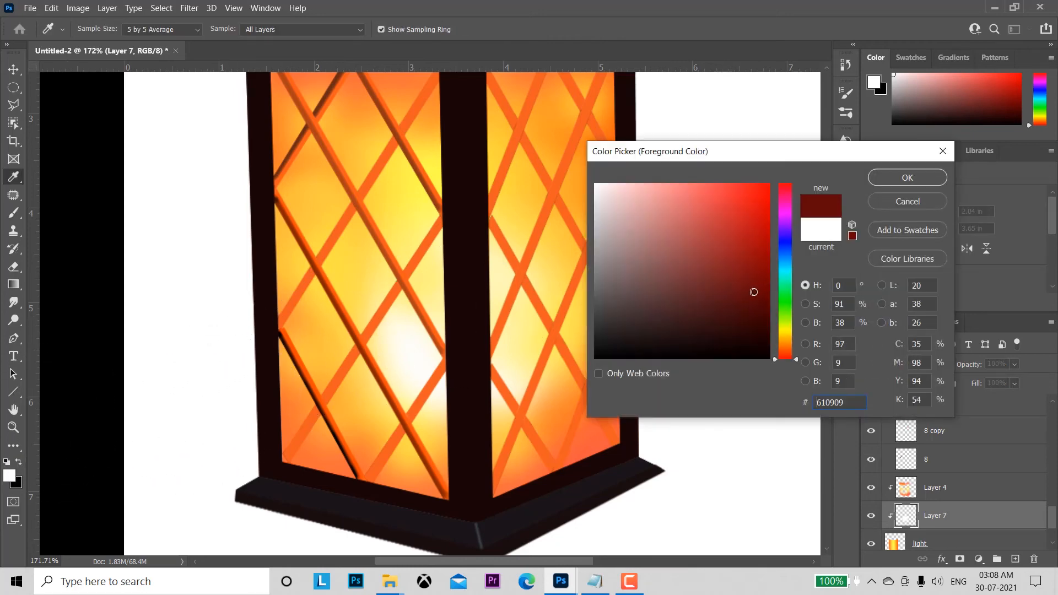
pyautogui.moveTo(786, 359); pyautogui.dragTo(782, 356)
pyautogui.click(763, 184)
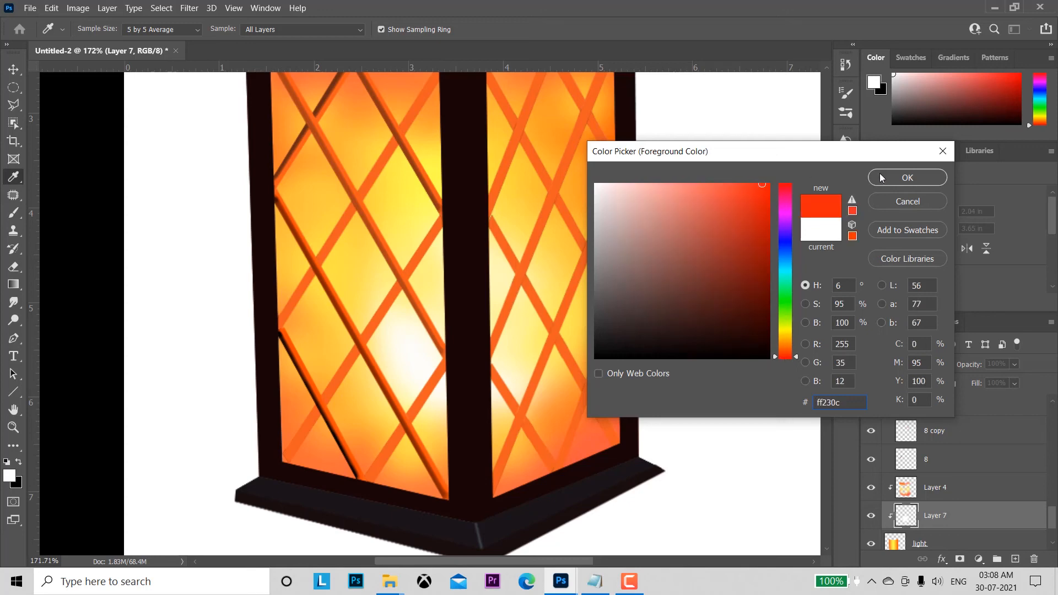
pyautogui.click(908, 177)
# Step: Paint a red core in the middle of the white glow behind the post, reducing the brush to 125 px
pyautogui.press('[')
pyautogui.press('[')
pyautogui.press('[')
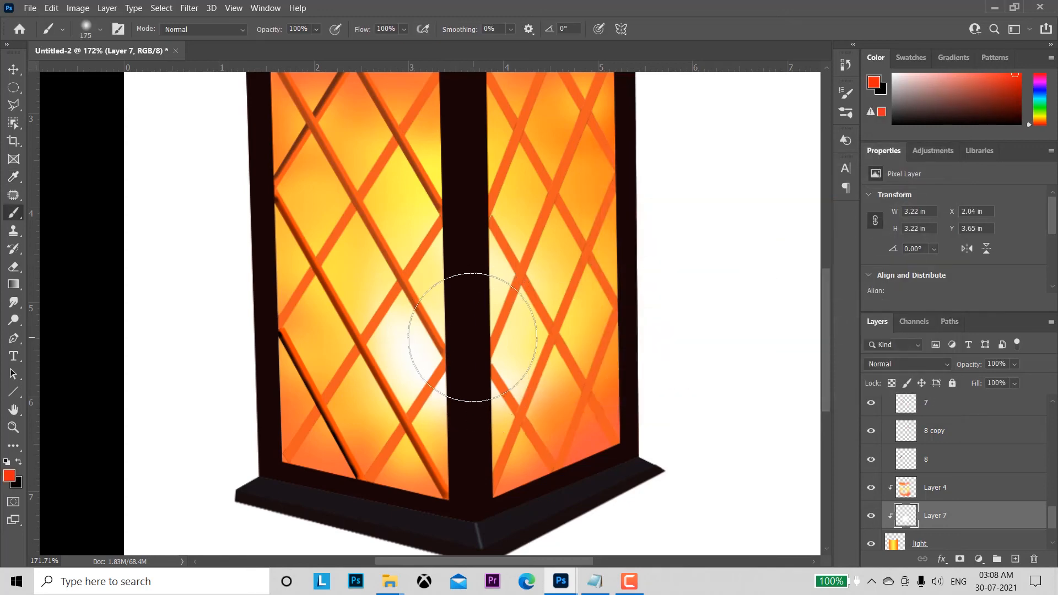
pyautogui.click(464, 339)
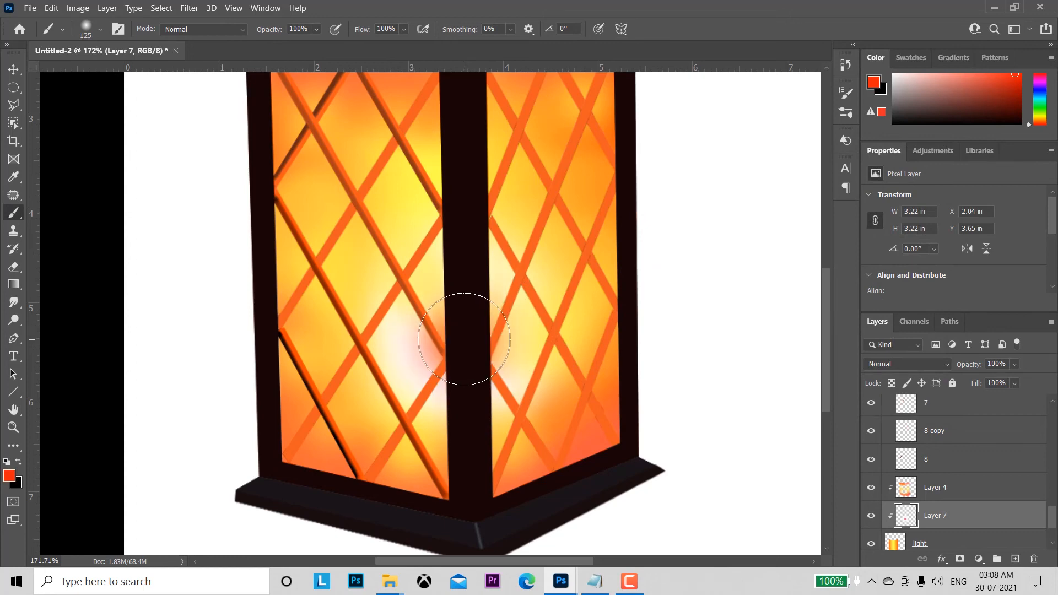
pyautogui.click(464, 339)
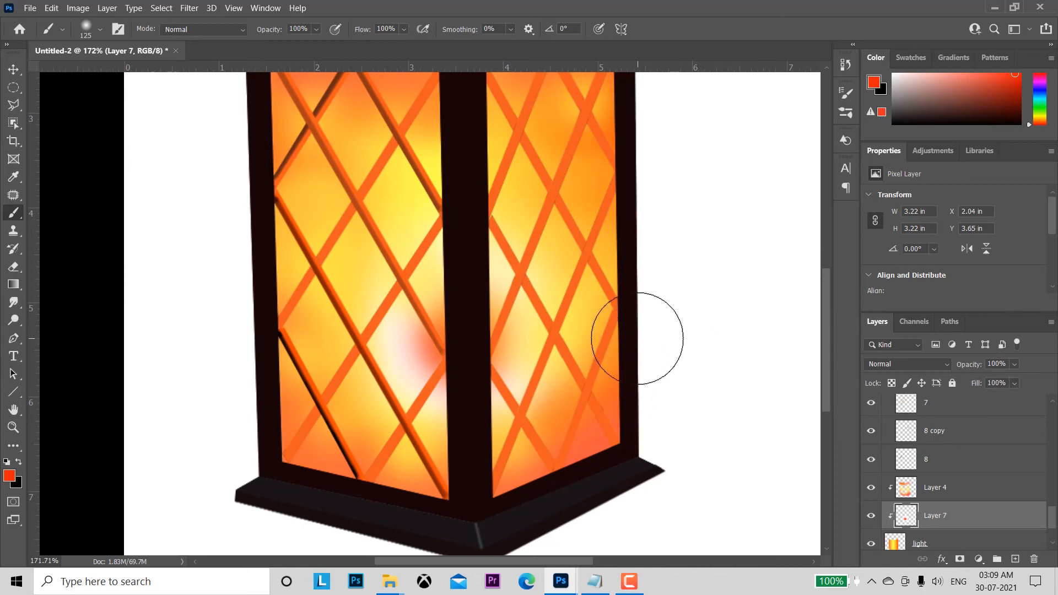
# Step: Load the outline of the light layer's pixels as a selection and make the light layer active
pyautogui.moveTo(637, 338); pyautogui.dragTo(715, 382)
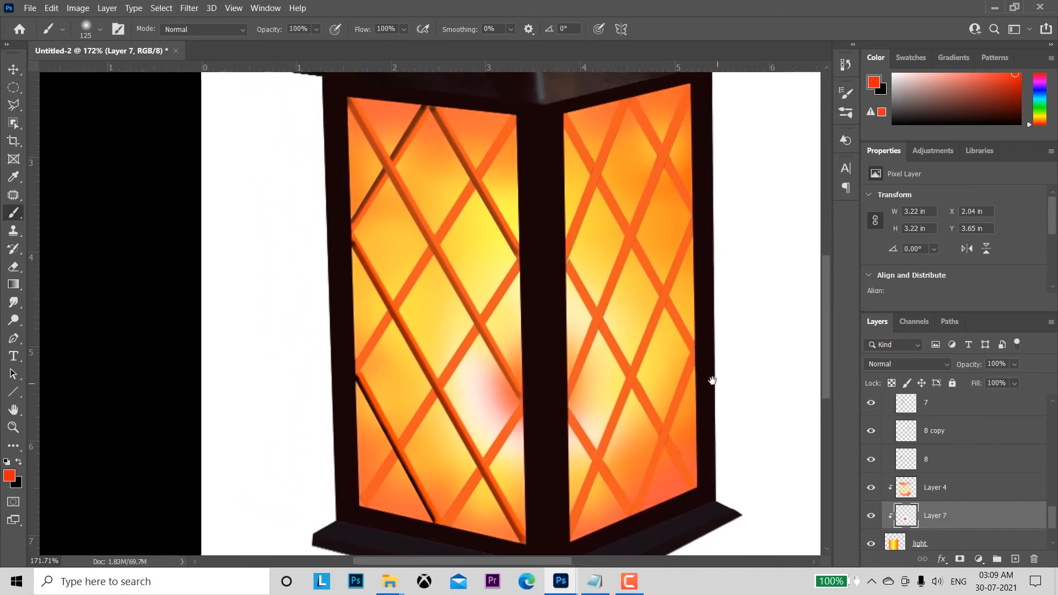
pyautogui.click(14, 69)
pyautogui.click(389, 232)
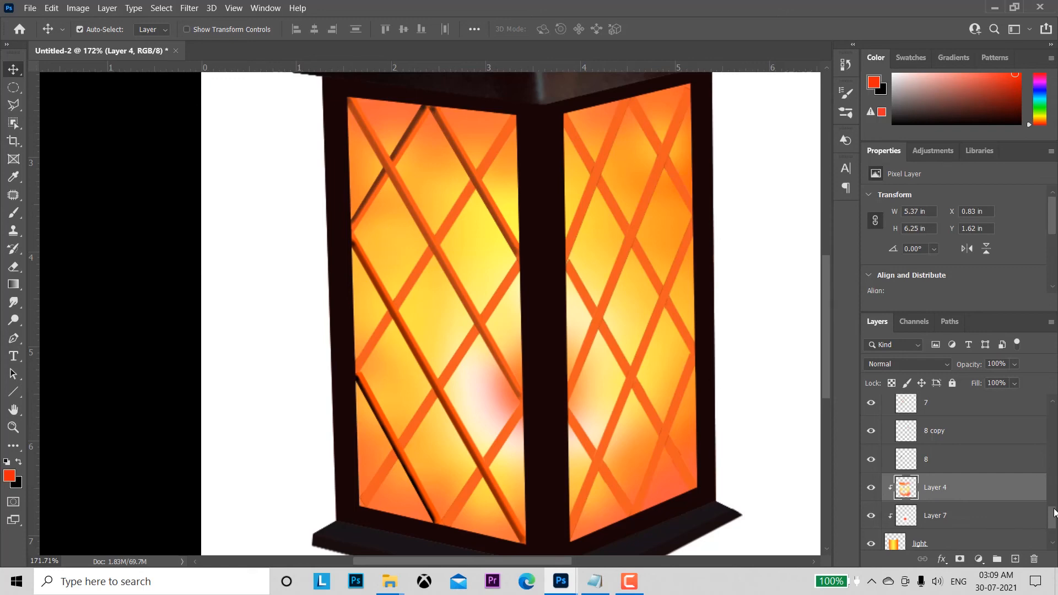
pyautogui.scroll(-2, 1054, 513)
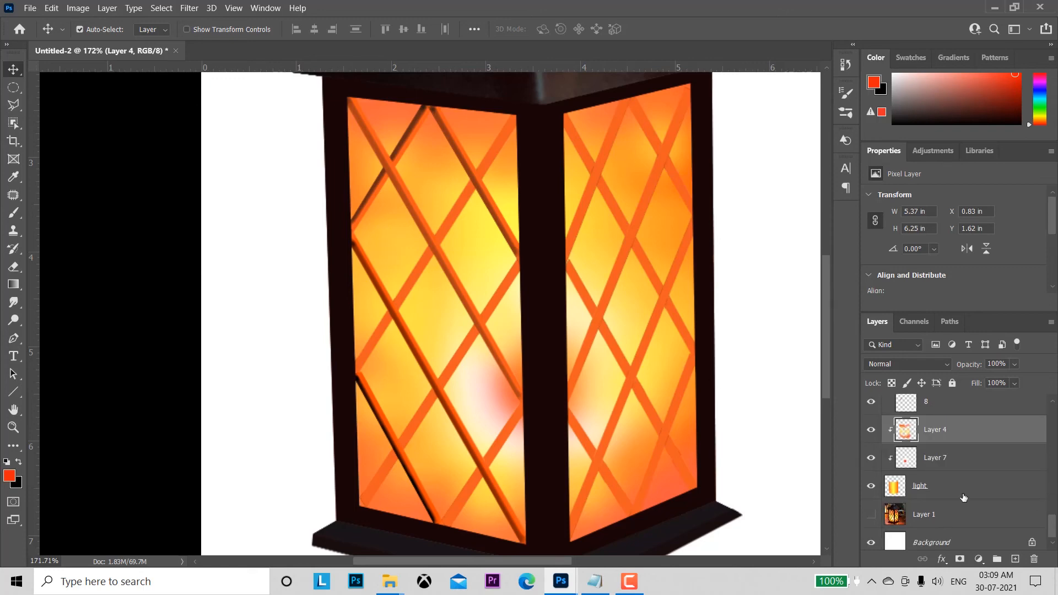
pyautogui.keyDown('ctrl'); pyautogui.click(895, 486); pyautogui.keyUp('ctrl')
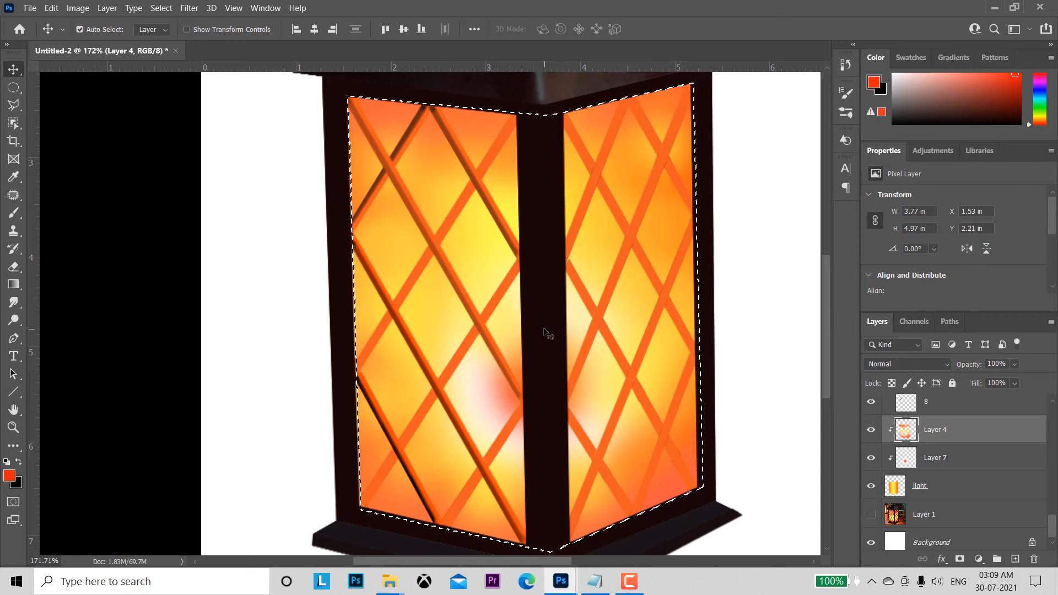
pyautogui.click(895, 488)
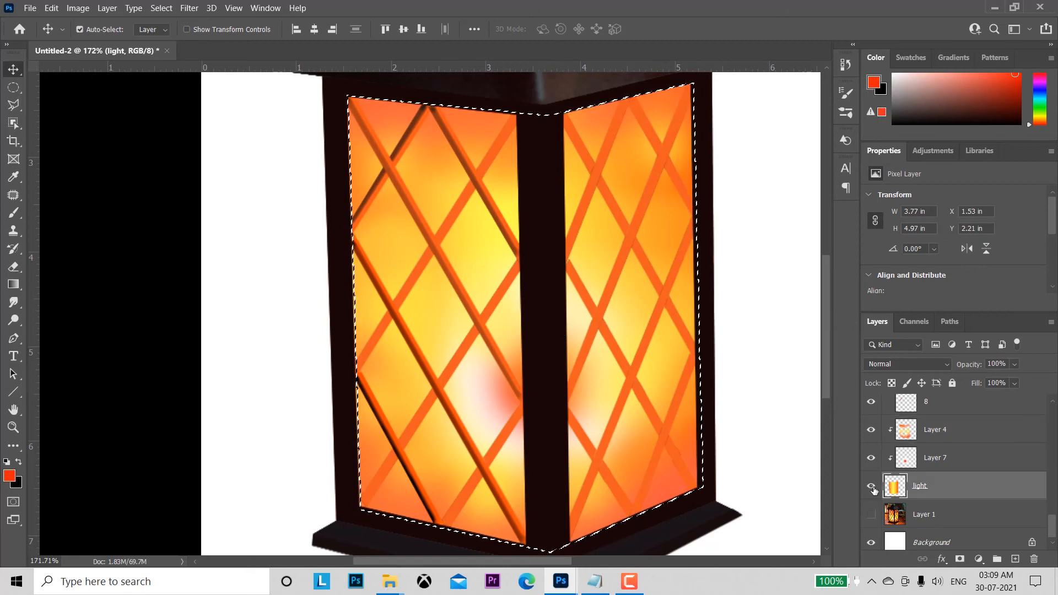
pyautogui.click(872, 487)
pyautogui.click(871, 487)
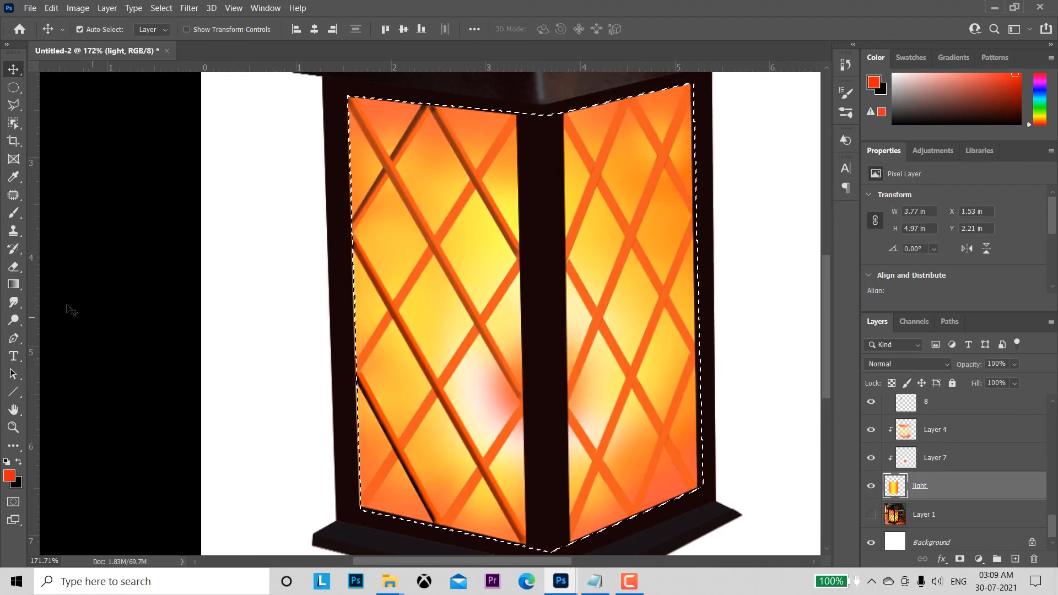
# Step: Paint red shading along both vertical edges of the left pane inside the selection, reducing the soft brush to 10 px
pyautogui.click(13, 212)
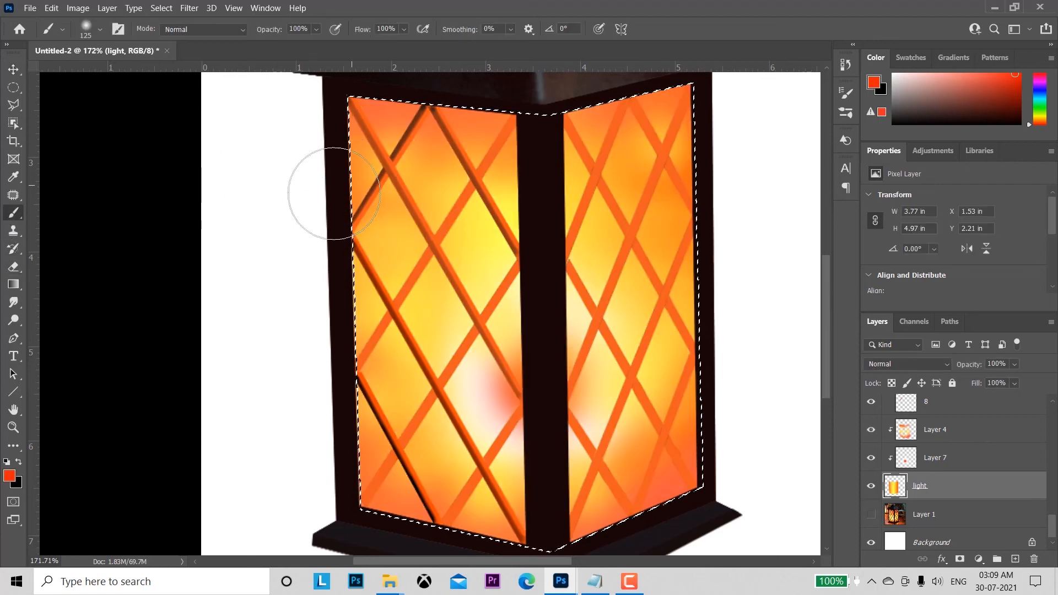
pyautogui.press('[')
pyautogui.press('[')
pyautogui.press('[')
pyautogui.press('[')
pyautogui.press('[')
pyautogui.press('[')
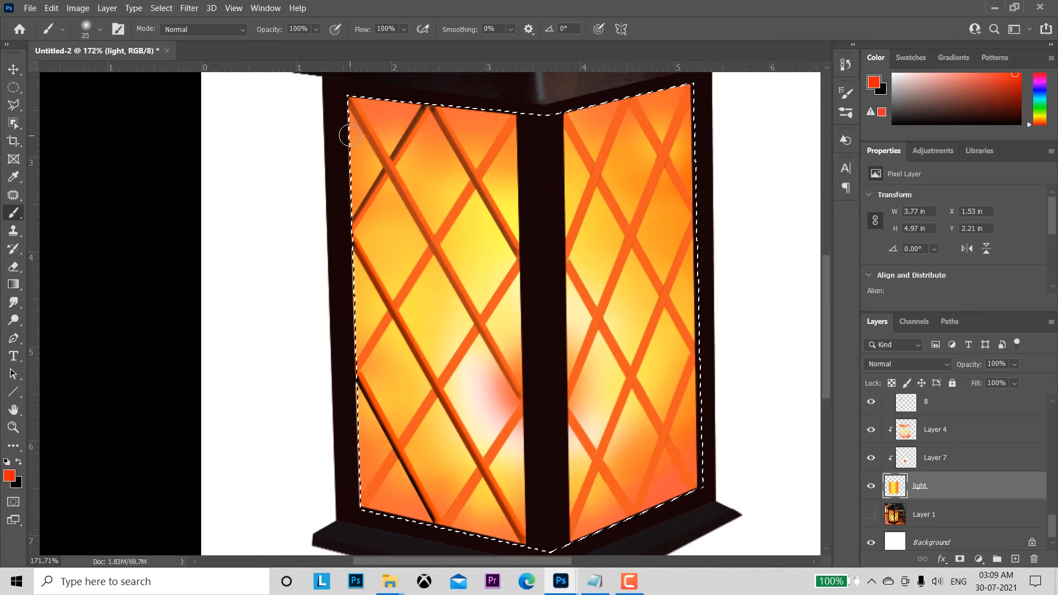
pyautogui.press('[')
pyautogui.press('[')
pyautogui.press('[')
pyautogui.press('shift')
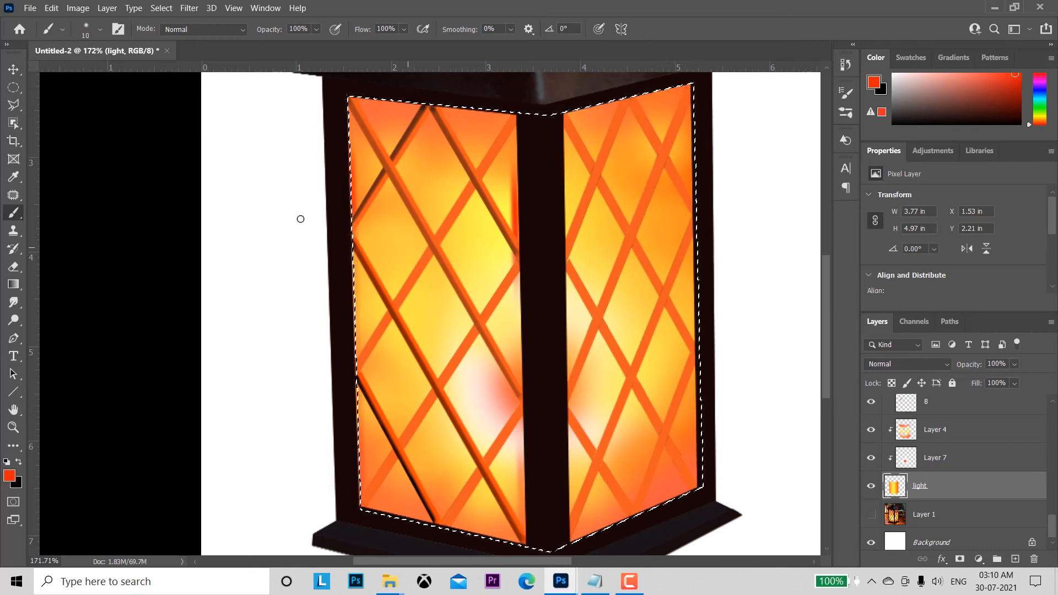
# Step: Sample the light yellow of the left pane as the foreground colour
pyautogui.keyDown('alt'); pyautogui.click(483, 269); pyautogui.keyUp('alt')
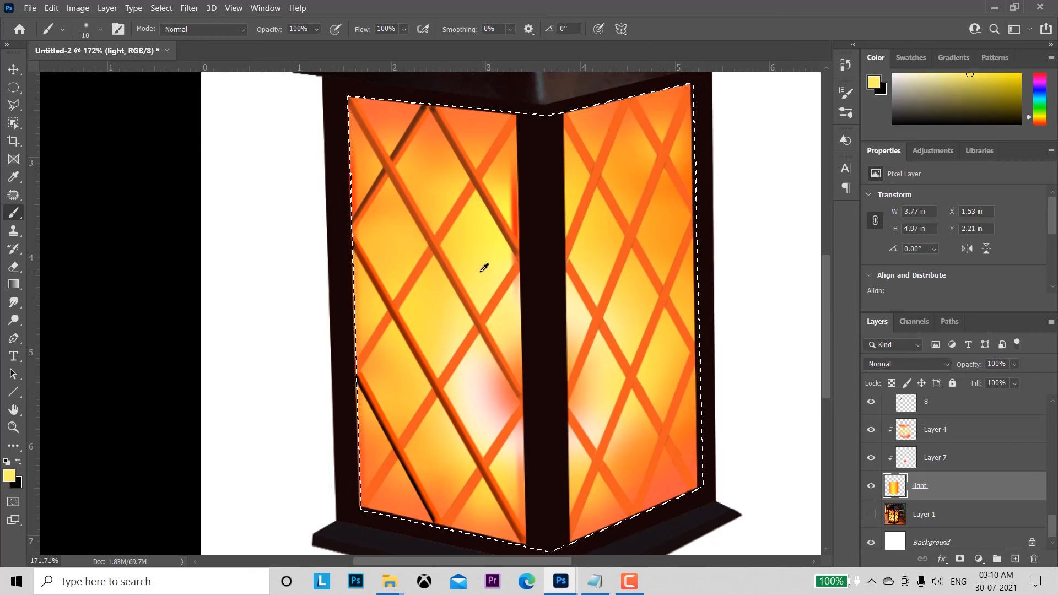
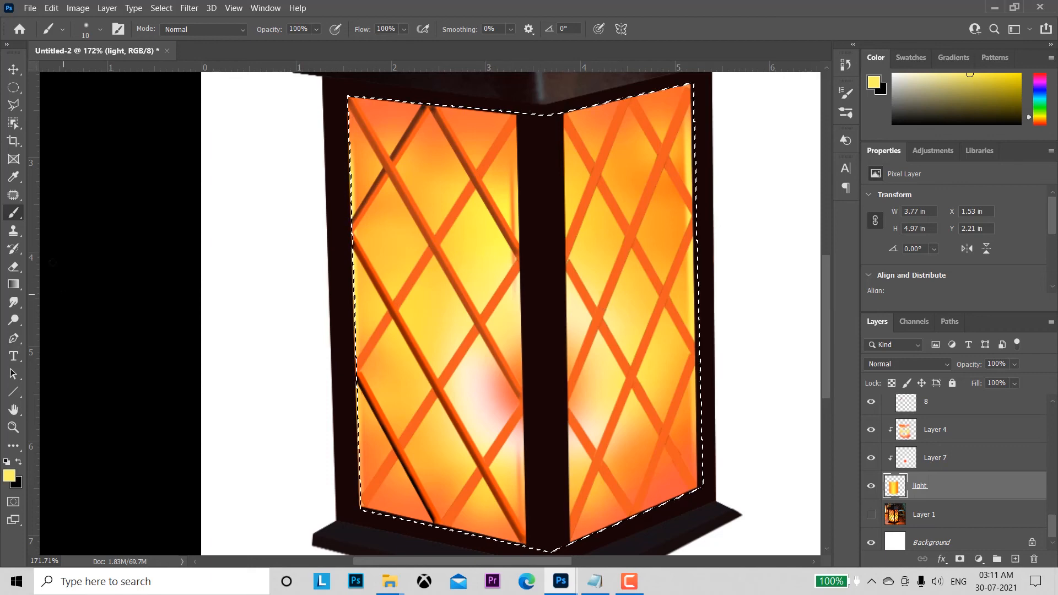
# Step: Sample the bright yellow near the left pane's inner edge and paint over the red streak beside the central post
pyautogui.click(13, 267)
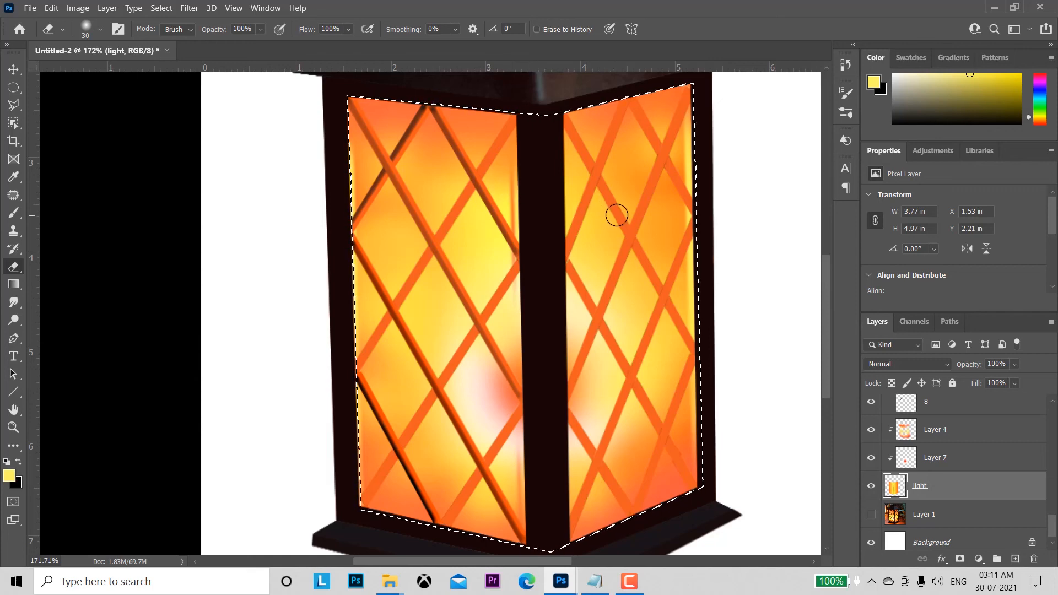
pyautogui.press('z')
pyautogui.moveTo(617, 215); pyautogui.dragTo(649, 295)
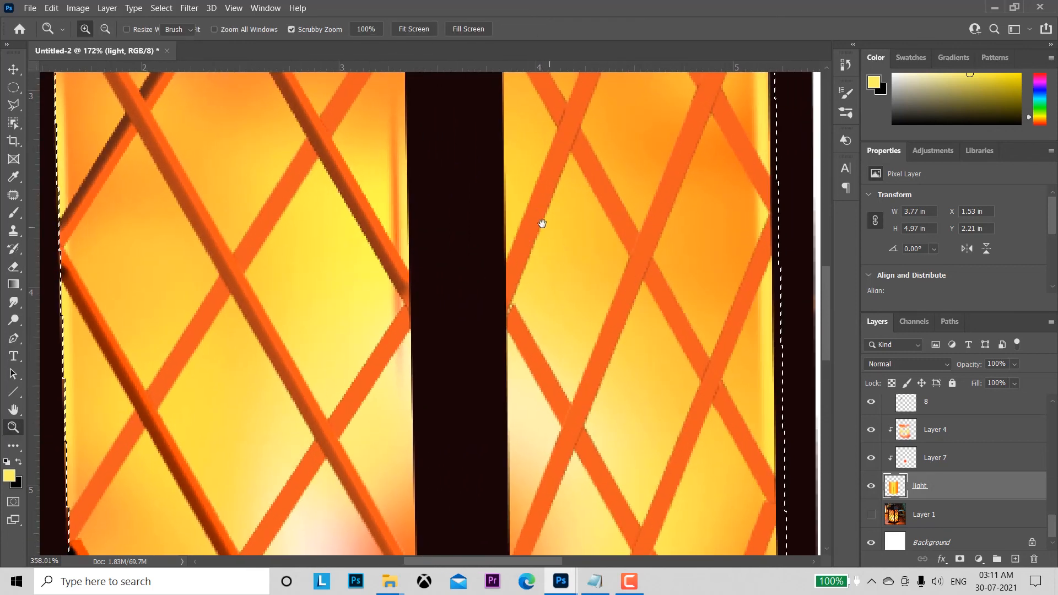
pyautogui.moveTo(542, 223); pyautogui.dragTo(581, 304)
pyautogui.press('e')
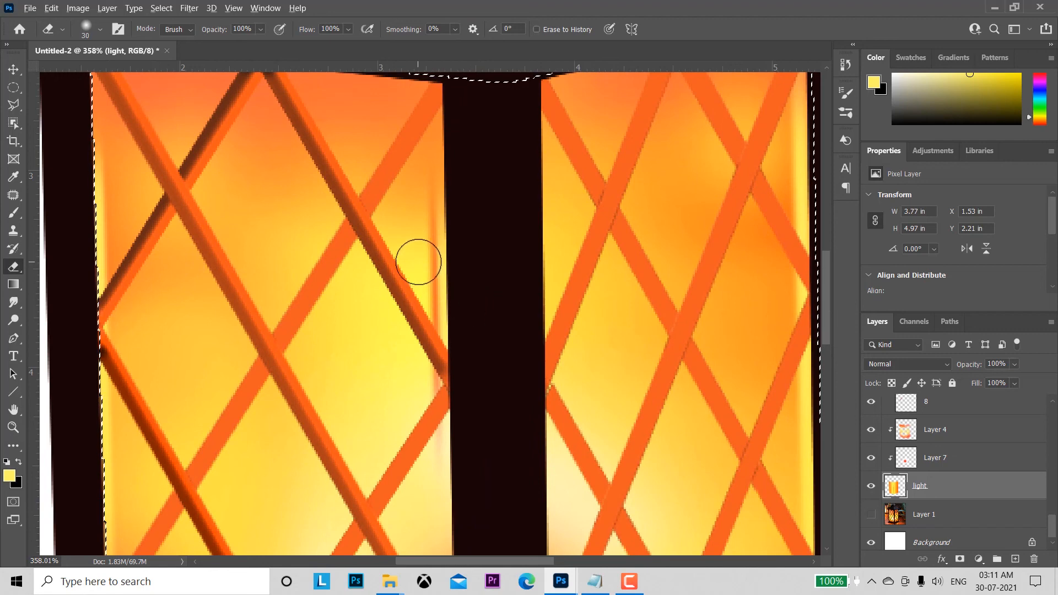
pyautogui.press('b')
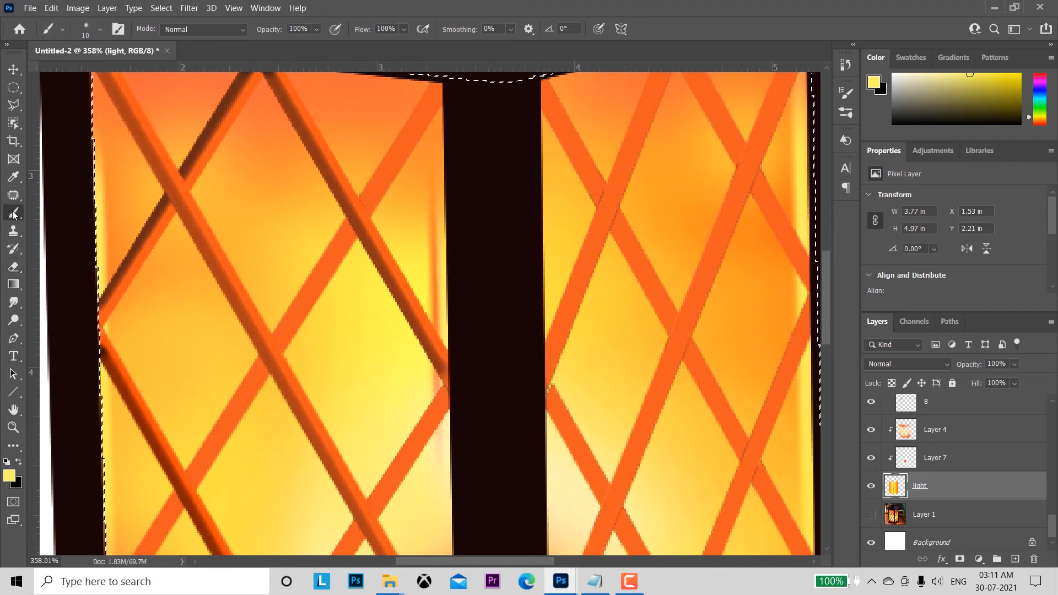
pyautogui.keyDown('alt'); pyautogui.click(414, 252); pyautogui.keyUp('alt')
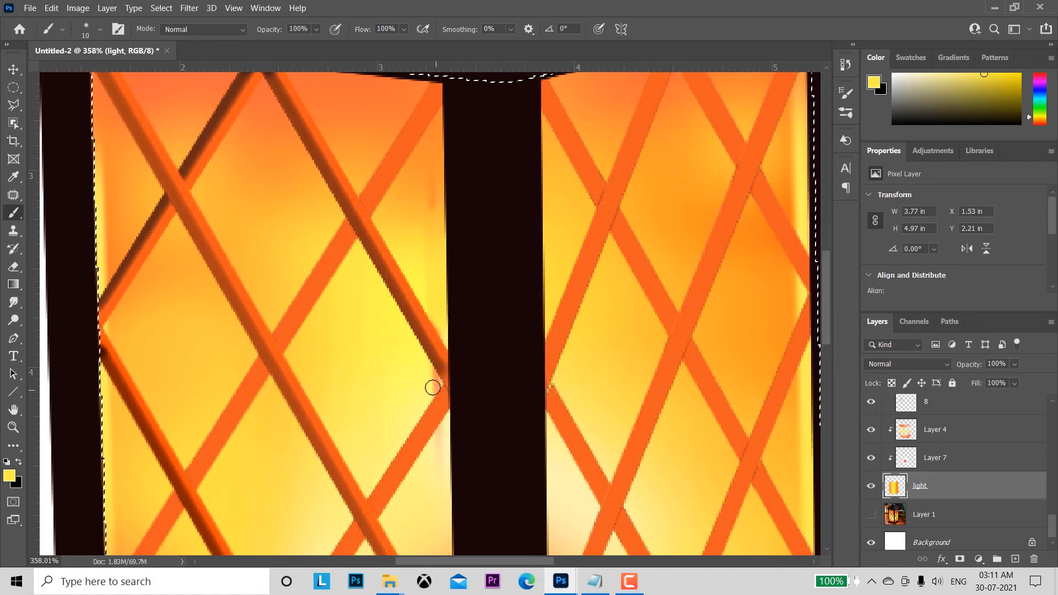
# Step: Paint out the leftover red at the lattice joint beside the central post with the brush reduced to 4 px
pyautogui.press('[')
pyautogui.press('[')
pyautogui.press('[')
pyautogui.press('[')
pyautogui.press('[')
pyautogui.press('[')
pyautogui.hotkey('ctrl', 'space')
pyautogui.moveTo(437, 385); pyautogui.dragTo(493, 420)
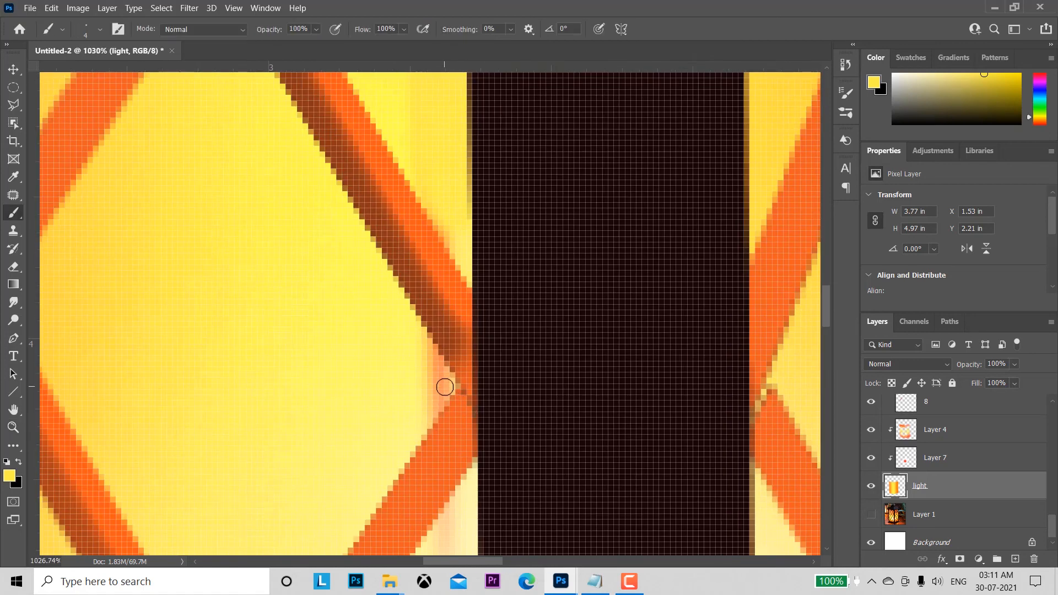
pyautogui.moveTo(445, 387)
pyautogui.mouseDown()
pyautogui.moveTo(435, 402)
pyautogui.moveTo(430, 354)
pyautogui.moveTo(441, 375)
pyautogui.mouseUp()
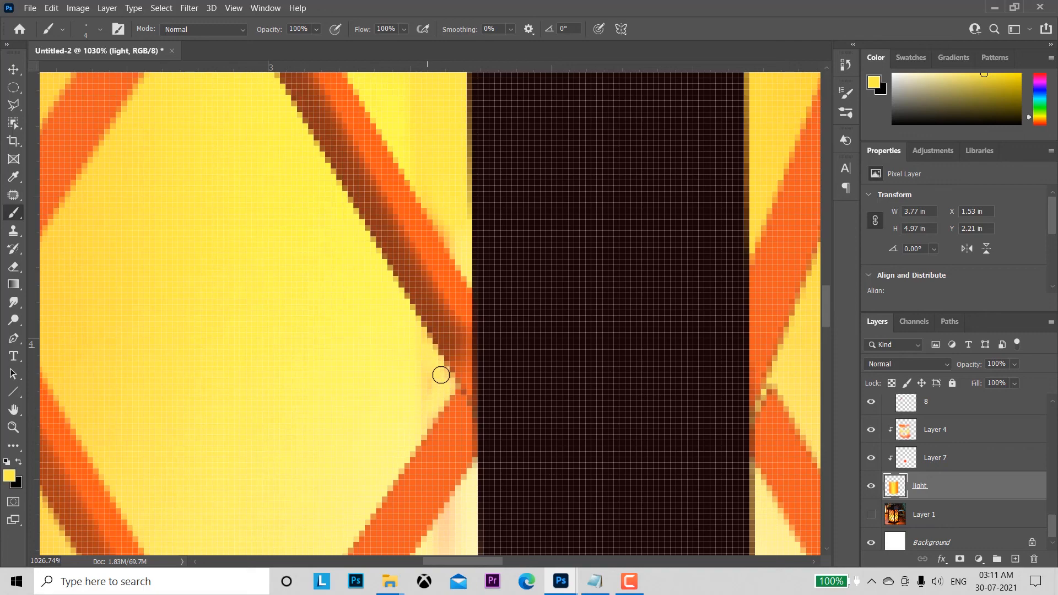
# Step: Clear the selection, make the side part layer active and load the outline of its pixels as a selection
pyautogui.hotkey('ctrl', 'space')
pyautogui.moveTo(593, 409)
pyautogui.mouseDown()
pyautogui.moveTo(534, 295)
pyautogui.moveTo(481, 226)
pyautogui.mouseUp()
pyautogui.hotkey('ctrl', 'space')
pyautogui.moveTo(415, 372)
pyautogui.mouseDown()
pyautogui.moveTo(484, 431)
pyautogui.moveTo(497, 302)
pyautogui.moveTo(430, 290)
pyautogui.moveTo(458, 314)
pyautogui.mouseUp()
pyautogui.press('space')
pyautogui.hotkey('ctrl', 'space')
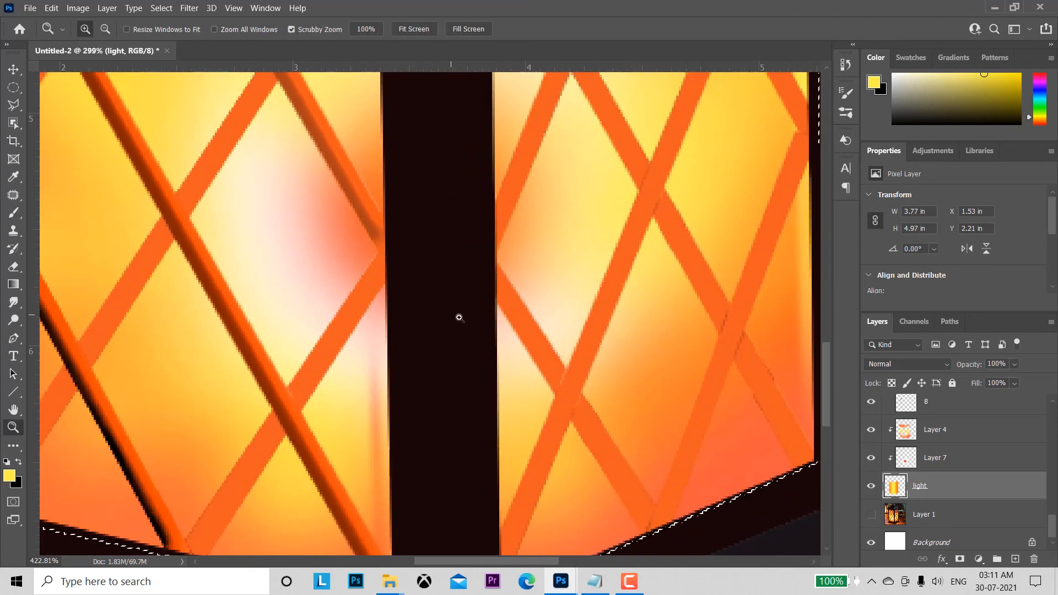
pyautogui.click(13, 69)
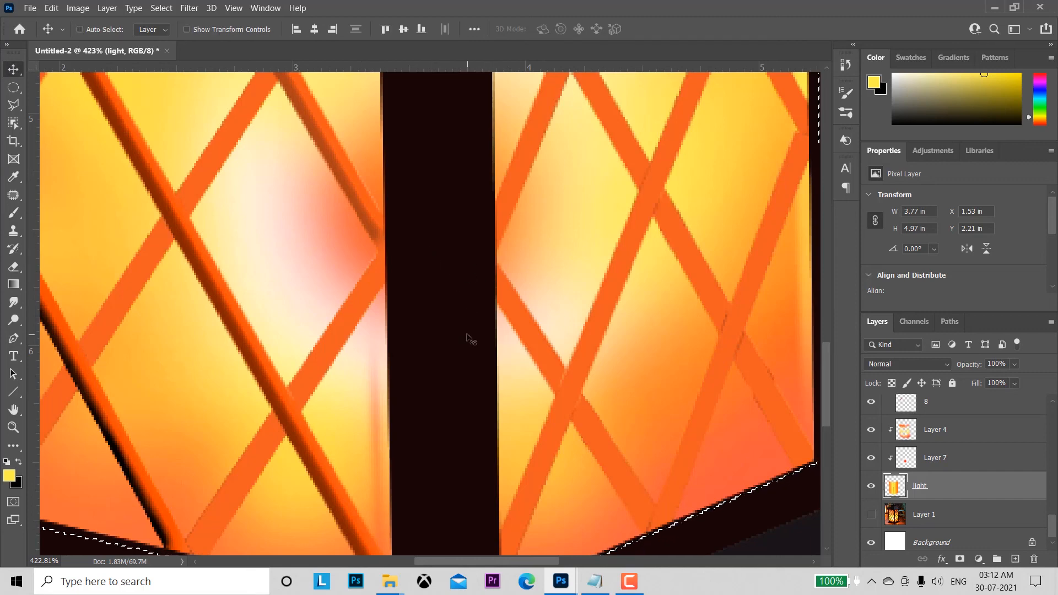
pyautogui.hotkey('ctrl', 'd')
pyautogui.keyDown('ctrl'); pyautogui.click(453, 298); pyautogui.keyUp('ctrl')
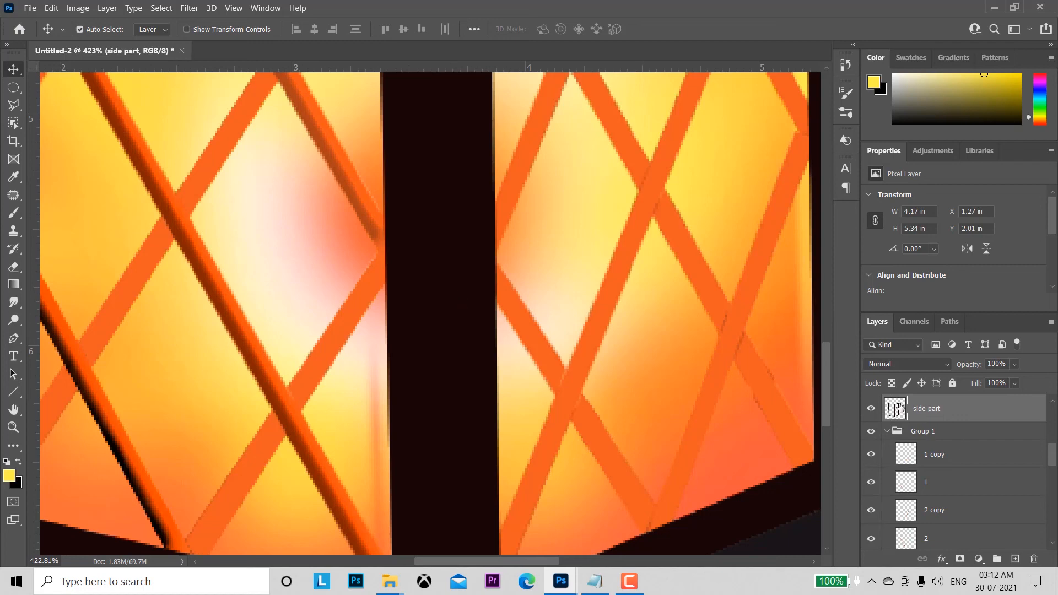
pyautogui.keyDown('ctrl'); pyautogui.click(896, 409); pyautogui.keyUp('ctrl')
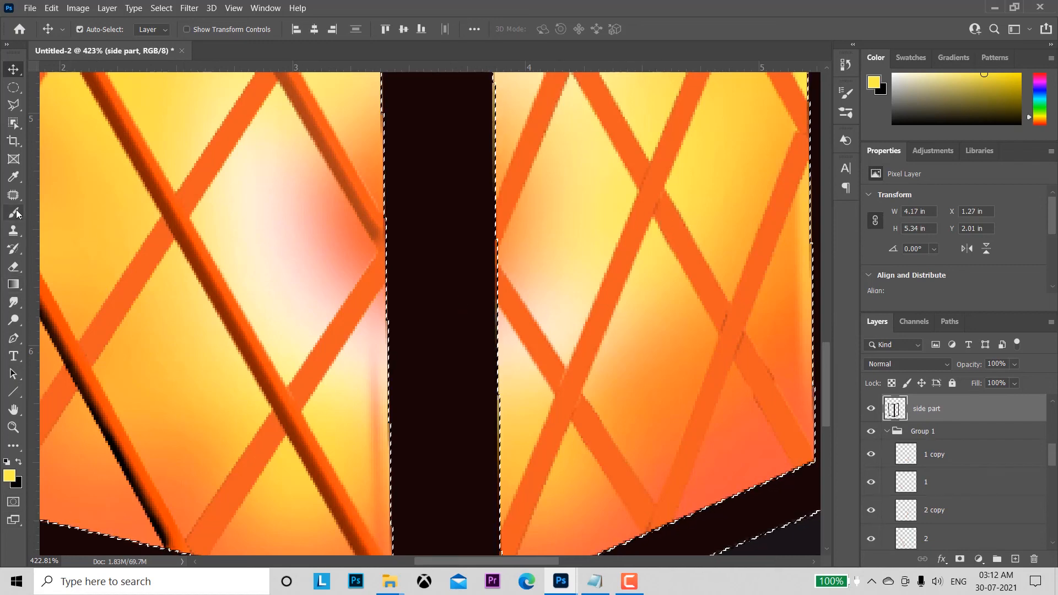
# Step: Enlarge the brush to 6 px and add a new layer directly above the side part layer
pyautogui.press('b')
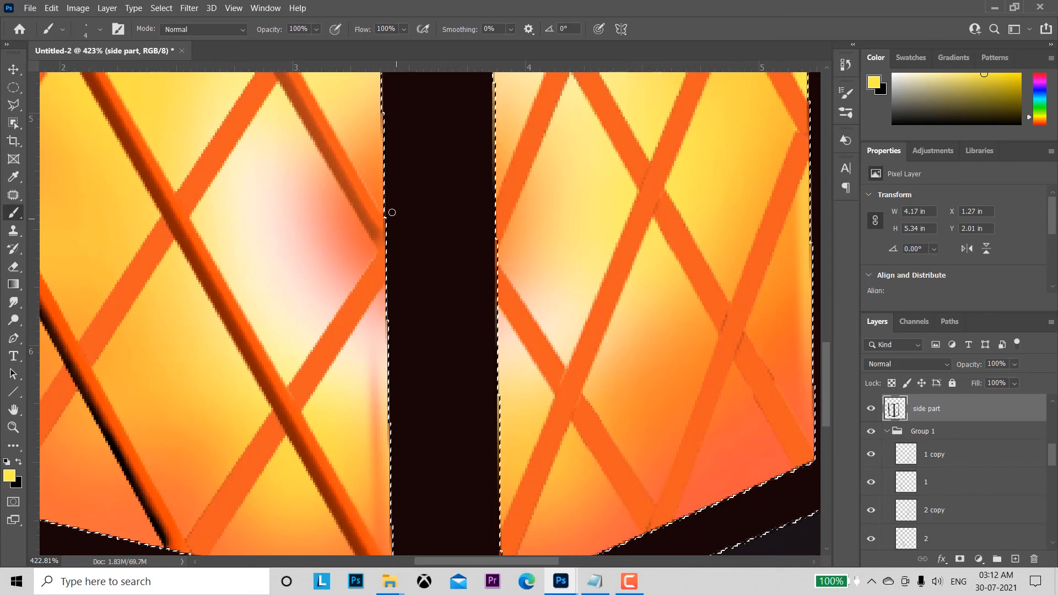
pyautogui.press(']')
pyautogui.press(']')
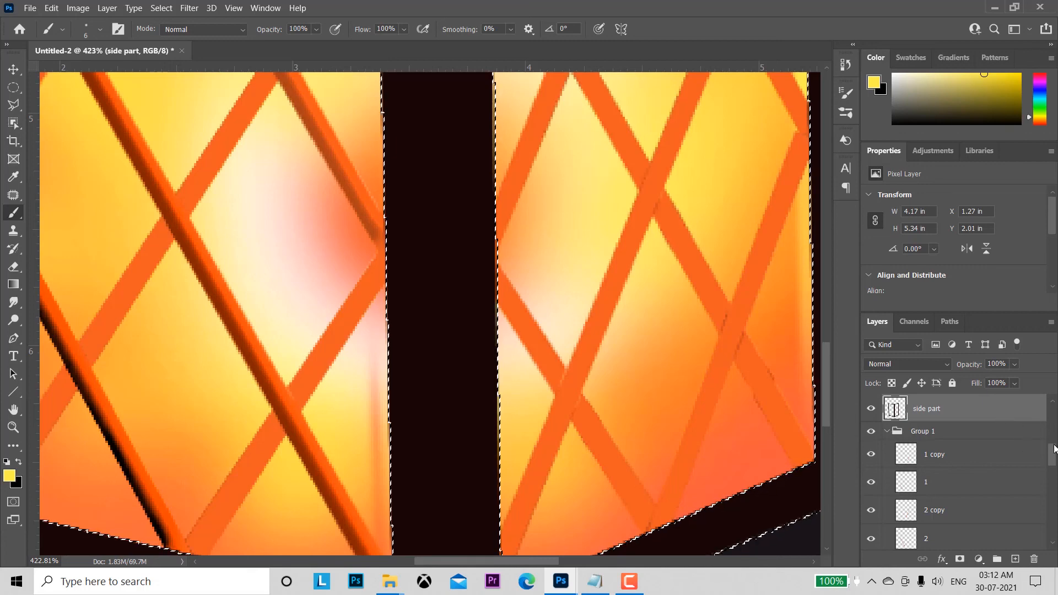
pyautogui.scroll(2, 1055, 449)
pyautogui.click(1014, 559)
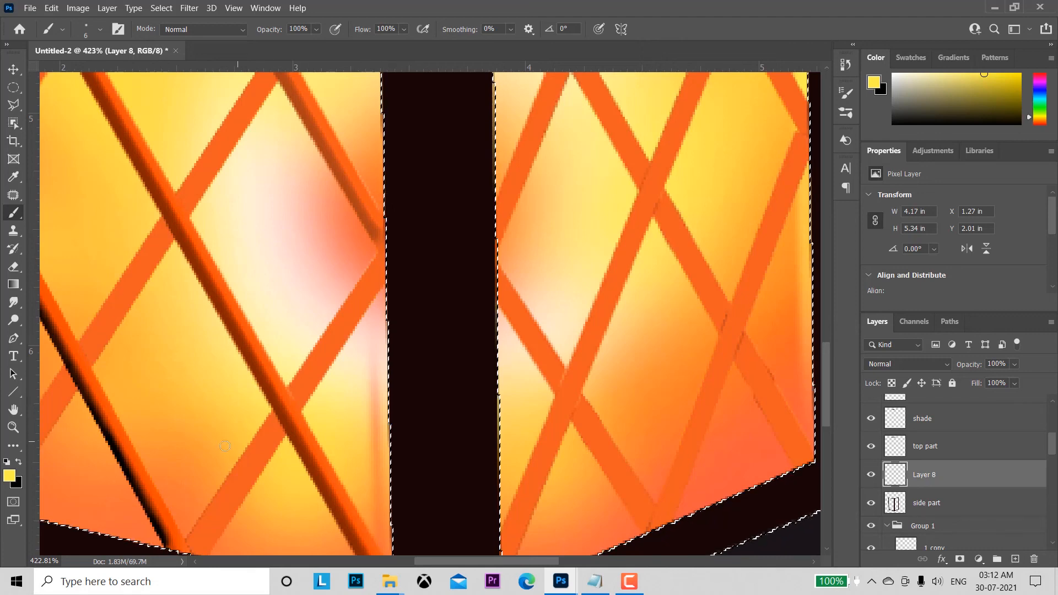
# Step: Sample the orange at the left pane's lower corner and paint a vertical line along each edge of the central post beside the glow
pyautogui.keyDown('alt'); pyautogui.click(91, 517); pyautogui.keyUp('alt')
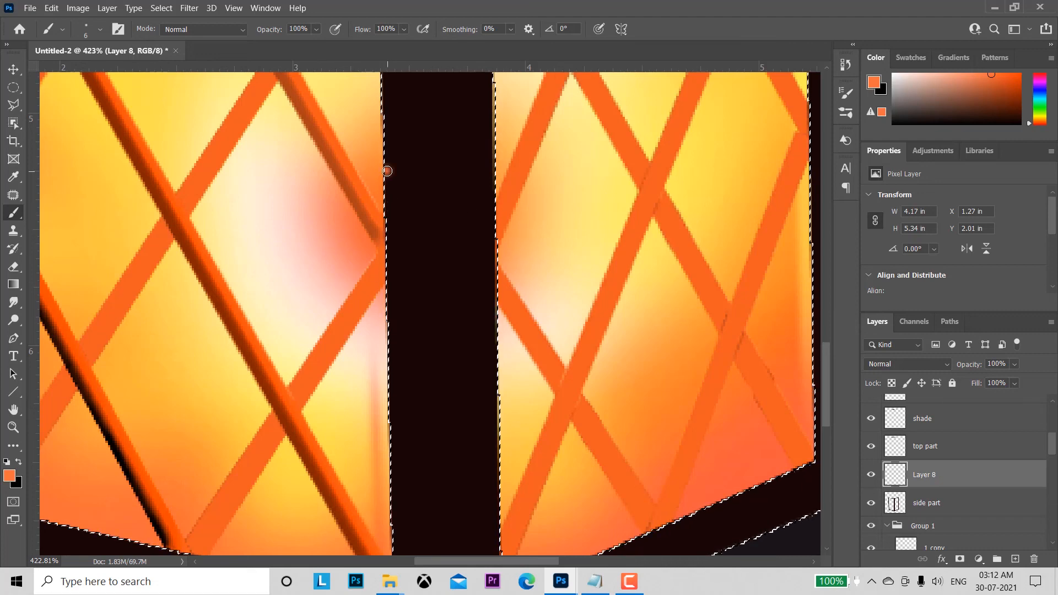
pyautogui.keyDown('shift'); pyautogui.click(390, 359); pyautogui.keyUp('shift')
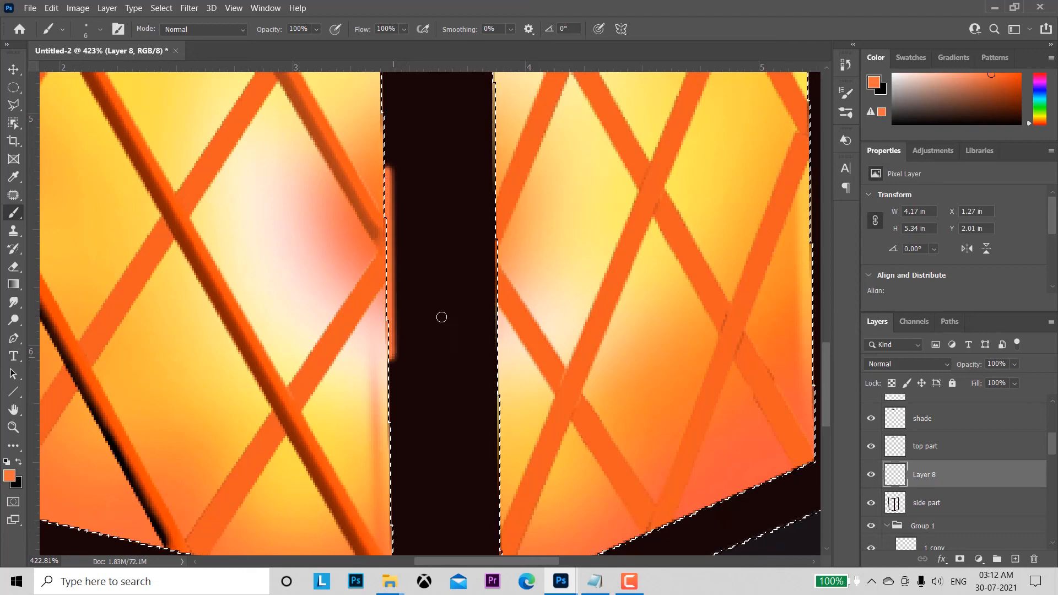
pyautogui.click(492, 168)
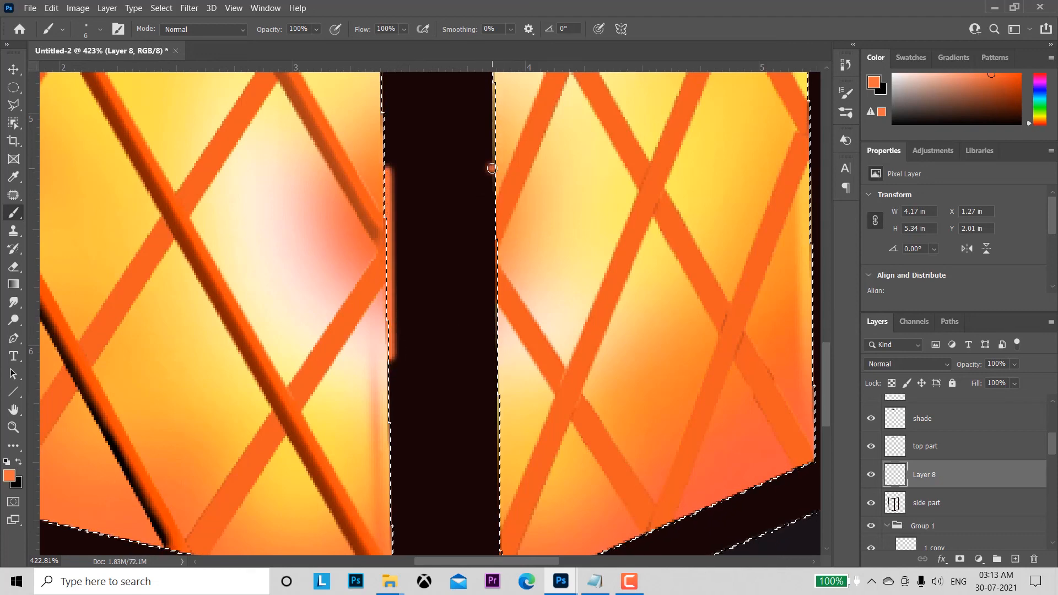
pyautogui.keyDown('shift'); pyautogui.click(494, 351); pyautogui.keyUp('shift')
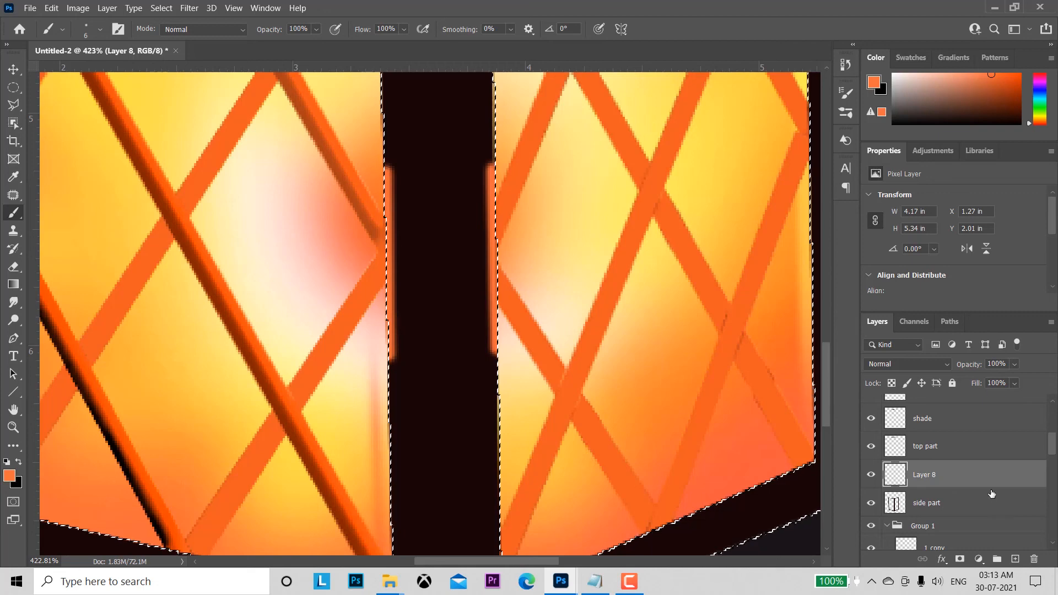
# Step: Clip the orange line layer to the side part layer and apply a Gaussian Blur with a 3.1 pixel radius
pyautogui.keyDown('alt'); pyautogui.click(895, 484); pyautogui.keyUp('alt')
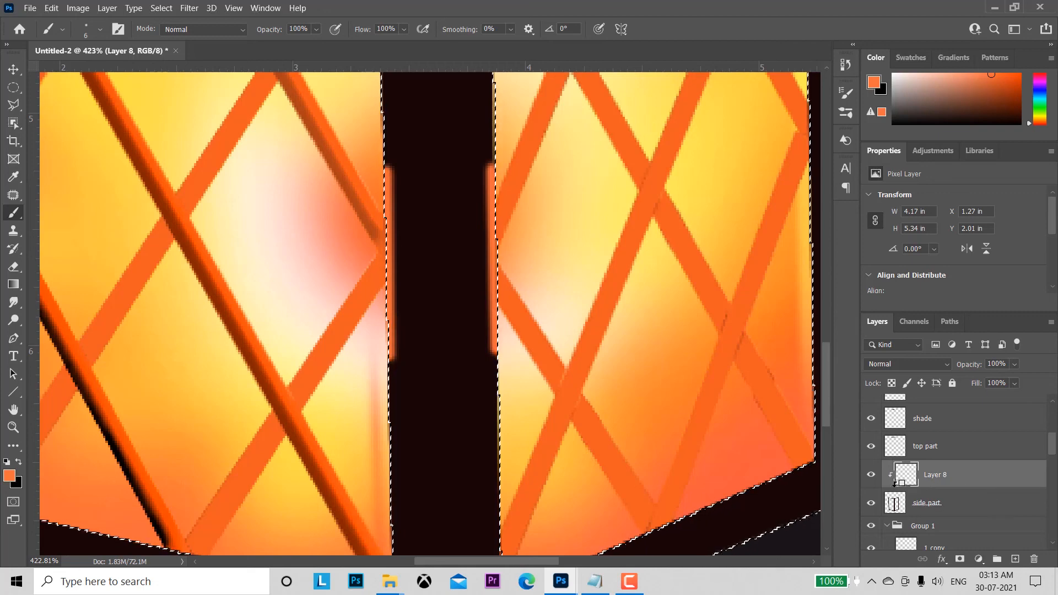
pyautogui.click(189, 8)
pyautogui.moveTo(236, 175)
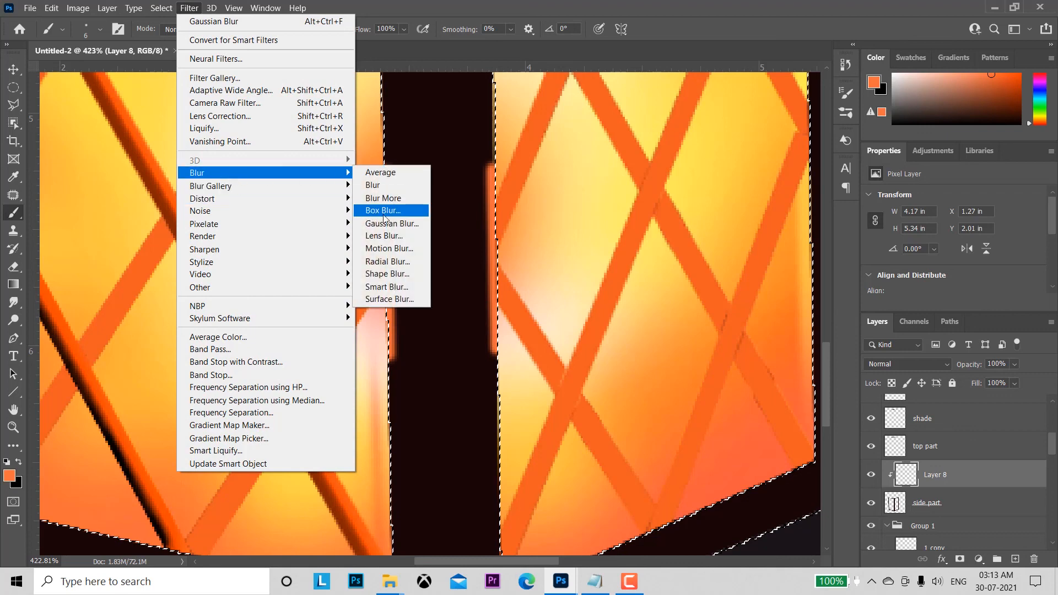
pyautogui.click(386, 223)
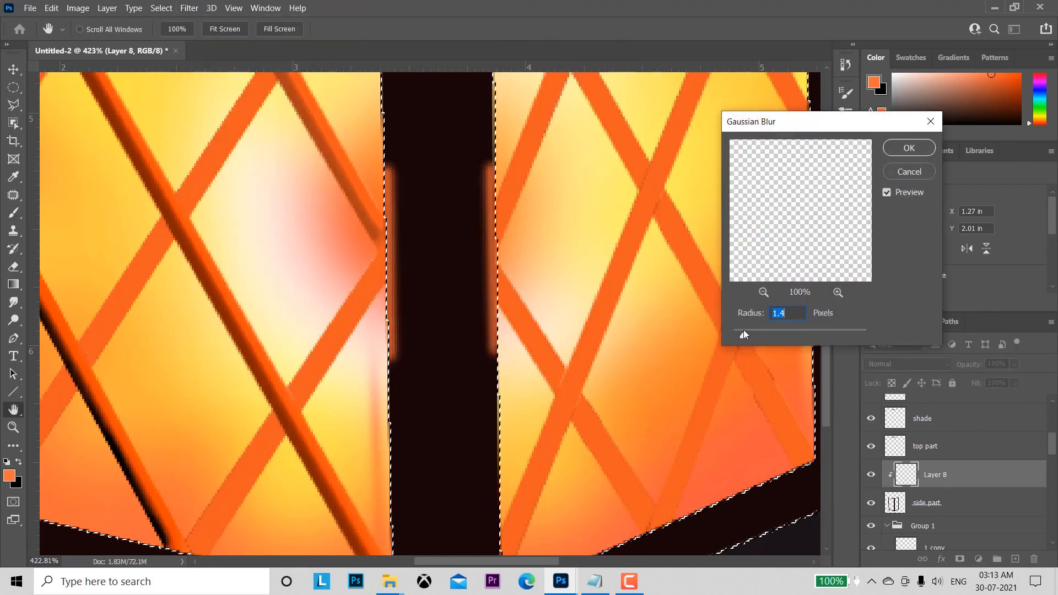
pyautogui.moveTo(744, 331); pyautogui.dragTo(756, 332)
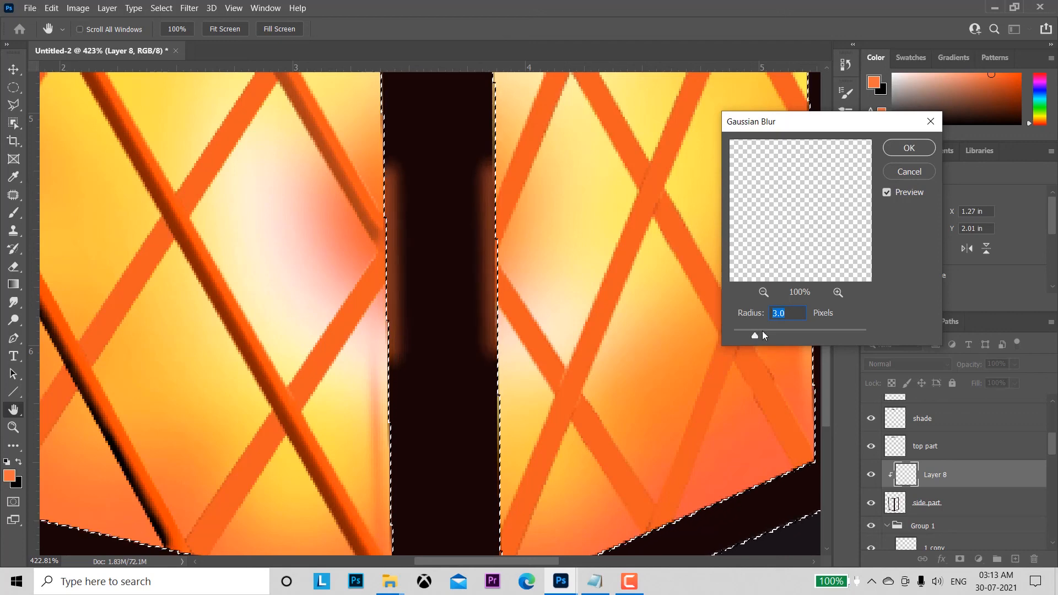
pyautogui.click(763, 331)
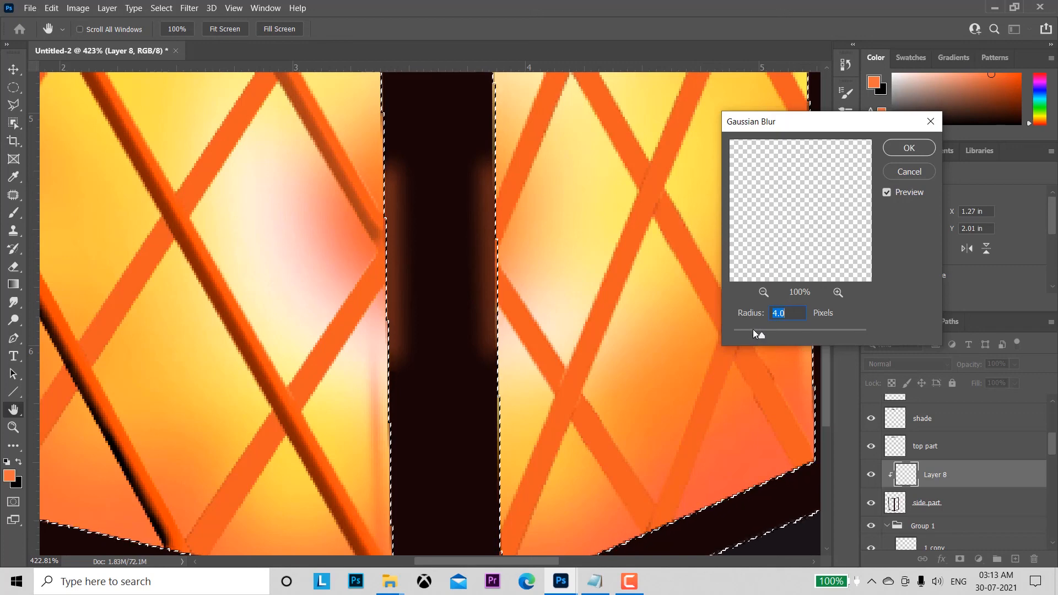
pyautogui.click(753, 330)
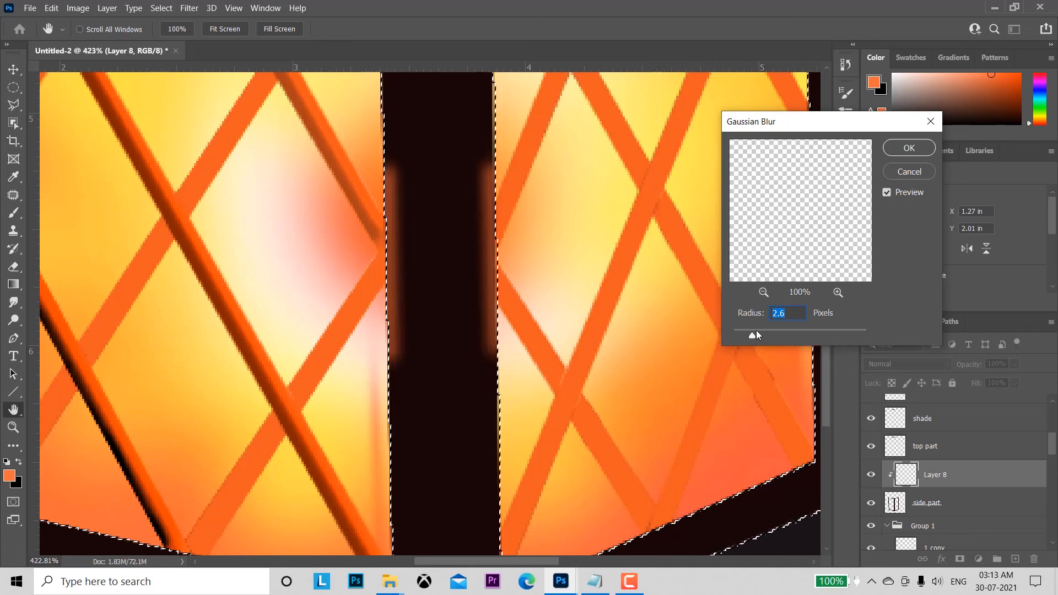
pyautogui.click(756, 330)
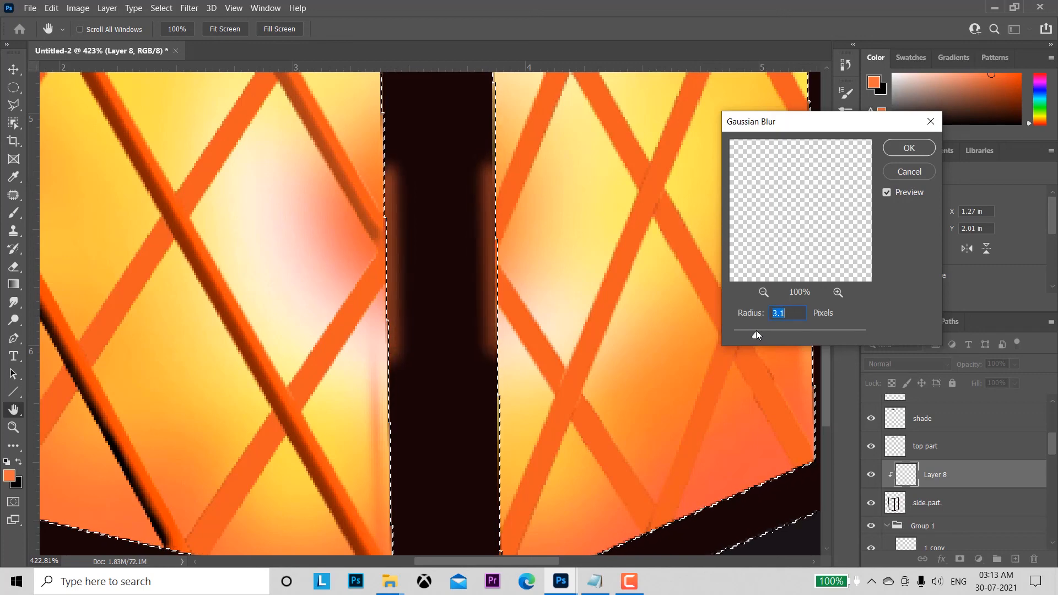
pyautogui.click(905, 147)
# Step: Clear the selection and make the Background layer active
pyautogui.press('z')
pyautogui.moveTo(603, 408); pyautogui.dragTo(540, 263)
pyautogui.press('b')
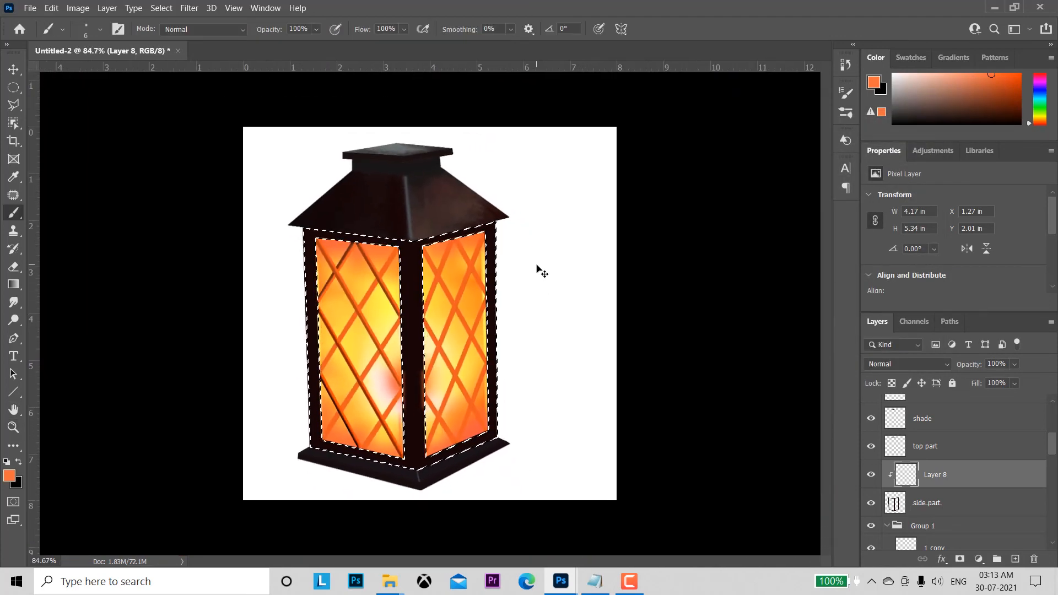
pyautogui.hotkey('ctrl', 'd')
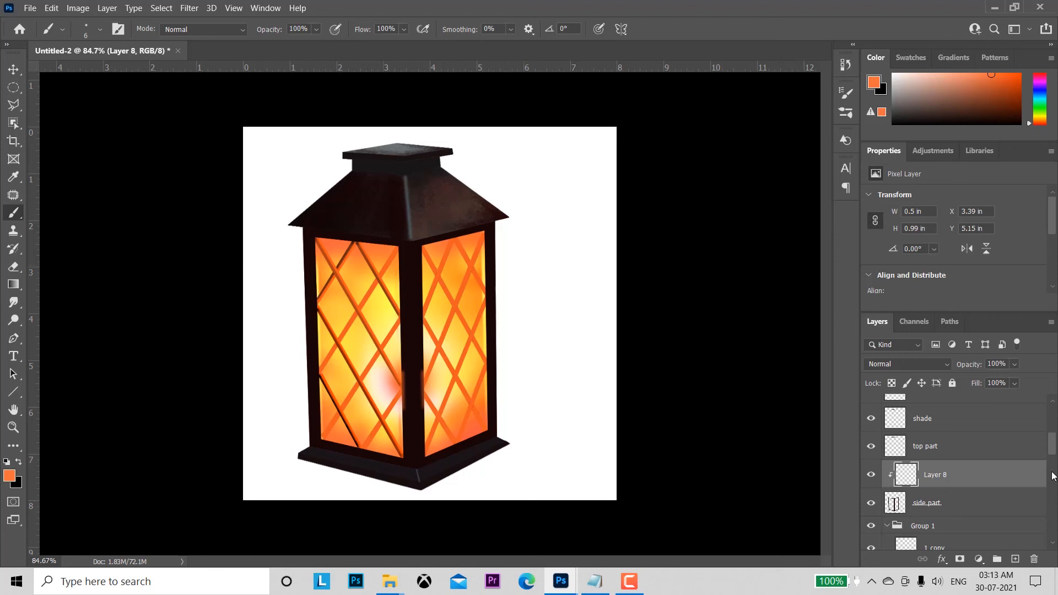
pyautogui.scroll(-5, 1054, 441)
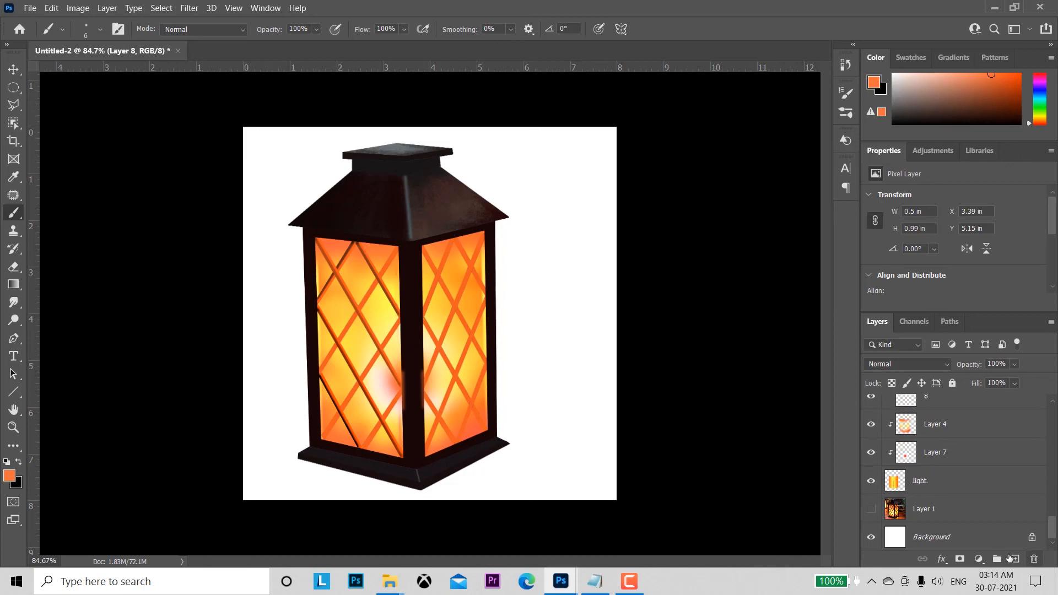
pyautogui.click(959, 538)
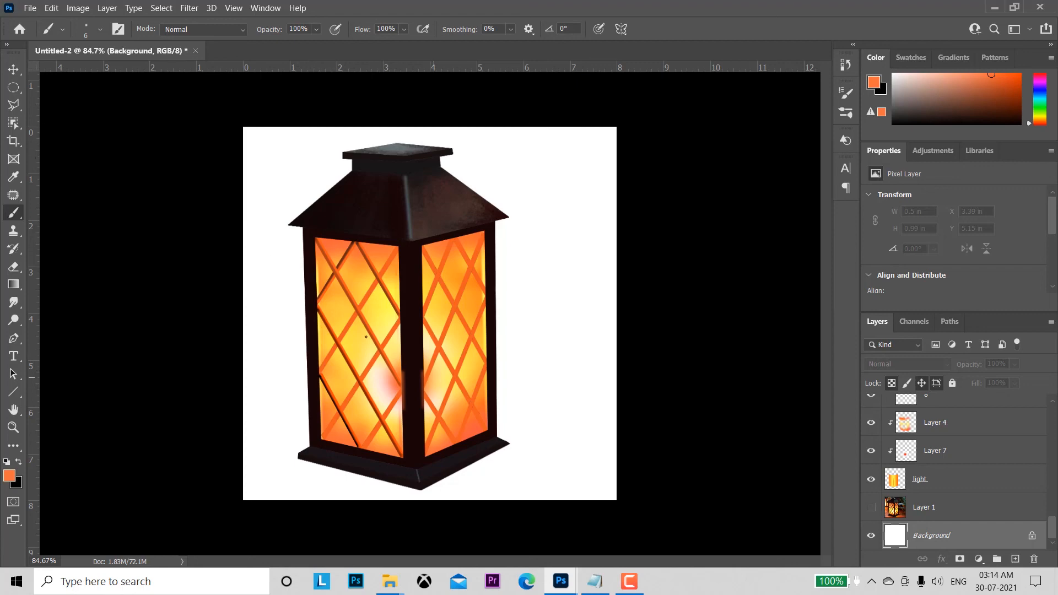
# Step: Open the wood texture image pexels-pixabay-326311 from the youtube tutorial folder
pyautogui.click(29, 8)
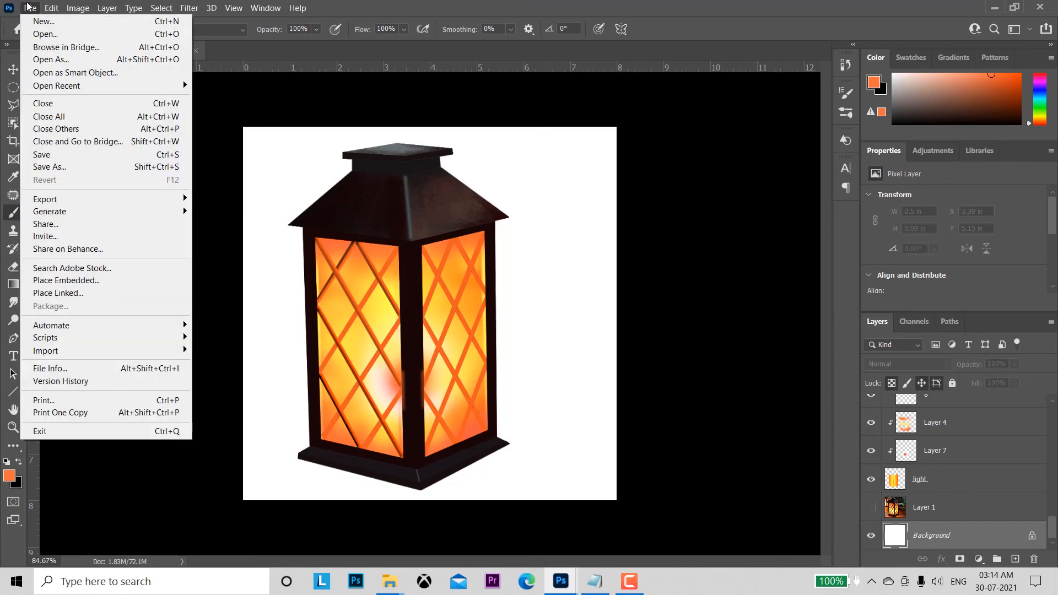
pyautogui.click(45, 33)
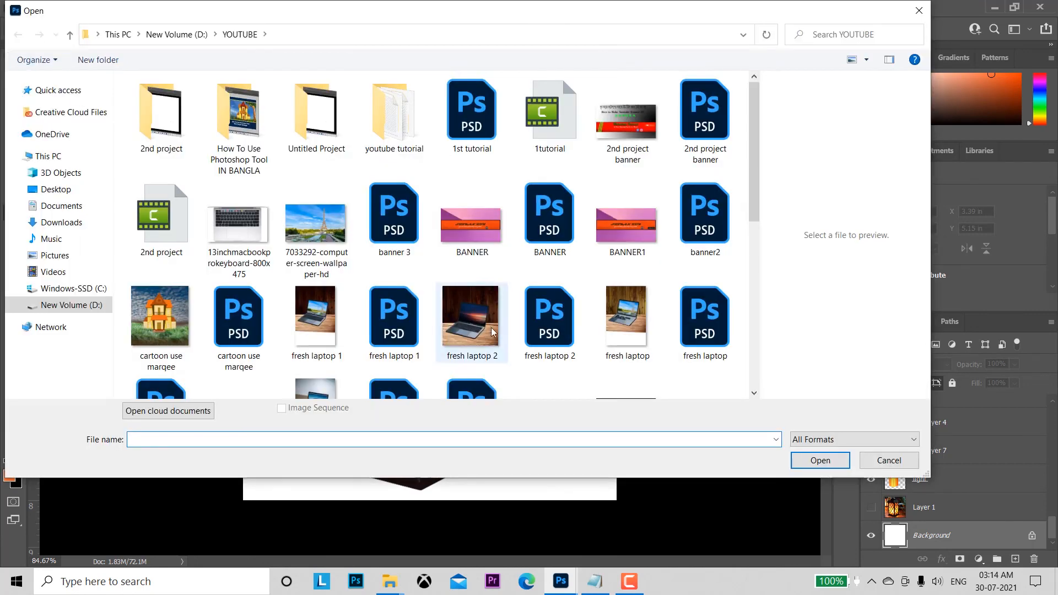
pyautogui.moveTo(753, 197)
pyautogui.mouseDown()
pyautogui.moveTo(756, 343)
pyautogui.moveTo(774, 224)
pyautogui.moveTo(755, 188)
pyautogui.mouseUp()
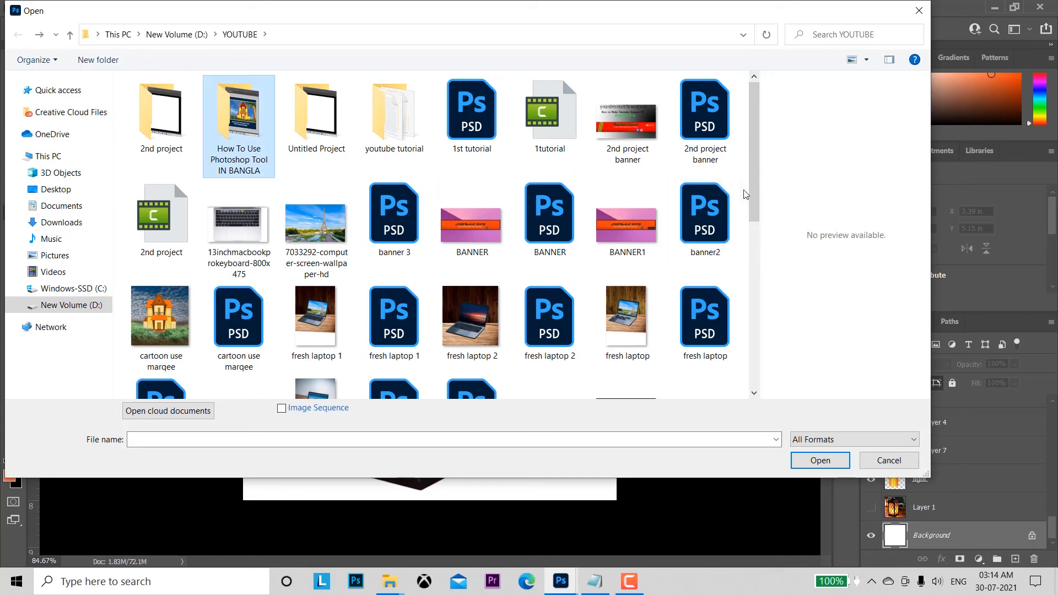
pyautogui.doubleClick(394, 114)
pyautogui.doubleClick(237, 322)
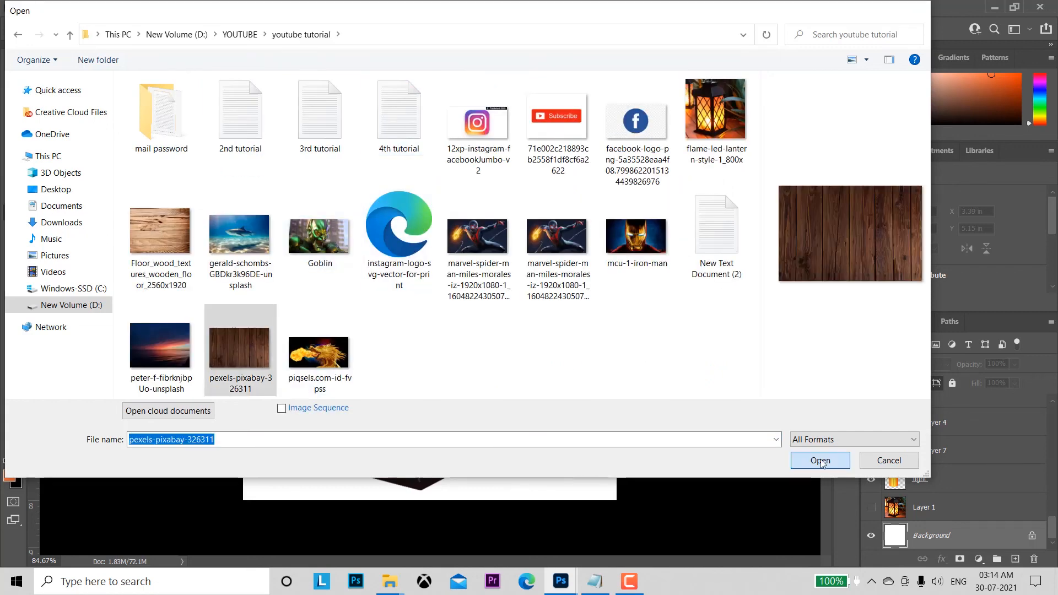
# Step: Bring the wood texture into the lantern document as a layer directly above the Background
pyautogui.click(1033, 406)
pyautogui.moveTo(633, 442); pyautogui.dragTo(559, 353)
pyautogui.click(100, 48)
pyautogui.moveTo(242, 55); pyautogui.dragTo(352, 70)
pyautogui.press('v')
pyautogui.moveTo(364, 126); pyautogui.dragTo(490, 327)
# Step: Rotate the wood layer so its planks run horizontally and scale it to about 8.15 by 12.22 in, covering the canvas
pyautogui.hotkey('ctrl', 't')
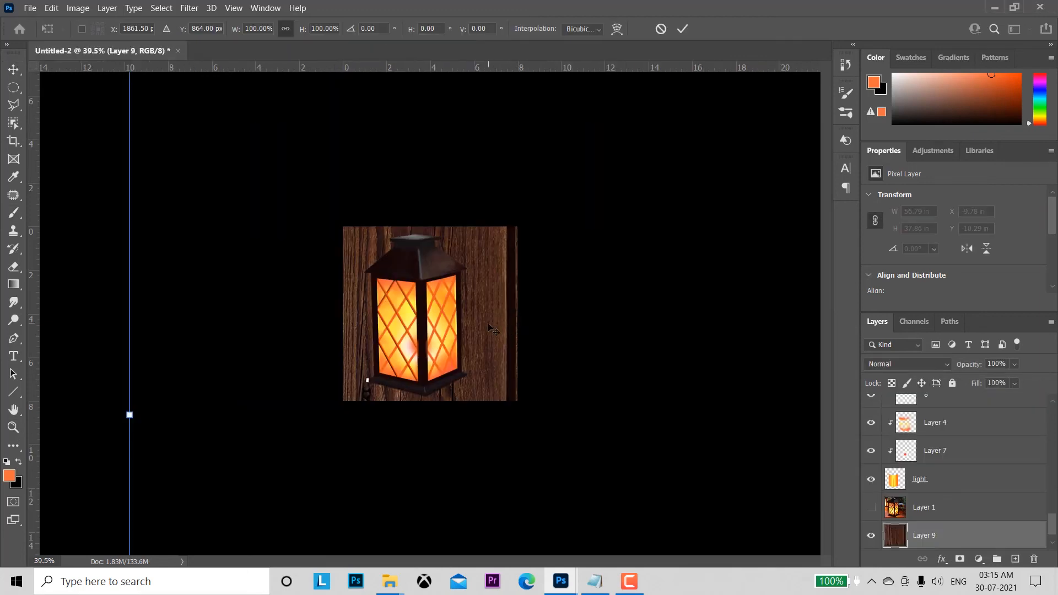
pyautogui.press('Escape')
pyautogui.moveTo(573, 325); pyautogui.dragTo(512, 326)
pyautogui.hotkey('ctrl', 't')
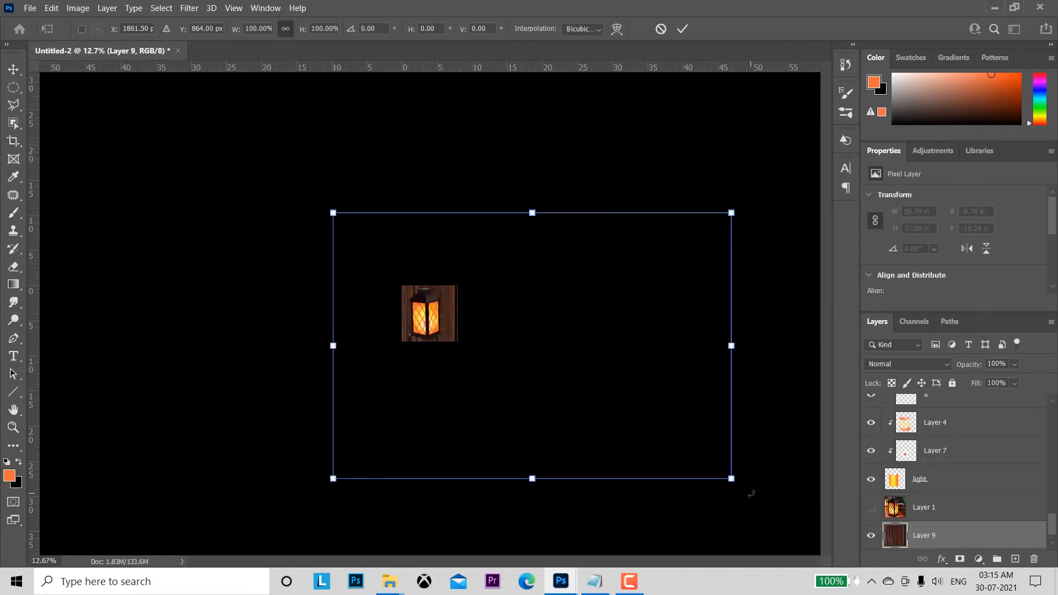
pyautogui.click(682, 29)
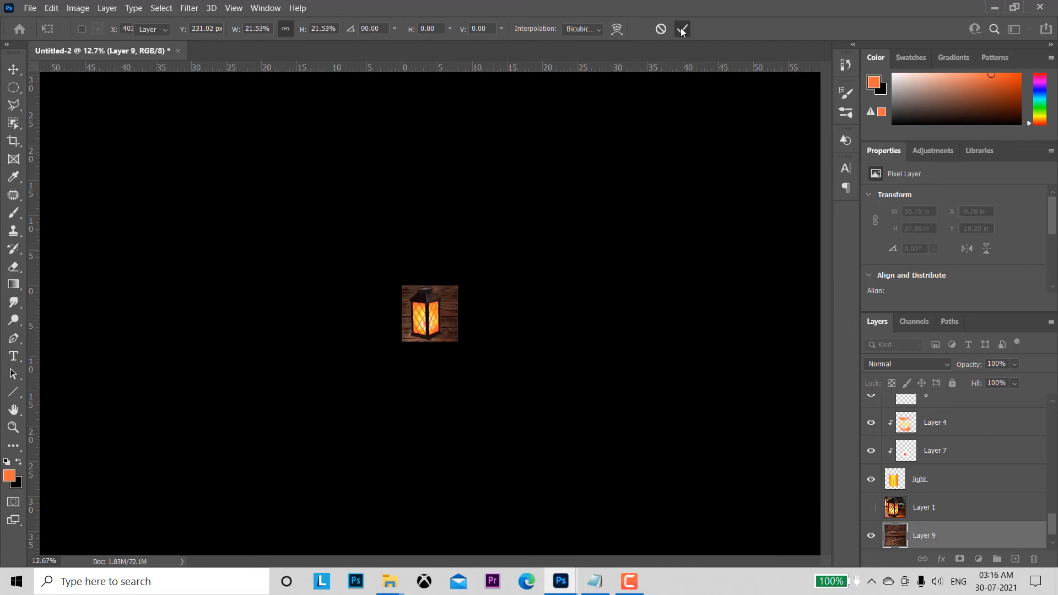
pyautogui.press('z')
pyautogui.click(412, 29)
pyautogui.moveTo(578, 329); pyautogui.dragTo(557, 271)
pyautogui.press('v')
pyautogui.press('z')
pyautogui.moveTo(595, 374); pyautogui.dragTo(572, 300)
pyautogui.press('v')
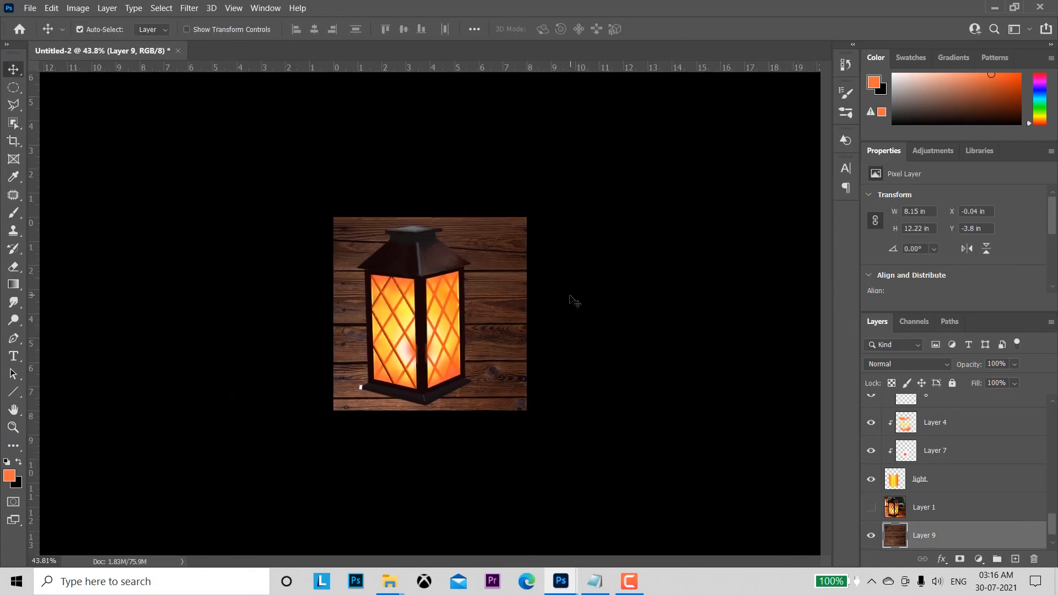
# Step: Squash the wood layer to about 8.15 by 4.26 in so it covers only the lower half of the canvas
pyautogui.hotkey('ctrl', 't')
pyautogui.moveTo(432, 123); pyautogui.dragTo(439, 317)
pyautogui.click(683, 29)
pyautogui.press('z')
pyautogui.moveTo(428, 412); pyautogui.dragTo(479, 405)
pyautogui.press('v')
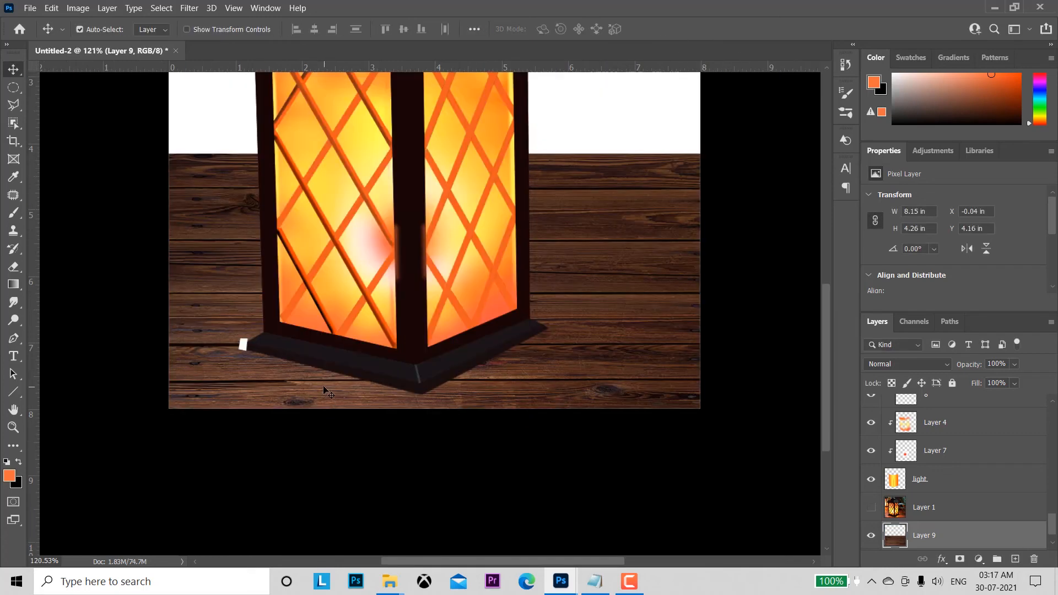
# Step: Unlock the Background layer and fill it with dark red #310303
pyautogui.scroll(-2, 956, 518)
pyautogui.click(956, 538)
pyautogui.keyDown('alt'); pyautogui.doubleClick(957, 539); pyautogui.keyUp('alt')
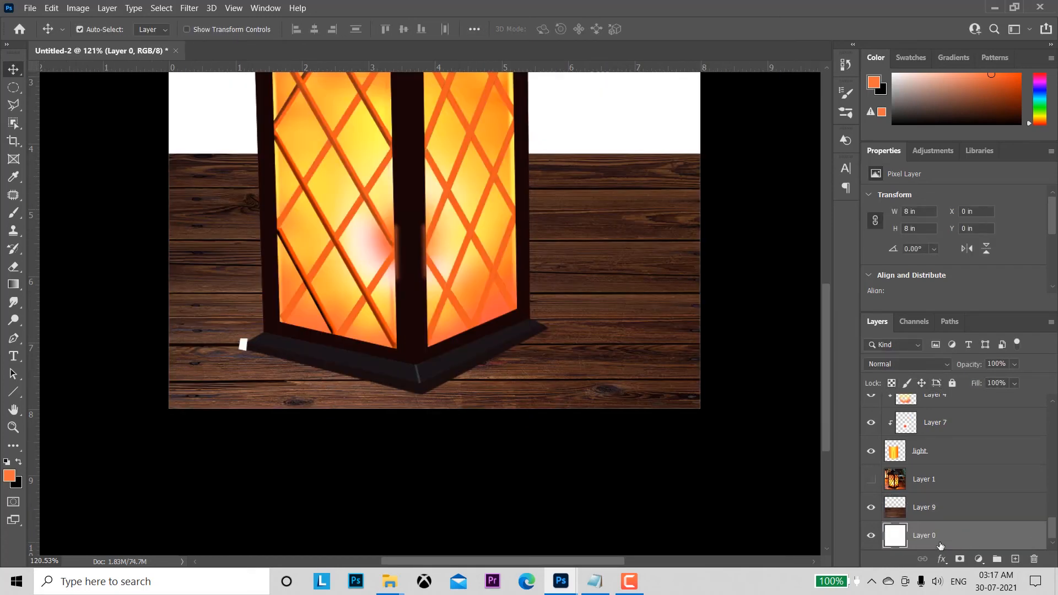
pyautogui.press('x')
pyautogui.click(9, 475)
pyautogui.click(763, 327)
pyautogui.press('Return')
pyautogui.hotkey('alt', 'BackSpace')
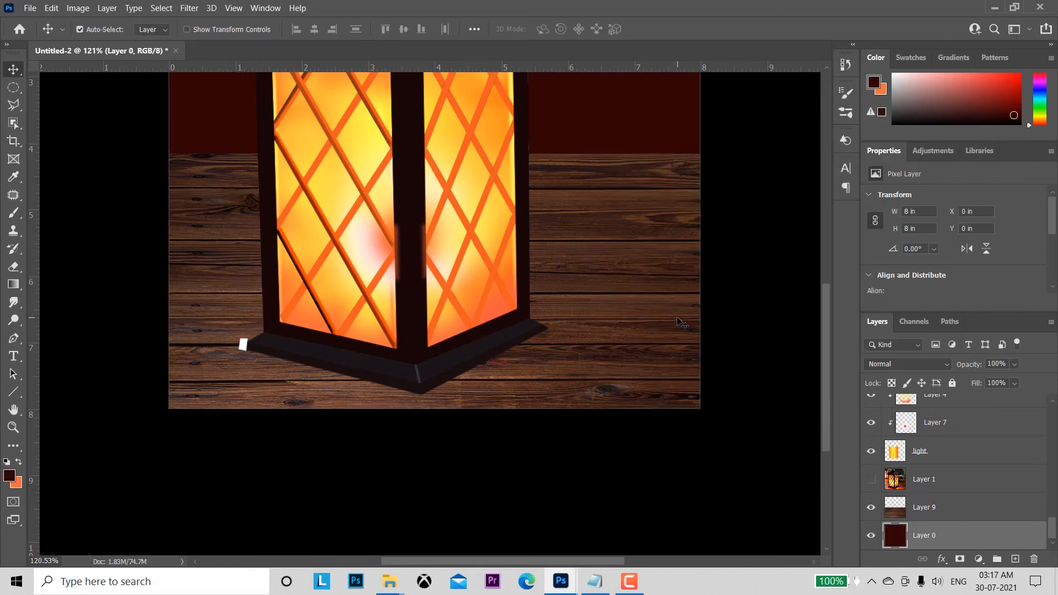
# Step: Add an empty layer directly above the wood layer
pyautogui.moveTo(386, 344); pyautogui.dragTo(406, 405)
pyautogui.click(269, 410)
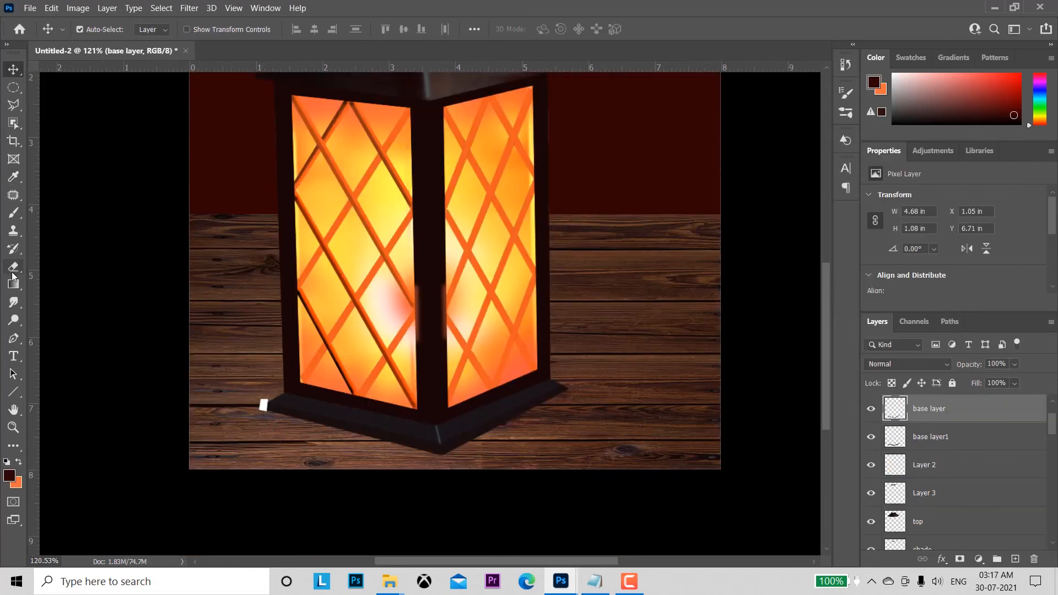
pyautogui.click(13, 230)
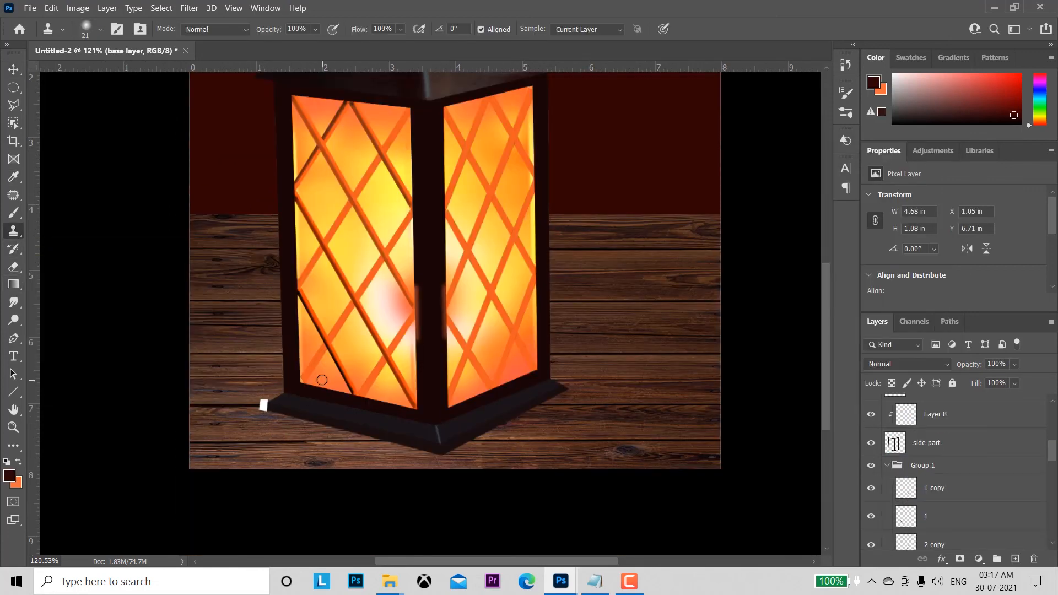
pyautogui.click(13, 104)
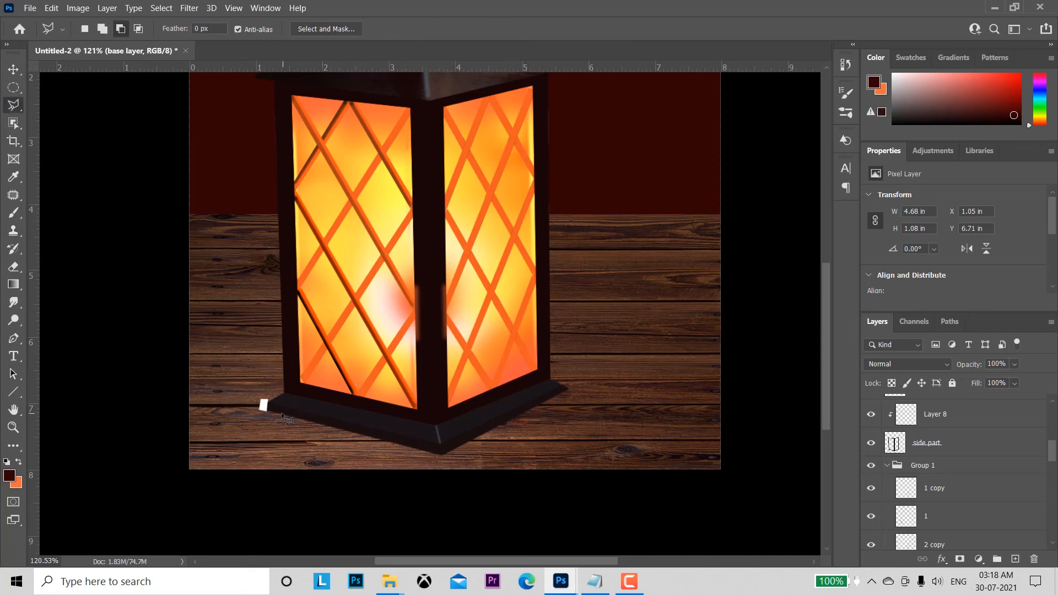
pyautogui.press('v')
pyautogui.click(641, 415)
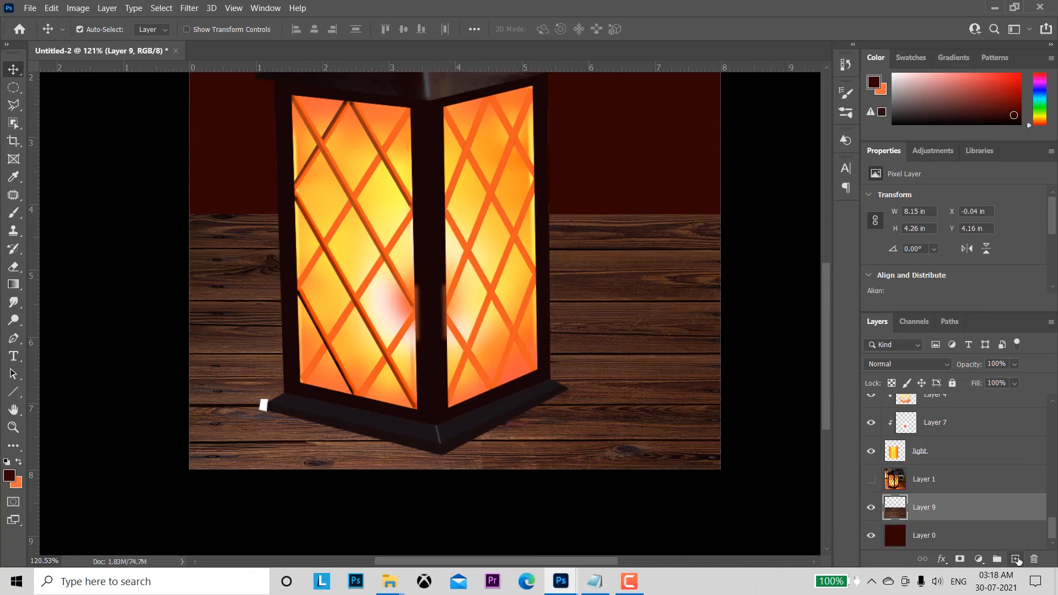
pyautogui.hotkey('ctrl', 'z')
# Step: Try to fill a feathered polygonal selection beneath the lantern's base with dark red on the base layer
pyautogui.click(15, 104)
pyautogui.rightClick(402, 463)
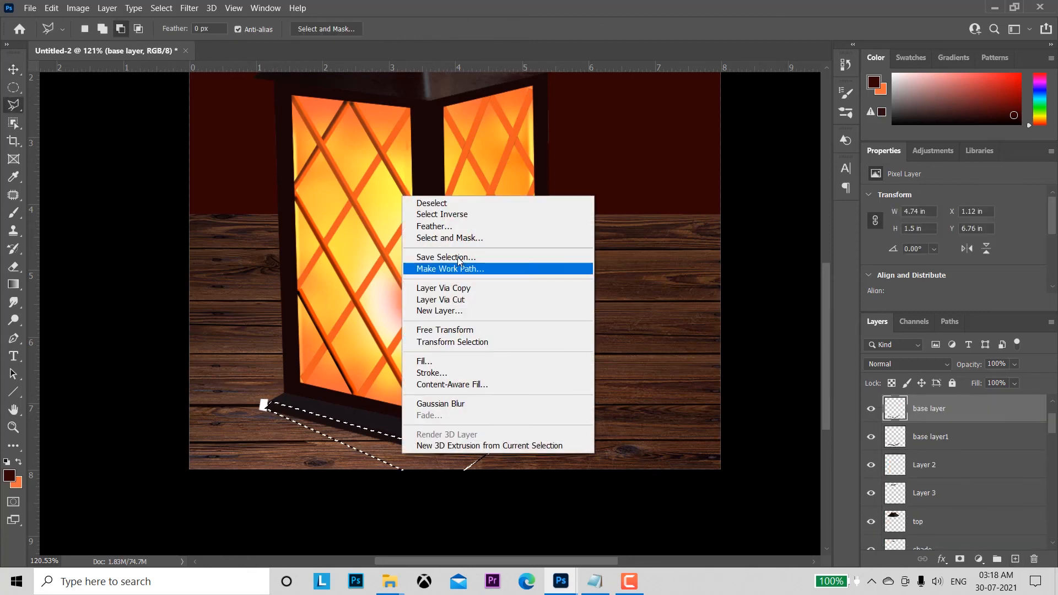
pyautogui.click(455, 227)
pyautogui.click(598, 178)
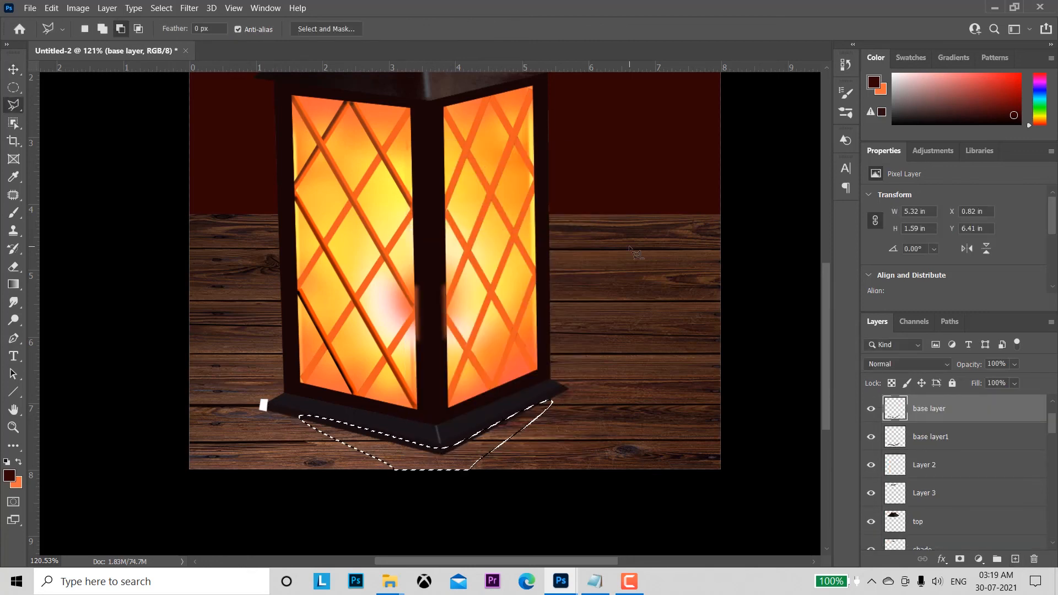
pyautogui.click(16, 482)
pyautogui.press('Return')
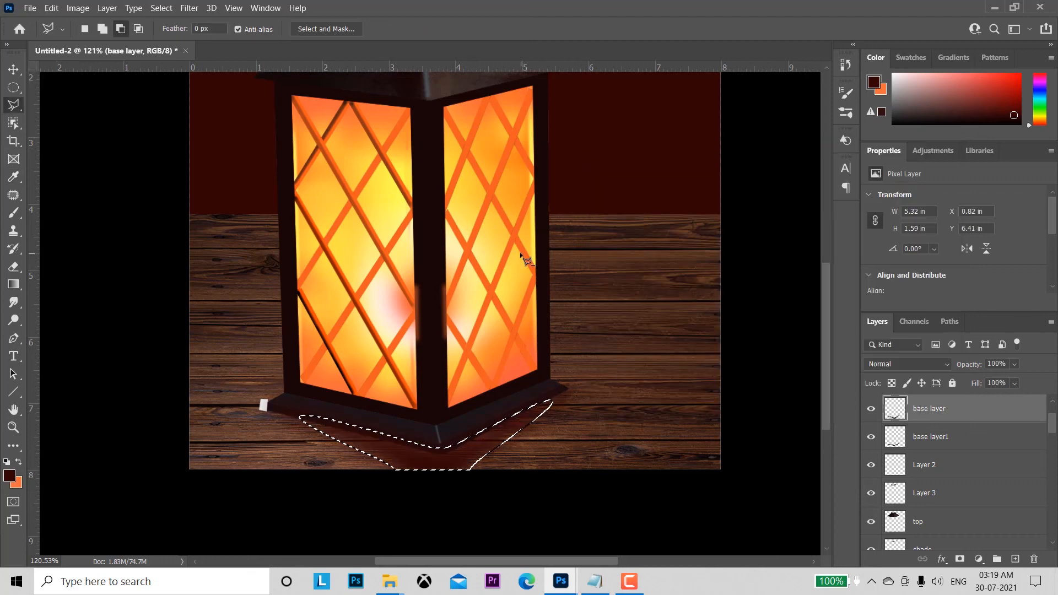
# Step: Try to enlarge the base layer with its shadow fill to about 116% and clear the selection
pyautogui.hotkey('ctrl', 't')
pyautogui.moveTo(244, 413); pyautogui.dragTo(213, 415)
pyautogui.moveTo(597, 416); pyautogui.dragTo(624, 416)
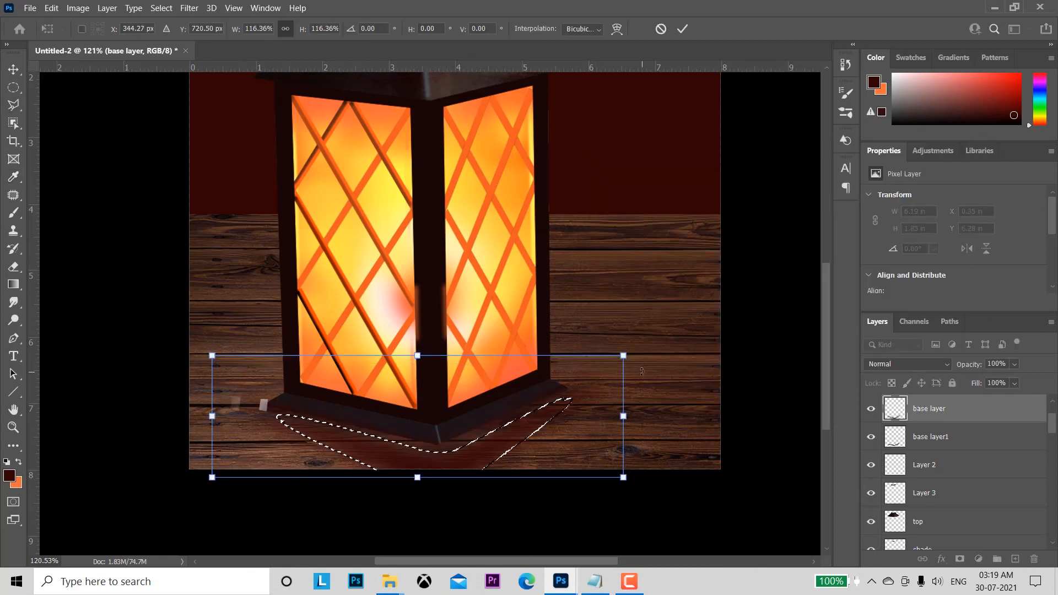
pyautogui.press('Return')
pyautogui.hotkey('ctrl', 'd')
# Step: Undo the enlargement and the dark red shadow fill on the base layer
pyautogui.moveTo(1053, 430); pyautogui.dragTo(1055, 540)
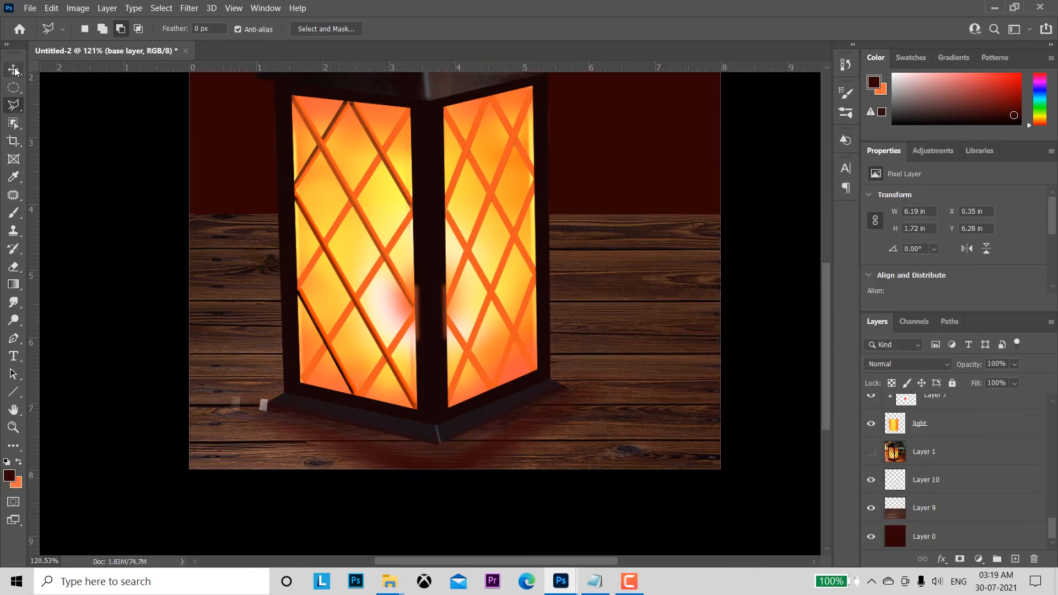
pyautogui.click(13, 70)
pyautogui.moveTo(469, 493); pyautogui.dragTo(473, 491)
pyautogui.hotkey('ctrl', 'z')
pyautogui.hotkey('ctrl', 'z')
pyautogui.hotkey('ctrl', 'z')
pyautogui.hotkey('ctrl', 'z')
pyautogui.hotkey('ctrl', 'z')
# Step: On Layer 10, outline a shadow area beneath the lantern's base, feather it by 15 pixels and fill it with dark red
pyautogui.scroll(-10, 949, 510)
pyautogui.click(949, 508)
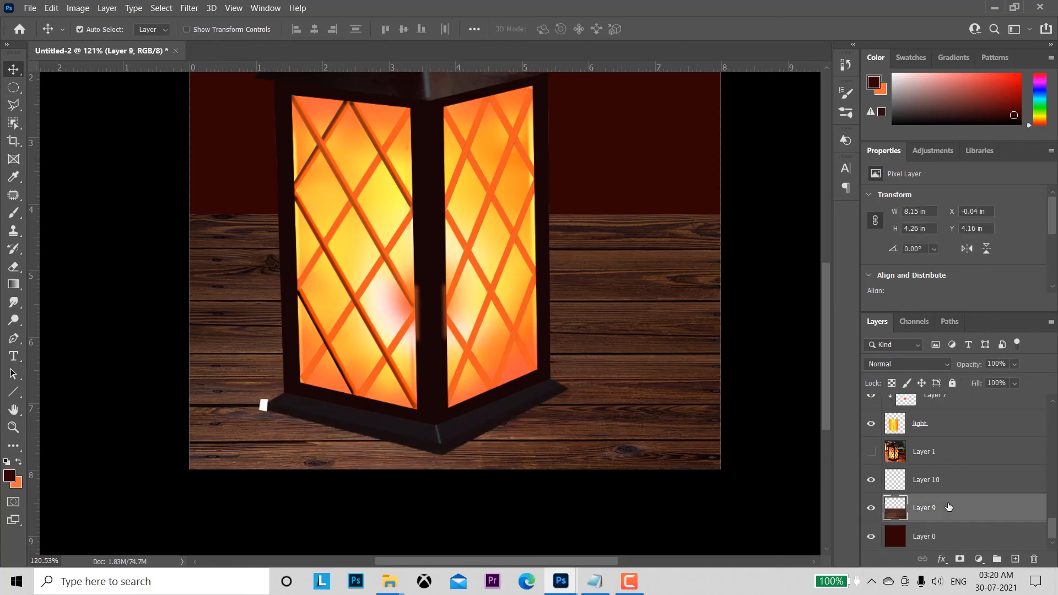
pyautogui.click(919, 484)
pyautogui.click(12, 105)
pyautogui.rightClick(394, 444)
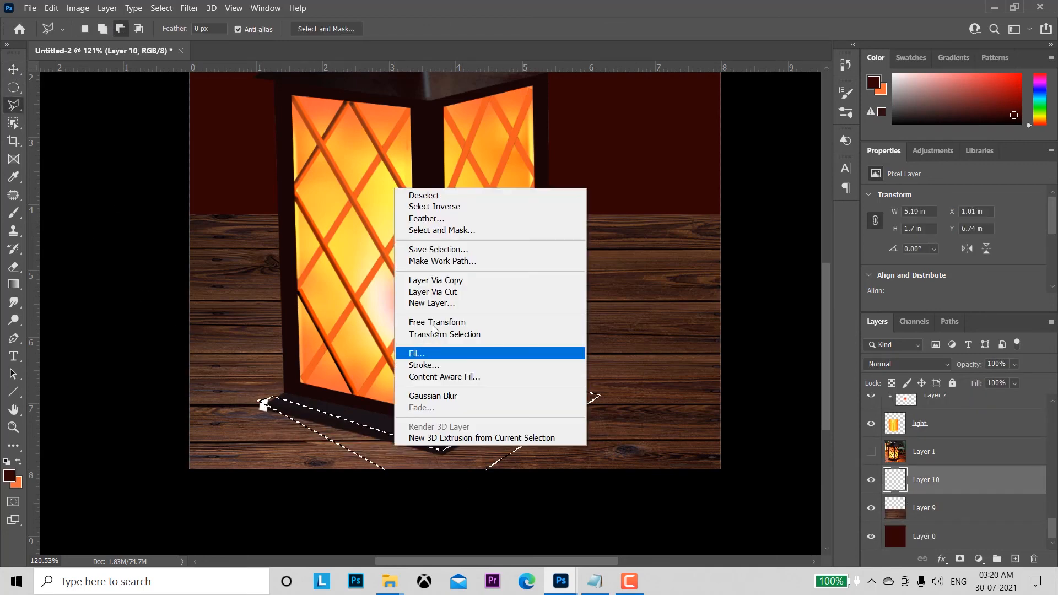
pyautogui.click(445, 217)
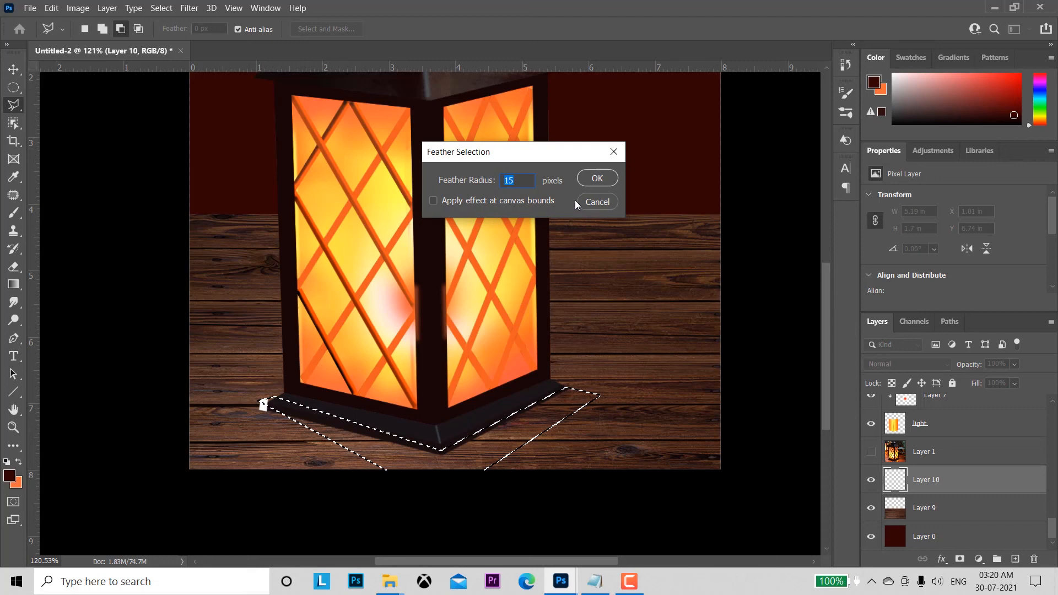
pyautogui.click(597, 178)
pyautogui.hotkey('alt', 'BackSpace')
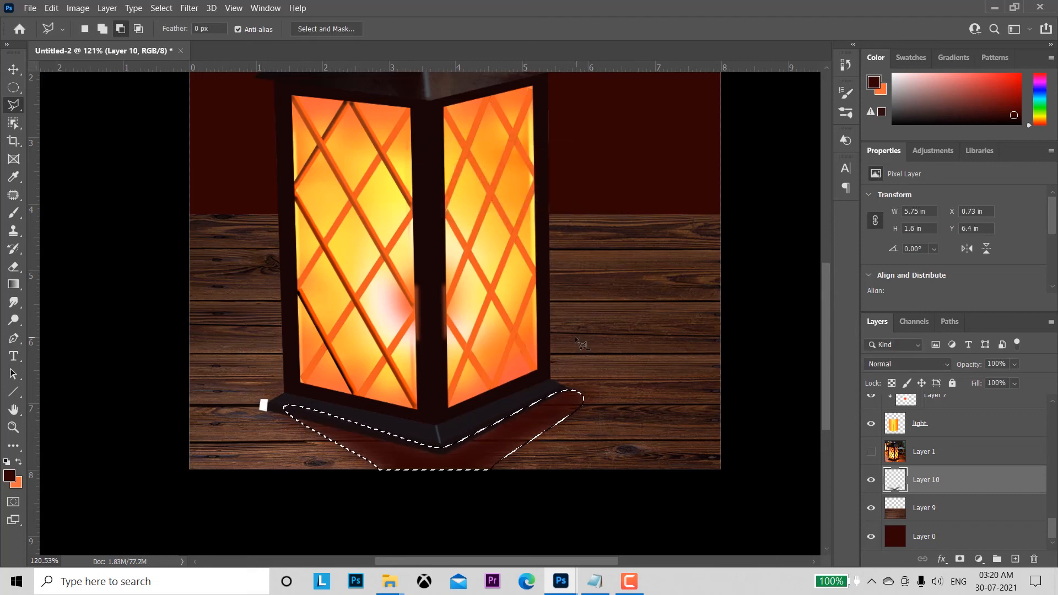
# Step: Enlarge the shadow to about 6.94 by 1.77 in and clear the selection
pyautogui.hotkey('ctrl', 't')
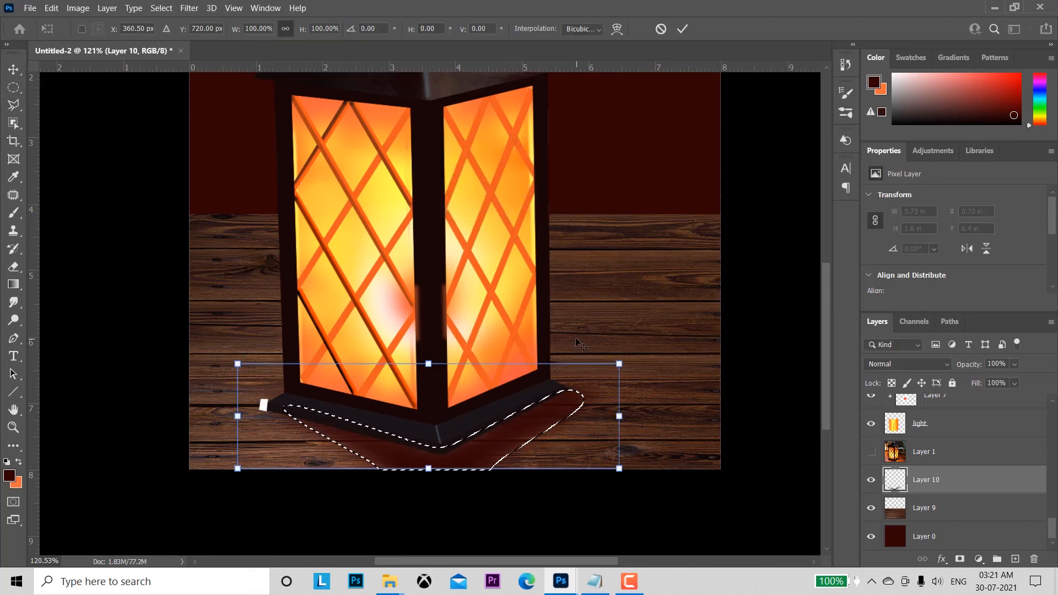
pyautogui.press('Return')
pyautogui.hotkey('ctrl', 'd')
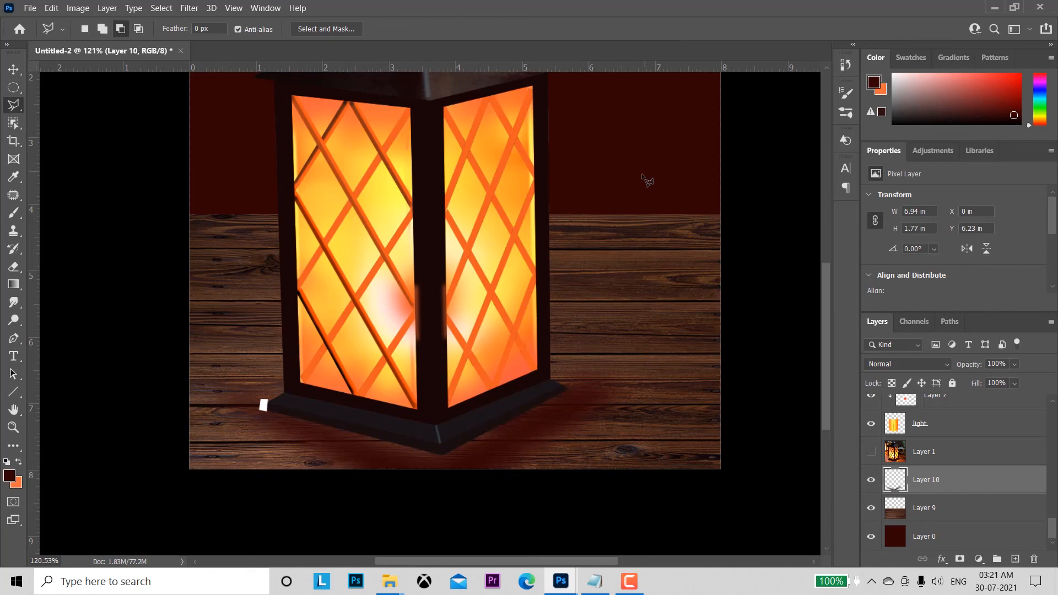
# Step: Soften the shadow with a Gaussian Blur and clip its layer to the wood layer
pyautogui.click(189, 8)
pyautogui.moveTo(221, 176)
pyautogui.click(391, 224)
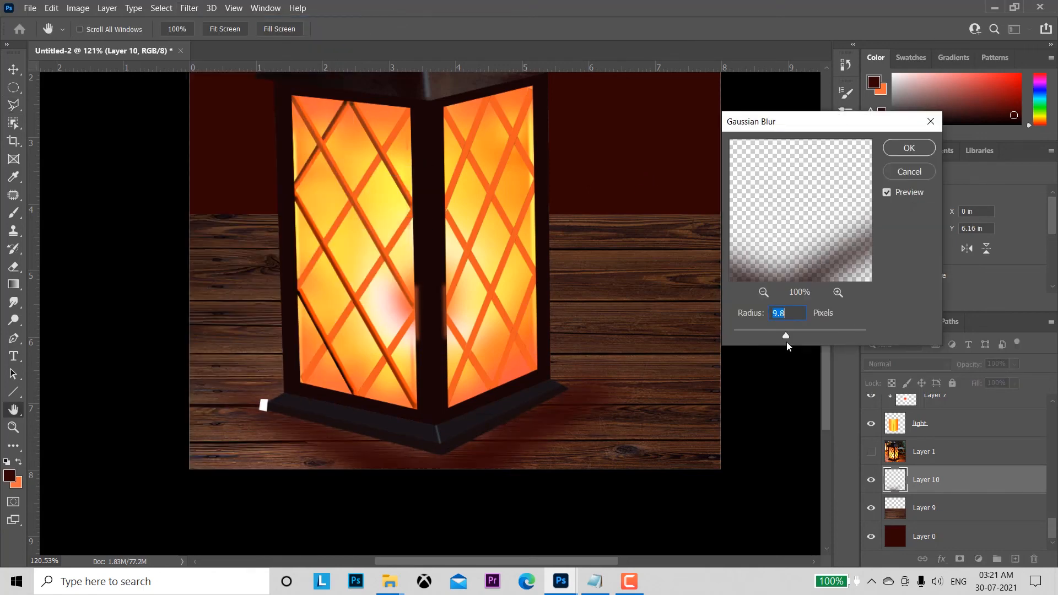
pyautogui.press('Return')
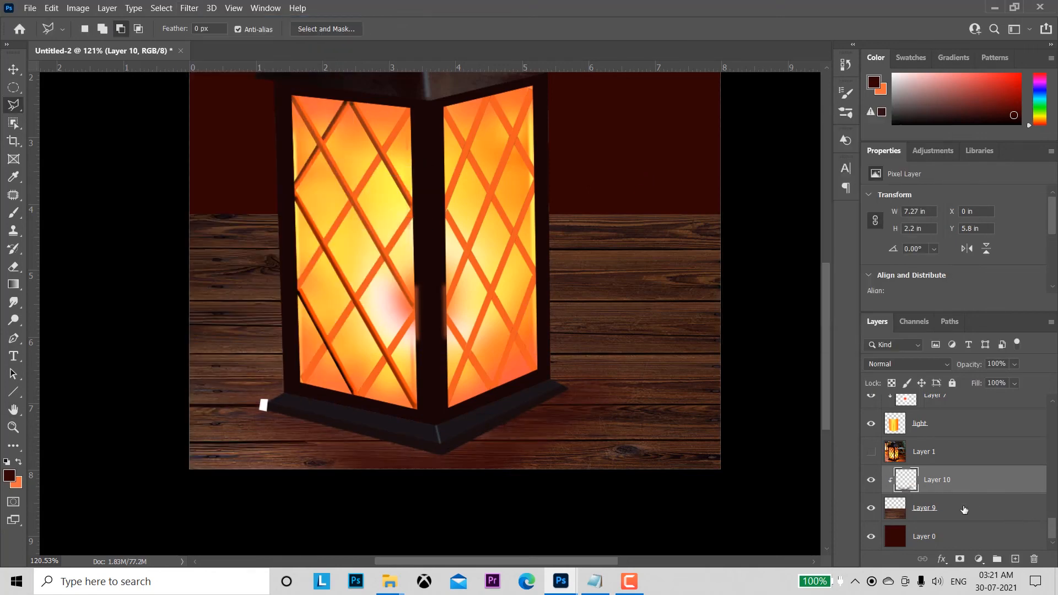
# Step: On a new layer, brush a soft glow along the lantern base's lower edge in yellow-orange sampled from the glass, at brush size 50
pyautogui.click(1016, 559)
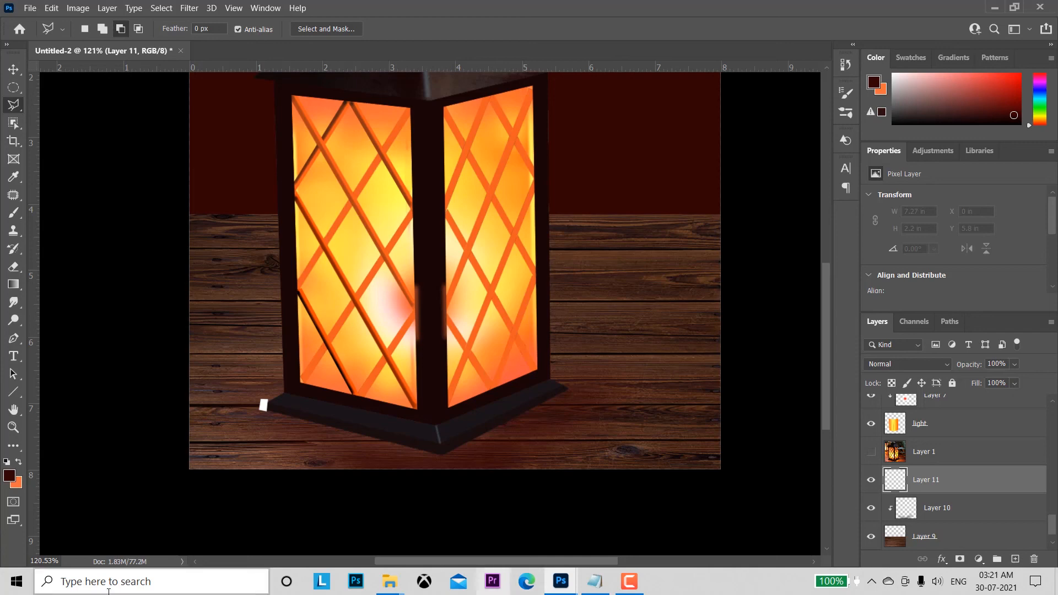
pyautogui.click(9, 475)
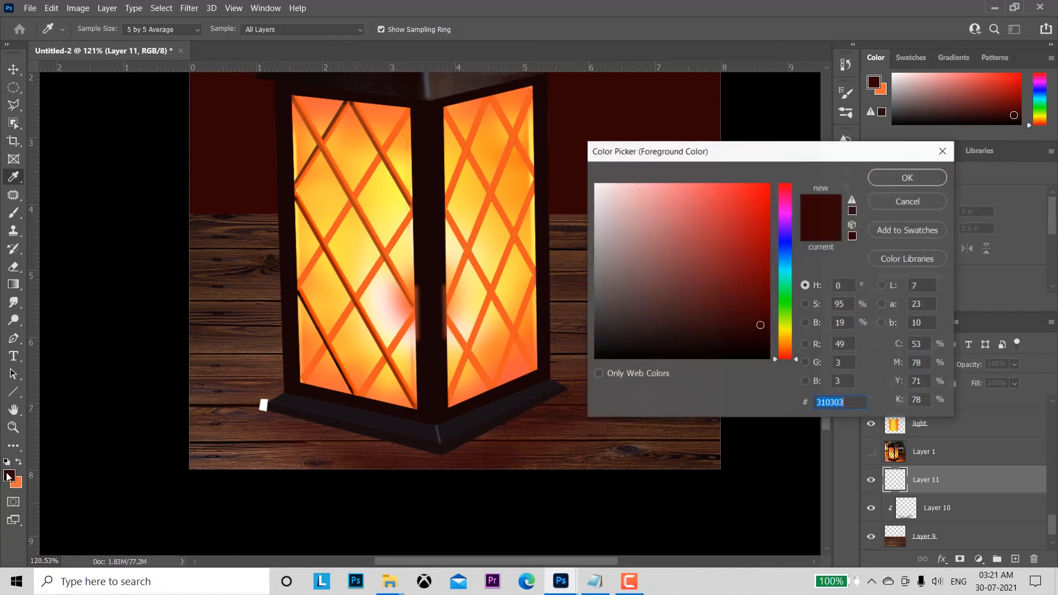
pyautogui.click(332, 285)
pyautogui.click(871, 177)
pyautogui.press('b')
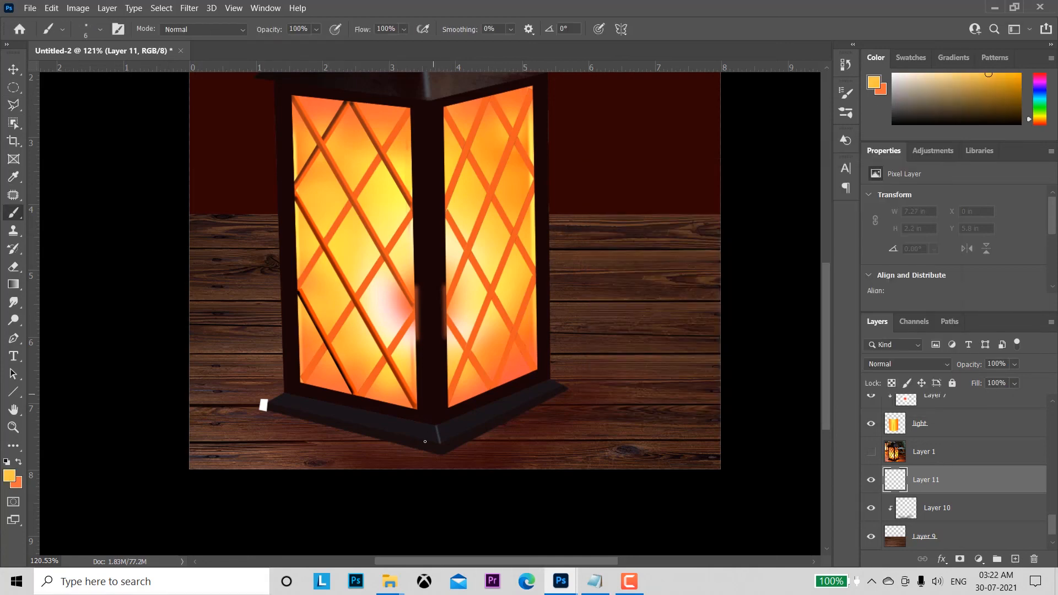
pyautogui.moveTo(276, 410); pyautogui.dragTo(562, 393)
# Step: Set the glow layer's blend mode to Soft Light and its opacity to 41%
pyautogui.click(908, 364)
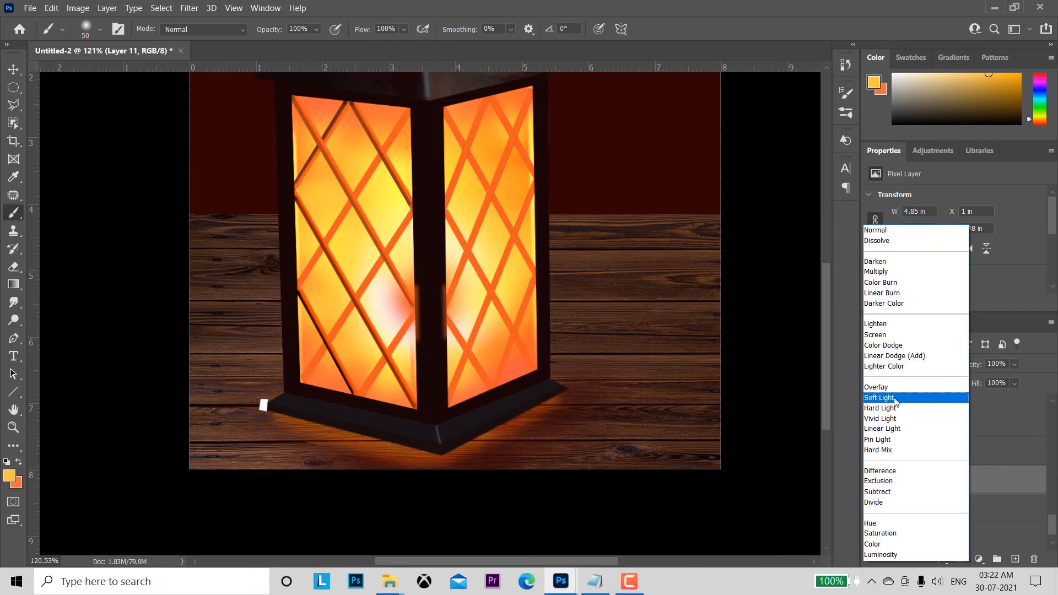
pyautogui.click(896, 398)
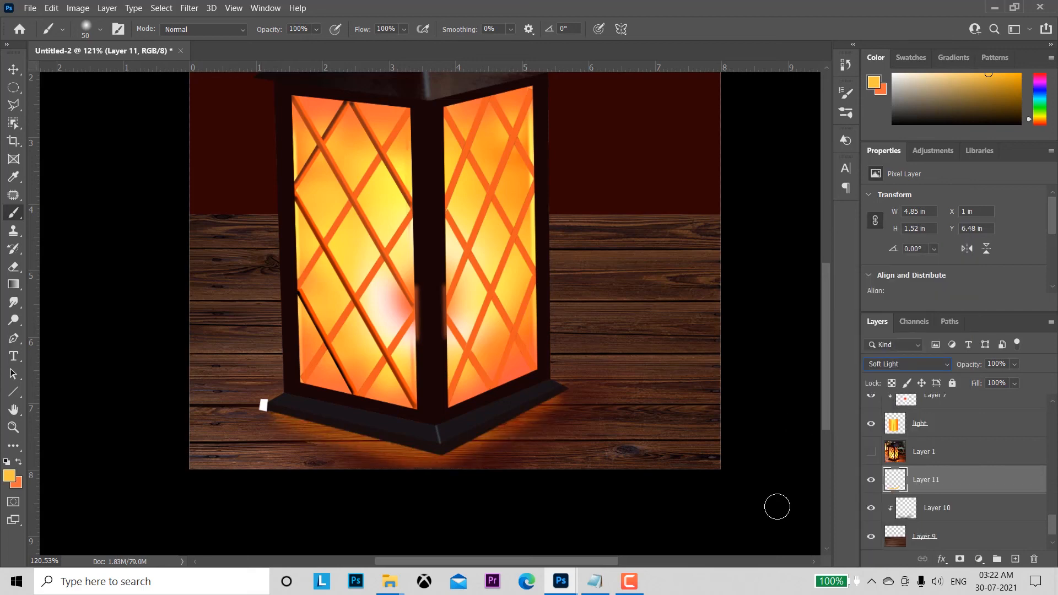
pyautogui.click(1014, 366)
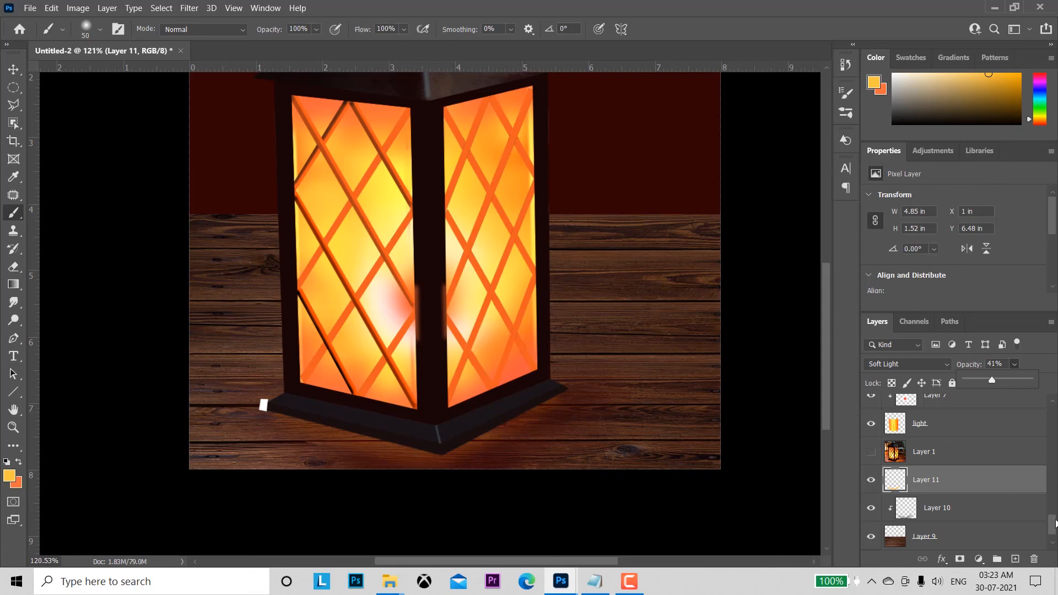
# Step: Try to hide the white spot at the base's left corner with a rectangular patch copied from the wood layer
pyautogui.moveTo(1053, 522); pyautogui.dragTo(1053, 527)
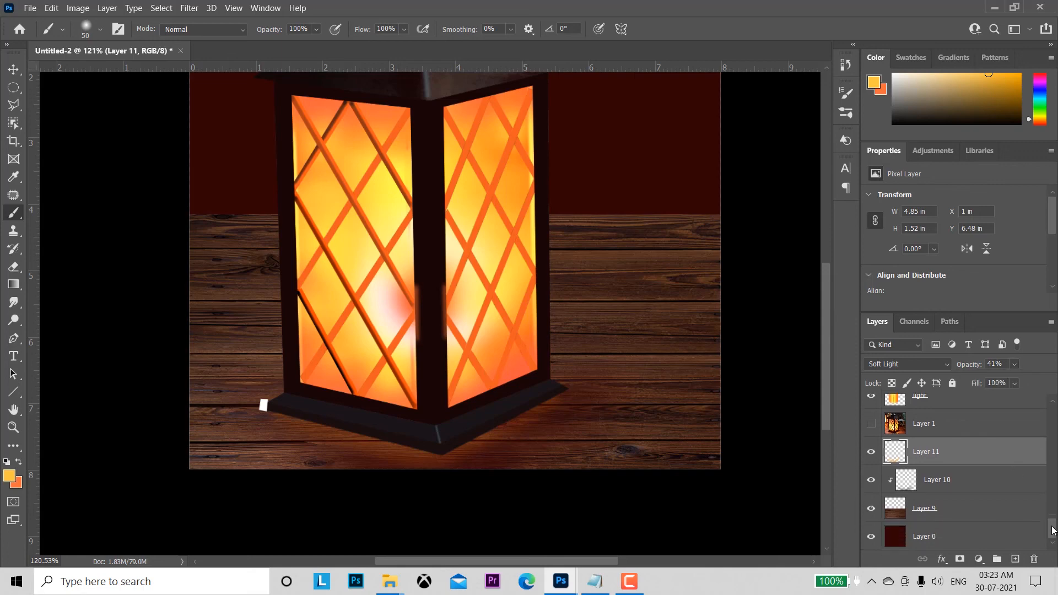
pyautogui.click(966, 518)
pyautogui.rightClick(14, 90)
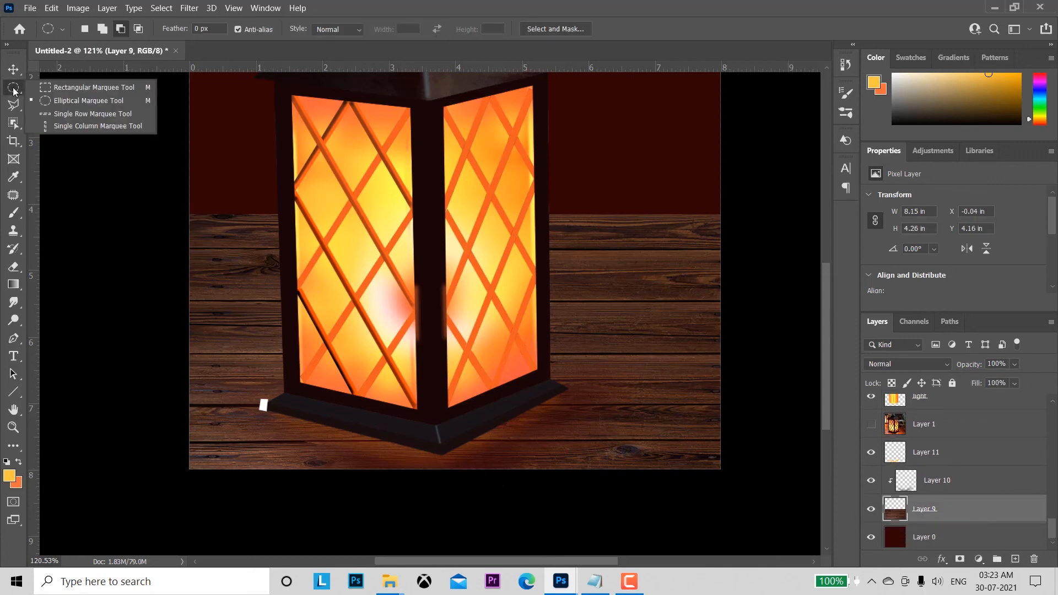
pyautogui.click(31, 88)
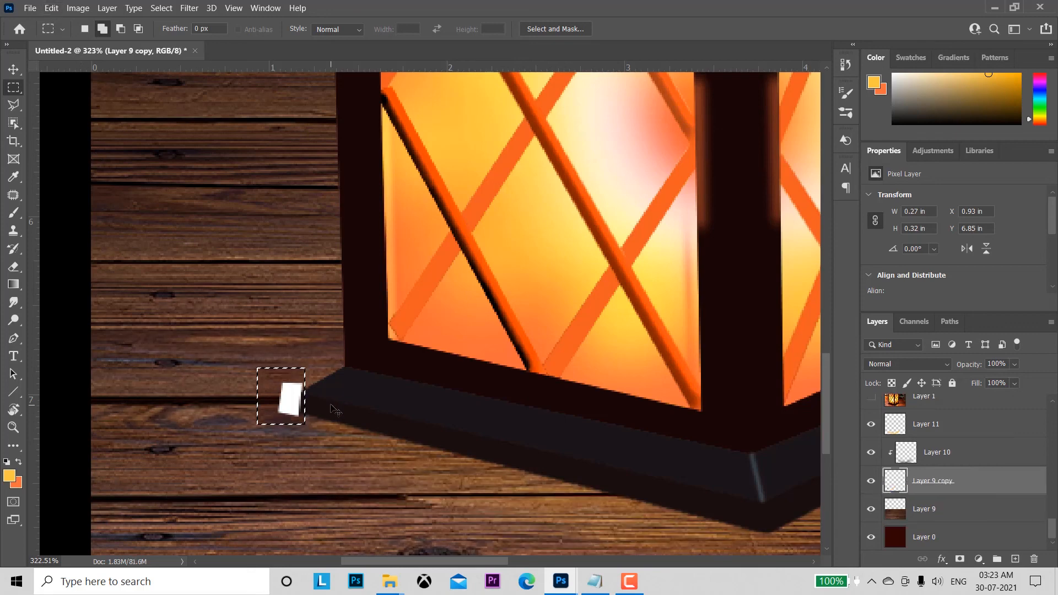
pyautogui.hotkey('ctrl', 'd')
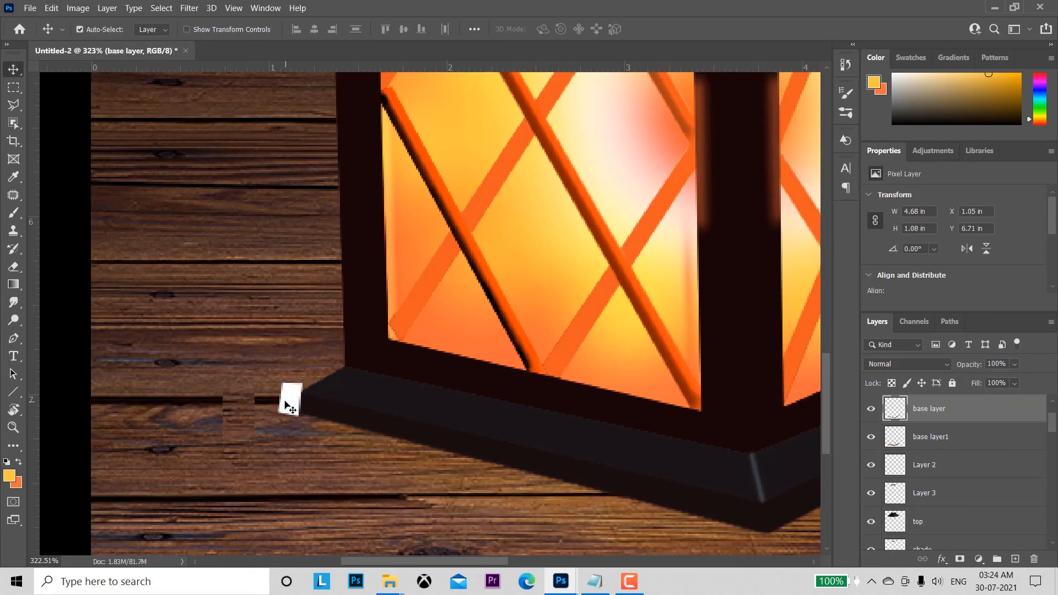
# Step: Hide the base layer with the white spot and redraw the base's lower edge in black on a new layer
pyautogui.keyDown('ctrl'); pyautogui.click(893, 411); pyautogui.keyUp('ctrl')
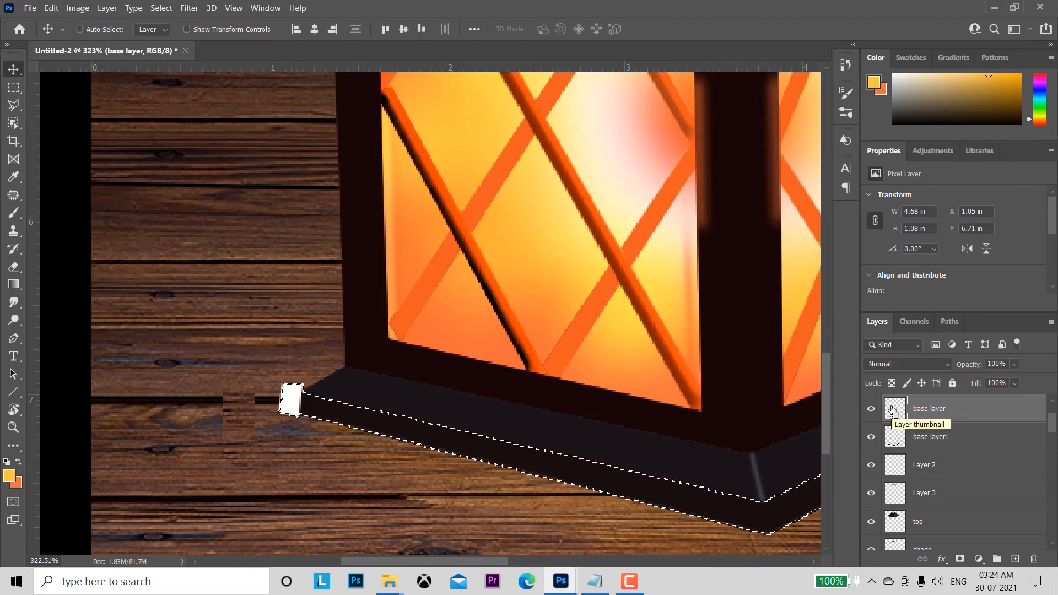
pyautogui.moveTo(1053, 430); pyautogui.dragTo(1055, 504)
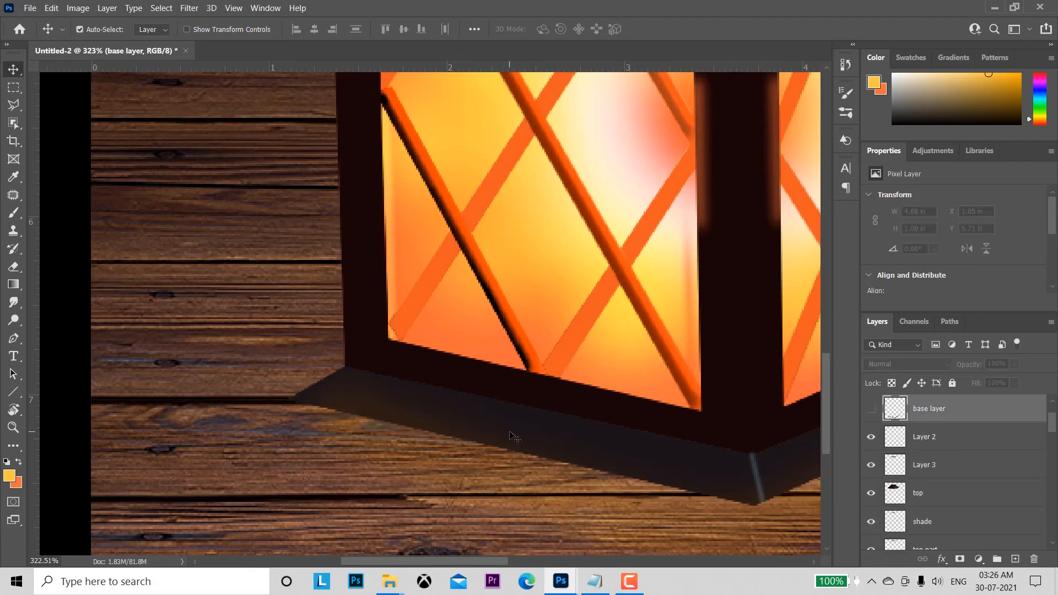
pyautogui.click(1016, 559)
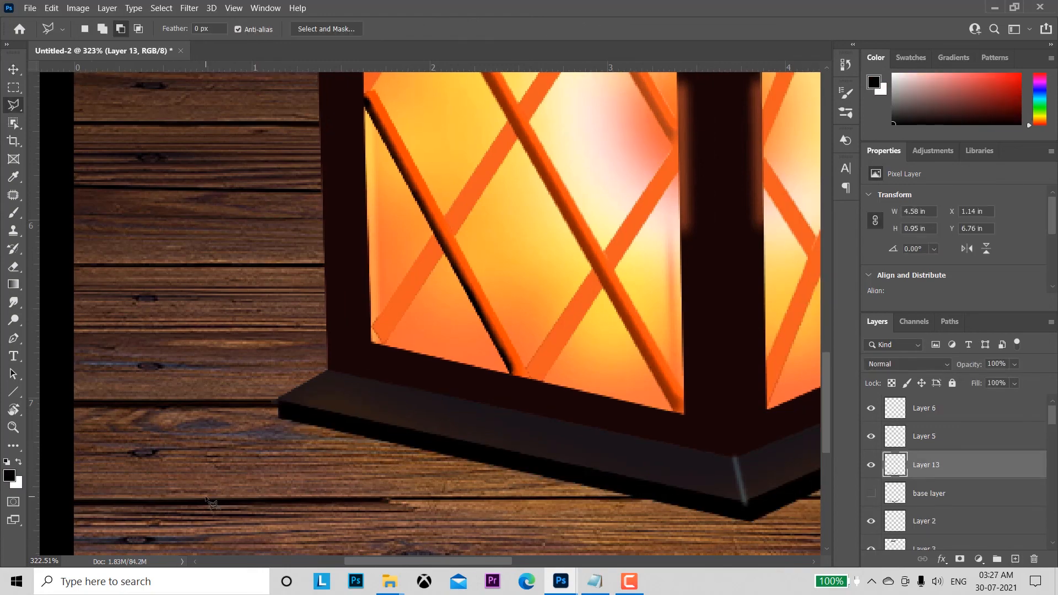
pyautogui.moveTo(805, 419); pyautogui.dragTo(495, 441)
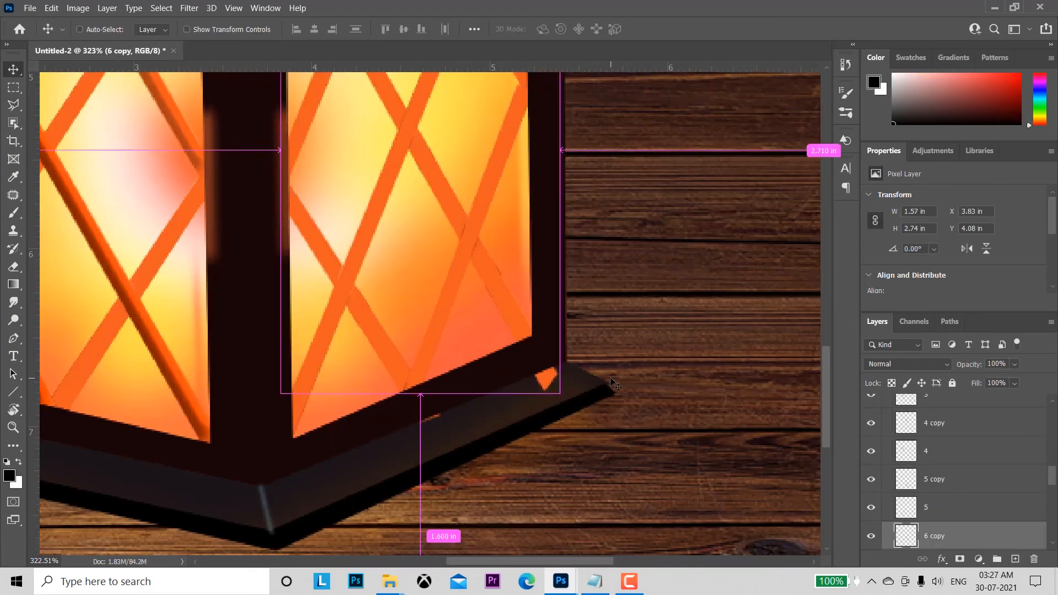
pyautogui.moveTo(610, 377); pyautogui.dragTo(534, 483)
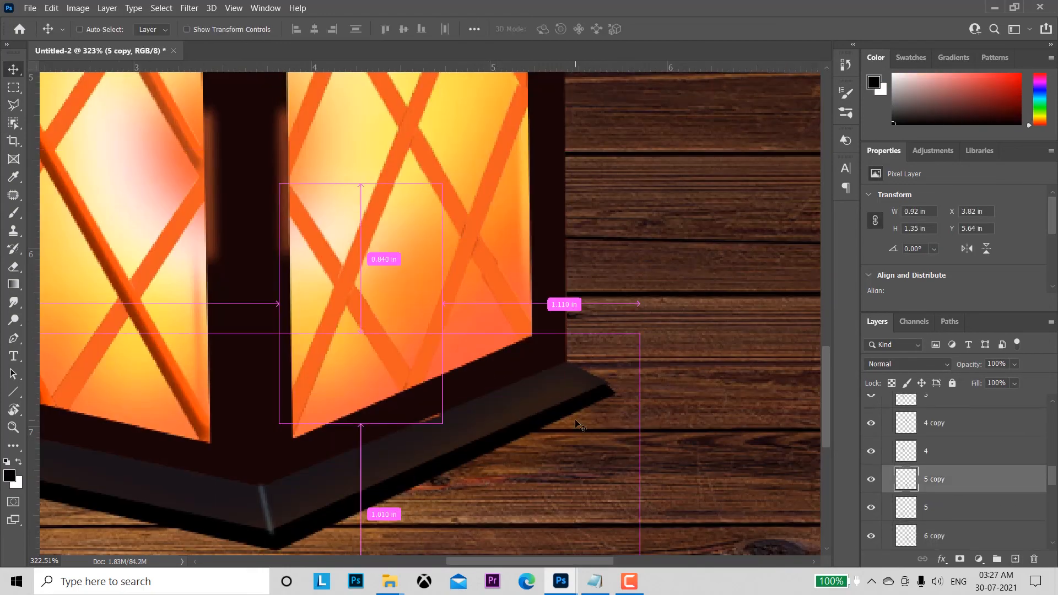
pyautogui.hotkey('ctrl', 't')
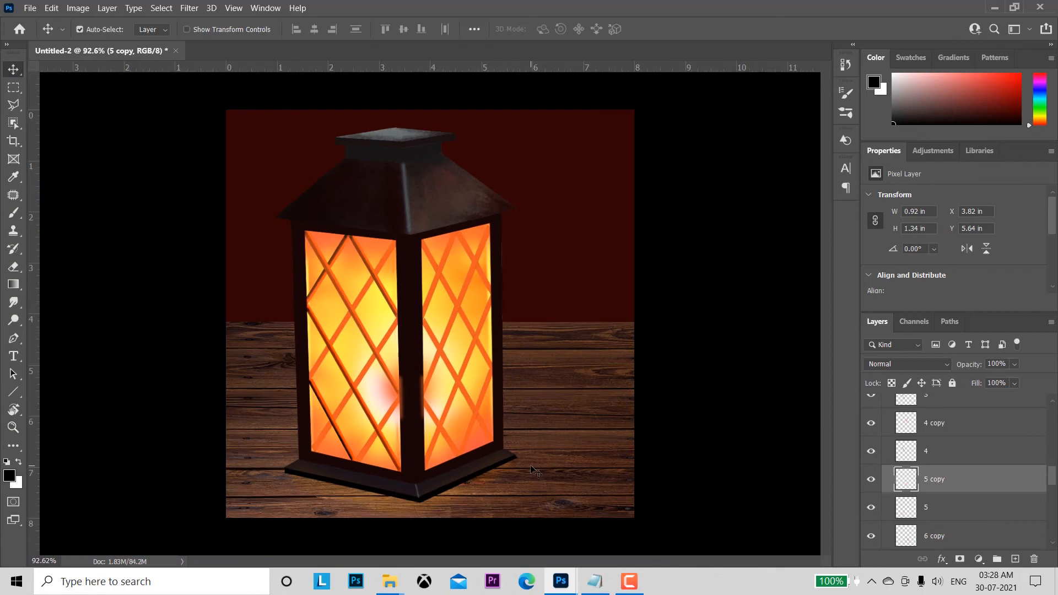
pyautogui.keyDown('ctrl'); pyautogui.click(535, 478); pyautogui.keyUp('ctrl')
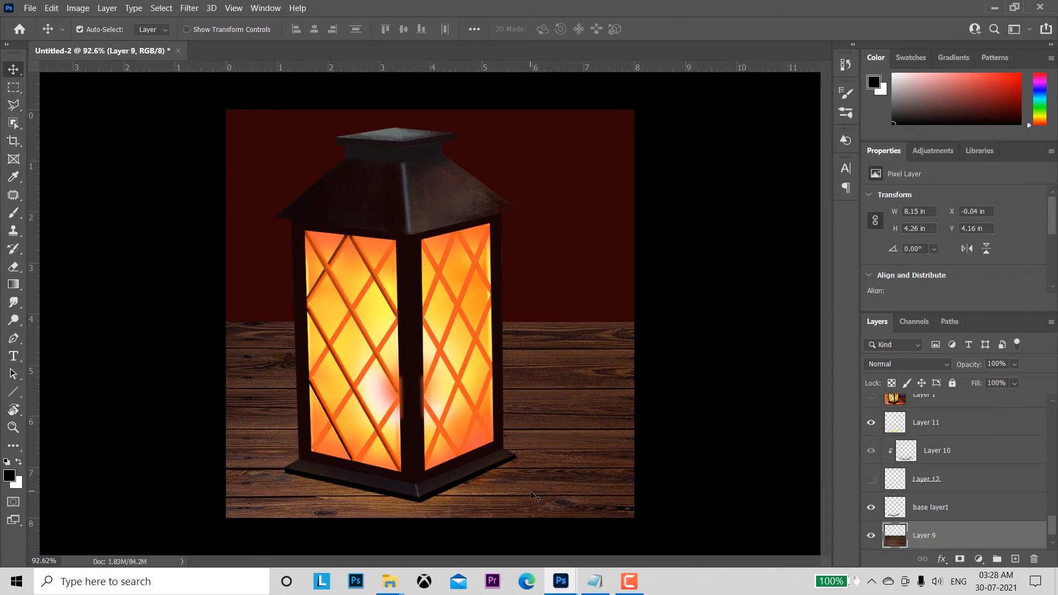
# Step: On a new layer above the wood floor, brush a soft black contact shadow along the lantern base's lower edge at size 20, with layer opacity 97%
pyautogui.moveTo(469, 476)
pyautogui.mouseDown()
pyautogui.moveTo(510, 496)
pyautogui.moveTo(643, 443)
pyautogui.mouseUp()
pyautogui.click(14, 70)
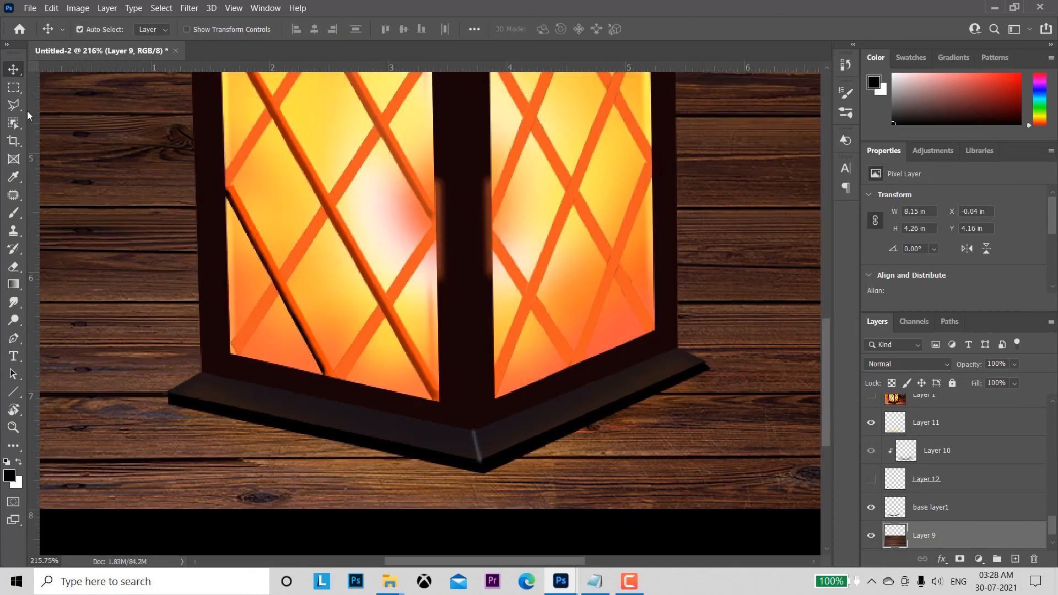
pyautogui.click(14, 214)
pyautogui.moveTo(270, 33); pyautogui.dragTo(255, 32)
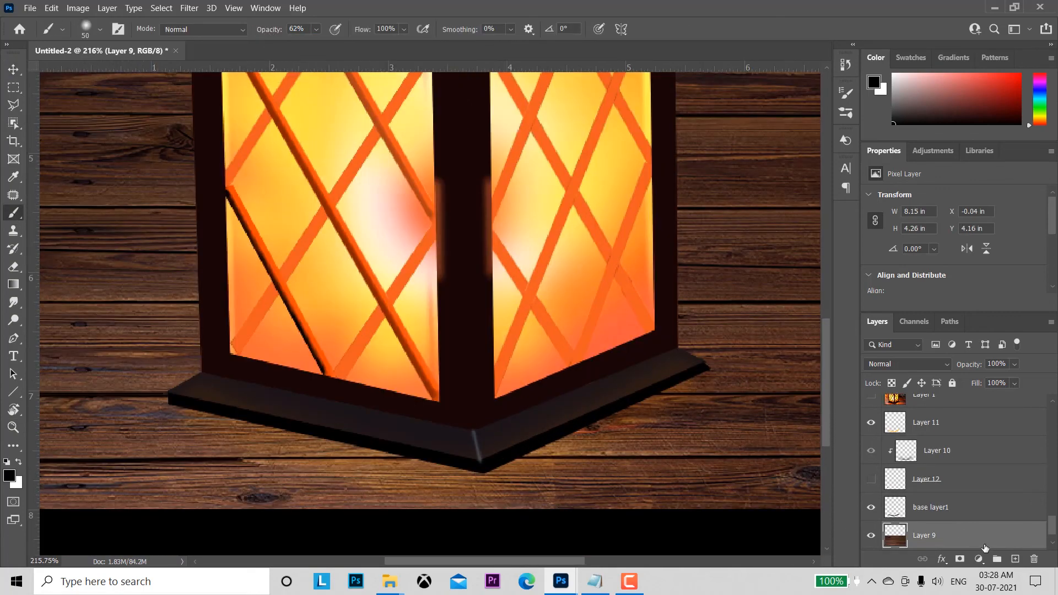
pyautogui.click(1016, 559)
pyautogui.moveTo(183, 398)
pyautogui.mouseDown()
pyautogui.moveTo(525, 441)
pyautogui.moveTo(698, 434)
pyautogui.moveTo(627, 363)
pyautogui.moveTo(634, 379)
pyautogui.mouseUp()
pyautogui.press('z')
pyautogui.press('b')
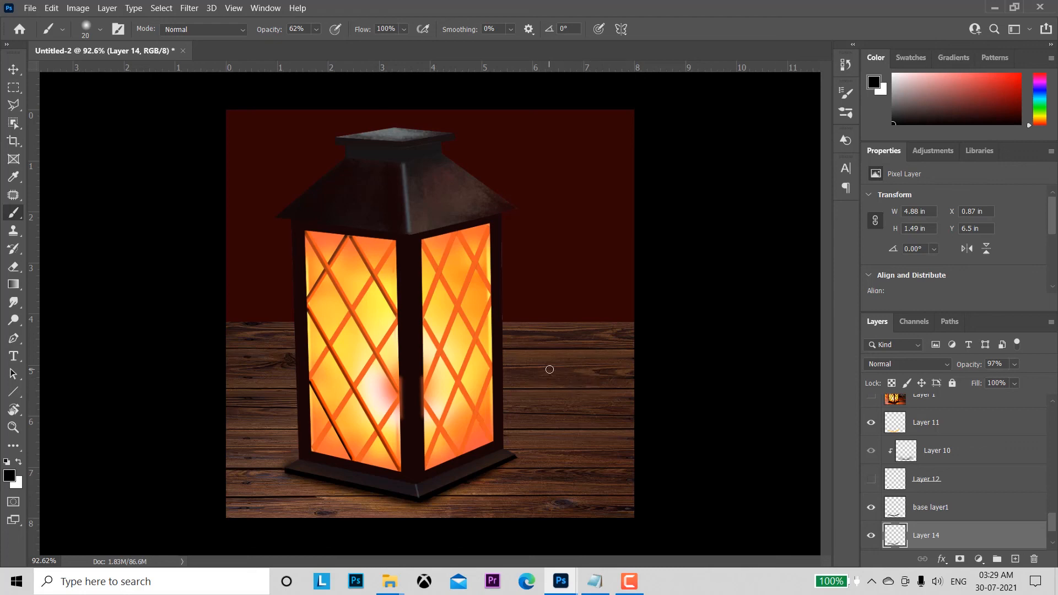
# Step: Stamp all visible layers into a new layer at the top of the stack and hide the layers beneath it
pyautogui.moveTo(1053, 521); pyautogui.dragTo(1053, 415)
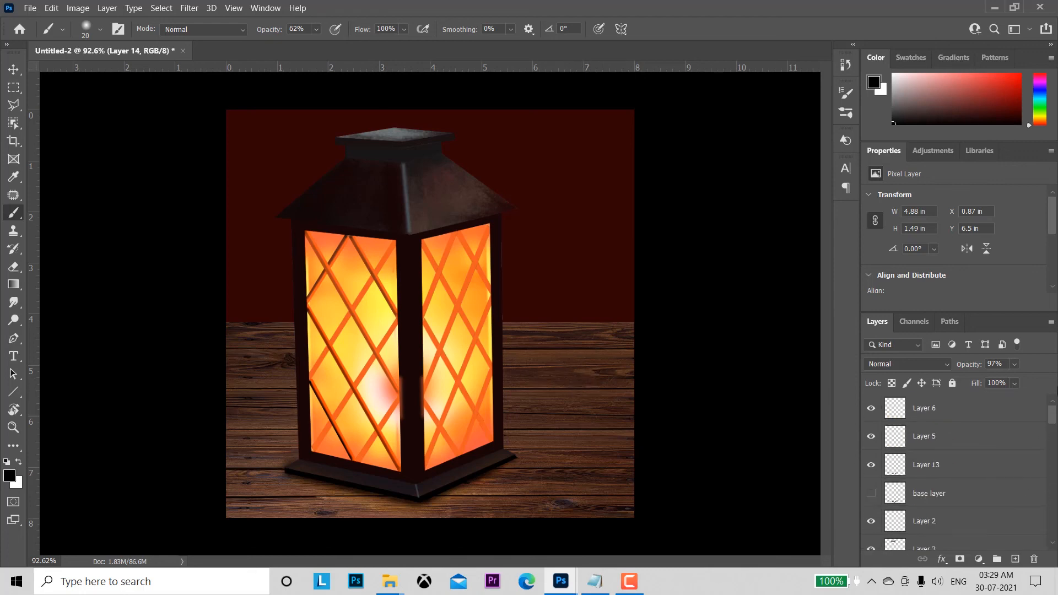
pyautogui.click(960, 407)
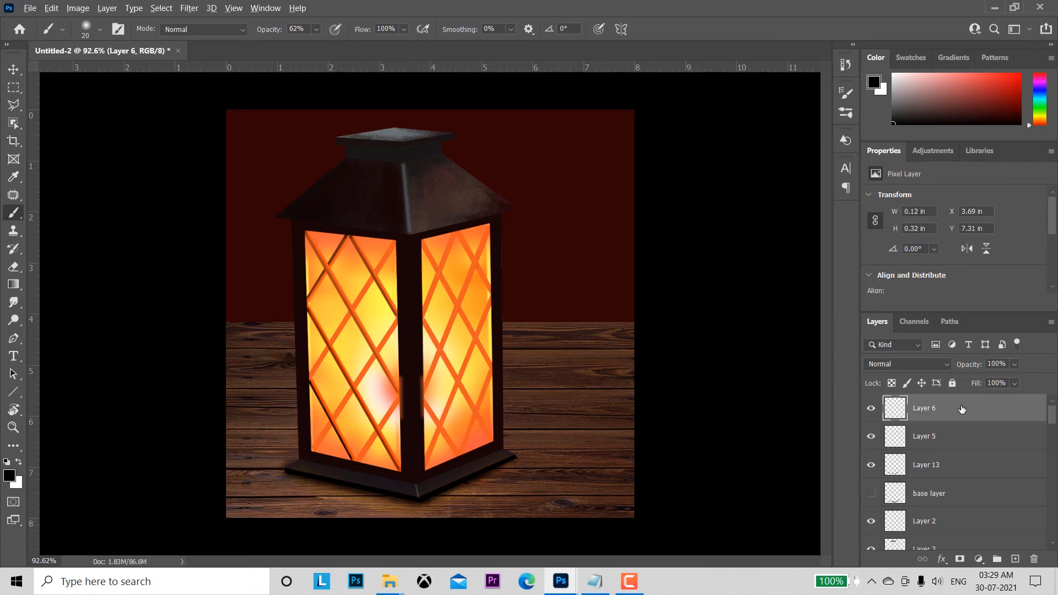
pyautogui.hotkey('ctrl', 'shift', 'alt', 'e')
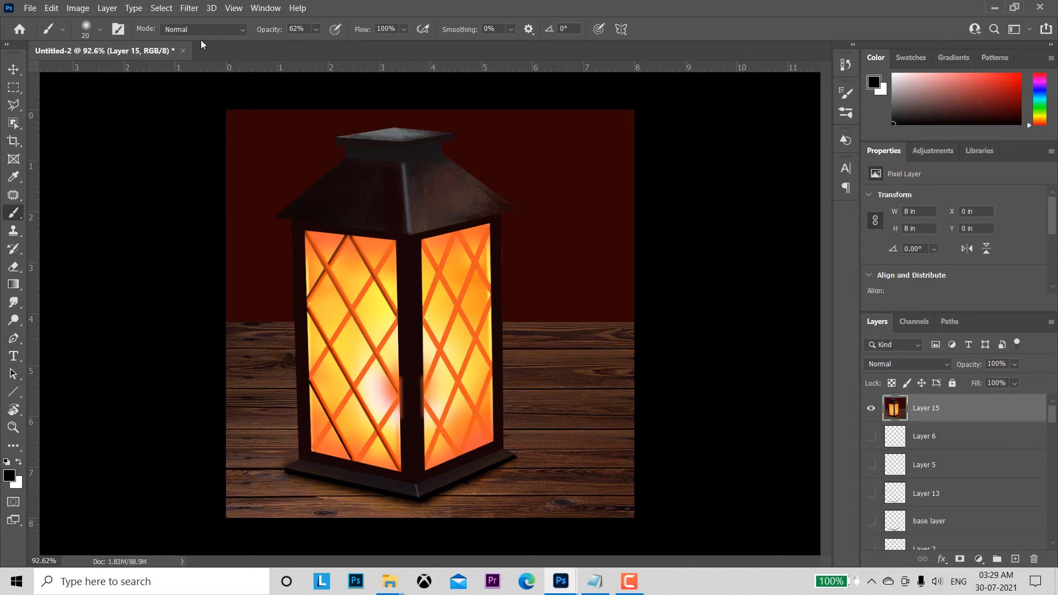
# Step: Apply a Tilt-Shift blur to the merged layer, keeping the lantern's base in focus and blurring towards its roof
pyautogui.click(180, 8)
pyautogui.moveTo(309, 184)
pyautogui.click(377, 212)
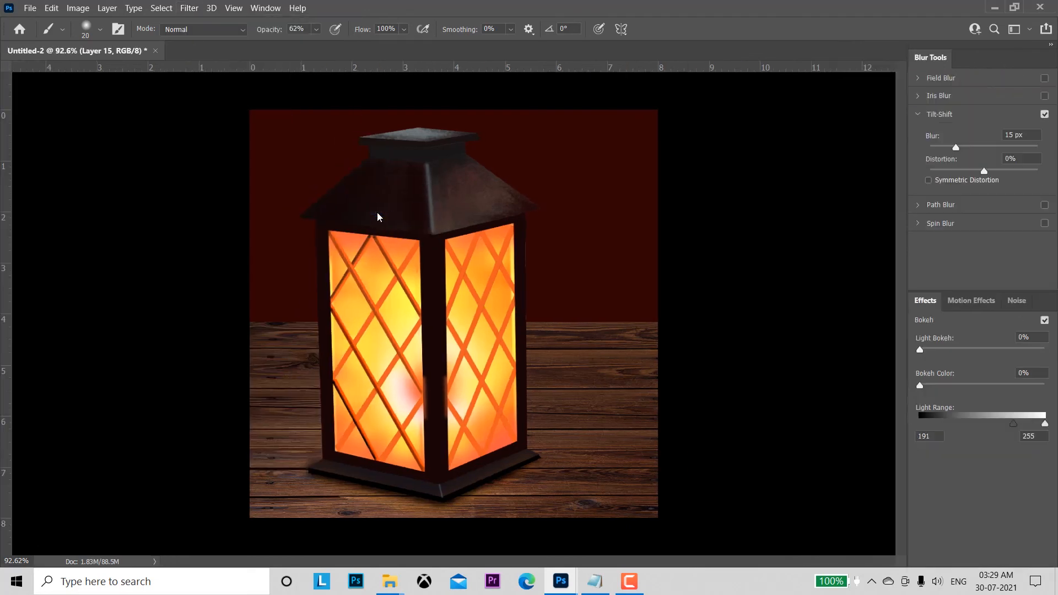
pyautogui.press('Escape')
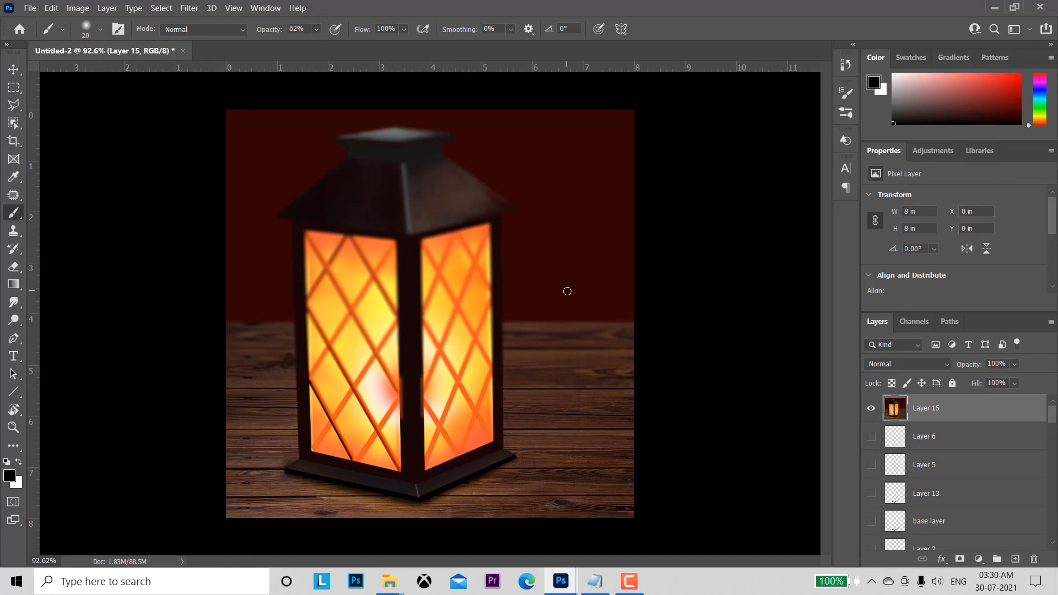